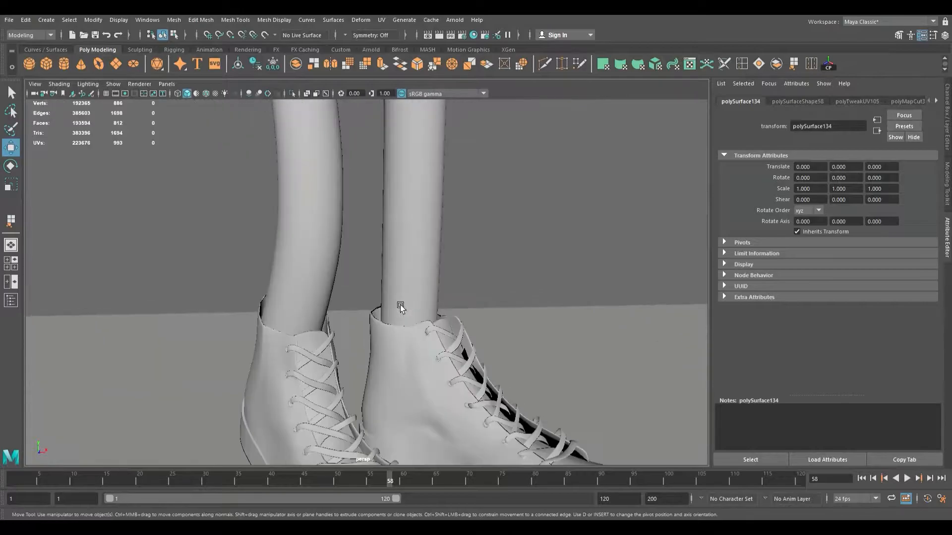
Step: Select the outer shoe and examine both shoes' meshes, laces and soles up close from several angles
{"action": "left_click_drag", "start_coordinate": [403, 200], "coordinate": [370, 221], "text": "alt"}
{"action": "middle_click_drag", "start_coordinate": [371, 221], "coordinate": [398, 206], "text": "alt"}
{"action": "right_click_drag", "start_coordinate": [398, 206], "coordinate": [378, 220], "text": "alt"}
{"action": "left_click_drag", "start_coordinate": [379, 220], "coordinate": [394, 159], "text": "alt"}
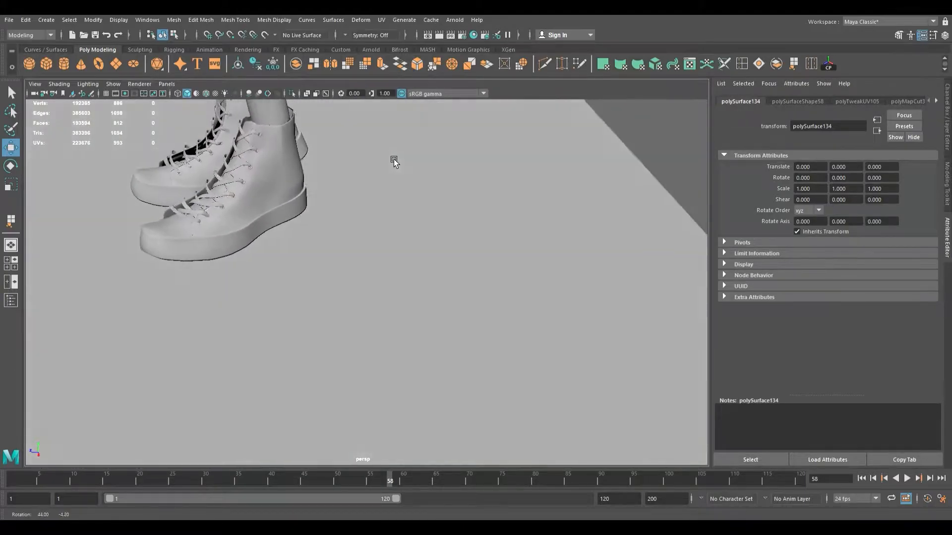
{"action": "right_click_drag", "start_coordinate": [390, 173], "coordinate": [482, 323], "text": "alt"}
{"action": "left_click", "coordinate": [404, 336]}
{"action": "right_click_drag", "start_coordinate": [351, 330], "coordinate": [367, 340], "text": "alt"}
{"action": "left_click_drag", "start_coordinate": [368, 340], "coordinate": [399, 313], "text": "alt"}
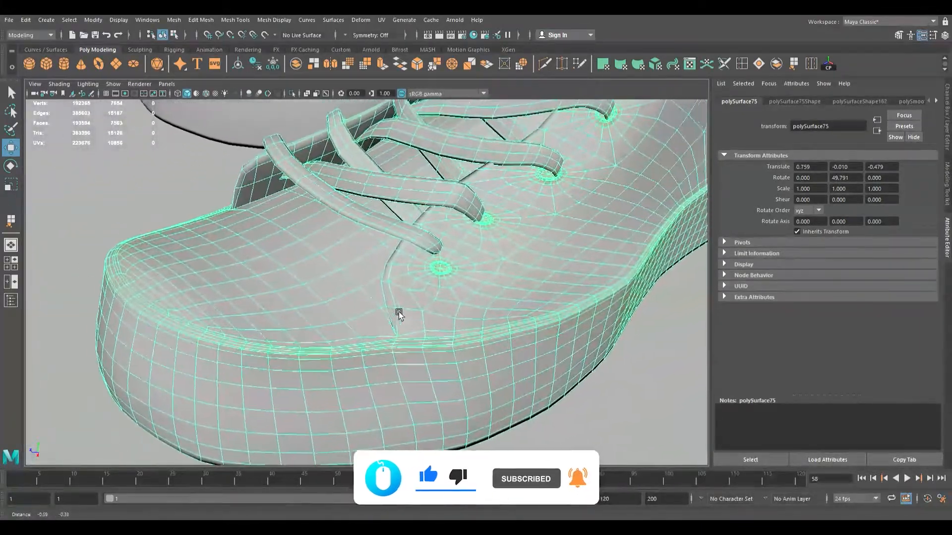
{"action": "middle_click_drag", "start_coordinate": [399, 313], "coordinate": [387, 315], "text": "alt"}
{"action": "right_click_drag", "start_coordinate": [387, 314], "coordinate": [217, 323], "text": "alt"}
{"action": "middle_click_drag", "start_coordinate": [313, 319], "coordinate": [305, 328], "text": "alt"}
{"action": "left_click_drag", "start_coordinate": [351, 333], "coordinate": [449, 337], "text": "alt"}
{"action": "middle_click_drag", "start_coordinate": [449, 337], "coordinate": [238, 415], "text": "alt"}
{"action": "right_click_drag", "start_coordinate": [238, 415], "coordinate": [368, 395], "text": "alt"}
{"action": "middle_click_drag", "start_coordinate": [379, 386], "coordinate": [447, 351], "text": "alt"}
{"action": "right_click_drag", "start_coordinate": [447, 351], "coordinate": [343, 358], "text": "alt"}
{"action": "left_click_drag", "start_coordinate": [343, 358], "coordinate": [424, 368], "text": "alt"}
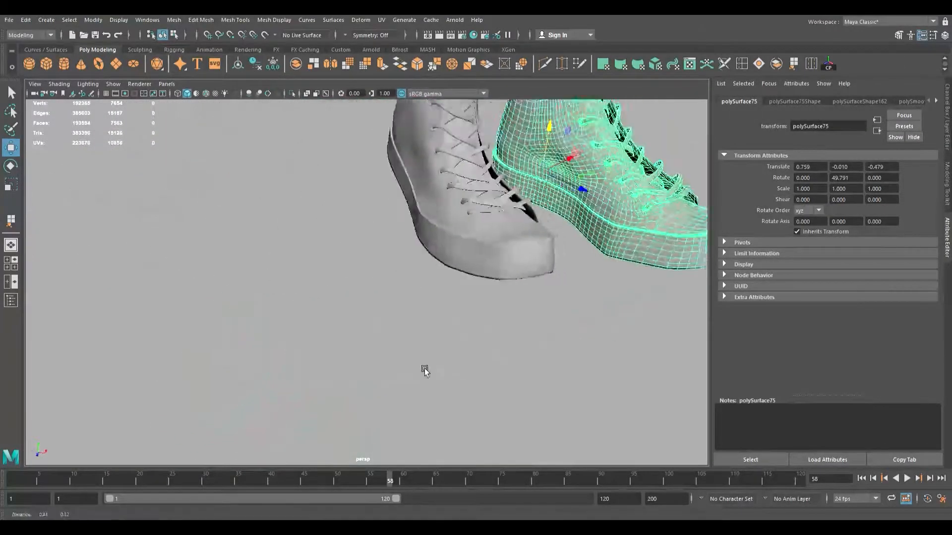
Step: Select the leaf crown on top of the character's head and isolate it in the viewport
{"action": "middle_click_drag", "start_coordinate": [424, 368], "coordinate": [278, 450], "text": "alt"}
{"action": "scroll", "coordinate": [346, 364], "scroll_direction": "down", "scroll_amount": 8}
{"action": "middle_click_drag", "start_coordinate": [346, 363], "coordinate": [369, 436], "text": "alt"}
{"action": "left_click_drag", "start_coordinate": [339, 337], "coordinate": [344, 319], "text": "alt"}
{"action": "scroll", "coordinate": [344, 319], "scroll_direction": "down", "scroll_amount": 2}
{"action": "middle_click_drag", "start_coordinate": [344, 319], "coordinate": [341, 408], "text": "alt"}
{"action": "scroll", "coordinate": [335, 383], "scroll_direction": "up", "scroll_amount": 7}
{"action": "left_click", "coordinate": [301, 330]}
{"action": "left_click_drag", "start_coordinate": [297, 329], "coordinate": [309, 146], "text": "alt"}
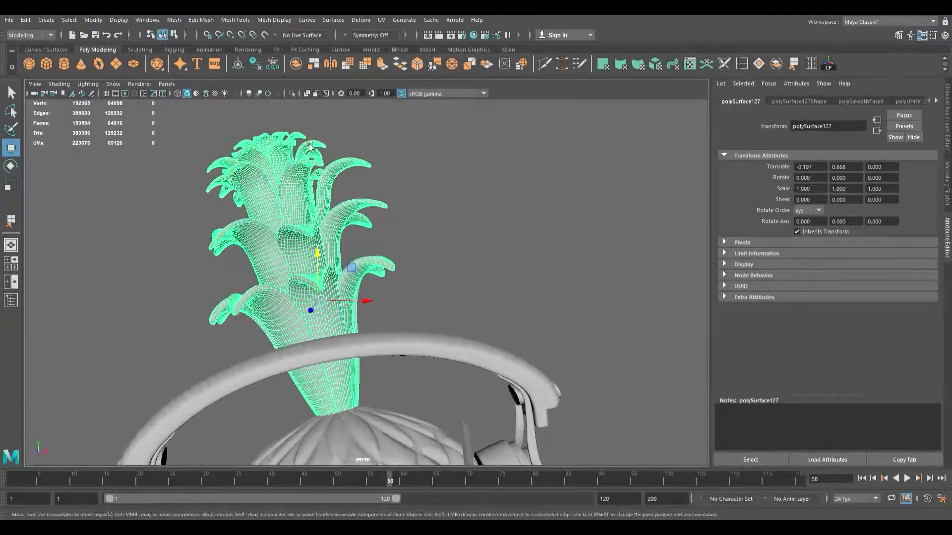
{"action": "left_click", "coordinate": [292, 94]}
{"action": "left_click_drag", "start_coordinate": [388, 355], "coordinate": [351, 393], "text": "alt"}
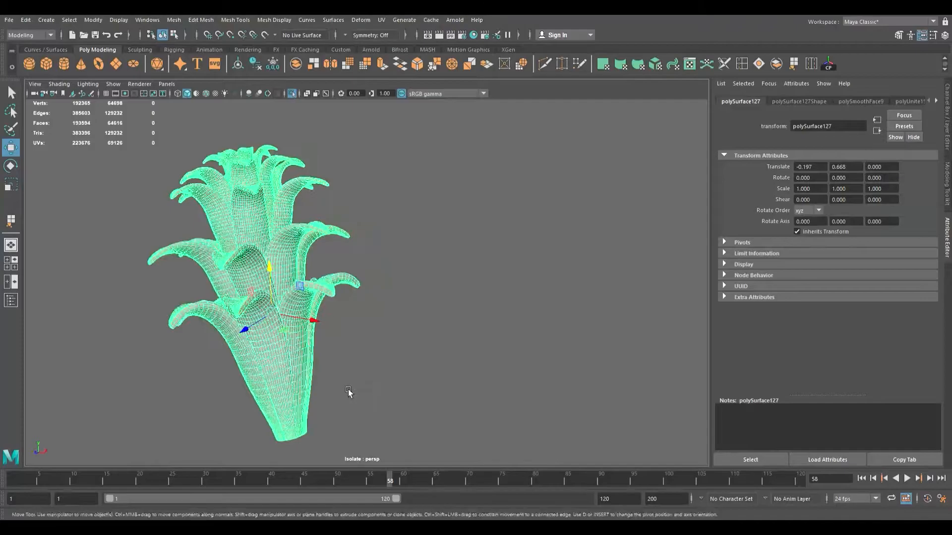
Step: Apply a planar UV projection to the isolated leaf crown
{"action": "scroll", "coordinate": [372, 328], "scroll_direction": "up", "scroll_amount": 3}
{"action": "right_click_drag", "start_coordinate": [373, 327], "coordinate": [429, 355], "text": "alt"}
{"action": "middle_click_drag", "start_coordinate": [429, 354], "coordinate": [371, 400], "text": "alt"}
{"action": "right_click_drag", "start_coordinate": [371, 401], "coordinate": [292, 397], "text": "alt"}
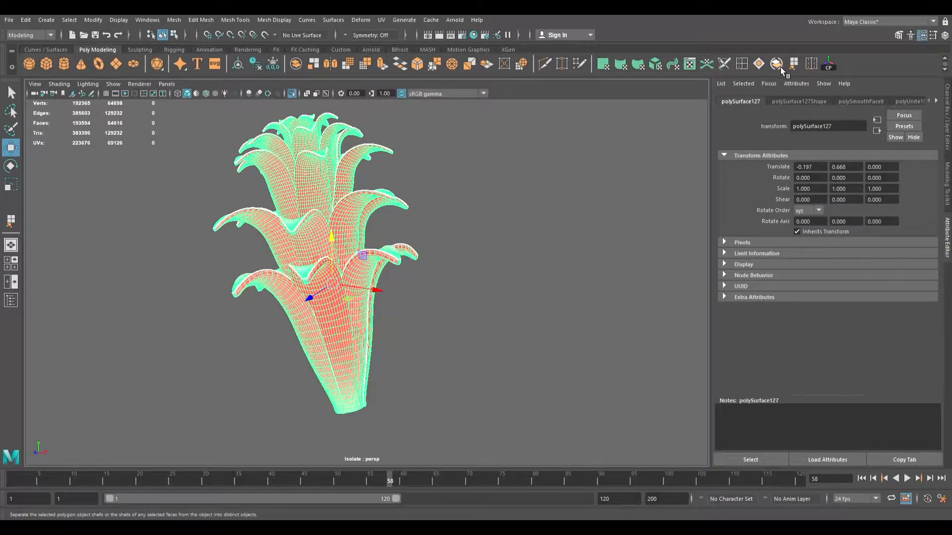
{"action": "scroll", "coordinate": [316, 363], "scroll_direction": "up", "scroll_amount": 10}
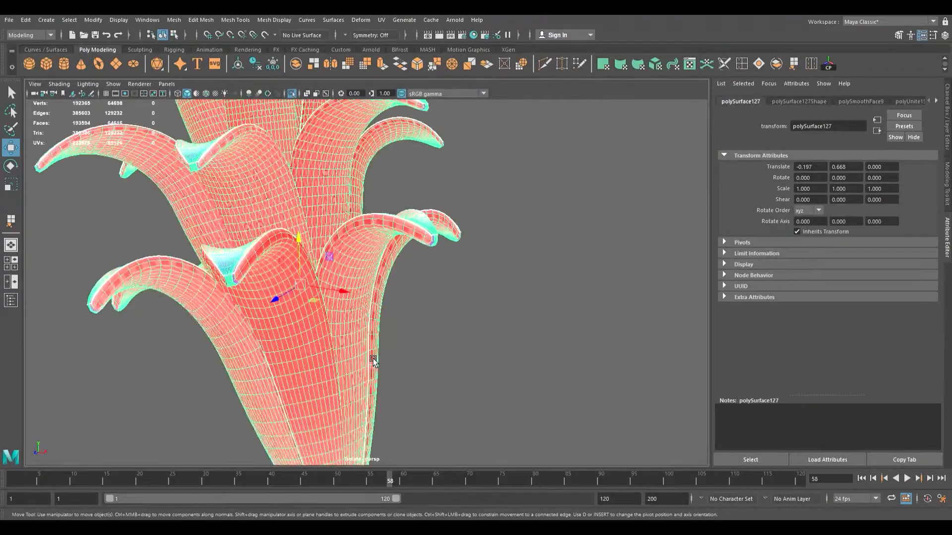
{"action": "scroll", "coordinate": [353, 343], "scroll_direction": "down", "scroll_amount": 10}
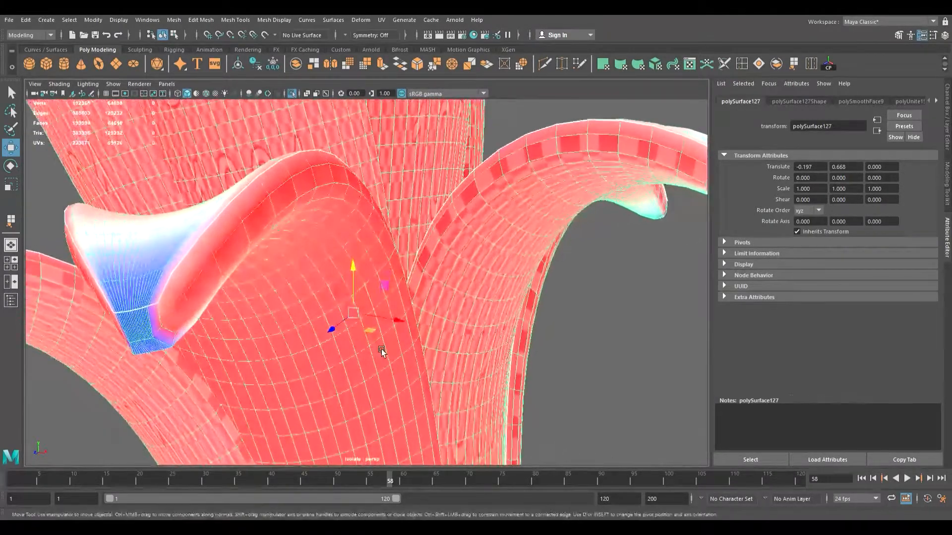
{"action": "middle_click_drag", "start_coordinate": [378, 319], "coordinate": [335, 328], "text": "alt"}
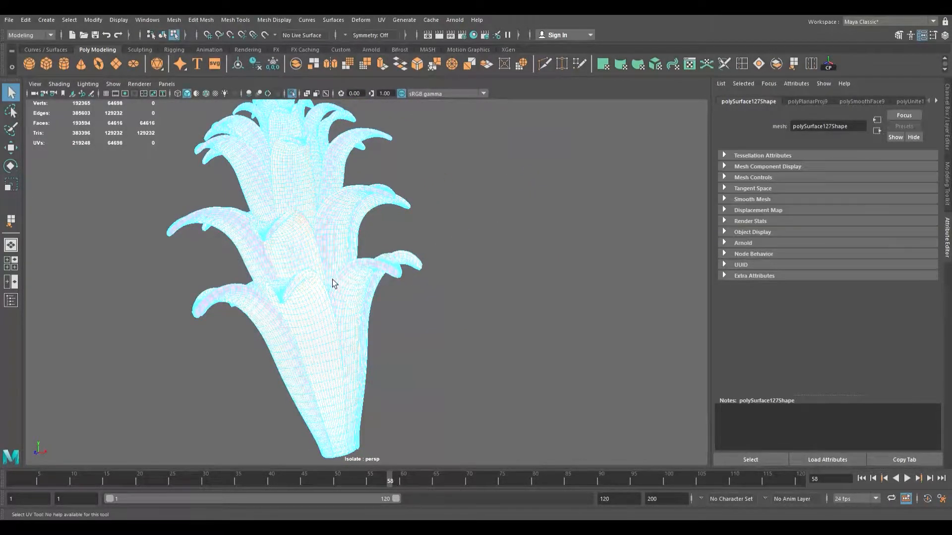
Step: Switch the leaf crown to edge selection and turn off its checker map display
{"action": "scroll", "coordinate": [285, 281], "scroll_direction": "up", "scroll_amount": 5}
{"action": "middle_click_drag", "start_coordinate": [331, 280], "coordinate": [365, 271], "text": "alt"}
{"action": "right_click_drag", "start_coordinate": [365, 271], "coordinate": [448, 284], "text": "alt"}
{"action": "middle_click_drag", "start_coordinate": [421, 288], "coordinate": [319, 307], "text": "alt"}
{"action": "scroll", "coordinate": [347, 315], "scroll_direction": "up", "scroll_amount": 3}
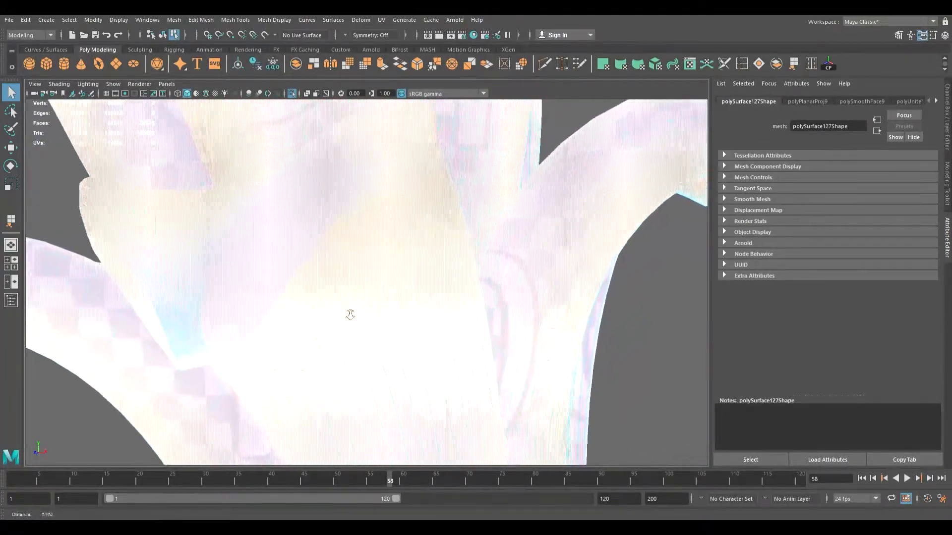
{"action": "key", "text": "F10"}
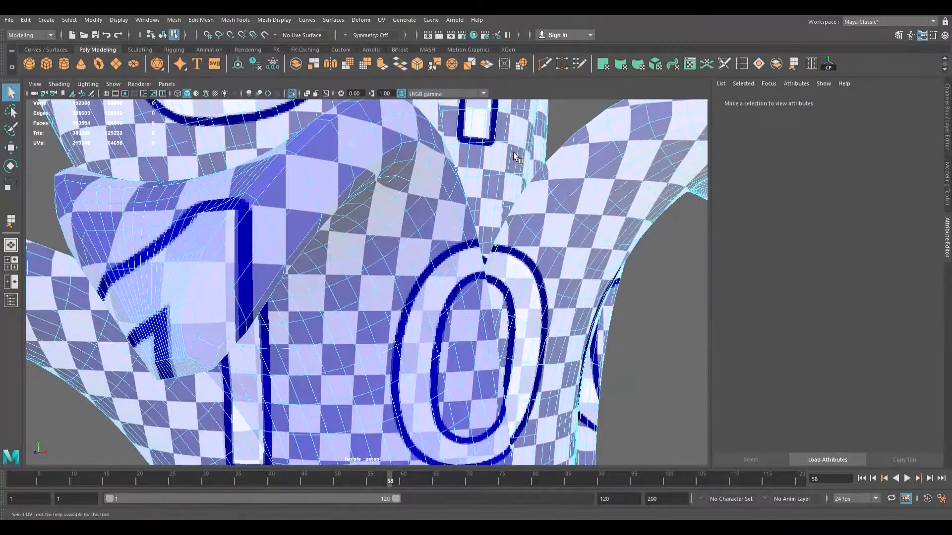
{"action": "key", "text": "5"}
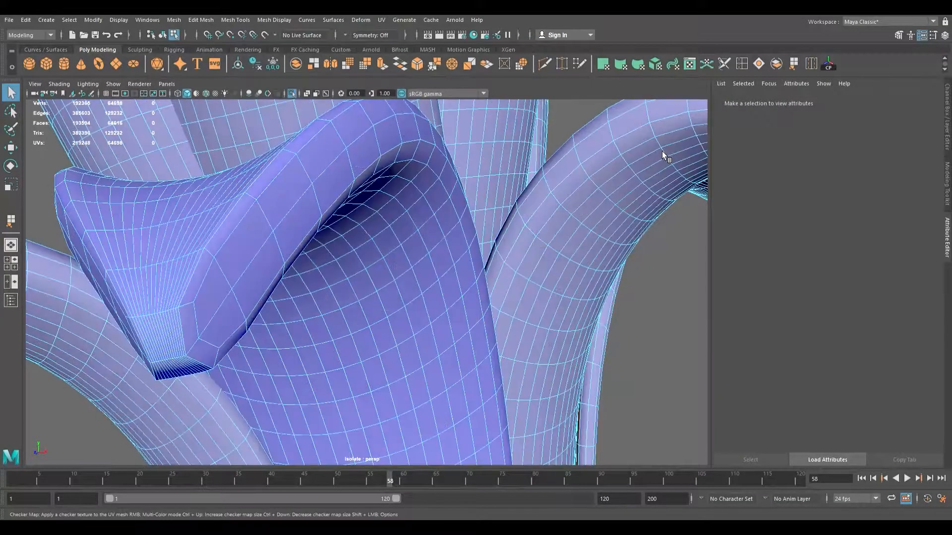
Step: Select the edge loop along the middle of the thick rim of the lower front leaf
{"action": "left_click", "coordinate": [257, 264]}
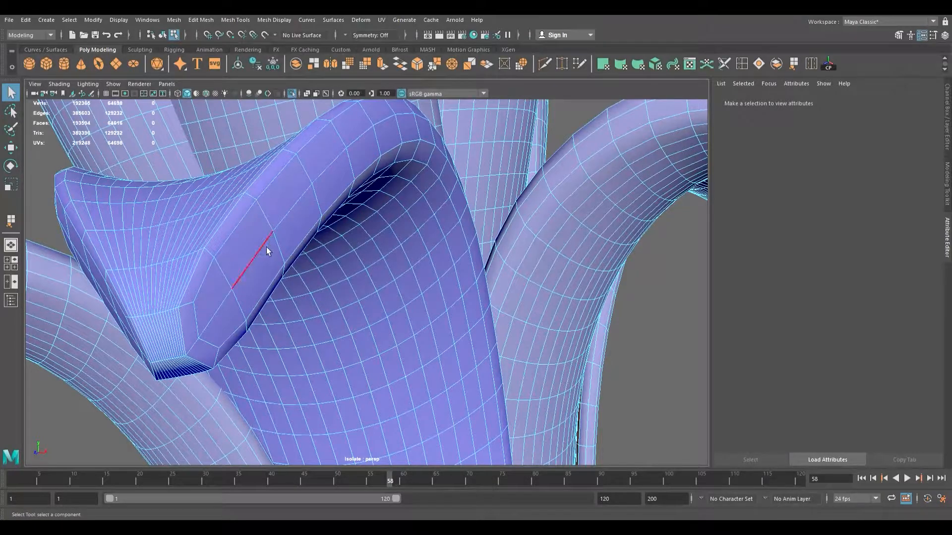
{"action": "double_click", "coordinate": [267, 247]}
{"action": "scroll", "coordinate": [277, 260], "scroll_direction": "down", "scroll_amount": 5}
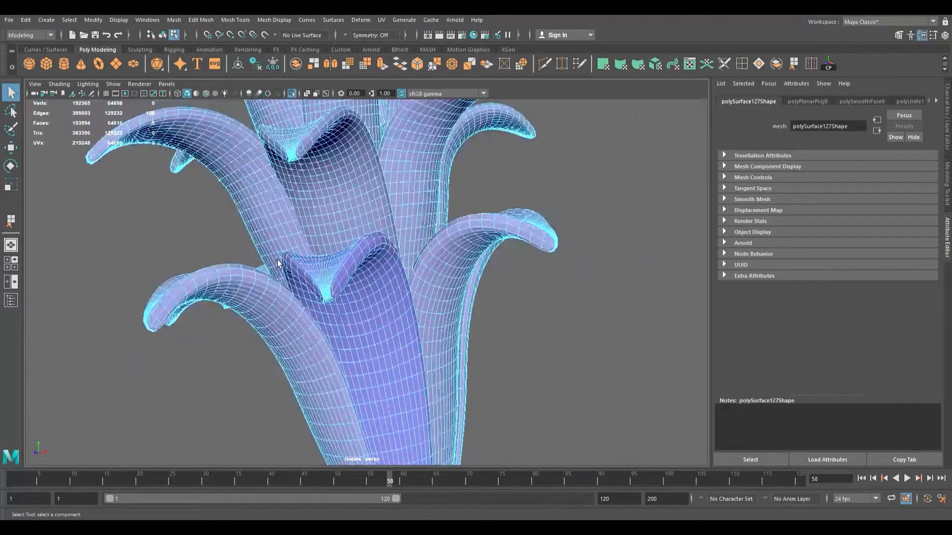
{"action": "scroll", "coordinate": [279, 262], "scroll_direction": "down", "scroll_amount": 3}
Step: Add the rim edge loops of the neighbouring leaves around the crown's lower tier to the selection
{"action": "left_click_drag", "start_coordinate": [372, 256], "coordinate": [329, 254], "text": "alt"}
{"action": "right_click_drag", "start_coordinate": [329, 254], "coordinate": [450, 286], "text": "alt"}
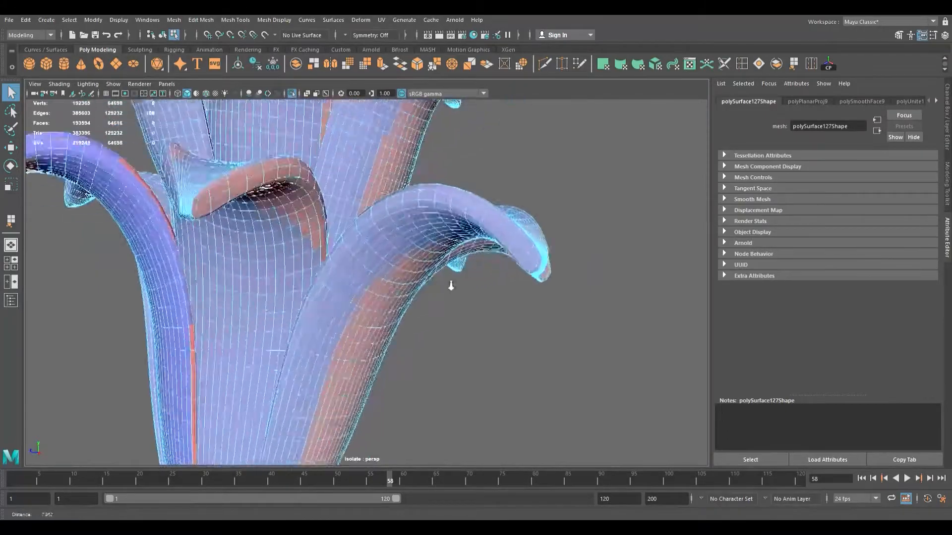
{"action": "middle_click_drag", "start_coordinate": [451, 286], "coordinate": [387, 296], "text": "alt"}
{"action": "mouse_move", "coordinate": [337, 224]}
{"action": "left_mouse_down", "text": "alt"}
{"action": "mouse_move", "coordinate": [319, 219]}
{"action": "mouse_move", "coordinate": [360, 220]}
{"action": "mouse_move", "coordinate": [325, 213]}
{"action": "left_mouse_up", "text": "alt"}
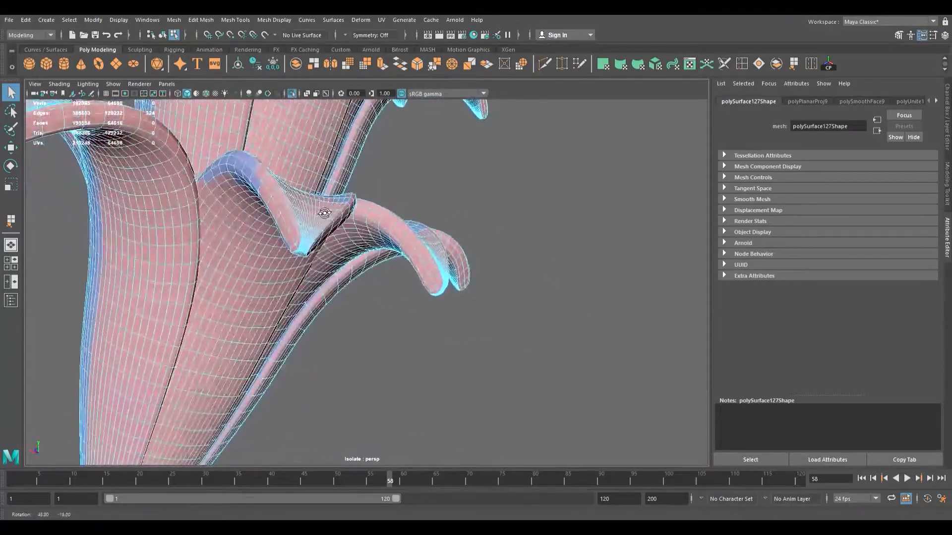
{"action": "left_click_drag", "start_coordinate": [270, 192], "coordinate": [333, 228], "text": "alt"}
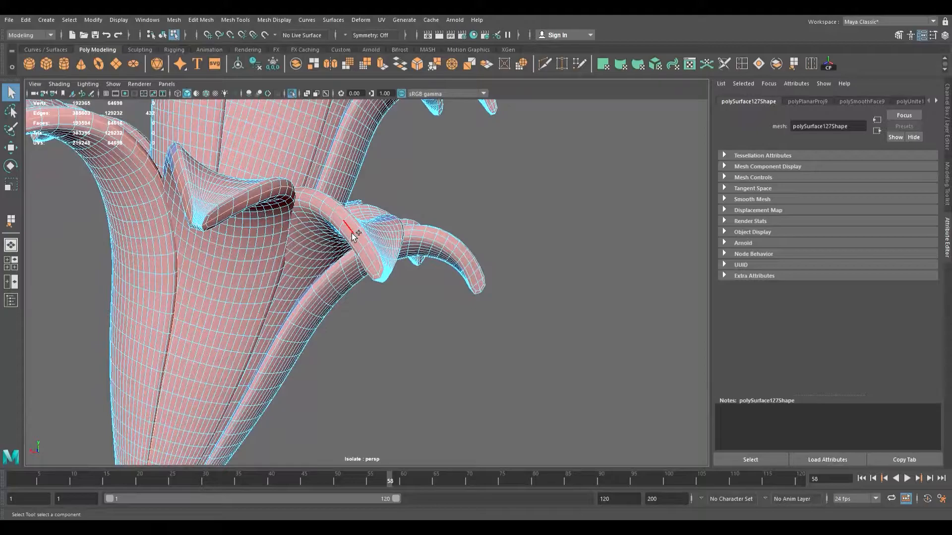
{"action": "left_click_drag", "start_coordinate": [353, 237], "coordinate": [376, 261], "text": "alt"}
{"action": "right_click_drag", "start_coordinate": [376, 260], "coordinate": [433, 275], "text": "alt"}
{"action": "middle_click_drag", "start_coordinate": [433, 274], "coordinate": [408, 281], "text": "alt"}
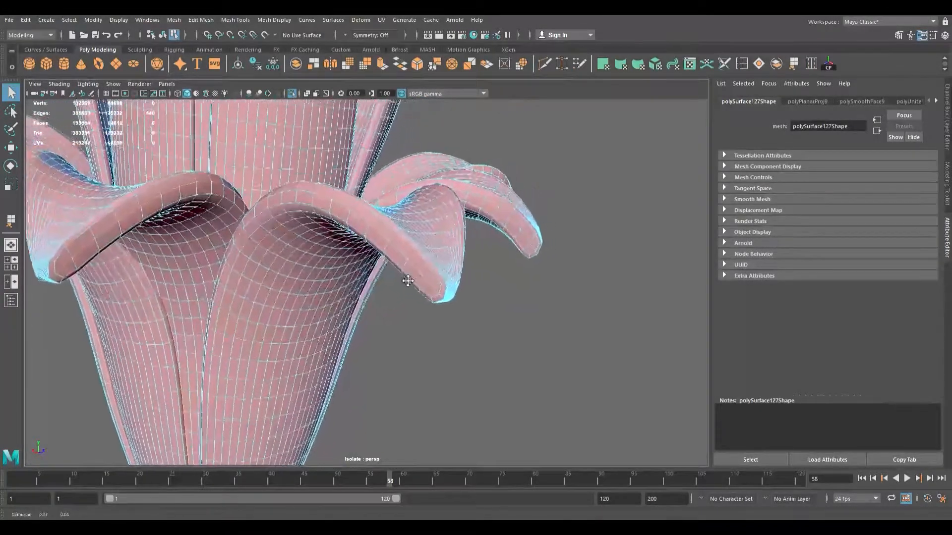
Step: Extend the edge selection with the rim loops of the leaves on the following side of the crown
{"action": "right_click_drag", "start_coordinate": [407, 281], "coordinate": [386, 240], "text": "alt"}
{"action": "left_click_drag", "start_coordinate": [391, 240], "coordinate": [293, 286], "text": "alt"}
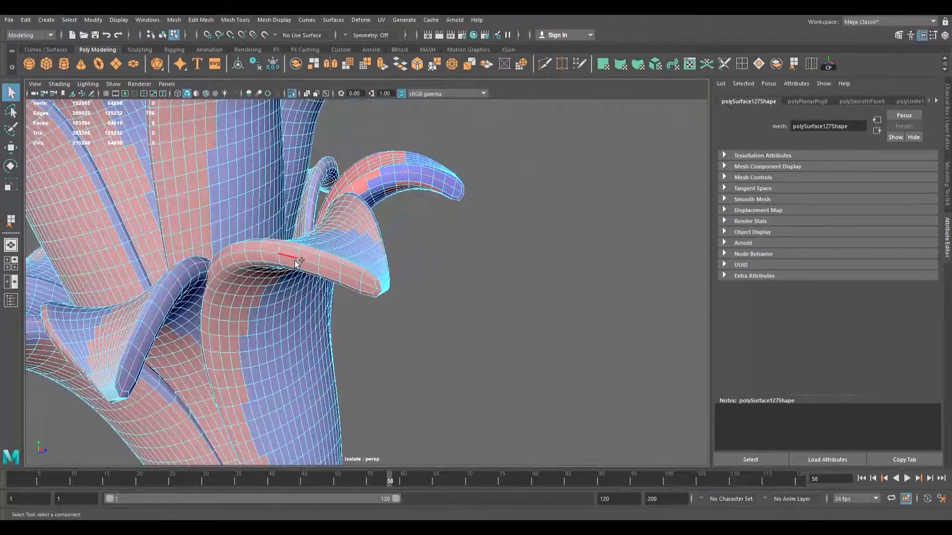
{"action": "right_click_drag", "start_coordinate": [404, 187], "coordinate": [387, 273], "text": "alt"}
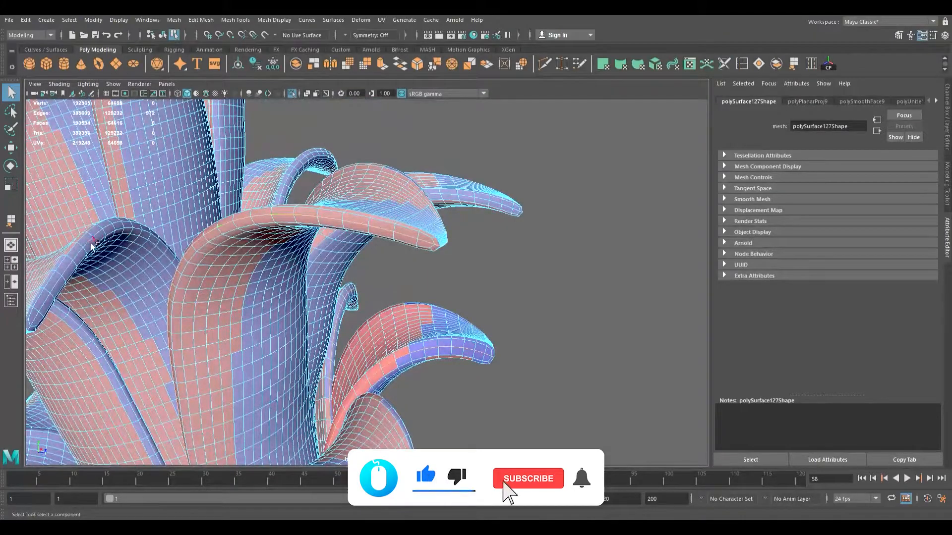
{"action": "right_click_drag", "start_coordinate": [276, 221], "coordinate": [238, 208], "text": "alt"}
{"action": "left_click_drag", "start_coordinate": [238, 208], "coordinate": [317, 247], "text": "alt"}
{"action": "right_click_drag", "start_coordinate": [317, 248], "coordinate": [342, 274], "text": "alt"}
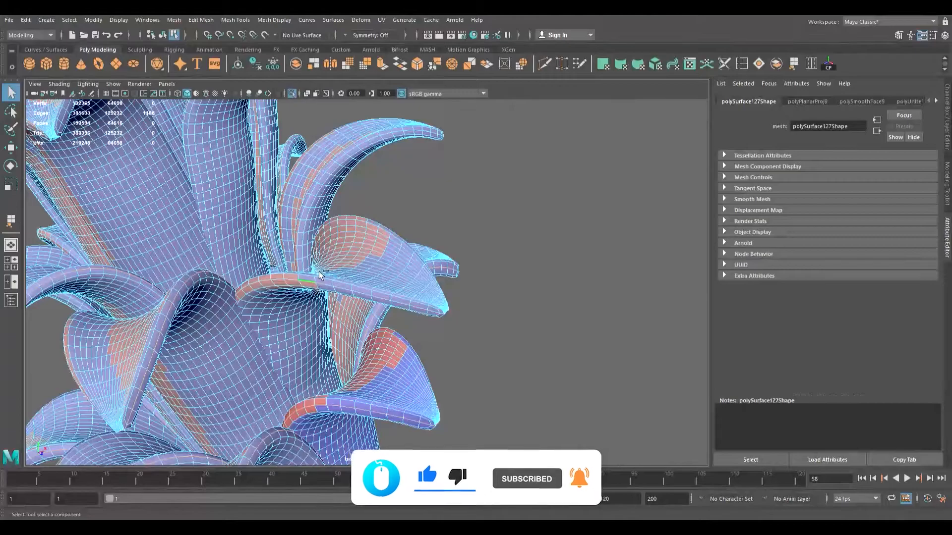
{"action": "left_click_drag", "start_coordinate": [382, 145], "coordinate": [382, 204], "text": "alt"}
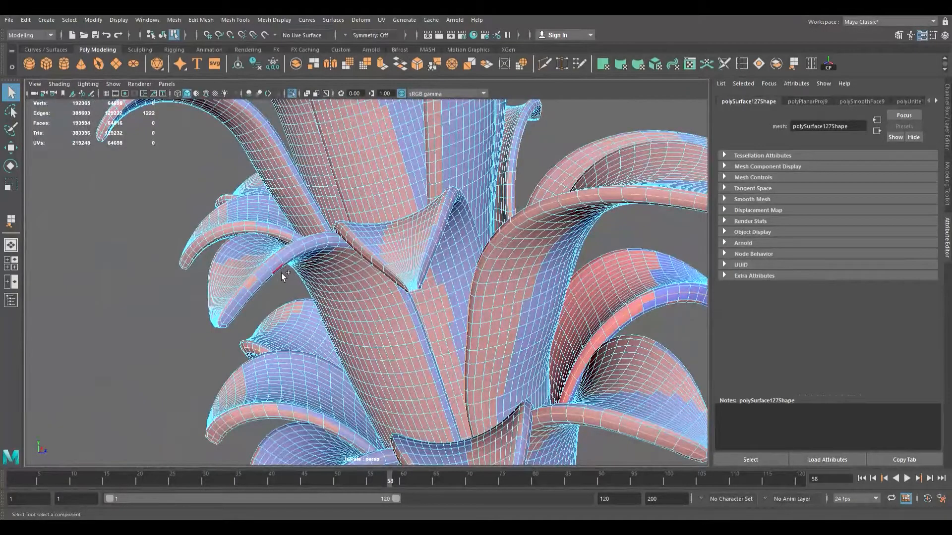
Step: Add the rim edge loops of further leaves around the crown's middle tiers to the selection
{"action": "left_click_drag", "start_coordinate": [279, 269], "coordinate": [336, 245], "text": "alt"}
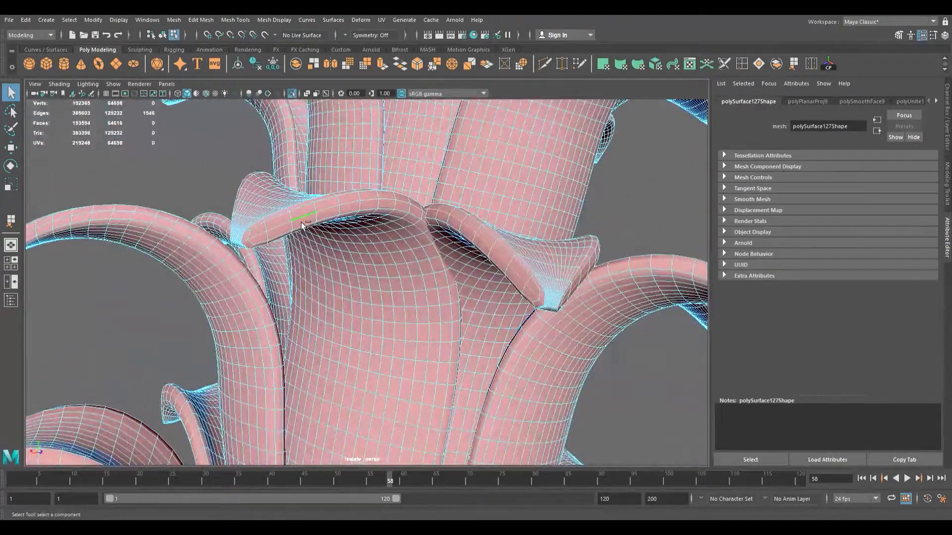
{"action": "mouse_move", "coordinate": [244, 223]}
{"action": "left_mouse_down", "text": "alt"}
{"action": "mouse_move", "coordinate": [267, 256]}
{"action": "mouse_move", "coordinate": [199, 213]}
{"action": "mouse_move", "coordinate": [159, 210]}
{"action": "mouse_move", "coordinate": [253, 272]}
{"action": "mouse_move", "coordinate": [298, 282]}
{"action": "mouse_move", "coordinate": [240, 229]}
{"action": "left_mouse_up", "text": "alt"}
{"action": "left_click_drag", "start_coordinate": [174, 225], "coordinate": [442, 228], "text": "alt"}
{"action": "middle_click_drag", "start_coordinate": [304, 271], "coordinate": [323, 236], "text": "alt"}
{"action": "left_click_drag", "start_coordinate": [323, 236], "coordinate": [264, 330], "text": "alt"}
{"action": "left_click_drag", "start_coordinate": [346, 282], "coordinate": [327, 310], "text": "alt"}
{"action": "double_click", "coordinate": [228, 317], "text": "shift"}
{"action": "left_click_drag", "start_coordinate": [208, 320], "coordinate": [313, 288], "text": "alt"}
{"action": "double_click", "coordinate": [242, 289], "text": "shift"}
{"action": "left_click_drag", "start_coordinate": [226, 267], "coordinate": [260, 302], "text": "alt"}
{"action": "double_click", "coordinate": [222, 299], "text": "shift"}
{"action": "double_click", "coordinate": [138, 264], "text": "shift"}
Step: Add the rim edge loops of the front leaves near the crown's top to the selection
{"action": "middle_click_drag", "start_coordinate": [259, 302], "coordinate": [342, 387], "text": "alt"}
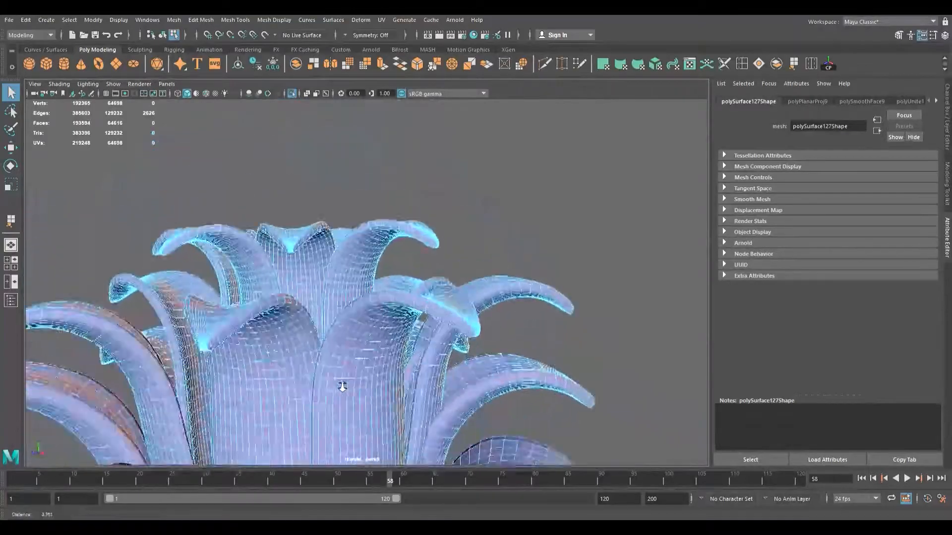
{"action": "scroll", "coordinate": [342, 387], "scroll_direction": "up", "scroll_amount": 3}
{"action": "middle_click_drag", "start_coordinate": [314, 353], "coordinate": [308, 302], "text": "alt"}
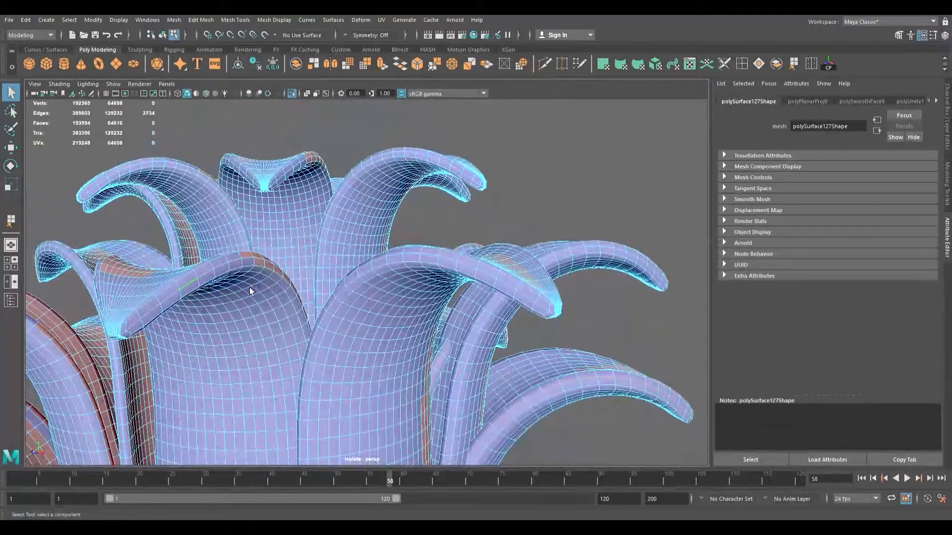
{"action": "left_click_drag", "start_coordinate": [435, 281], "coordinate": [363, 300], "text": "alt"}
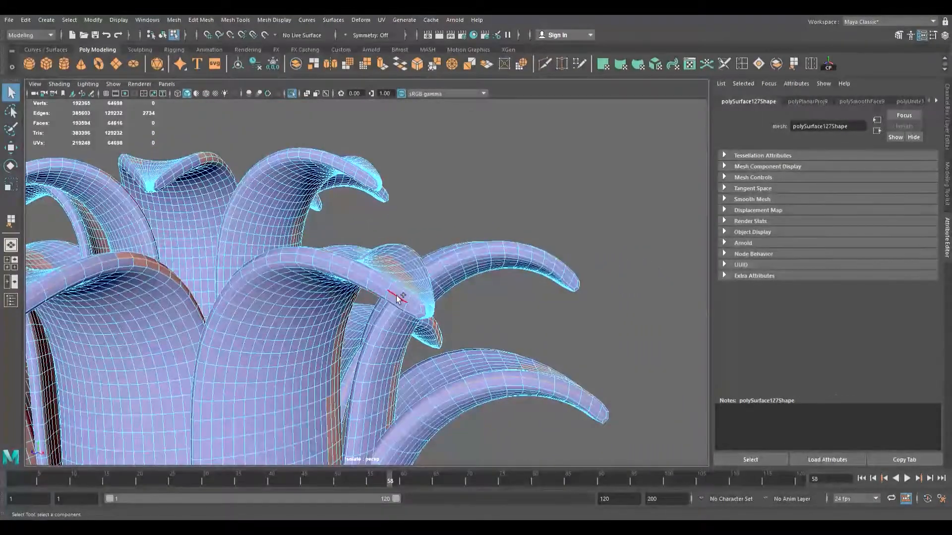
{"action": "left_click_drag", "start_coordinate": [442, 295], "coordinate": [276, 316], "text": "alt"}
{"action": "left_click_drag", "start_coordinate": [400, 340], "coordinate": [343, 338], "text": "alt"}
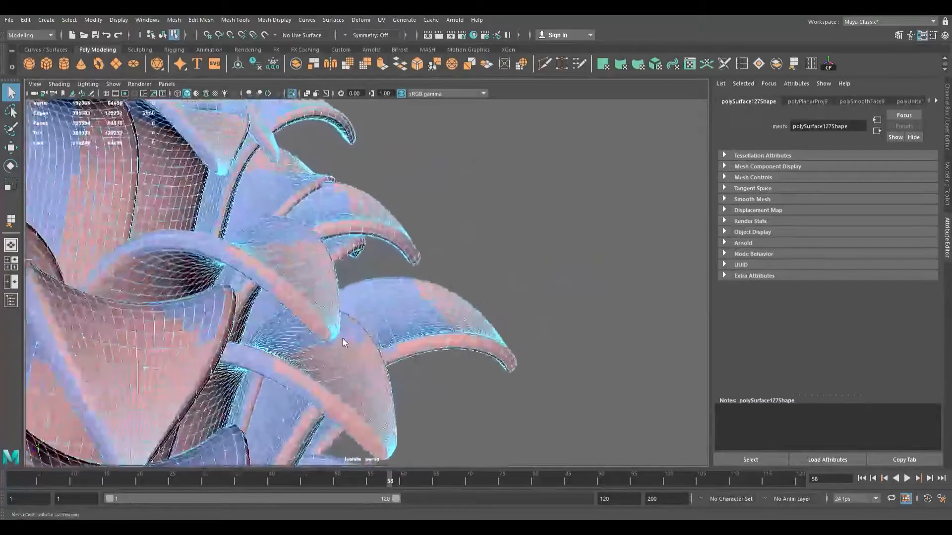
Step: Continue around the crown's upper tiers, adding the rim edge loops of the overlapping side leaves to the selection
{"action": "left_click_drag", "start_coordinate": [322, 308], "coordinate": [142, 316], "text": "alt"}
{"action": "right_click_drag", "start_coordinate": [142, 316], "coordinate": [263, 308], "text": "alt"}
{"action": "mouse_move", "coordinate": [264, 308]}
{"action": "middle_mouse_down", "text": "alt"}
{"action": "mouse_move", "coordinate": [222, 283]}
{"action": "mouse_move", "coordinate": [268, 308]}
{"action": "middle_mouse_up", "text": "alt"}
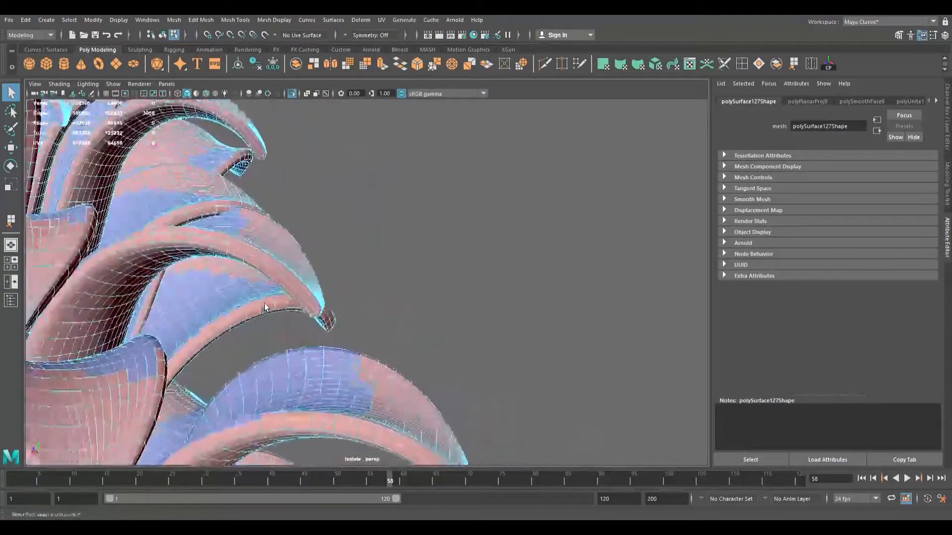
{"action": "scroll", "coordinate": [272, 266], "scroll_direction": "down", "scroll_amount": 3}
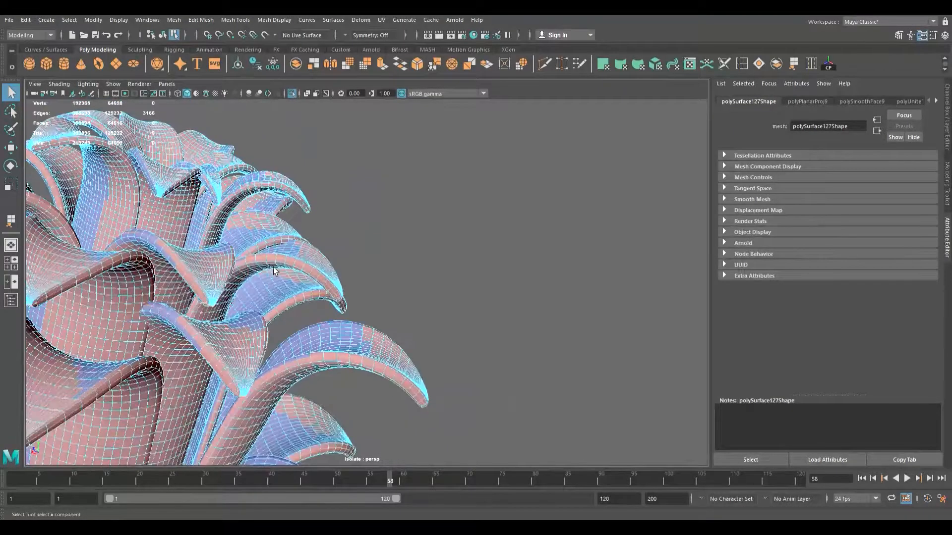
{"action": "left_click_drag", "start_coordinate": [273, 267], "coordinate": [231, 277], "text": "alt"}
{"action": "middle_click_drag", "start_coordinate": [322, 318], "coordinate": [387, 357], "text": "alt"}
{"action": "left_click_drag", "start_coordinate": [387, 357], "coordinate": [379, 391], "text": "alt"}
{"action": "middle_click_drag", "start_coordinate": [348, 306], "coordinate": [324, 263], "text": "alt"}
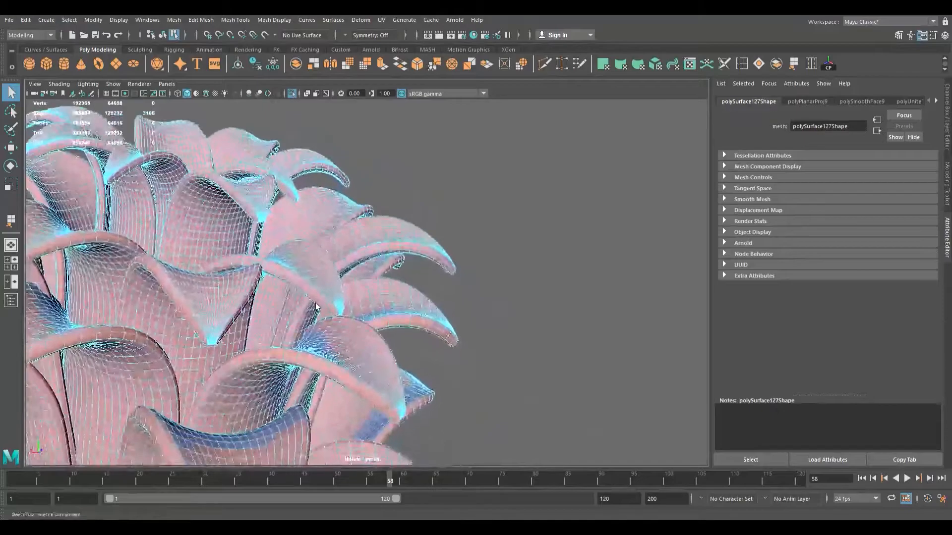
{"action": "right_click_drag", "start_coordinate": [332, 296], "coordinate": [492, 387], "text": "alt"}
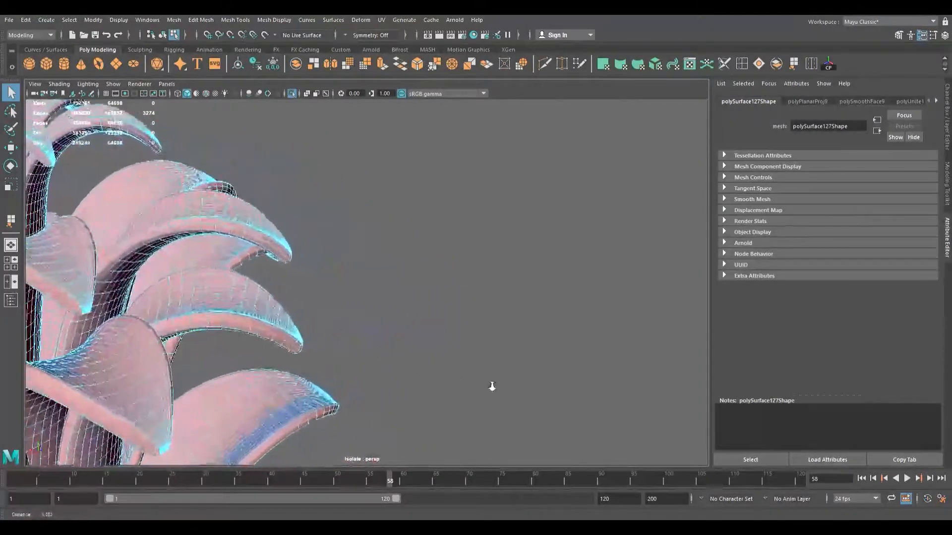
{"action": "double_click", "coordinate": [277, 253], "text": "shift"}
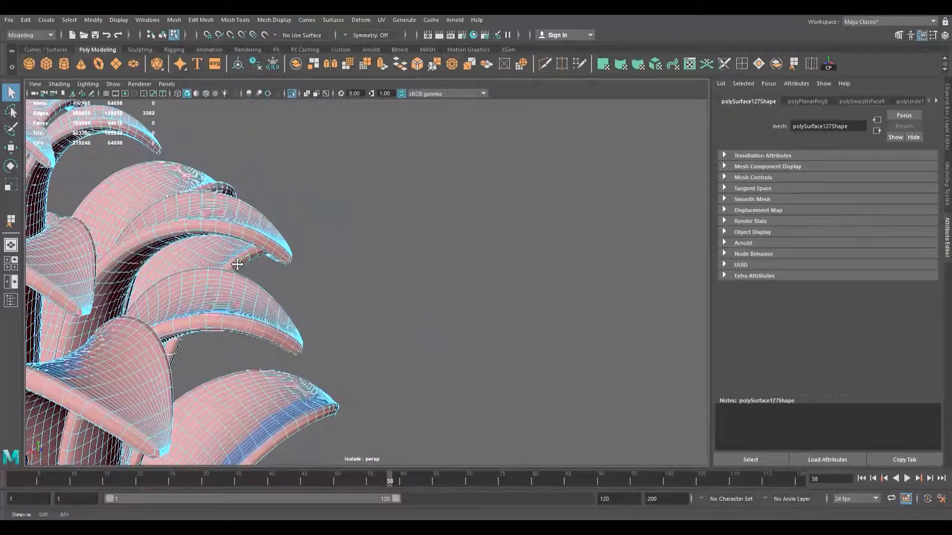
Step: Add the rim edge loop of the next upper-tier leaf on the crown's unfinished side to the selection
{"action": "middle_click_drag", "start_coordinate": [236, 263], "coordinate": [266, 295], "text": "alt"}
{"action": "right_click_drag", "start_coordinate": [266, 296], "coordinate": [218, 280], "text": "alt"}
{"action": "middle_click_drag", "start_coordinate": [218, 281], "coordinate": [353, 296], "text": "alt"}
{"action": "left_click_drag", "start_coordinate": [352, 296], "coordinate": [74, 300], "text": "alt"}
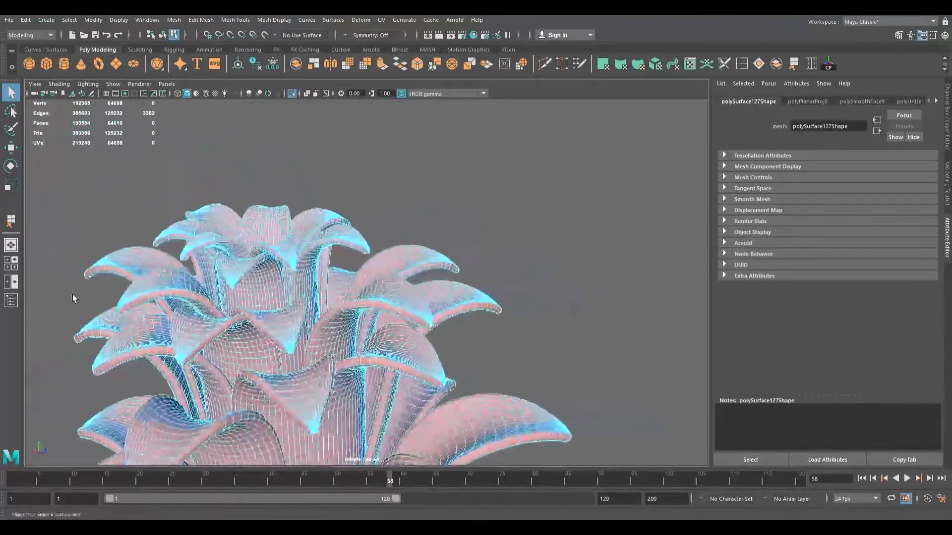
{"action": "left_click_drag", "start_coordinate": [311, 258], "coordinate": [194, 278], "text": "alt"}
{"action": "right_click_drag", "start_coordinate": [396, 322], "coordinate": [330, 321], "text": "alt"}
{"action": "middle_click_drag", "start_coordinate": [286, 325], "coordinate": [233, 319], "text": "alt"}
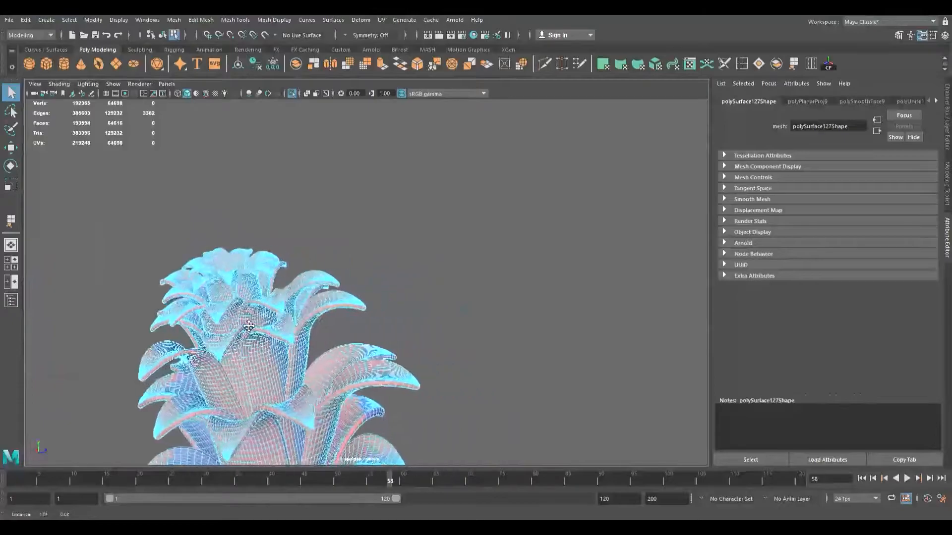
{"action": "right_click_drag", "start_coordinate": [233, 318], "coordinate": [288, 314], "text": "alt"}
{"action": "left_click_drag", "start_coordinate": [287, 314], "coordinate": [236, 314], "text": "alt"}
{"action": "scroll", "coordinate": [201, 320], "scroll_direction": "down", "scroll_amount": 5}
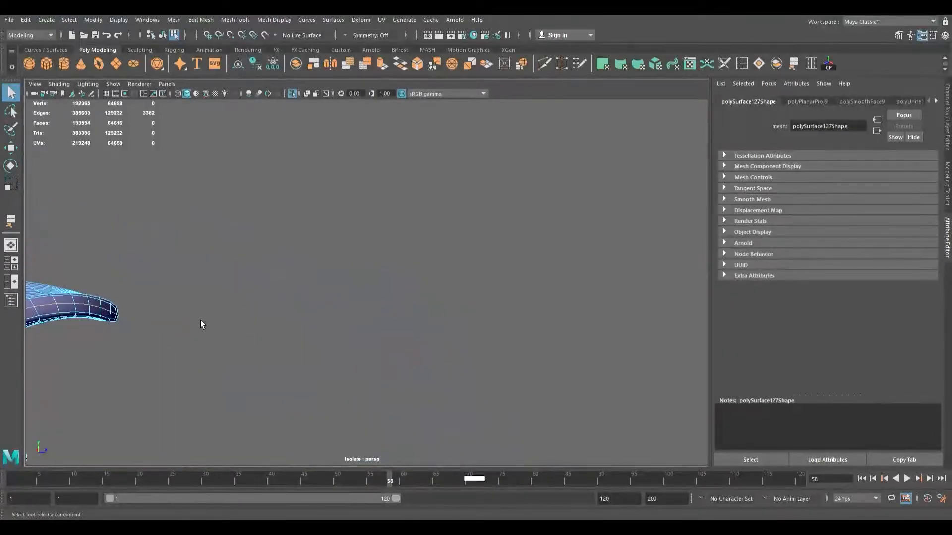
{"action": "middle_click_drag", "start_coordinate": [200, 320], "coordinate": [382, 294], "text": "alt"}
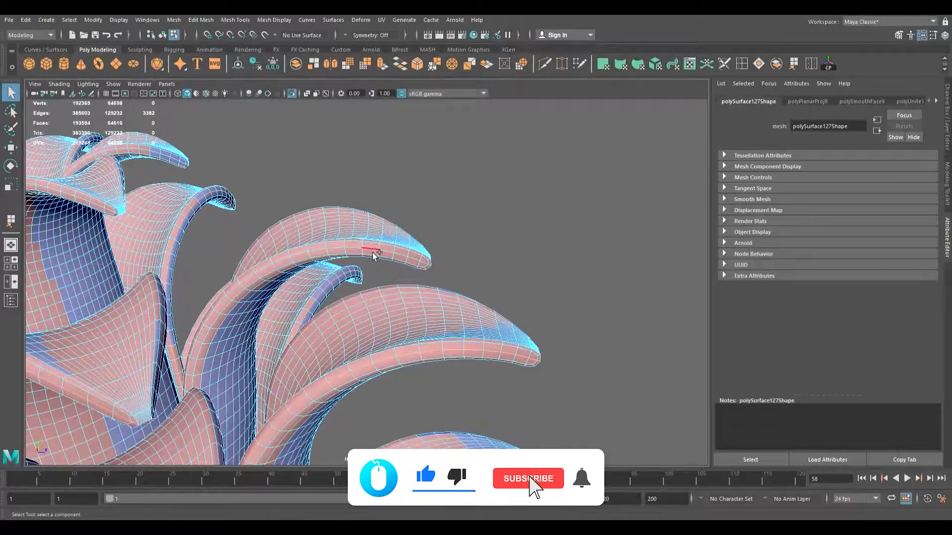
{"action": "right_click_drag", "start_coordinate": [373, 256], "coordinate": [270, 262], "text": "alt"}
{"action": "middle_click_drag", "start_coordinate": [271, 263], "coordinate": [433, 279], "text": "alt"}
{"action": "right_click_drag", "start_coordinate": [347, 264], "coordinate": [436, 270], "text": "alt"}
{"action": "double_click", "coordinate": [385, 201], "text": "shift"}
Step: Extend the edge selection with the rim loops of the neighbouring pointed leaves just below the crown's top
{"action": "left_click_drag", "start_coordinate": [301, 230], "coordinate": [389, 233], "text": "alt"}
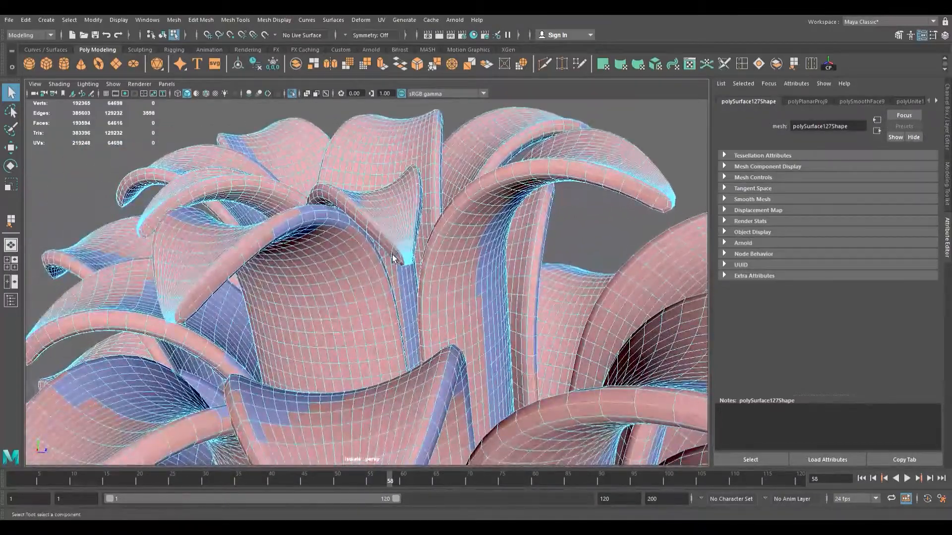
{"action": "double_click", "coordinate": [391, 248], "text": "shift"}
{"action": "scroll", "coordinate": [222, 272], "scroll_direction": "down", "scroll_amount": 2}
{"action": "left_click_drag", "start_coordinate": [246, 276], "coordinate": [287, 275], "text": "alt"}
{"action": "middle_click_drag", "start_coordinate": [288, 276], "coordinate": [276, 319], "text": "alt"}
{"action": "right_click_drag", "start_coordinate": [276, 319], "coordinate": [365, 301], "text": "alt"}
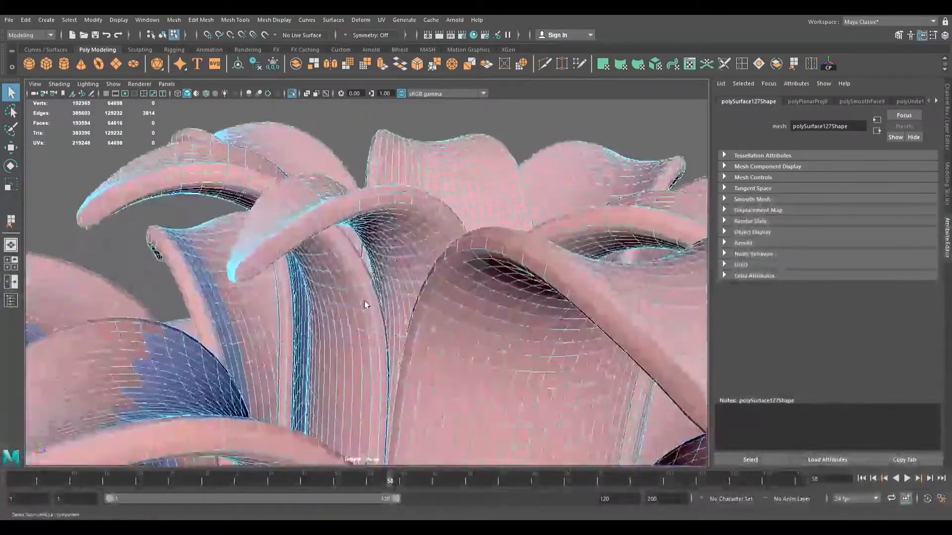
{"action": "double_click", "coordinate": [126, 200], "text": "shift"}
Step: Continue around the crown's top tier, adding the rim edge loops of two more curled leaves to the selection
{"action": "scroll", "coordinate": [134, 208], "scroll_direction": "down", "scroll_amount": 4}
{"action": "left_click_drag", "start_coordinate": [193, 238], "coordinate": [330, 331], "text": "alt"}
{"action": "scroll", "coordinate": [297, 302], "scroll_direction": "up", "scroll_amount": 3}
{"action": "double_click", "coordinate": [266, 269], "text": "shift"}
{"action": "scroll", "coordinate": [255, 267], "scroll_direction": "down", "scroll_amount": 3}
{"action": "left_click_drag", "start_coordinate": [247, 267], "coordinate": [316, 306], "text": "alt"}
{"action": "scroll", "coordinate": [250, 272], "scroll_direction": "up", "scroll_amount": 2}
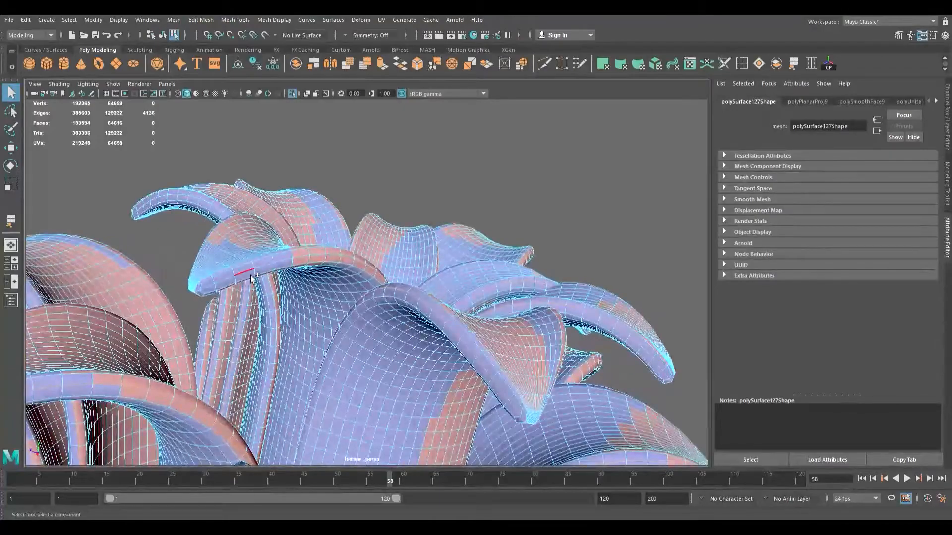
{"action": "double_click", "coordinate": [250, 276], "text": "shift"}
Step: Add the rim edge loop of the last unselected curled leaf in the top tier to the selection
{"action": "scroll", "coordinate": [251, 276], "scroll_direction": "down", "scroll_amount": 3}
{"action": "left_click_drag", "start_coordinate": [251, 276], "coordinate": [278, 290], "text": "alt"}
{"action": "left_click_drag", "start_coordinate": [331, 290], "coordinate": [323, 344], "text": "alt"}
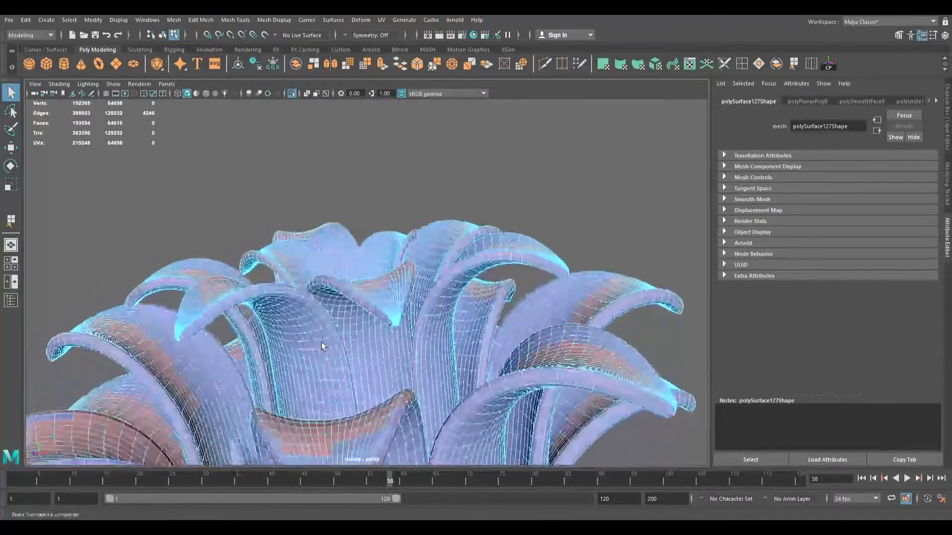
{"action": "middle_click_drag", "start_coordinate": [323, 344], "coordinate": [289, 276], "text": "alt"}
{"action": "right_click_drag", "start_coordinate": [289, 276], "coordinate": [346, 302], "text": "alt"}
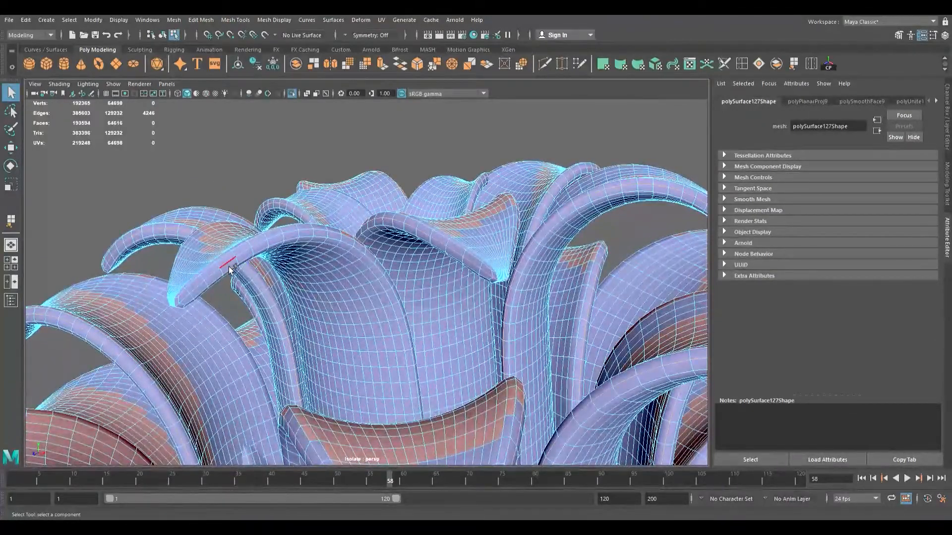
{"action": "double_click", "coordinate": [227, 265], "text": "shift"}
Step: Check the lower tiers for missed leaves and cut the UVs along all selected rim edge loops
{"action": "scroll", "coordinate": [224, 266], "scroll_direction": "down", "scroll_amount": 3}
{"action": "left_click_drag", "start_coordinate": [224, 266], "coordinate": [374, 245], "text": "alt"}
{"action": "scroll", "coordinate": [370, 251], "scroll_direction": "down", "scroll_amount": 5}
{"action": "middle_click_drag", "start_coordinate": [365, 260], "coordinate": [263, 156], "text": "alt"}
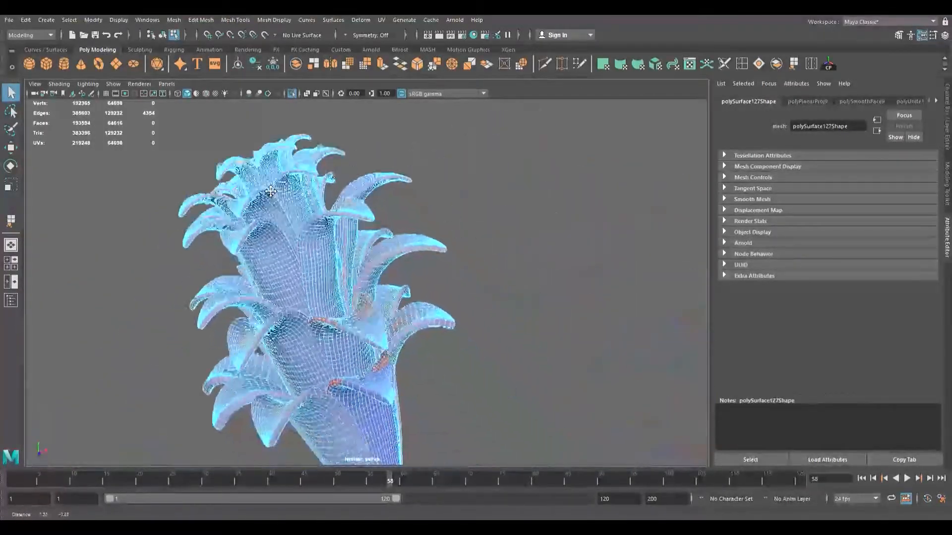
{"action": "scroll", "coordinate": [268, 242], "scroll_direction": "up", "scroll_amount": 5}
{"action": "middle_click_drag", "start_coordinate": [268, 367], "coordinate": [335, 170], "text": "alt"}
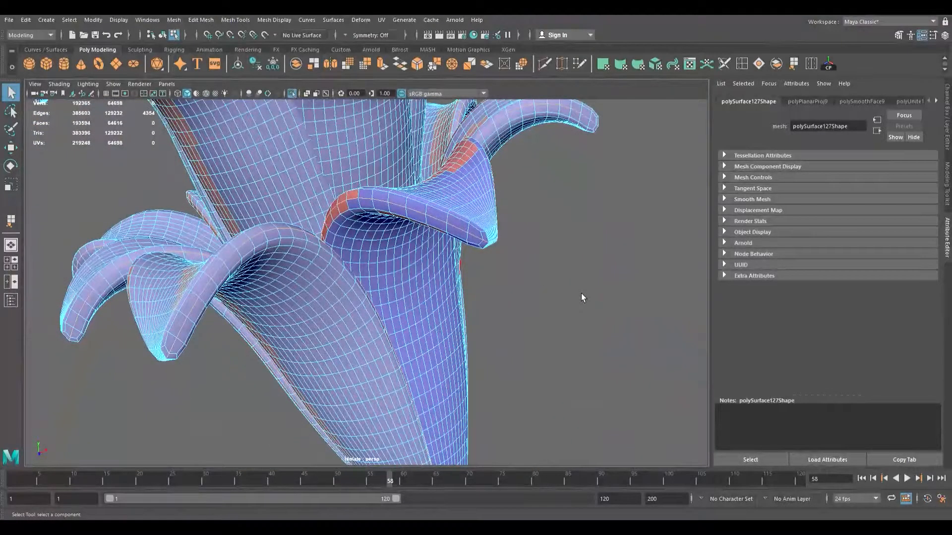
{"action": "key", "text": "w"}
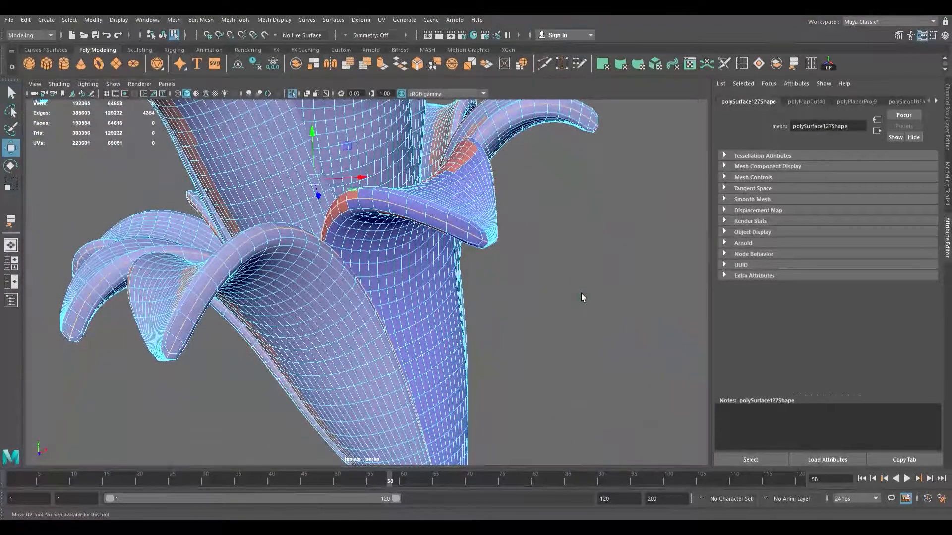
Step: Select the faces of the whole crown and unfold its cut UV shells
{"action": "scroll", "coordinate": [337, 196], "scroll_direction": "down", "scroll_amount": 5}
{"action": "left_click_drag", "start_coordinate": [337, 196], "coordinate": [344, 300], "text": "alt"}
{"action": "scroll", "coordinate": [314, 312], "scroll_direction": "down", "scroll_amount": 5}
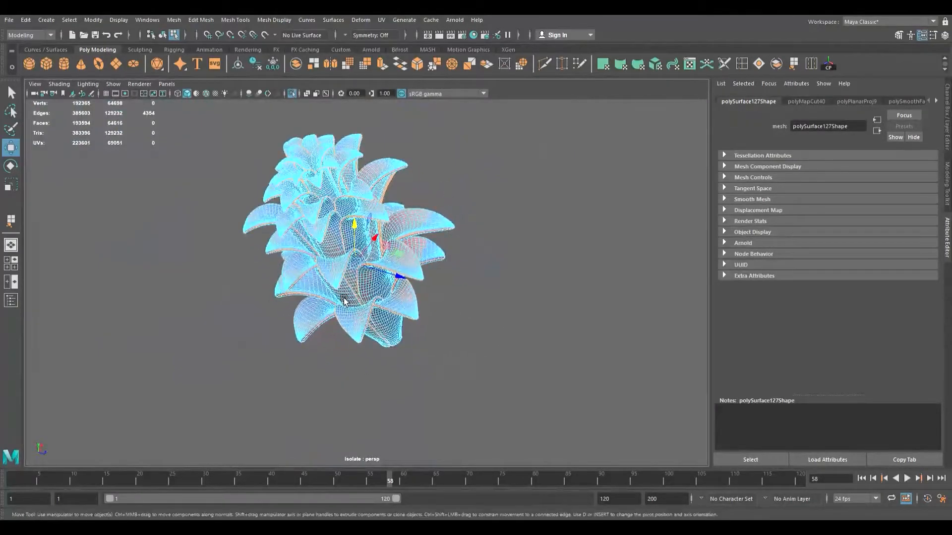
{"action": "left_click", "coordinate": [531, 296]}
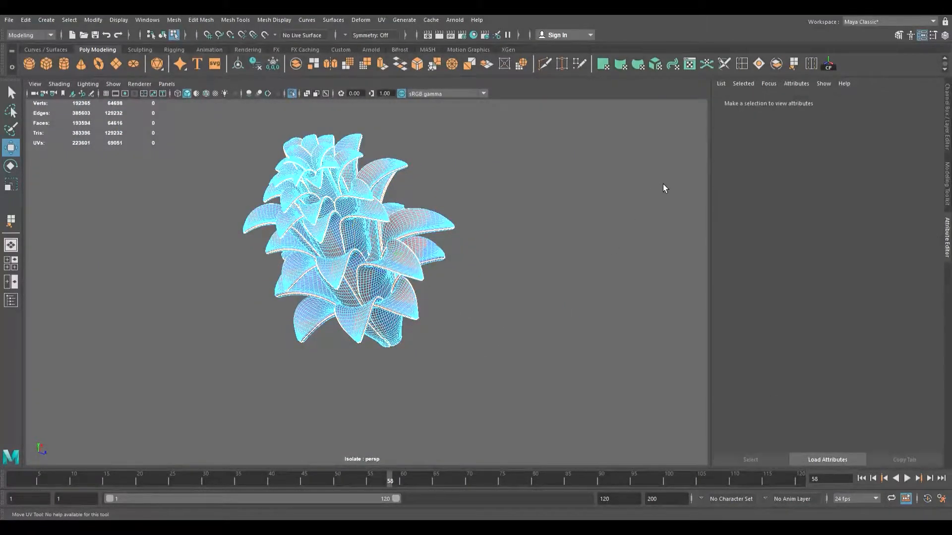
{"action": "key", "text": "ctrl+z"}
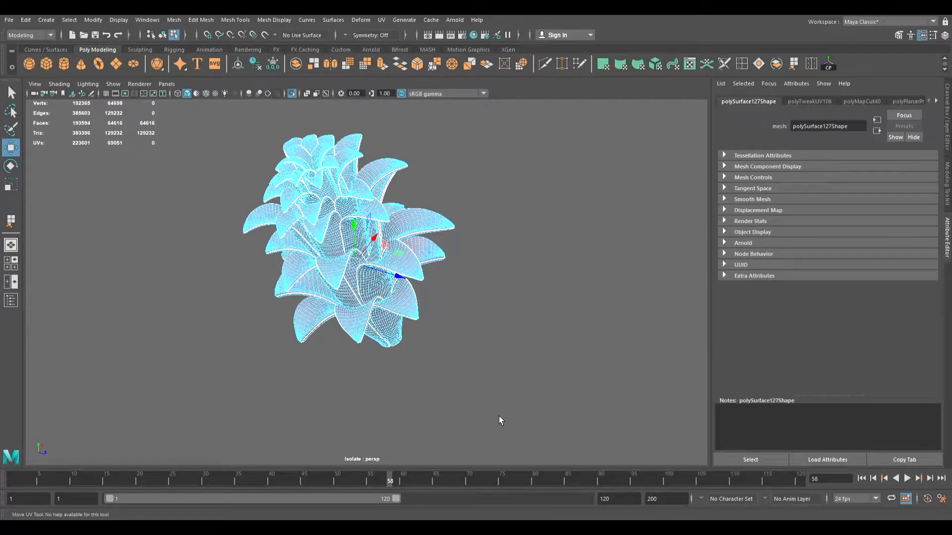
Step: Apply the Checker Map to the crown and inspect the pattern on its leaves for distortion
{"action": "key", "text": "w"}
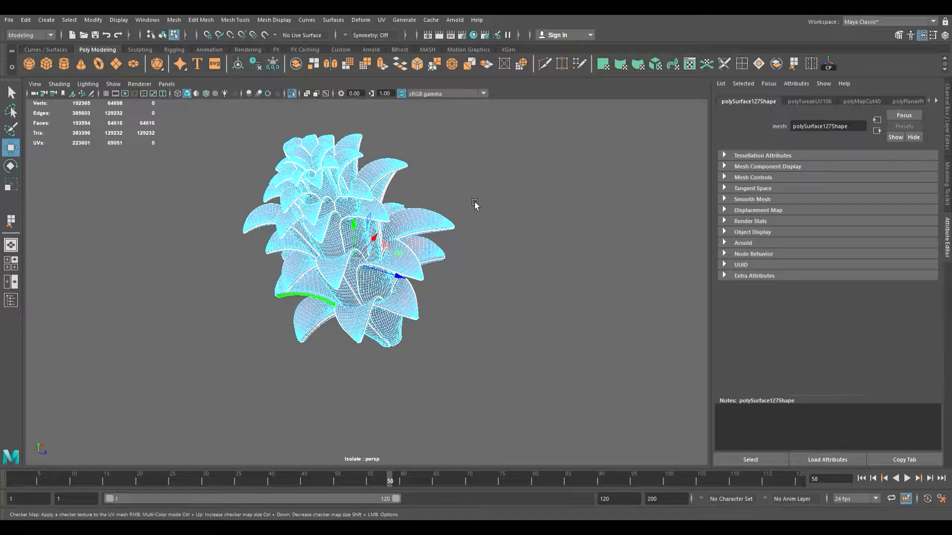
{"action": "scroll", "coordinate": [372, 220], "scroll_direction": "up", "scroll_amount": 5}
{"action": "left_click_drag", "start_coordinate": [365, 221], "coordinate": [436, 194], "text": "alt"}
{"action": "scroll", "coordinate": [436, 195], "scroll_direction": "down", "scroll_amount": 5}
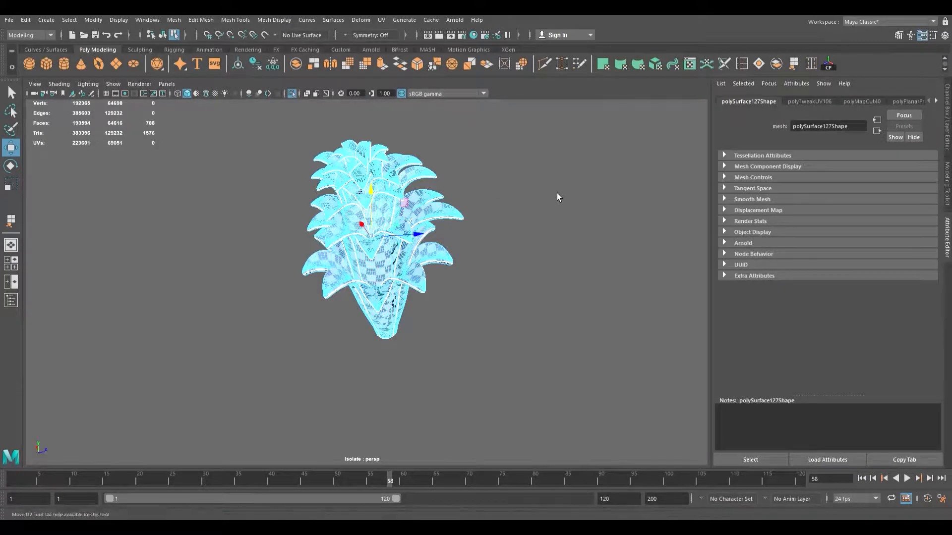
{"action": "key", "text": "ctrl+z"}
{"action": "scroll", "coordinate": [261, 275], "scroll_direction": "up", "scroll_amount": 5}
{"action": "middle_click_drag", "start_coordinate": [261, 274], "coordinate": [240, 279], "text": "alt"}
{"action": "left_click_drag", "start_coordinate": [259, 244], "coordinate": [230, 185], "text": "alt"}
{"action": "middle_click_drag", "start_coordinate": [230, 185], "coordinate": [290, 320], "text": "alt"}
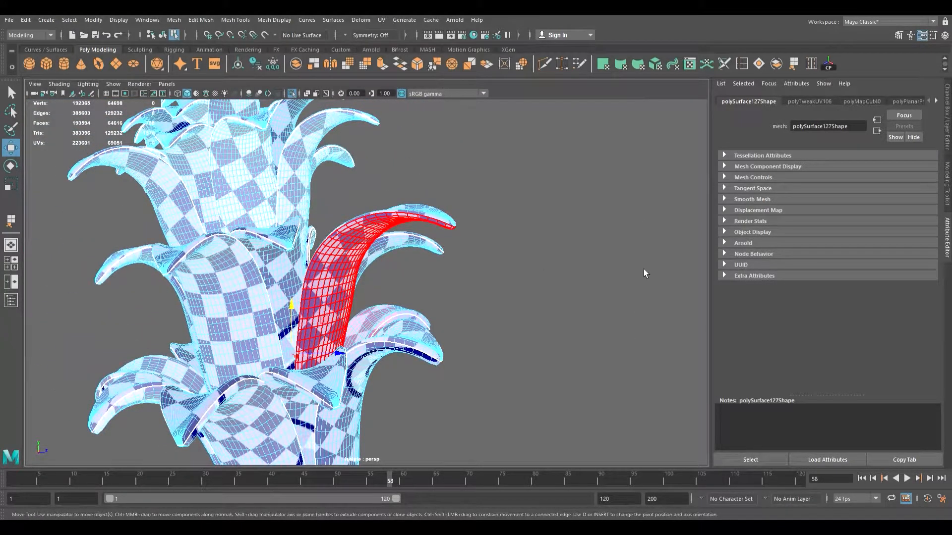
Step: Select the stray seam edges under the distorted leaf's curled tip and sew their UVs together
{"action": "key", "text": "F12"}
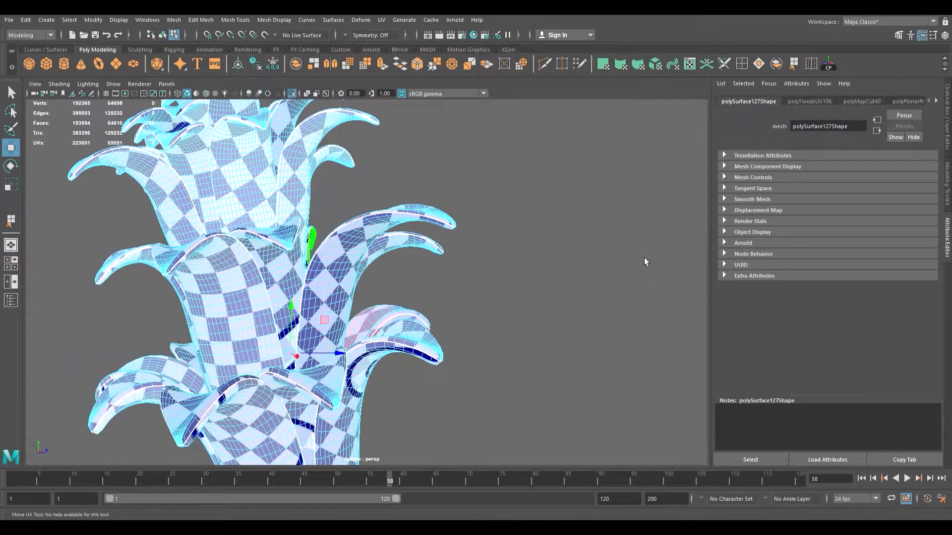
{"action": "left_click_drag", "start_coordinate": [432, 273], "coordinate": [277, 290], "text": "alt"}
{"action": "middle_click_drag", "start_coordinate": [280, 290], "coordinate": [221, 346], "text": "alt"}
{"action": "scroll", "coordinate": [221, 346], "scroll_direction": "up", "scroll_amount": 5}
{"action": "left_click_drag", "start_coordinate": [223, 346], "coordinate": [178, 311], "text": "alt"}
{"action": "middle_click_drag", "start_coordinate": [211, 322], "coordinate": [326, 198], "text": "alt"}
{"action": "scroll", "coordinate": [277, 262], "scroll_direction": "up", "scroll_amount": 3}
{"action": "left_click_drag", "start_coordinate": [325, 197], "coordinate": [340, 213], "text": "alt"}
{"action": "middle_click_drag", "start_coordinate": [340, 213], "coordinate": [385, 278], "text": "alt"}
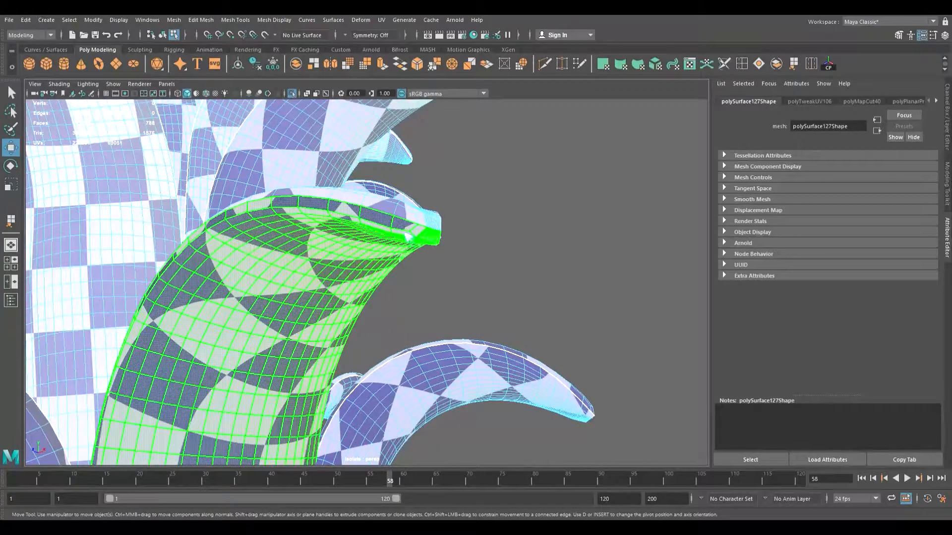
{"action": "key", "text": "F10"}
{"action": "left_click", "coordinate": [405, 229]}
{"action": "left_click_drag", "start_coordinate": [404, 233], "coordinate": [560, 235], "text": "alt"}
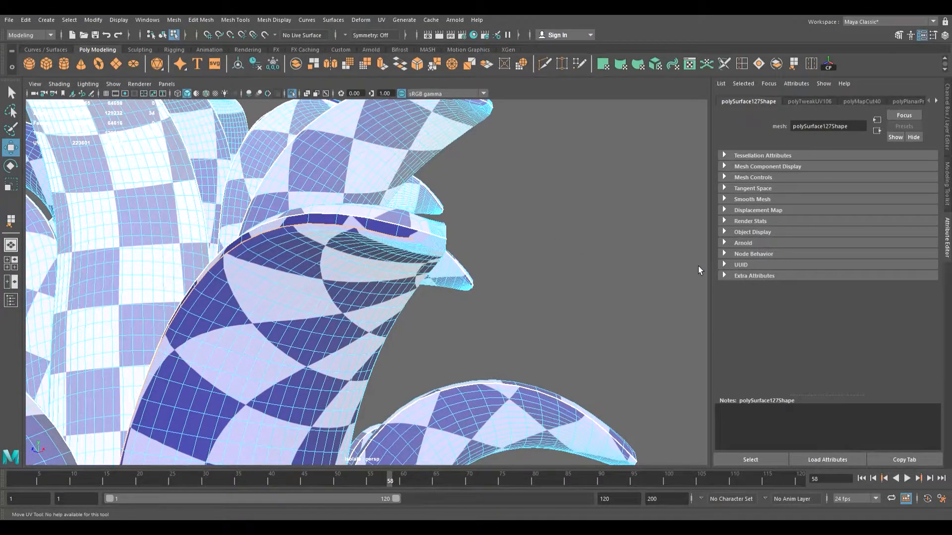
{"action": "key", "text": "shift+s"}
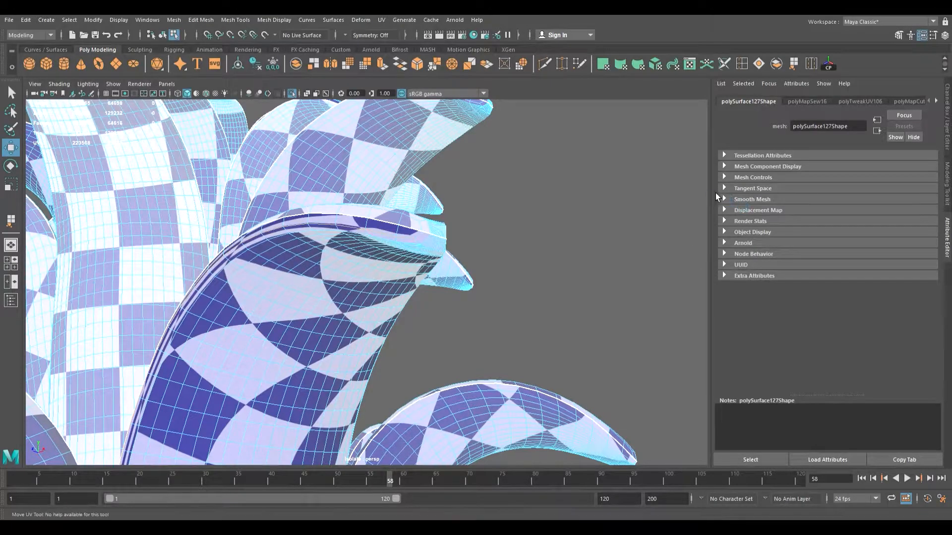
Step: Select the sewn leaf's UV shell and unfold it again
{"action": "key", "text": "F11"}
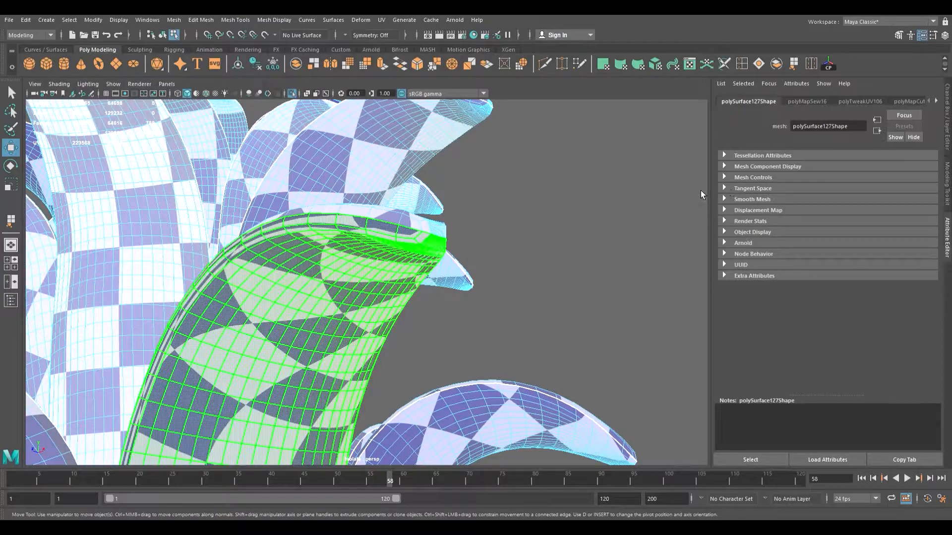
{"action": "key", "text": "w"}
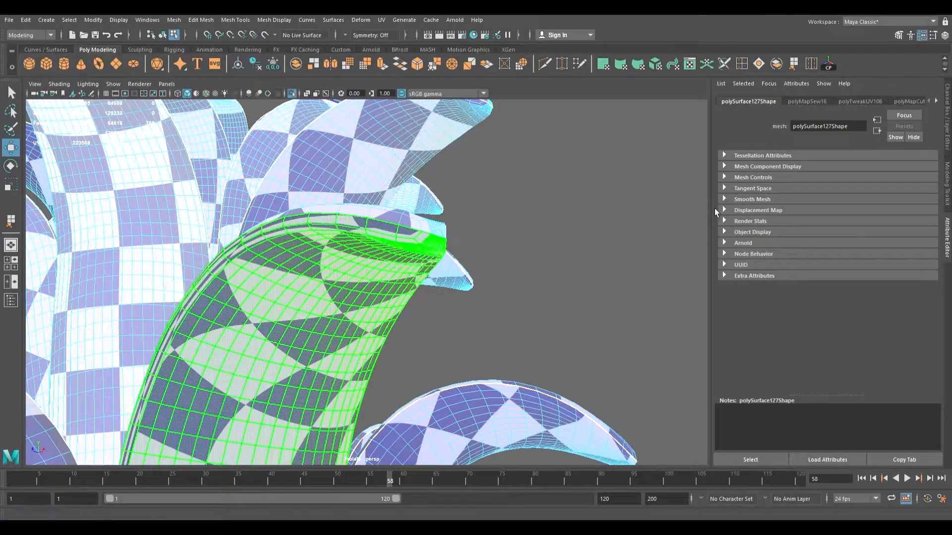
{"action": "scroll", "coordinate": [688, 206], "scroll_direction": "down", "scroll_amount": 5}
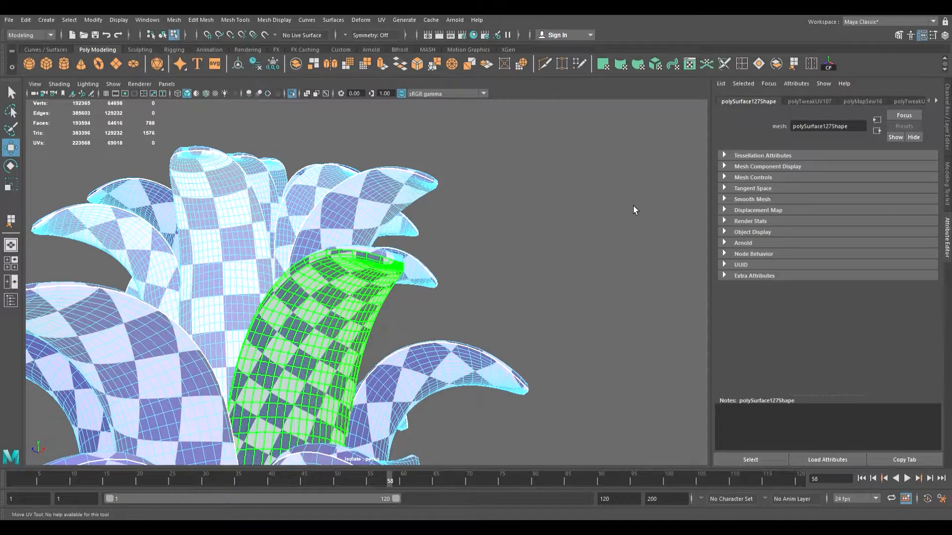
{"action": "left_click", "coordinate": [511, 228]}
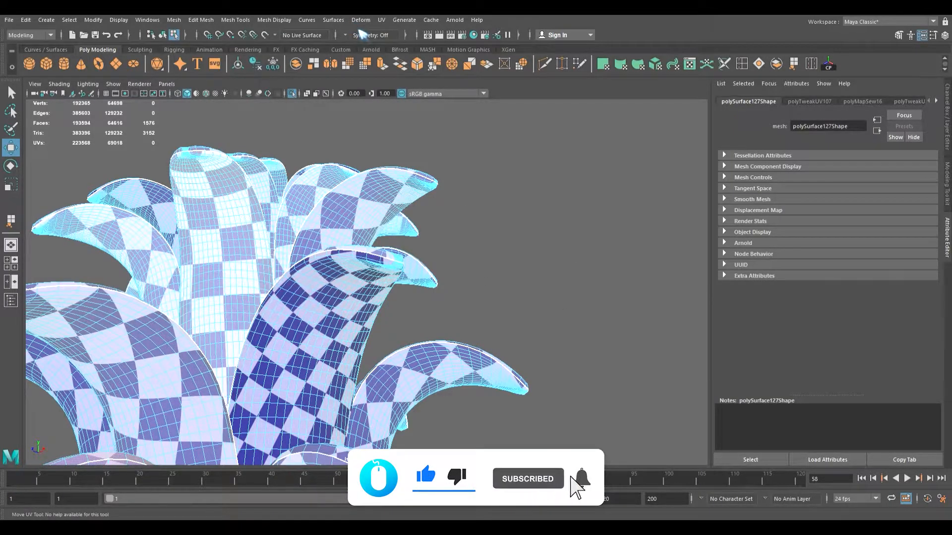
Step: Examine the checker pattern on the leaves at the crown's base and locate their UV shells
{"action": "scroll", "coordinate": [317, 307], "scroll_direction": "down", "scroll_amount": 5}
{"action": "left_click_drag", "start_coordinate": [328, 344], "coordinate": [391, 370], "text": "alt"}
{"action": "middle_click_drag", "start_coordinate": [391, 370], "coordinate": [412, 255], "text": "alt"}
{"action": "scroll", "coordinate": [382, 272], "scroll_direction": "up", "scroll_amount": 5}
{"action": "left_click_drag", "start_coordinate": [382, 273], "coordinate": [653, 302], "text": "alt"}
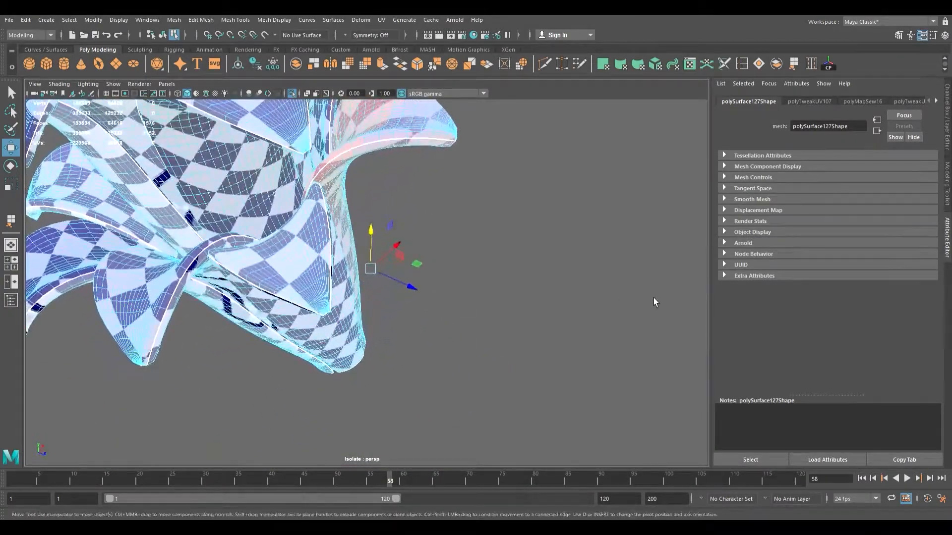
{"action": "left_click", "coordinate": [665, 221]}
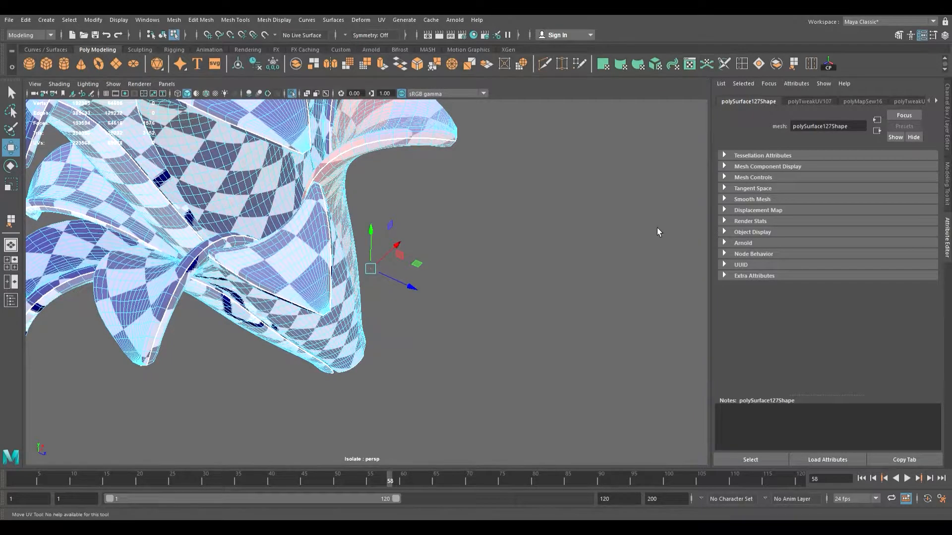
{"action": "left_click_drag", "start_coordinate": [376, 190], "coordinate": [313, 147], "text": "alt"}
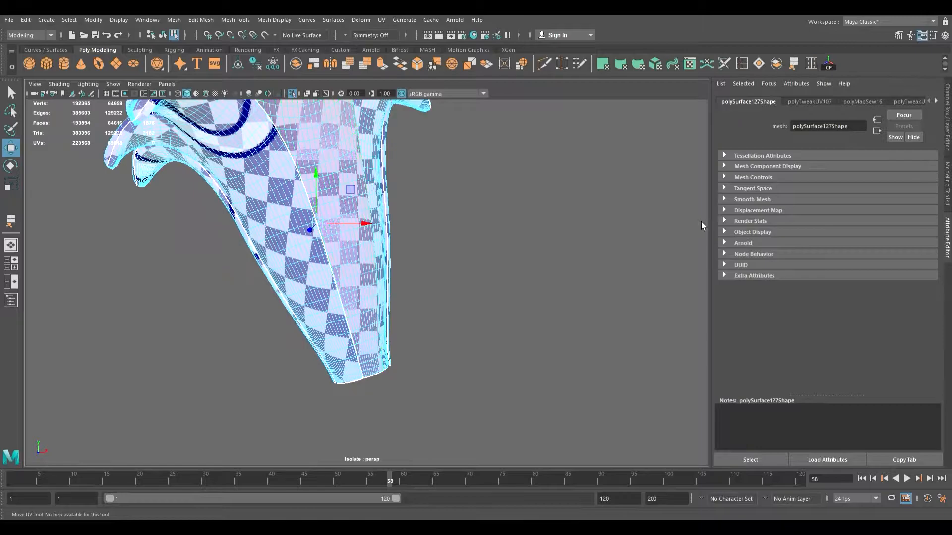
{"action": "left_click_drag", "start_coordinate": [427, 206], "coordinate": [408, 223], "text": "alt"}
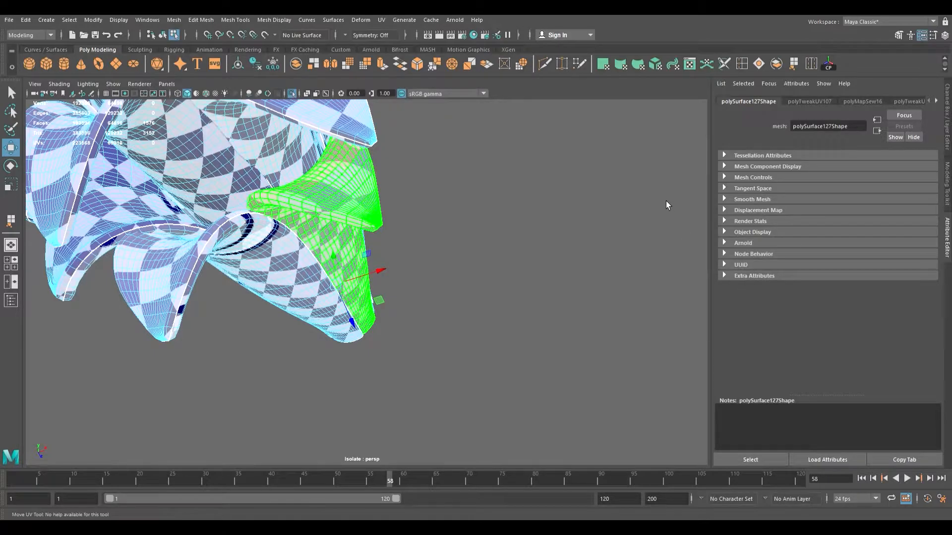
{"action": "left_click_drag", "start_coordinate": [665, 201], "coordinate": [379, 200], "text": "alt"}
Step: Switch to object mode and examine the lowest front leaf's checker pattern around its curled rim
{"action": "key", "text": "F8"}
{"action": "scroll", "coordinate": [461, 230], "scroll_direction": "up", "scroll_amount": 3}
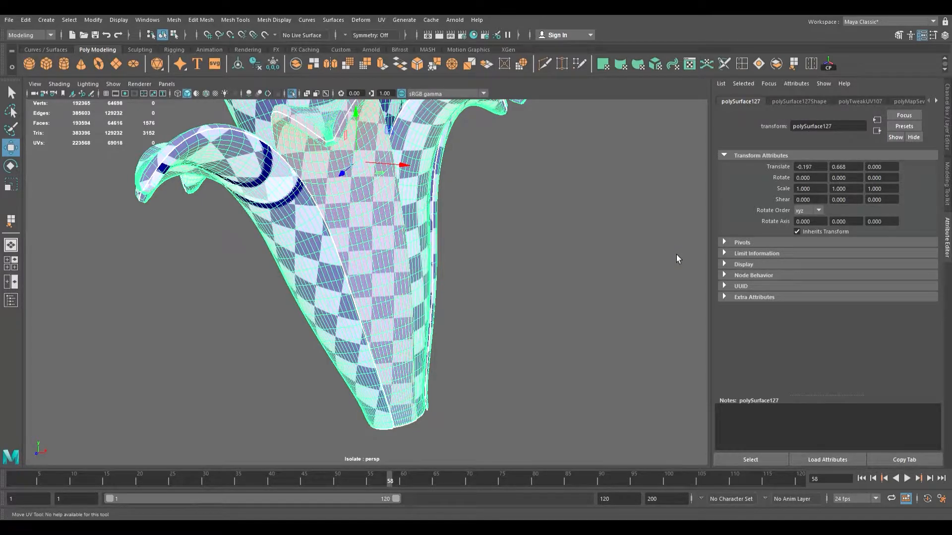
{"action": "left_click_drag", "start_coordinate": [471, 228], "coordinate": [365, 148], "text": "alt"}
{"action": "right_click_drag", "start_coordinate": [323, 228], "coordinate": [439, 286], "text": "alt"}
{"action": "left_click_drag", "start_coordinate": [405, 267], "coordinate": [381, 208], "text": "alt"}
{"action": "right_click_drag", "start_coordinate": [416, 260], "coordinate": [495, 301], "text": "alt"}
{"action": "left_click_drag", "start_coordinate": [496, 301], "coordinate": [377, 257], "text": "alt"}
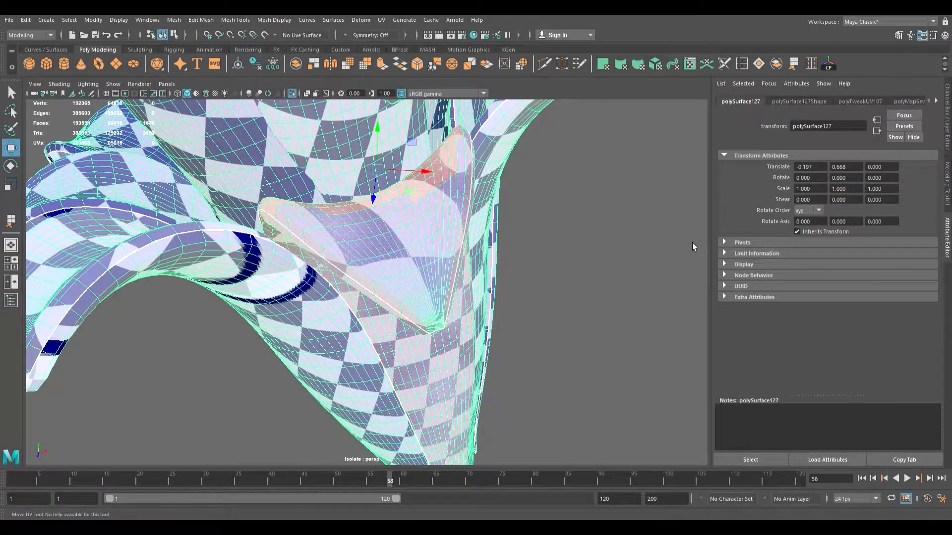
Step: Pick out the lowest front leaf's UV shell to check its extent, and clear the selection
{"action": "left_click", "coordinate": [578, 198]}
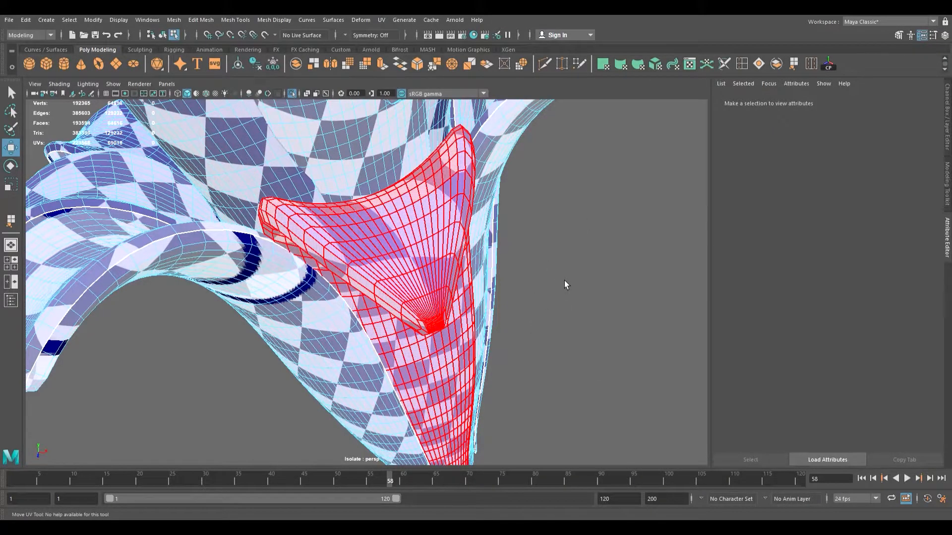
{"action": "left_click", "coordinate": [644, 234]}
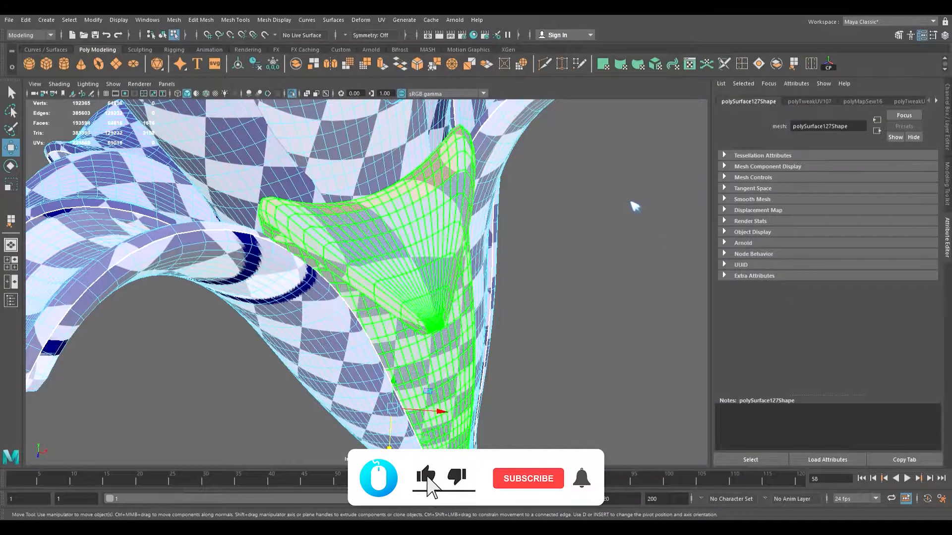
{"action": "left_click", "coordinate": [612, 268]}
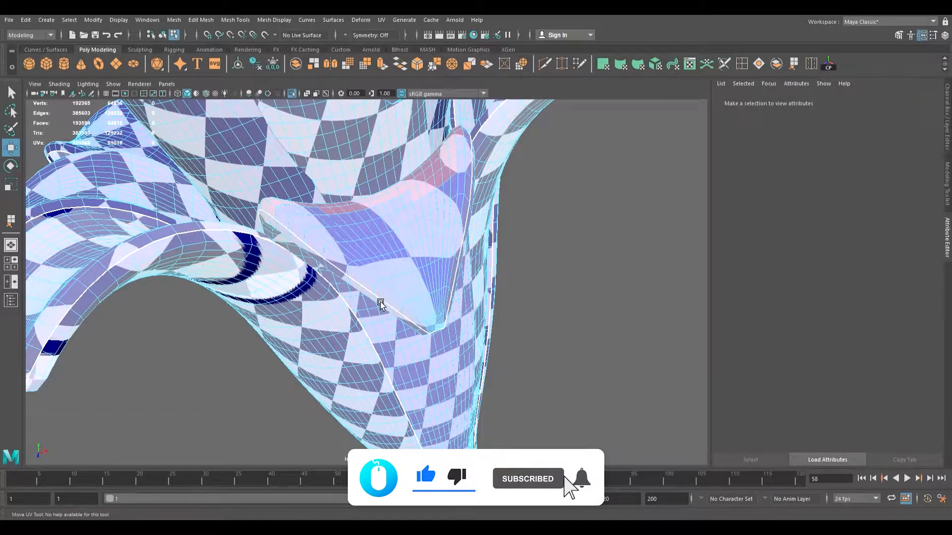
Step: Select the border edges along the lowest front leaf's rim to check where its seam runs
{"action": "scroll", "coordinate": [396, 305], "scroll_direction": "up", "scroll_amount": 5}
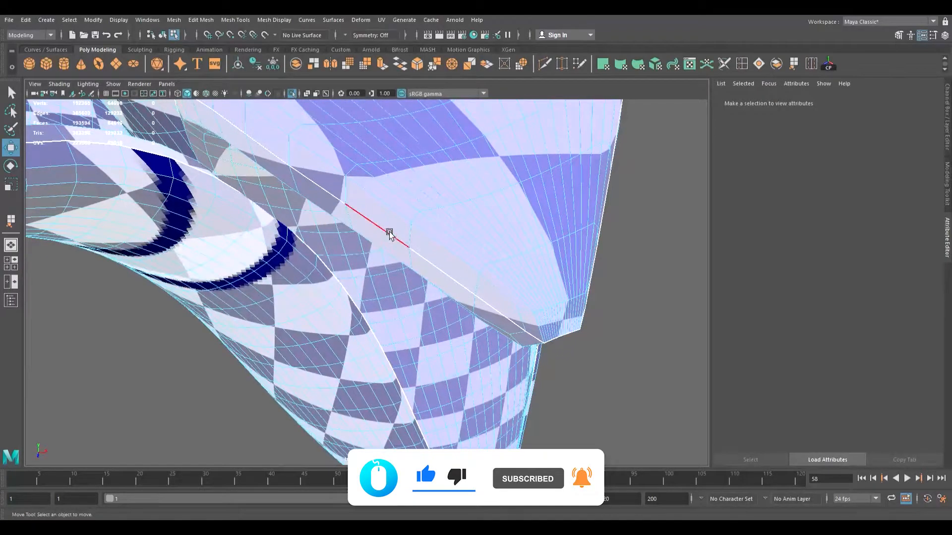
{"action": "left_click", "coordinate": [387, 232]}
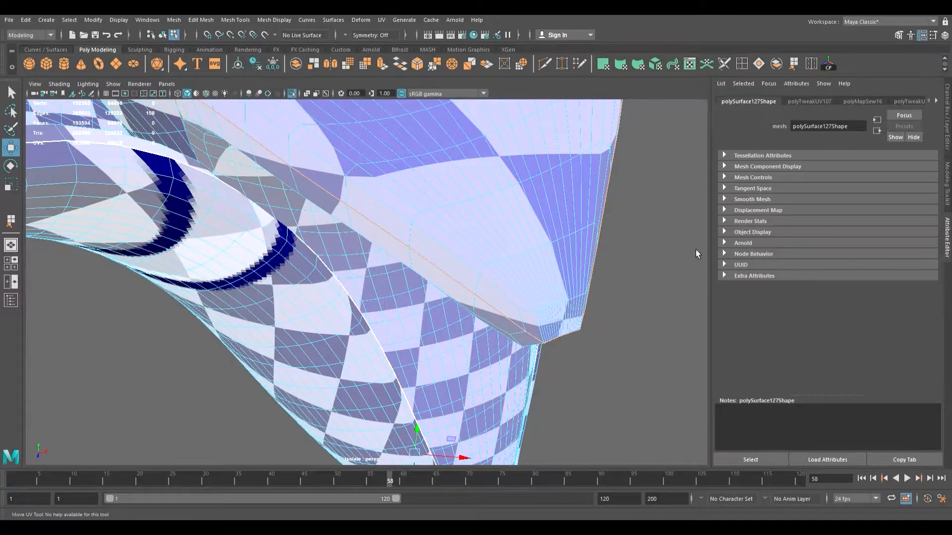
{"action": "scroll", "coordinate": [287, 207], "scroll_direction": "down", "scroll_amount": 5}
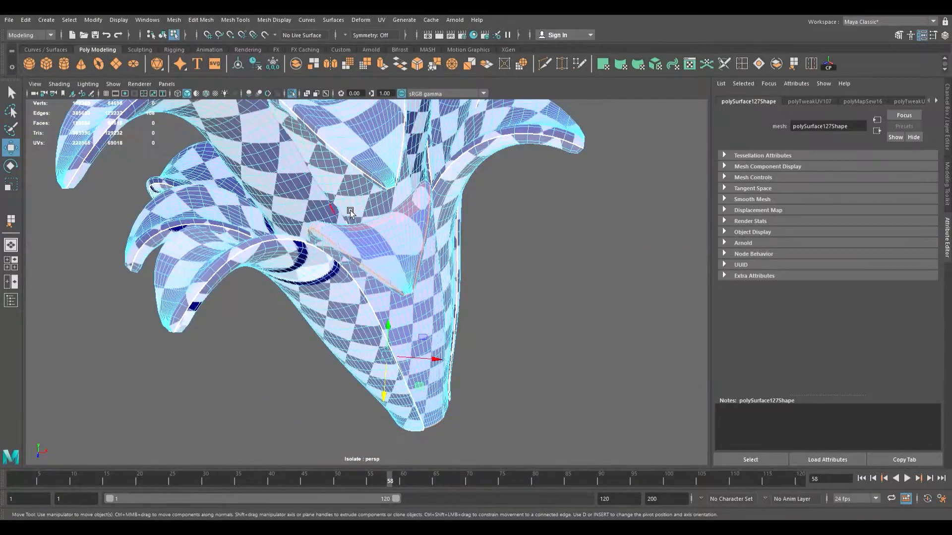
Step: Switch to object mode, try shifting the whole crown sideways, and undo the move
{"action": "middle_click_drag", "start_coordinate": [406, 261], "coordinate": [351, 262], "text": "alt"}
{"action": "key", "text": "F8"}
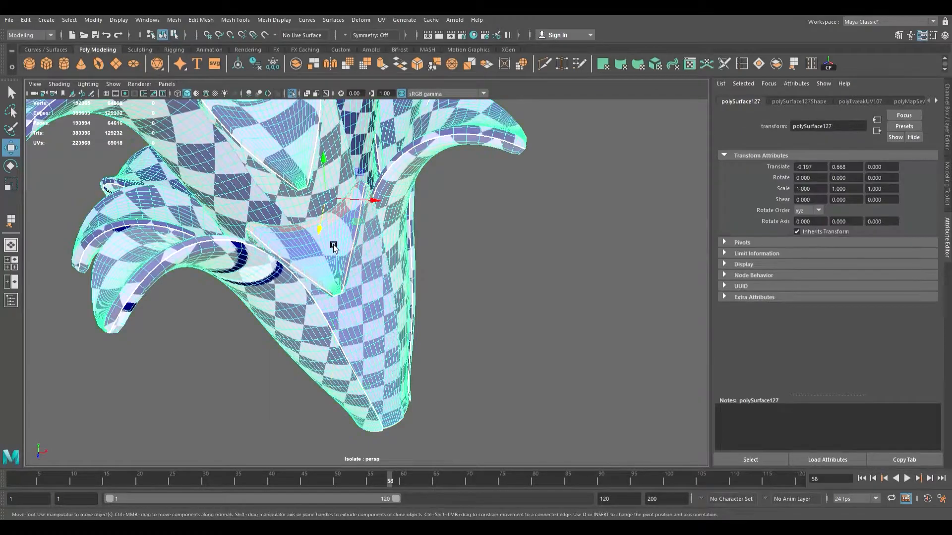
{"action": "left_click_drag", "start_coordinate": [373, 201], "coordinate": [279, 200]}
{"action": "key", "text": "ctrl+z"}
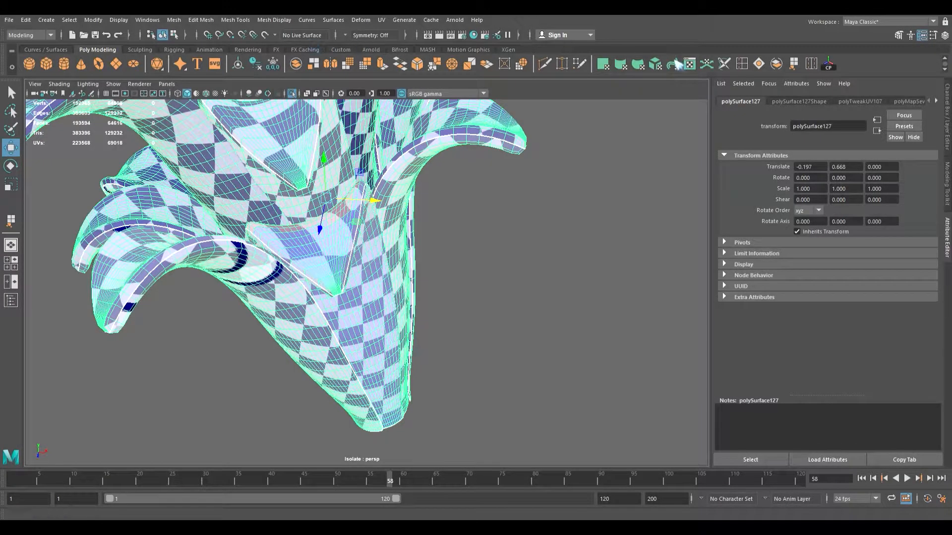
Step: Separate the crown into individual leaf meshes and select the lowest front leaf
{"action": "left_click", "coordinate": [778, 65]}
{"action": "left_click", "coordinate": [480, 284]}
{"action": "left_click", "coordinate": [344, 246]}
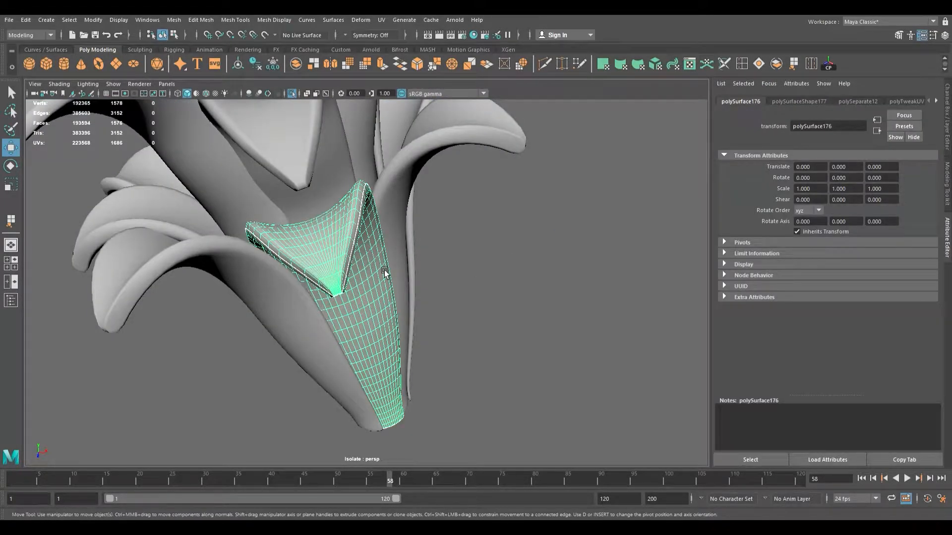
Step: Select the duplicate leaf overlapping the lowest front leaf, try moving it 3.049 along X, and undo the move
{"action": "left_click_drag", "start_coordinate": [433, 297], "coordinate": [371, 228], "text": "alt"}
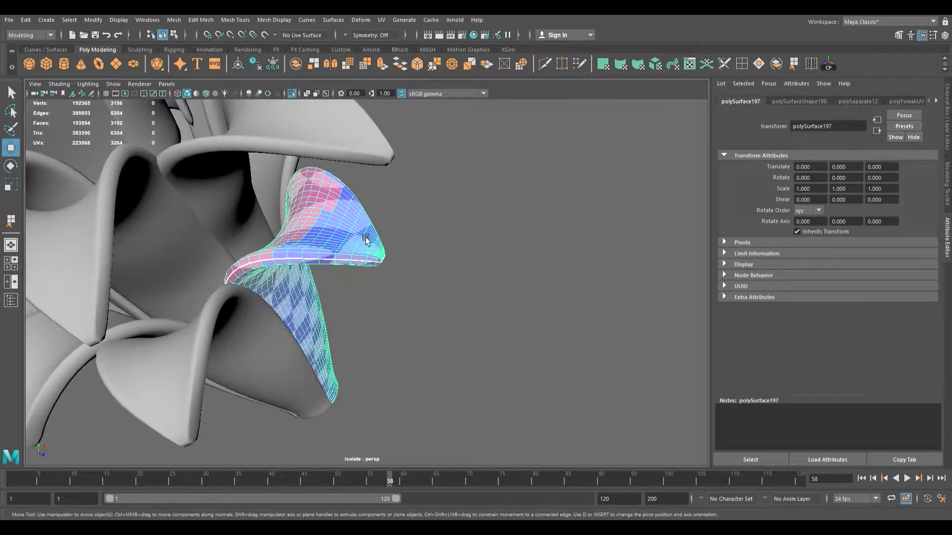
{"action": "left_click", "coordinate": [374, 260]}
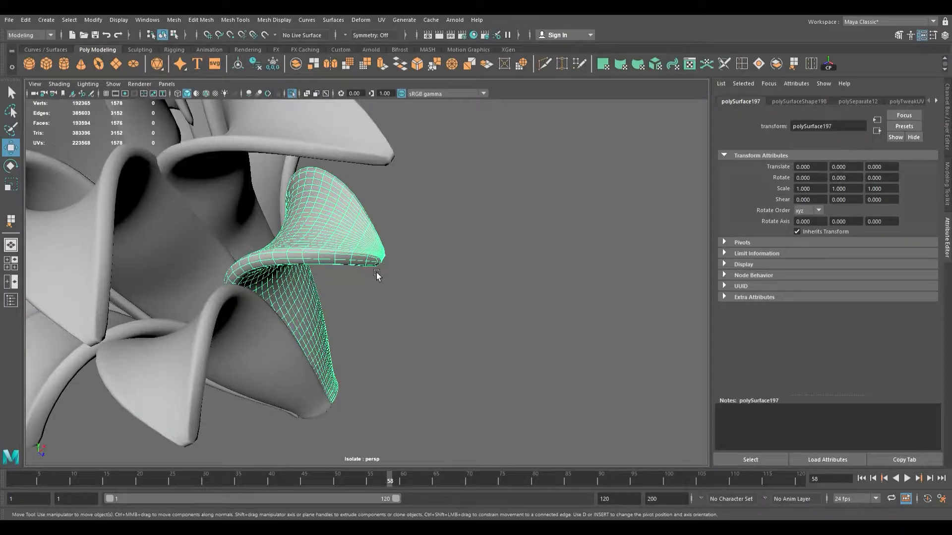
{"action": "scroll", "coordinate": [376, 272], "scroll_direction": "down", "scroll_amount": 5}
{"action": "left_click_drag", "start_coordinate": [499, 374], "coordinate": [542, 335]}
{"action": "middle_click_drag", "start_coordinate": [432, 289], "coordinate": [385, 292], "text": "alt"}
{"action": "scroll", "coordinate": [379, 292], "scroll_direction": "up", "scroll_amount": 5}
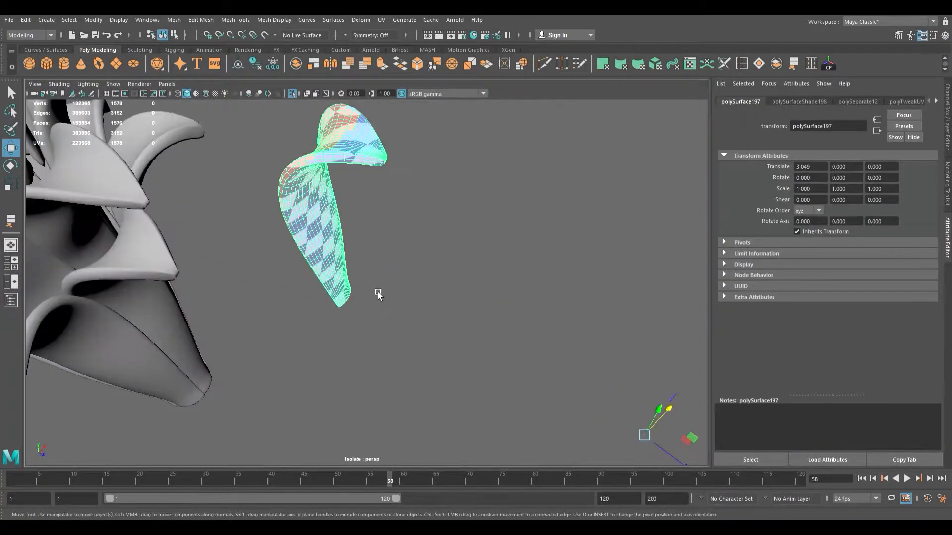
{"action": "key", "text": "ctrl+z"}
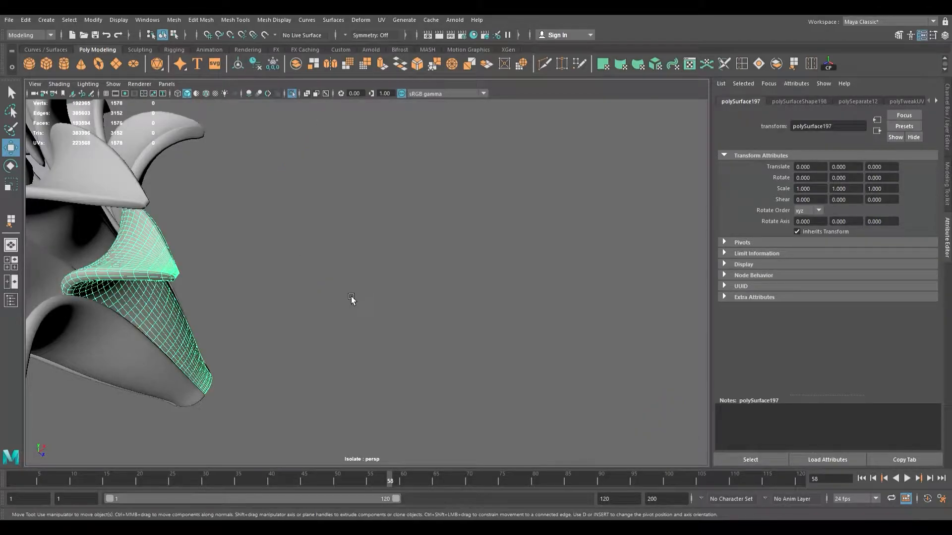
Step: Delete the duplicate of the lowest front leaf and select the remaining leaf in its place
{"action": "scroll", "coordinate": [354, 297], "scroll_direction": "down", "scroll_amount": 3}
{"action": "middle_click_drag", "start_coordinate": [388, 294], "coordinate": [320, 278], "text": "alt"}
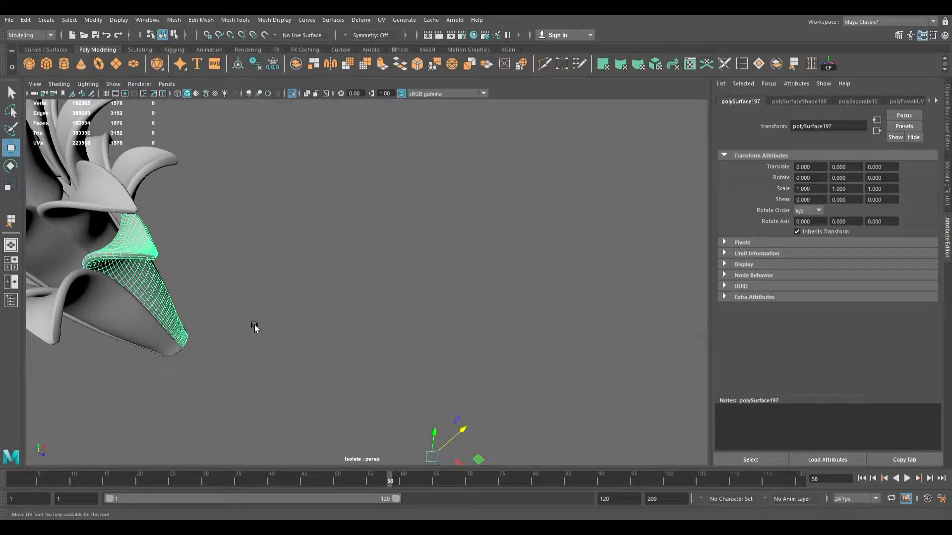
{"action": "left_click", "coordinate": [274, 325]}
{"action": "left_click", "coordinate": [150, 248]}
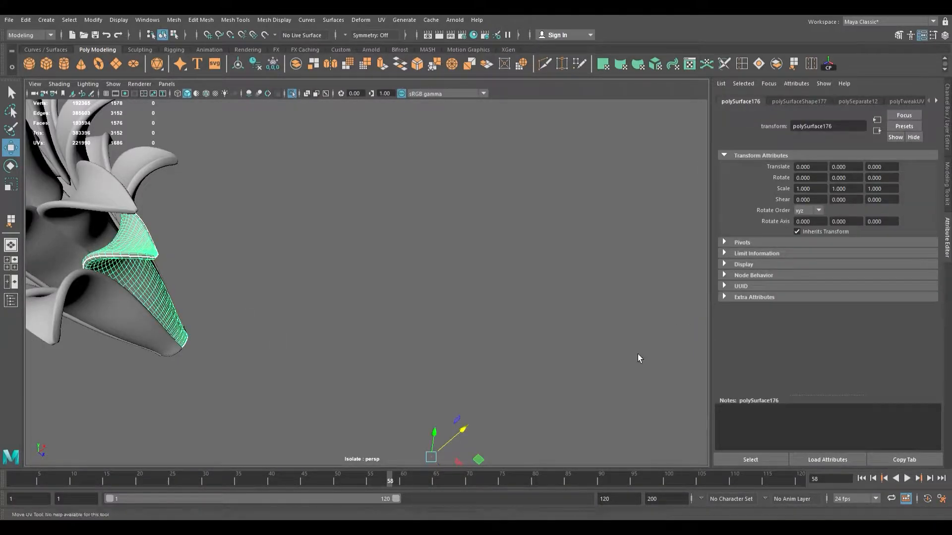
Step: Select all the separated leaves of the crown and combine them into one mesh
{"action": "right_click_drag", "start_coordinate": [590, 349], "coordinate": [213, 266], "text": "alt"}
{"action": "left_click_drag", "start_coordinate": [212, 267], "coordinate": [198, 208], "text": "alt"}
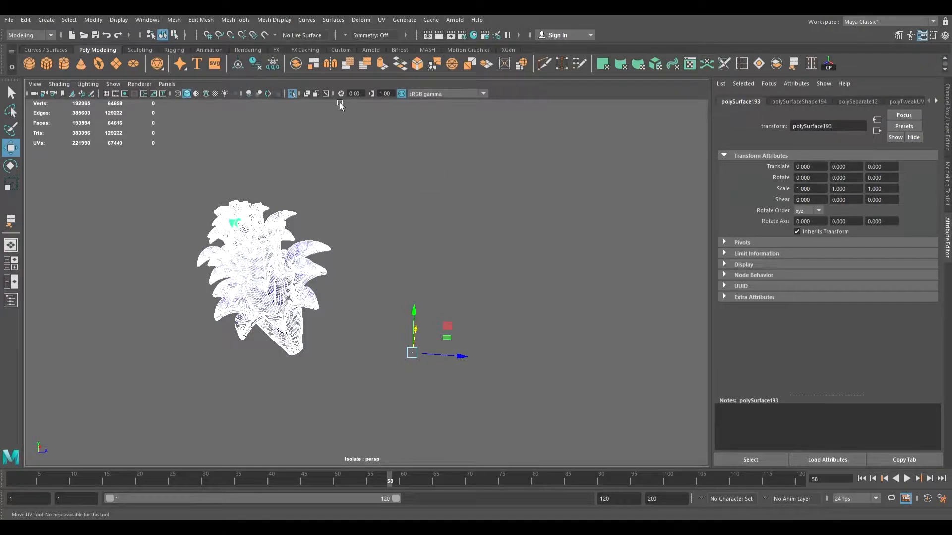
{"action": "left_click", "coordinate": [295, 64]}
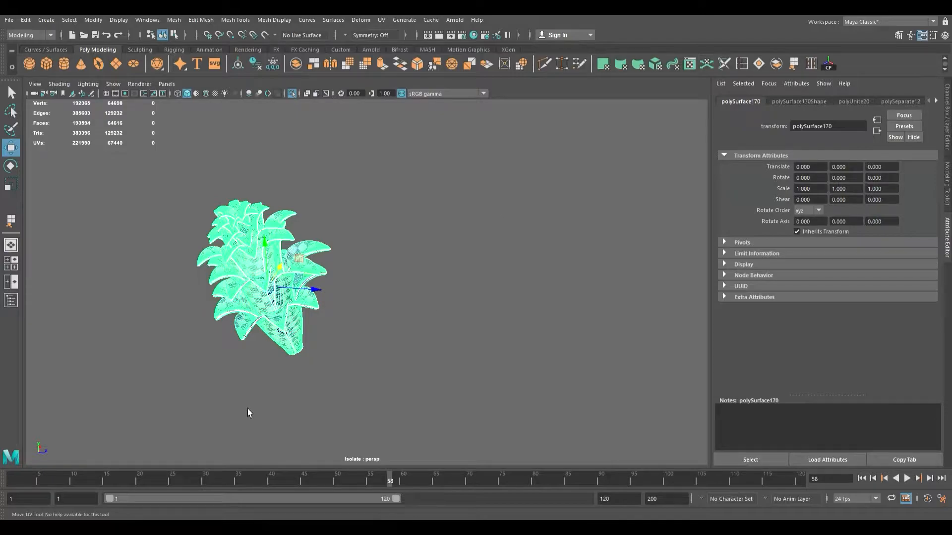
Step: Select all faces of the combined crown and rearrange its UV shells in the layout
{"action": "key", "text": "F11"}
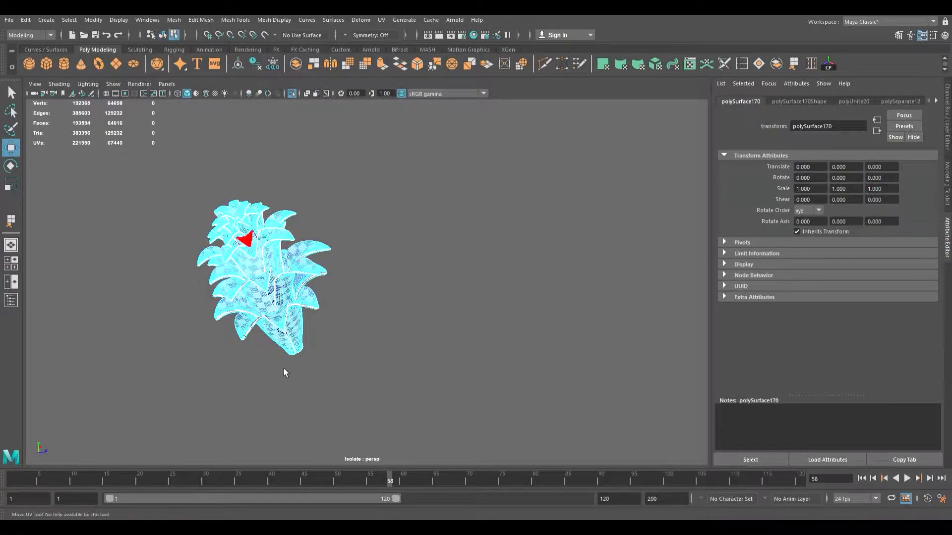
{"action": "key", "text": "r"}
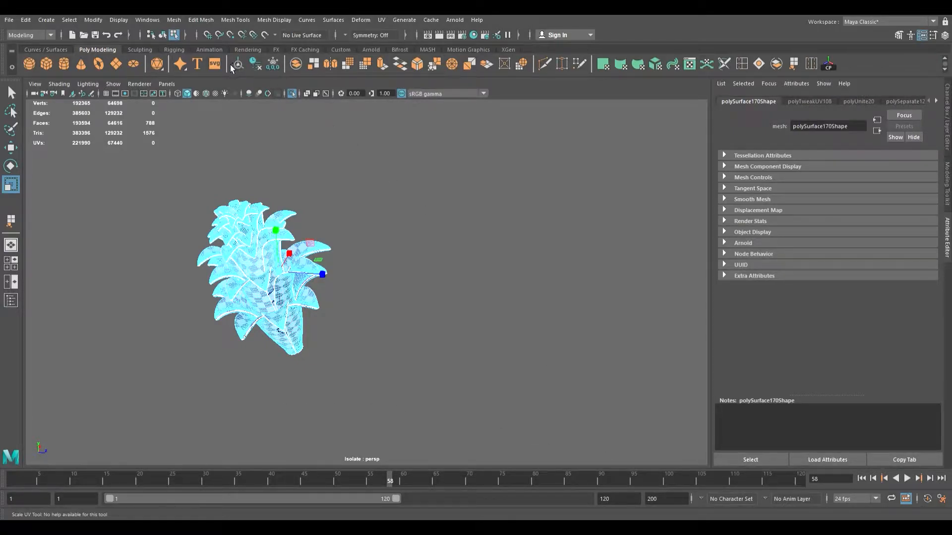
{"action": "key", "text": "ctrl+z"}
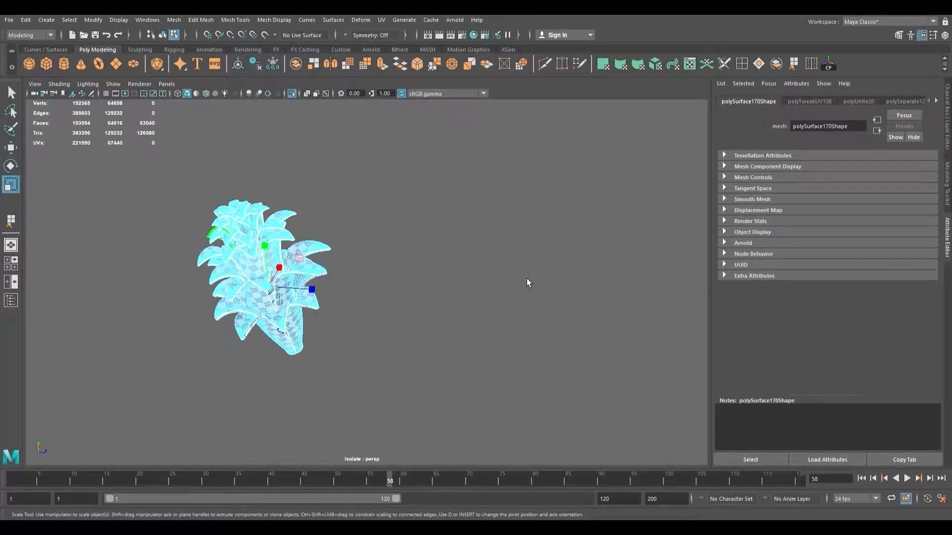
{"action": "left_click", "coordinate": [482, 301]}
{"action": "key", "text": "ctrl+z"}
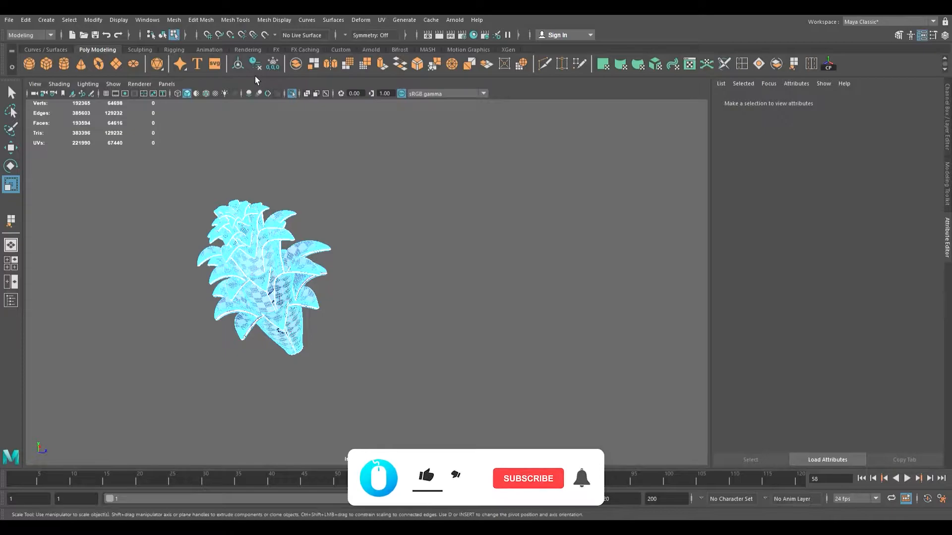
{"action": "key", "text": "g"}
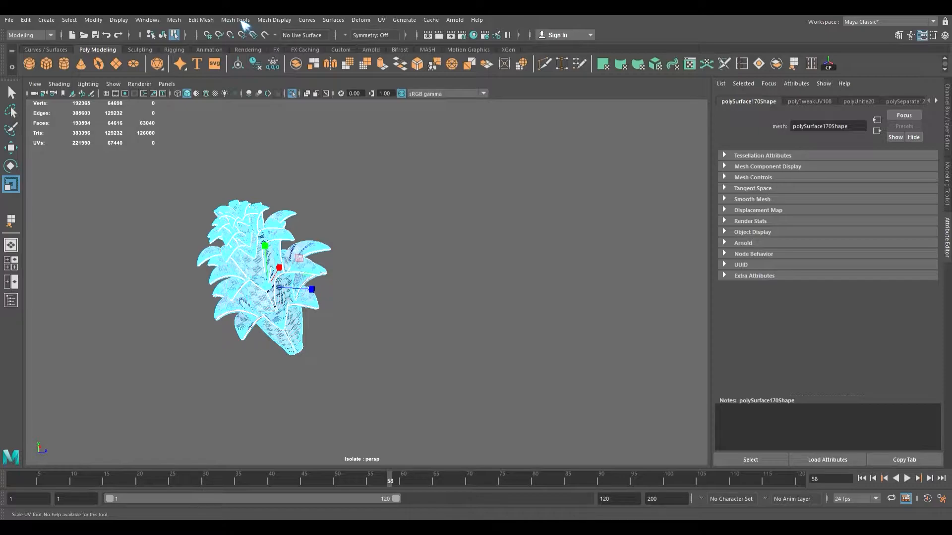
Step: Rotate and move the crown's leaf UV shells one at a time to line them up in the UV layout
{"action": "left_click", "coordinate": [584, 223]}
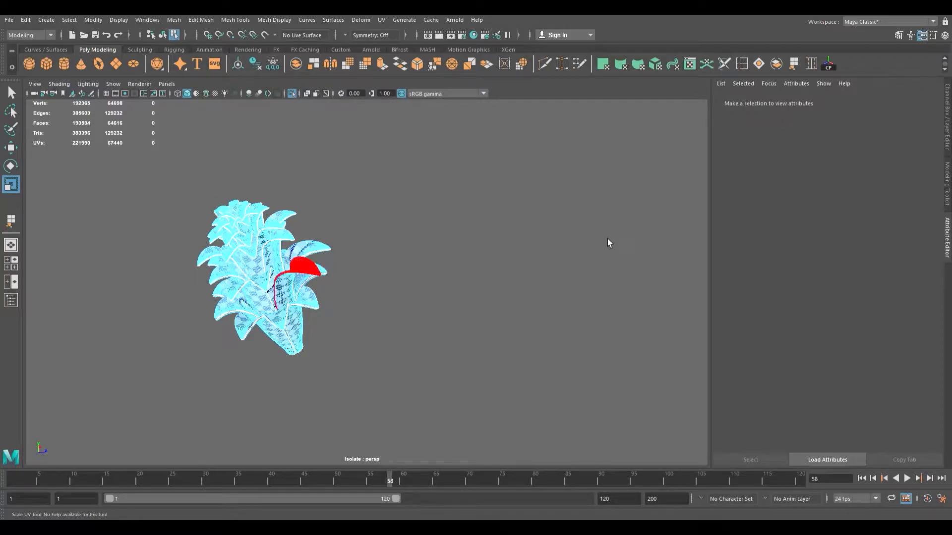
{"action": "left_click", "coordinate": [608, 239]}
{"action": "key", "text": "e"}
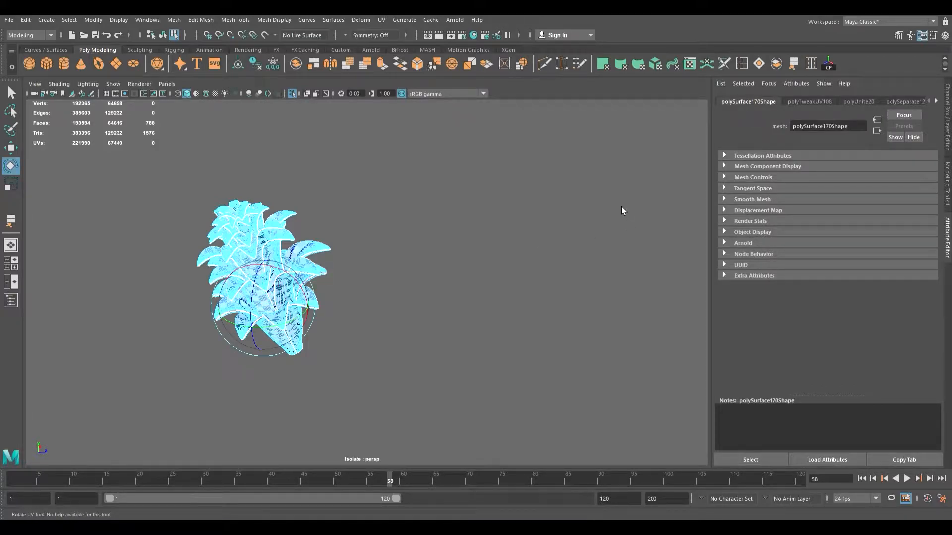
{"action": "key", "text": "w"}
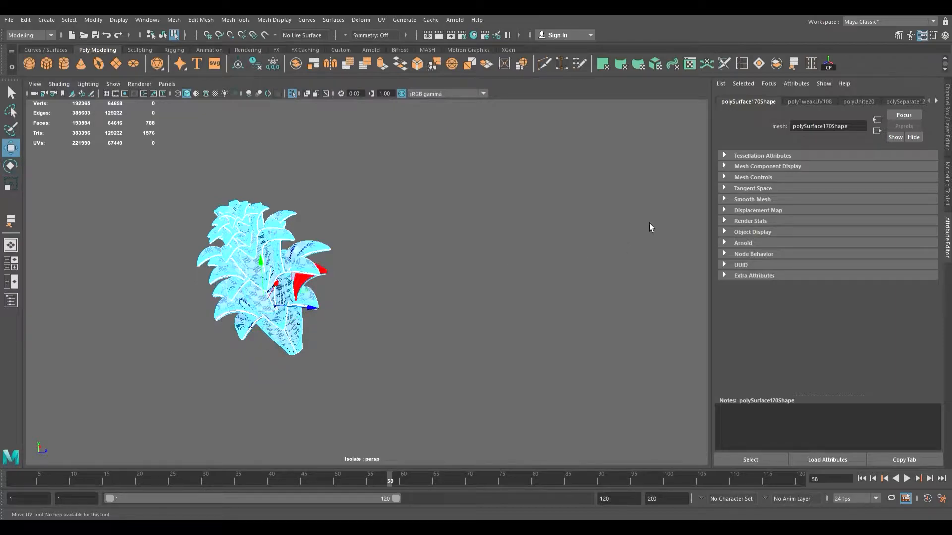
{"action": "key", "text": "e"}
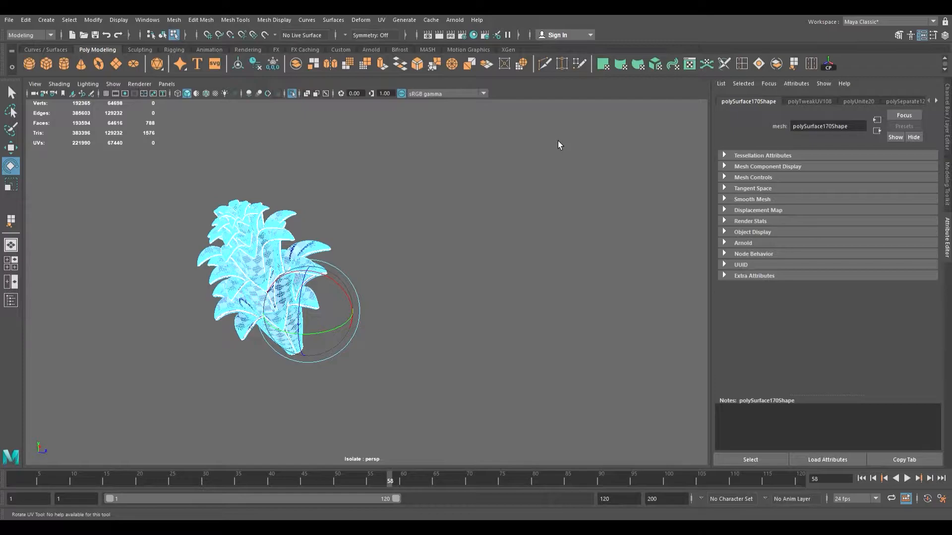
{"action": "key", "text": "w"}
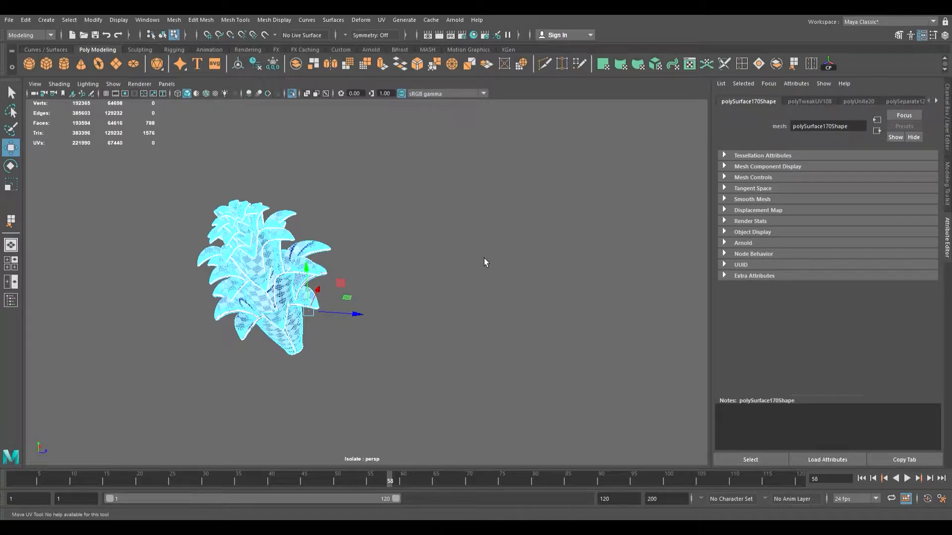
{"action": "key", "text": "e"}
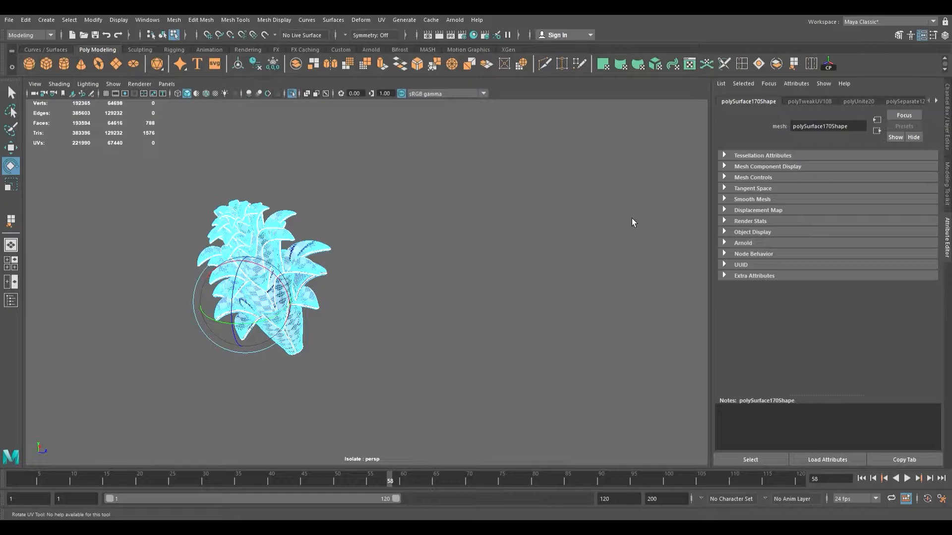
{"action": "key", "text": "w"}
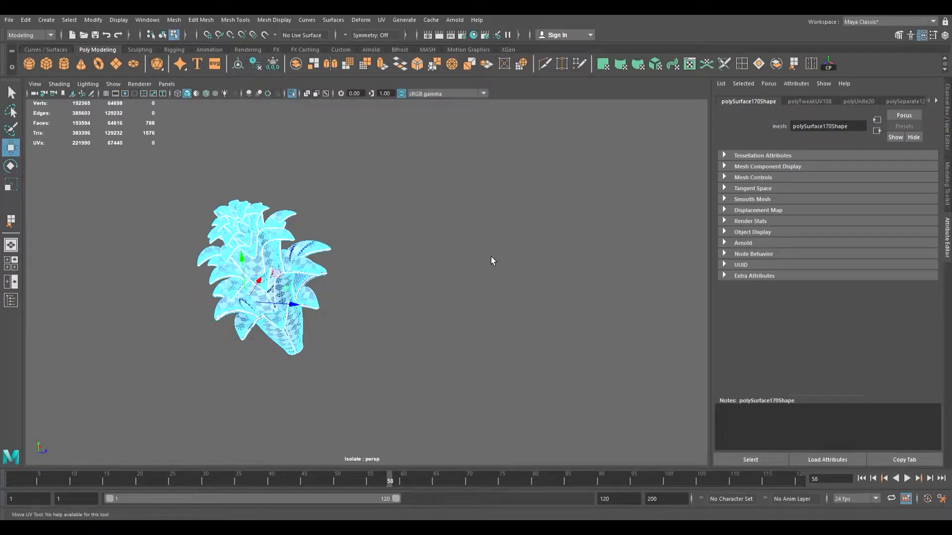
{"action": "key", "text": "e"}
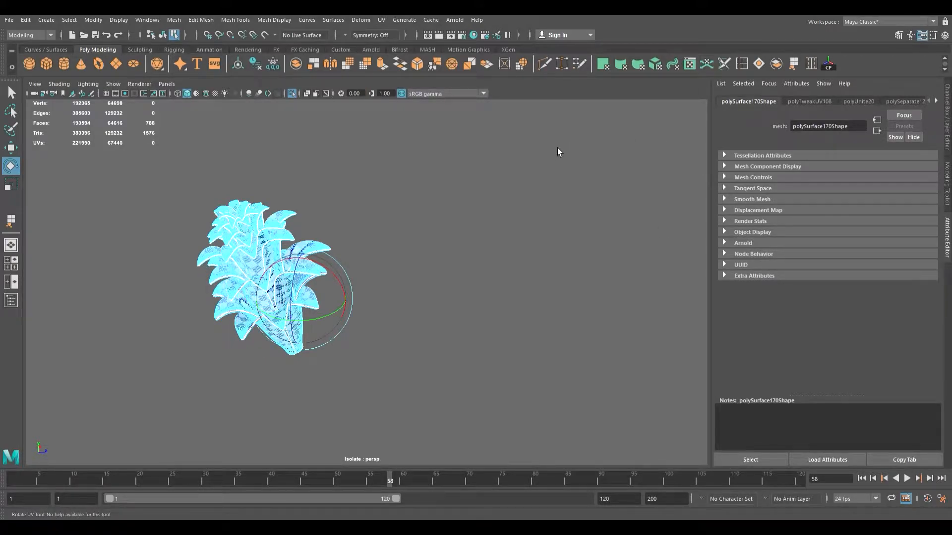
{"action": "key", "text": "w"}
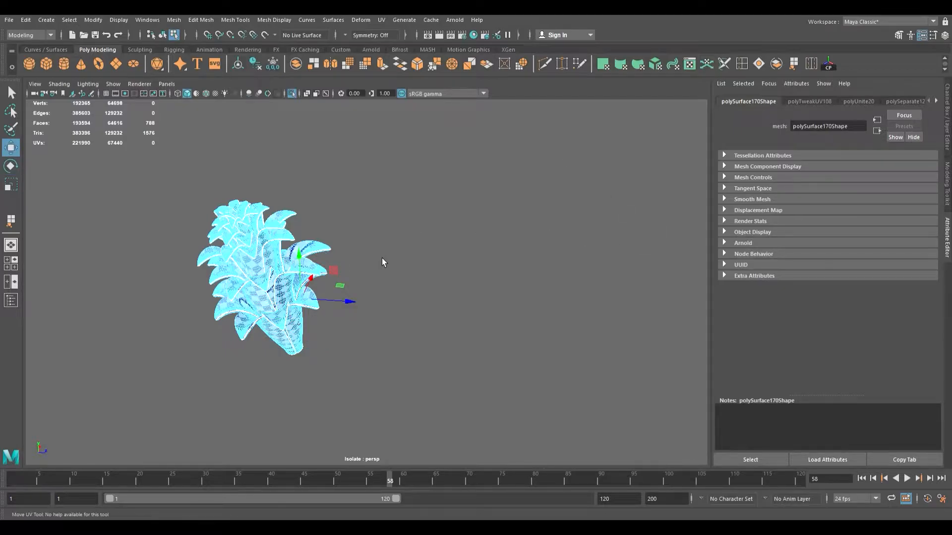
{"action": "left_click", "coordinate": [576, 316]}
{"action": "key", "text": "e"}
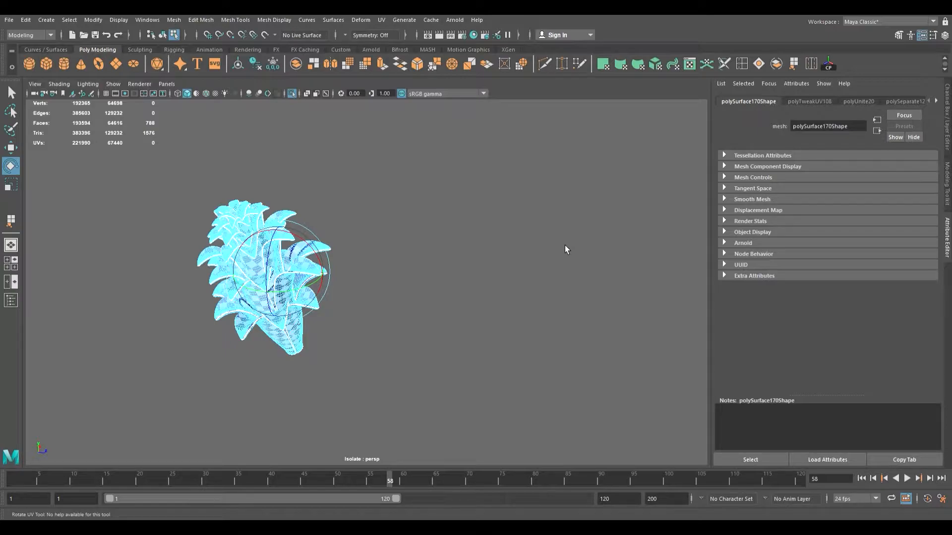
{"action": "key", "text": "w"}
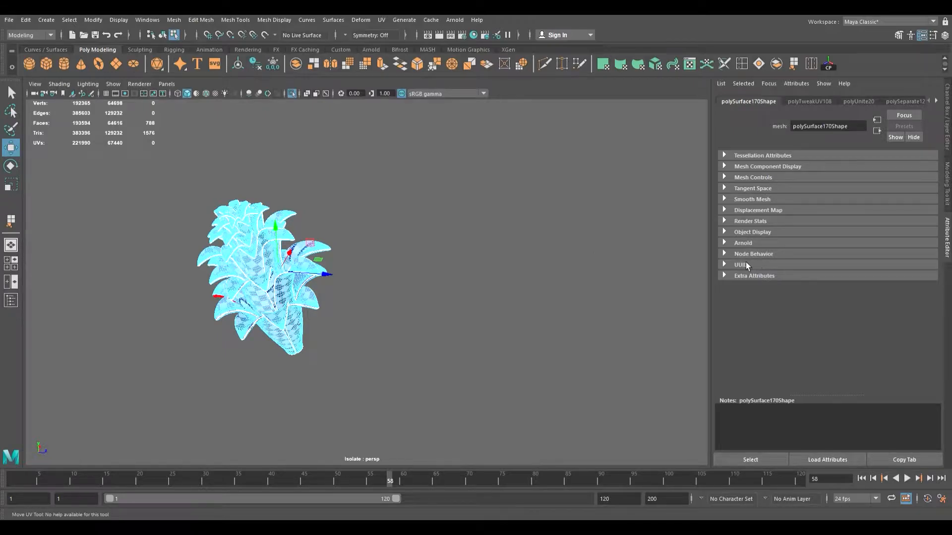
{"action": "key", "text": "e"}
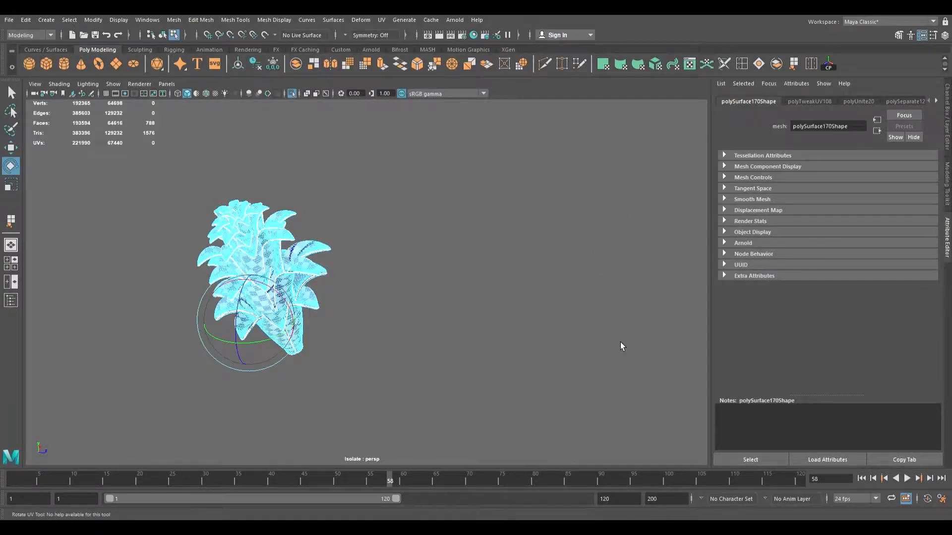
{"action": "key", "text": "w"}
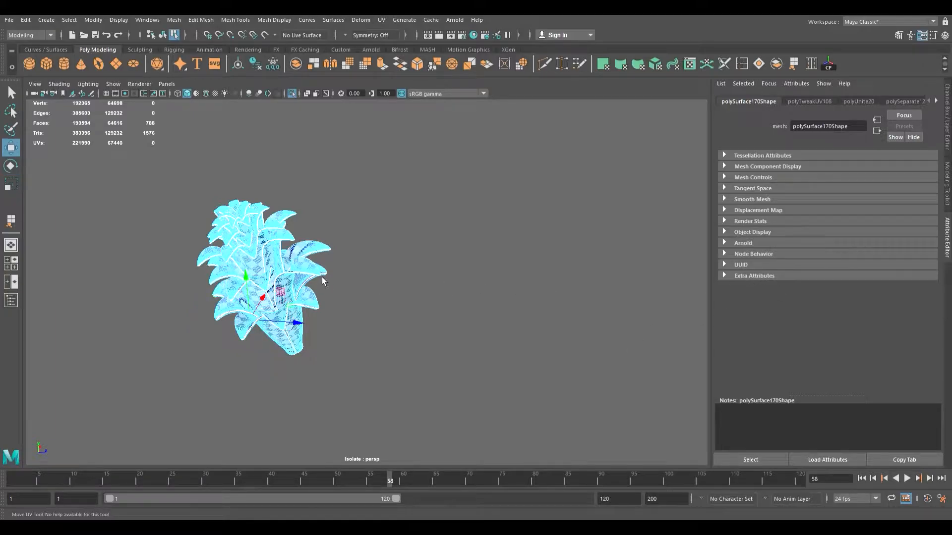
{"action": "left_click", "coordinate": [323, 260]}
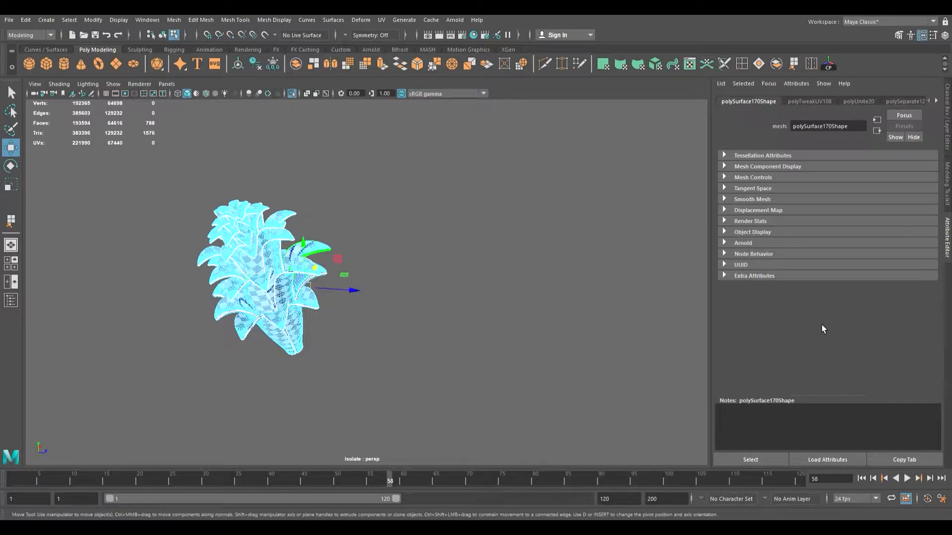
{"action": "key", "text": "e"}
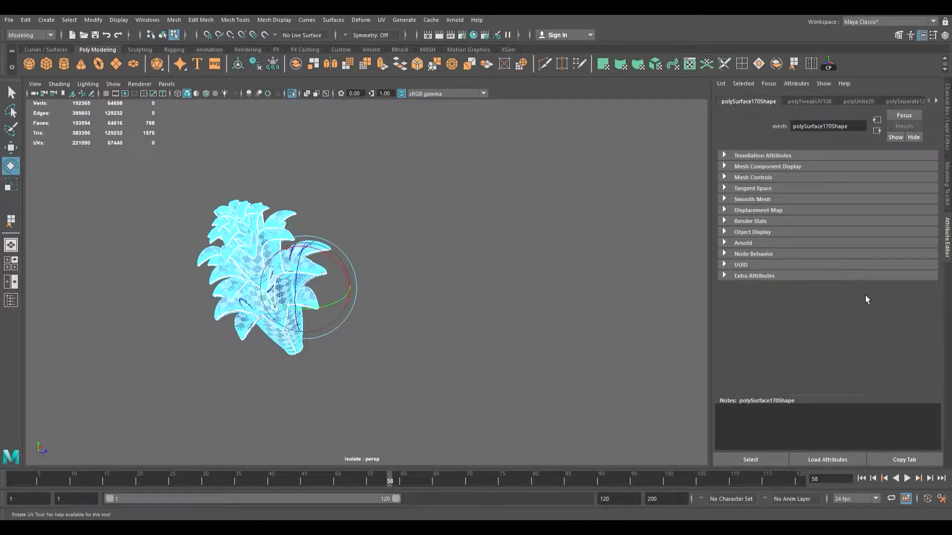
{"action": "key", "text": "w"}
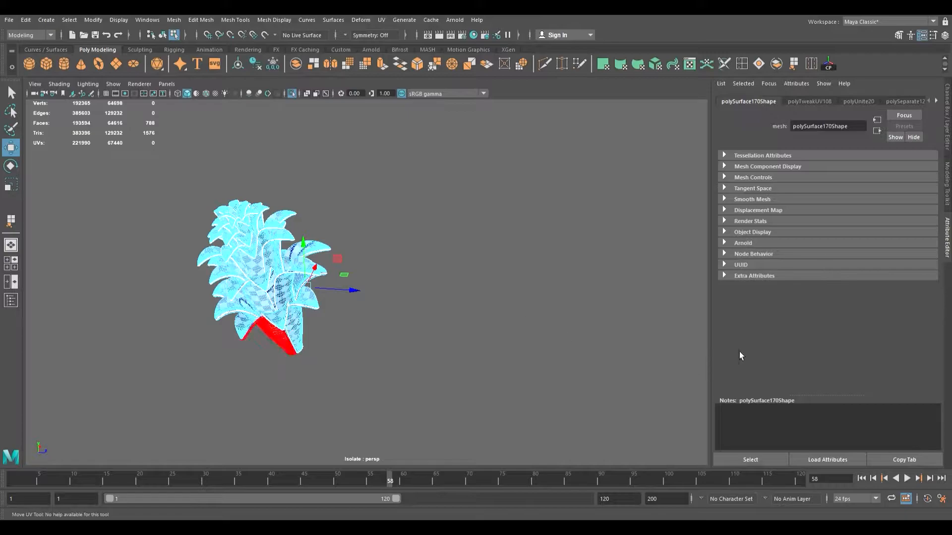
{"action": "key", "text": "e"}
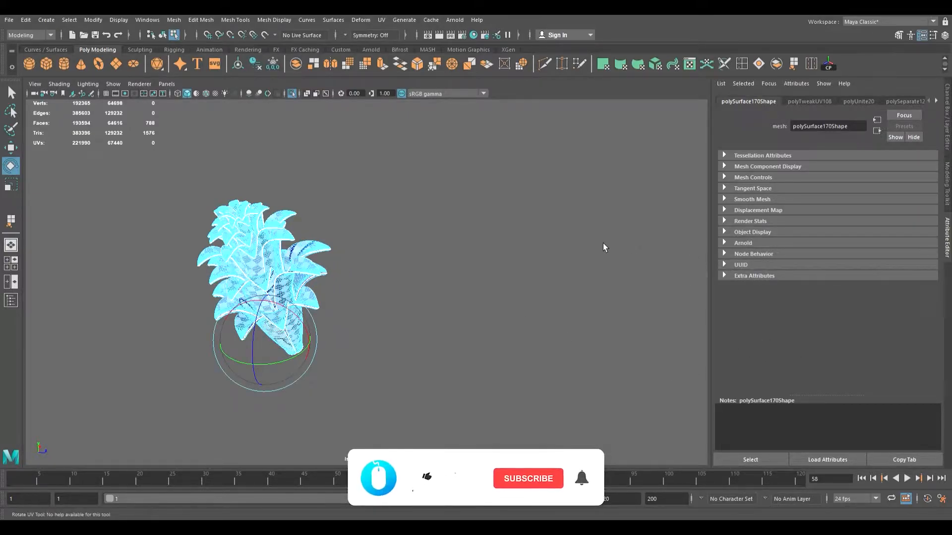
{"action": "key", "text": "w"}
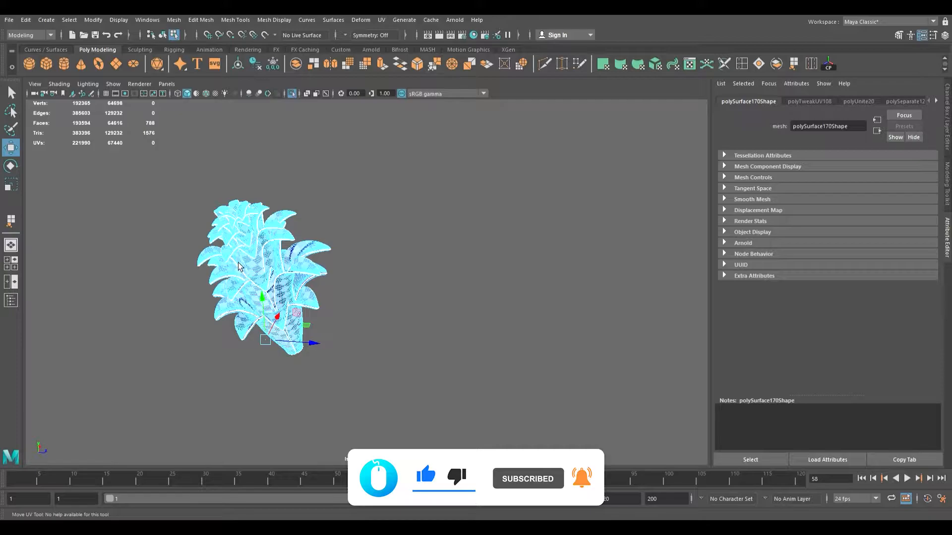
{"action": "left_click", "coordinate": [784, 386]}
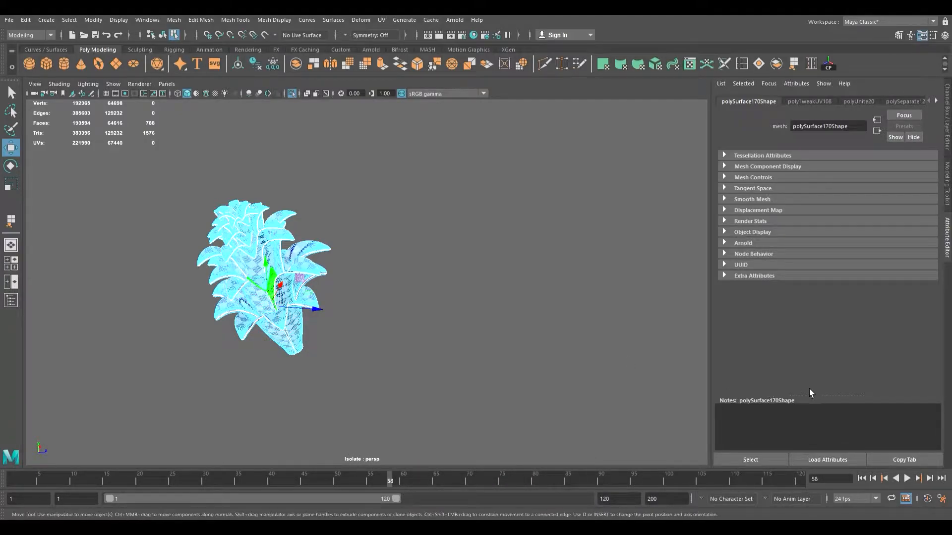
{"action": "key", "text": "e"}
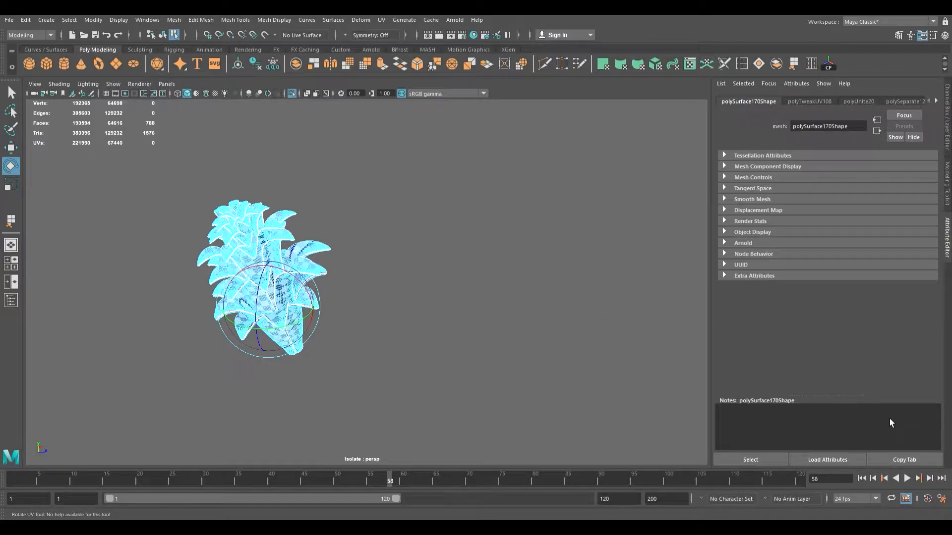
{"action": "key", "text": "w"}
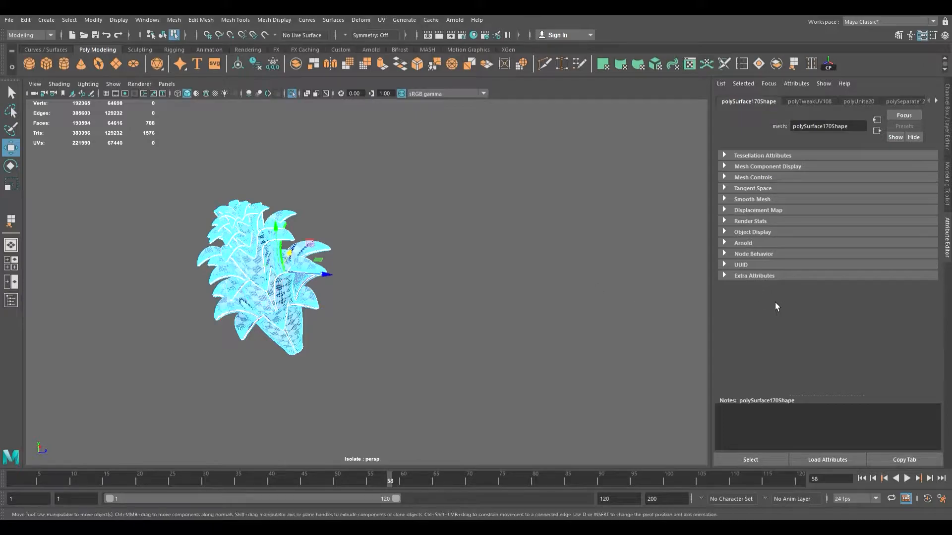
{"action": "key", "text": "e"}
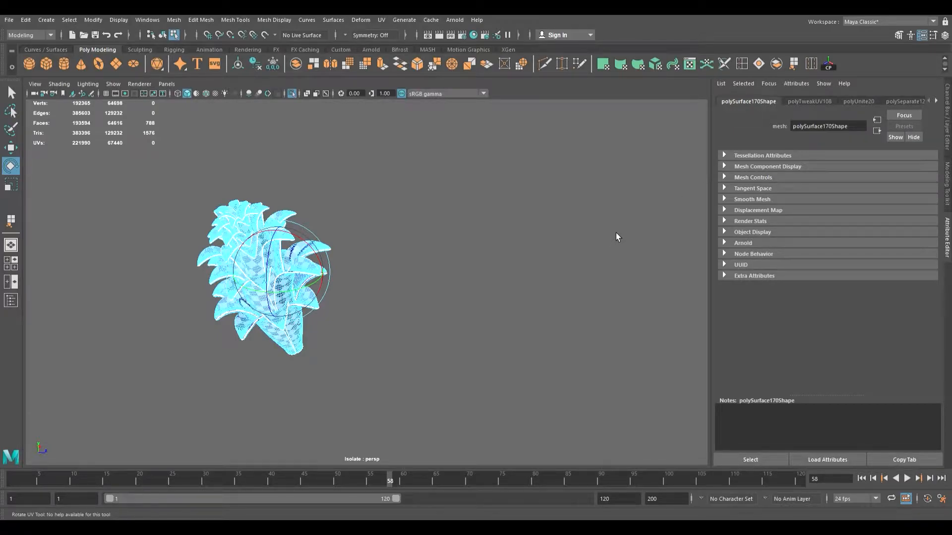
{"action": "key", "text": "w"}
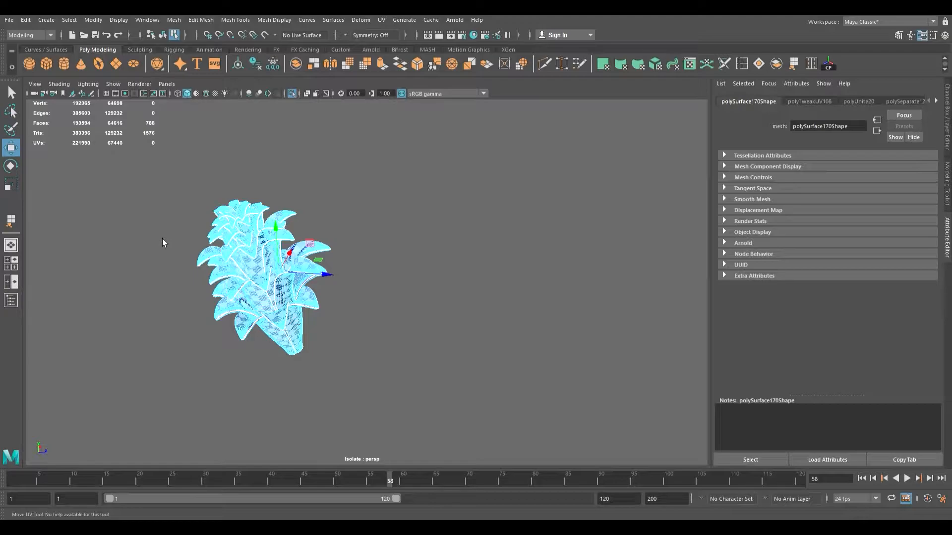
{"action": "left_click", "coordinate": [771, 273]}
{"action": "key", "text": "e"}
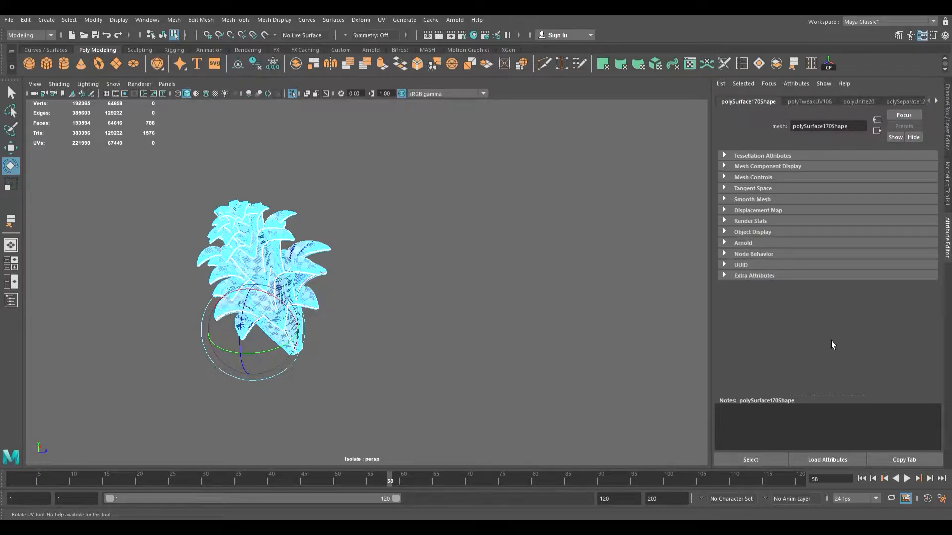
{"action": "key", "text": "w"}
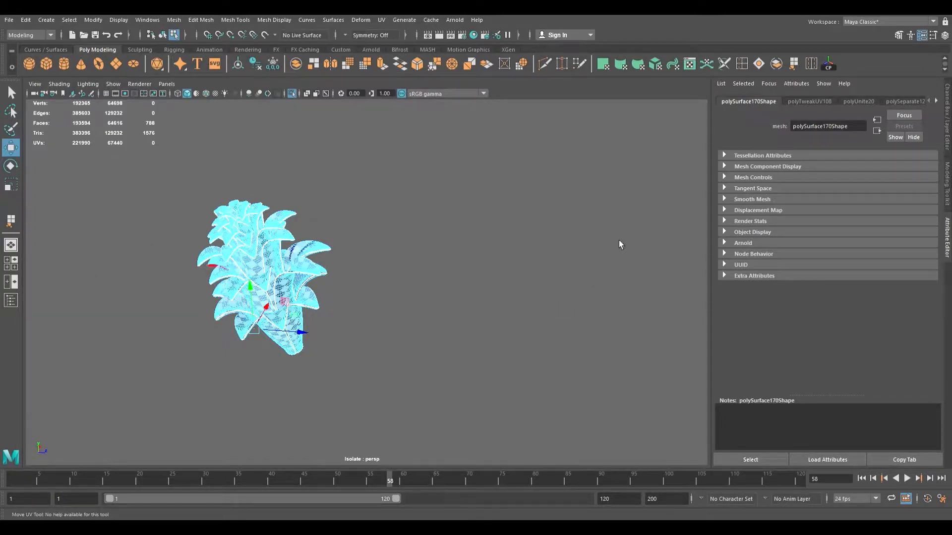
{"action": "key", "text": "e"}
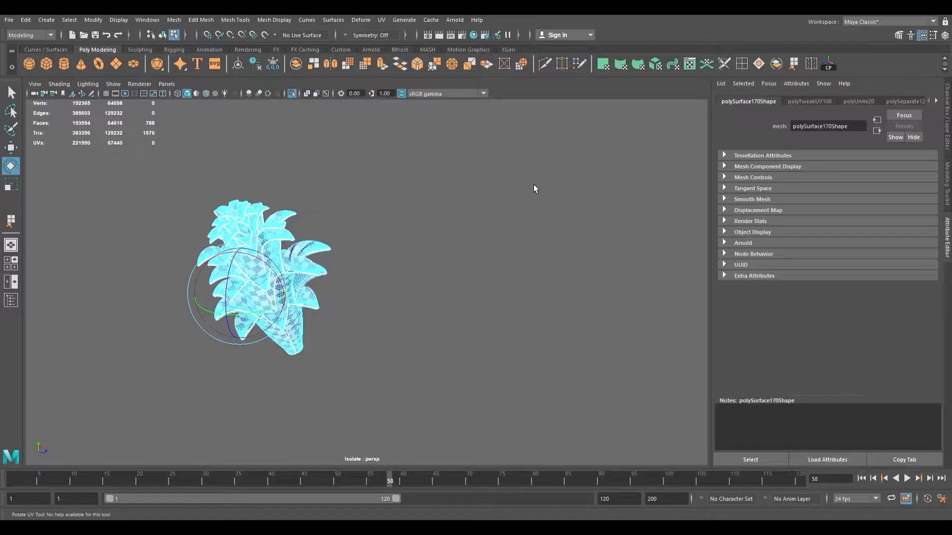
{"action": "key", "text": "w"}
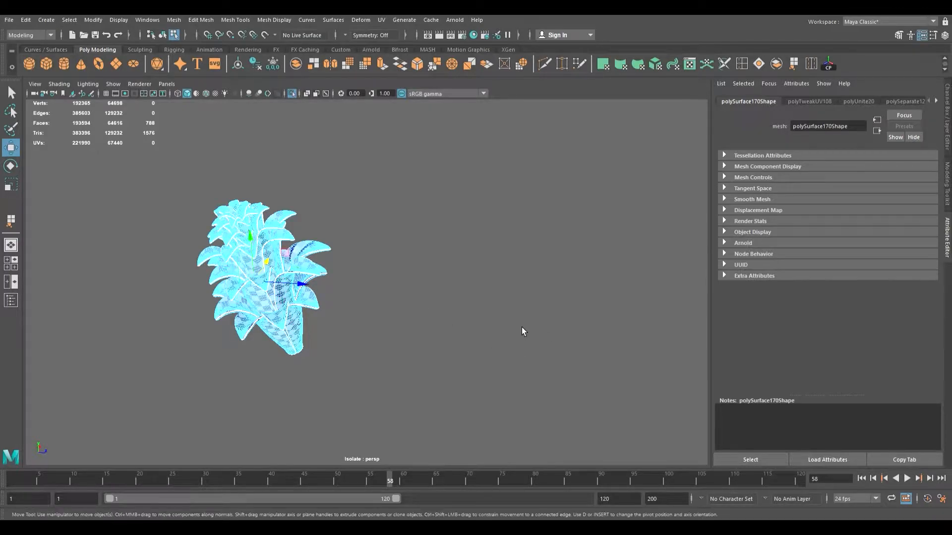
{"action": "key", "text": "e"}
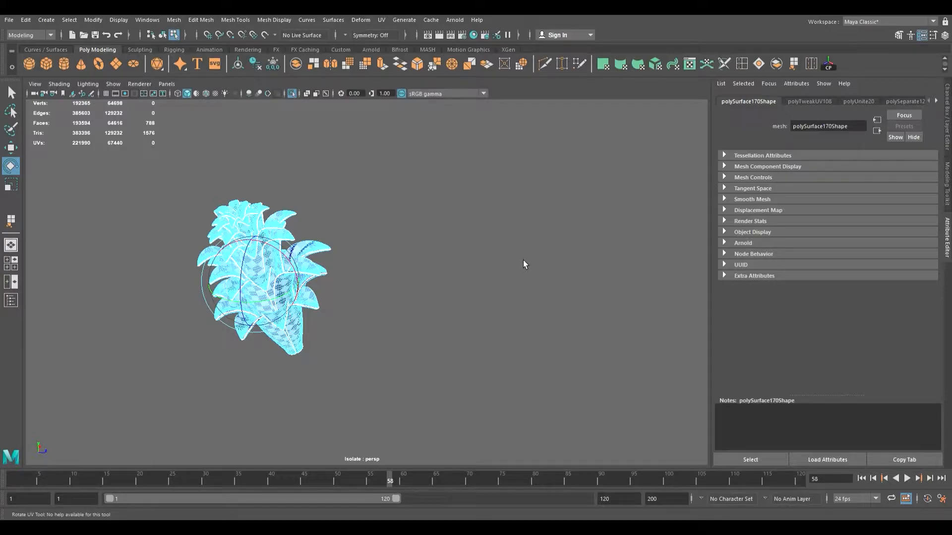
{"action": "key", "text": "w"}
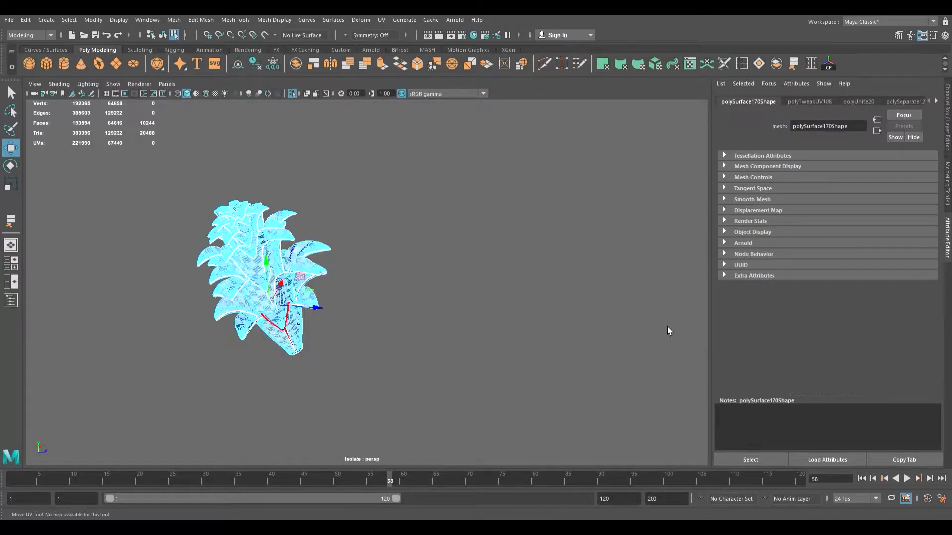
Step: Undo the last UV change, and rotate and reposition the UV shells of the crown's lowest front leaves individually
{"action": "key", "text": "ctrl+z"}
{"action": "key", "text": "e"}
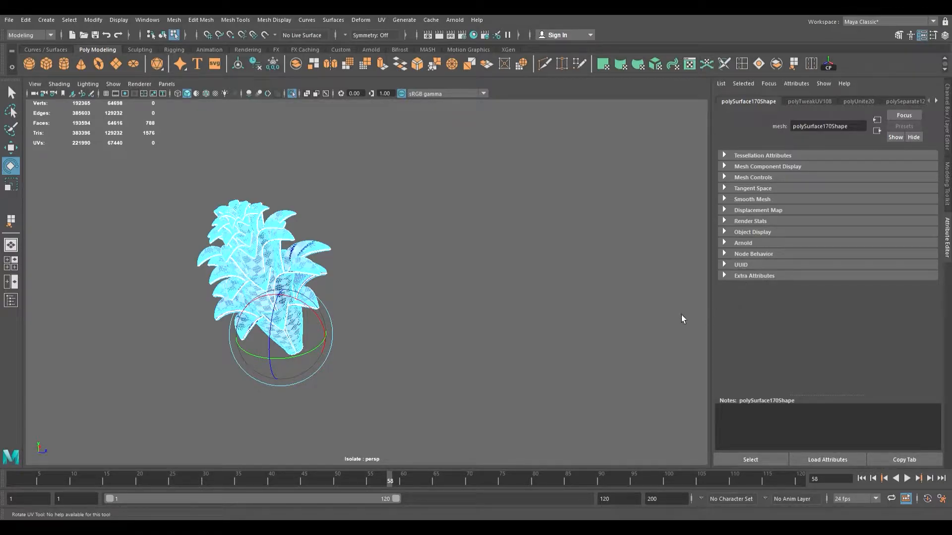
{"action": "key", "text": "w"}
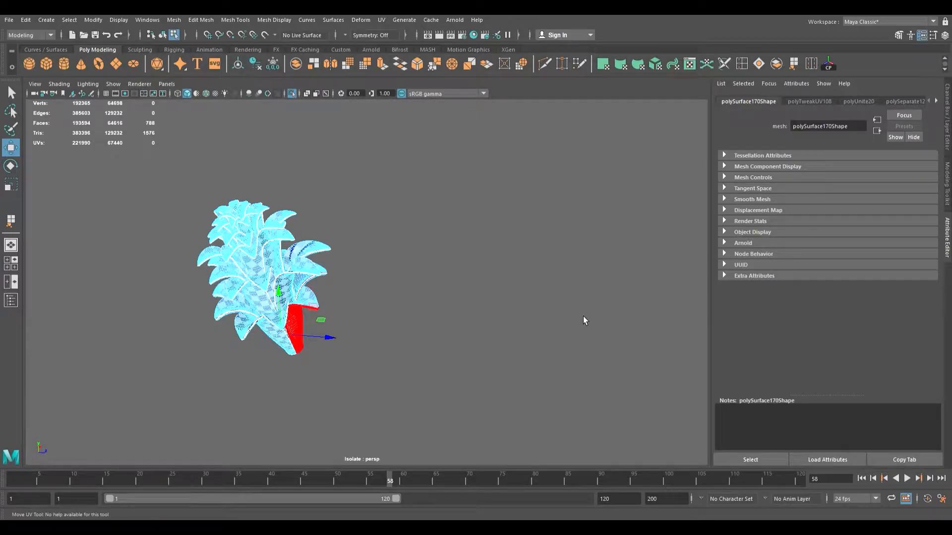
{"action": "key", "text": "e"}
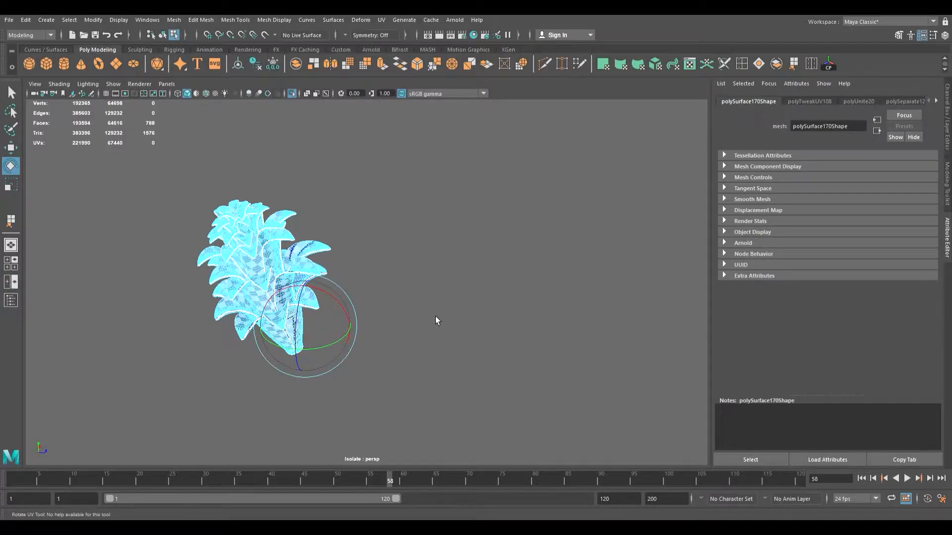
{"action": "key", "text": "w"}
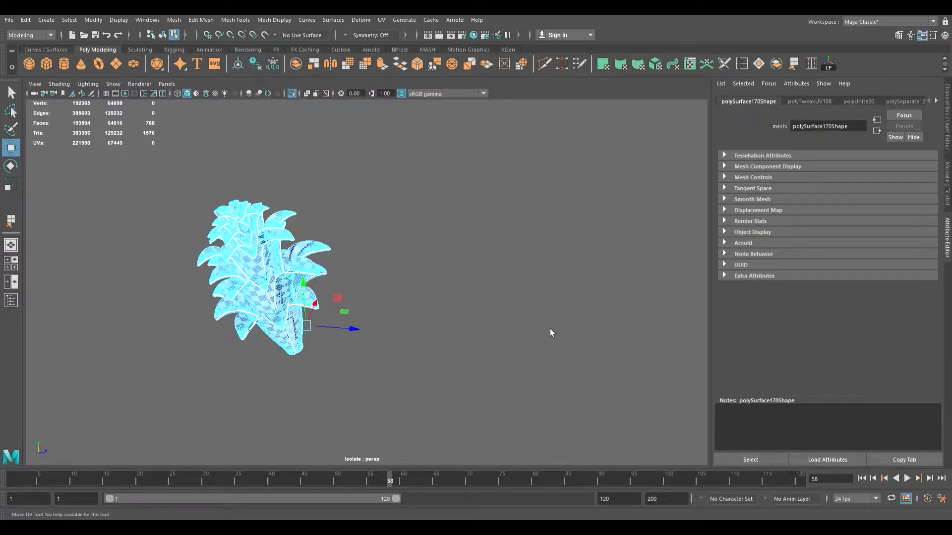
{"action": "left_click_drag", "start_coordinate": [171, 320], "coordinate": [157, 316]}
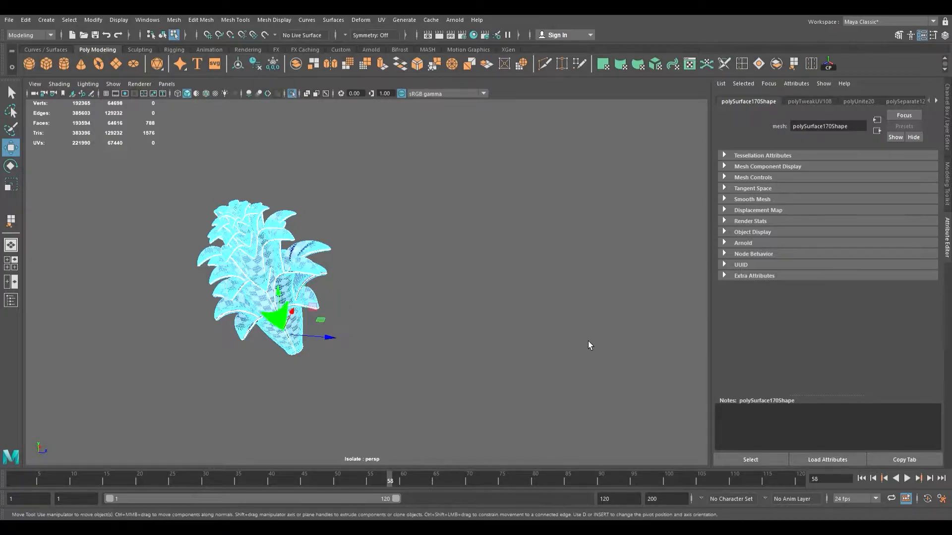
{"action": "key", "text": "e"}
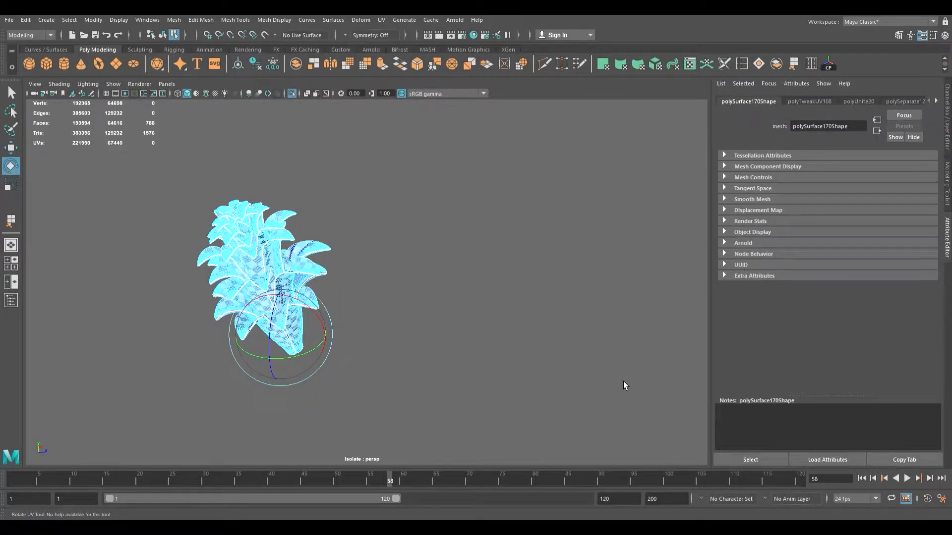
{"action": "key", "text": "w"}
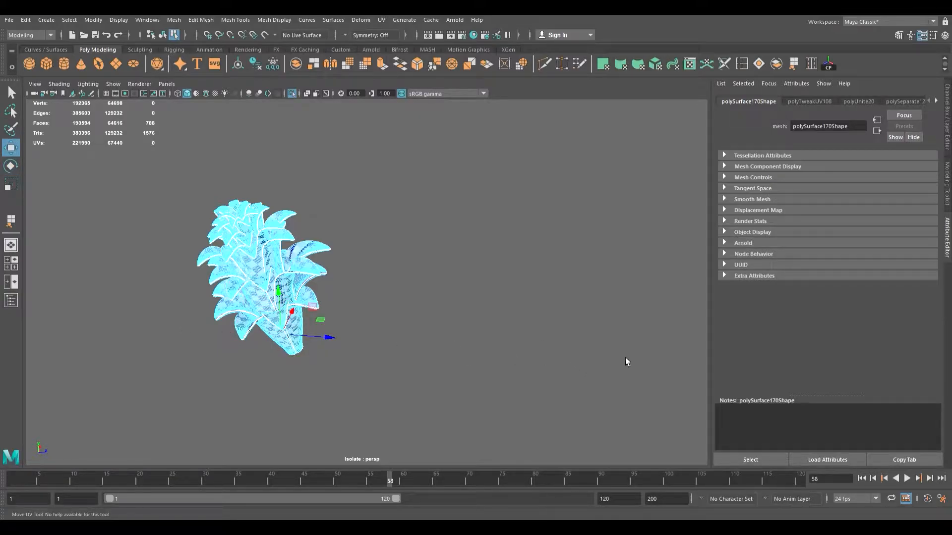
Step: Rotate and move the UV shells of further leaves around the crown's middle and sides one by one to give them a consistent orientation
{"action": "key", "text": "e"}
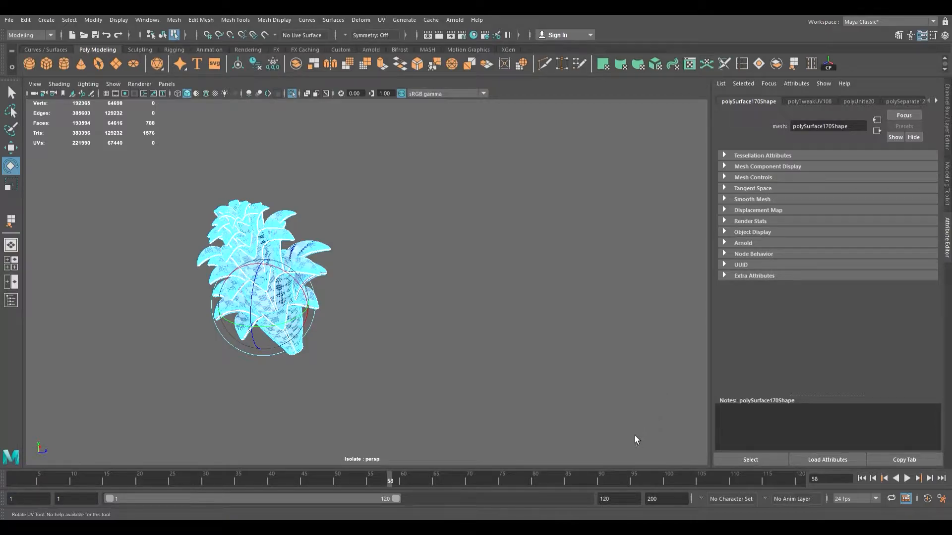
{"action": "key", "text": "w"}
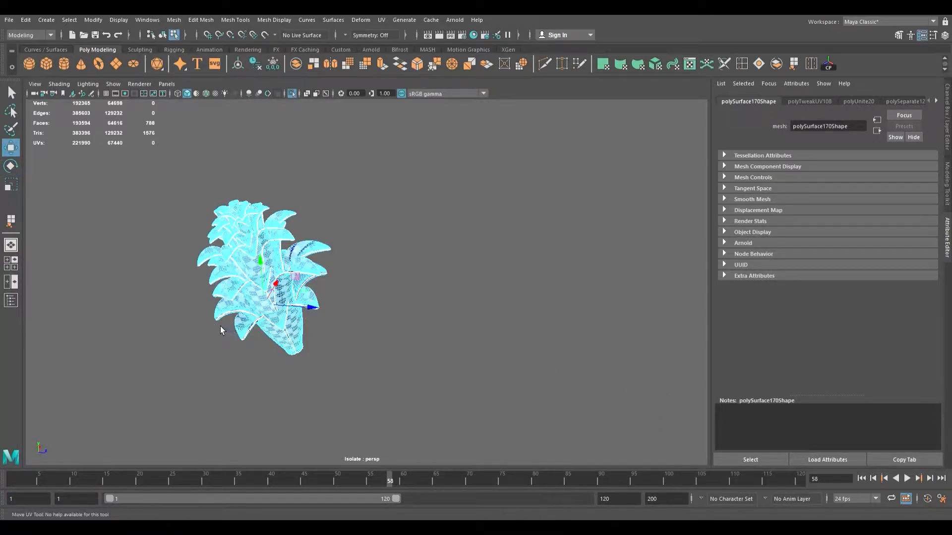
{"action": "left_click", "coordinate": [694, 370]}
{"action": "key", "text": "e"}
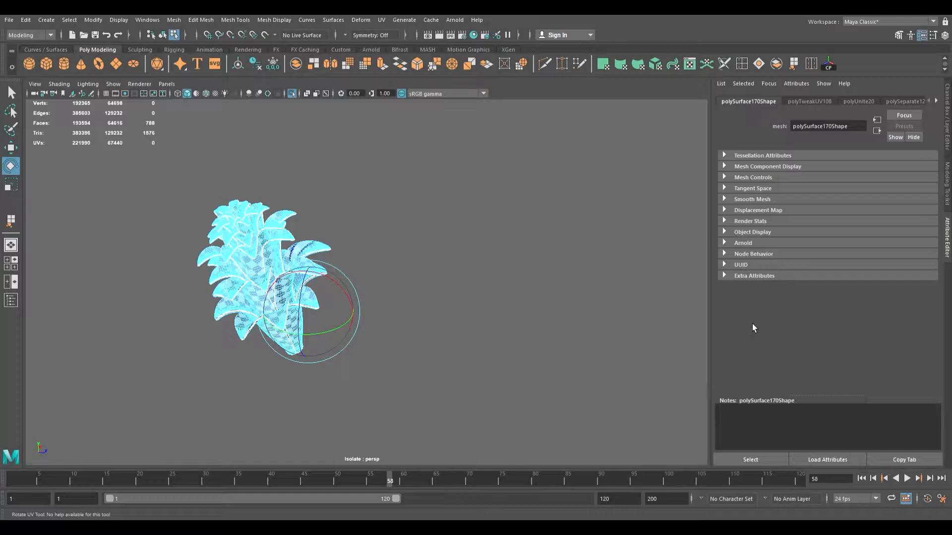
{"action": "key", "text": "w"}
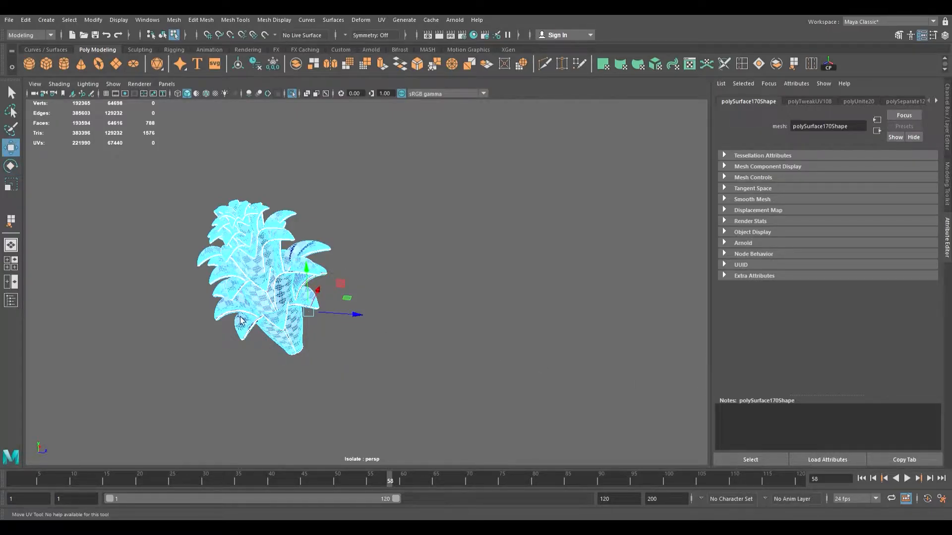
{"action": "key", "text": "e"}
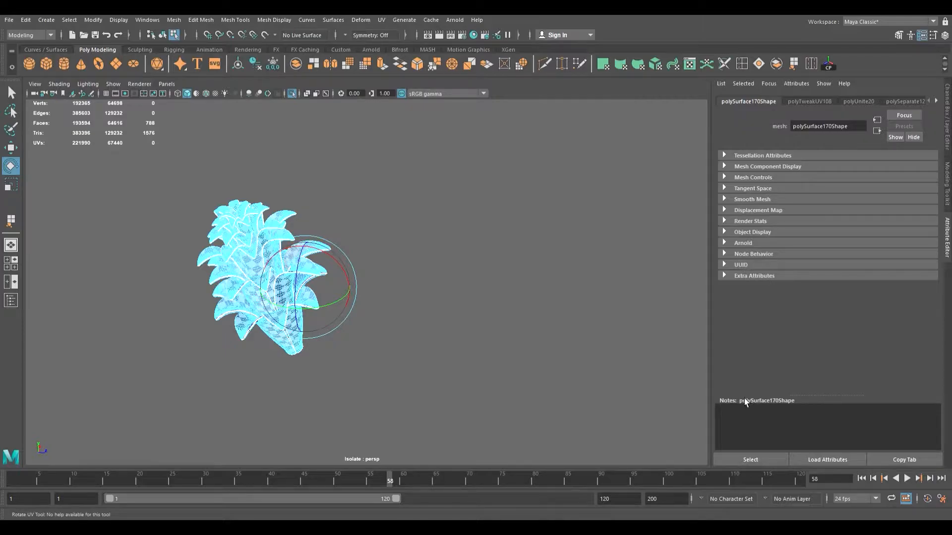
{"action": "key", "text": "w"}
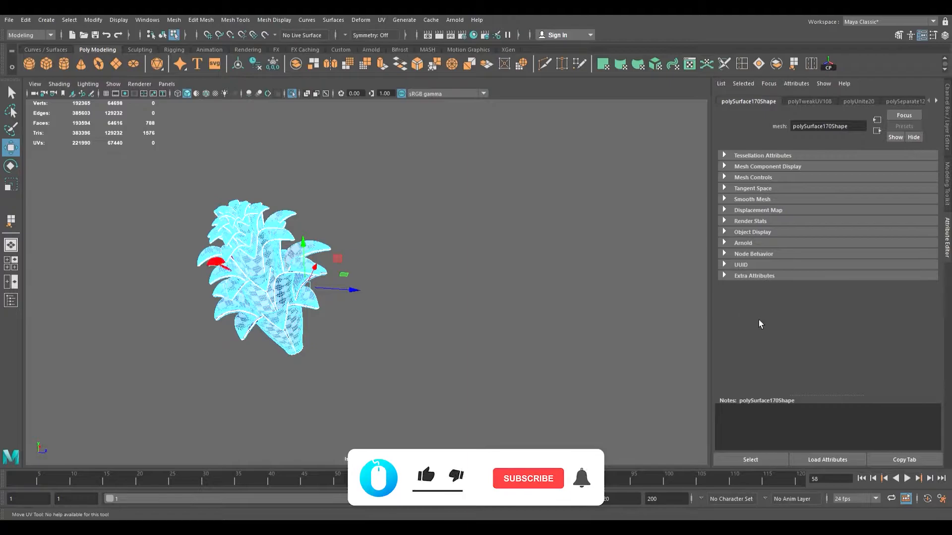
{"action": "key", "text": "e"}
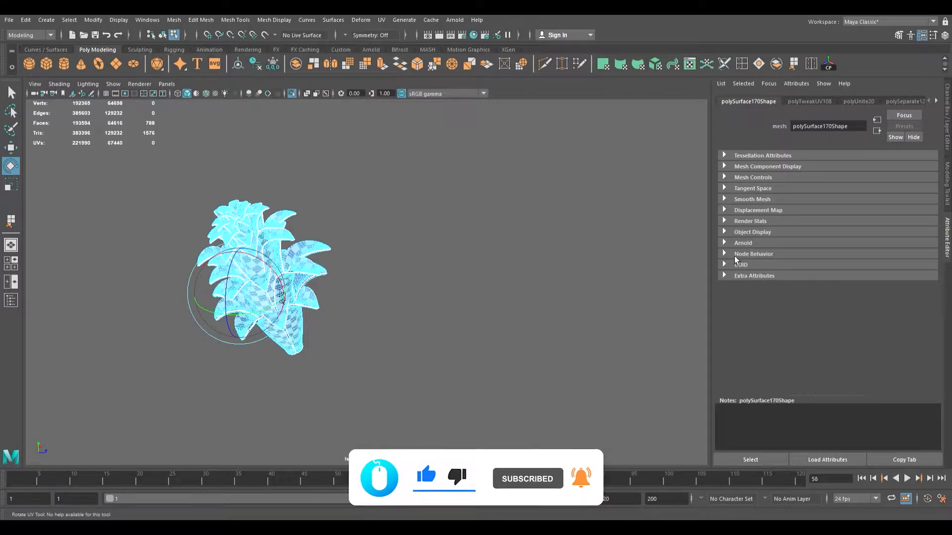
{"action": "key", "text": "w"}
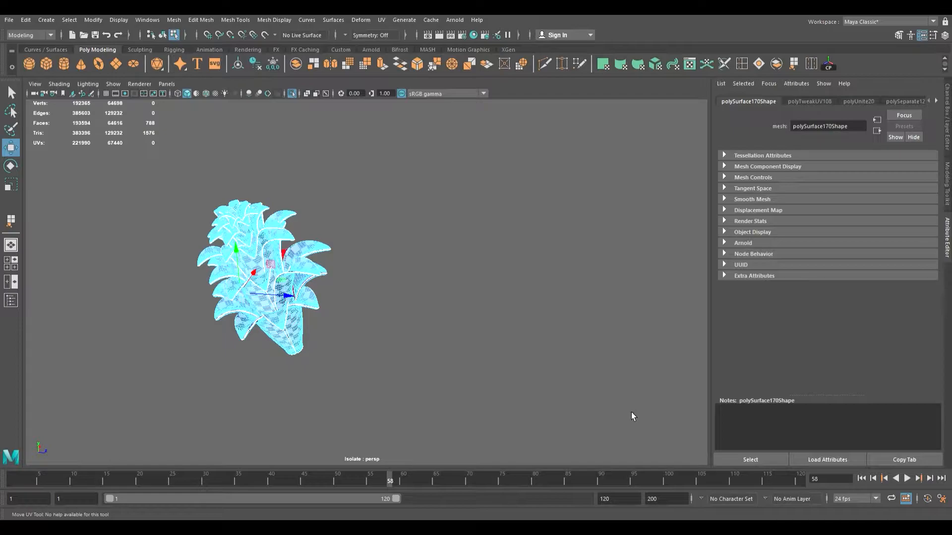
{"action": "key", "text": "e"}
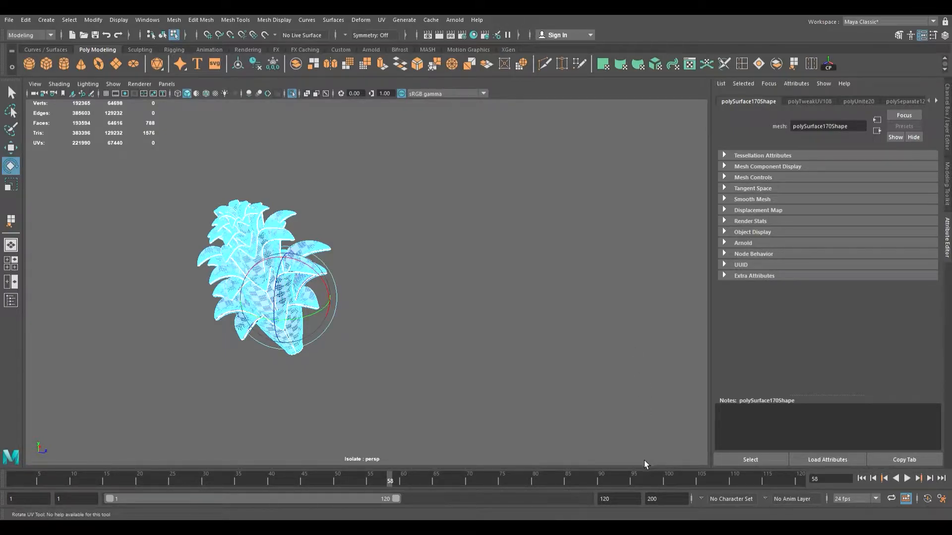
{"action": "key", "text": "w"}
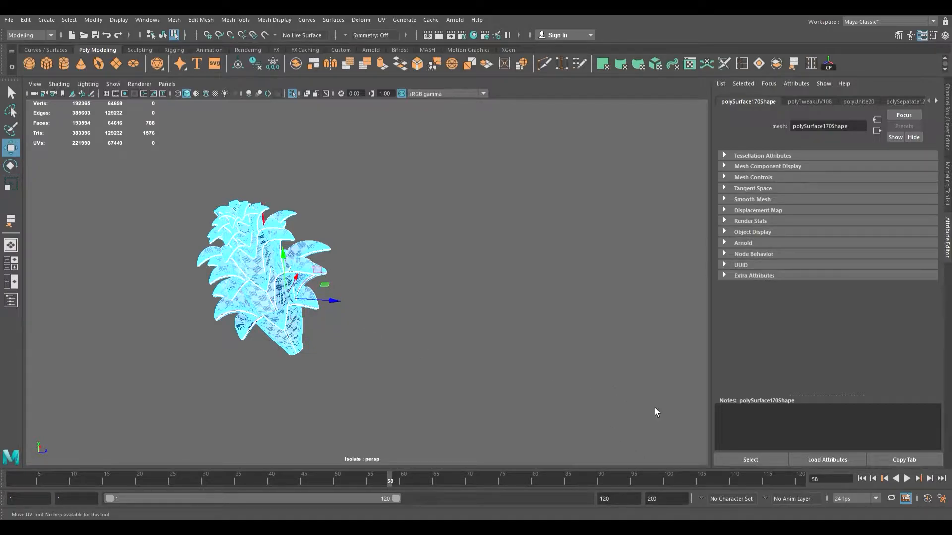
{"action": "key", "text": "w"}
{"action": "key", "text": "e"}
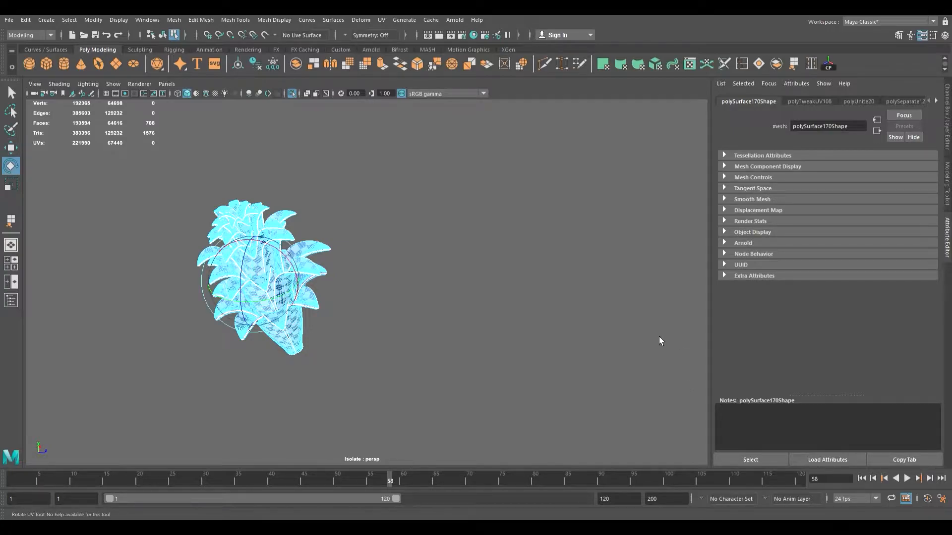
{"action": "key", "text": "w"}
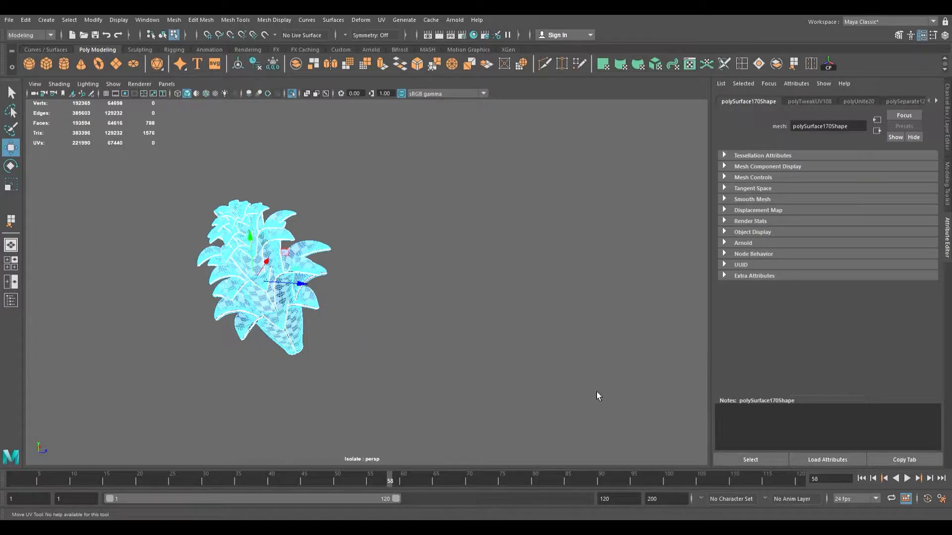
{"action": "key", "text": "e"}
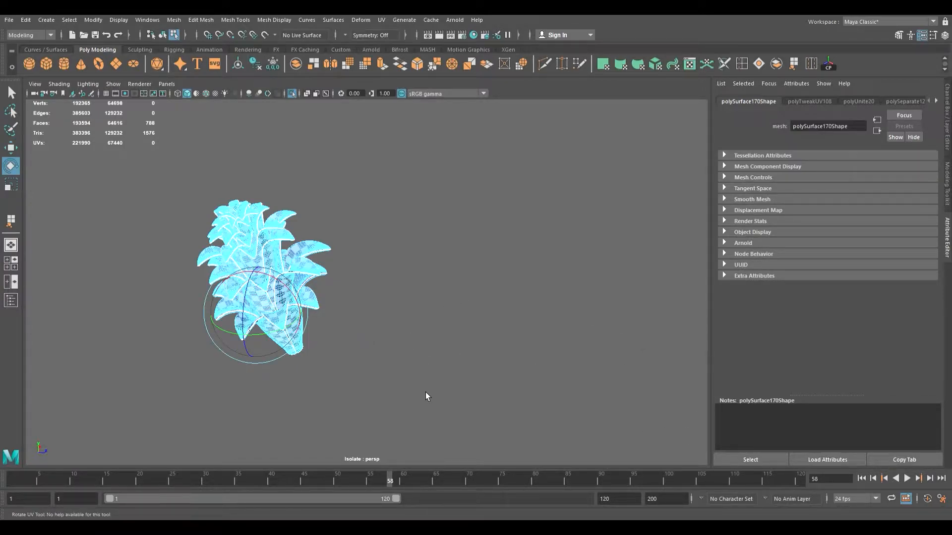
{"action": "key", "text": "w"}
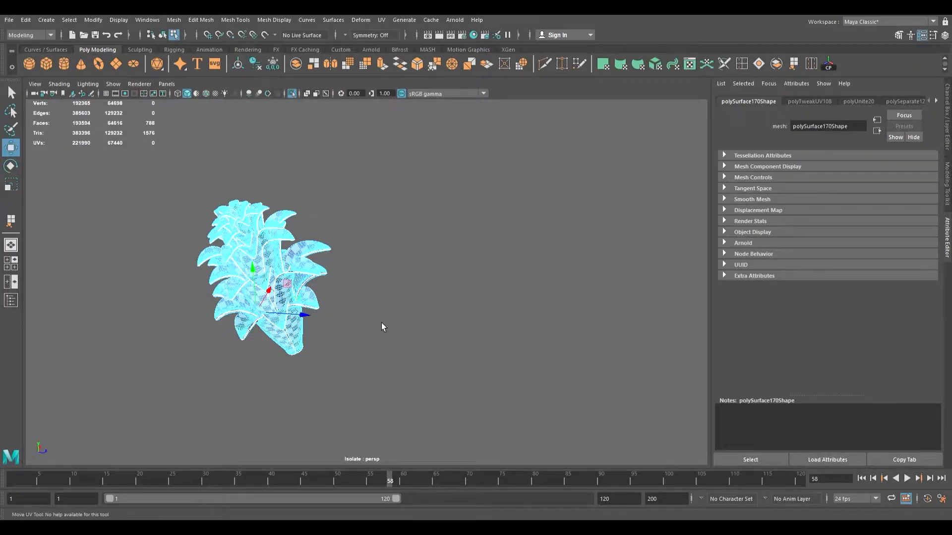
{"action": "key", "text": "e"}
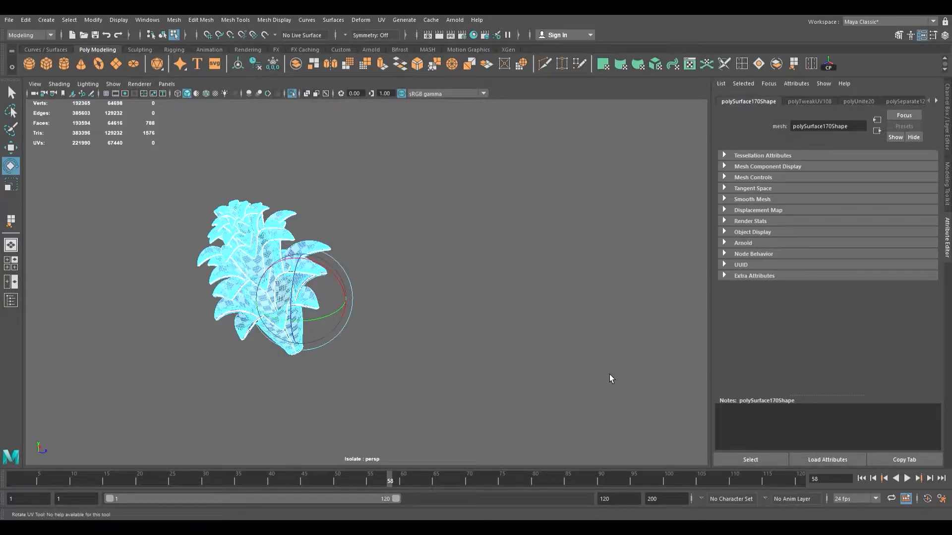
{"action": "key", "text": "w"}
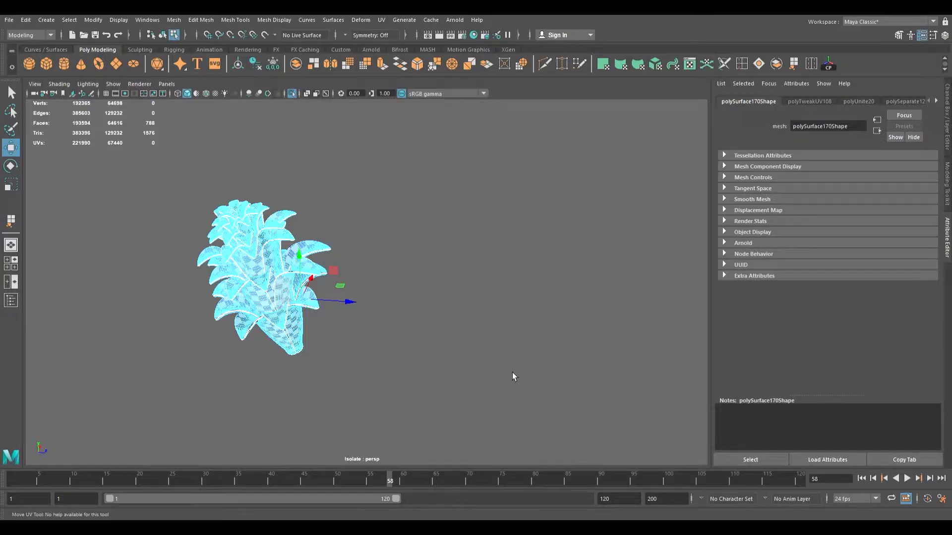
{"action": "key", "text": "e"}
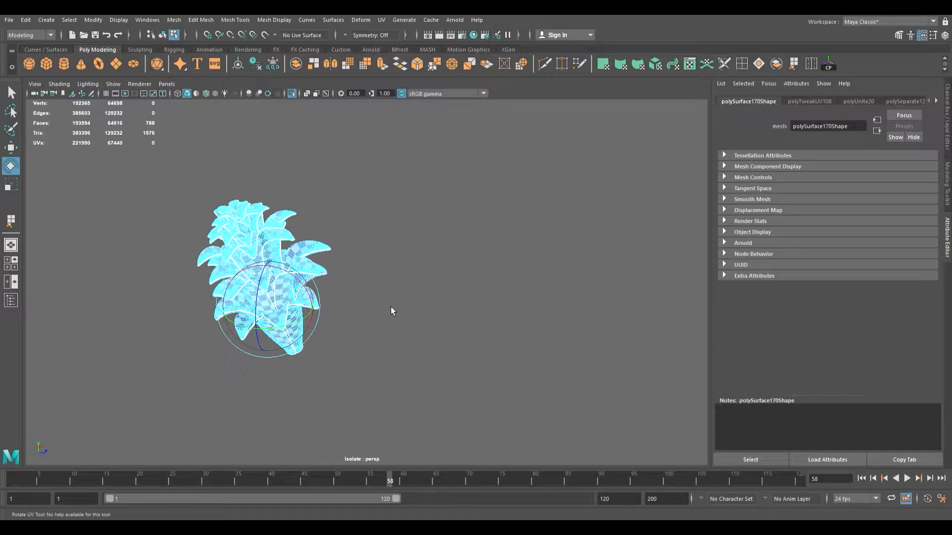
{"action": "key", "text": "w"}
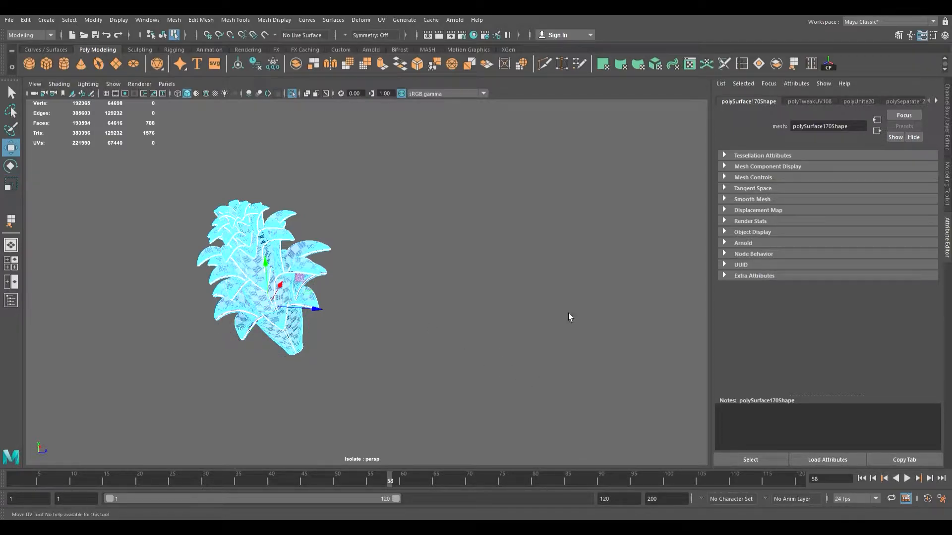
{"action": "key", "text": "e"}
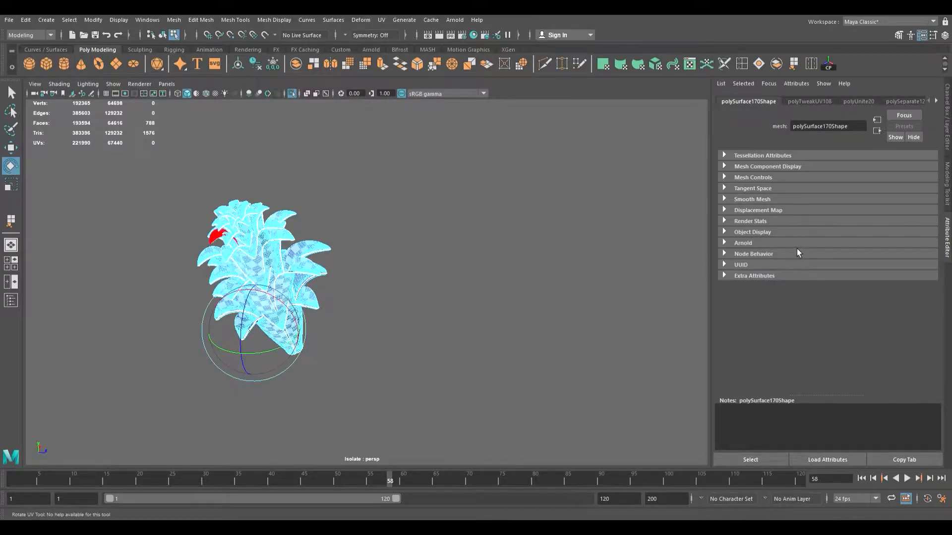
{"action": "key", "text": "w"}
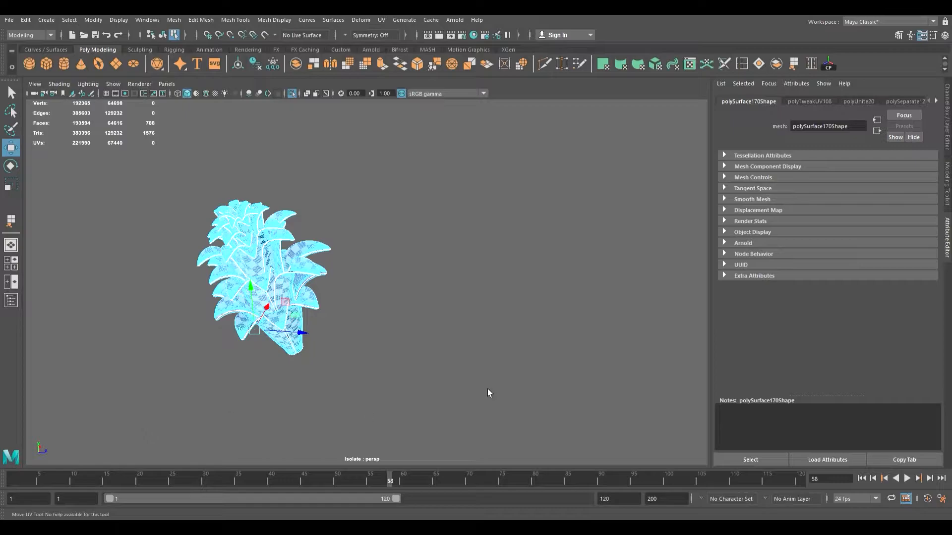
{"action": "key", "text": "e"}
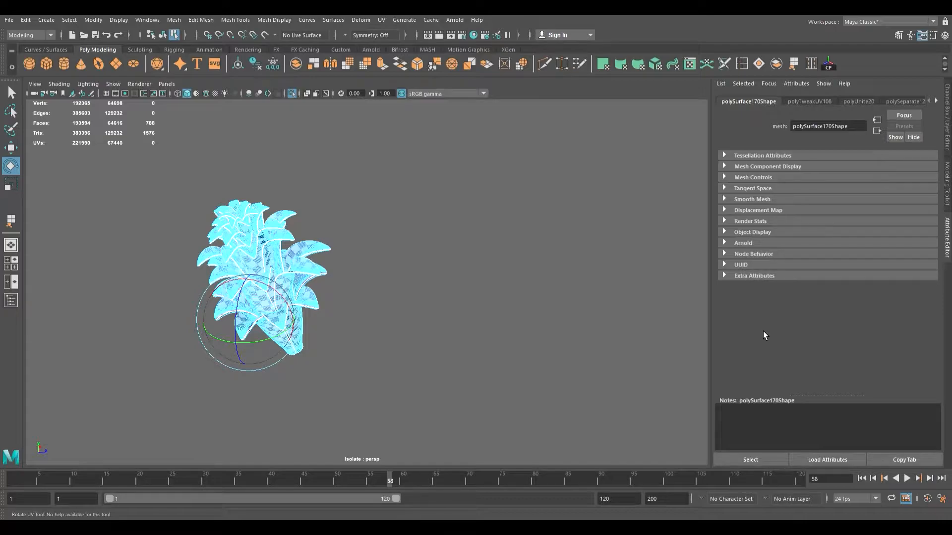
{"action": "key", "text": "w"}
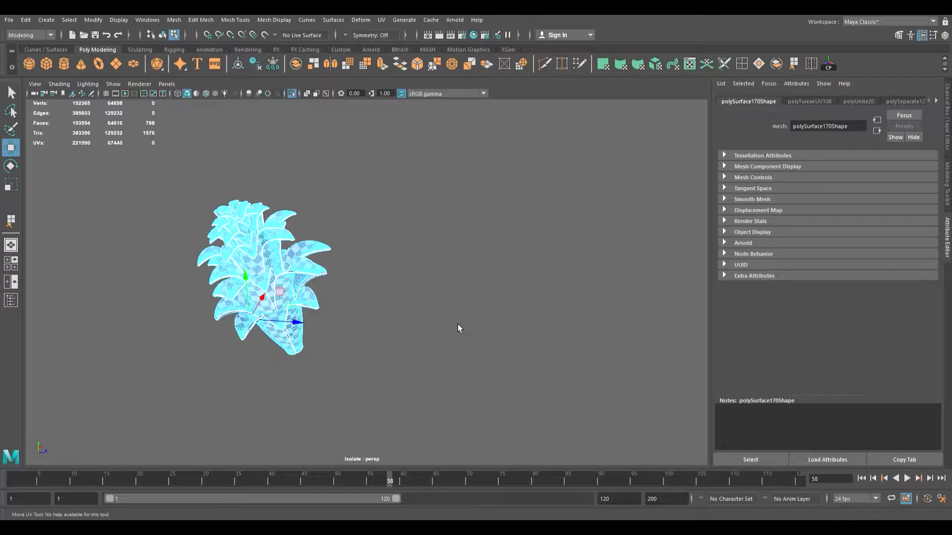
{"action": "left_click", "coordinate": [738, 402]}
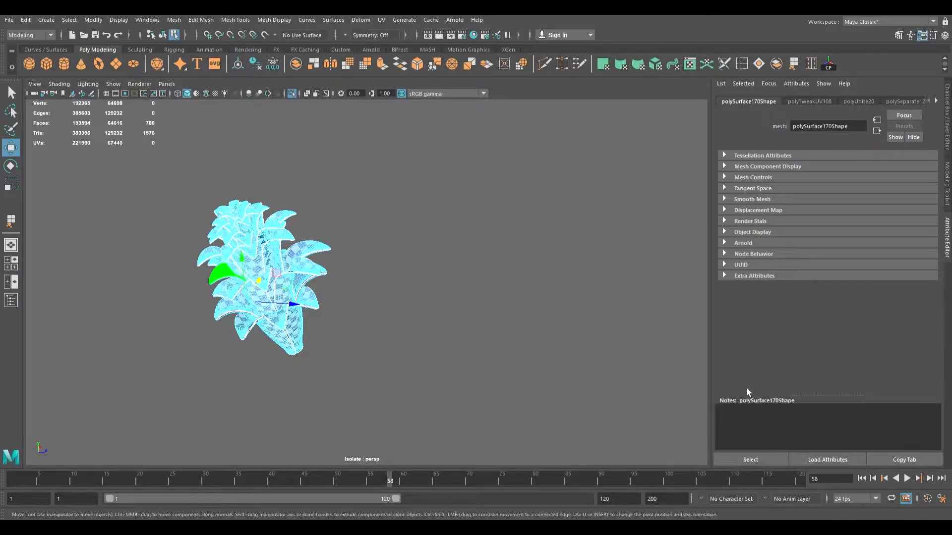
{"action": "key", "text": "e"}
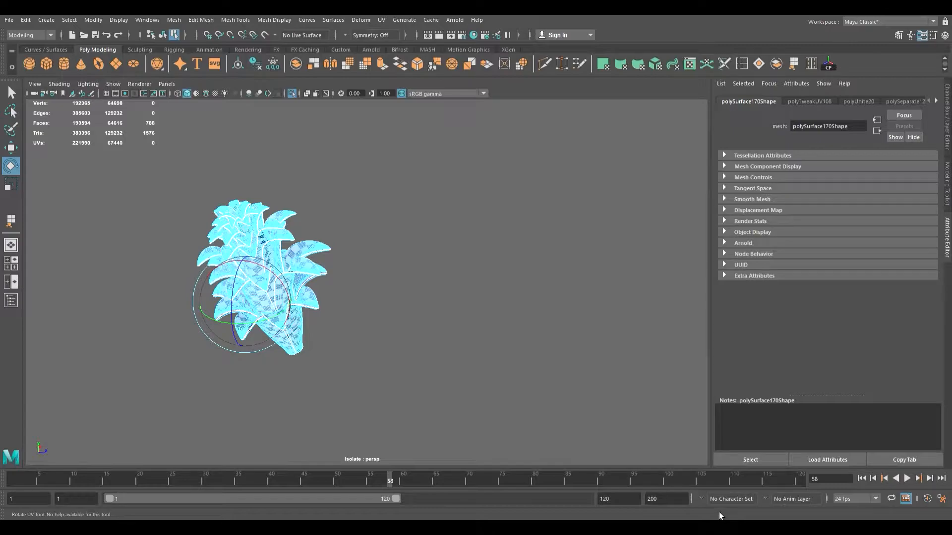
{"action": "key", "text": "w"}
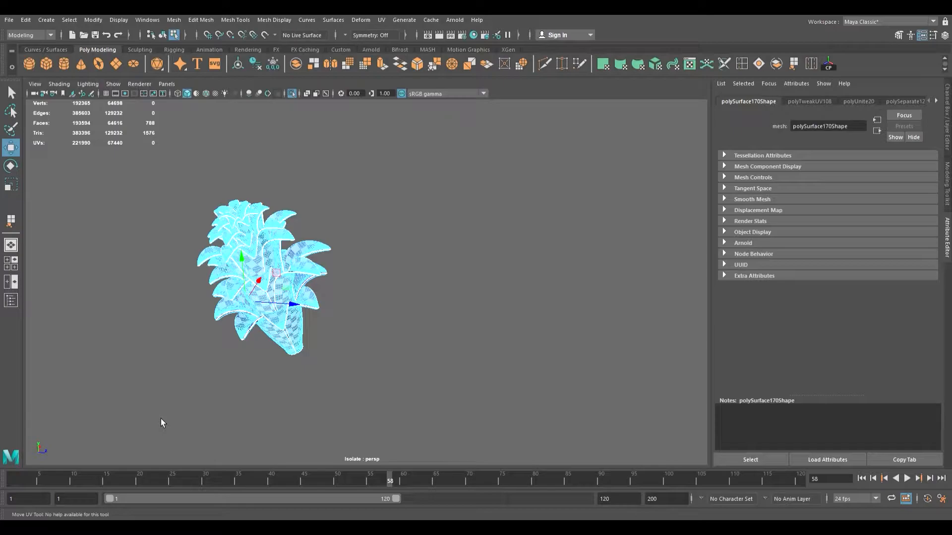
{"action": "key", "text": "e"}
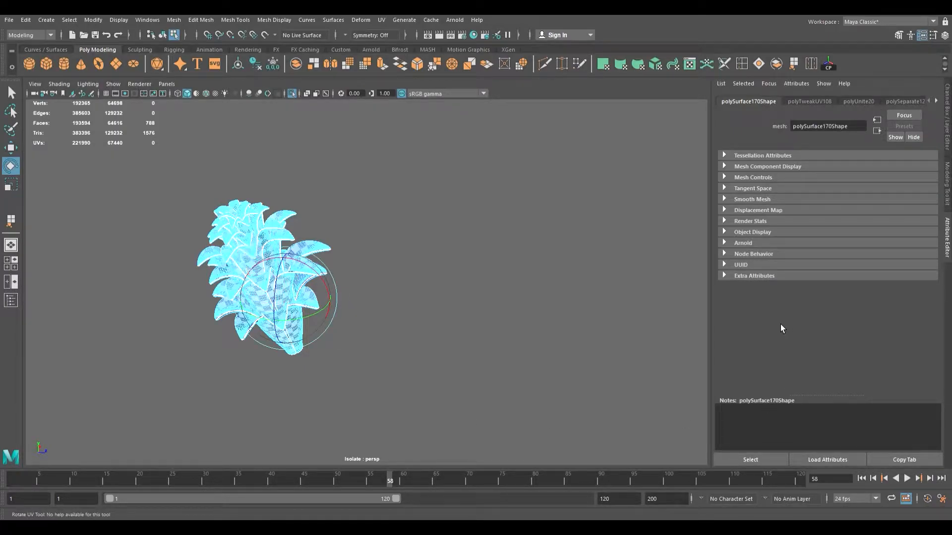
{"action": "key", "text": "w"}
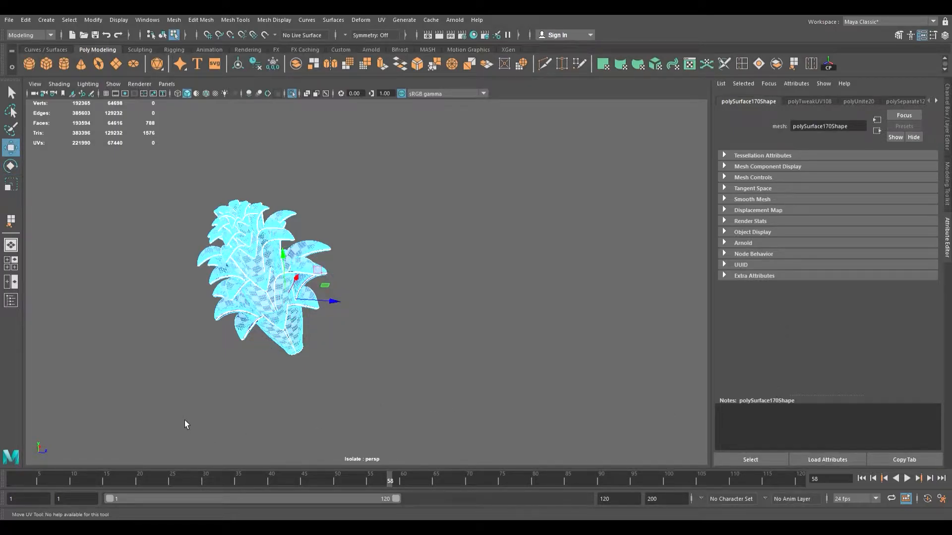
{"action": "left_click", "coordinate": [671, 189]}
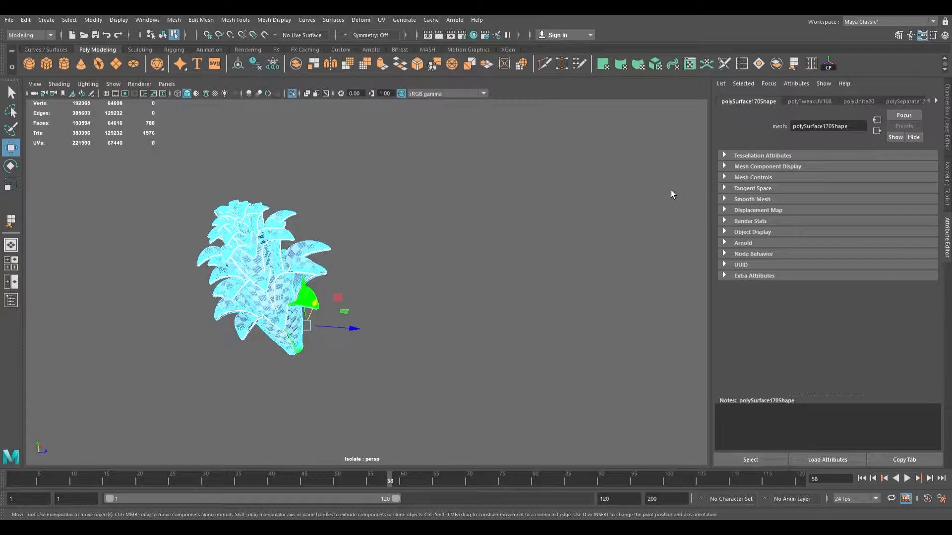
Step: Rotate and move the UV shells of the crown's lower leaves and central front leaf one by one into a consistent orientation
{"action": "key", "text": "e"}
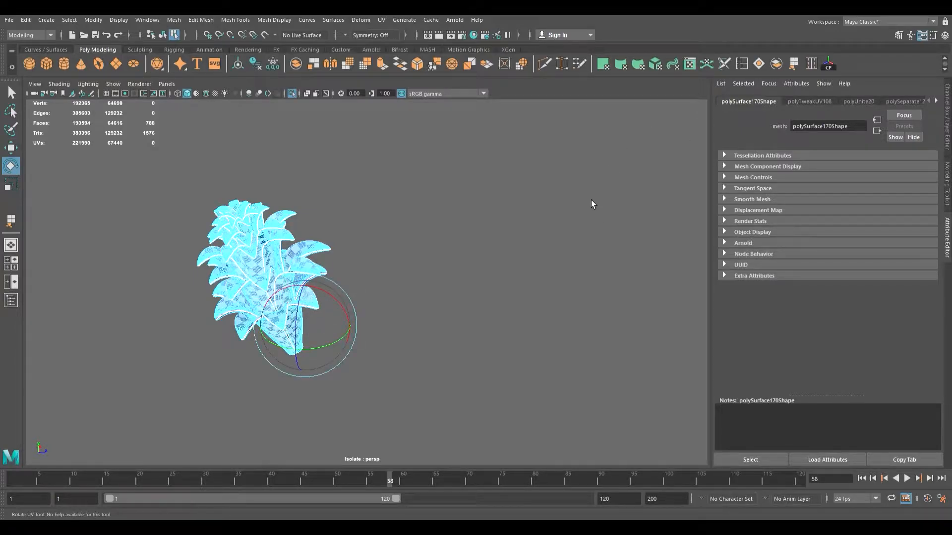
{"action": "key", "text": "w"}
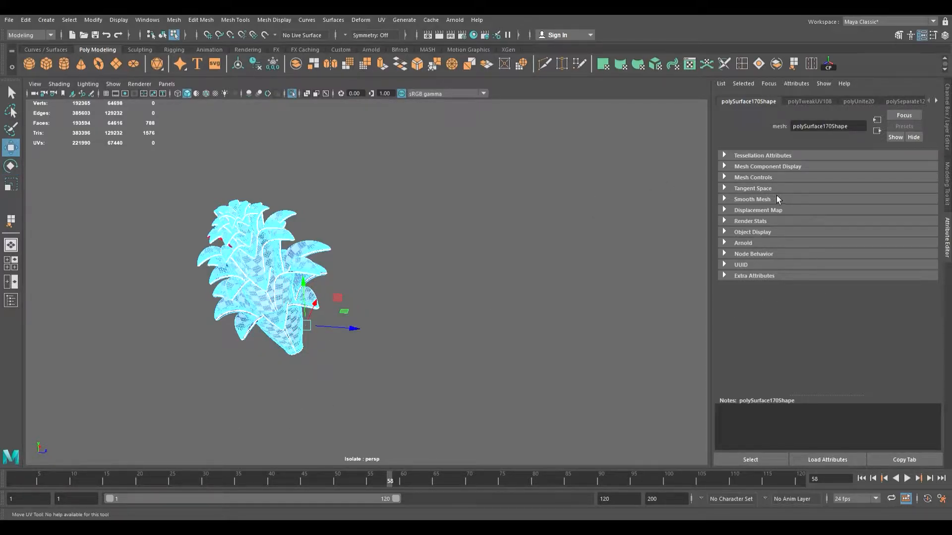
{"action": "key", "text": "e"}
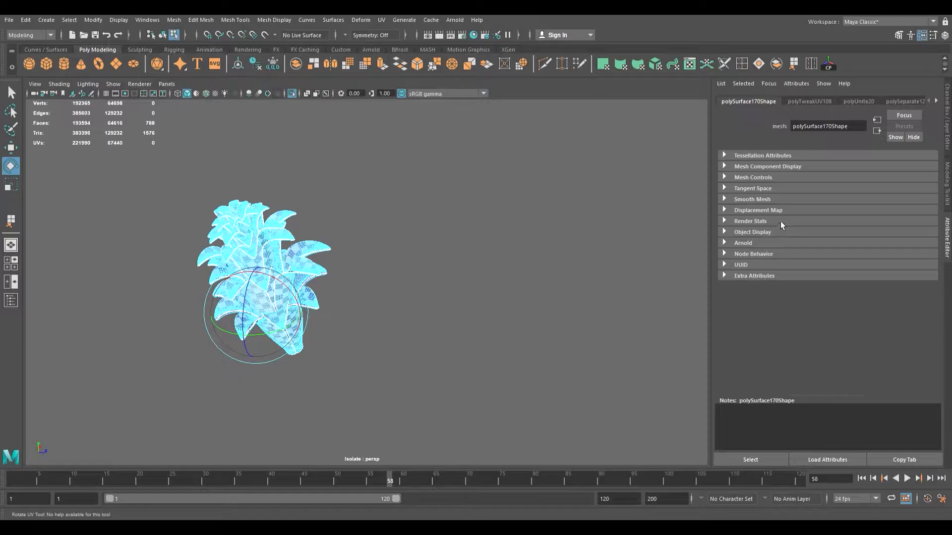
{"action": "key", "text": "w"}
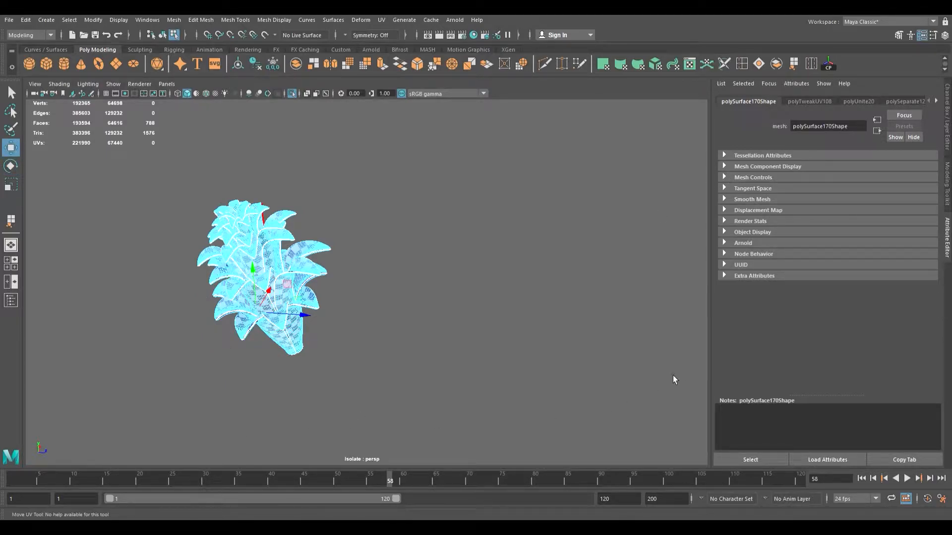
{"action": "key", "text": "e"}
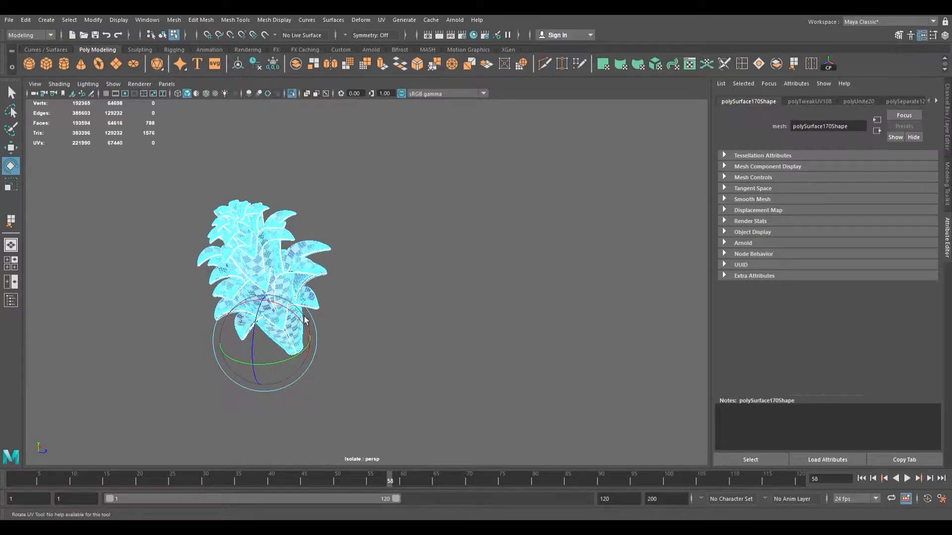
{"action": "key", "text": "w"}
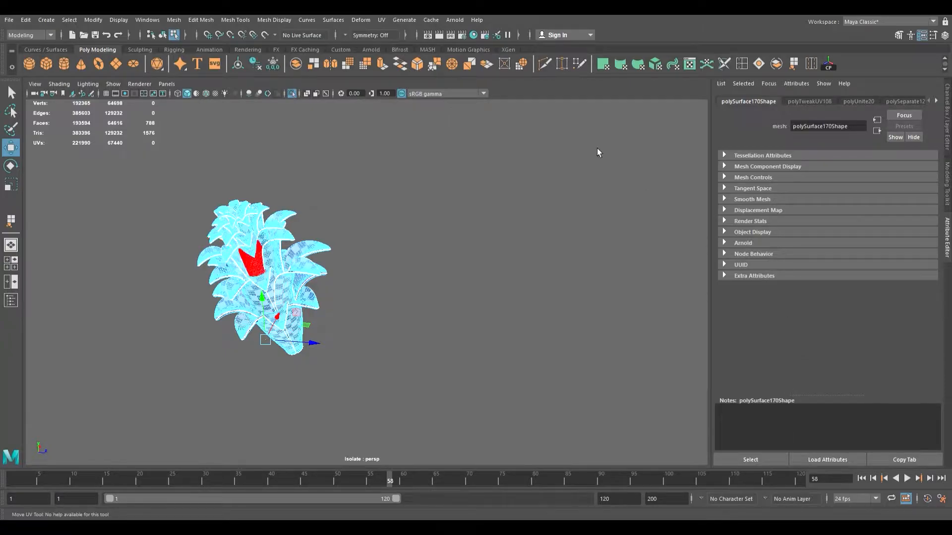
{"action": "key", "text": "w"}
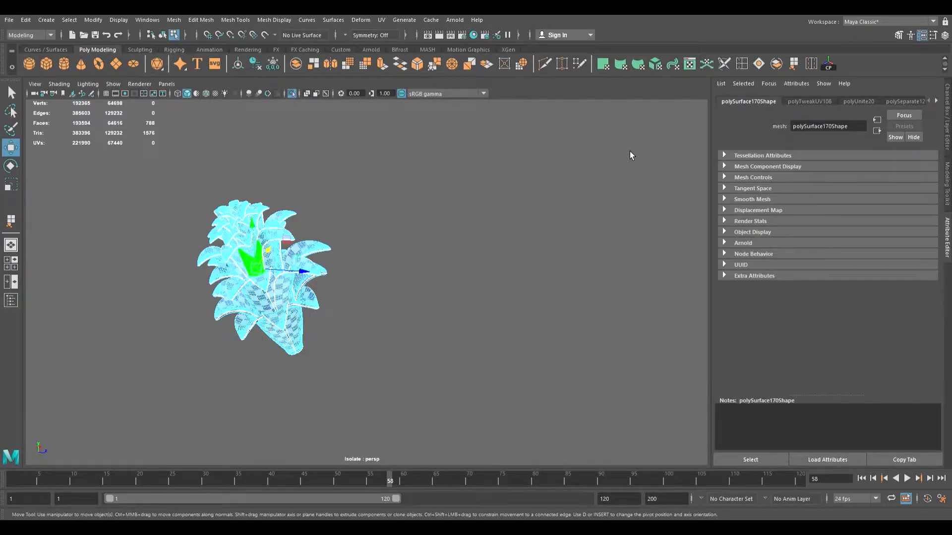
{"action": "key", "text": "e"}
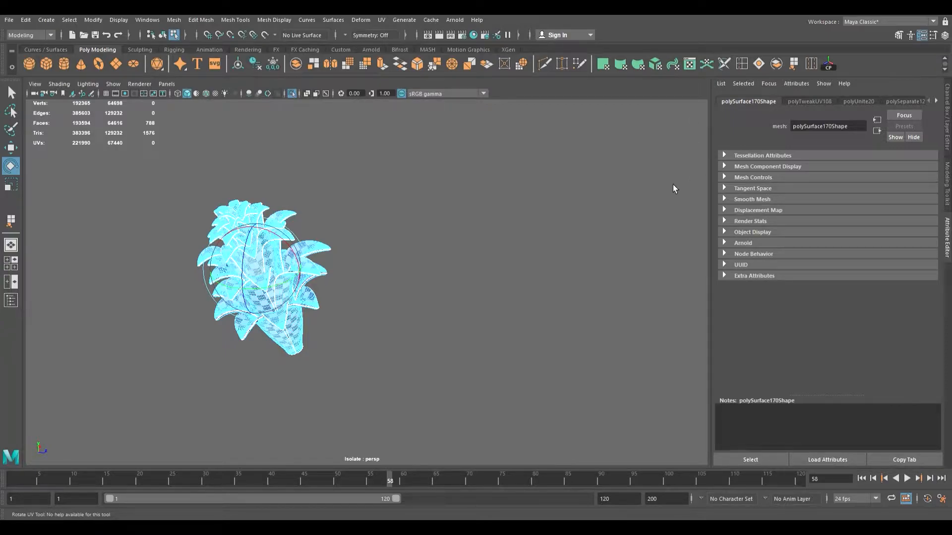
Step: Orient the UV shells of the leaves in the crown's upper middle individually, rotating and repositioning each in the UV layout
{"action": "left_click", "coordinate": [683, 220]}
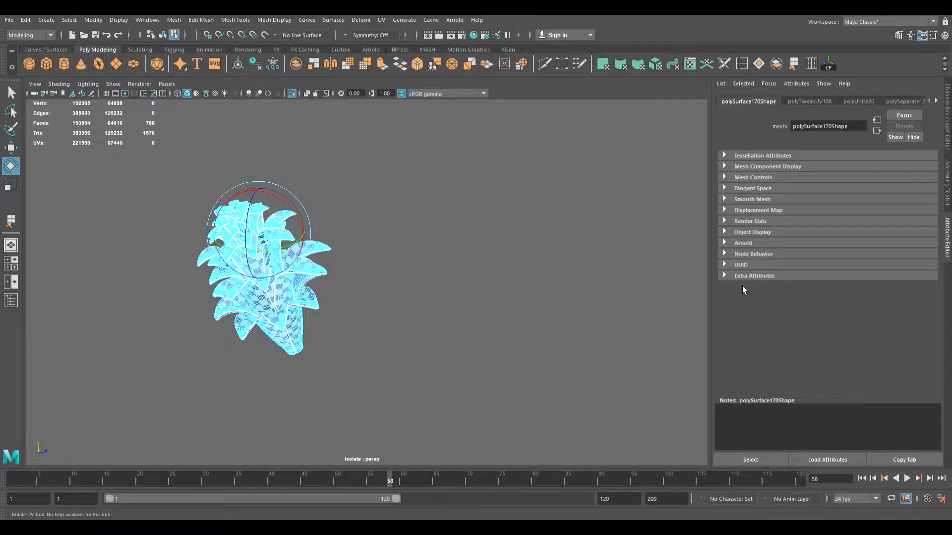
{"action": "left_click", "coordinate": [559, 281]}
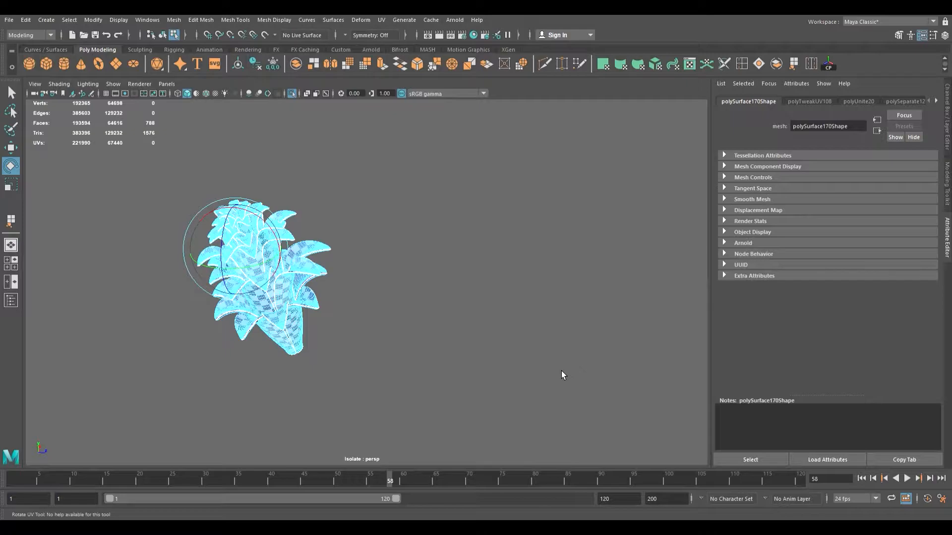
{"action": "left_click", "coordinate": [516, 346]}
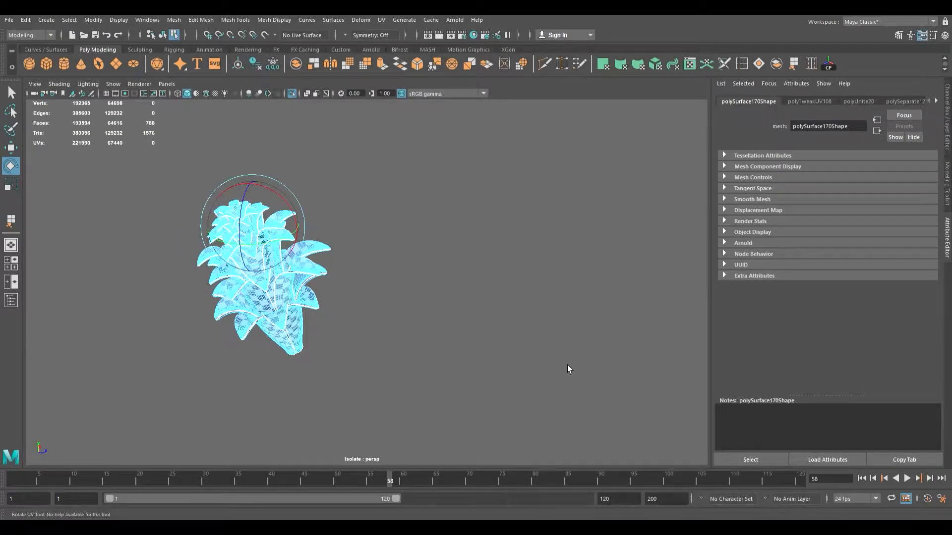
{"action": "left_click_drag", "start_coordinate": [549, 329], "coordinate": [533, 335]}
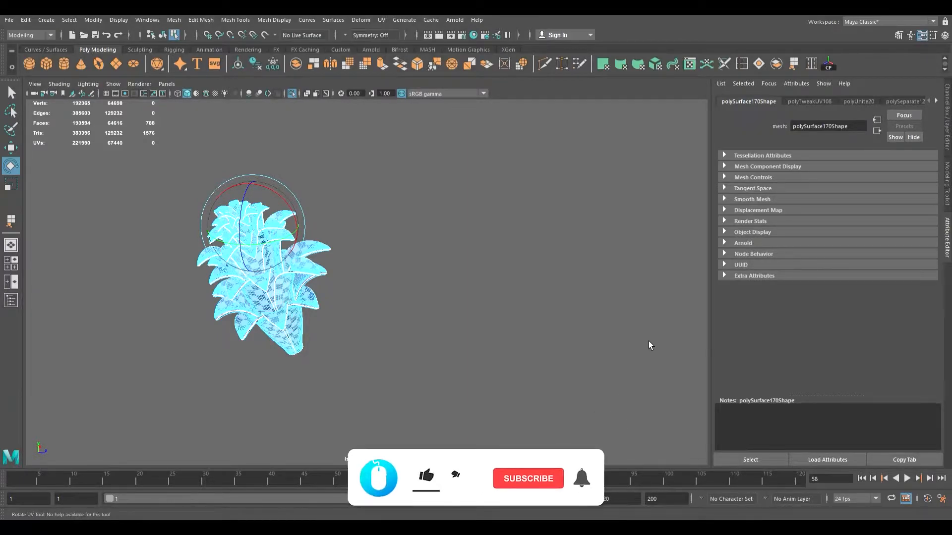
{"action": "key", "text": "w"}
{"action": "key", "text": "e"}
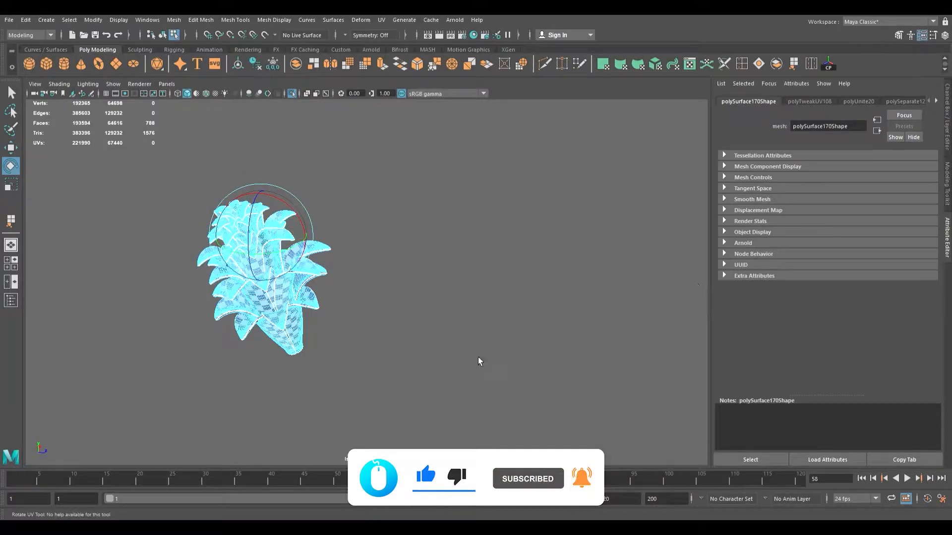
{"action": "key", "text": "w"}
{"action": "key", "text": "e"}
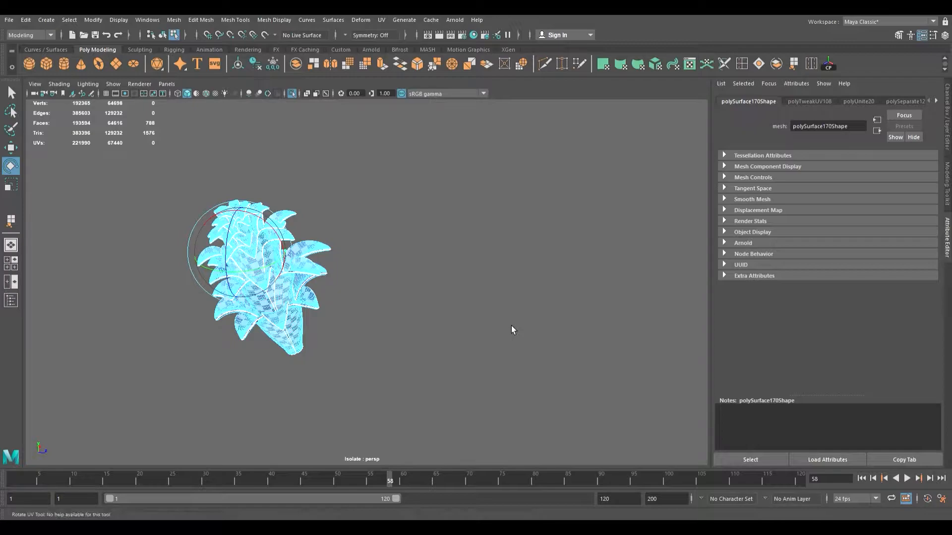
Step: Rotate the UV shells of further leaves across the crown's upper half one at a time to match the aligned shells
{"action": "left_click", "coordinate": [441, 281]}
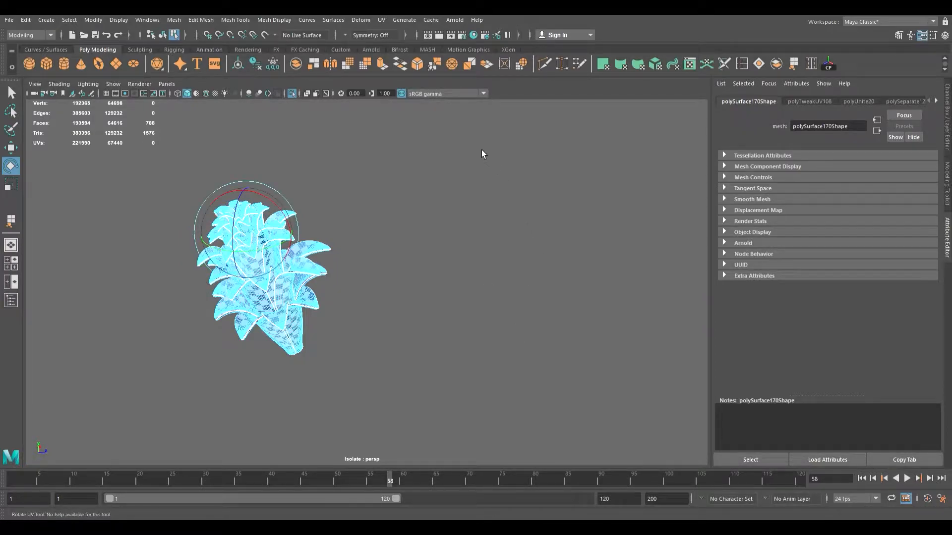
{"action": "left_click", "coordinate": [475, 186]}
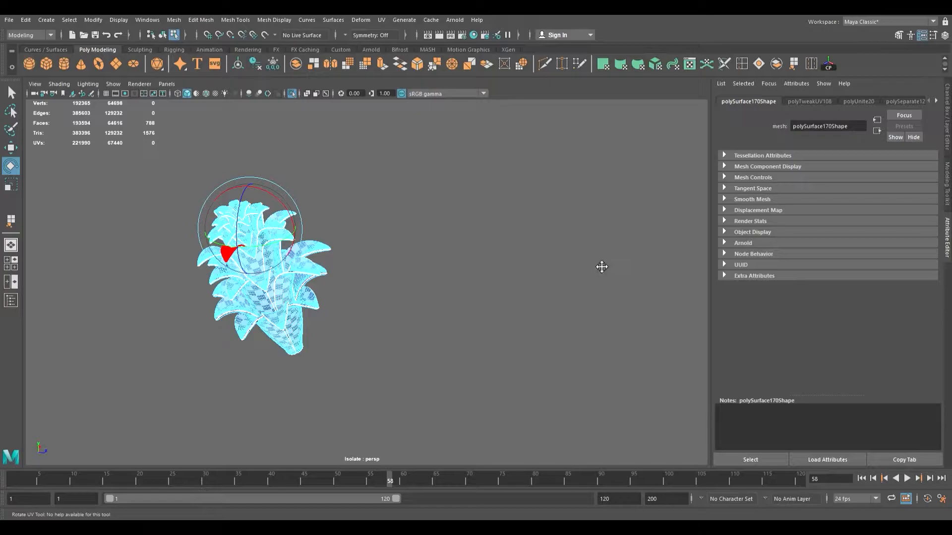
{"action": "left_click", "coordinate": [457, 167]}
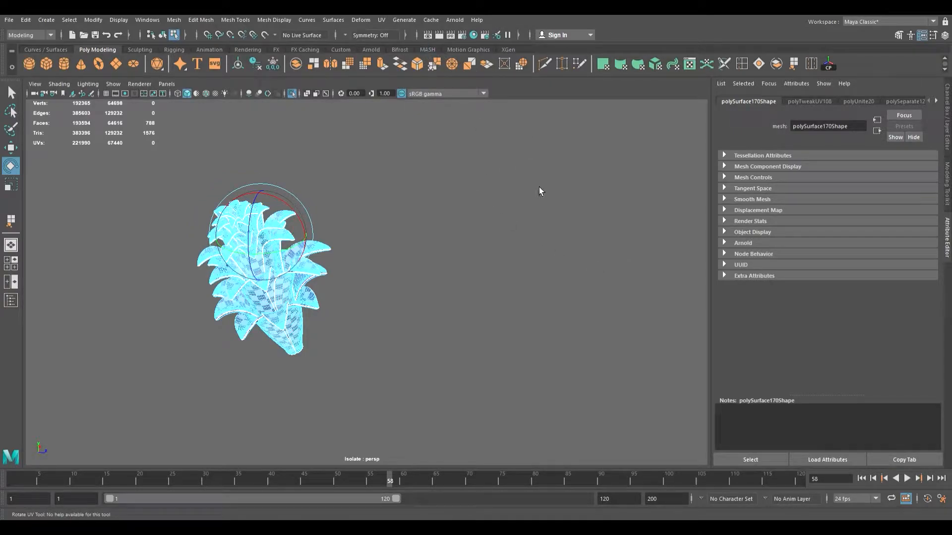
{"action": "left_click", "coordinate": [599, 244]}
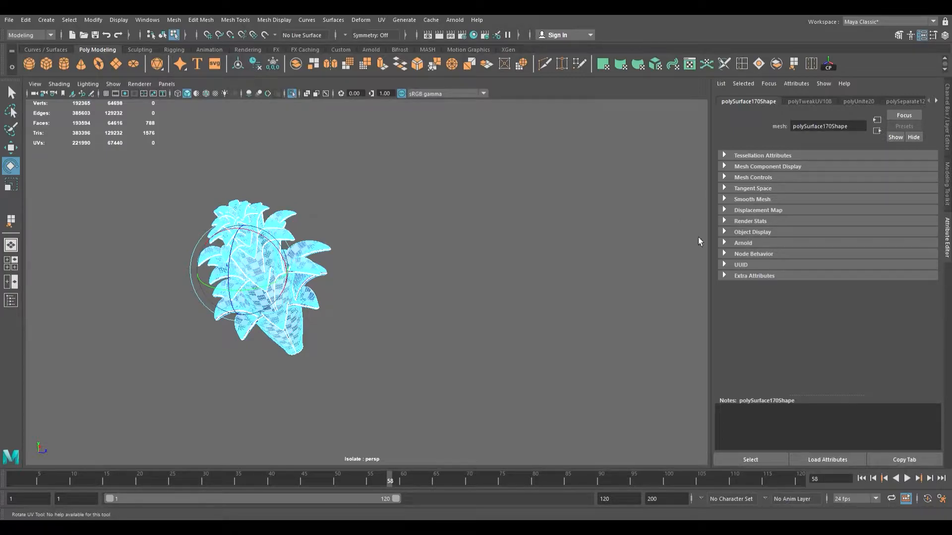
{"action": "left_click", "coordinate": [760, 247]}
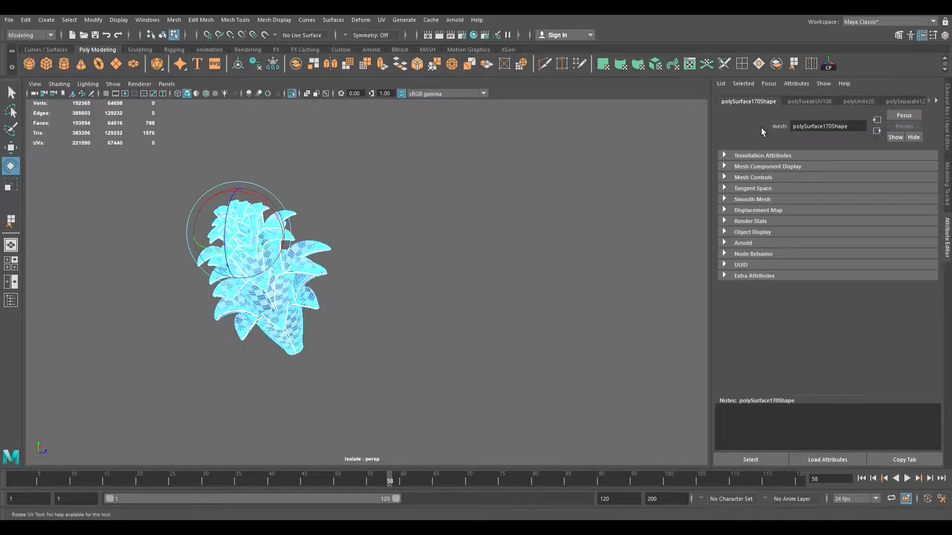
{"action": "left_click", "coordinate": [674, 168]}
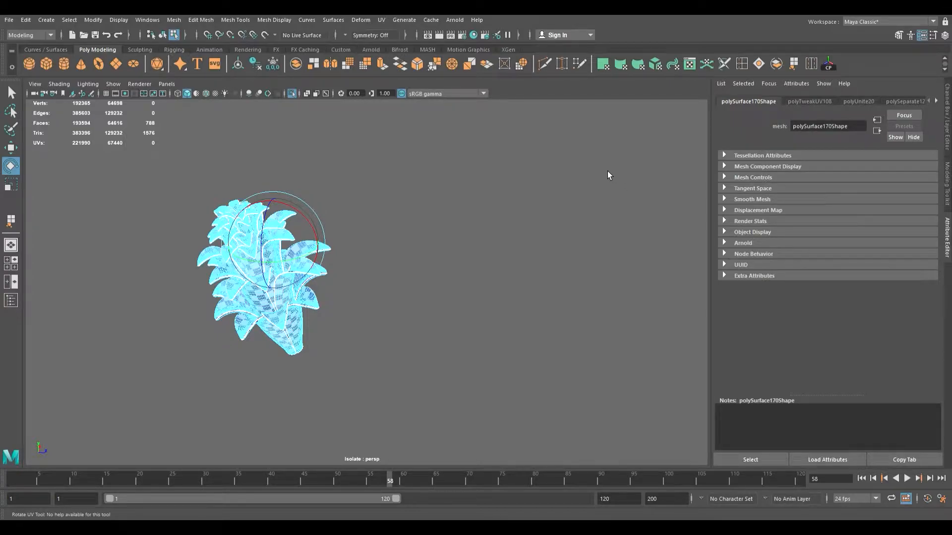
{"action": "left_click", "coordinate": [596, 154]}
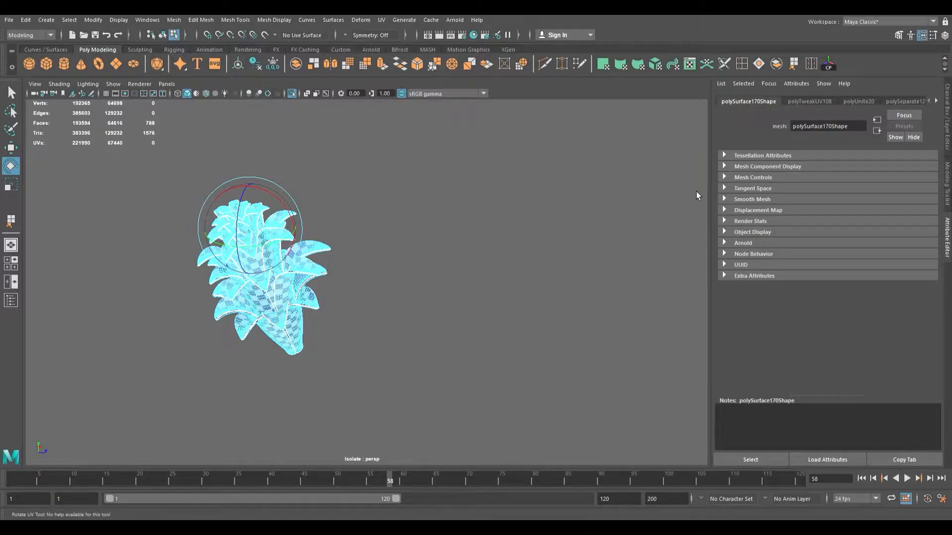
{"action": "left_click", "coordinate": [663, 199]}
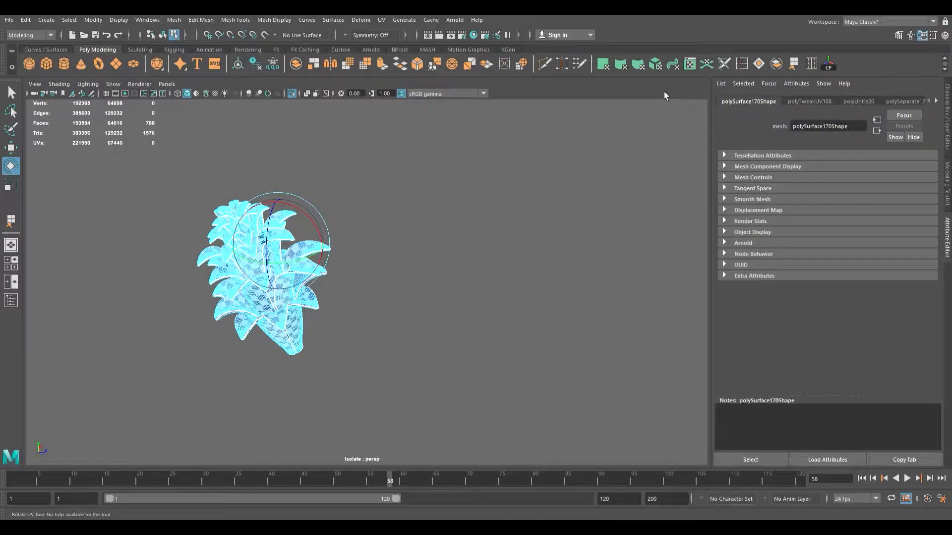
{"action": "left_click", "coordinate": [422, 149]}
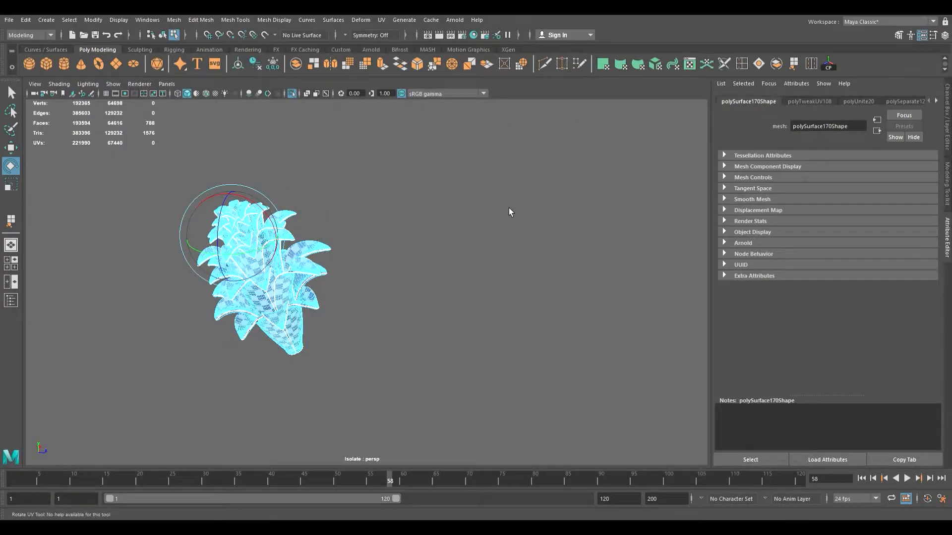
{"action": "left_click", "coordinate": [510, 153]}
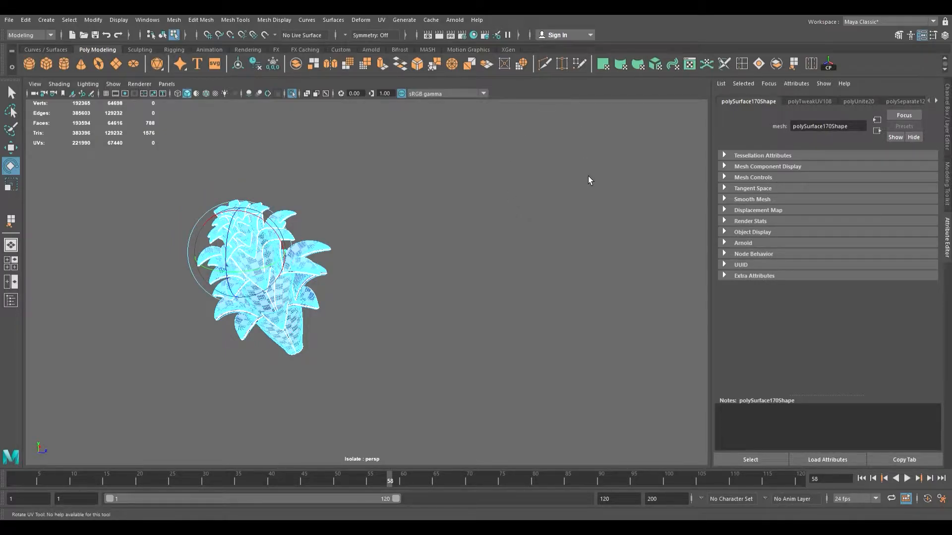
{"action": "left_click", "coordinate": [745, 192]}
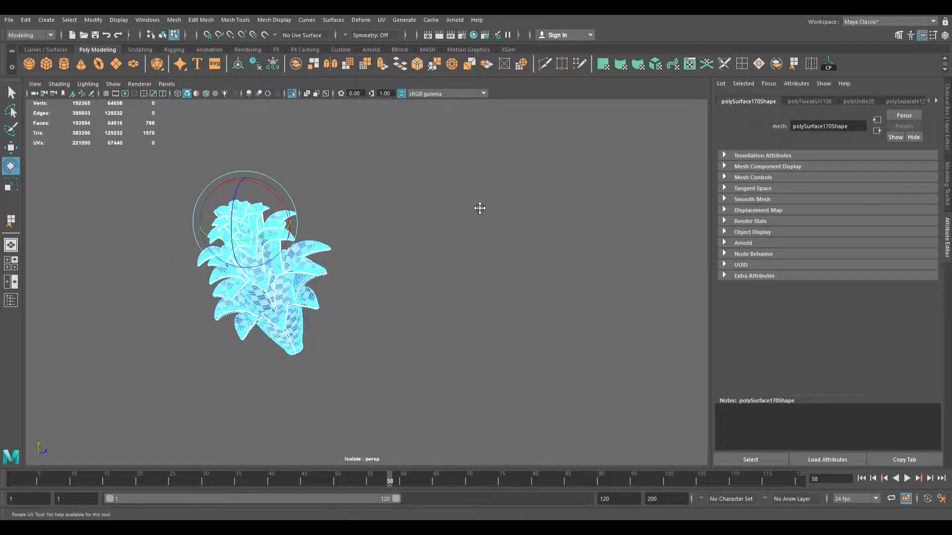
Step: Rotate the UV shells of more leaves near the crown's top, sides and middle individually to align them in the layout
{"action": "left_click", "coordinate": [382, 364]}
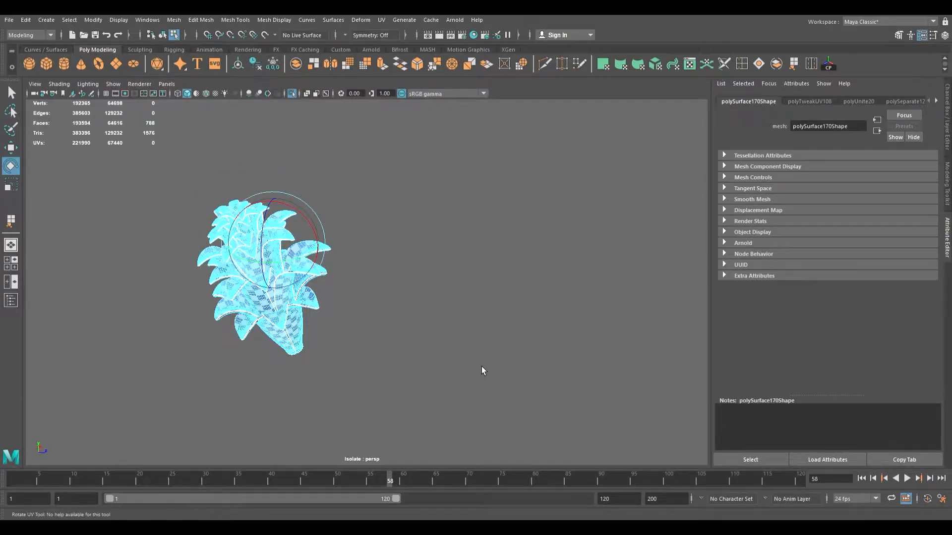
{"action": "left_click", "coordinate": [546, 396]}
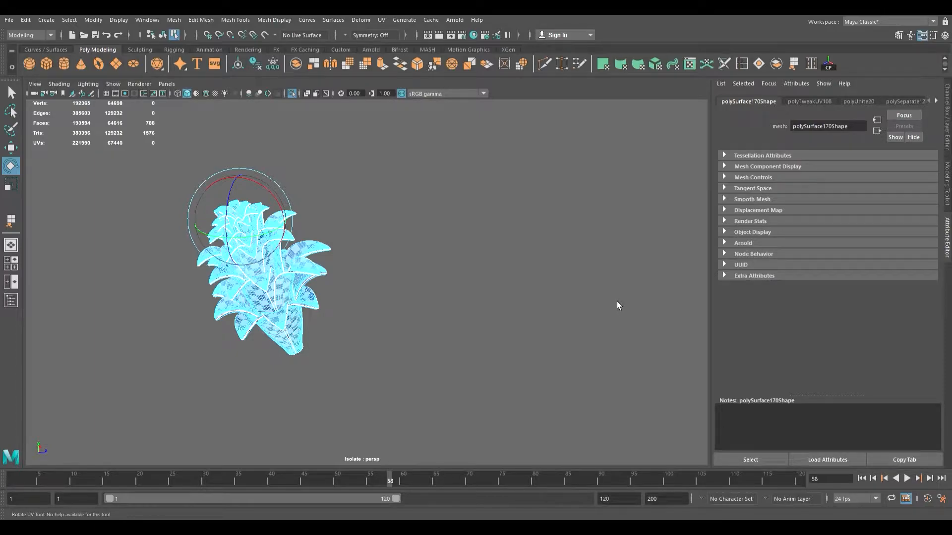
{"action": "left_click", "coordinate": [578, 417]}
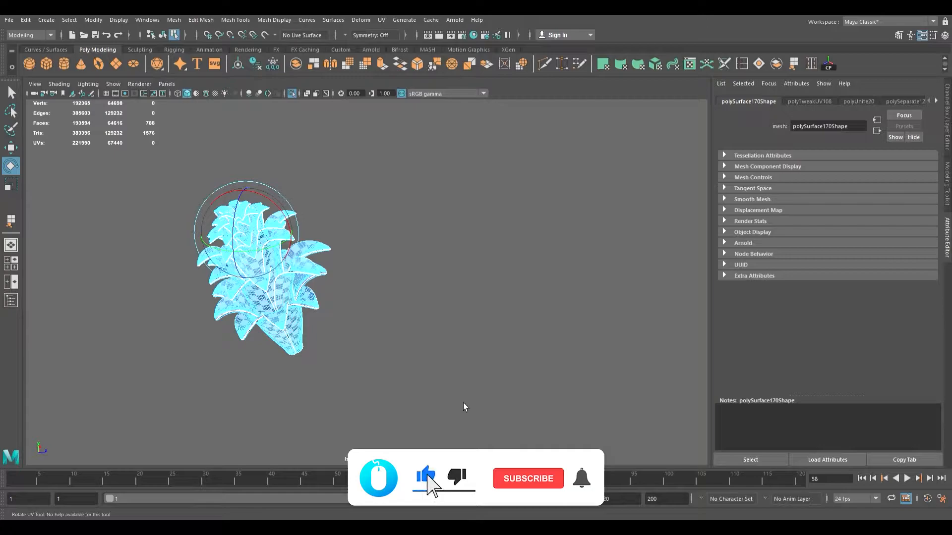
{"action": "left_click", "coordinate": [614, 403]}
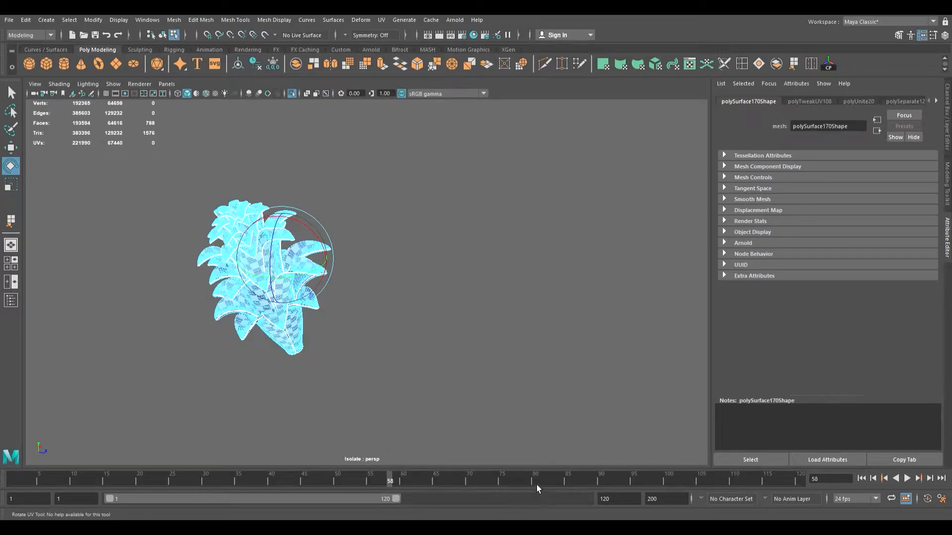
{"action": "key", "text": "e"}
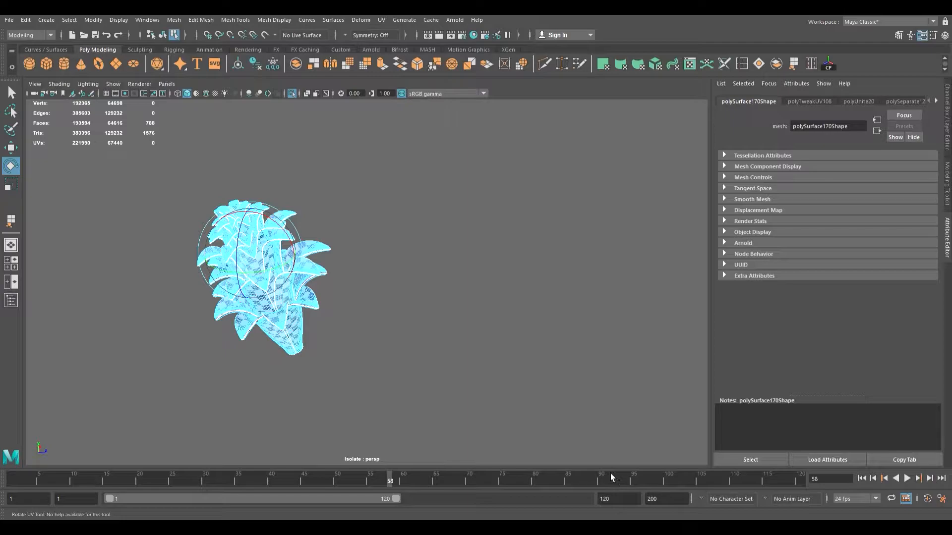
{"action": "key", "text": "e"}
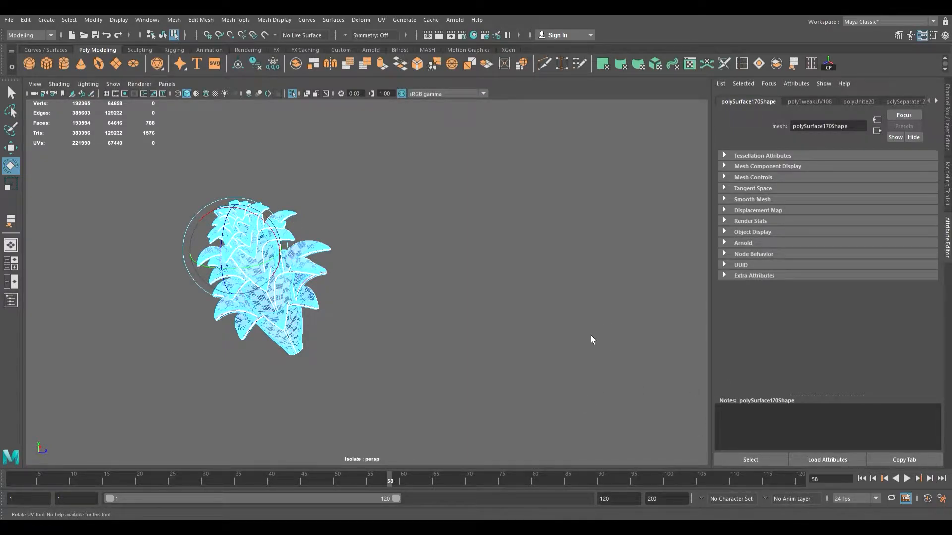
{"action": "key", "text": "e"}
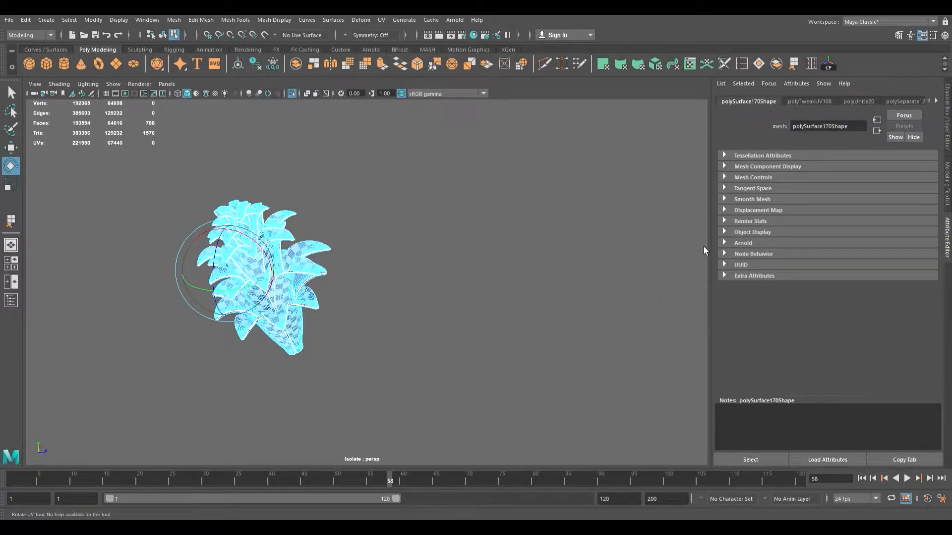
{"action": "key", "text": "e"}
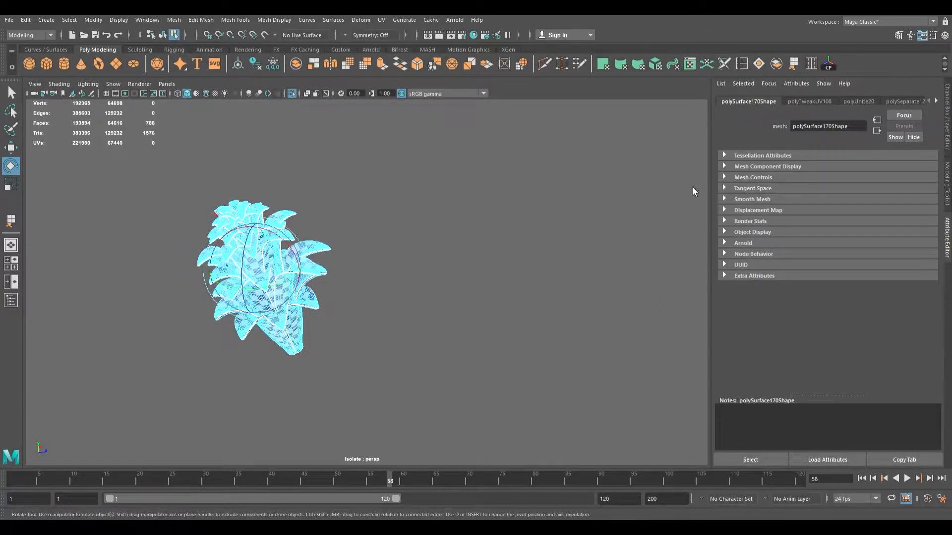
{"action": "left_click", "coordinate": [677, 387]}
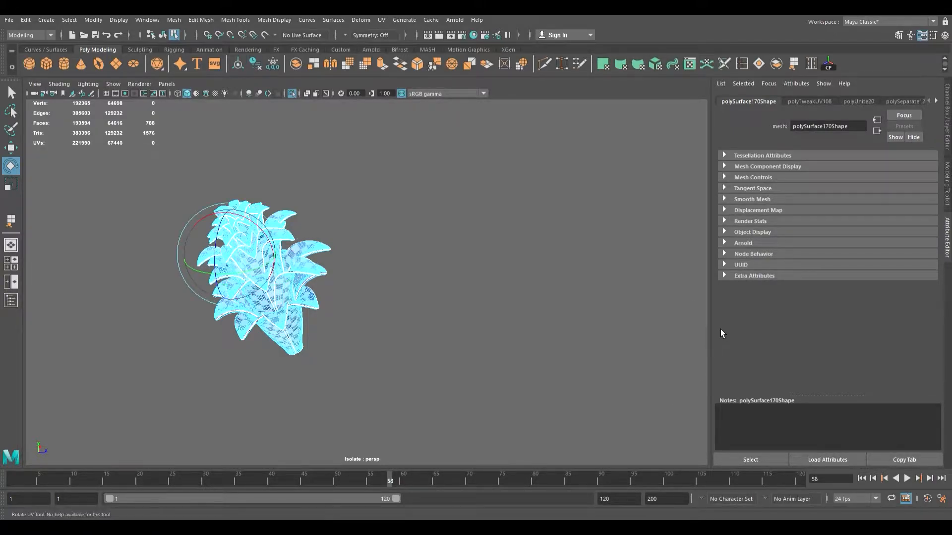
{"action": "left_click", "coordinate": [688, 406]}
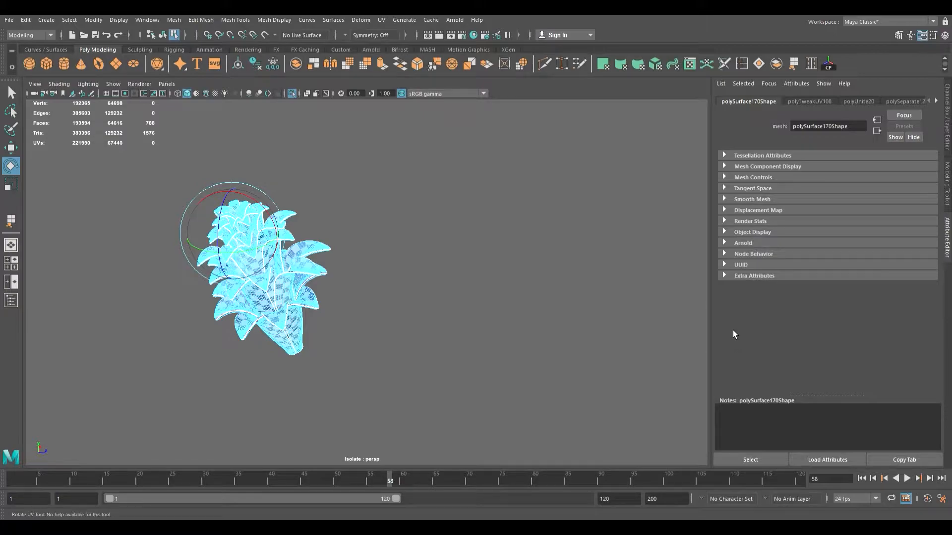
Step: Rotate the UV shells of several more upper and middle crown leaves one at a time to match the aligned shells
{"action": "left_click", "coordinate": [641, 329]}
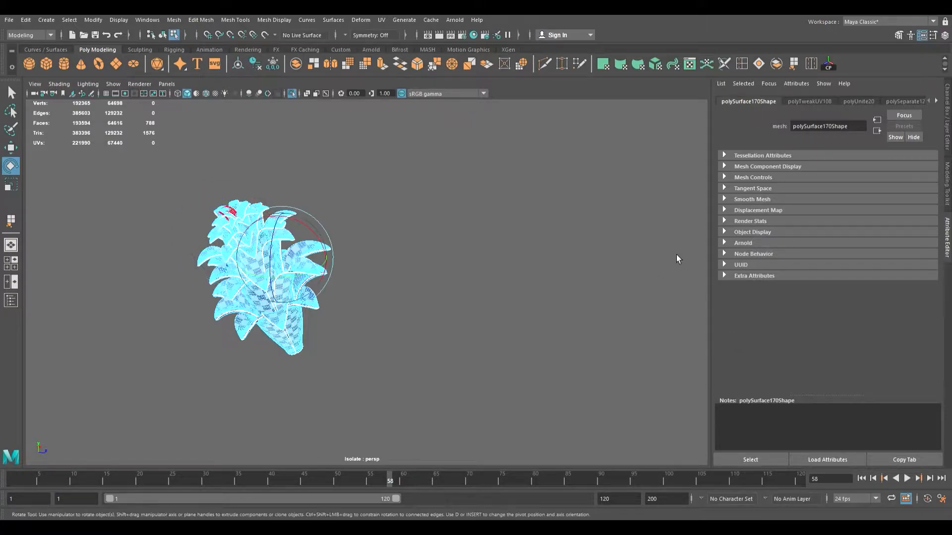
{"action": "left_click", "coordinate": [614, 176]}
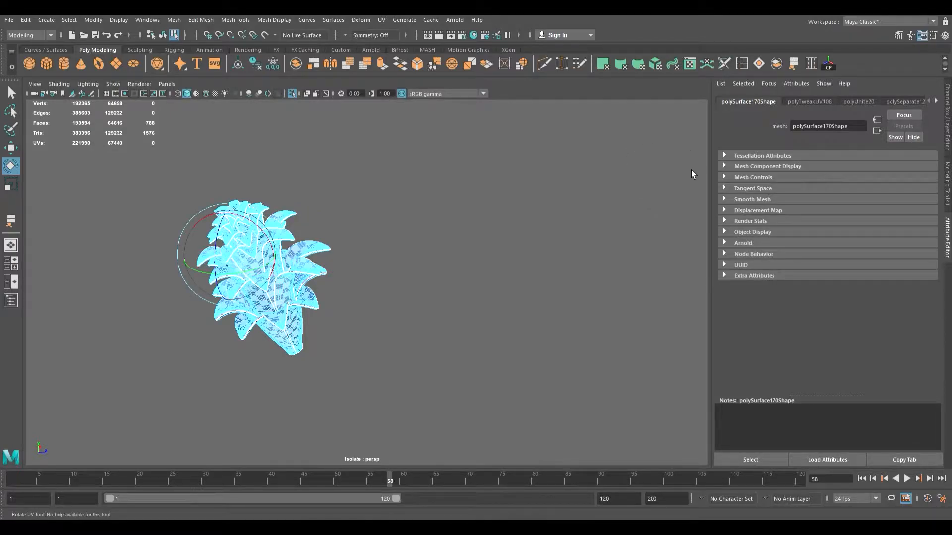
{"action": "left_click", "coordinate": [575, 233]}
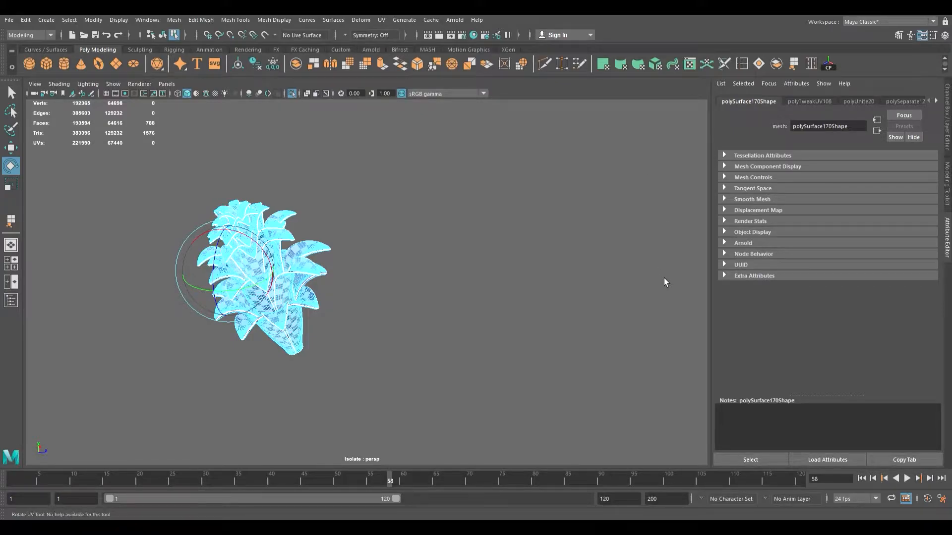
{"action": "left_click", "coordinate": [542, 190]}
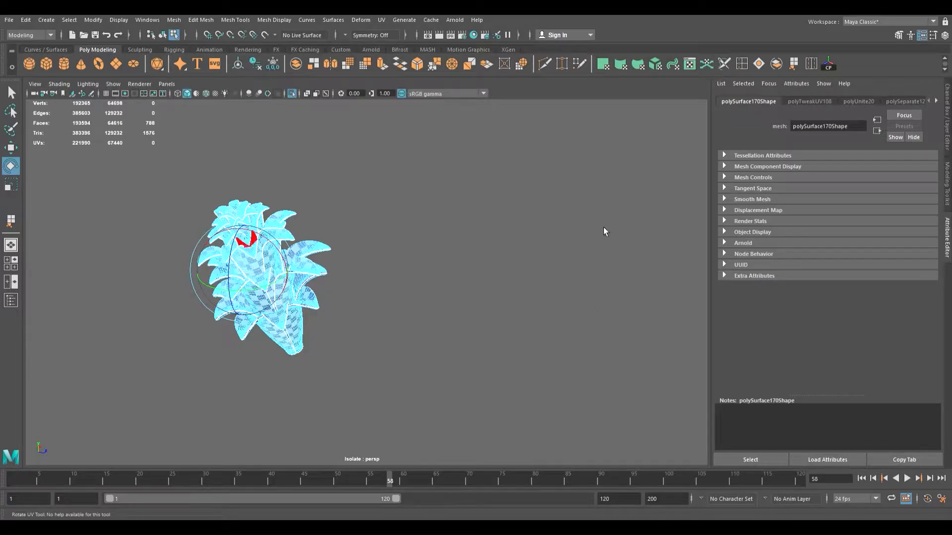
{"action": "left_click", "coordinate": [623, 227]}
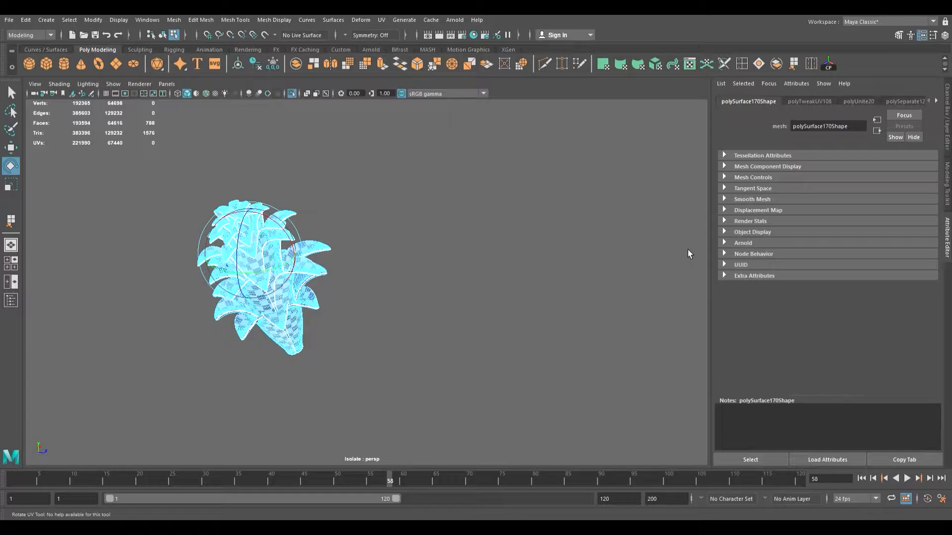
Step: Rotate the remaining misaligned UV shells of the crown's leaves individually into the common orientation
{"action": "left_click", "coordinate": [628, 375]}
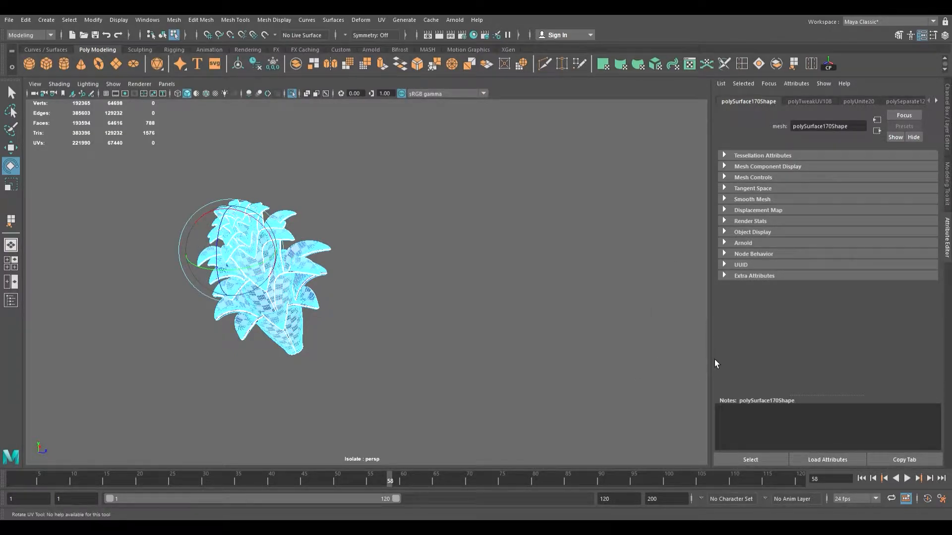
{"action": "left_click", "coordinate": [647, 305]}
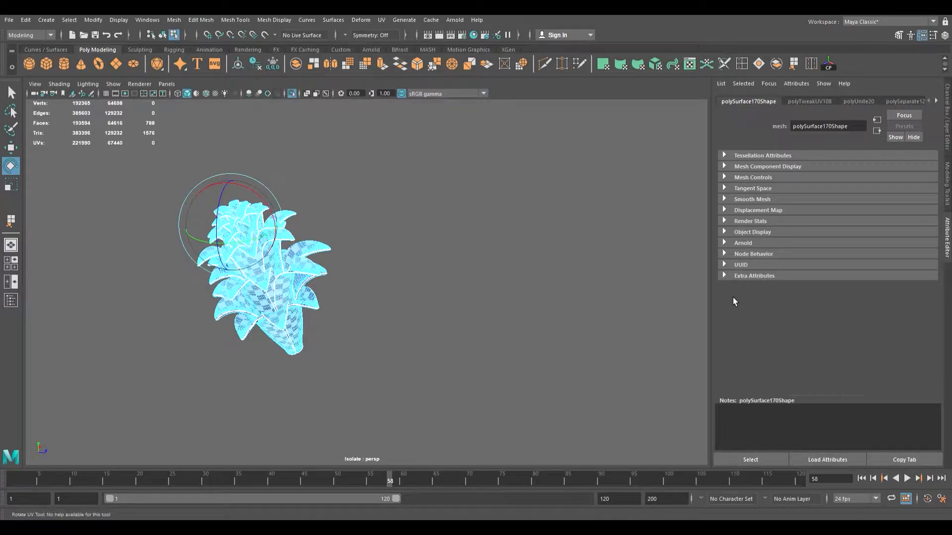
{"action": "left_click", "coordinate": [645, 391]}
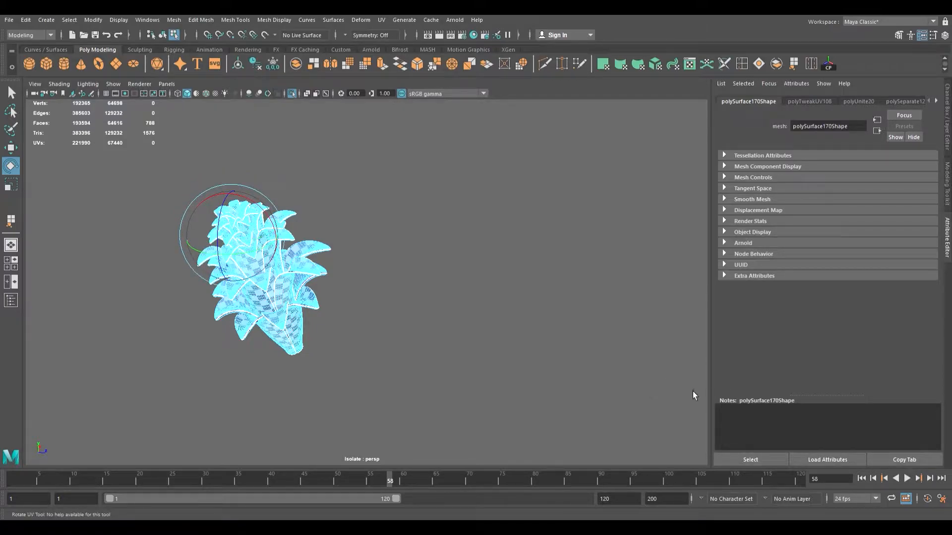
{"action": "left_click", "coordinate": [552, 305]}
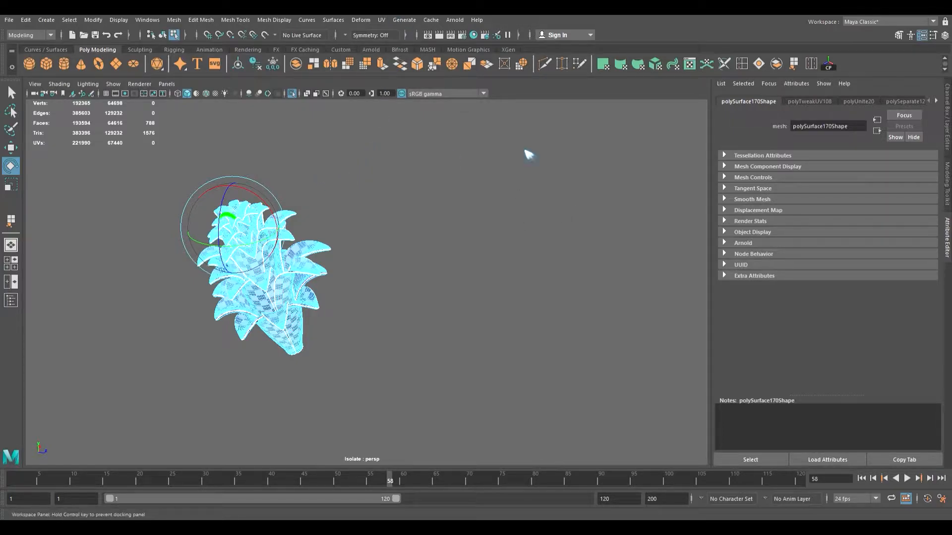
Step: Inspect the checker pattern on the crown's upper leaves and turn off the checker texture display
{"action": "scroll", "coordinate": [344, 202], "scroll_direction": "up", "scroll_amount": 5}
{"action": "left_click_drag", "start_coordinate": [223, 233], "coordinate": [300, 242], "text": "alt"}
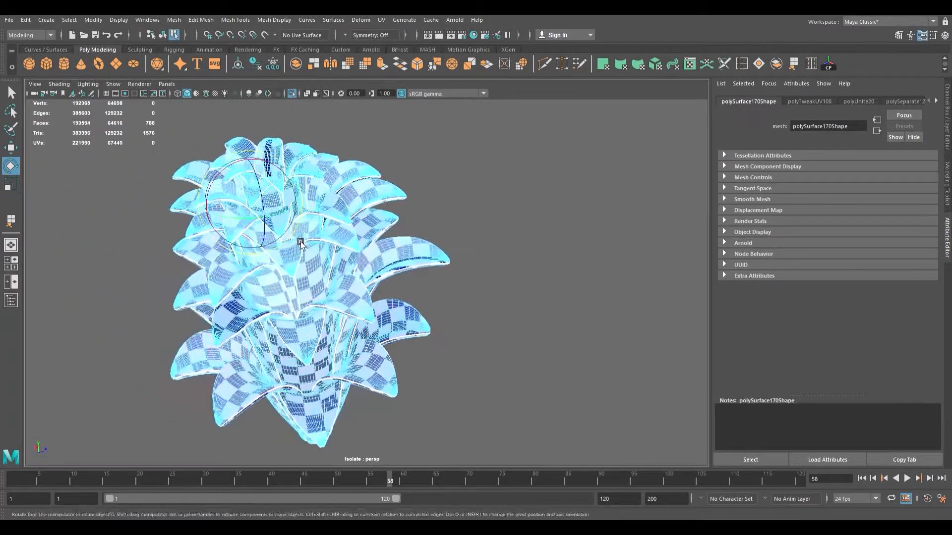
{"action": "key", "text": "w"}
{"action": "scroll", "coordinate": [300, 243], "scroll_direction": "up", "scroll_amount": 3}
{"action": "scroll", "coordinate": [315, 240], "scroll_direction": "up", "scroll_amount": 2}
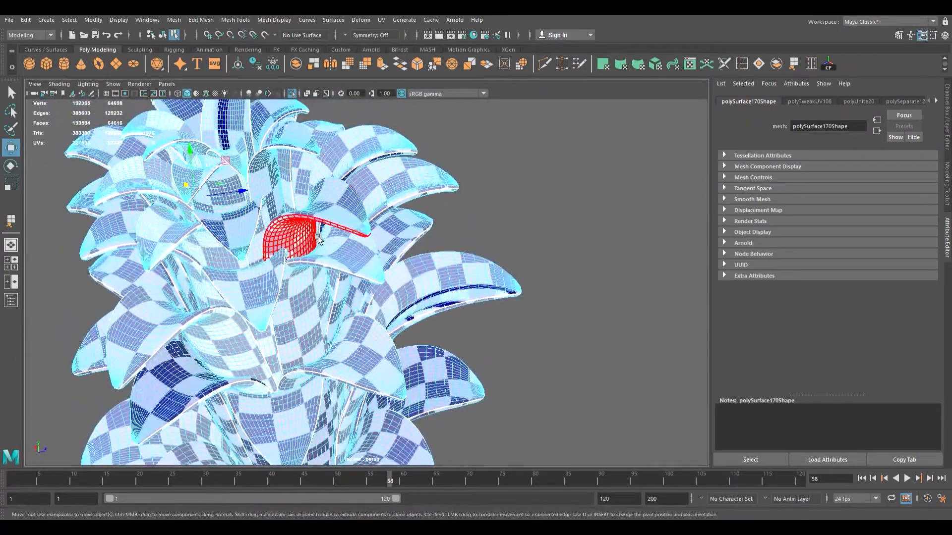
{"action": "scroll", "coordinate": [317, 239], "scroll_direction": "down", "scroll_amount": 6}
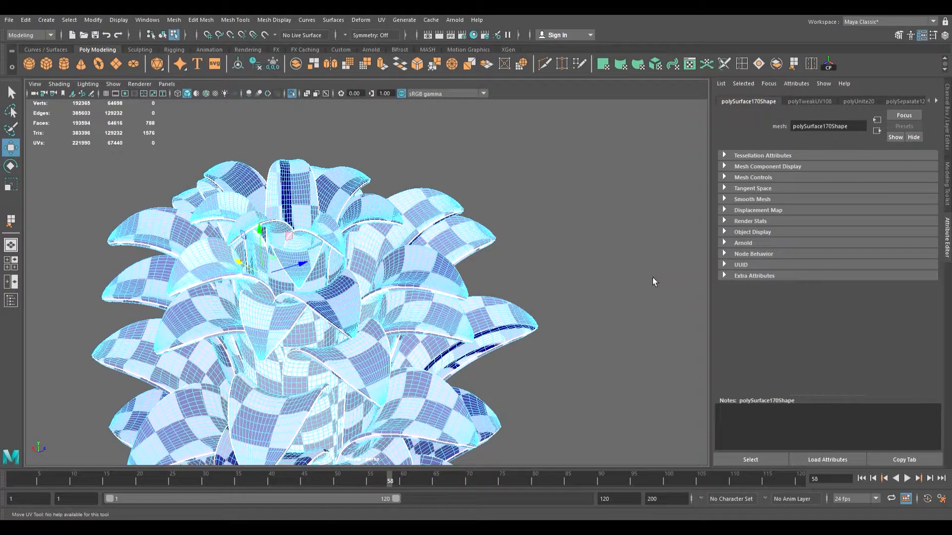
{"action": "key", "text": "5"}
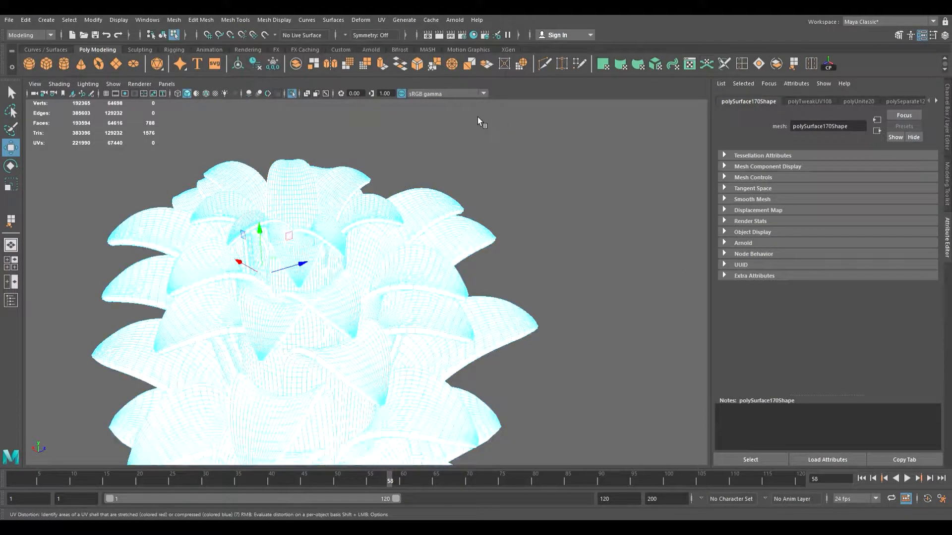
{"action": "scroll", "coordinate": [327, 248], "scroll_direction": "up", "scroll_amount": 3}
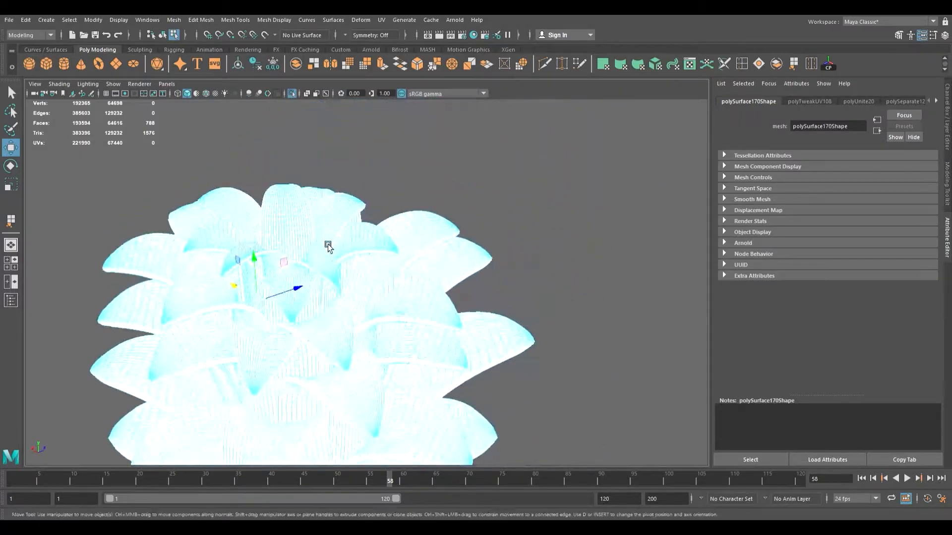
{"action": "scroll", "coordinate": [325, 275], "scroll_direction": "up", "scroll_amount": 5}
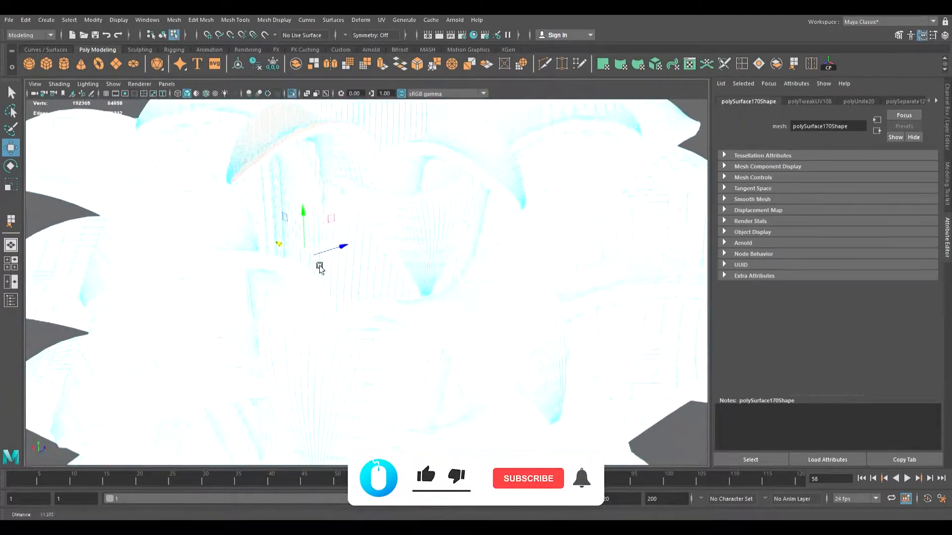
{"action": "scroll", "coordinate": [322, 276], "scroll_direction": "down", "scroll_amount": 5}
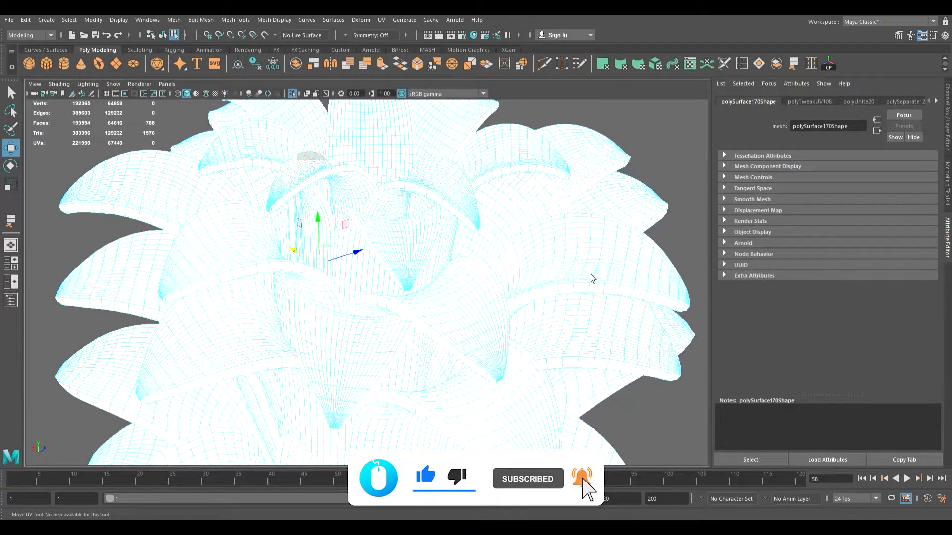
{"action": "right_click_drag", "start_coordinate": [591, 274], "coordinate": [593, 251]}
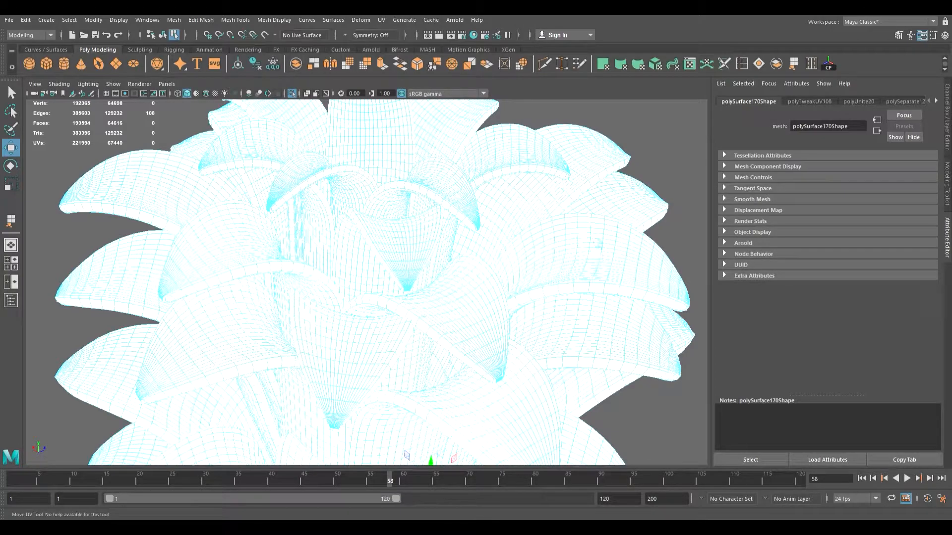
{"action": "left_click", "coordinate": [578, 241]}
{"action": "key", "text": "ctrl+z"}
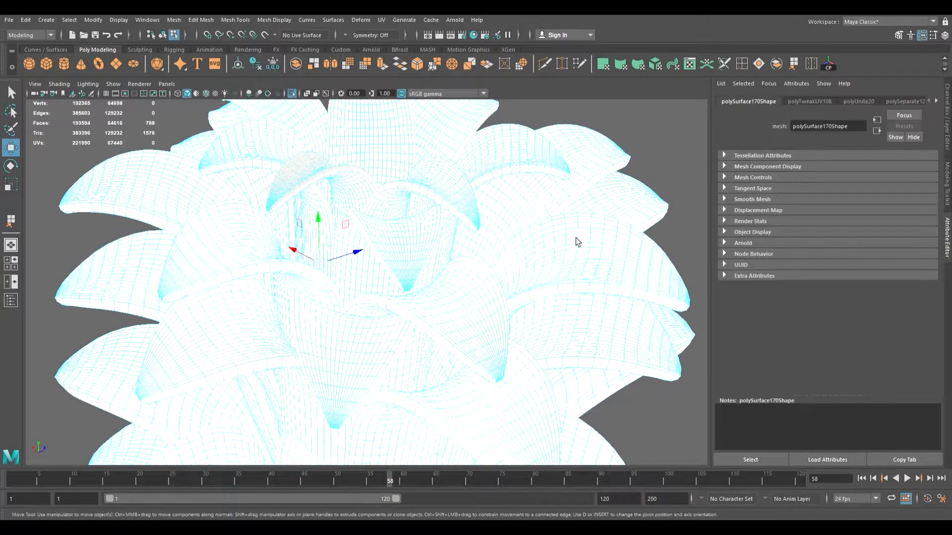
Step: Select the first leaf shells around the crown's upper front and reposition them in the UV layout
{"action": "left_click_drag", "start_coordinate": [440, 228], "coordinate": [340, 172], "text": "alt"}
{"action": "middle_click_drag", "start_coordinate": [340, 172], "coordinate": [319, 342], "text": "alt"}
{"action": "right_click_drag", "start_coordinate": [319, 228], "coordinate": [377, 223], "text": "alt"}
{"action": "middle_click_drag", "start_coordinate": [377, 223], "coordinate": [365, 320], "text": "alt"}
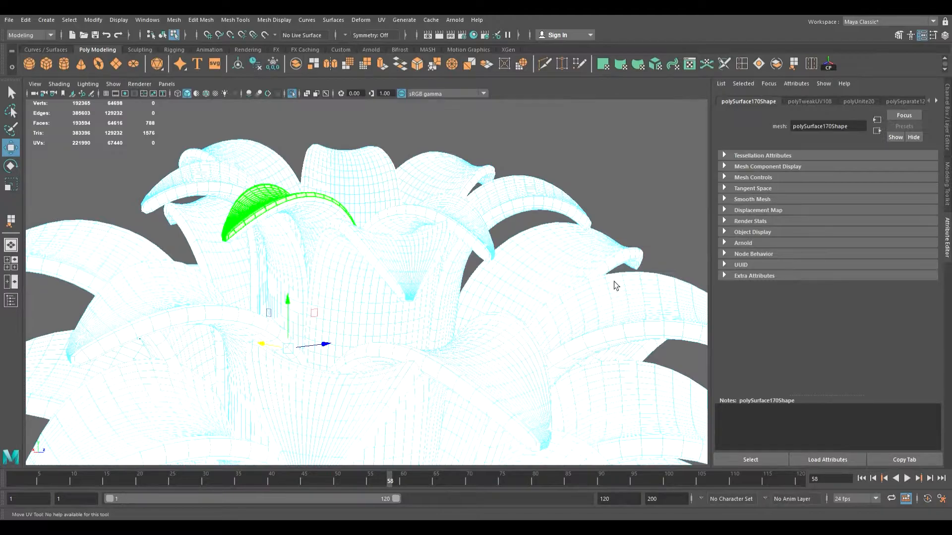
{"action": "left_click_drag", "start_coordinate": [319, 227], "coordinate": [307, 209], "text": "alt"}
{"action": "right_click_drag", "start_coordinate": [307, 208], "coordinate": [380, 249], "text": "alt"}
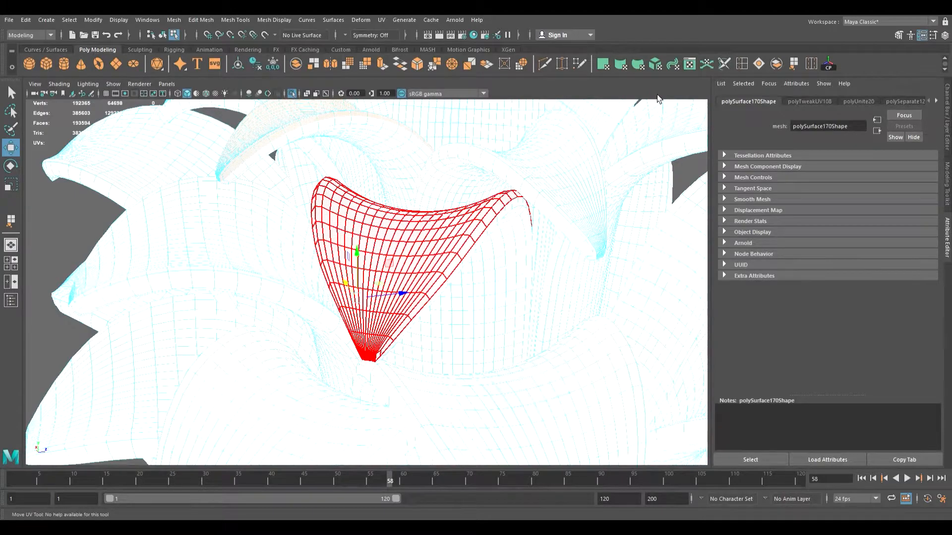
{"action": "left_click", "coordinate": [395, 234]}
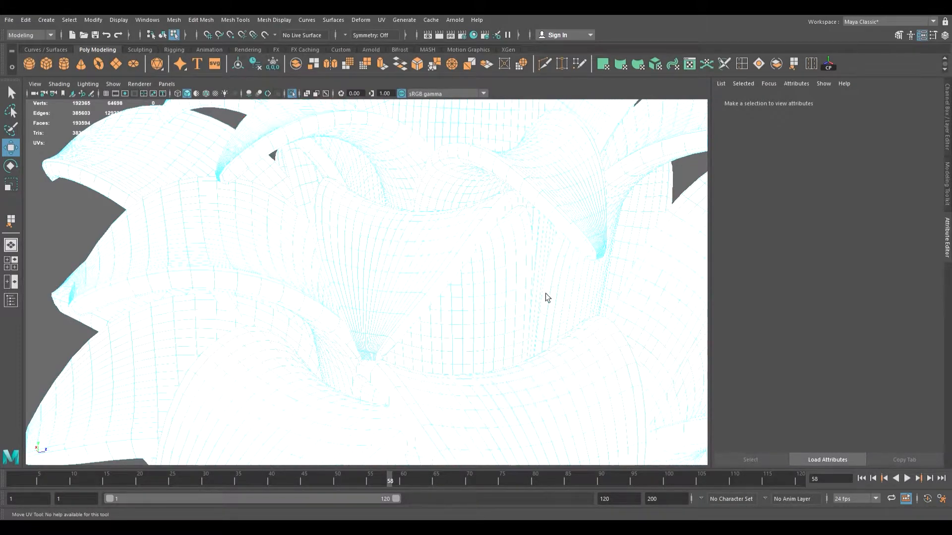
{"action": "left_click", "coordinate": [446, 359]}
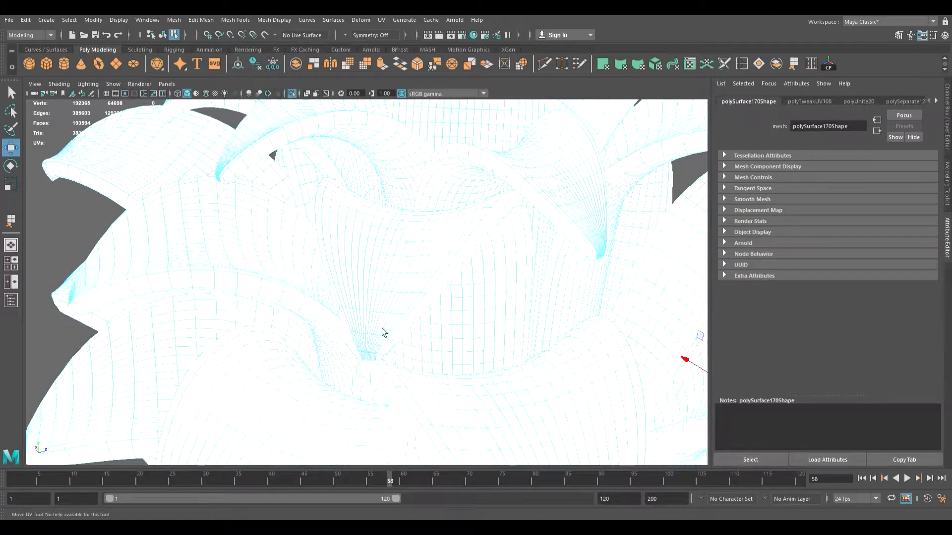
{"action": "left_click", "coordinate": [453, 292]}
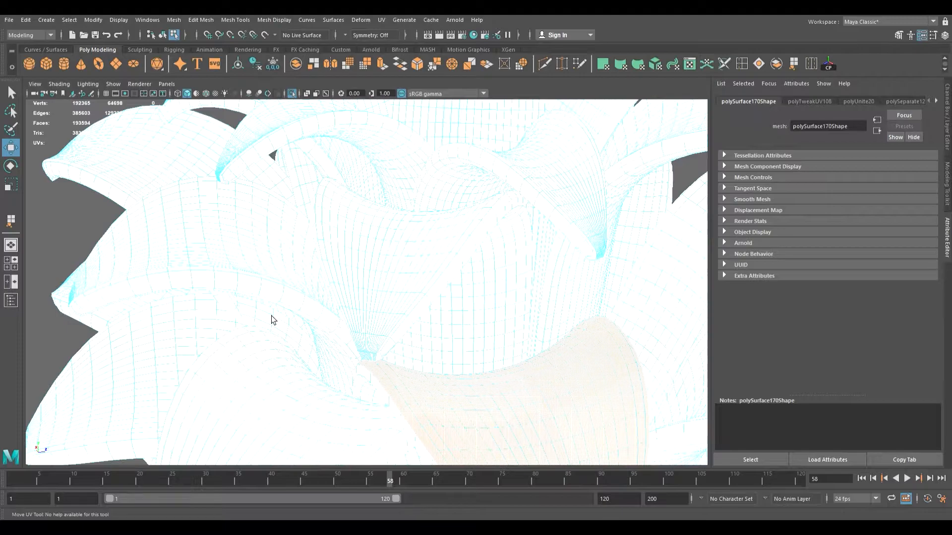
Step: Move the UV shells of the inner upper leaves one by one to arrange them in the UV layout
{"action": "left_click", "coordinate": [483, 260]}
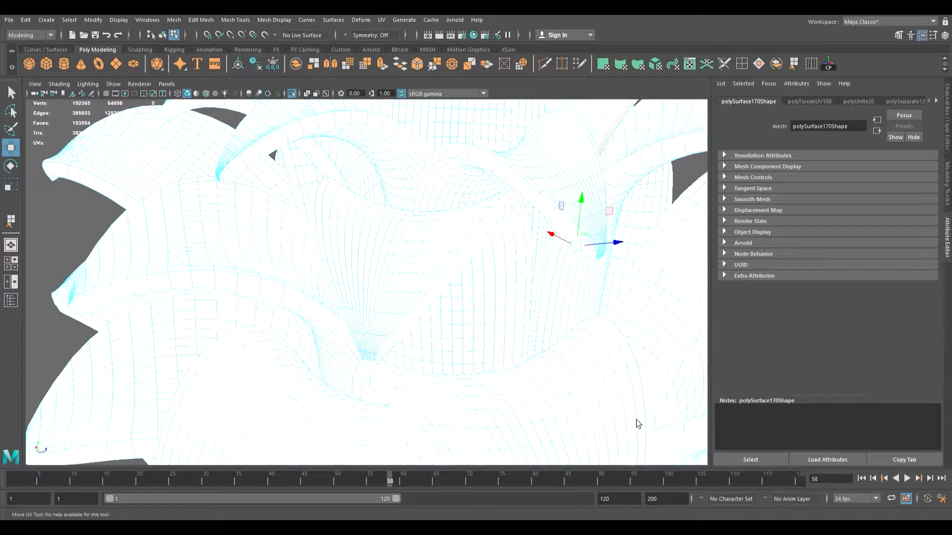
{"action": "left_click", "coordinate": [570, 370]}
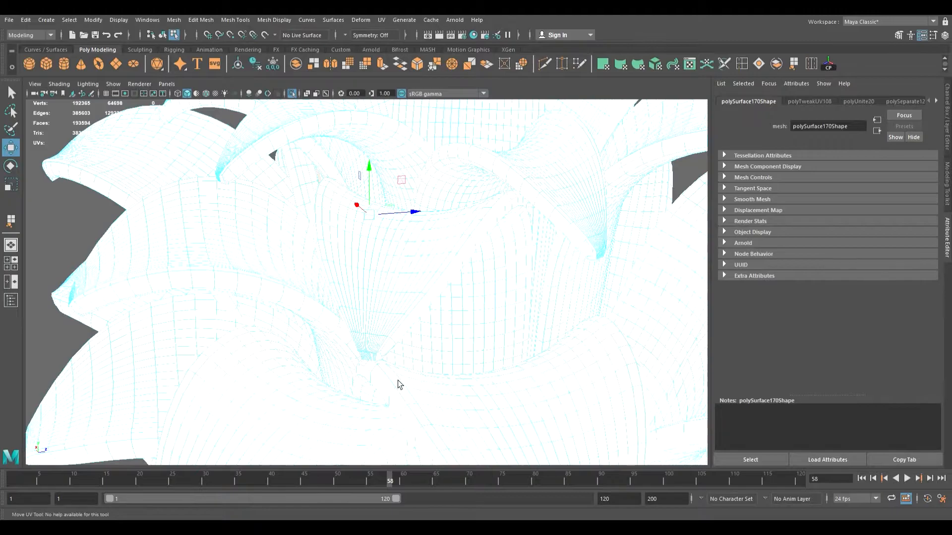
{"action": "left_click", "coordinate": [528, 162]}
{"action": "left_click", "coordinate": [548, 163]}
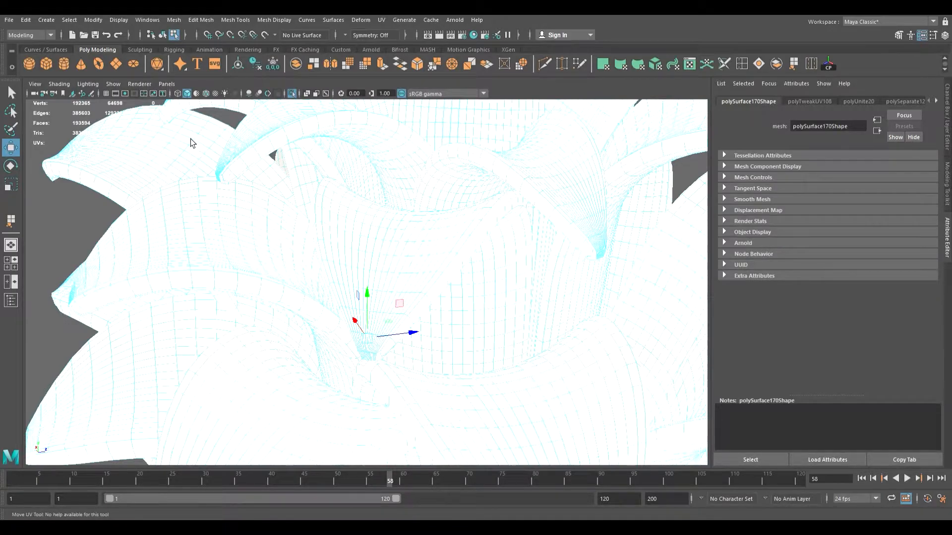
{"action": "left_click", "coordinate": [532, 132]}
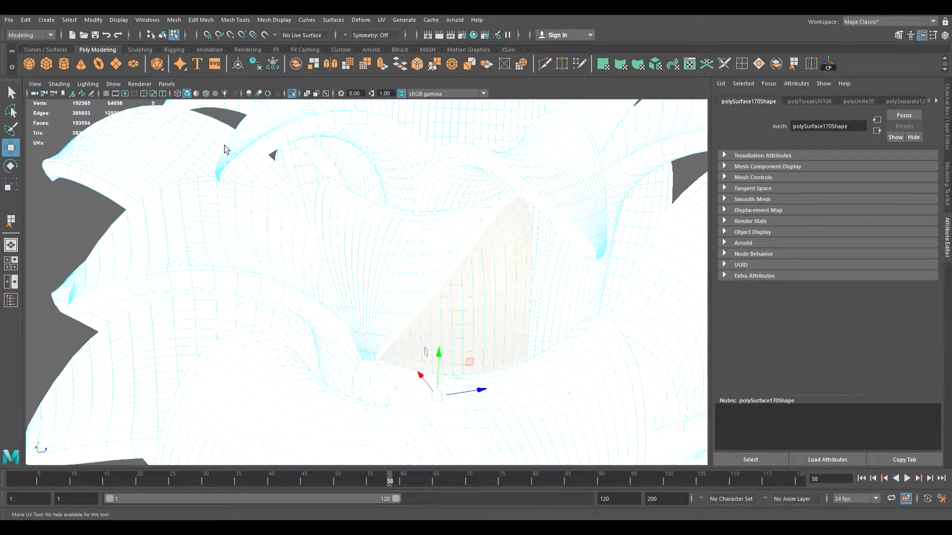
Step: Arrange the UV shells of the front leaf's underside and the neighbouring side leaves individually in the UV layout
{"action": "left_click", "coordinate": [399, 456]}
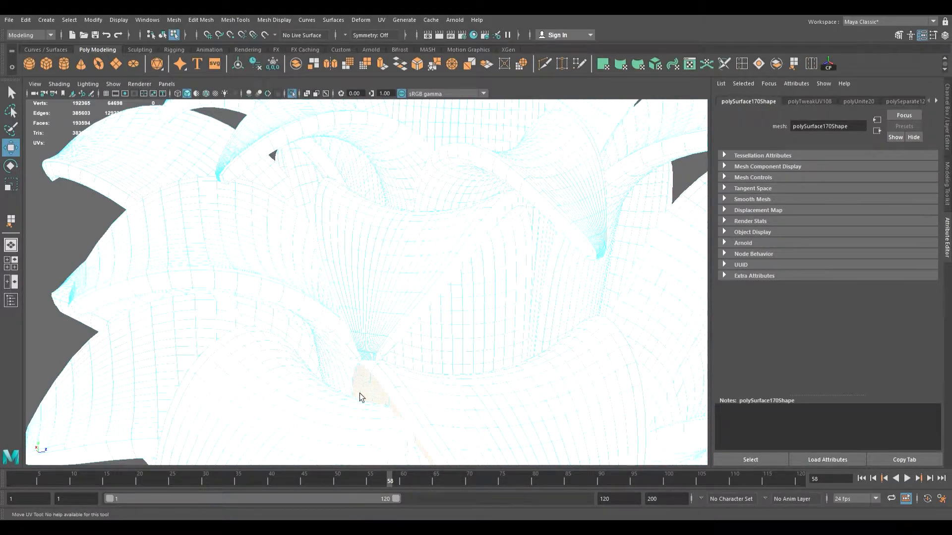
{"action": "left_click", "coordinate": [595, 302]}
{"action": "left_click", "coordinate": [648, 155]}
{"action": "left_click", "coordinate": [688, 166]}
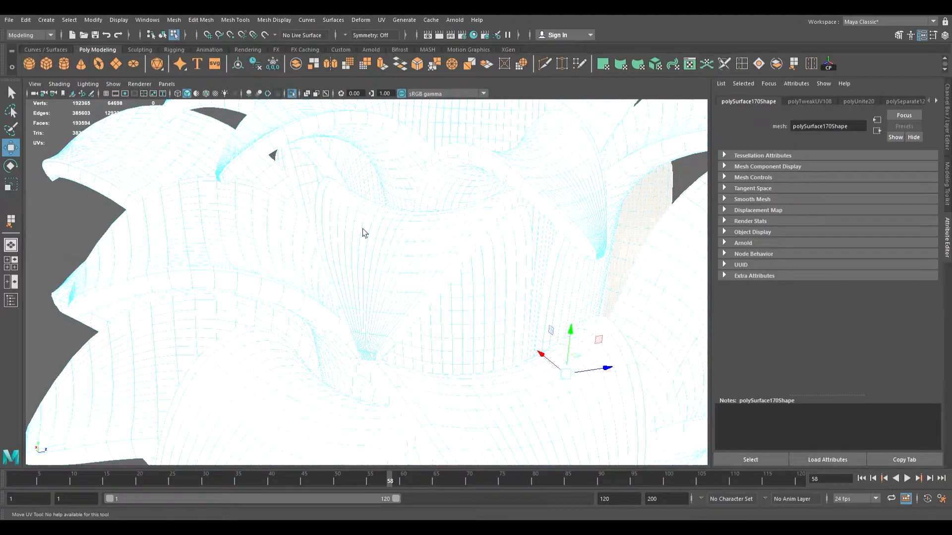
{"action": "left_click", "coordinate": [156, 248]}
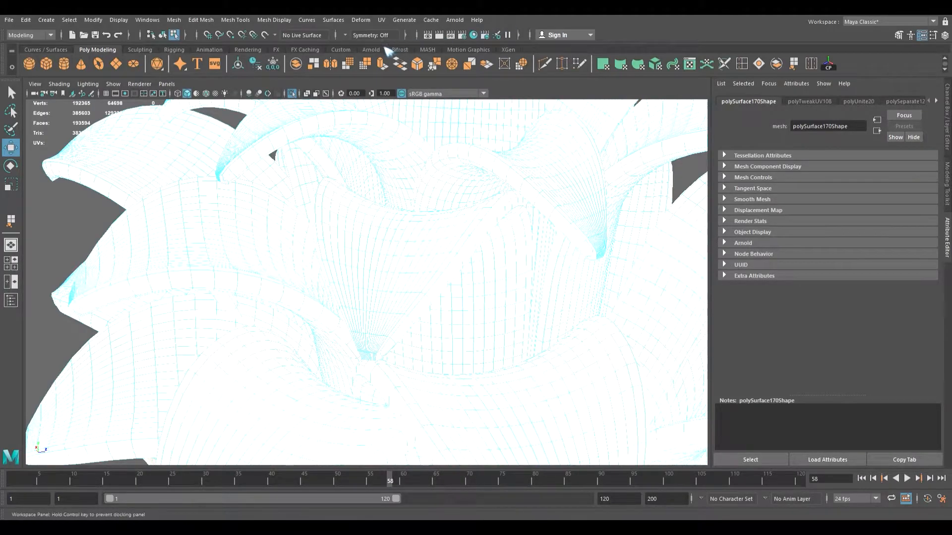
Step: Continue placing UV shells of the crown's outer side leaves and small inner leaf with the Move tool
{"action": "left_click", "coordinate": [760, 503]}
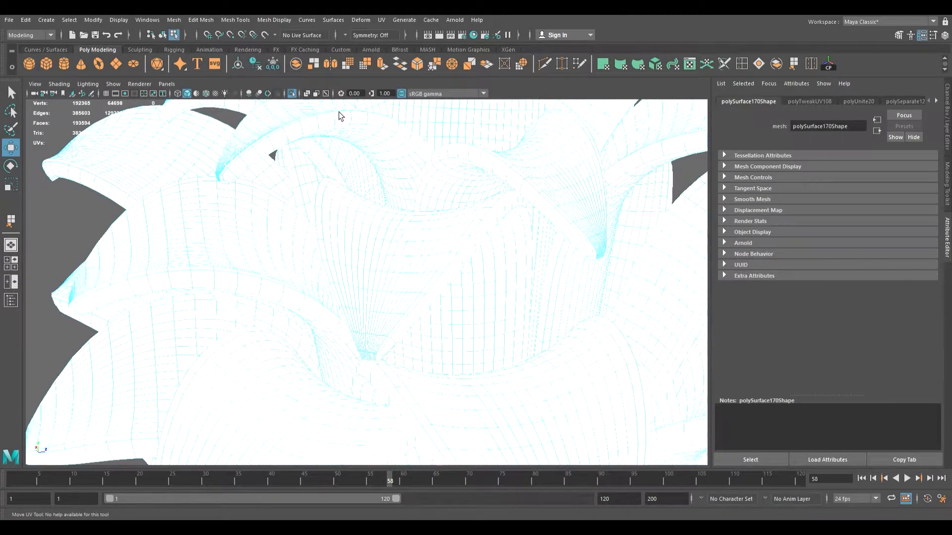
{"action": "key", "text": "w"}
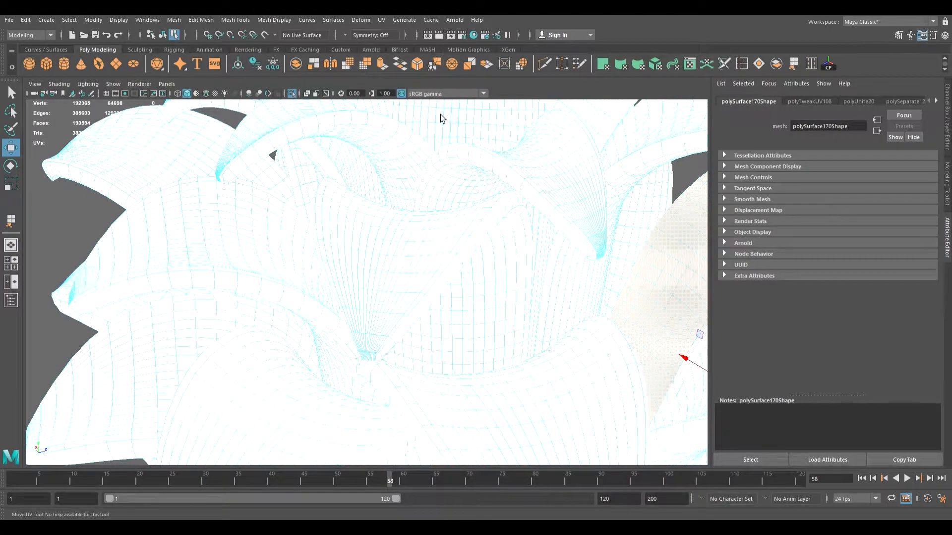
{"action": "left_click", "coordinate": [300, 183]}
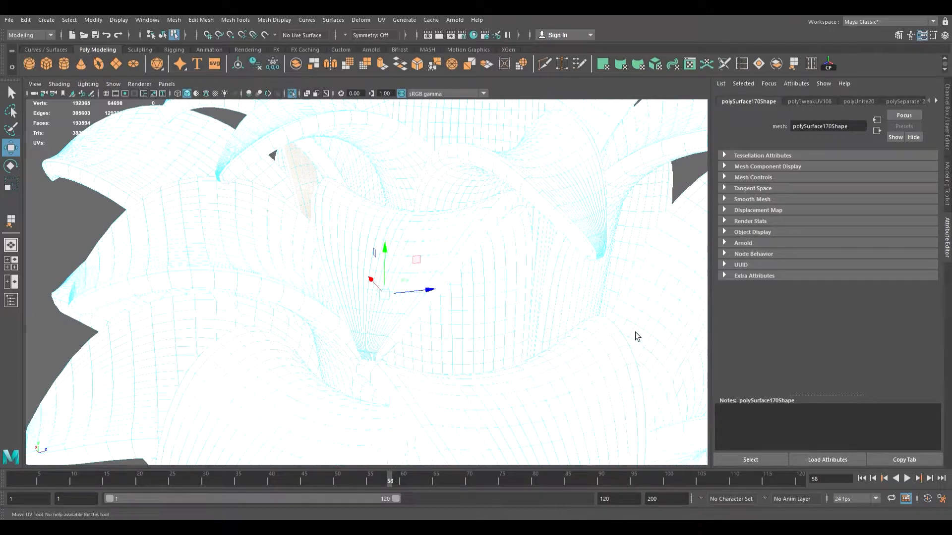
{"action": "left_click", "coordinate": [785, 435]}
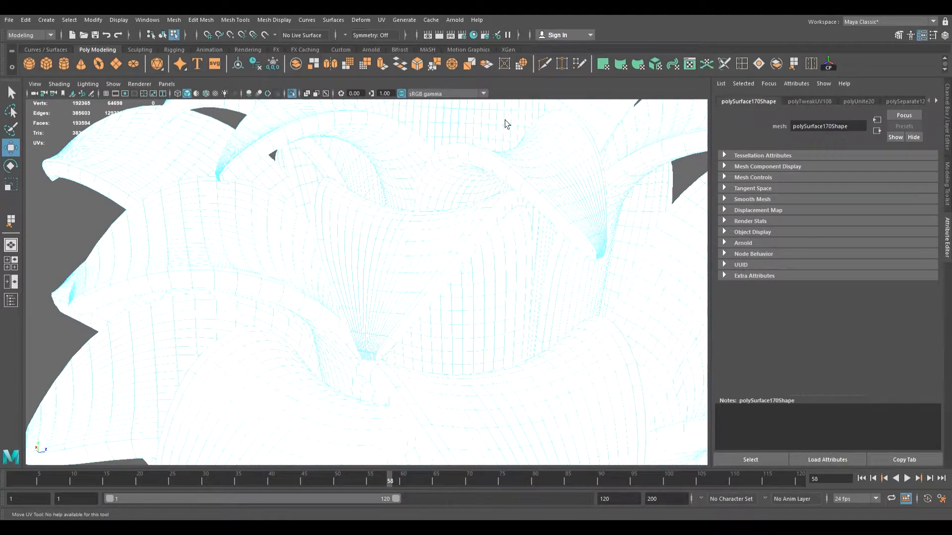
{"action": "key", "text": "w"}
{"action": "double_click", "coordinate": [567, 286]}
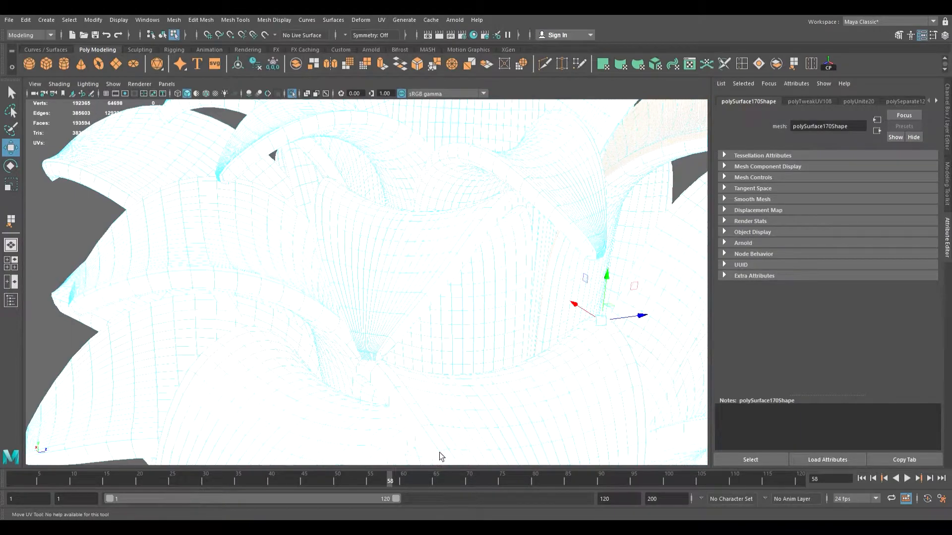
Step: Move the UV shells of the upper inner leaves and the neighbouring right-side leaf individually into place in the UV layout
{"action": "left_click", "coordinate": [655, 259]}
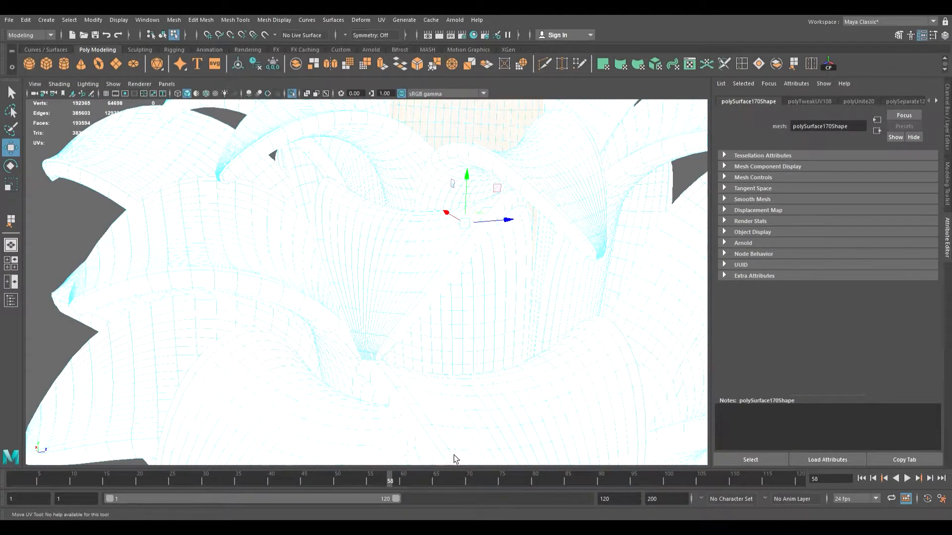
{"action": "left_click", "coordinate": [826, 176]}
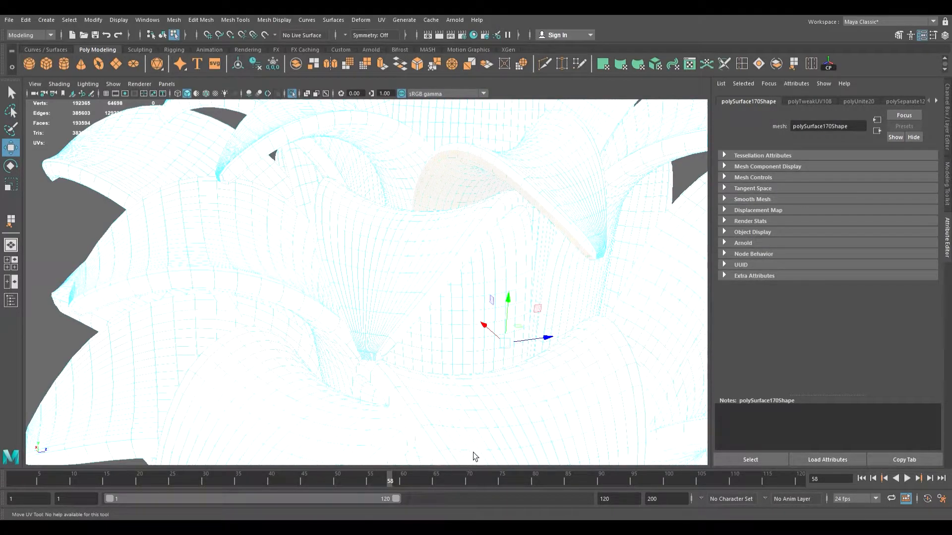
{"action": "left_click", "coordinate": [805, 351]}
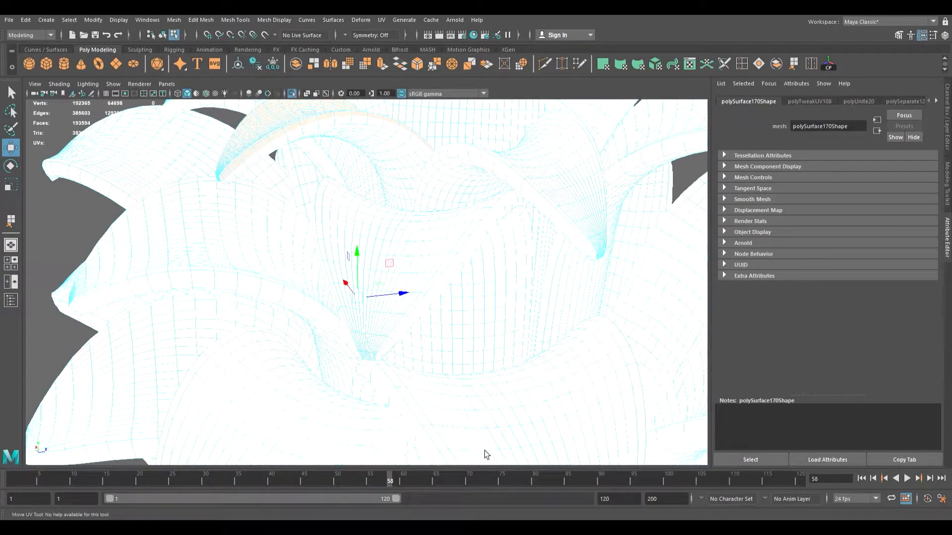
{"action": "left_click", "coordinate": [766, 459]}
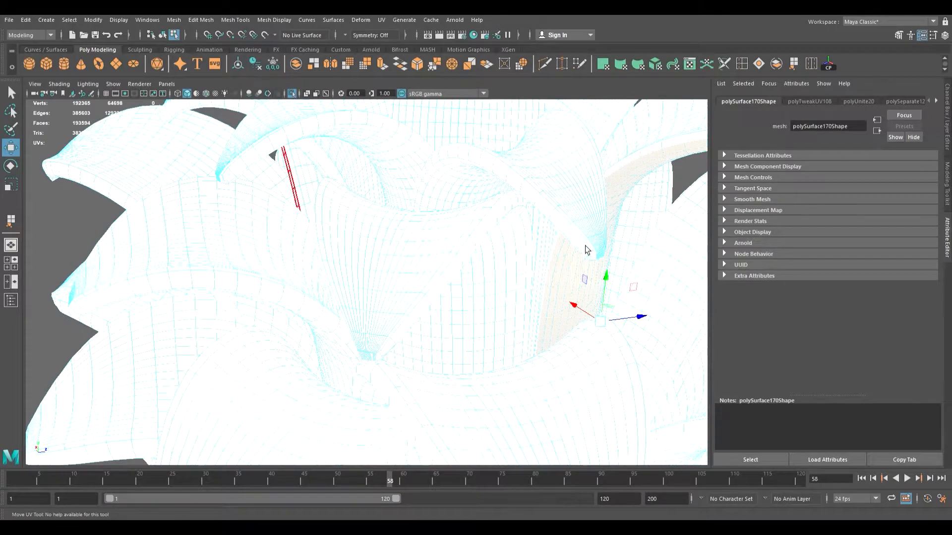
{"action": "left_click", "coordinate": [601, 219]}
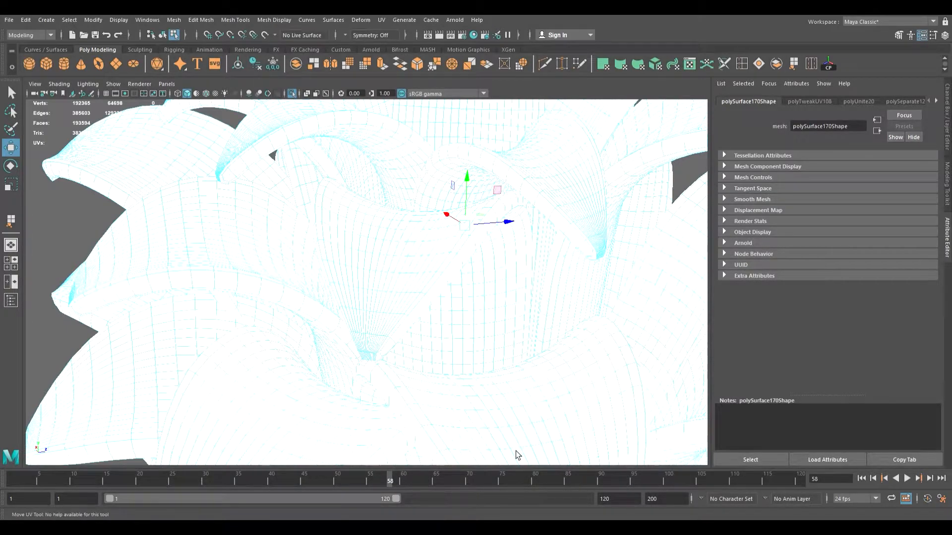
Step: Rotate and reposition the UV shell of the folded leaf at the crown's upper right
{"action": "key", "text": "w"}
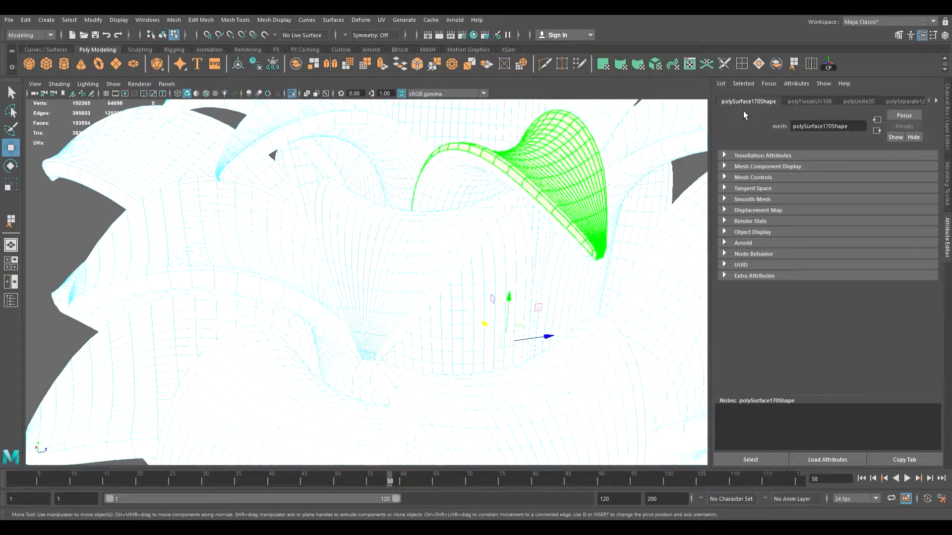
{"action": "key", "text": "e"}
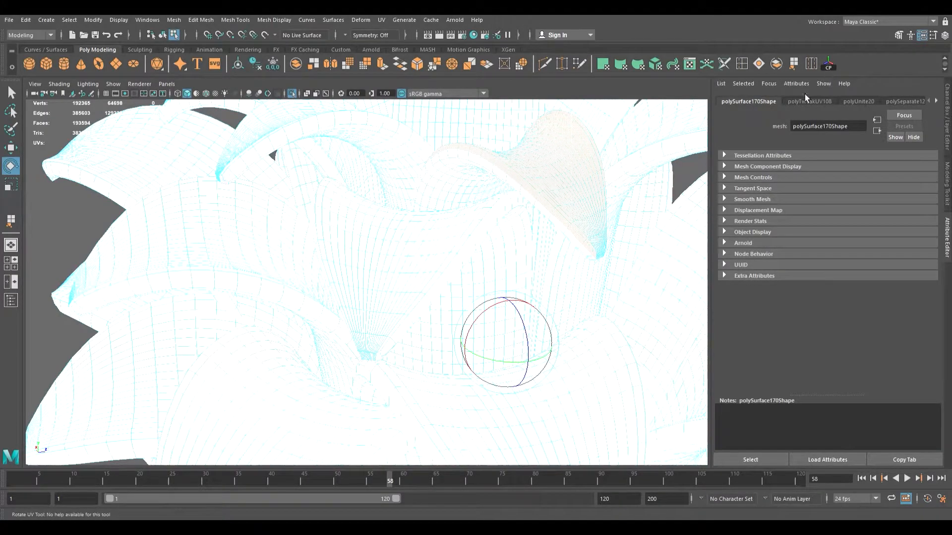
{"action": "key", "text": "w"}
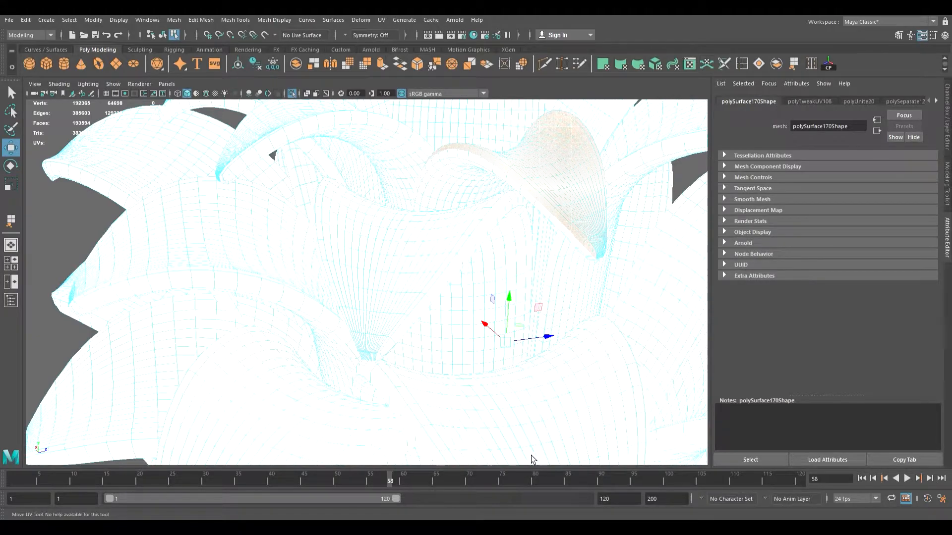
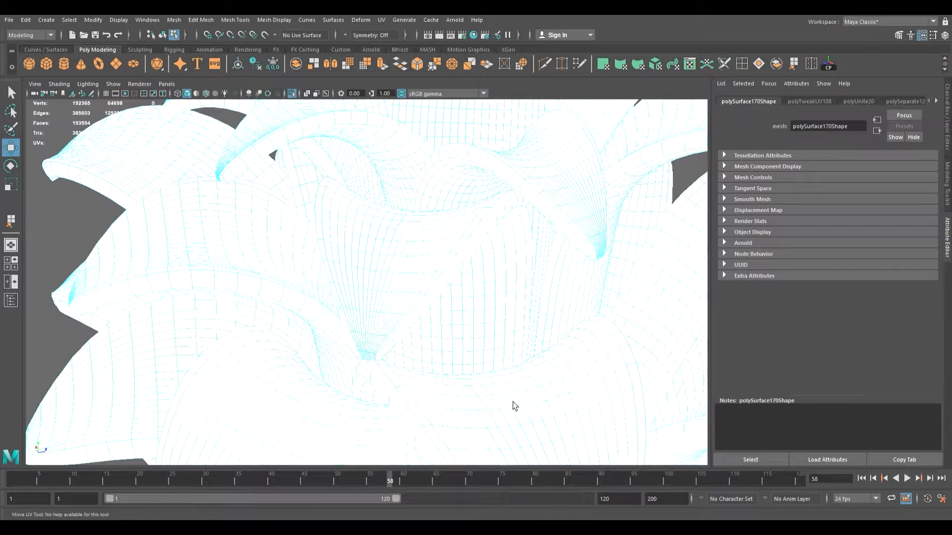
Step: Place the remaining side leaf shells and rotate the central V-shaped leaf's UV shell to match the others' orientation
{"action": "left_click", "coordinate": [564, 417]}
{"action": "left_click", "coordinate": [923, 297]}
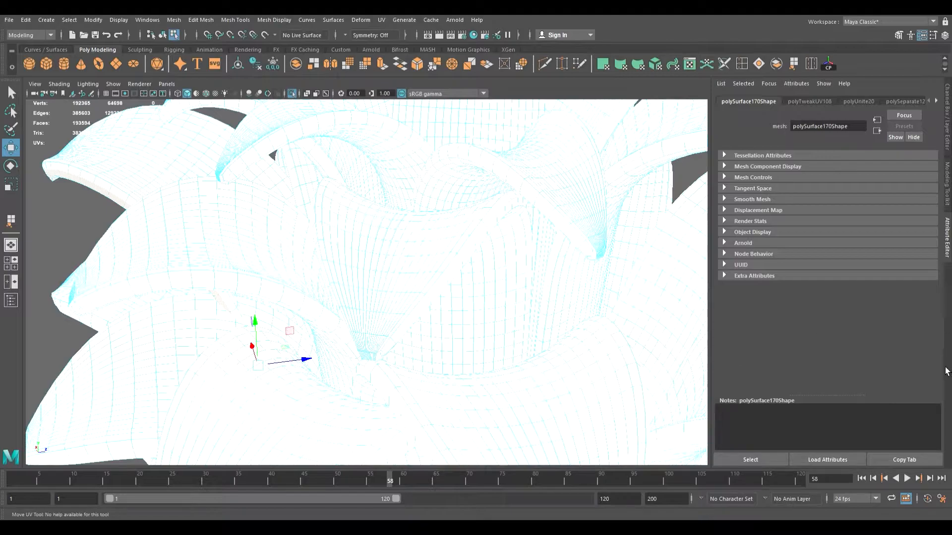
{"action": "left_click", "coordinate": [928, 388]}
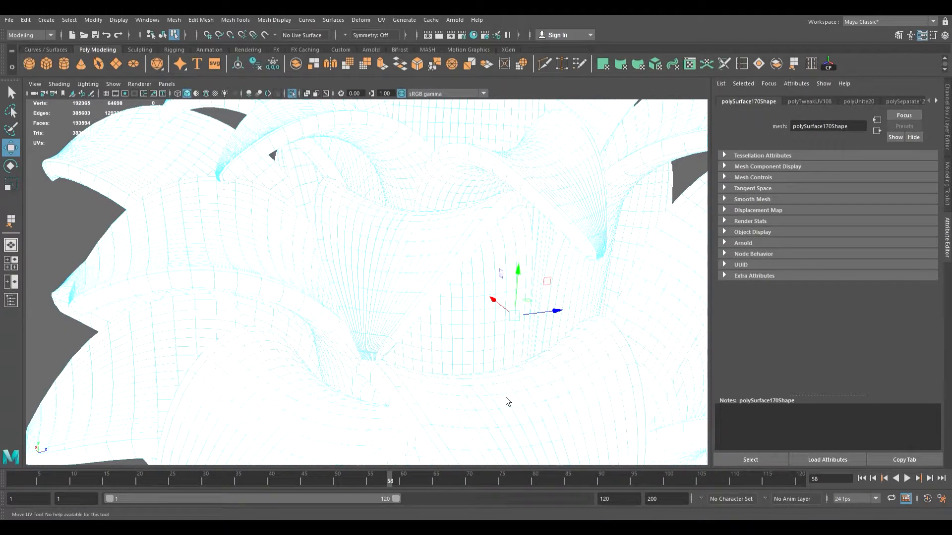
{"action": "left_click", "coordinate": [588, 227]}
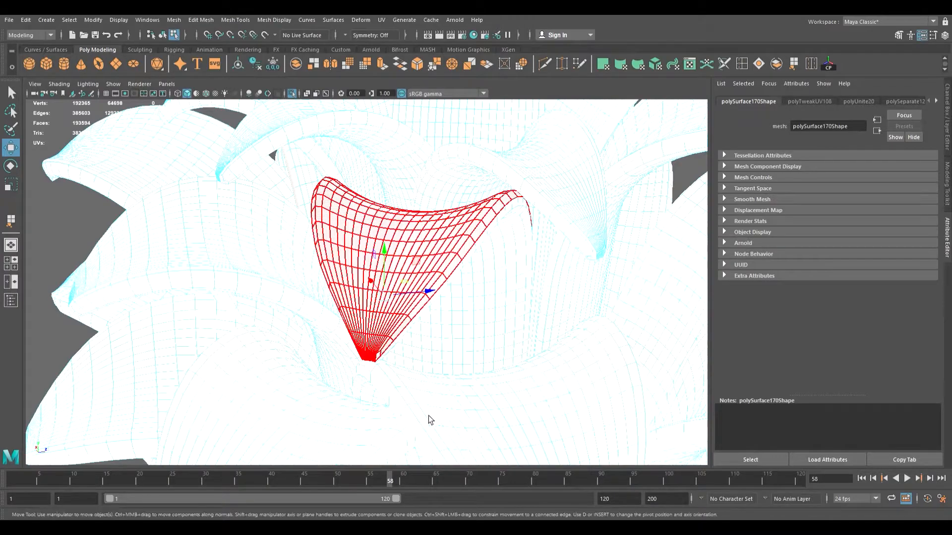
{"action": "key", "text": "e"}
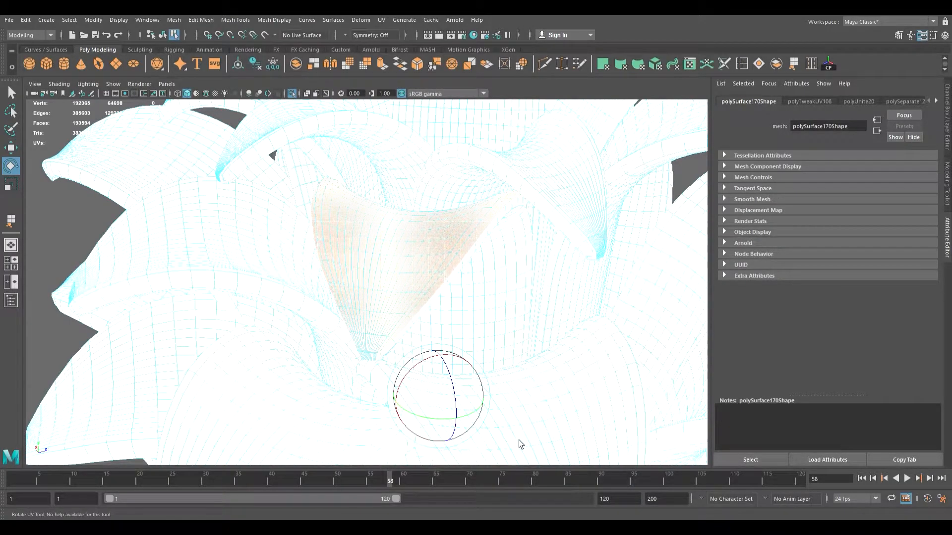
{"action": "key", "text": "w"}
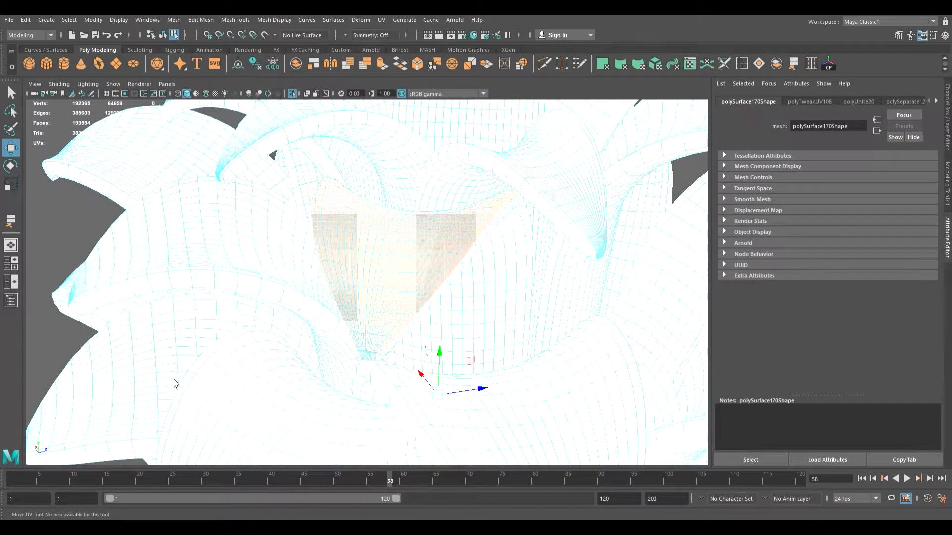
Step: Select the UV shells of the large lower front leaf and its neighbours and position them as a group
{"action": "left_click", "coordinate": [573, 395]}
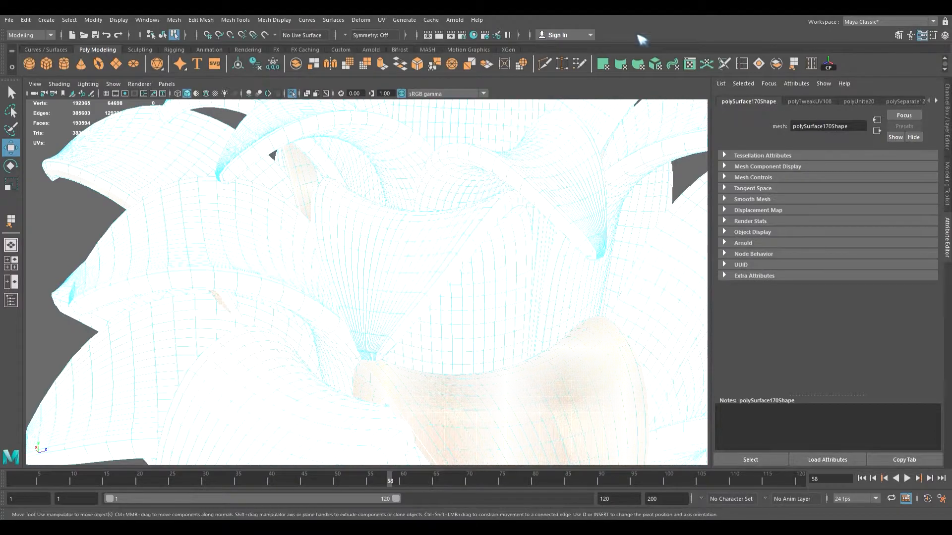
{"action": "left_click", "coordinate": [427, 71]}
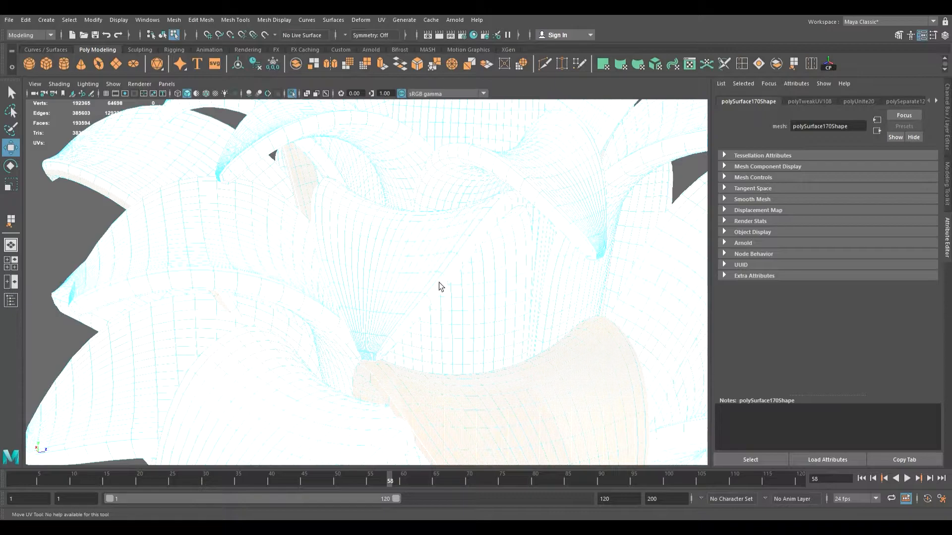
{"action": "left_click", "coordinate": [495, 321]}
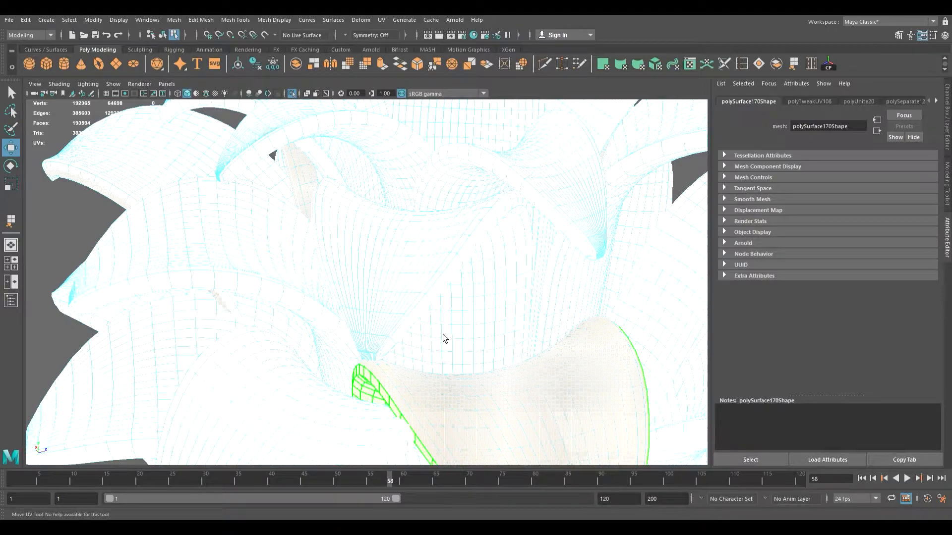
{"action": "left_click", "coordinate": [376, 283]}
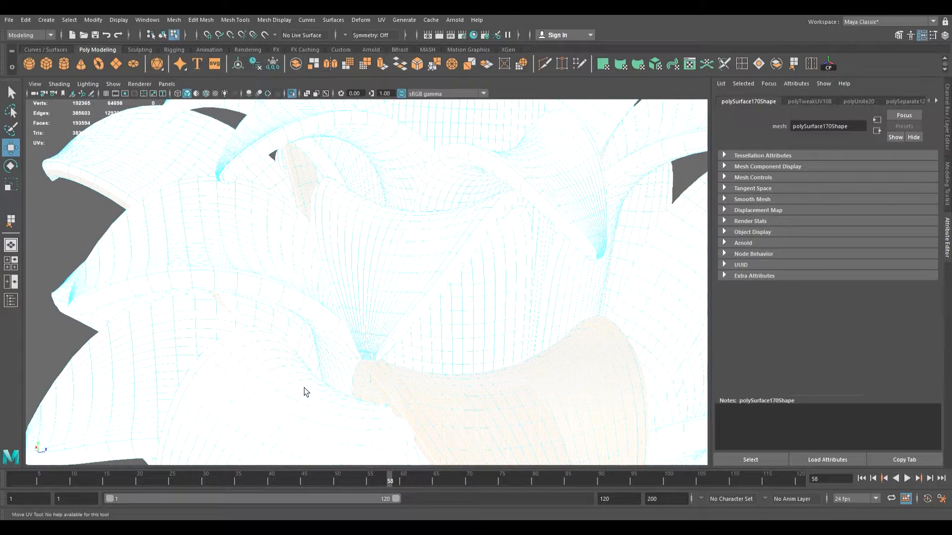
Step: Align the upper-right leaves' UV shells along V to the minimum and adjust the central V-shaped leaf's shell beside them
{"action": "left_click", "coordinate": [756, 477]}
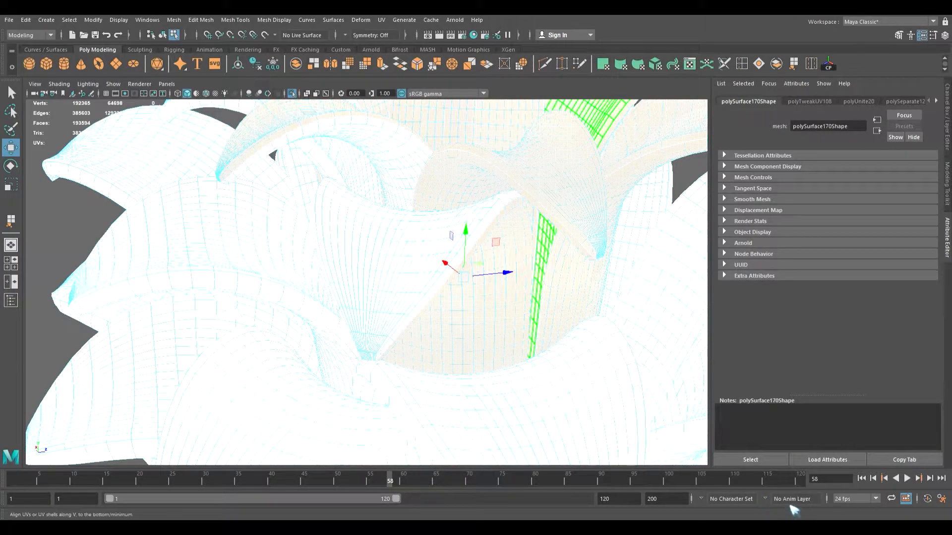
{"action": "left_click", "coordinate": [438, 332]}
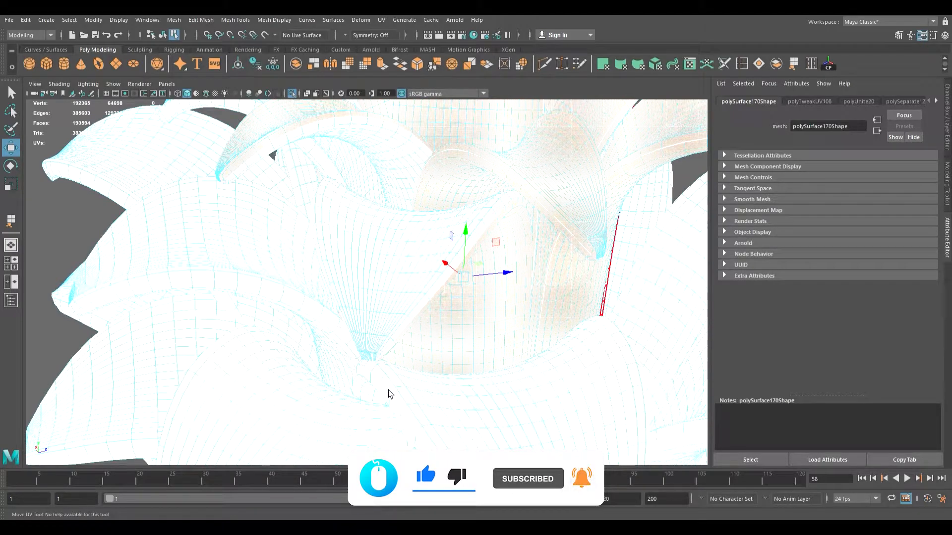
{"action": "left_click", "coordinate": [417, 386]}
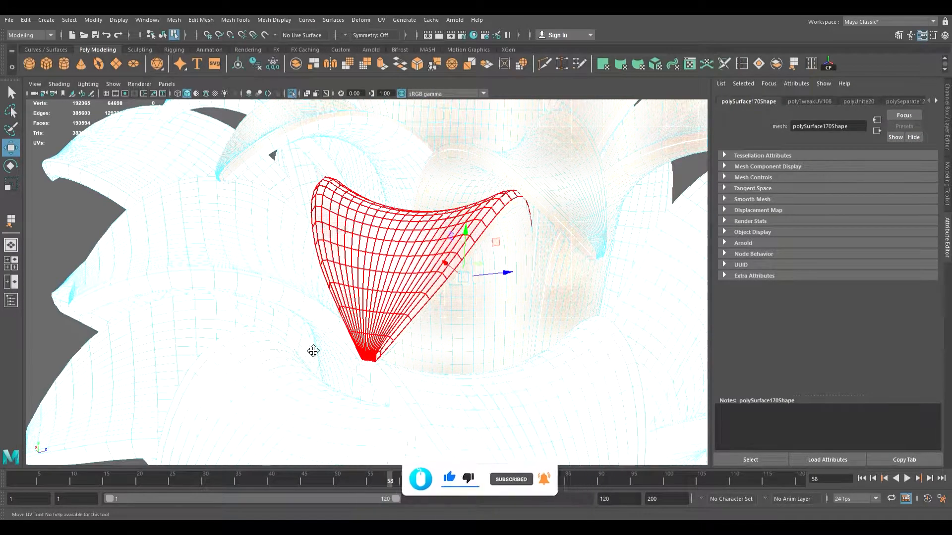
{"action": "left_click", "coordinate": [508, 332]}
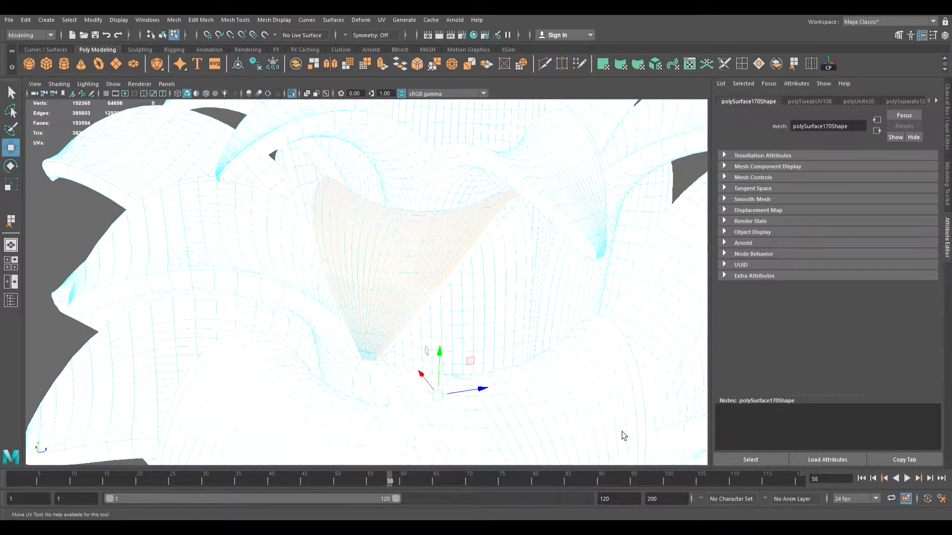
Step: Scale and reposition all of the crown's leaf UV shells together, and clear the selection
{"action": "key", "text": "r"}
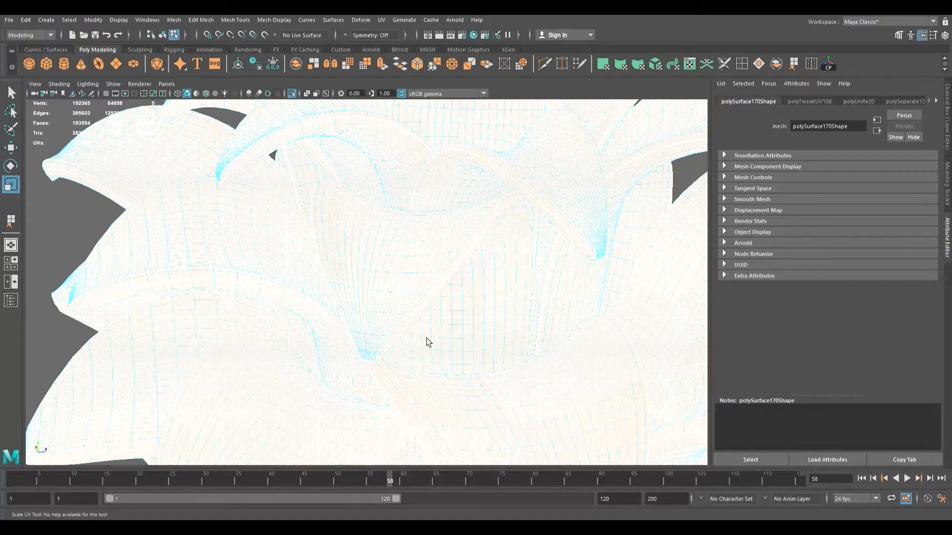
{"action": "key", "text": "w"}
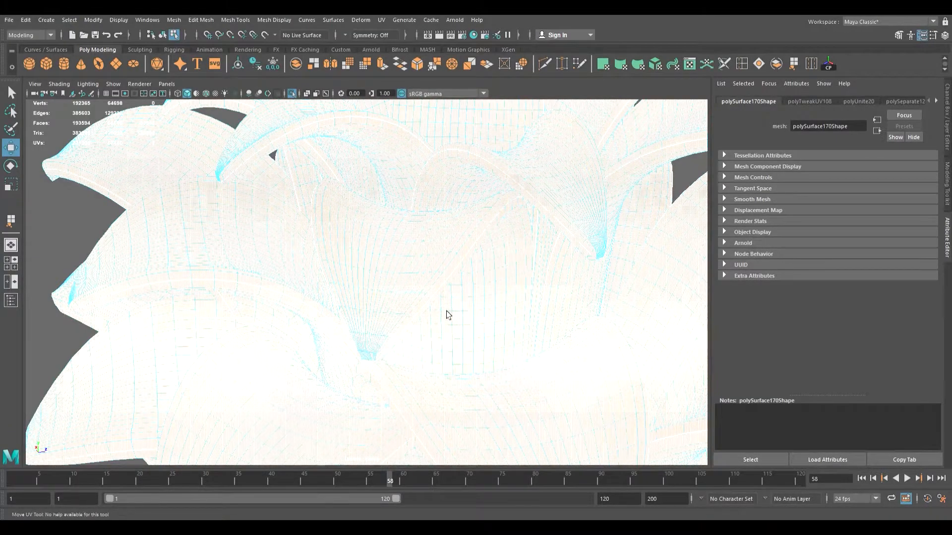
{"action": "left_click", "coordinate": [504, 347]}
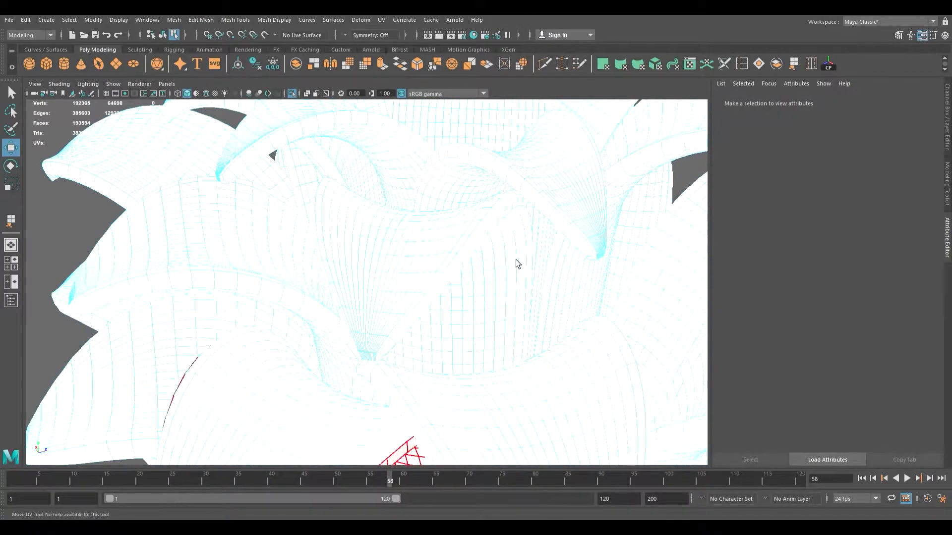
Step: Rearrange the UV shells of the lower front leaf, the right-edge leaf and the outer left leaves one by one
{"action": "left_click", "coordinate": [504, 292]}
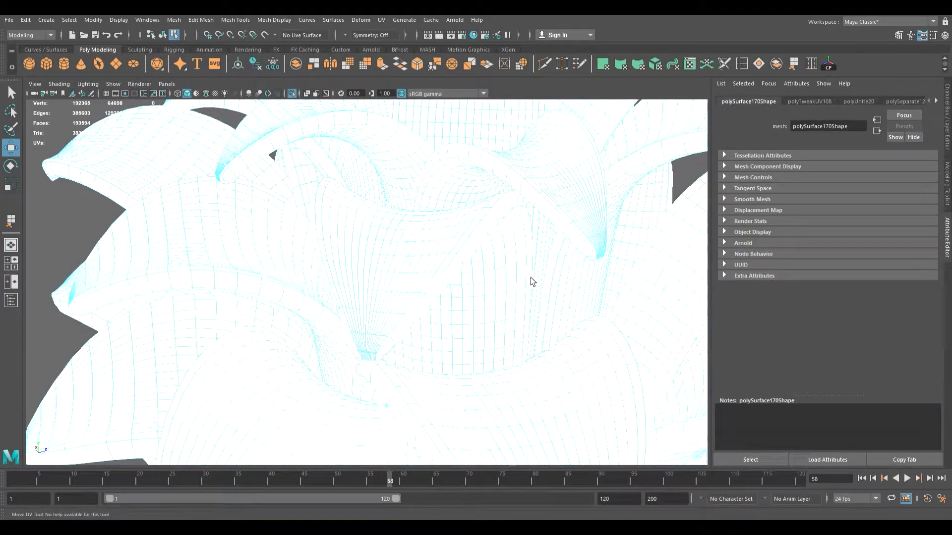
{"action": "left_click", "coordinate": [324, 331]}
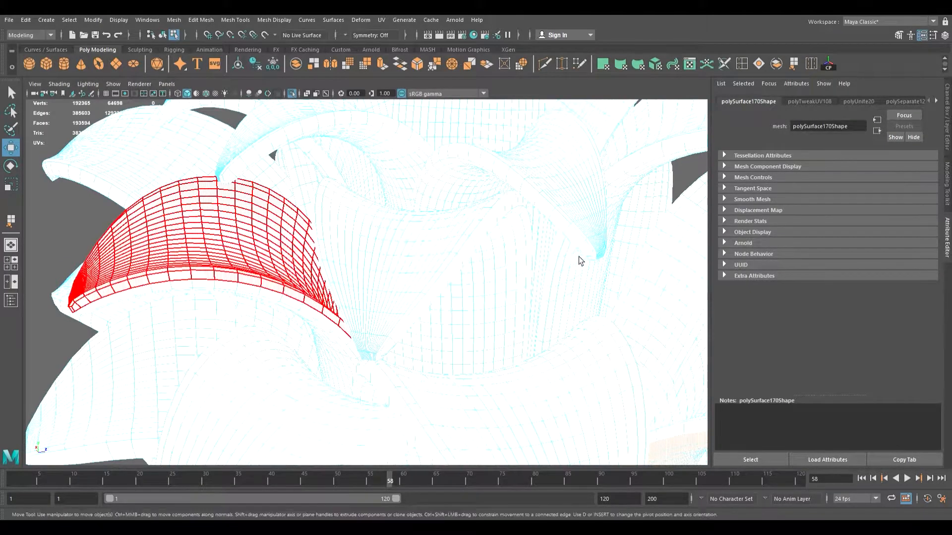
{"action": "left_click", "coordinate": [325, 376]}
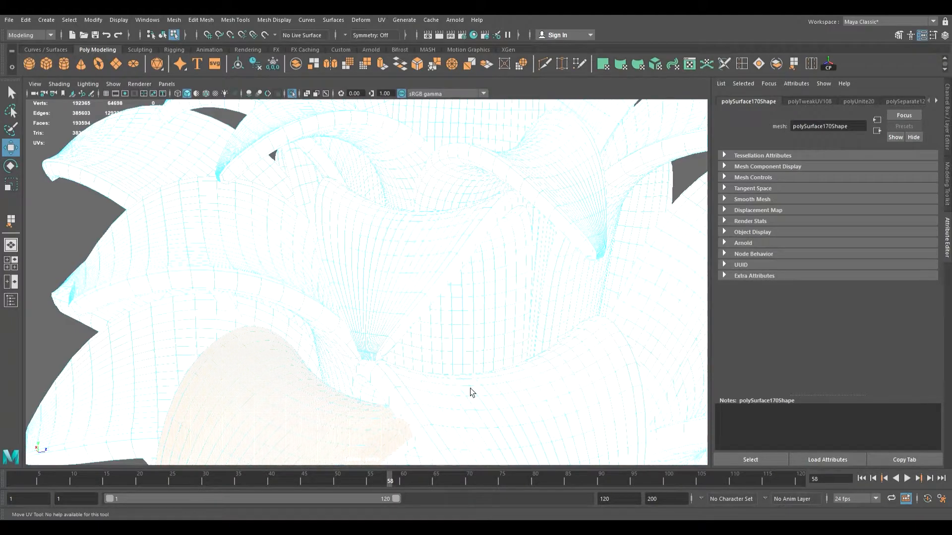
{"action": "left_click", "coordinate": [513, 398]}
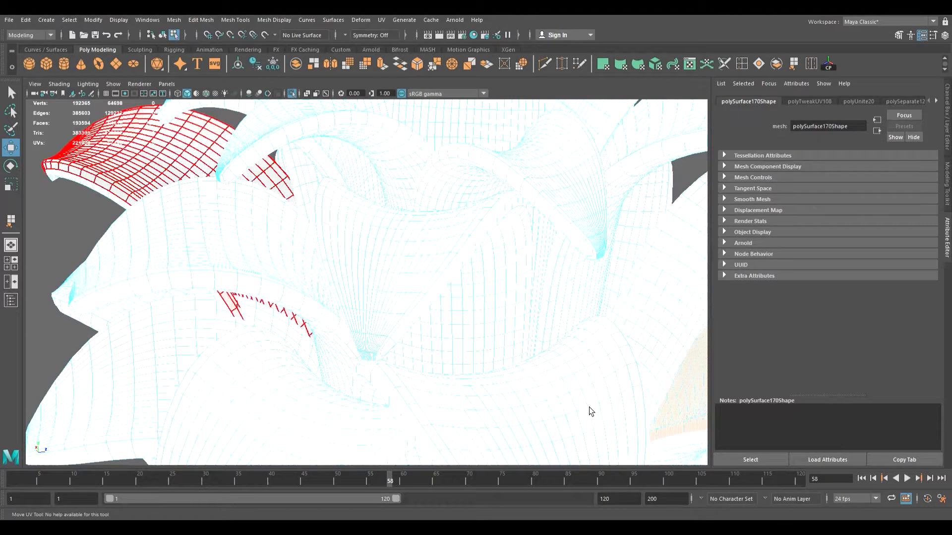
{"action": "key", "text": "w"}
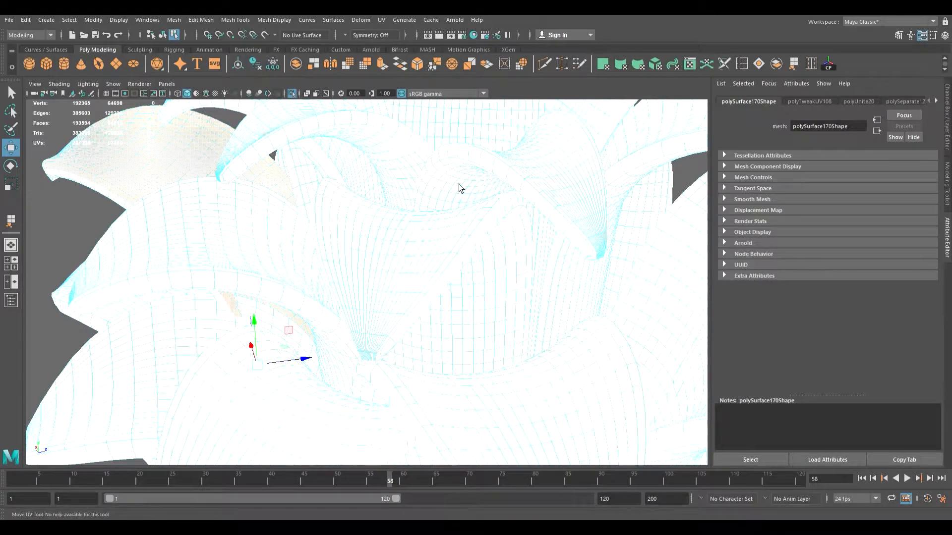
Step: Undo the last shell change, and rotate and reposition the UV shells of the outer upper-left leaf and the adjacent arched leaf
{"action": "key", "text": "ctrl+z"}
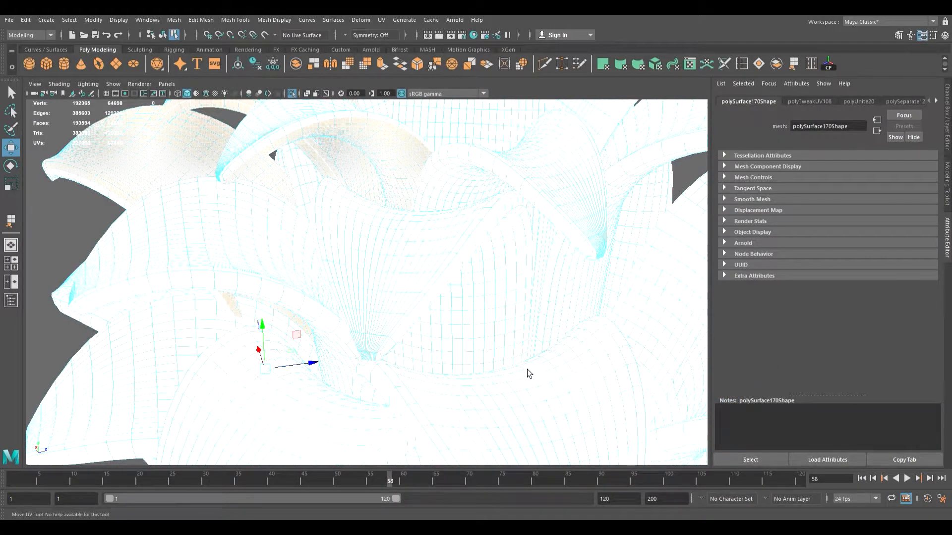
{"action": "left_click", "coordinate": [572, 394]}
{"action": "left_click", "coordinate": [457, 344]}
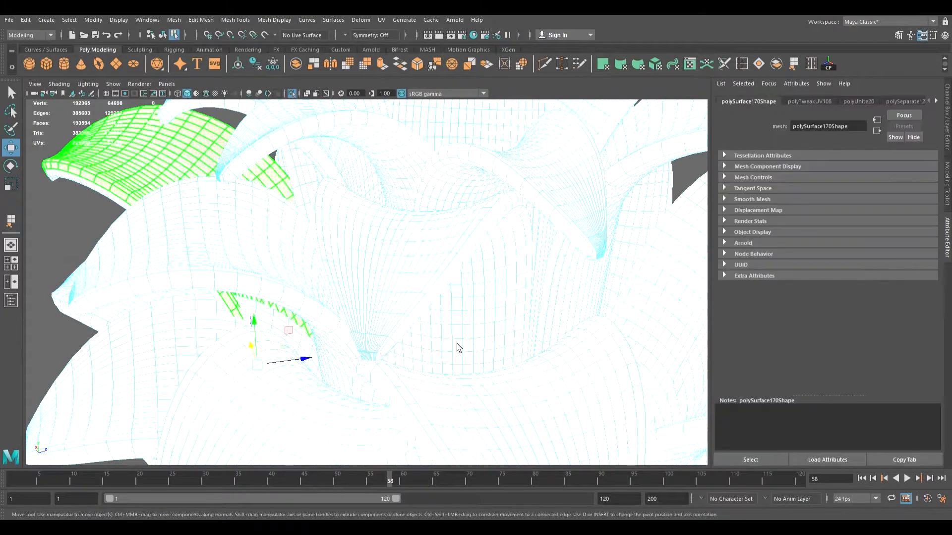
{"action": "key", "text": "e"}
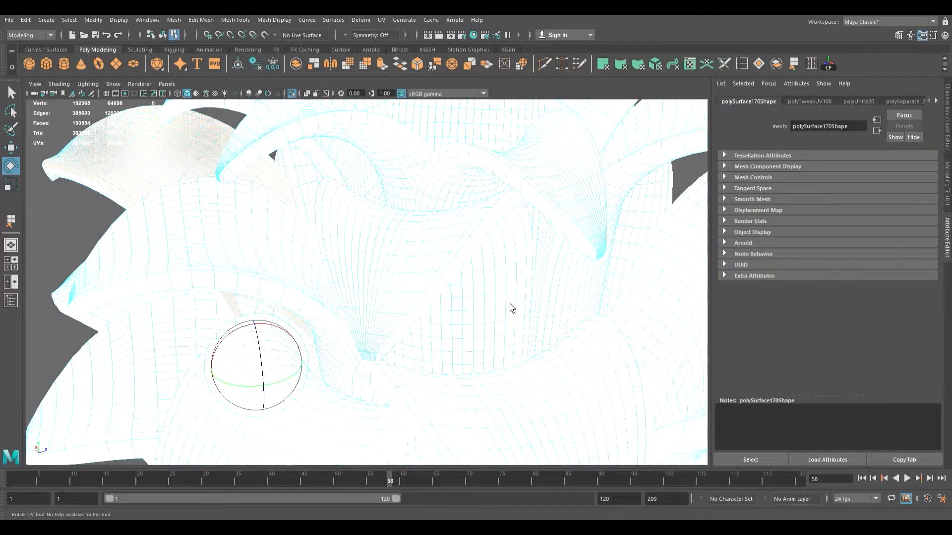
{"action": "key", "text": "w"}
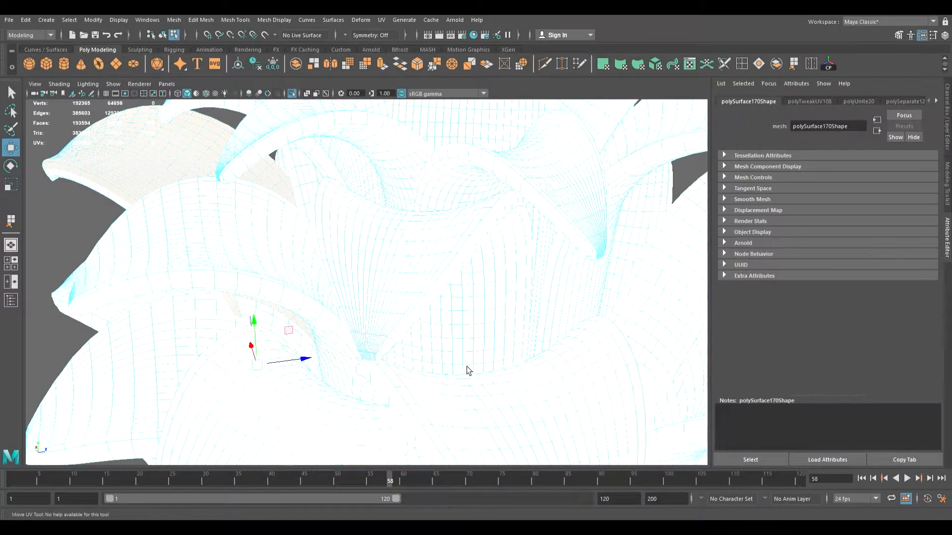
{"action": "left_click", "coordinate": [448, 358]}
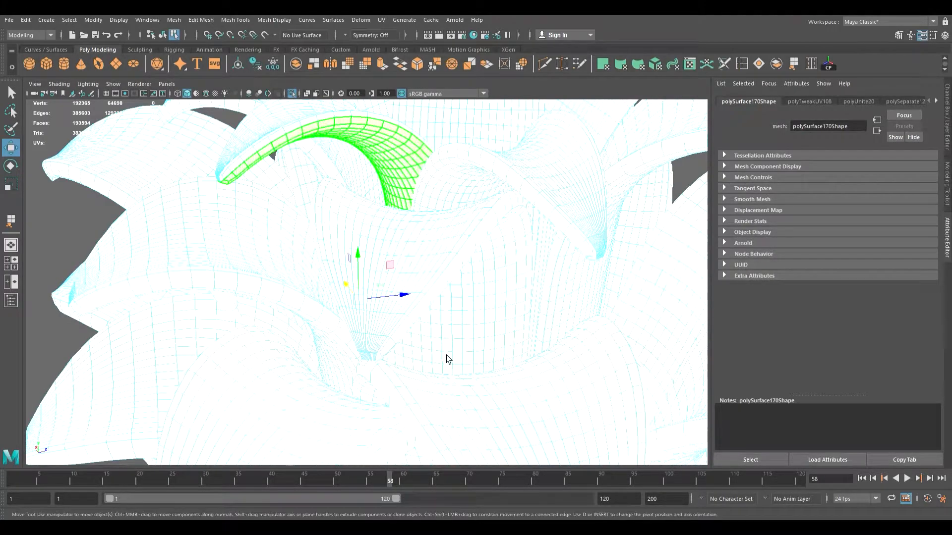
Step: Rearrange the UV shells of the crown's arched leaf and its neighbouring upper leaves, and clear the selection
{"action": "middle_click_drag", "start_coordinate": [463, 357], "coordinate": [395, 357], "text": "alt"}
{"action": "left_click", "coordinate": [519, 342]}
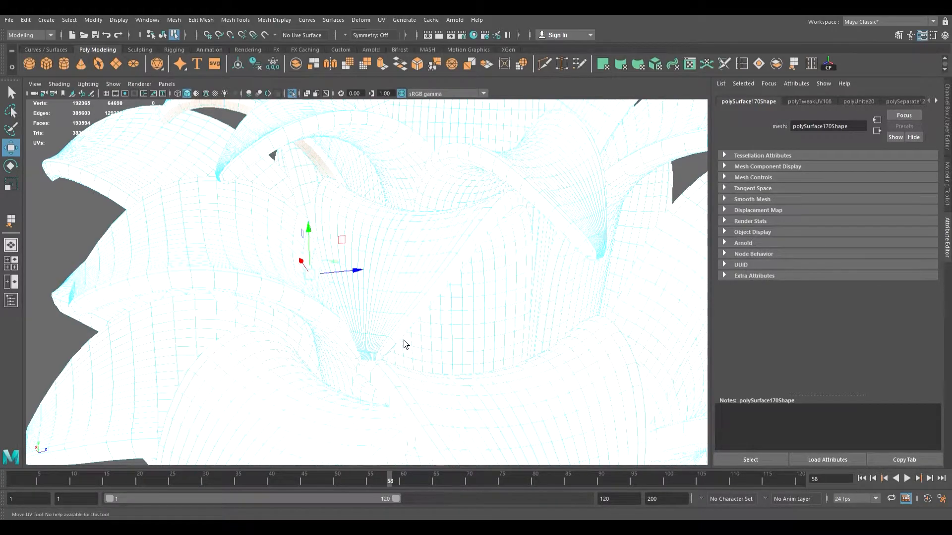
{"action": "left_click", "coordinate": [470, 337]}
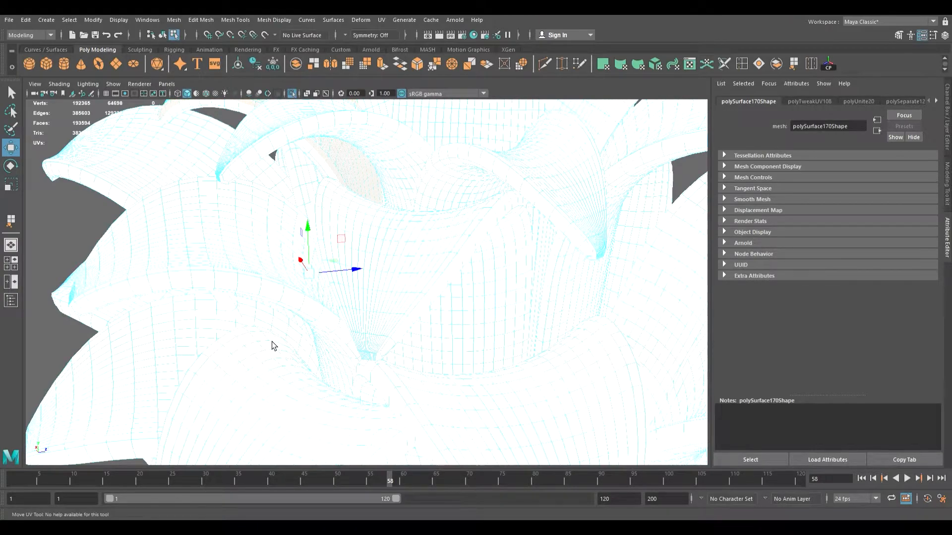
{"action": "left_click", "coordinate": [512, 344]}
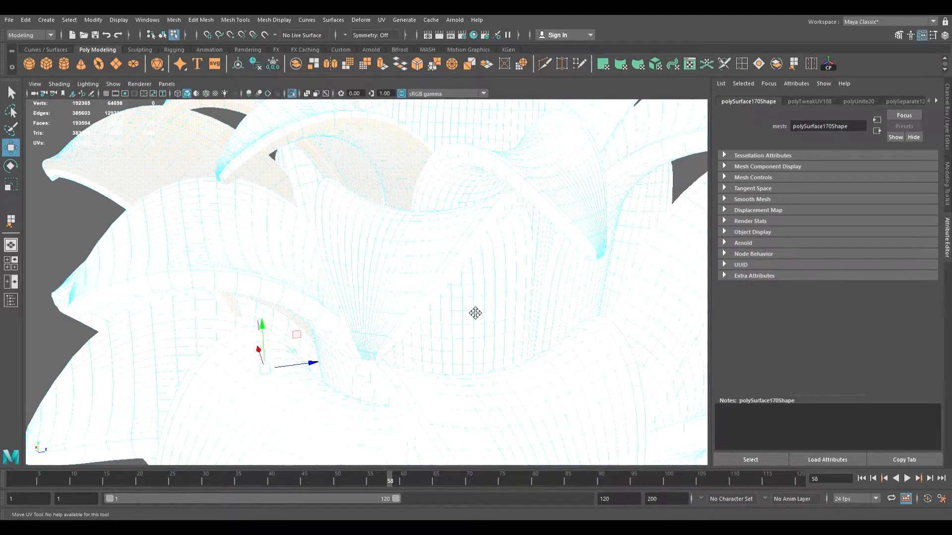
{"action": "left_click", "coordinate": [546, 328]}
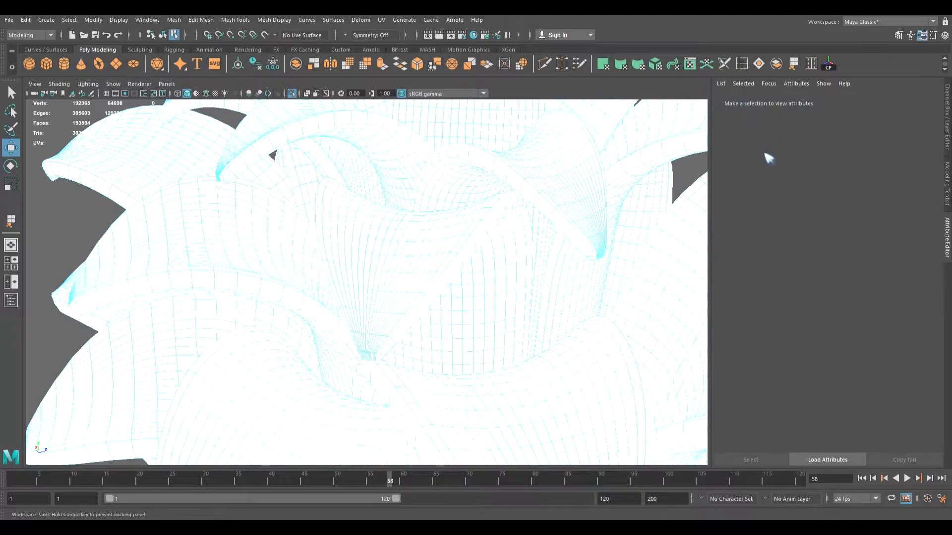
Step: End the crown's isolation to bring back the whole character, and clear the crown selection
{"action": "scroll", "coordinate": [388, 295], "scroll_direction": "down", "scroll_amount": 10}
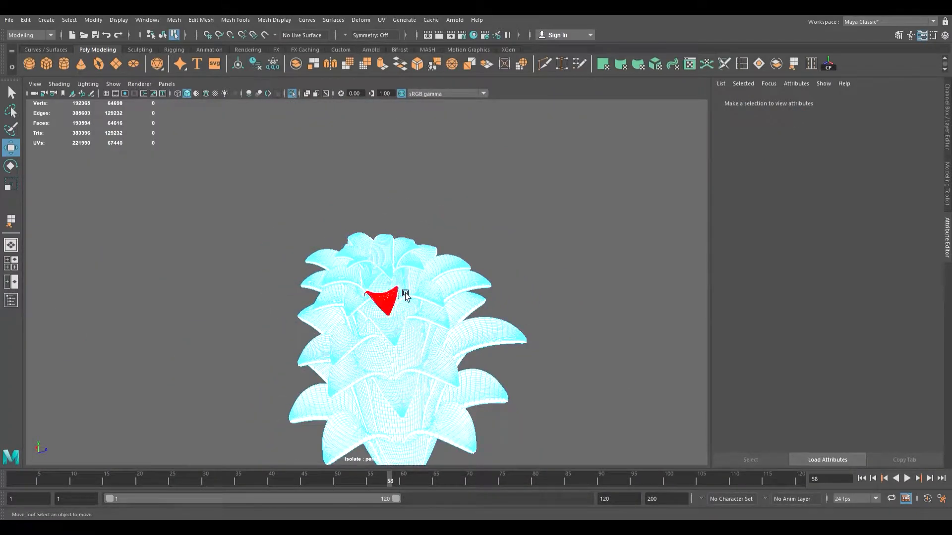
{"action": "left_click_drag", "start_coordinate": [397, 270], "coordinate": [261, 219], "text": "alt"}
{"action": "scroll", "coordinate": [276, 234], "scroll_direction": "down", "scroll_amount": 5}
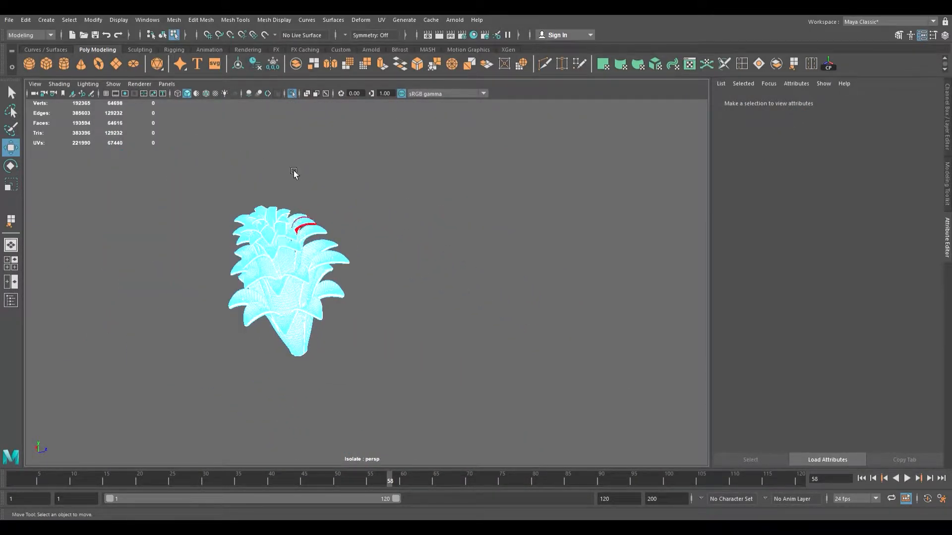
{"action": "left_click", "coordinate": [297, 95]}
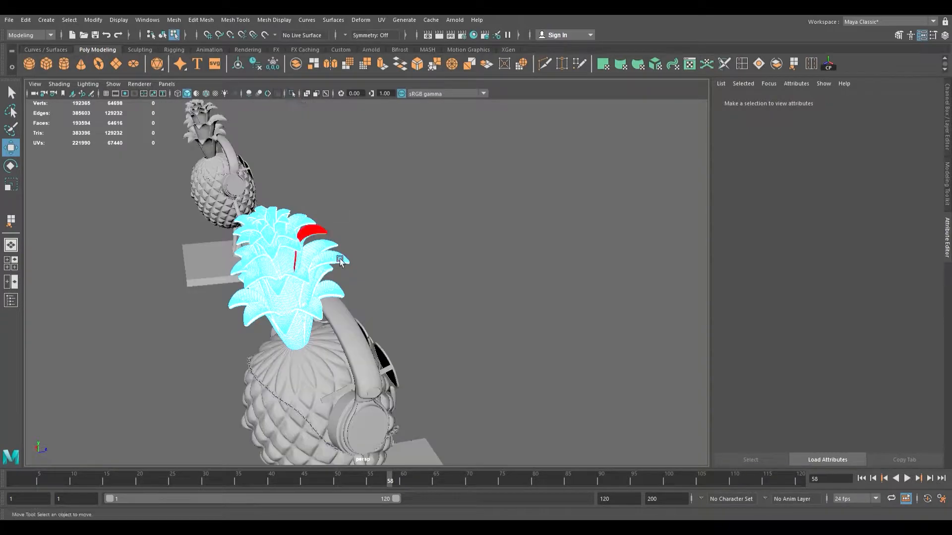
{"action": "left_click_drag", "start_coordinate": [340, 257], "coordinate": [268, 267], "text": "alt"}
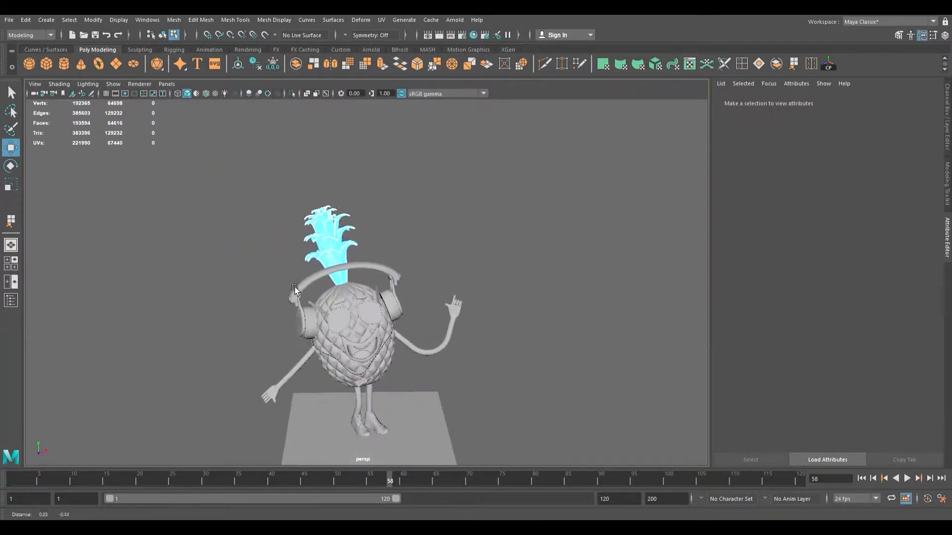
{"action": "middle_click_drag", "start_coordinate": [268, 268], "coordinate": [241, 247], "text": "alt"}
{"action": "left_click_drag", "start_coordinate": [240, 208], "coordinate": [384, 345]}
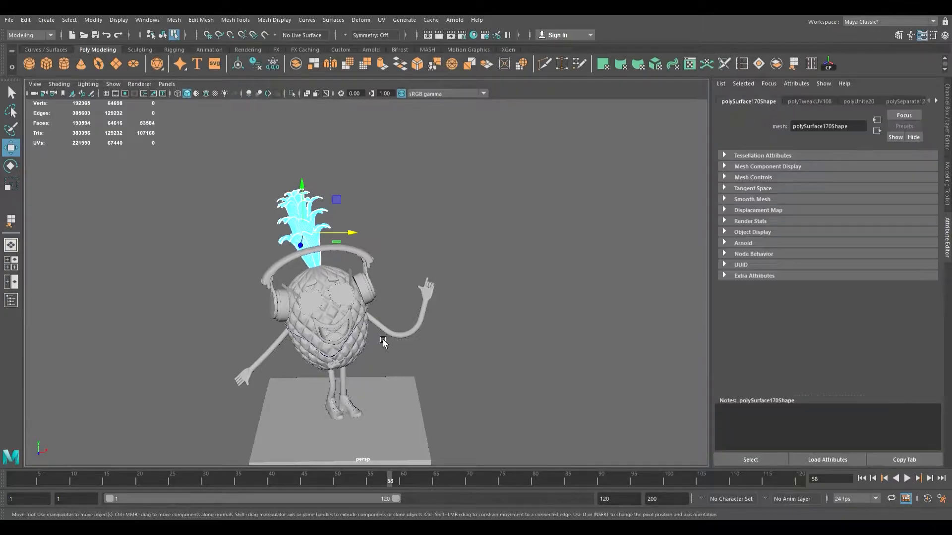
{"action": "left_click", "coordinate": [410, 214]}
Step: Select the shoe on the character's right foot and examine the character's body, headphones, necklace and crown from several angles
{"action": "scroll", "coordinate": [357, 210], "scroll_direction": "up", "scroll_amount": 6}
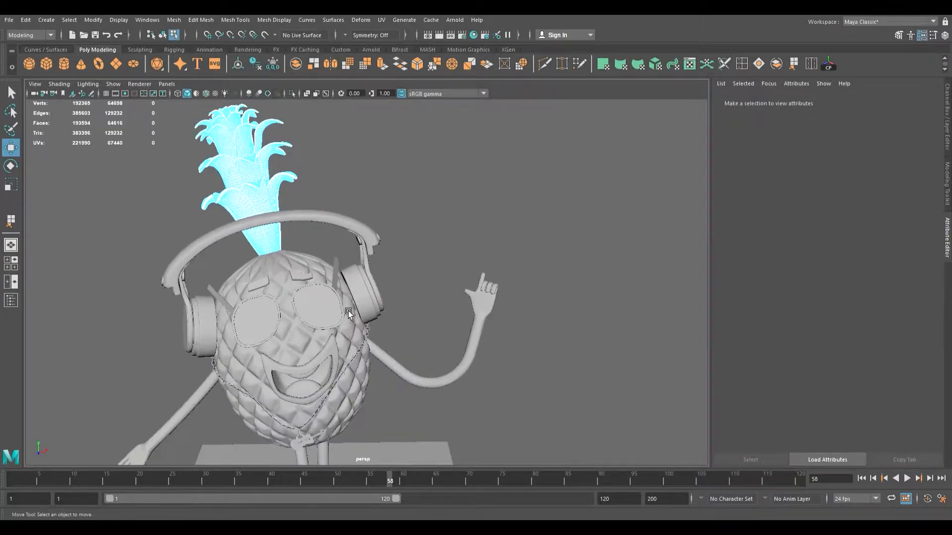
{"action": "middle_click_drag", "start_coordinate": [357, 211], "coordinate": [360, 191], "text": "alt"}
{"action": "middle_click_drag", "start_coordinate": [386, 324], "coordinate": [377, 229], "text": "alt"}
{"action": "left_click_drag", "start_coordinate": [377, 229], "coordinate": [344, 208], "text": "alt"}
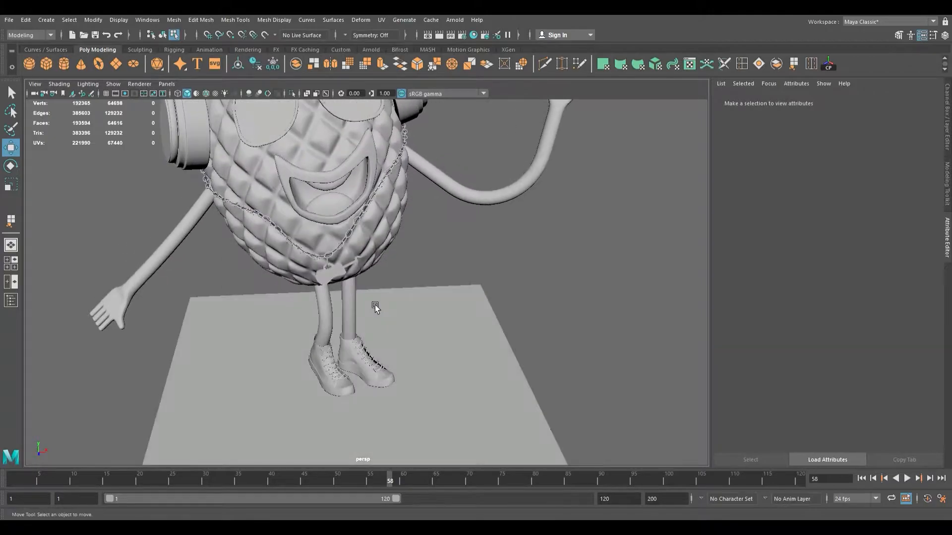
{"action": "left_click", "coordinate": [304, 281]}
{"action": "scroll", "coordinate": [304, 281], "scroll_direction": "up", "scroll_amount": 5}
{"action": "left_click_drag", "start_coordinate": [304, 280], "coordinate": [325, 278], "text": "alt"}
{"action": "scroll", "coordinate": [323, 277], "scroll_direction": "down", "scroll_amount": 10}
{"action": "scroll", "coordinate": [323, 276], "scroll_direction": "up", "scroll_amount": 6}
{"action": "middle_click_drag", "start_coordinate": [327, 114], "coordinate": [318, 240], "text": "alt"}
{"action": "scroll", "coordinate": [318, 240], "scroll_direction": "up", "scroll_amount": 5}
{"action": "left_click_drag", "start_coordinate": [289, 191], "coordinate": [353, 198], "text": "alt"}
{"action": "middle_click_drag", "start_coordinate": [353, 198], "coordinate": [364, 322], "text": "alt"}
{"action": "scroll", "coordinate": [364, 322], "scroll_direction": "up", "scroll_amount": 3}
{"action": "left_click_drag", "start_coordinate": [337, 310], "coordinate": [357, 310], "text": "alt"}
{"action": "scroll", "coordinate": [357, 308], "scroll_direction": "down", "scroll_amount": 6}
{"action": "middle_click_drag", "start_coordinate": [357, 308], "coordinate": [370, 231], "text": "alt"}
{"action": "left_click_drag", "start_coordinate": [369, 230], "coordinate": [334, 222], "text": "alt"}
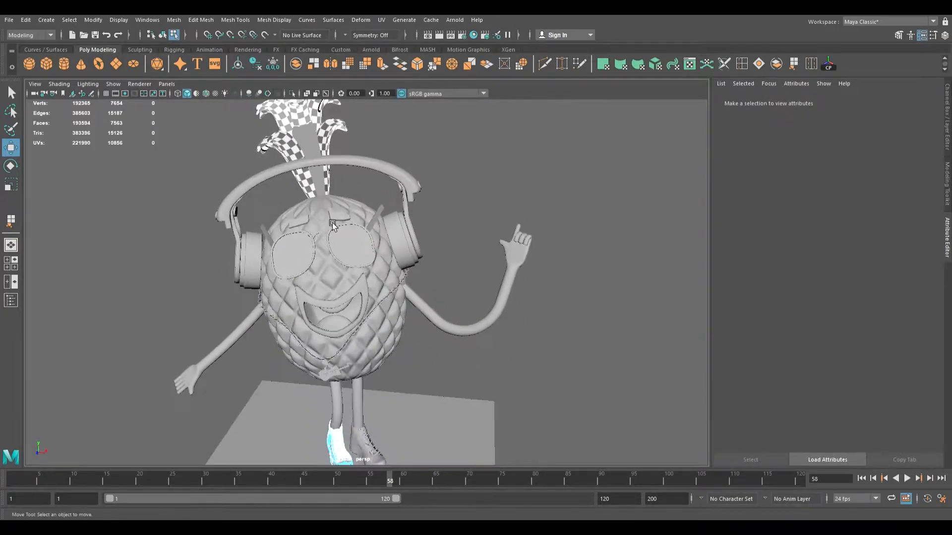
{"action": "middle_click_drag", "start_coordinate": [334, 221], "coordinate": [345, 293], "text": "alt"}
Step: Reselect the leaf crown, keep it in smooth shaded display, and switch it to object mode
{"action": "left_click", "coordinate": [321, 230]}
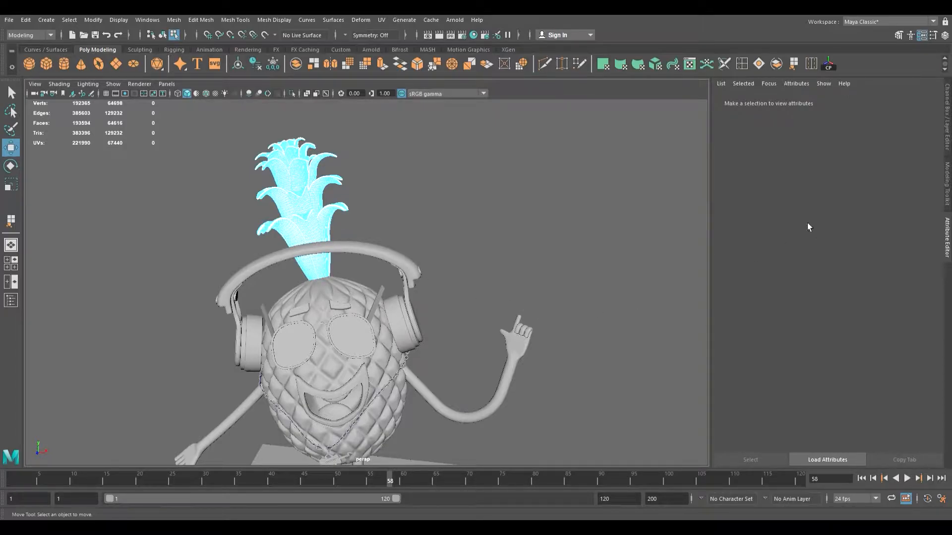
{"action": "left_click", "coordinate": [772, 177]}
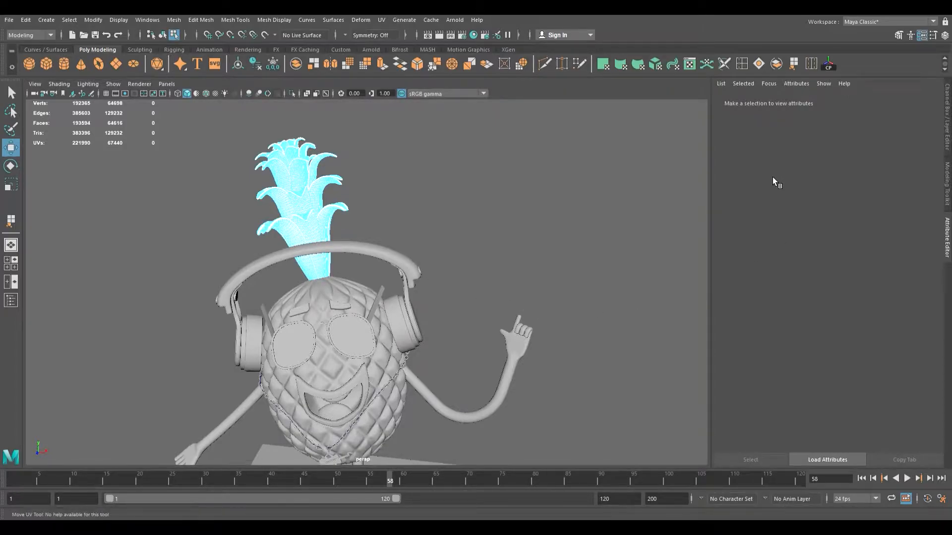
{"action": "mouse_move", "coordinate": [349, 219]}
{"action": "left_mouse_down", "text": "alt"}
{"action": "mouse_move", "coordinate": [394, 216]}
{"action": "mouse_move", "coordinate": [341, 212]}
{"action": "left_mouse_up", "text": "alt"}
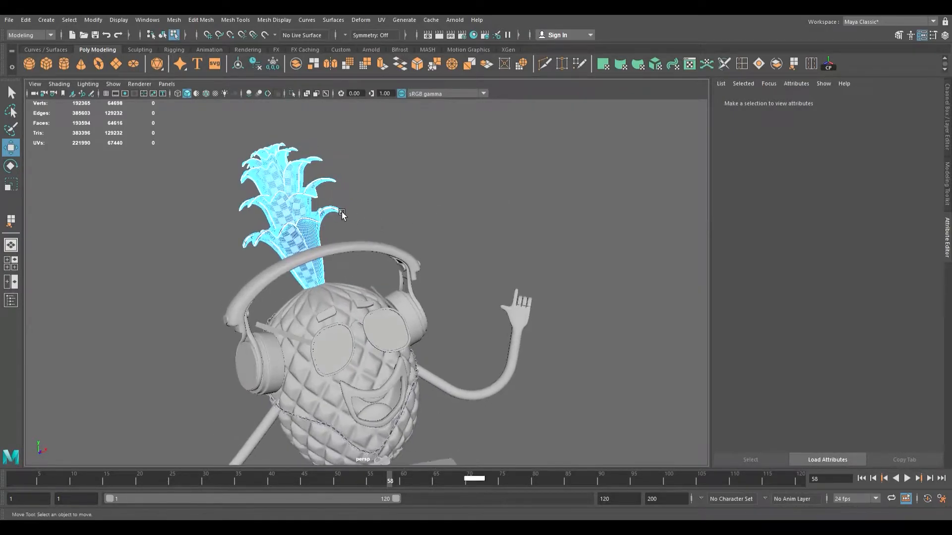
{"action": "key", "text": "4"}
{"action": "left_click", "coordinate": [188, 95]}
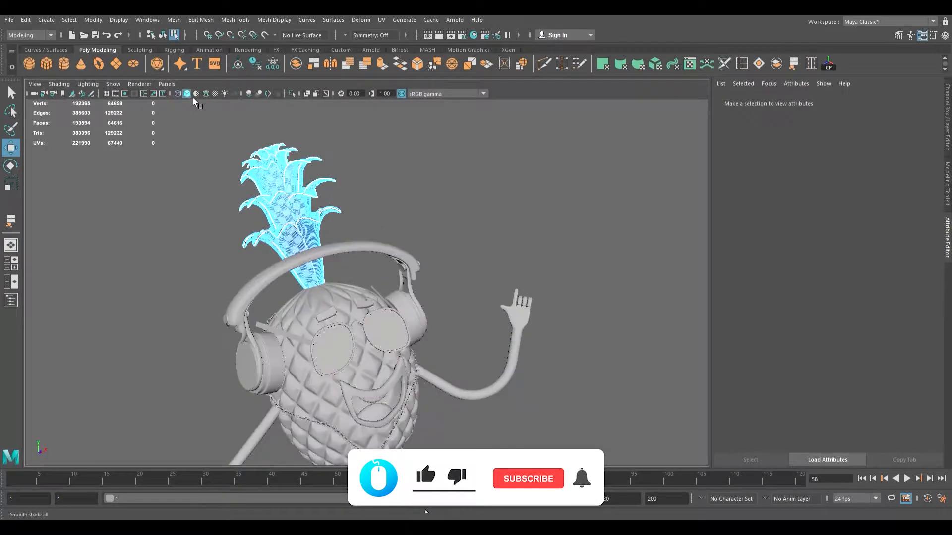
{"action": "key", "text": "F8"}
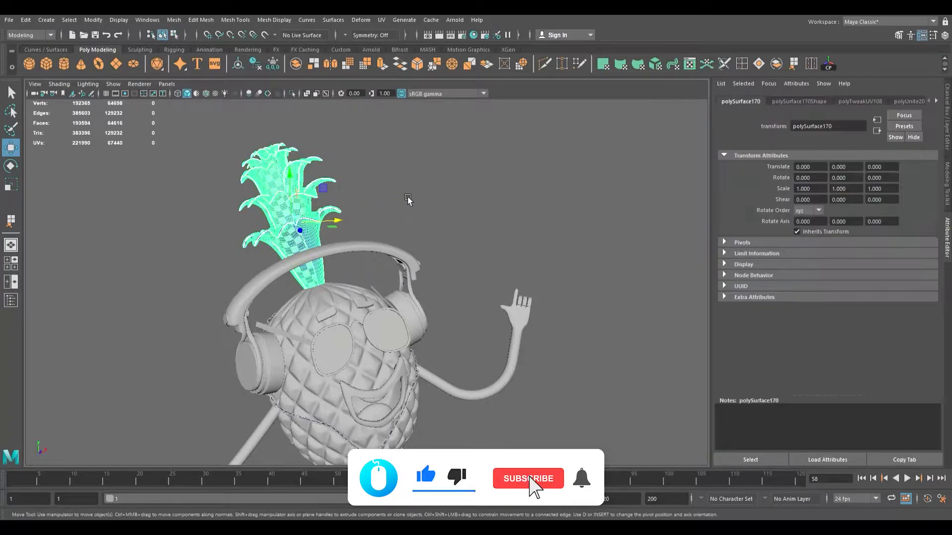
{"action": "left_click", "coordinate": [406, 196]}
{"action": "left_click", "coordinate": [298, 238]}
Step: Return the crown to UV shell selection at its lower leaves, just above the headband
{"action": "scroll", "coordinate": [370, 249], "scroll_direction": "up", "scroll_amount": 3}
{"action": "left_click_drag", "start_coordinate": [366, 248], "coordinate": [342, 257], "text": "alt"}
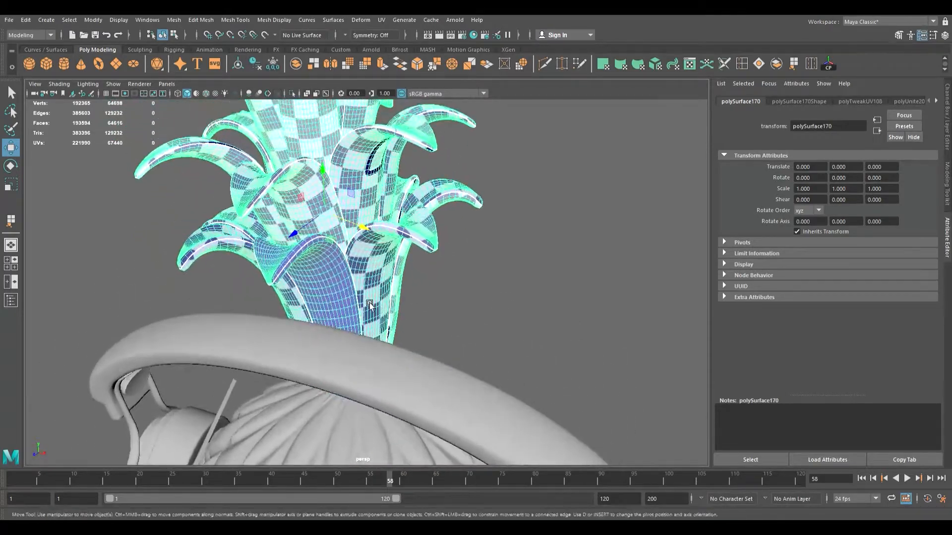
{"action": "scroll", "coordinate": [351, 296], "scroll_direction": "up", "scroll_amount": 3}
{"action": "key", "text": "F8"}
{"action": "left_click", "coordinate": [593, 291]}
{"action": "key", "text": "w"}
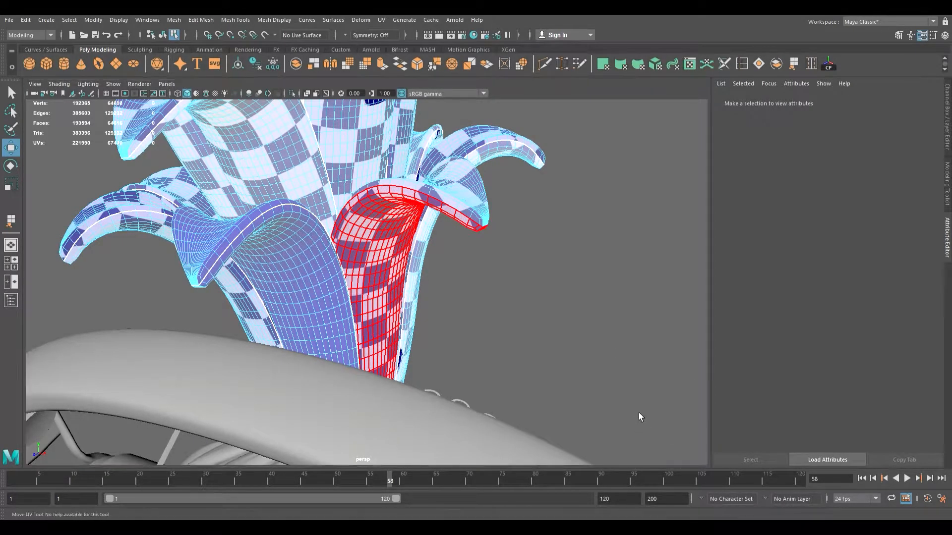
Step: Select and check the inner and outer UV shells of the lower leaf that lacks the checker pattern
{"action": "key", "text": "F8"}
{"action": "left_click_drag", "start_coordinate": [315, 256], "coordinate": [397, 223], "text": "alt"}
{"action": "left_click", "coordinate": [282, 265]}
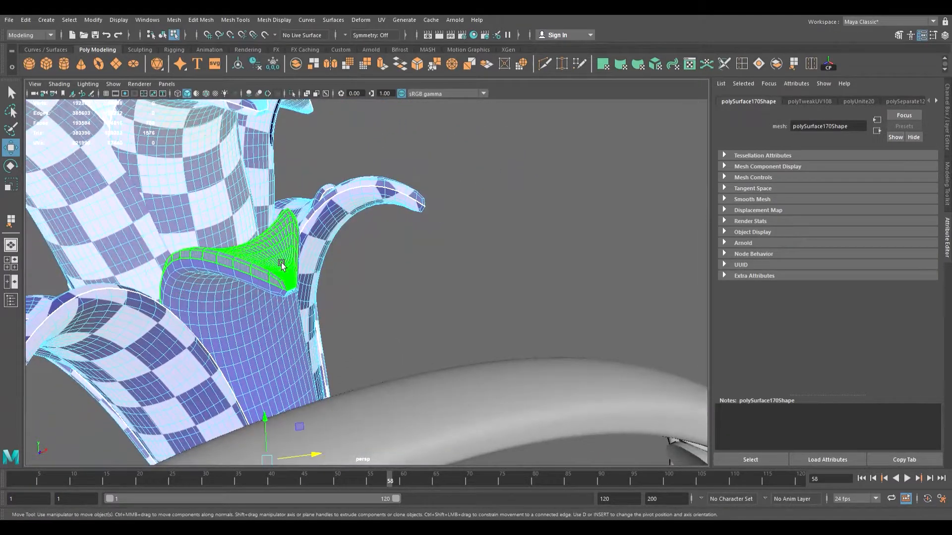
{"action": "right_click_drag", "start_coordinate": [220, 275], "coordinate": [240, 276], "text": "alt"}
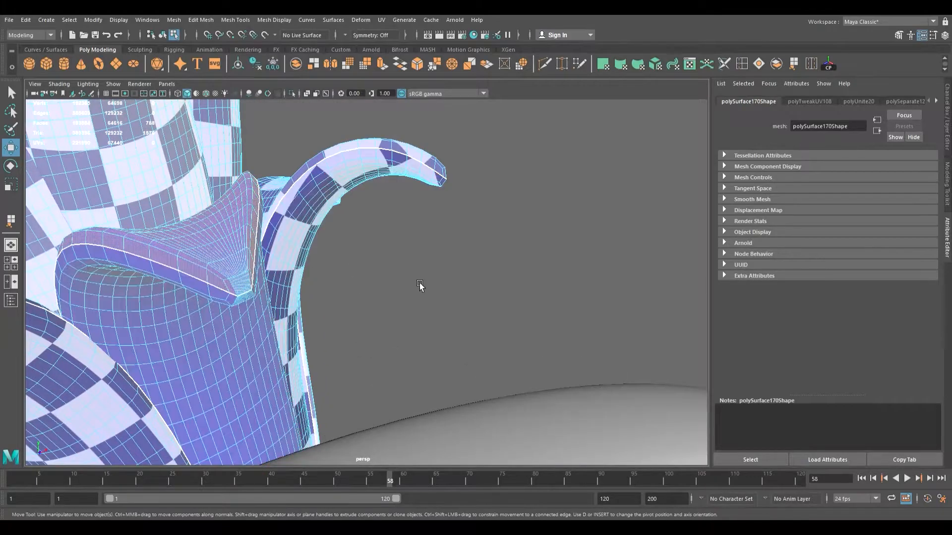
{"action": "left_click", "coordinate": [205, 259]}
{"action": "left_click", "coordinate": [663, 330]}
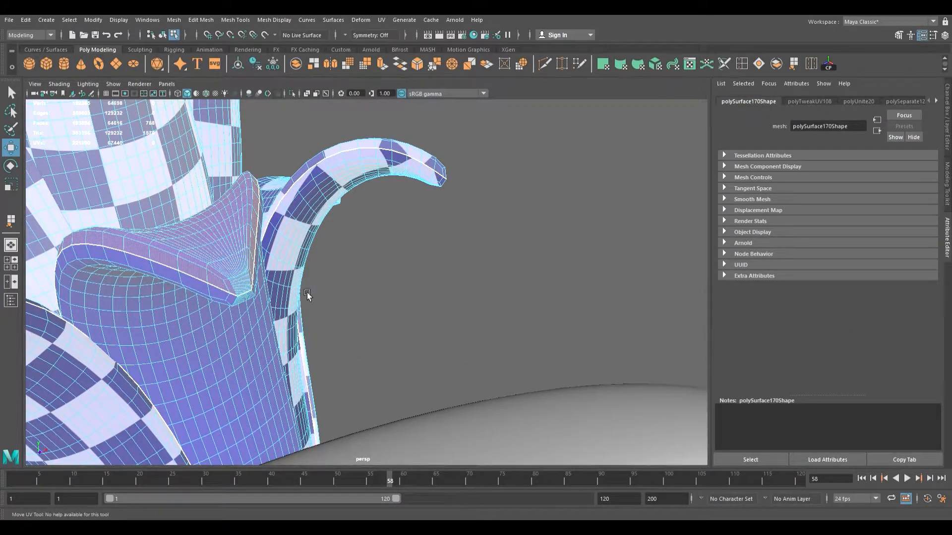
{"action": "right_click_drag", "start_coordinate": [193, 249], "coordinate": [214, 272]}
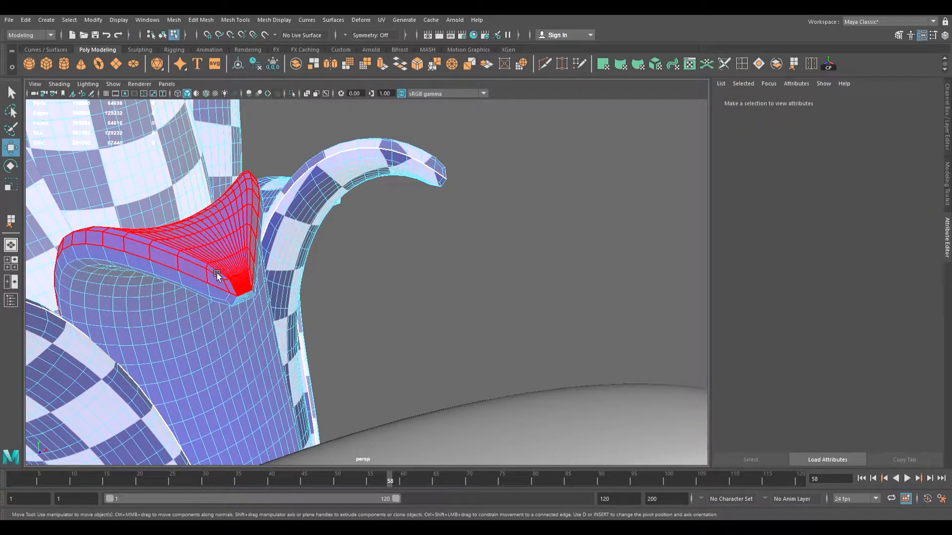
{"action": "left_click", "coordinate": [215, 332]}
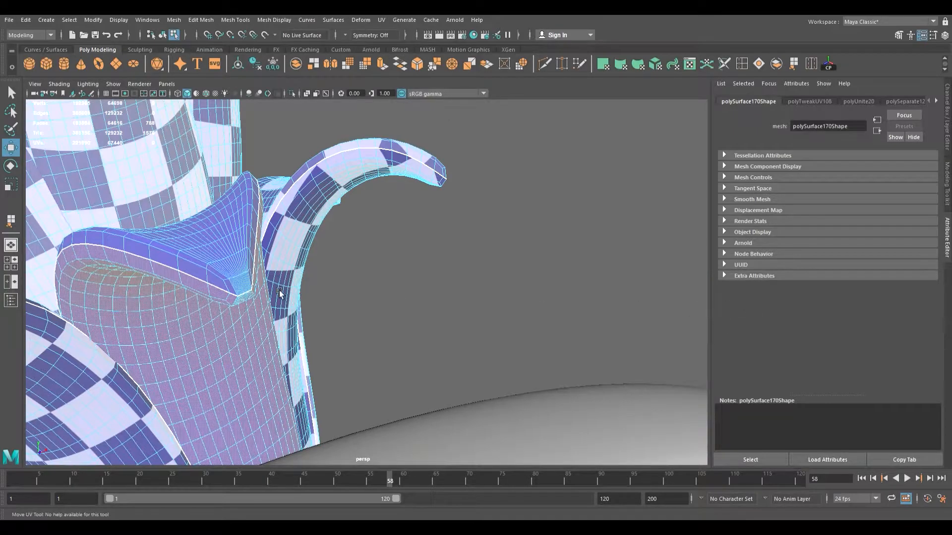
Step: Select the shoe on the character's right foot
{"action": "scroll", "coordinate": [281, 294], "scroll_direction": "down", "scroll_amount": 8}
{"action": "mouse_move", "coordinate": [293, 284]}
{"action": "left_mouse_down", "text": "alt"}
{"action": "mouse_move", "coordinate": [381, 225]}
{"action": "mouse_move", "coordinate": [301, 279]}
{"action": "left_mouse_up", "text": "alt"}
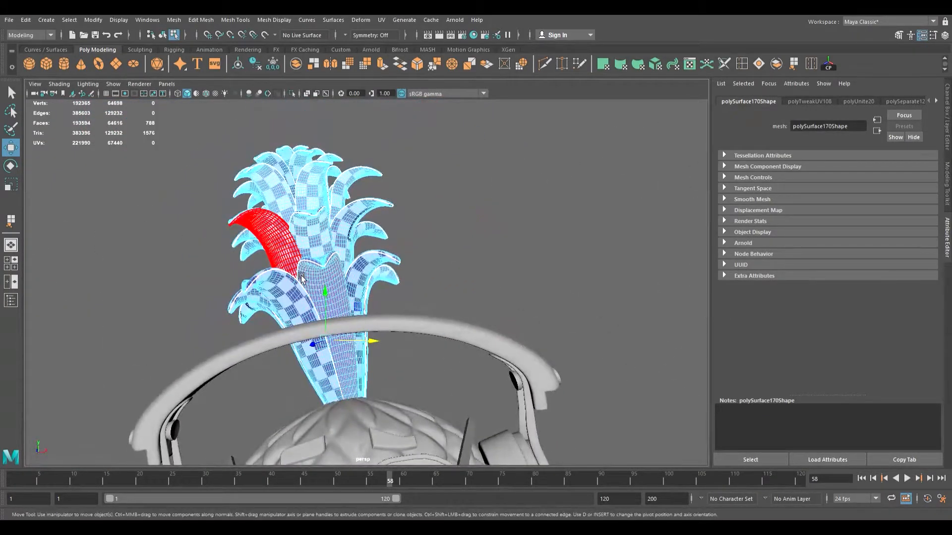
{"action": "right_click_drag", "start_coordinate": [607, 340], "coordinate": [372, 307], "text": "alt"}
{"action": "middle_click_drag", "start_coordinate": [371, 307], "coordinate": [346, 182], "text": "alt"}
{"action": "scroll", "coordinate": [361, 233], "scroll_direction": "down", "scroll_amount": 2}
{"action": "left_click_drag", "start_coordinate": [380, 321], "coordinate": [389, 347], "text": "alt"}
{"action": "middle_click_drag", "start_coordinate": [392, 342], "coordinate": [386, 223], "text": "alt"}
{"action": "right_click_drag", "start_coordinate": [347, 224], "coordinate": [391, 303], "text": "alt"}
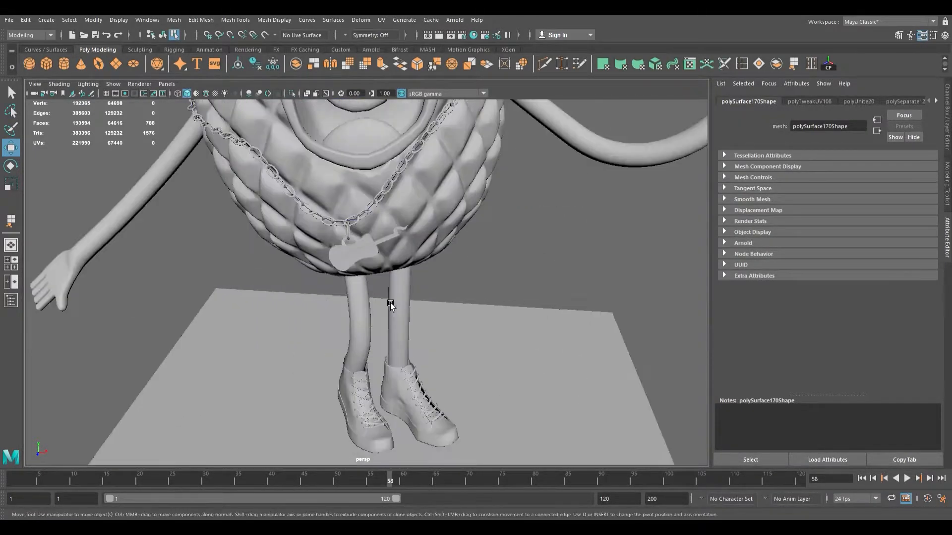
{"action": "middle_click_drag", "start_coordinate": [390, 305], "coordinate": [351, 181], "text": "alt"}
{"action": "right_click_drag", "start_coordinate": [352, 181], "coordinate": [357, 263], "text": "alt"}
{"action": "left_click", "coordinate": [315, 354]}
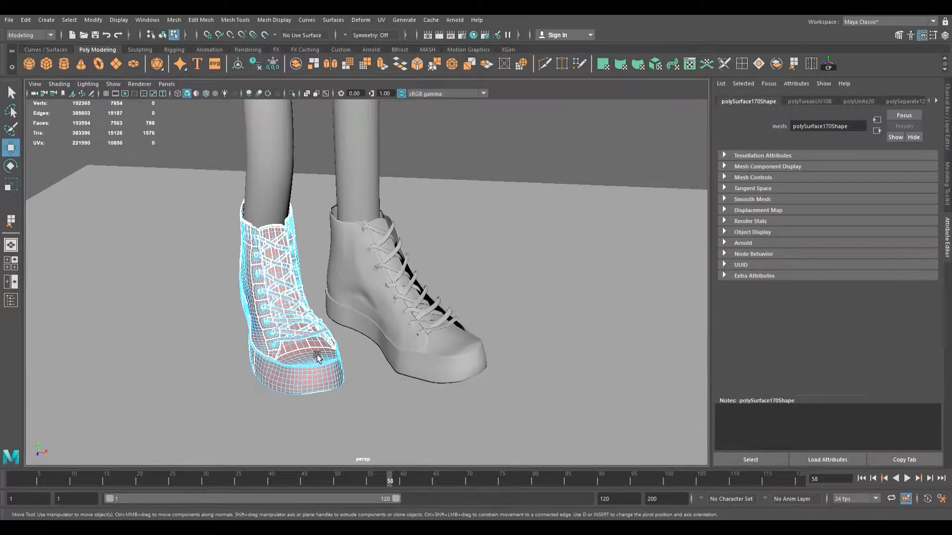
Step: Switch the right foot's shoe to object mode and isolate it in the viewport
{"action": "right_click_drag", "start_coordinate": [272, 245], "coordinate": [329, 221]}
{"action": "left_click", "coordinate": [410, 176]}
{"action": "left_click", "coordinate": [296, 378]}
{"action": "left_click_drag", "start_coordinate": [297, 376], "coordinate": [305, 265], "text": "alt"}
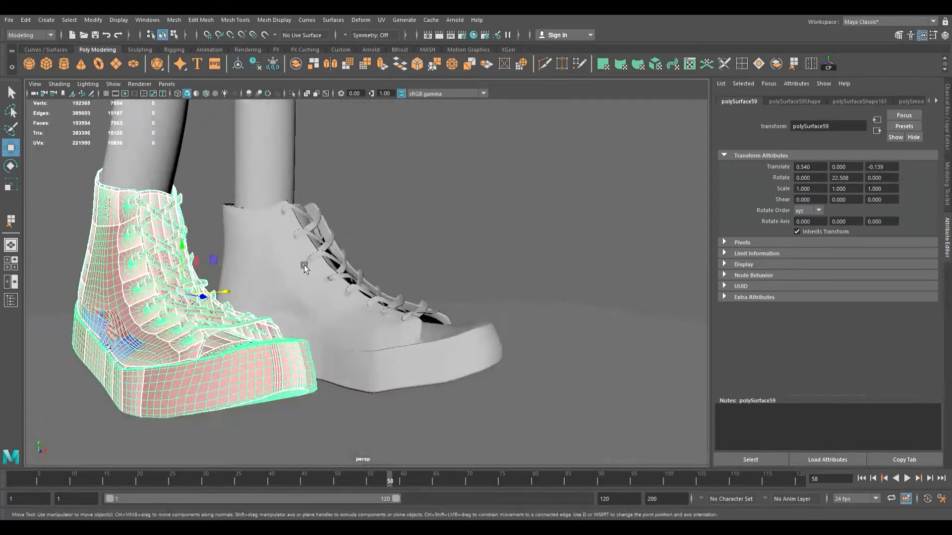
{"action": "left_click", "coordinate": [294, 94]}
{"action": "left_click_drag", "start_coordinate": [248, 342], "coordinate": [203, 213], "text": "alt"}
{"action": "middle_click_drag", "start_coordinate": [251, 333], "coordinate": [266, 185], "text": "alt"}
{"action": "left_click_drag", "start_coordinate": [266, 186], "coordinate": [315, 199], "text": "alt"}
{"action": "left_click", "coordinate": [298, 181]}
Step: Examine the isolated shoe's sole and existing UV seams, selecting the edge loop around the sole's underside
{"action": "scroll", "coordinate": [299, 199], "scroll_direction": "up", "scroll_amount": 4}
{"action": "scroll", "coordinate": [317, 218], "scroll_direction": "up", "scroll_amount": 4}
{"action": "middle_click_drag", "start_coordinate": [320, 235], "coordinate": [393, 288], "text": "alt"}
{"action": "left_click_drag", "start_coordinate": [394, 290], "coordinate": [327, 238], "text": "alt"}
{"action": "scroll", "coordinate": [342, 179], "scroll_direction": "down", "scroll_amount": 5}
{"action": "scroll", "coordinate": [308, 197], "scroll_direction": "down", "scroll_amount": 3}
{"action": "scroll", "coordinate": [435, 274], "scroll_direction": "up", "scroll_amount": 6}
{"action": "left_click_drag", "start_coordinate": [356, 269], "coordinate": [364, 270], "text": "alt"}
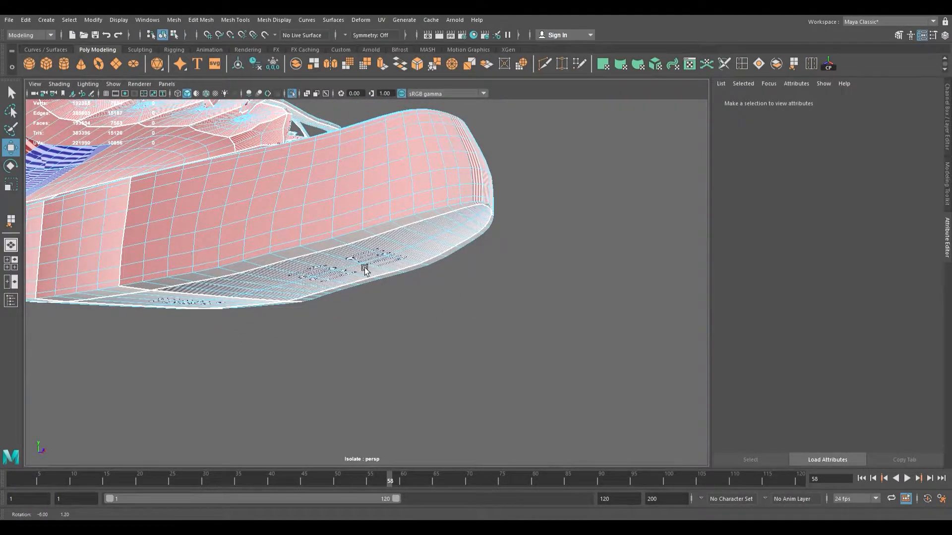
{"action": "double_click", "coordinate": [331, 235]}
{"action": "scroll", "coordinate": [331, 235], "scroll_direction": "down", "scroll_amount": 5}
{"action": "left_click_drag", "start_coordinate": [331, 235], "coordinate": [210, 252], "text": "alt"}
{"action": "right_click_drag", "start_coordinate": [210, 252], "coordinate": [352, 277], "text": "alt"}
{"action": "left_click_drag", "start_coordinate": [352, 276], "coordinate": [498, 271], "text": "alt"}
{"action": "scroll", "coordinate": [322, 194], "scroll_direction": "down", "scroll_amount": 2}
{"action": "scroll", "coordinate": [323, 194], "scroll_direction": "down", "scroll_amount": 5}
{"action": "left_click_drag", "start_coordinate": [323, 195], "coordinate": [326, 216], "text": "alt"}
{"action": "scroll", "coordinate": [326, 216], "scroll_direction": "down", "scroll_amount": 1}
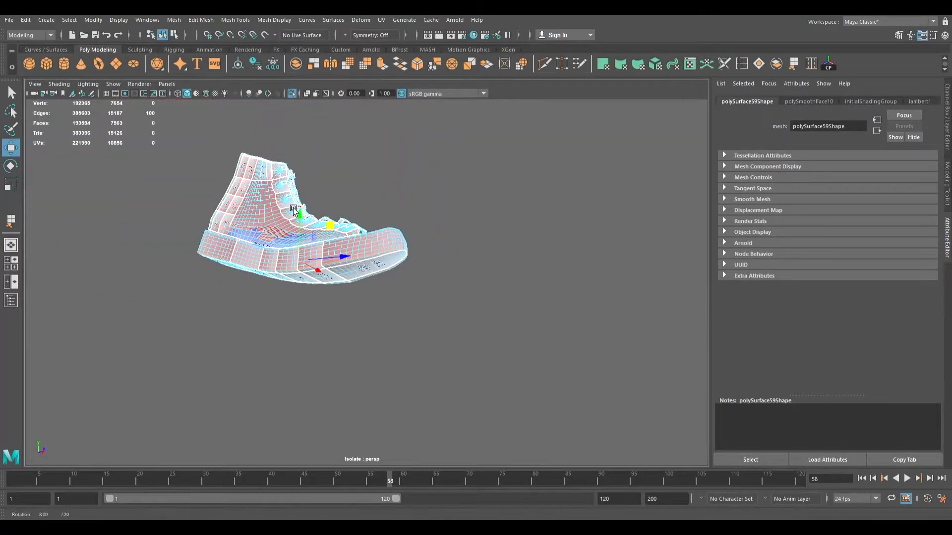
Step: Apply a planar UV projection to the whole shoe and switch to face selection at the sole
{"action": "key", "text": "F8"}
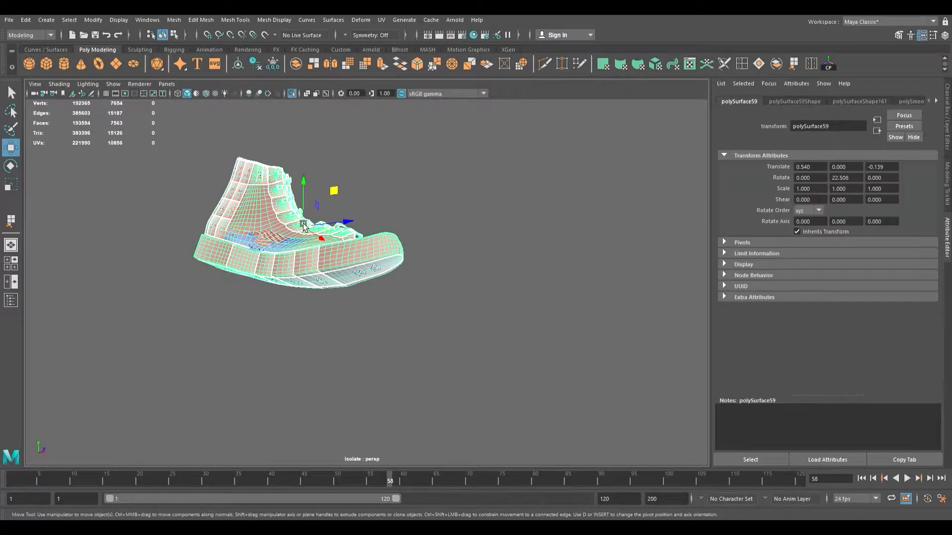
{"action": "right_click_drag", "start_coordinate": [474, 174], "coordinate": [528, 206], "text": "shift"}
{"action": "key", "text": "F11"}
{"action": "scroll", "coordinate": [436, 213], "scroll_direction": "up", "scroll_amount": 5}
{"action": "scroll", "coordinate": [376, 218], "scroll_direction": "up", "scroll_amount": 4}
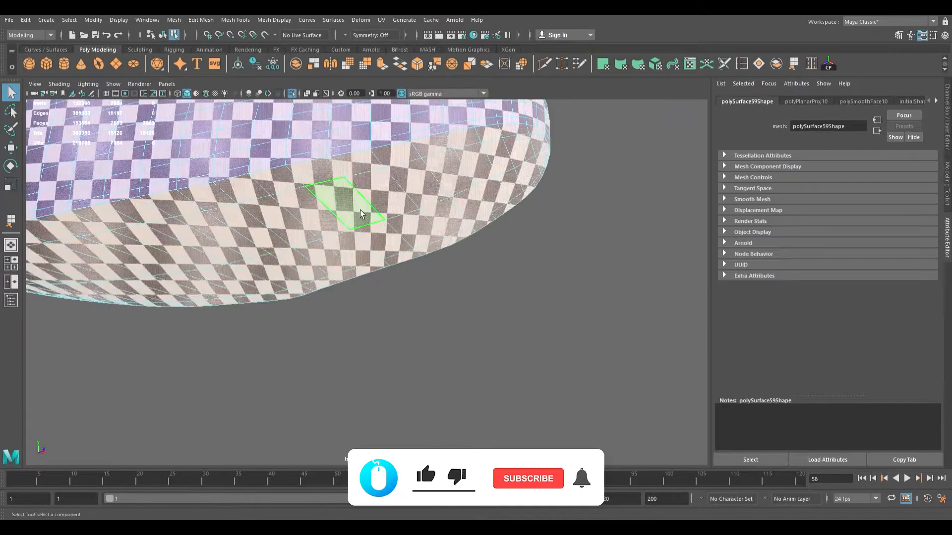
Step: Cut the shoe's UVs along the edge loop that borders the underside of the sole
{"action": "key", "text": "F10"}
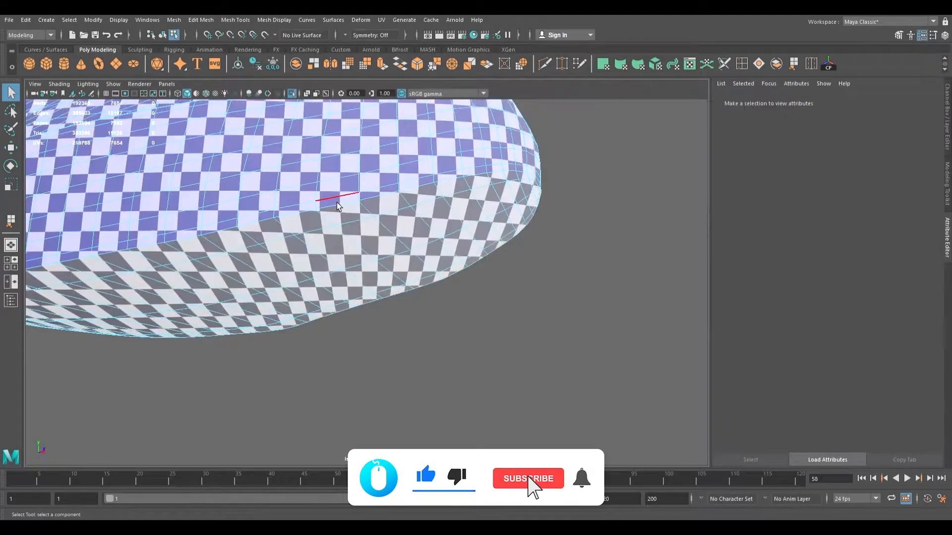
{"action": "double_click", "coordinate": [333, 201]}
{"action": "scroll", "coordinate": [370, 209], "scroll_direction": "down", "scroll_amount": 3}
{"action": "left_click_drag", "start_coordinate": [369, 208], "coordinate": [286, 209], "text": "alt"}
{"action": "key", "text": "w"}
{"action": "key", "text": "shift+x"}
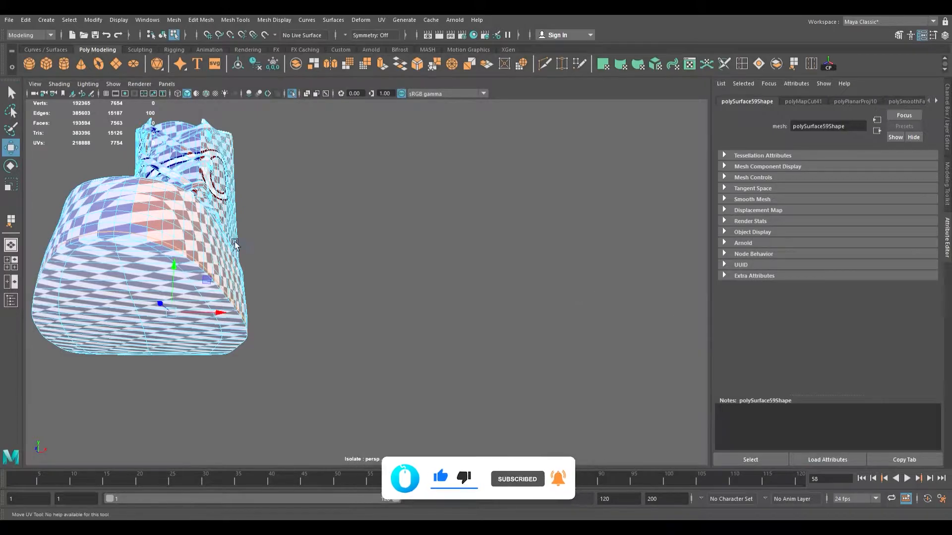
Step: Cut the shoe's UVs along the edge loop where the side wall of the sole meets the upper
{"action": "left_click_drag", "start_coordinate": [163, 258], "coordinate": [256, 264], "text": "alt"}
{"action": "middle_click_drag", "start_coordinate": [256, 265], "coordinate": [275, 243], "text": "alt"}
{"action": "mouse_move", "coordinate": [275, 242]}
{"action": "left_mouse_down", "text": "alt"}
{"action": "mouse_move", "coordinate": [268, 240]}
{"action": "mouse_move", "coordinate": [270, 251]}
{"action": "left_mouse_up", "text": "alt"}
{"action": "middle_click_drag", "start_coordinate": [271, 251], "coordinate": [262, 165], "text": "alt"}
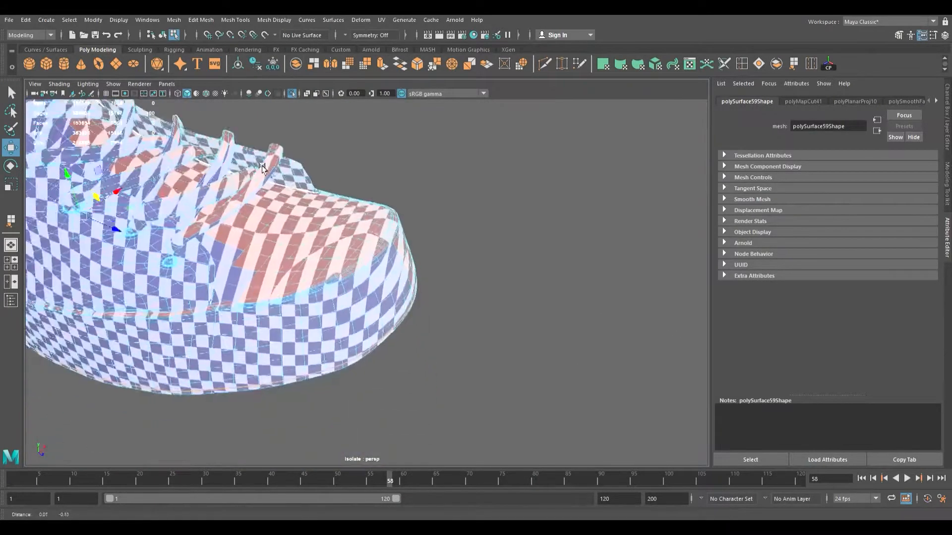
{"action": "right_click_drag", "start_coordinate": [262, 166], "coordinate": [316, 243], "text": "alt"}
{"action": "left_click_drag", "start_coordinate": [316, 243], "coordinate": [372, 258], "text": "alt"}
{"action": "middle_click_drag", "start_coordinate": [372, 258], "coordinate": [311, 200], "text": "alt"}
{"action": "left_click_drag", "start_coordinate": [312, 200], "coordinate": [326, 212], "text": "alt"}
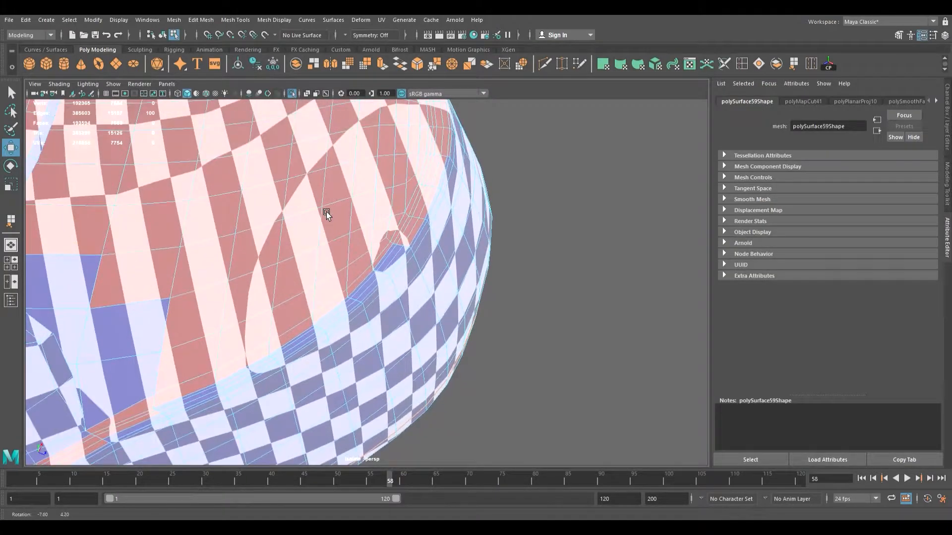
{"action": "double_click", "coordinate": [415, 254]}
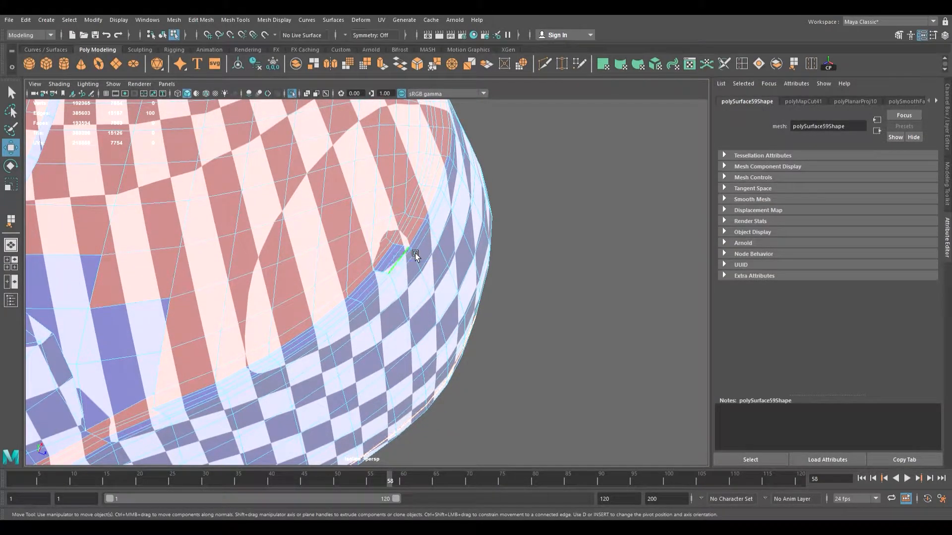
{"action": "scroll", "coordinate": [416, 255], "scroll_direction": "down", "scroll_amount": 6}
{"action": "left_click_drag", "start_coordinate": [270, 279], "coordinate": [278, 81], "text": "alt"}
{"action": "right_click_drag", "start_coordinate": [233, 285], "coordinate": [312, 285], "text": "alt"}
{"action": "left_click_drag", "start_coordinate": [312, 284], "coordinate": [335, 267], "text": "alt"}
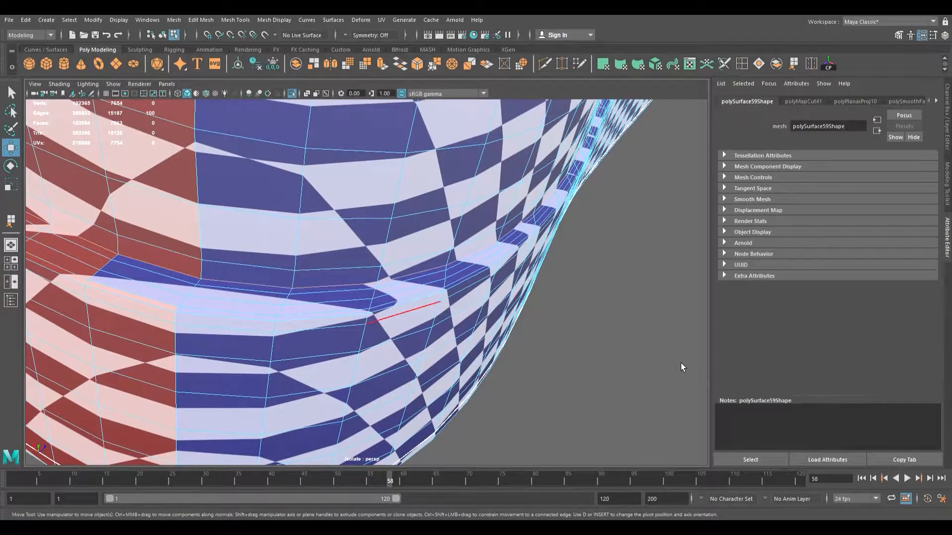
Step: Cut the UVs of the eyelet nearest the toe along the outer and inner edge loops of its rim
{"action": "key", "text": "f"}
{"action": "left_click_drag", "start_coordinate": [563, 312], "coordinate": [314, 349], "text": "alt"}
{"action": "scroll", "coordinate": [314, 349], "scroll_direction": "up", "scroll_amount": 6}
{"action": "middle_click_drag", "start_coordinate": [314, 349], "coordinate": [349, 248], "text": "alt"}
{"action": "scroll", "coordinate": [365, 278], "scroll_direction": "up", "scroll_amount": 2}
{"action": "left_click_drag", "start_coordinate": [365, 278], "coordinate": [364, 285], "text": "alt"}
{"action": "right_click_drag", "start_coordinate": [365, 286], "coordinate": [390, 324], "text": "alt"}
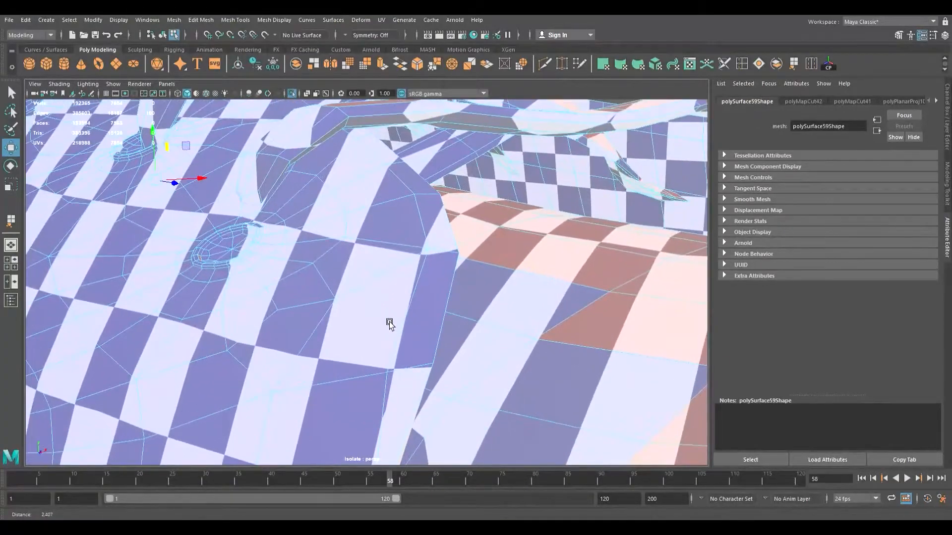
{"action": "scroll", "coordinate": [303, 299], "scroll_direction": "down", "scroll_amount": 5}
{"action": "scroll", "coordinate": [304, 304], "scroll_direction": "up", "scroll_amount": 6}
{"action": "middle_click_drag", "start_coordinate": [359, 329], "coordinate": [361, 320], "text": "alt"}
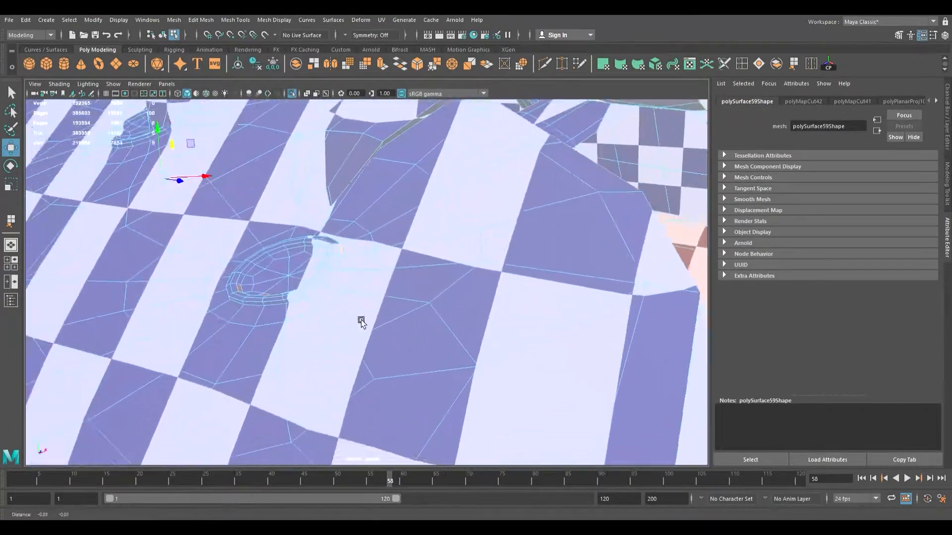
{"action": "left_click_drag", "start_coordinate": [361, 320], "coordinate": [322, 321], "text": "alt"}
{"action": "right_click_drag", "start_coordinate": [322, 321], "coordinate": [330, 322], "text": "alt"}
{"action": "left_click_drag", "start_coordinate": [331, 322], "coordinate": [330, 331], "text": "alt"}
{"action": "right_click_drag", "start_coordinate": [330, 331], "coordinate": [261, 327], "text": "alt"}
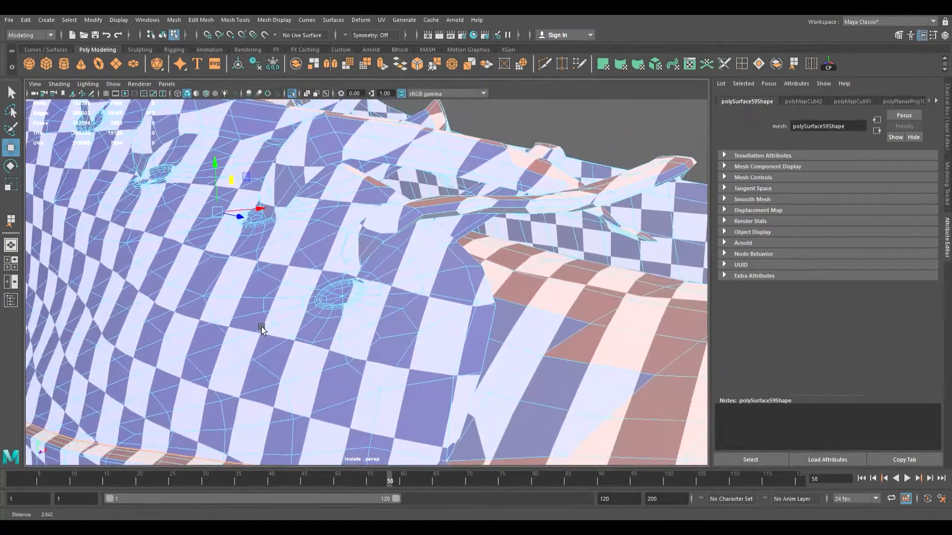
{"action": "mouse_move", "coordinate": [263, 325]}
{"action": "left_mouse_down", "text": "alt"}
{"action": "mouse_move", "coordinate": [261, 270]}
{"action": "mouse_move", "coordinate": [264, 315]}
{"action": "left_mouse_up", "text": "alt"}
{"action": "middle_click_drag", "start_coordinate": [264, 313], "coordinate": [253, 264], "text": "alt"}
{"action": "right_click_drag", "start_coordinate": [253, 264], "coordinate": [297, 295], "text": "alt"}
{"action": "middle_click_drag", "start_coordinate": [285, 226], "coordinate": [291, 260], "text": "alt"}
{"action": "right_click_drag", "start_coordinate": [291, 259], "coordinate": [305, 288], "text": "alt"}
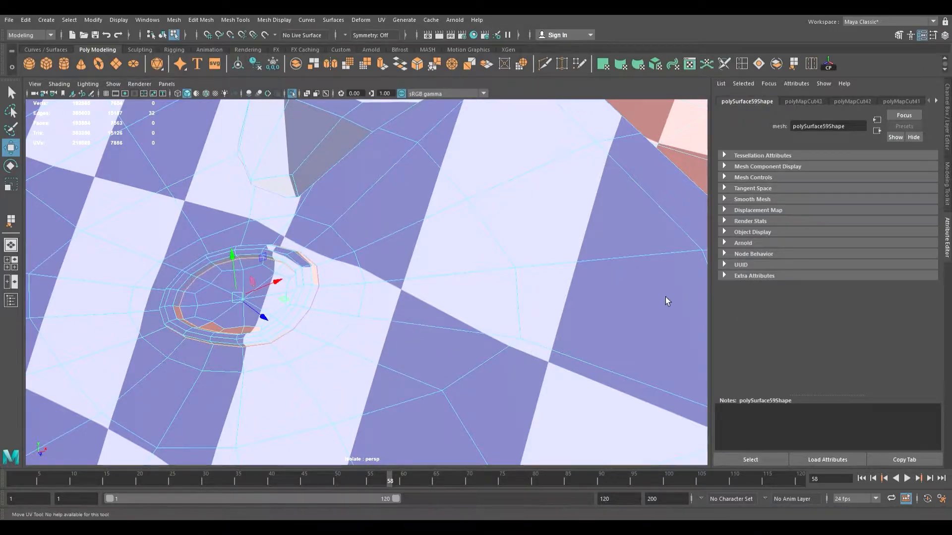
Step: Turn off the checker display and cut the next eyelet's UVs along its outer and inner rim loops
{"action": "scroll", "coordinate": [286, 260], "scroll_direction": "down", "scroll_amount": 5}
{"action": "right_click_drag", "start_coordinate": [284, 261], "coordinate": [366, 312], "text": "alt"}
{"action": "left_click", "coordinate": [381, 293]}
{"action": "scroll", "coordinate": [353, 276], "scroll_direction": "up", "scroll_amount": 3}
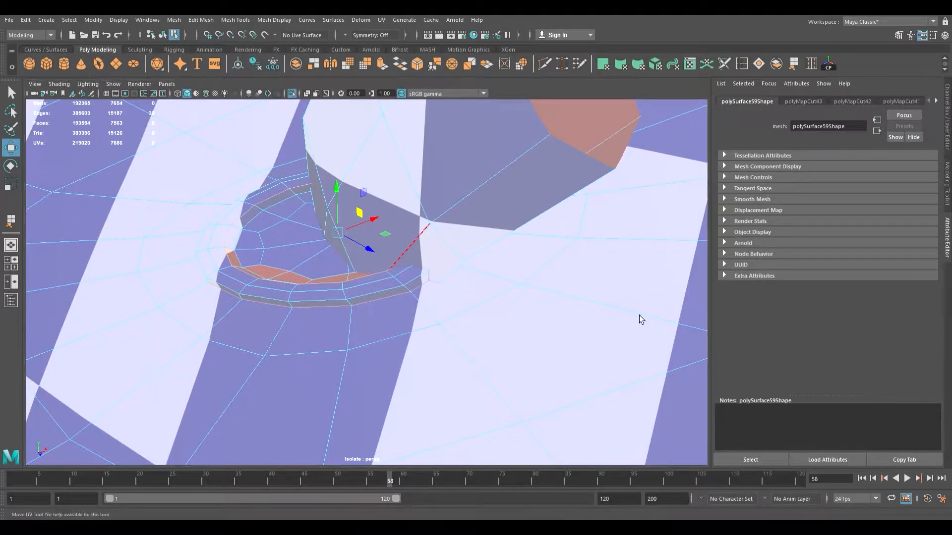
{"action": "left_click", "coordinate": [771, 178]}
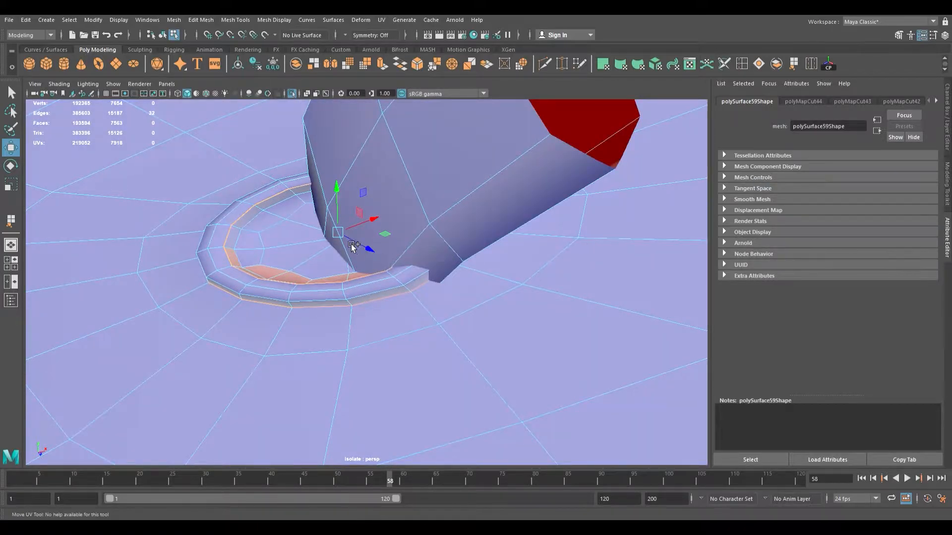
{"action": "key", "text": "ctrl+z"}
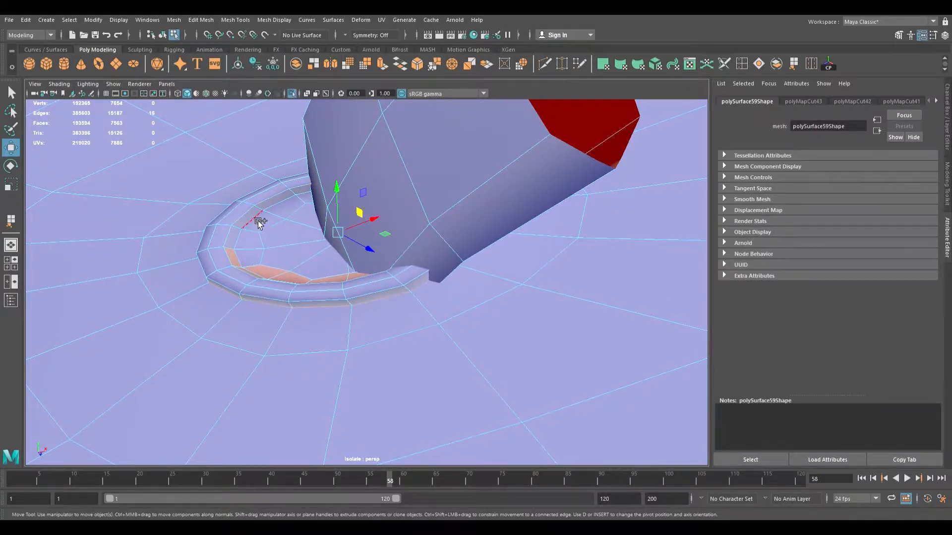
{"action": "double_click", "coordinate": [259, 223], "text": "shift"}
{"action": "key", "text": "shift+x"}
Step: Cut the UVs around the following eyelet on the same side, using both edge loops of its rim
{"action": "middle_click_drag", "start_coordinate": [228, 223], "coordinate": [256, 255], "text": "alt"}
{"action": "scroll", "coordinate": [256, 255], "scroll_direction": "down", "scroll_amount": 4}
{"action": "left_click_drag", "start_coordinate": [359, 338], "coordinate": [344, 312], "text": "alt"}
{"action": "scroll", "coordinate": [272, 239], "scroll_direction": "up", "scroll_amount": 1}
{"action": "scroll", "coordinate": [272, 239], "scroll_direction": "up", "scroll_amount": 5}
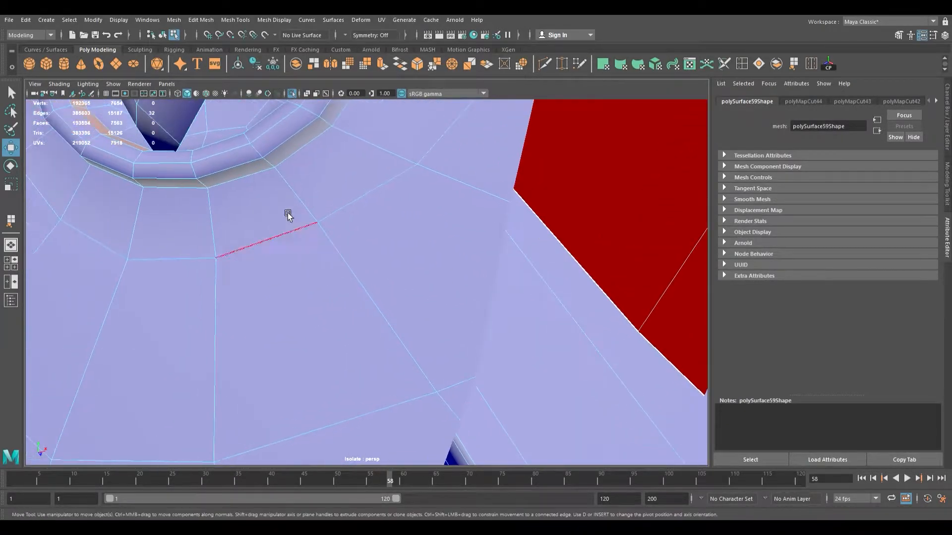
{"action": "double_click", "coordinate": [253, 186]}
{"action": "middle_click_drag", "start_coordinate": [229, 179], "coordinate": [269, 227], "text": "alt"}
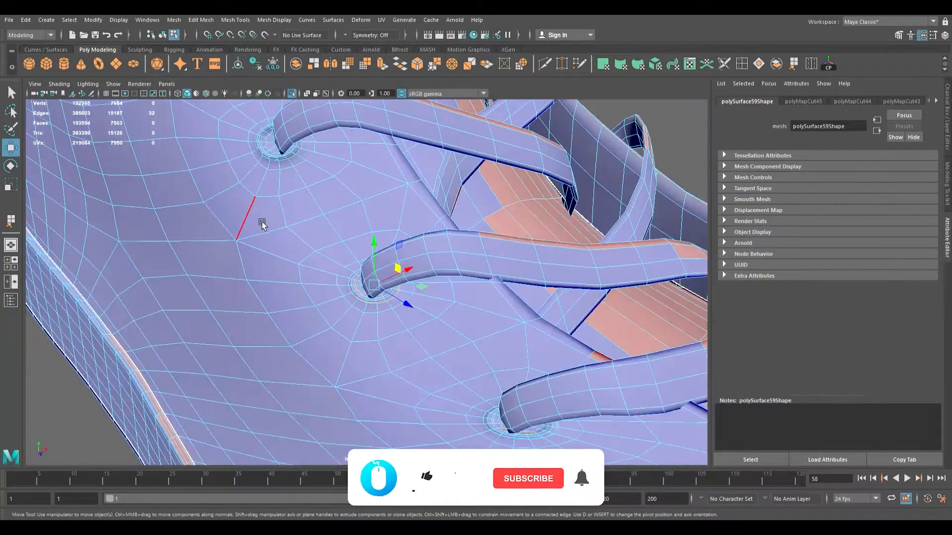
Step: Select the outer and inner rim edge loops of the next uncut eyelets further up the same side of the lacing
{"action": "left_click_drag", "start_coordinate": [259, 219], "coordinate": [231, 248], "text": "alt"}
{"action": "right_click_drag", "start_coordinate": [231, 248], "coordinate": [308, 263], "text": "alt"}
{"action": "middle_click_drag", "start_coordinate": [308, 263], "coordinate": [342, 283], "text": "alt"}
{"action": "right_click_drag", "start_coordinate": [342, 282], "coordinate": [363, 289], "text": "alt"}
{"action": "double_click", "coordinate": [349, 195]}
{"action": "mouse_move", "coordinate": [395, 296]}
{"action": "left_mouse_down", "text": "alt"}
{"action": "mouse_move", "coordinate": [372, 278]}
{"action": "mouse_move", "coordinate": [391, 305]}
{"action": "left_mouse_up", "text": "alt"}
{"action": "mouse_move", "coordinate": [391, 305]}
{"action": "middle_mouse_down", "text": "alt"}
{"action": "mouse_move", "coordinate": [386, 318]}
{"action": "mouse_move", "coordinate": [385, 302]}
{"action": "middle_mouse_up", "text": "alt"}
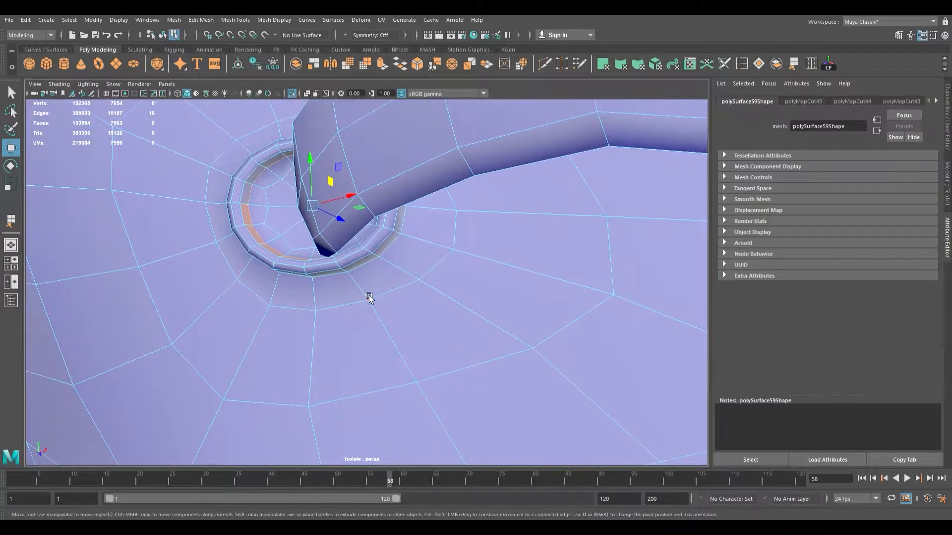
{"action": "double_click", "coordinate": [350, 277], "text": "shift"}
{"action": "right_click_drag", "start_coordinate": [353, 276], "coordinate": [257, 266], "text": "alt"}
{"action": "middle_click_drag", "start_coordinate": [257, 266], "coordinate": [280, 333], "text": "alt"}
{"action": "right_click_drag", "start_coordinate": [280, 332], "coordinate": [327, 319], "text": "alt"}
{"action": "double_click", "coordinate": [382, 323], "text": "shift"}
{"action": "right_click_drag", "start_coordinate": [285, 273], "coordinate": [318, 302], "text": "alt"}
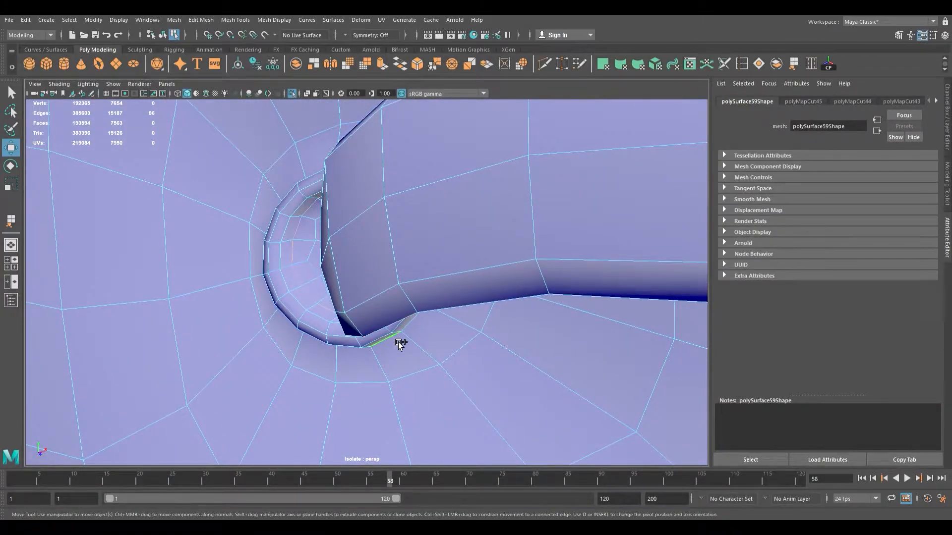
Step: Add the remaining eyelet rim loops on this side to the selection and cut the UVs along all of them
{"action": "right_click_drag", "start_coordinate": [305, 237], "coordinate": [300, 257], "text": "alt"}
{"action": "left_click_drag", "start_coordinate": [299, 257], "coordinate": [294, 296], "text": "alt"}
{"action": "right_click_drag", "start_coordinate": [294, 296], "coordinate": [322, 310], "text": "alt"}
{"action": "double_click", "coordinate": [284, 192], "text": "shift"}
{"action": "scroll", "coordinate": [334, 244], "scroll_direction": "up", "scroll_amount": 5}
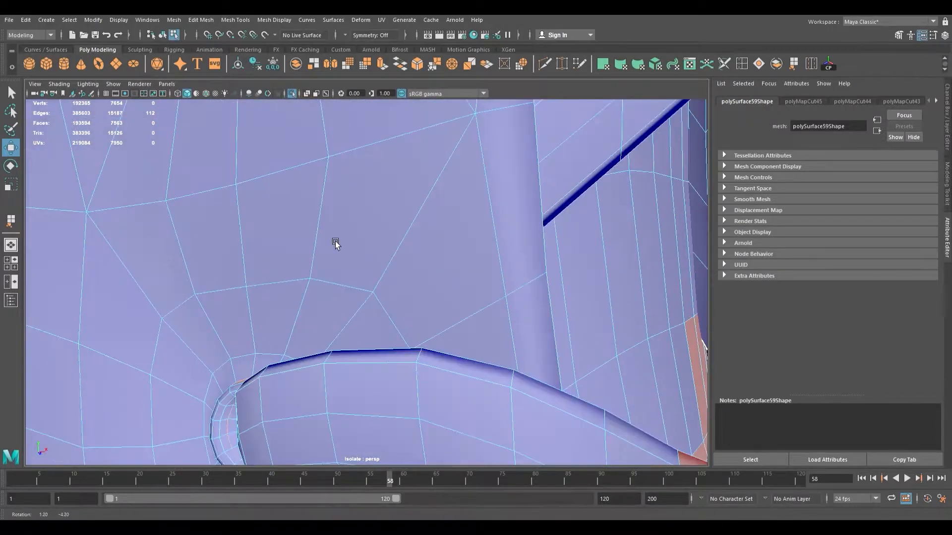
{"action": "scroll", "coordinate": [338, 270], "scroll_direction": "down", "scroll_amount": 5}
{"action": "double_click", "coordinate": [338, 205], "text": "shift"}
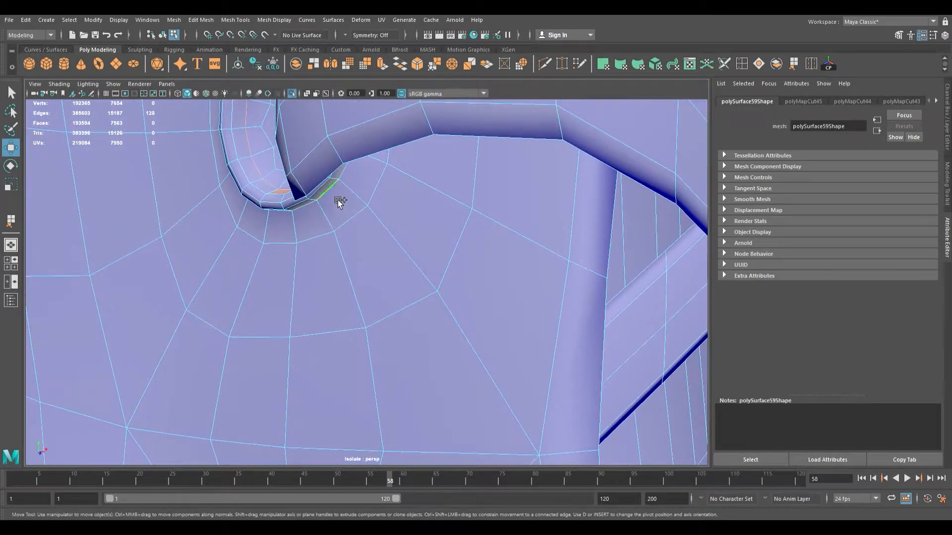
{"action": "scroll", "coordinate": [338, 201], "scroll_direction": "down", "scroll_amount": 5}
{"action": "left_click_drag", "start_coordinate": [322, 196], "coordinate": [318, 264], "text": "alt"}
{"action": "right_click_drag", "start_coordinate": [318, 264], "coordinate": [258, 199], "text": "alt"}
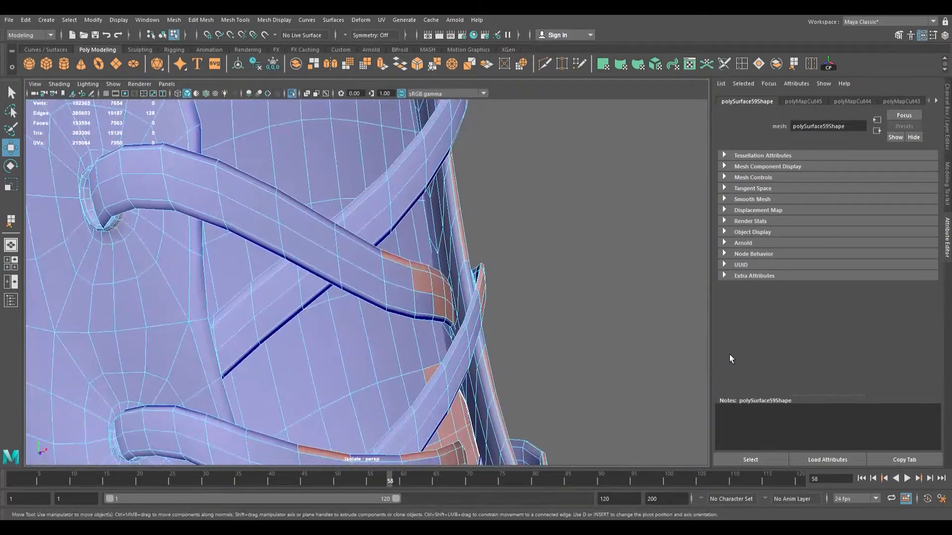
{"action": "key", "text": "g"}
Step: Select the outer and inner rim edge loops of the first eyelet on the shoe's opposite side
{"action": "scroll", "coordinate": [338, 245], "scroll_direction": "down", "scroll_amount": 5}
{"action": "mouse_move", "coordinate": [337, 247]}
{"action": "left_mouse_down", "text": "alt"}
{"action": "mouse_move", "coordinate": [257, 229]}
{"action": "mouse_move", "coordinate": [340, 234]}
{"action": "mouse_move", "coordinate": [270, 237]}
{"action": "mouse_move", "coordinate": [344, 259]}
{"action": "left_mouse_up", "text": "alt"}
{"action": "scroll", "coordinate": [412, 265], "scroll_direction": "up", "scroll_amount": 4}
{"action": "left_click_drag", "start_coordinate": [416, 259], "coordinate": [289, 263], "text": "alt"}
{"action": "scroll", "coordinate": [289, 263], "scroll_direction": "up", "scroll_amount": 8}
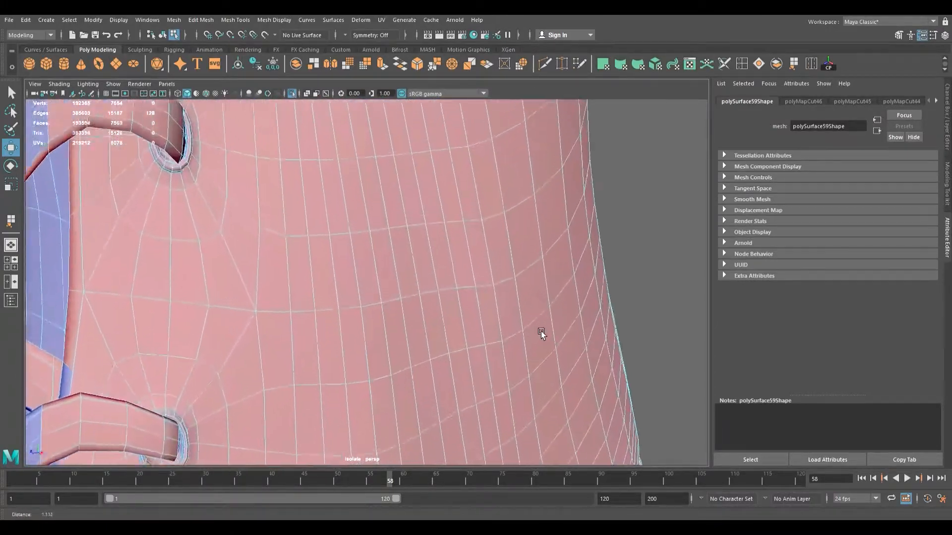
{"action": "middle_click_drag", "start_coordinate": [308, 227], "coordinate": [385, 296], "text": "alt"}
{"action": "left_click_drag", "start_coordinate": [318, 276], "coordinate": [245, 258], "text": "alt"}
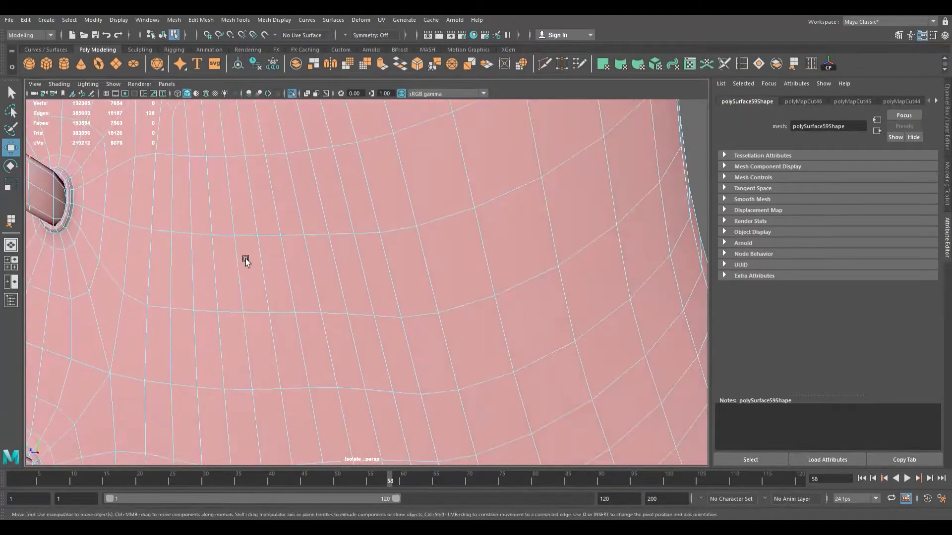
{"action": "middle_click_drag", "start_coordinate": [246, 258], "coordinate": [417, 288], "text": "alt"}
{"action": "right_click_drag", "start_coordinate": [418, 287], "coordinate": [504, 301], "text": "alt"}
{"action": "double_click", "coordinate": [396, 255]}
{"action": "left_click_drag", "start_coordinate": [397, 255], "coordinate": [312, 248], "text": "alt"}
{"action": "scroll", "coordinate": [304, 236], "scroll_direction": "up", "scroll_amount": 6}
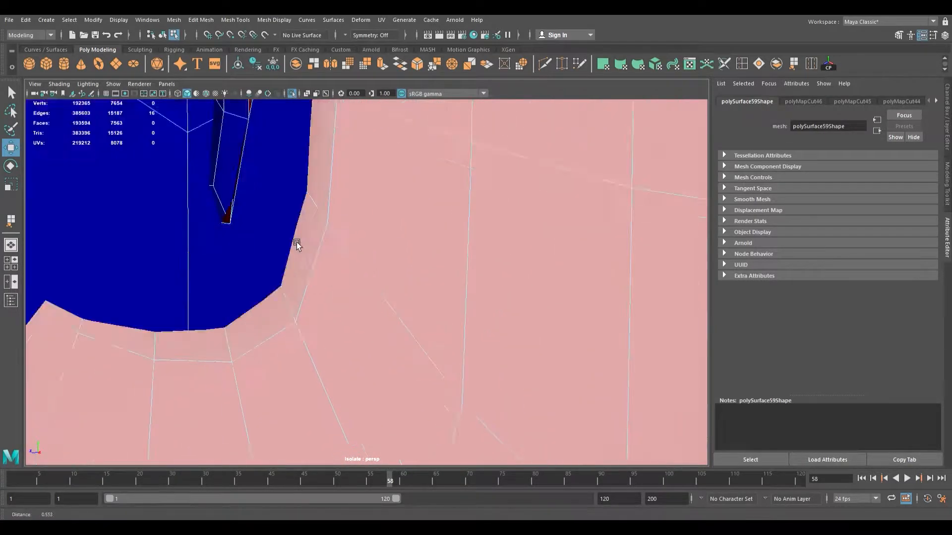
{"action": "scroll", "coordinate": [297, 241], "scroll_direction": "down", "scroll_amount": 2}
{"action": "scroll", "coordinate": [293, 244], "scroll_direction": "down", "scroll_amount": 1}
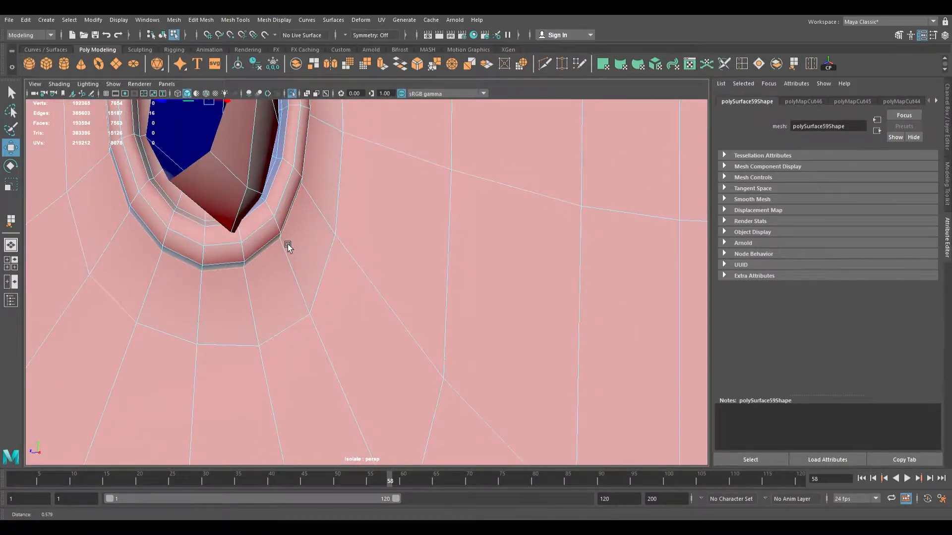
{"action": "double_click", "coordinate": [200, 215], "text": "shift"}
Step: Extend the edge selection with the rim loops of the next eyelets along the opposite side
{"action": "scroll", "coordinate": [299, 261], "scroll_direction": "down", "scroll_amount": 3}
{"action": "left_click_drag", "start_coordinate": [300, 262], "coordinate": [232, 168], "text": "alt"}
{"action": "scroll", "coordinate": [250, 210], "scroll_direction": "up", "scroll_amount": 1}
{"action": "middle_click_drag", "start_coordinate": [232, 168], "coordinate": [232, 115], "text": "alt"}
{"action": "right_click_drag", "start_coordinate": [245, 230], "coordinate": [289, 255], "text": "alt"}
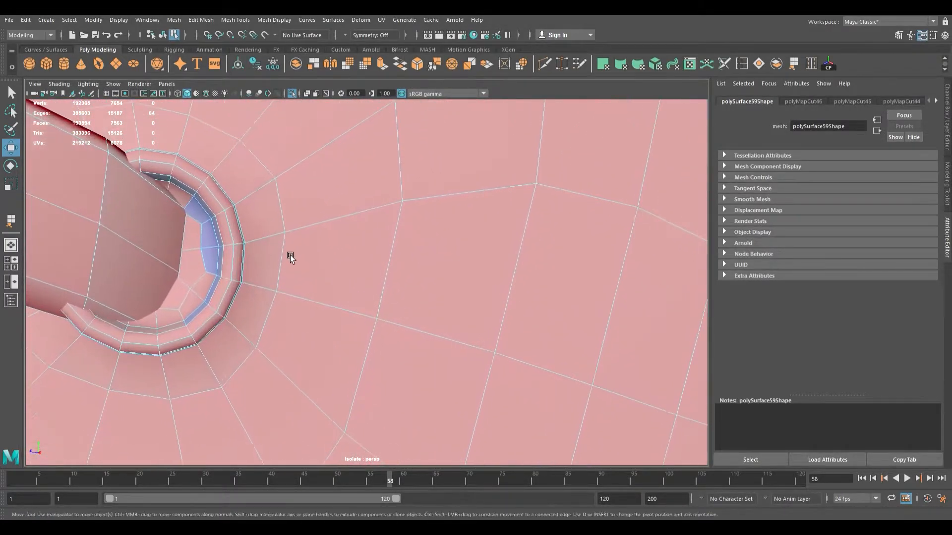
{"action": "double_click", "coordinate": [252, 227], "text": "shift"}
{"action": "scroll", "coordinate": [296, 268], "scroll_direction": "down", "scroll_amount": 5}
{"action": "left_click_drag", "start_coordinate": [296, 269], "coordinate": [298, 135], "text": "alt"}
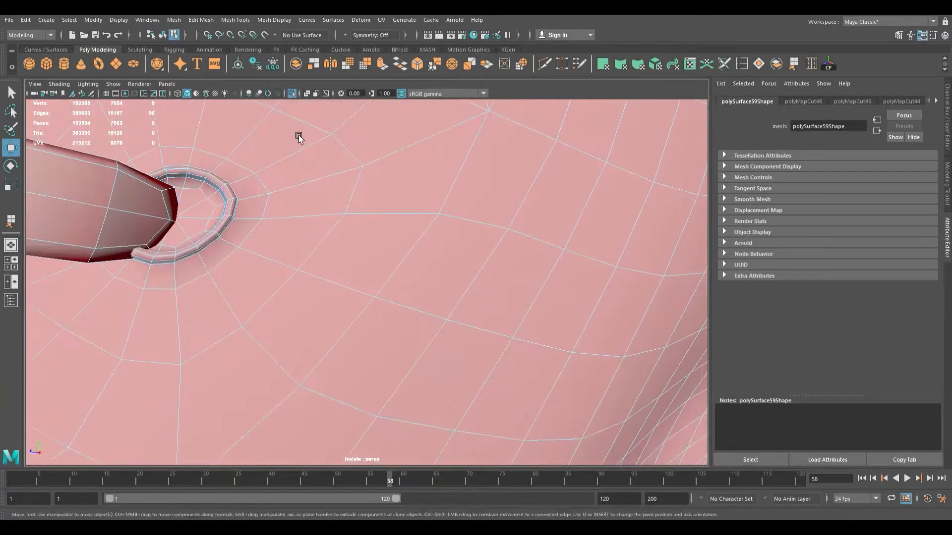
{"action": "scroll", "coordinate": [230, 207], "scroll_direction": "up", "scroll_amount": 3}
{"action": "left_click_drag", "start_coordinate": [230, 206], "coordinate": [297, 220], "text": "alt"}
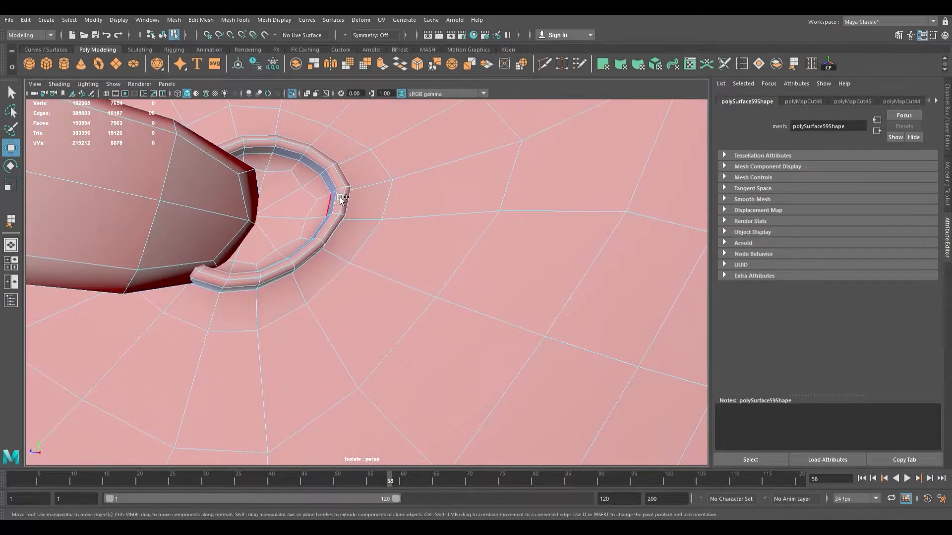
Step: Continue along the lacing, adding both rim loops of each further eyelet to the edge selection
{"action": "double_click", "coordinate": [249, 294], "text": "shift"}
{"action": "middle_click_drag", "start_coordinate": [325, 293], "coordinate": [382, 244], "text": "alt"}
{"action": "right_click_drag", "start_coordinate": [382, 244], "coordinate": [281, 253], "text": "alt"}
{"action": "middle_click_drag", "start_coordinate": [185, 339], "coordinate": [263, 252], "text": "alt"}
{"action": "right_click_drag", "start_coordinate": [263, 252], "coordinate": [372, 280], "text": "alt"}
{"action": "double_click", "coordinate": [175, 283], "text": "shift"}
{"action": "right_click_drag", "start_coordinate": [302, 255], "coordinate": [229, 285], "text": "alt"}
{"action": "left_click_drag", "start_coordinate": [229, 285], "coordinate": [248, 220], "text": "alt"}
{"action": "middle_click_drag", "start_coordinate": [135, 281], "coordinate": [243, 272], "text": "alt"}
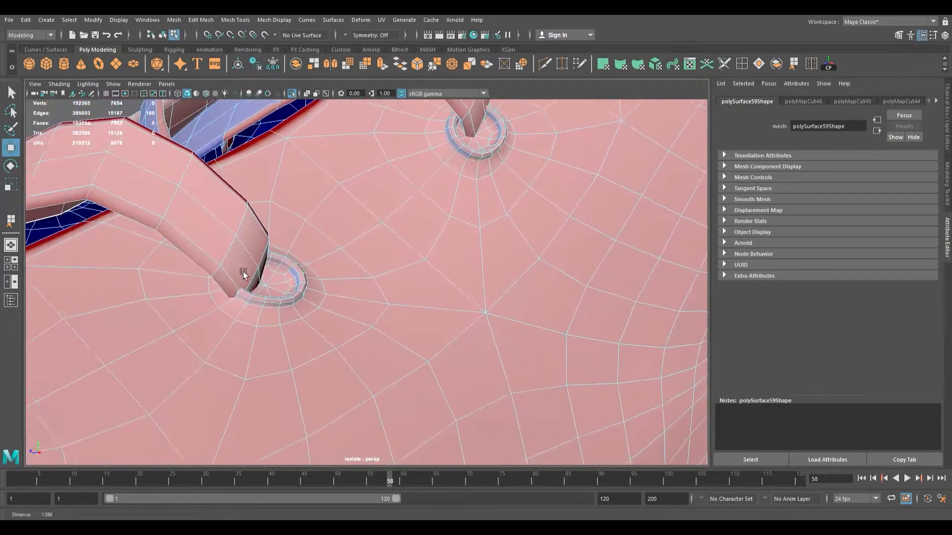
{"action": "right_click_drag", "start_coordinate": [243, 271], "coordinate": [291, 289], "text": "alt"}
{"action": "double_click", "coordinate": [197, 332], "text": "shift"}
Step: Add the last eyelets' rim loops to the selection and cut the UVs along all selected loops on the opposite side
{"action": "left_click_drag", "start_coordinate": [197, 333], "coordinate": [269, 255], "text": "alt"}
{"action": "right_click_drag", "start_coordinate": [270, 255], "coordinate": [295, 281], "text": "alt"}
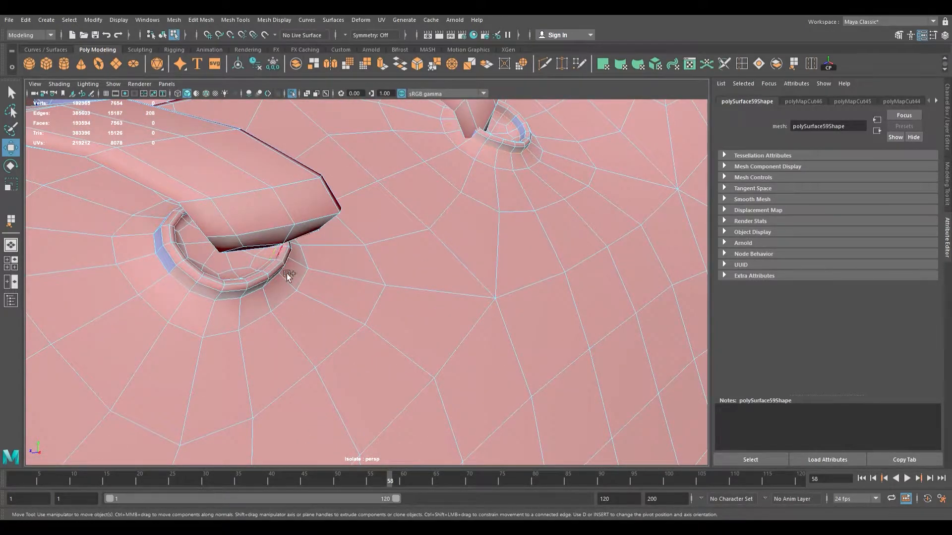
{"action": "double_click", "coordinate": [216, 299], "text": "shift"}
{"action": "right_click_drag", "start_coordinate": [273, 296], "coordinate": [255, 295], "text": "alt"}
{"action": "left_click_drag", "start_coordinate": [255, 295], "coordinate": [332, 240], "text": "alt"}
{"action": "right_click_drag", "start_coordinate": [333, 241], "coordinate": [373, 273], "text": "alt"}
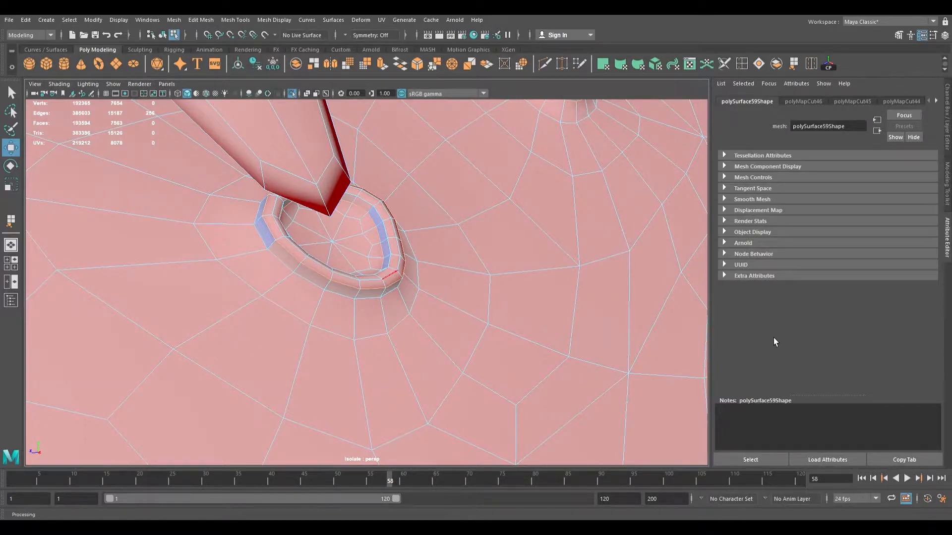
{"action": "key", "text": "w"}
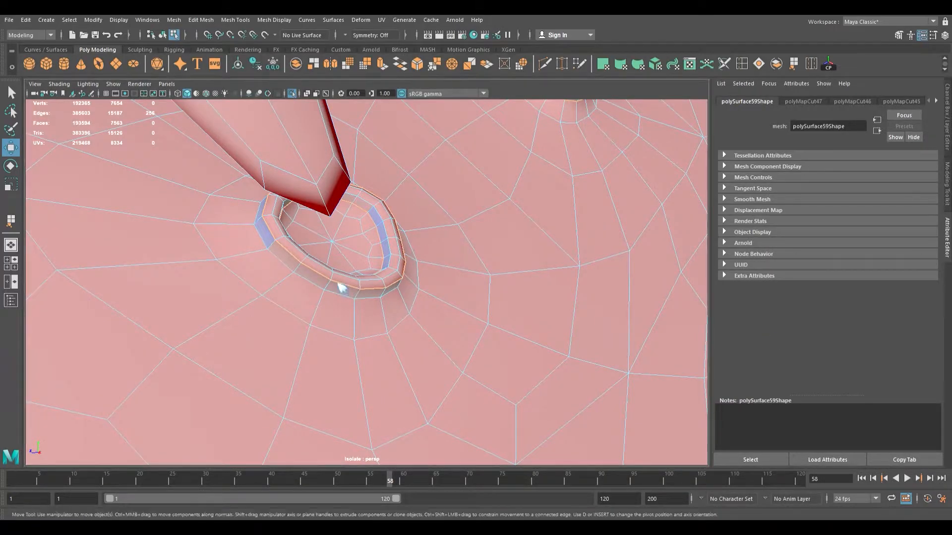
Step: Sew the misplaced rim seam on the last eyelet and cut its UVs along the neighbouring outer rim loop instead
{"action": "left_click", "coordinate": [349, 288]}
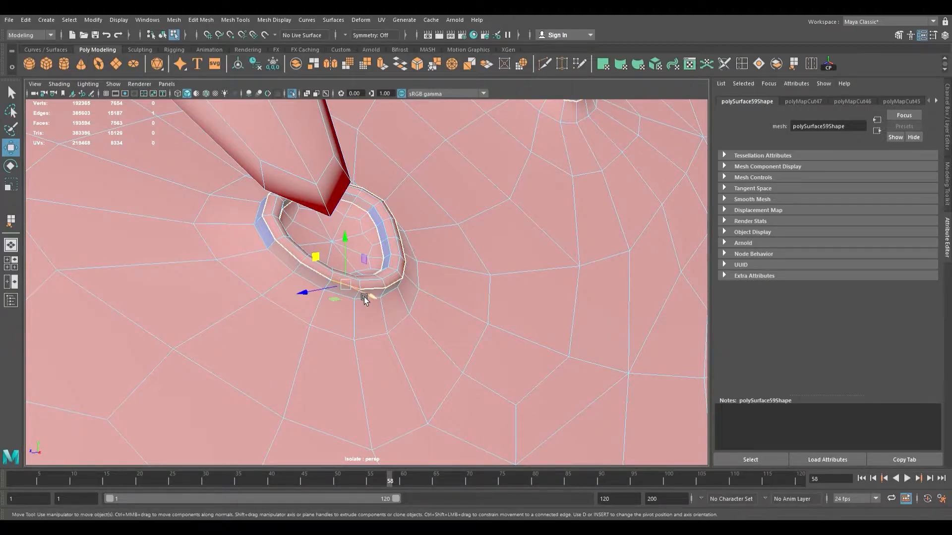
{"action": "double_click", "coordinate": [384, 291]}
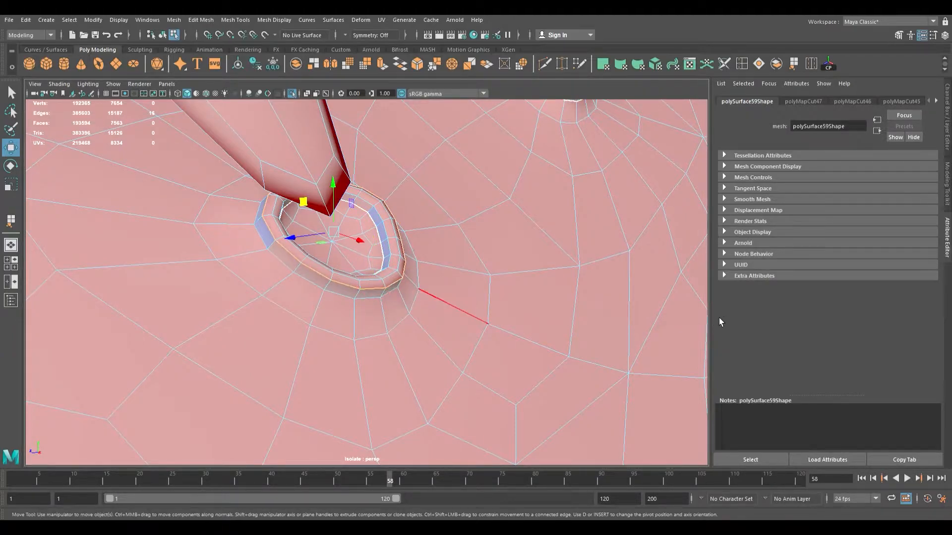
{"action": "key", "text": "shift+s"}
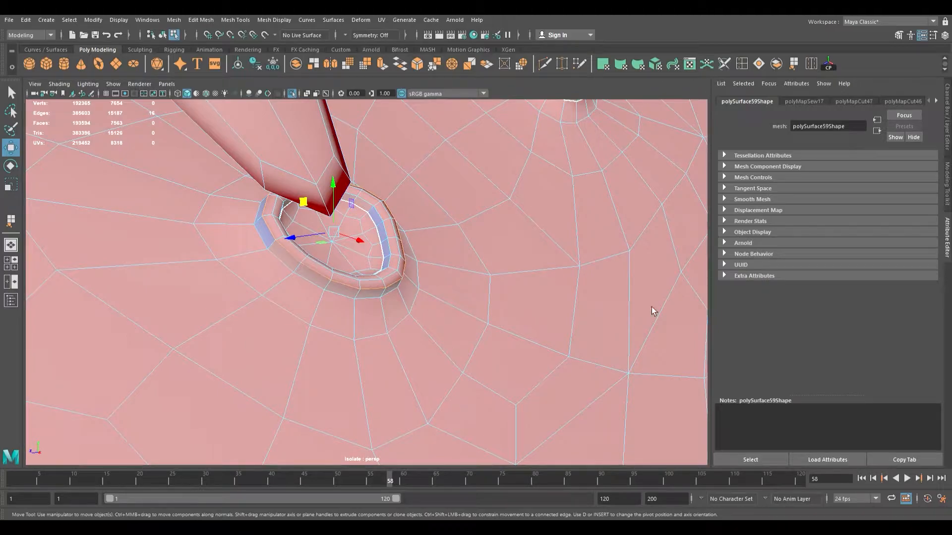
{"action": "double_click", "coordinate": [314, 282]}
{"action": "key", "text": "shift+x"}
Step: Select the short edge joining the front corner of the laced side panel to the sole seam
{"action": "scroll", "coordinate": [321, 268], "scroll_direction": "down", "scroll_amount": 5}
{"action": "right_click_drag", "start_coordinate": [311, 260], "coordinate": [221, 269], "text": "alt"}
{"action": "left_click_drag", "start_coordinate": [221, 269], "coordinate": [249, 257], "text": "alt"}
{"action": "right_click_drag", "start_coordinate": [249, 257], "coordinate": [322, 266], "text": "alt"}
{"action": "left_click_drag", "start_coordinate": [322, 266], "coordinate": [345, 291], "text": "alt"}
{"action": "right_click_drag", "start_coordinate": [344, 291], "coordinate": [540, 371], "text": "alt"}
{"action": "left_click_drag", "start_coordinate": [230, 297], "coordinate": [295, 355], "text": "alt"}
{"action": "left_click", "coordinate": [320, 367]}
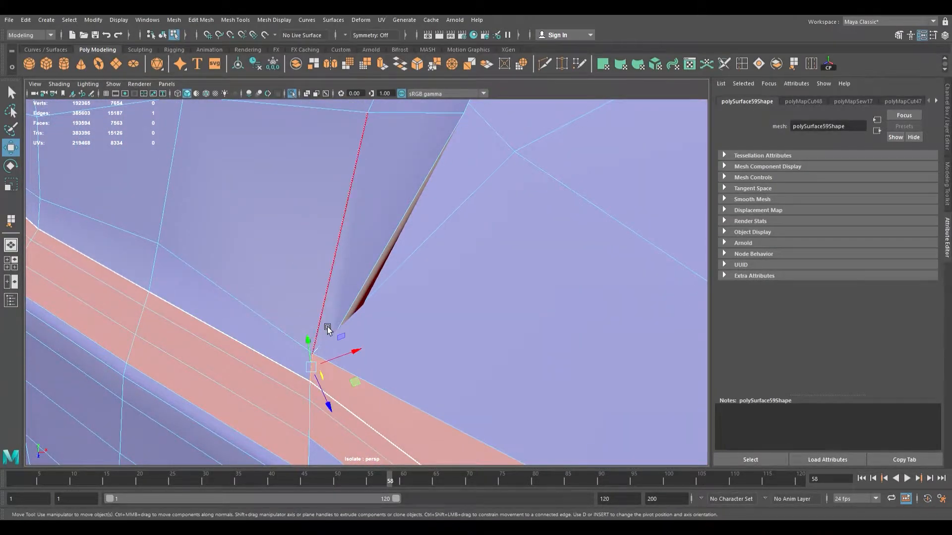
Step: Add the matching short edge at the opposite laced panel's front corner to the selection and cut the UVs along both edges
{"action": "scroll", "coordinate": [328, 326], "scroll_direction": "down", "scroll_amount": 5}
{"action": "left_click_drag", "start_coordinate": [328, 326], "coordinate": [281, 329], "text": "alt"}
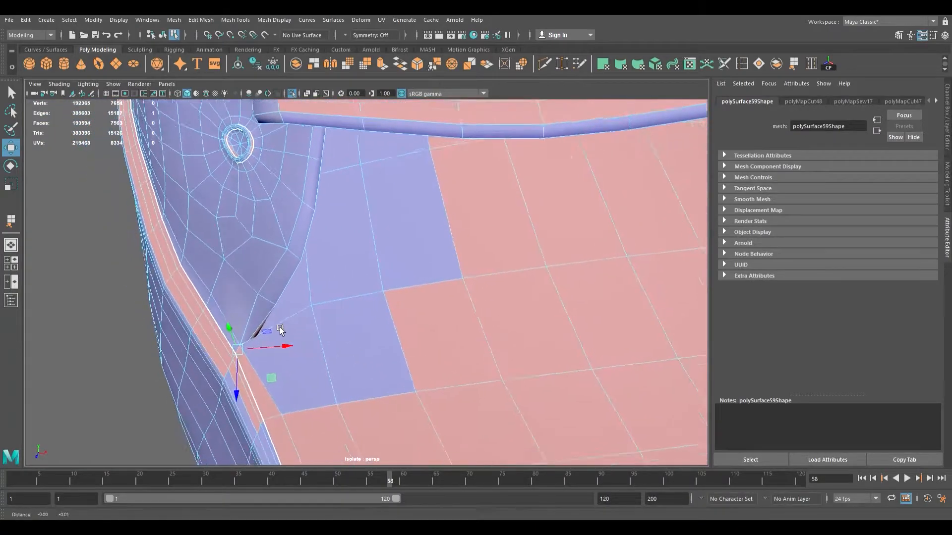
{"action": "middle_click_drag", "start_coordinate": [281, 329], "coordinate": [293, 251], "text": "alt"}
{"action": "left_click_drag", "start_coordinate": [293, 251], "coordinate": [124, 257], "text": "alt"}
{"action": "right_click_drag", "start_coordinate": [242, 278], "coordinate": [369, 304], "text": "alt"}
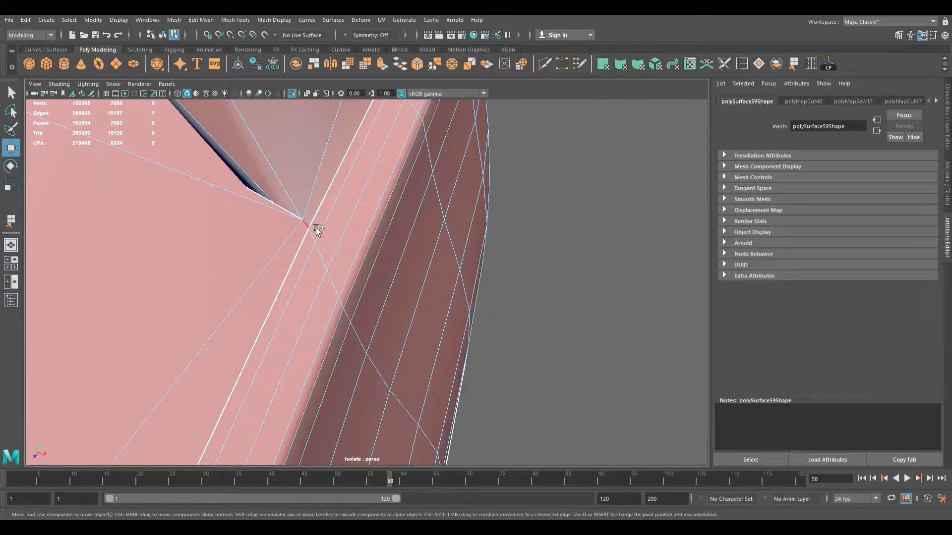
{"action": "left_click", "coordinate": [316, 227], "text": "shift"}
{"action": "key", "text": "shift+x"}
Step: Examine the shoe's existing seams around the laced opening, the collar rim and the inner lining from both sides
{"action": "scroll", "coordinate": [312, 199], "scroll_direction": "down", "scroll_amount": 8}
{"action": "left_click_drag", "start_coordinate": [311, 199], "coordinate": [257, 178], "text": "alt"}
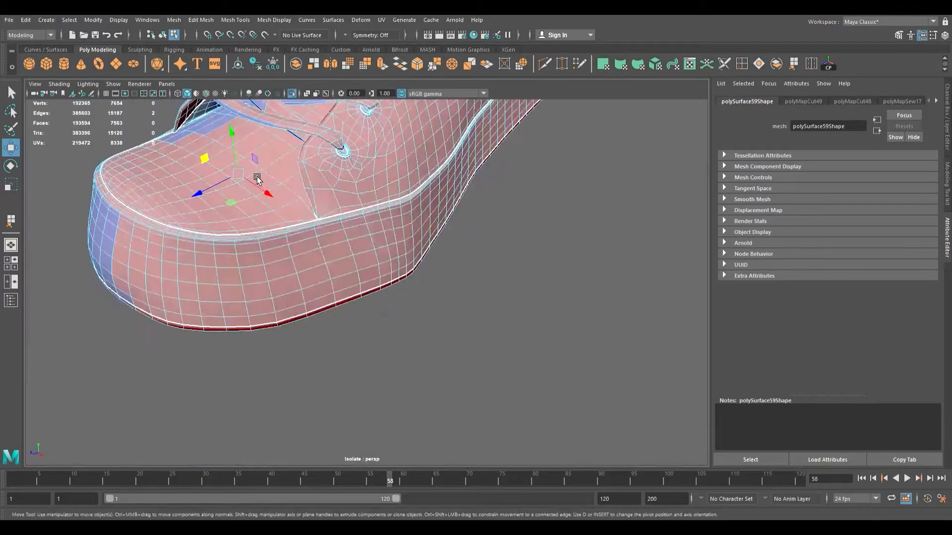
{"action": "middle_click_drag", "start_coordinate": [257, 178], "coordinate": [163, 291], "text": "alt"}
{"action": "scroll", "coordinate": [209, 261], "scroll_direction": "down", "scroll_amount": 6}
{"action": "left_click_drag", "start_coordinate": [208, 261], "coordinate": [337, 246], "text": "alt"}
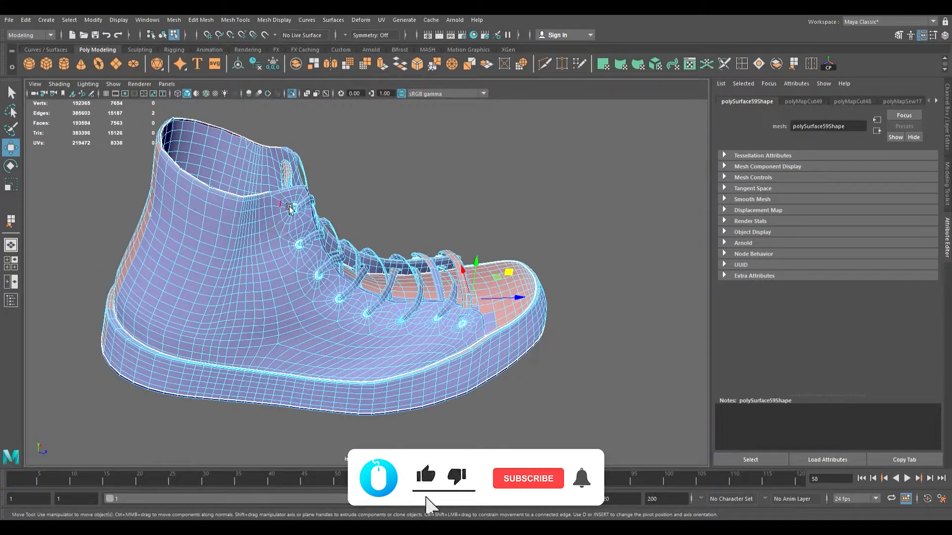
{"action": "left_click_drag", "start_coordinate": [269, 201], "coordinate": [308, 221], "text": "alt"}
{"action": "middle_click_drag", "start_coordinate": [308, 221], "coordinate": [305, 158], "text": "alt"}
{"action": "right_click_drag", "start_coordinate": [305, 158], "coordinate": [387, 231], "text": "alt"}
{"action": "left_click_drag", "start_coordinate": [388, 231], "coordinate": [299, 261], "text": "alt"}
{"action": "right_click_drag", "start_coordinate": [299, 261], "coordinate": [365, 274], "text": "alt"}
{"action": "middle_click_drag", "start_coordinate": [365, 274], "coordinate": [355, 344], "text": "alt"}
{"action": "right_click_drag", "start_coordinate": [277, 305], "coordinate": [316, 310], "text": "alt"}
{"action": "mouse_move", "coordinate": [250, 346]}
{"action": "left_mouse_down", "text": "alt"}
{"action": "mouse_move", "coordinate": [329, 308]}
{"action": "mouse_move", "coordinate": [238, 338]}
{"action": "left_mouse_up", "text": "alt"}
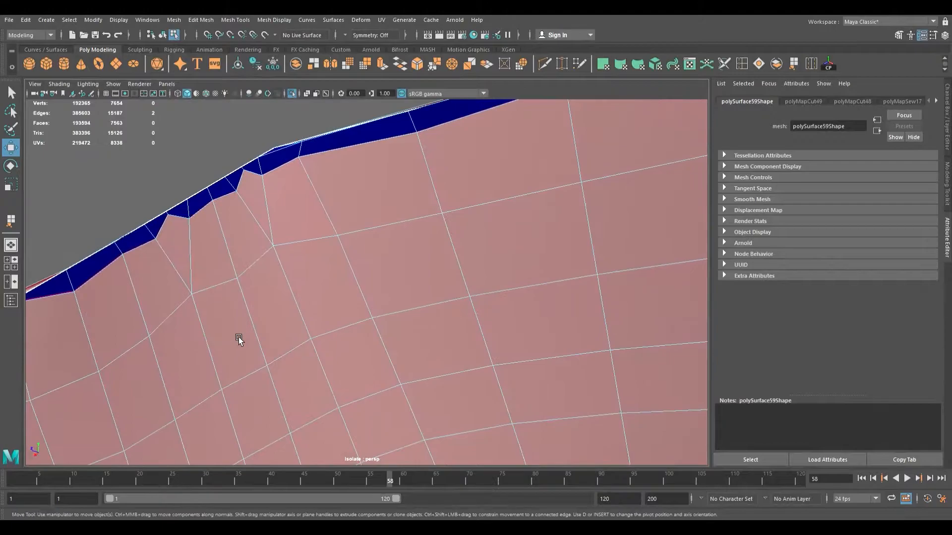
{"action": "right_click_drag", "start_coordinate": [264, 315], "coordinate": [244, 340], "text": "alt"}
{"action": "left_click_drag", "start_coordinate": [245, 341], "coordinate": [58, 349], "text": "alt"}
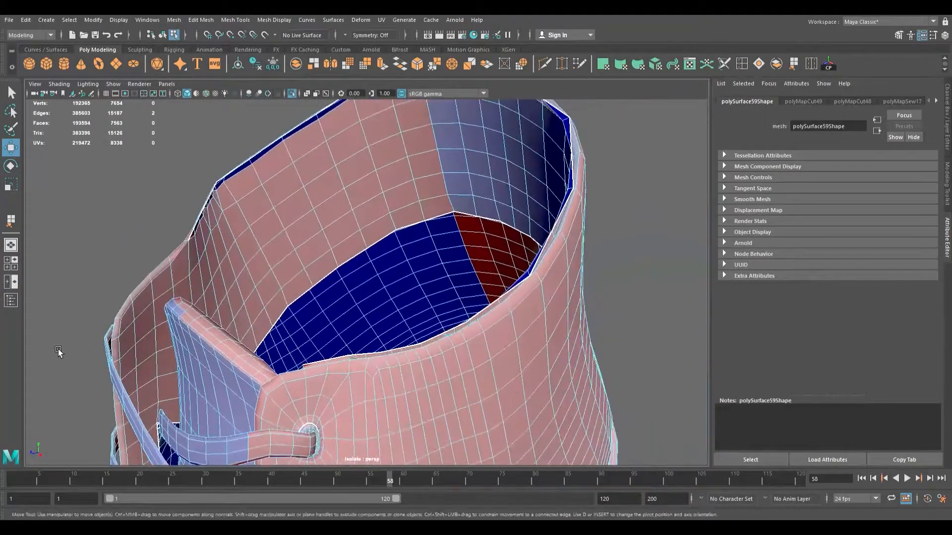
{"action": "mouse_move", "coordinate": [144, 308]}
{"action": "left_mouse_down", "text": "alt"}
{"action": "mouse_move", "coordinate": [167, 319]}
{"action": "mouse_move", "coordinate": [139, 300]}
{"action": "left_mouse_up", "text": "alt"}
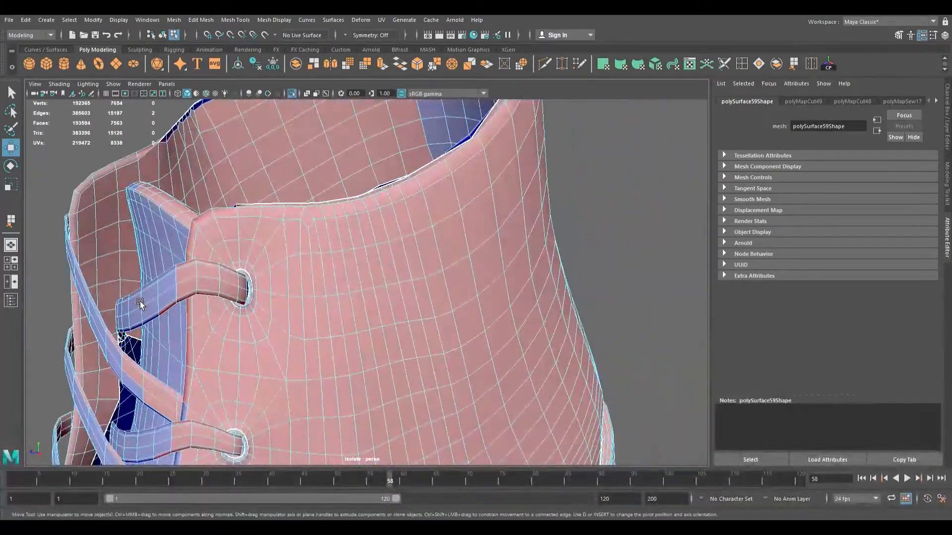
{"action": "middle_click_drag", "start_coordinate": [139, 300], "coordinate": [121, 374], "text": "alt"}
{"action": "scroll", "coordinate": [182, 302], "scroll_direction": "down", "scroll_amount": 5}
{"action": "left_click_drag", "start_coordinate": [181, 302], "coordinate": [264, 258], "text": "alt"}
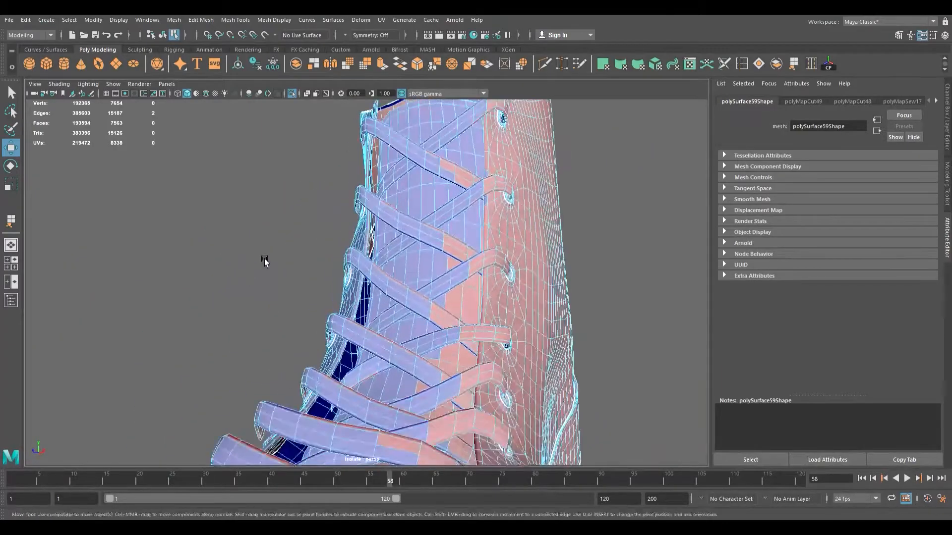
{"action": "middle_click_drag", "start_coordinate": [263, 257], "coordinate": [203, 395], "text": "alt"}
{"action": "scroll", "coordinate": [206, 385], "scroll_direction": "up", "scroll_amount": 5}
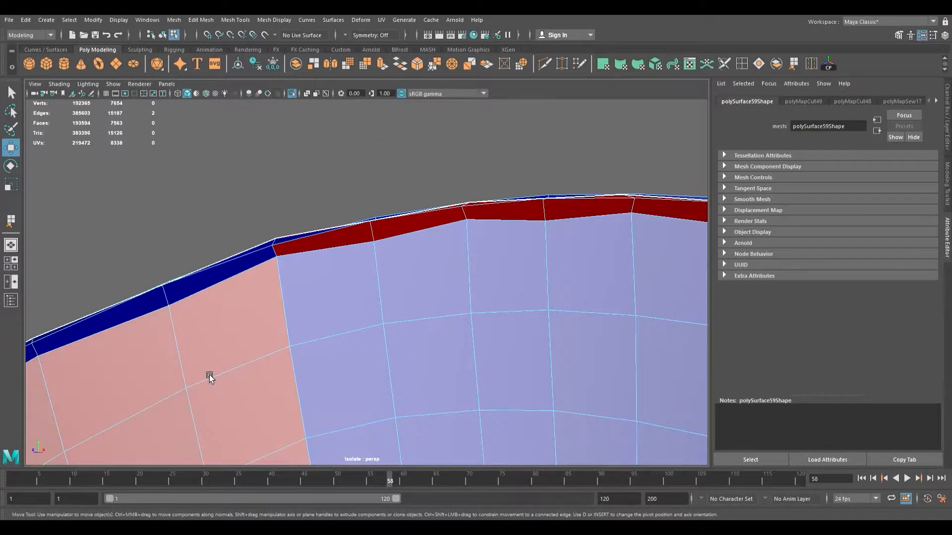
{"action": "left_click_drag", "start_coordinate": [240, 323], "coordinate": [106, 273], "text": "alt"}
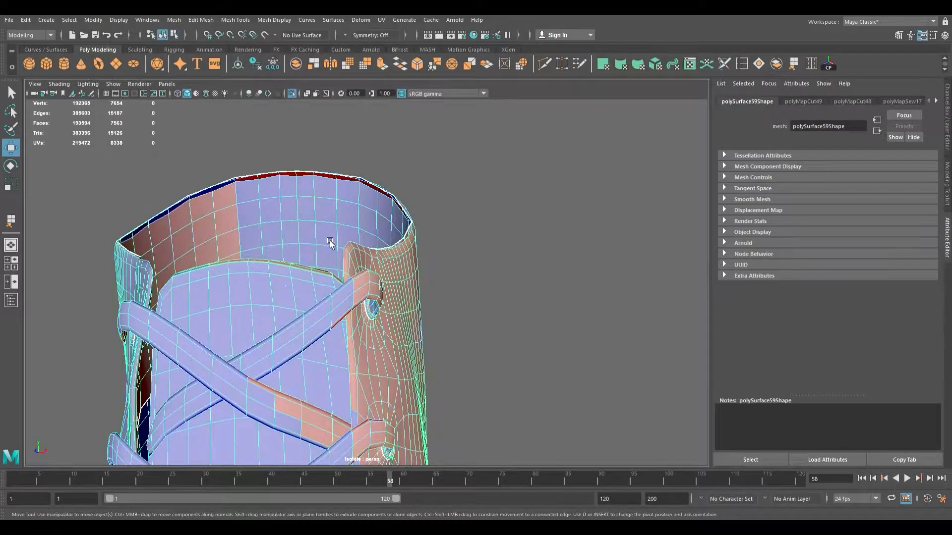
Step: Select the shoe upper as a whole object and inspect the open border along its collar rim
{"action": "left_click", "coordinate": [330, 242]}
{"action": "left_click_drag", "start_coordinate": [240, 259], "coordinate": [270, 272], "text": "alt"}
{"action": "right_click_drag", "start_coordinate": [270, 272], "coordinate": [493, 300], "text": "alt"}
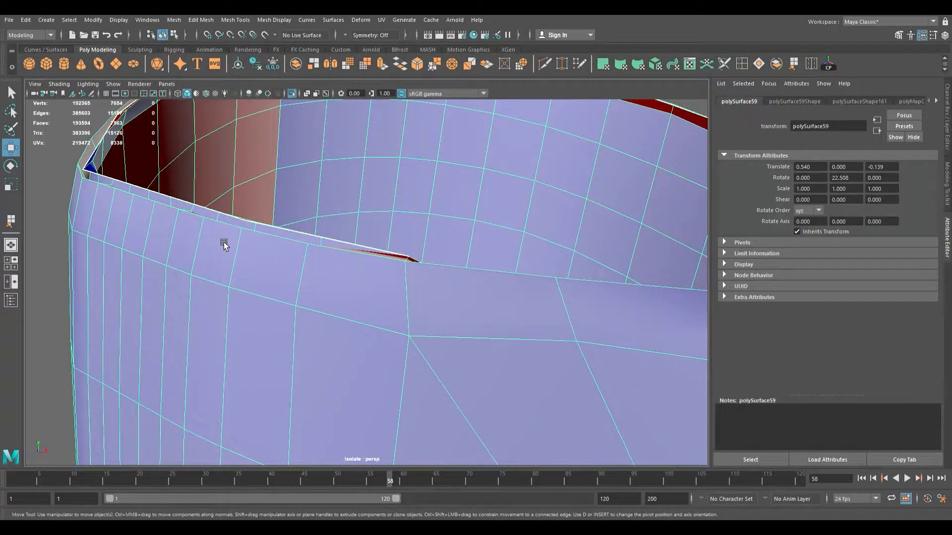
{"action": "scroll", "coordinate": [223, 245], "scroll_direction": "down", "scroll_amount": 3}
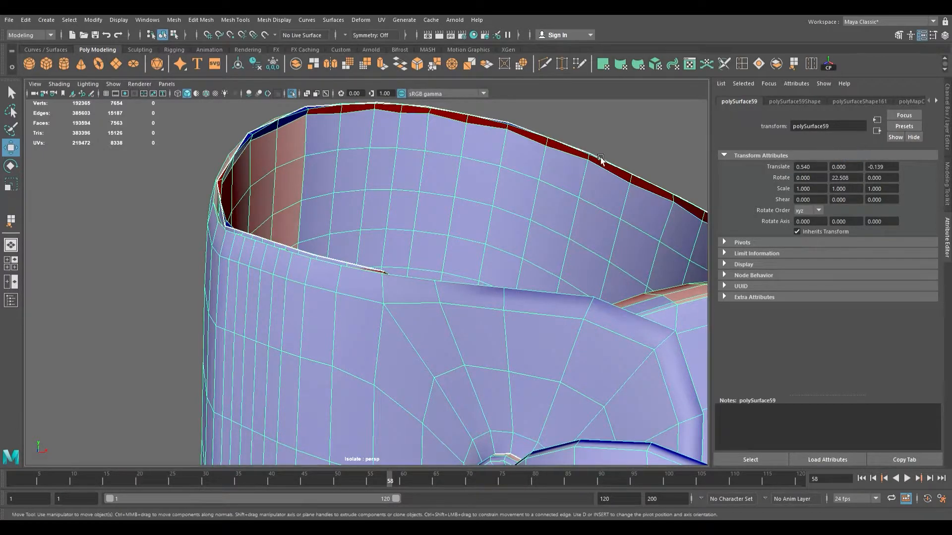
{"action": "scroll", "coordinate": [546, 168], "scroll_direction": "down", "scroll_amount": 10}
{"action": "scroll", "coordinate": [323, 181], "scroll_direction": "up", "scroll_amount": 5}
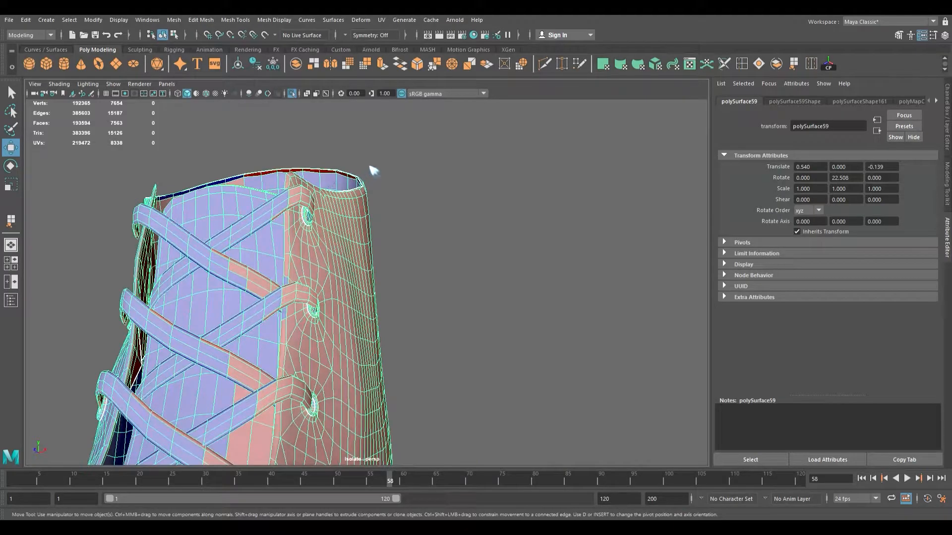
Step: Examine the isolated shoe's collar edge from both sides and bring the rest of the character back into view
{"action": "left_click", "coordinate": [422, 177]}
{"action": "scroll", "coordinate": [392, 205], "scroll_direction": "up", "scroll_amount": 8}
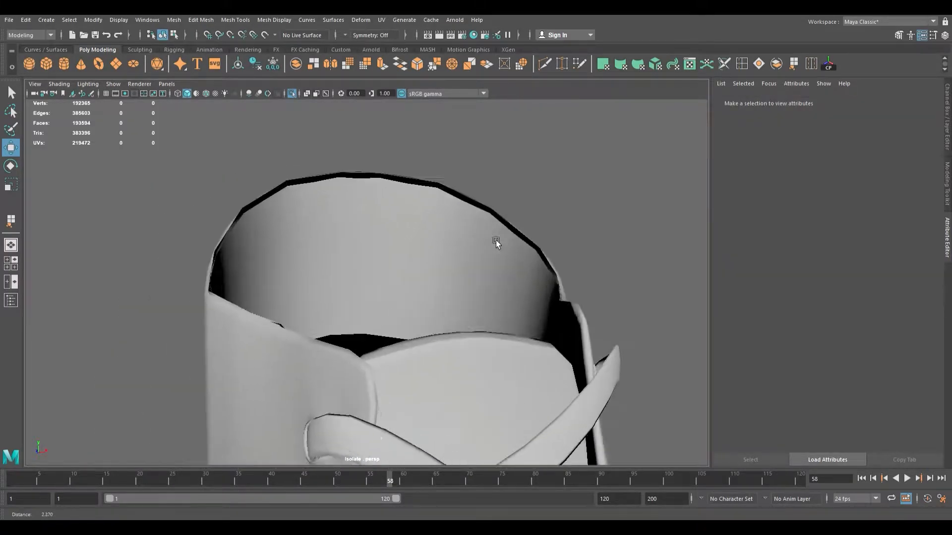
{"action": "right_click_drag", "start_coordinate": [548, 239], "coordinate": [498, 239], "text": "alt"}
{"action": "left_click_drag", "start_coordinate": [498, 239], "coordinate": [399, 246], "text": "alt"}
{"action": "middle_click_drag", "start_coordinate": [399, 246], "coordinate": [398, 245], "text": "alt"}
{"action": "left_click_drag", "start_coordinate": [399, 245], "coordinate": [305, 129], "text": "alt"}
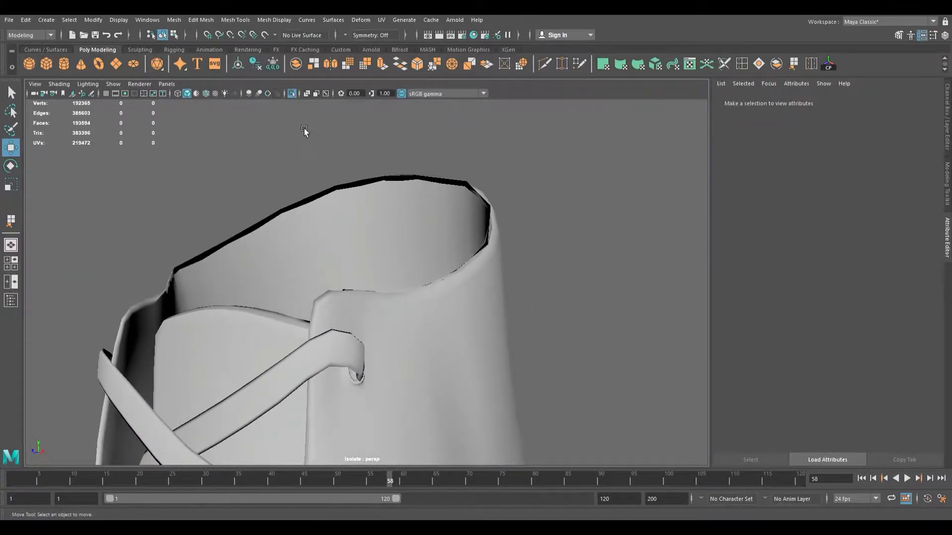
{"action": "left_click", "coordinate": [293, 94]}
{"action": "scroll", "coordinate": [418, 248], "scroll_direction": "down", "scroll_amount": 5}
{"action": "middle_click_drag", "start_coordinate": [418, 248], "coordinate": [290, 223], "text": "alt"}
{"action": "right_click_drag", "start_coordinate": [322, 298], "coordinate": [263, 294], "text": "alt"}
{"action": "middle_click_drag", "start_coordinate": [154, 263], "coordinate": [266, 288], "text": "alt"}
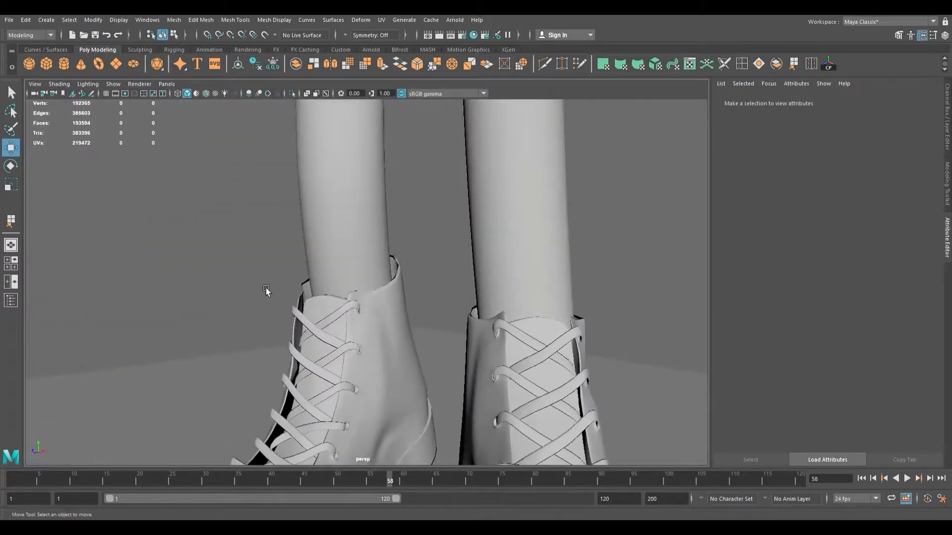
Step: Isolate the smooth shoe again and examine the mesh along its collar and tongue
{"action": "left_click", "coordinate": [387, 322]}
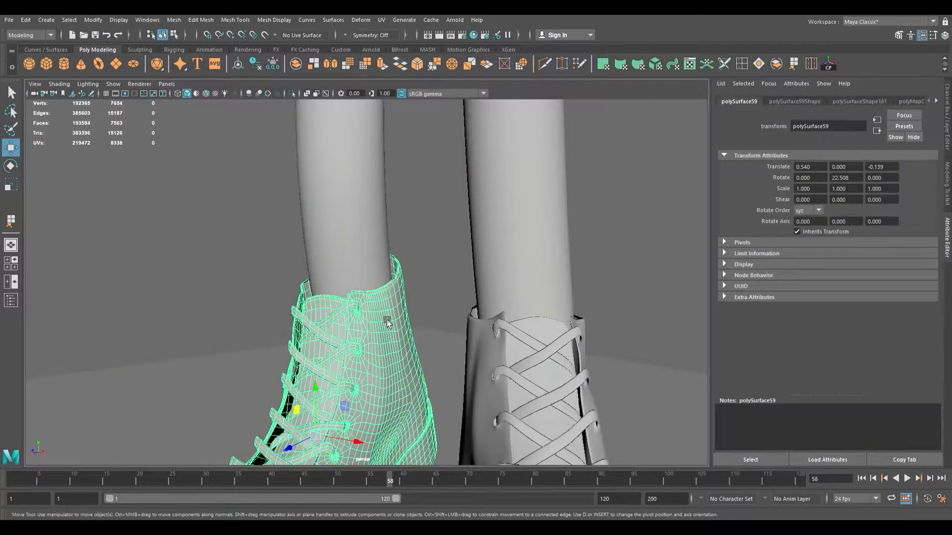
{"action": "left_click", "coordinate": [292, 93]}
{"action": "scroll", "coordinate": [455, 346], "scroll_direction": "up", "scroll_amount": 3}
{"action": "scroll", "coordinate": [270, 249], "scroll_direction": "up", "scroll_amount": 3}
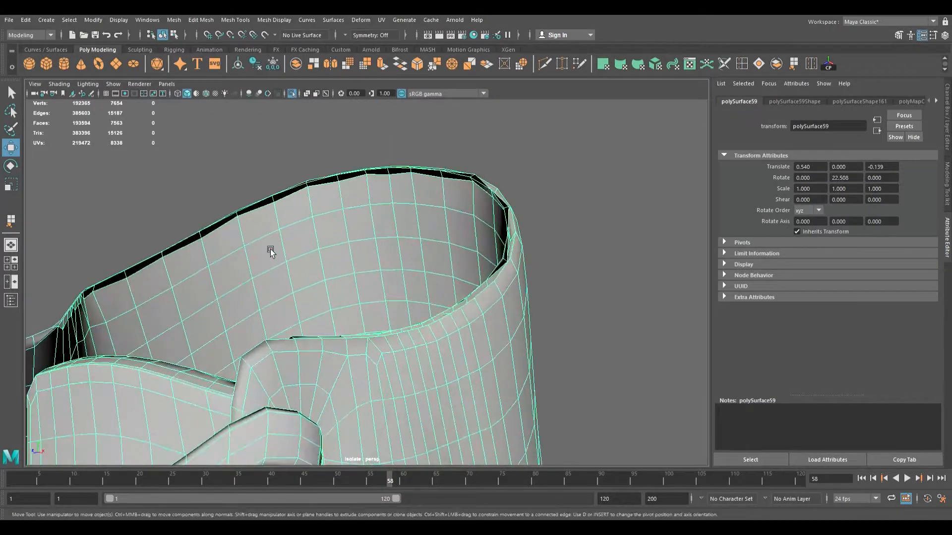
{"action": "scroll", "coordinate": [314, 258], "scroll_direction": "up", "scroll_amount": 2}
{"action": "left_click_drag", "start_coordinate": [313, 258], "coordinate": [329, 239], "text": "alt"}
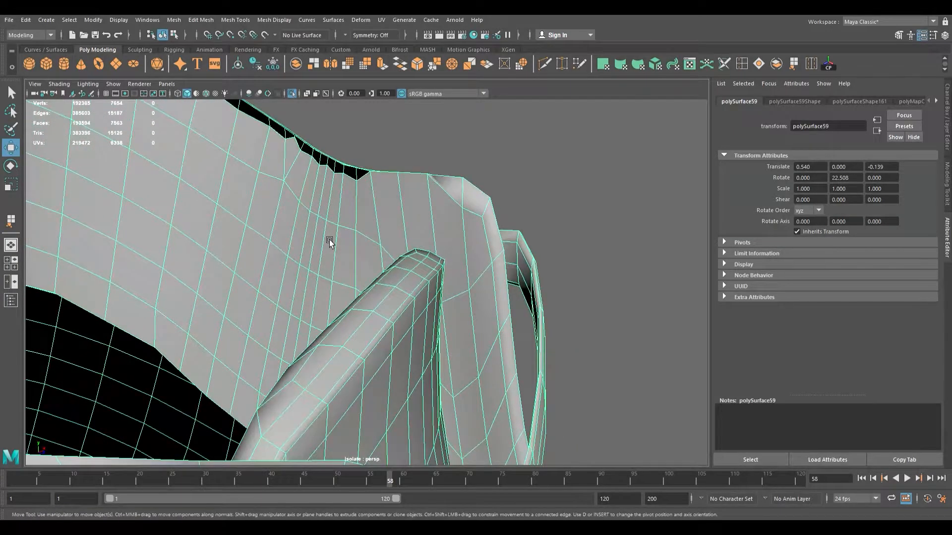
{"action": "scroll", "coordinate": [330, 239], "scroll_direction": "down", "scroll_amount": 5}
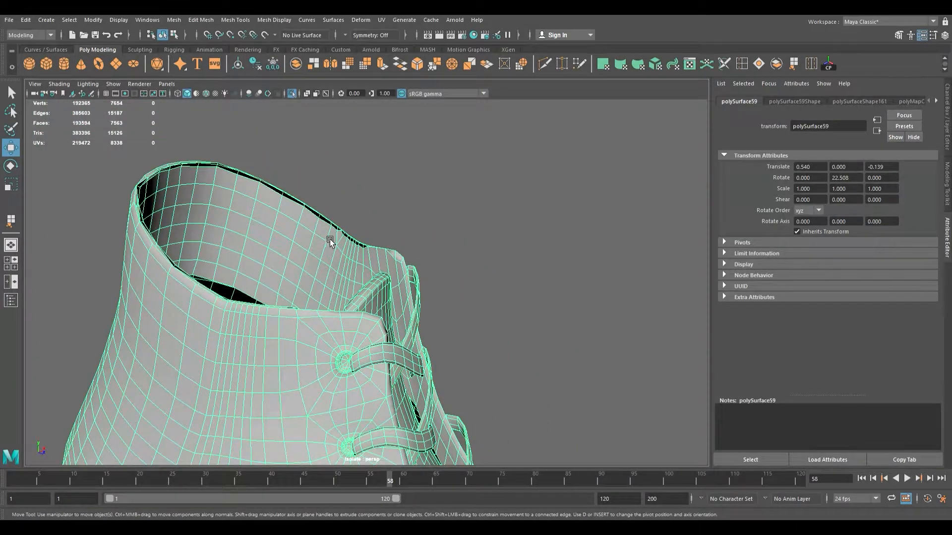
{"action": "left_click", "coordinate": [292, 93]}
Step: Select the low-poly copy of the pineapple character at its shoes
{"action": "left_click_drag", "start_coordinate": [306, 103], "coordinate": [349, 254], "text": "alt"}
{"action": "scroll", "coordinate": [349, 253], "scroll_direction": "down", "scroll_amount": 12}
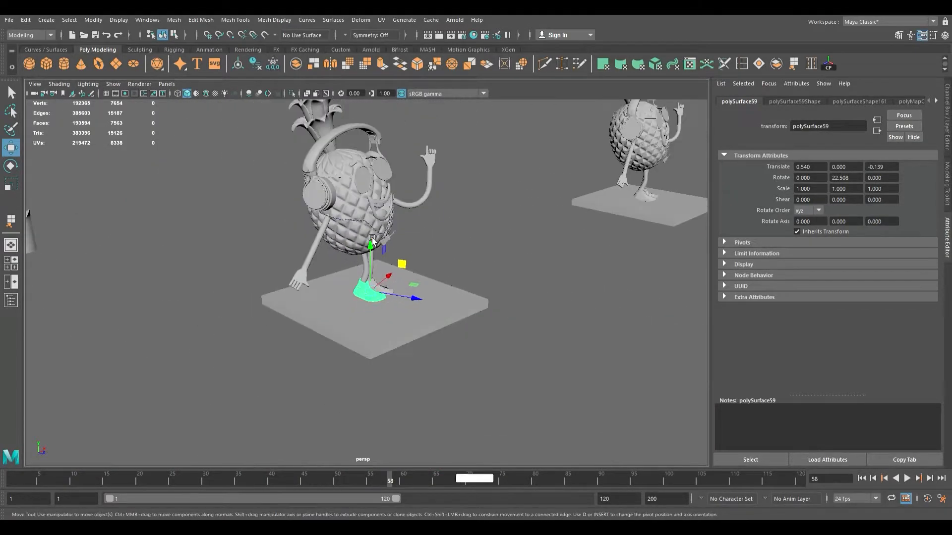
{"action": "middle_click_drag", "start_coordinate": [349, 253], "coordinate": [127, 344], "text": "alt"}
{"action": "right_click_drag", "start_coordinate": [127, 344], "coordinate": [531, 248], "text": "alt"}
{"action": "middle_click_drag", "start_coordinate": [530, 248], "coordinate": [228, 362], "text": "alt"}
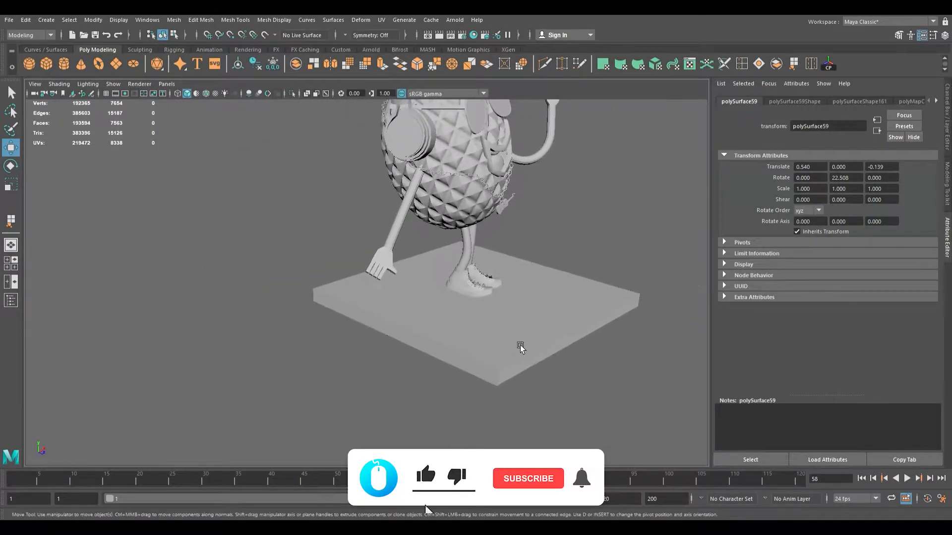
{"action": "middle_click_drag", "start_coordinate": [521, 347], "coordinate": [167, 394], "text": "alt"}
{"action": "scroll", "coordinate": [457, 329], "scroll_direction": "up", "scroll_amount": 15}
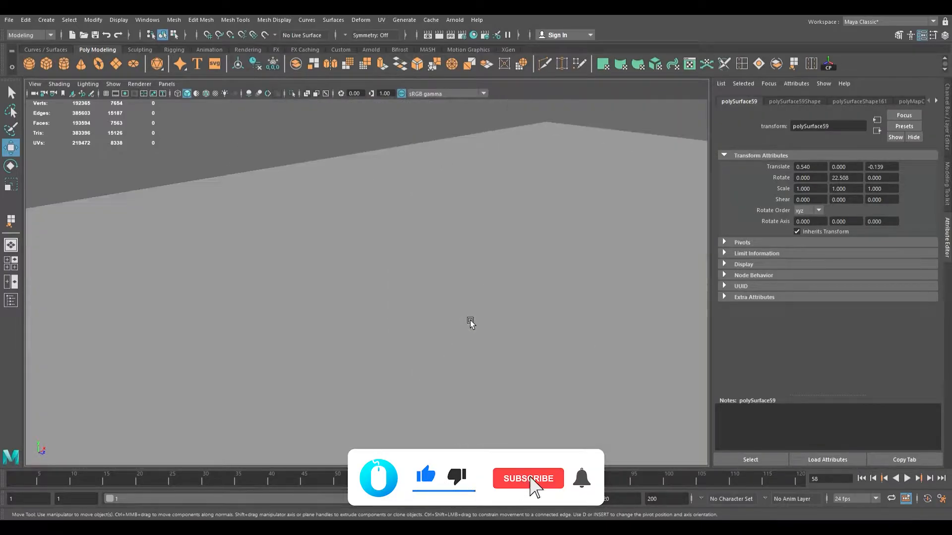
{"action": "scroll", "coordinate": [482, 321], "scroll_direction": "down", "scroll_amount": 5}
{"action": "middle_click_drag", "start_coordinate": [436, 319], "coordinate": [187, 318], "text": "alt"}
{"action": "scroll", "coordinate": [334, 308], "scroll_direction": "up", "scroll_amount": 2}
{"action": "left_click", "coordinate": [334, 308]}
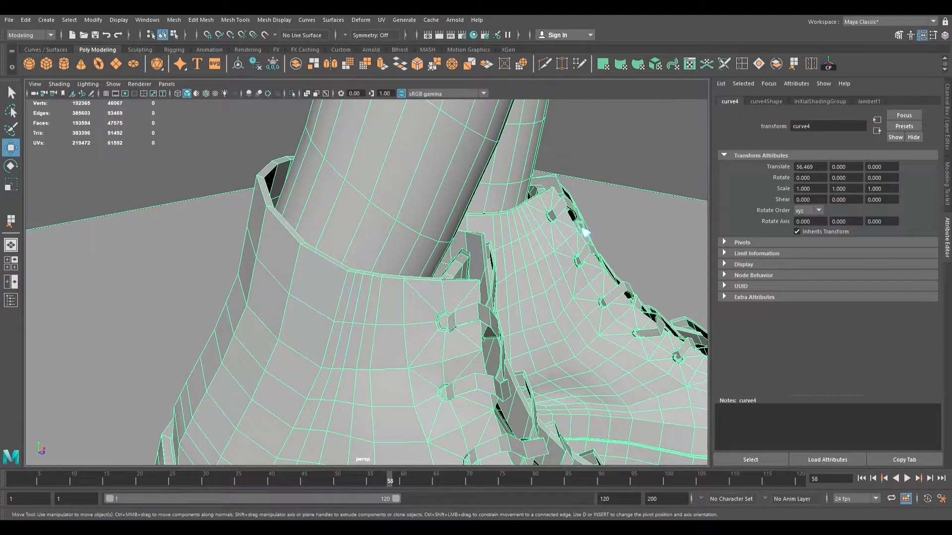
Step: Preview the low-poly character smoothed and examine the collar edges of both shoes
{"action": "key", "text": "3"}
{"action": "scroll", "coordinate": [476, 240], "scroll_direction": "down", "scroll_amount": 3}
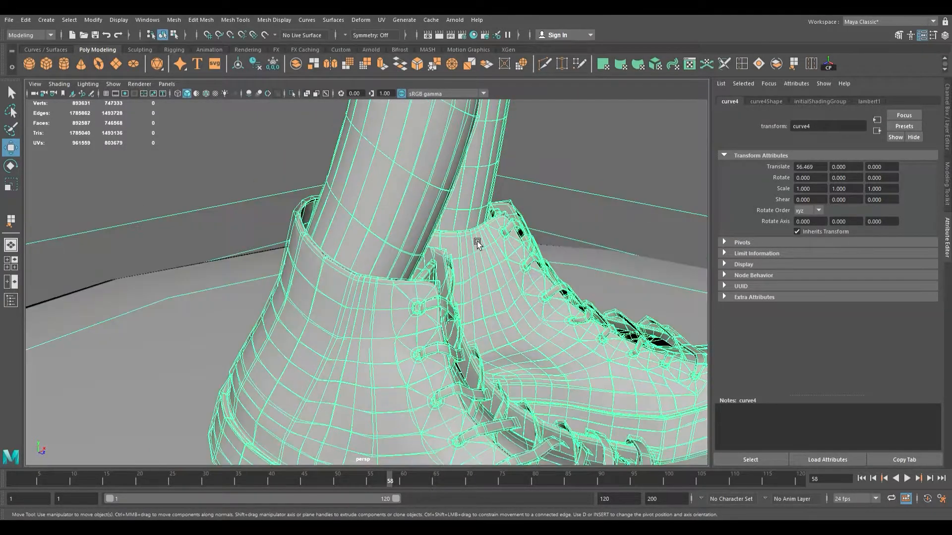
{"action": "left_click_drag", "start_coordinate": [466, 239], "coordinate": [329, 240], "text": "alt"}
{"action": "scroll", "coordinate": [329, 240], "scroll_direction": "up", "scroll_amount": 3}
{"action": "right_click_drag", "start_coordinate": [329, 240], "coordinate": [490, 283], "text": "alt"}
{"action": "left_click_drag", "start_coordinate": [489, 282], "coordinate": [608, 328], "text": "alt"}
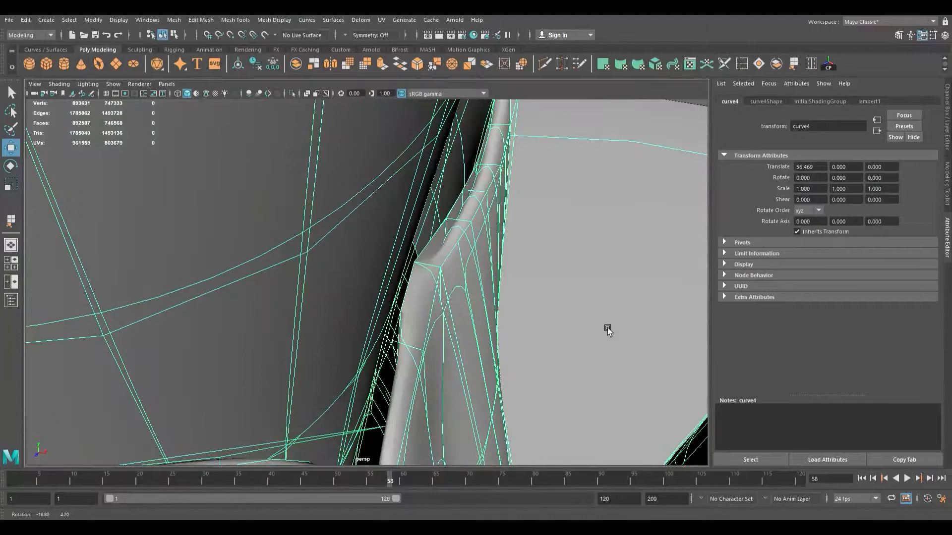
{"action": "scroll", "coordinate": [607, 328], "scroll_direction": "down", "scroll_amount": 8}
{"action": "scroll", "coordinate": [623, 334], "scroll_direction": "up", "scroll_amount": 2}
{"action": "scroll", "coordinate": [623, 333], "scroll_direction": "up", "scroll_amount": 5}
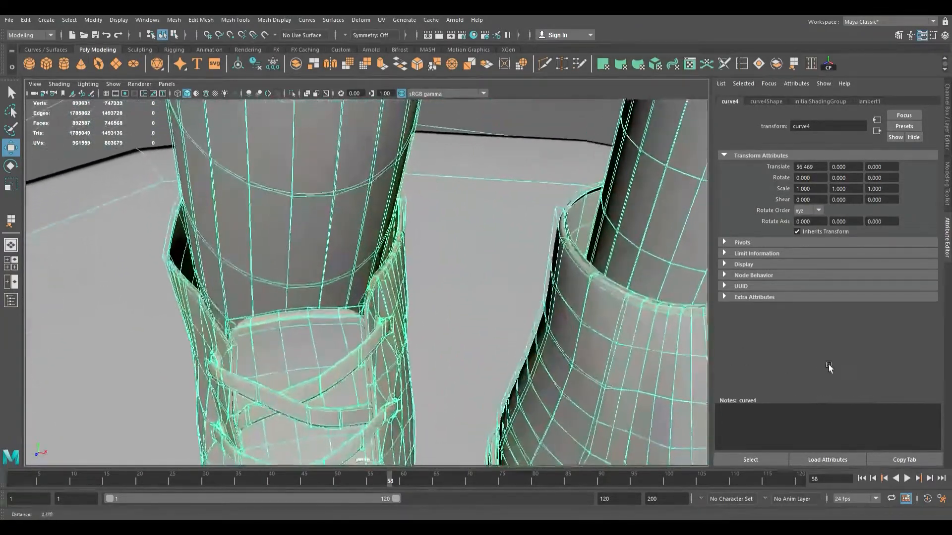
{"action": "key", "text": "1"}
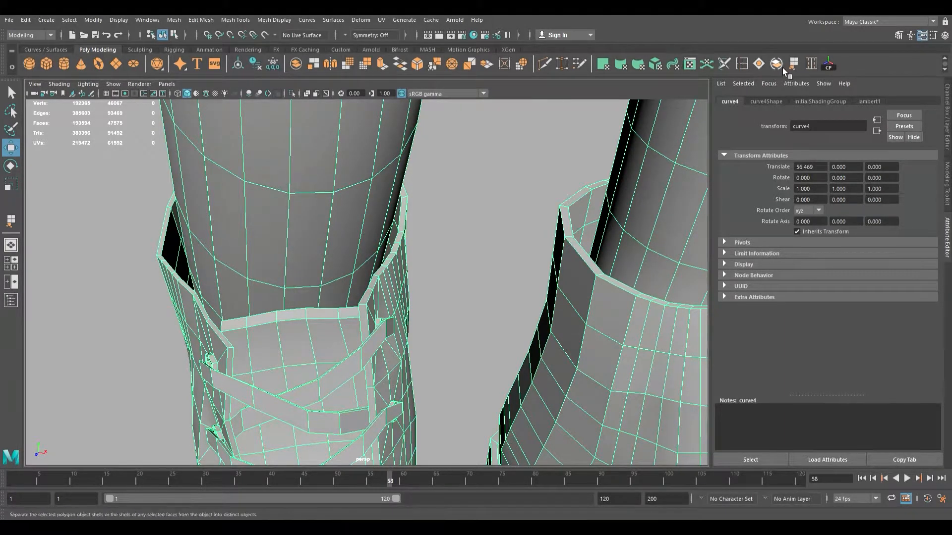
Step: Separate the combined low-poly character mesh into individual objects and select the upper of one shoe
{"action": "left_click", "coordinate": [361, 361]}
{"action": "left_click", "coordinate": [394, 292]}
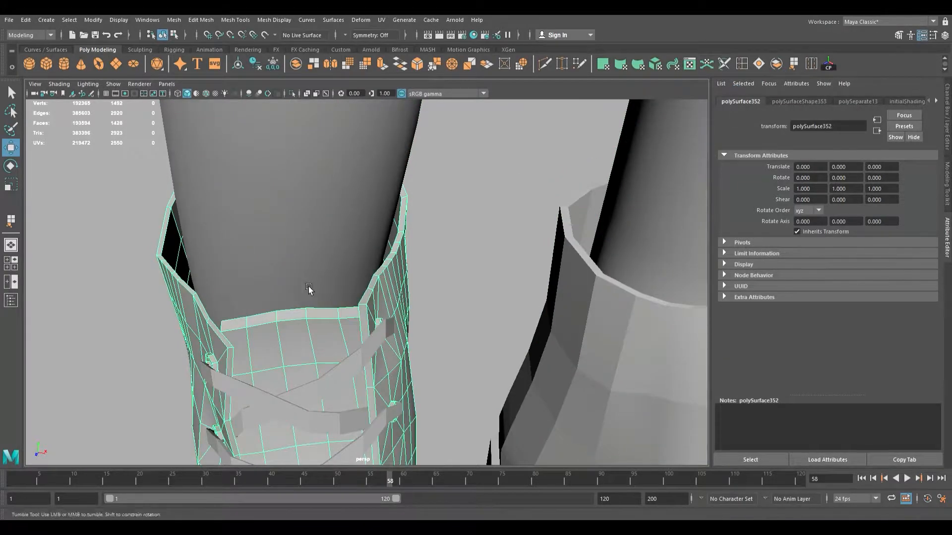
{"action": "left_click_drag", "start_coordinate": [309, 288], "coordinate": [336, 285], "text": "alt"}
{"action": "right_click_drag", "start_coordinate": [292, 291], "coordinate": [407, 293], "text": "alt"}
{"action": "middle_click_drag", "start_coordinate": [378, 297], "coordinate": [478, 273], "text": "alt"}
{"action": "left_click_drag", "start_coordinate": [478, 273], "coordinate": [340, 260], "text": "alt"}
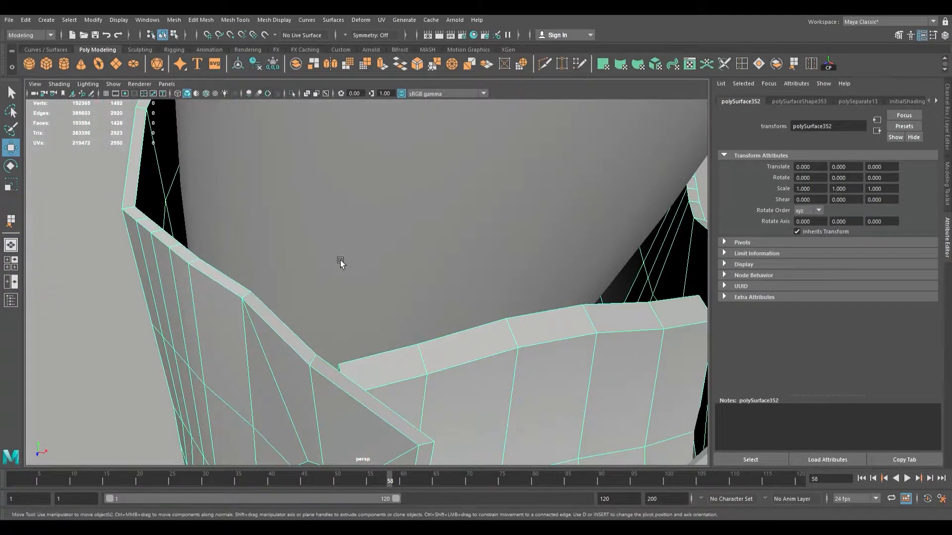
Step: Preview the separated shoe upper smoothed and check the vertices along its collar edge
{"action": "key", "text": "3"}
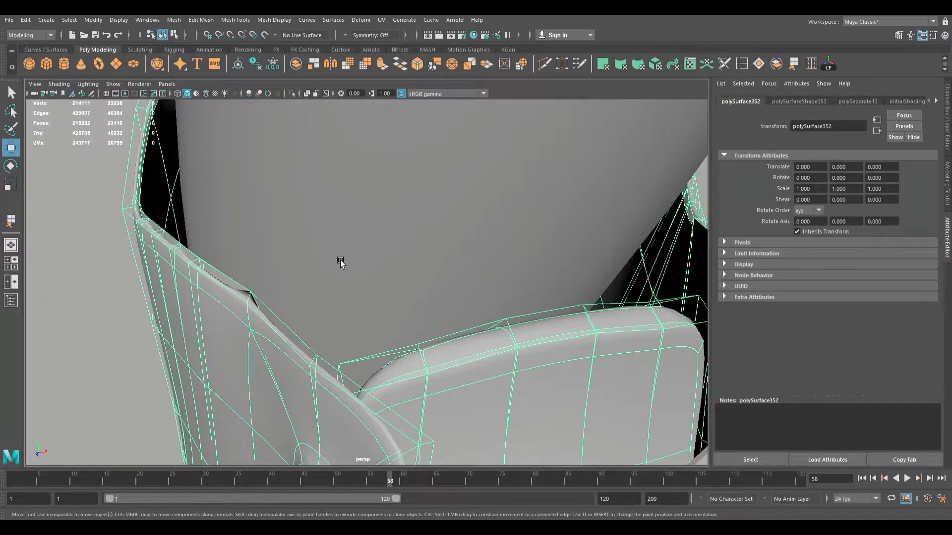
{"action": "key", "text": "1"}
{"action": "middle_click_drag", "start_coordinate": [340, 260], "coordinate": [412, 329], "text": "alt"}
{"action": "right_click_drag", "start_coordinate": [196, 303], "coordinate": [304, 321], "text": "alt"}
{"action": "left_click_drag", "start_coordinate": [304, 321], "coordinate": [296, 294], "text": "alt"}
{"action": "key", "text": "F9"}
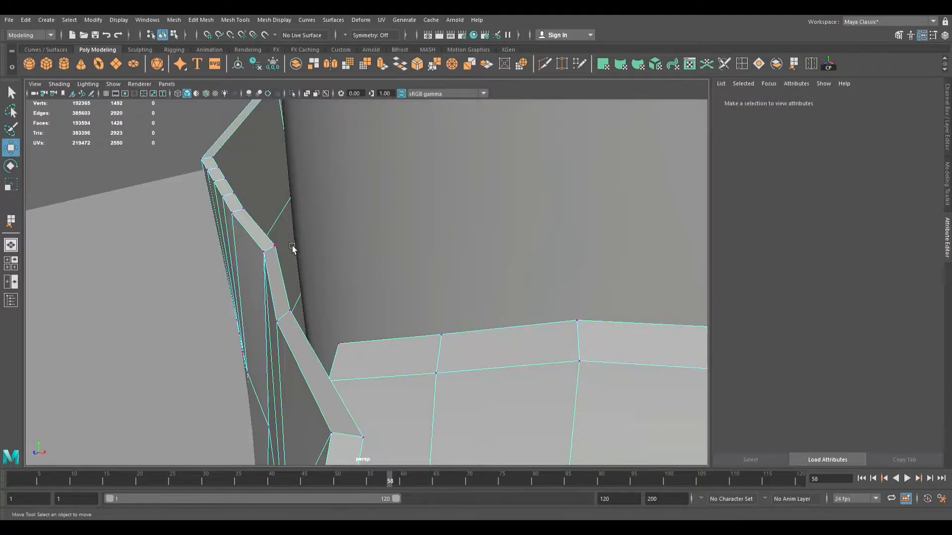
{"action": "left_click_drag", "start_coordinate": [278, 254], "coordinate": [330, 275]}
{"action": "key", "text": "F8"}
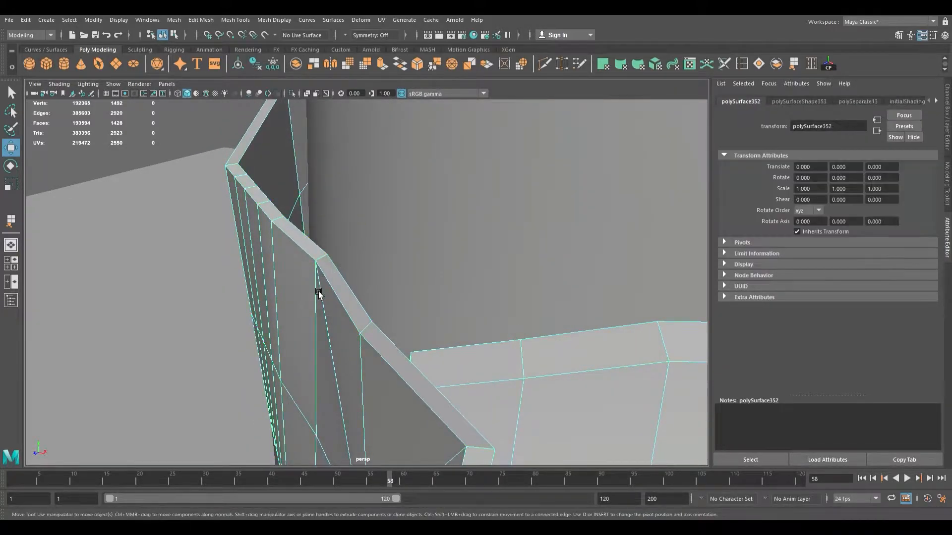
Step: Examine the collar topology of the corresponding shoe on the high-poly character for comparison
{"action": "key", "text": "f"}
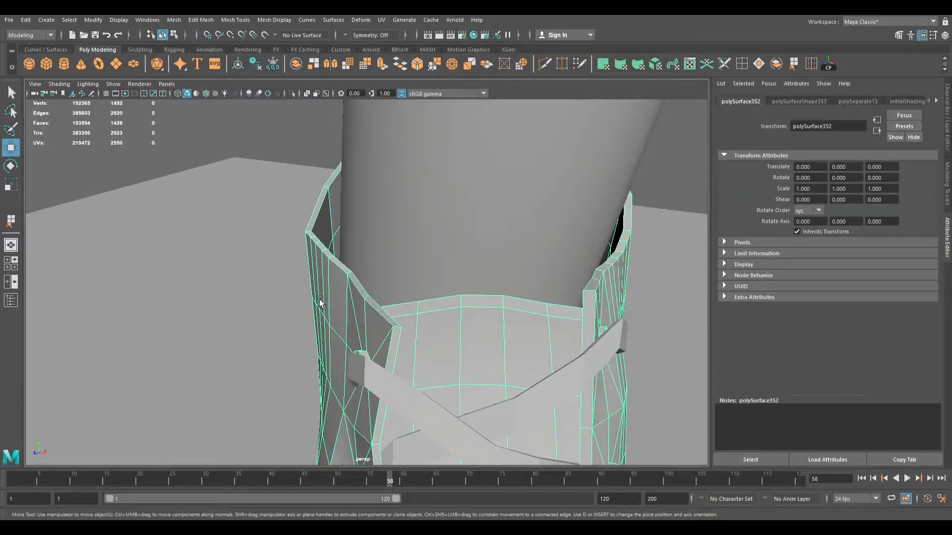
{"action": "scroll", "coordinate": [319, 300], "scroll_direction": "down", "scroll_amount": 15}
{"action": "left_click_drag", "start_coordinate": [235, 284], "coordinate": [403, 232], "text": "alt"}
{"action": "scroll", "coordinate": [459, 233], "scroll_direction": "up", "scroll_amount": 15}
{"action": "middle_click_drag", "start_coordinate": [441, 234], "coordinate": [409, 332], "text": "alt"}
{"action": "scroll", "coordinate": [340, 385], "scroll_direction": "up", "scroll_amount": 5}
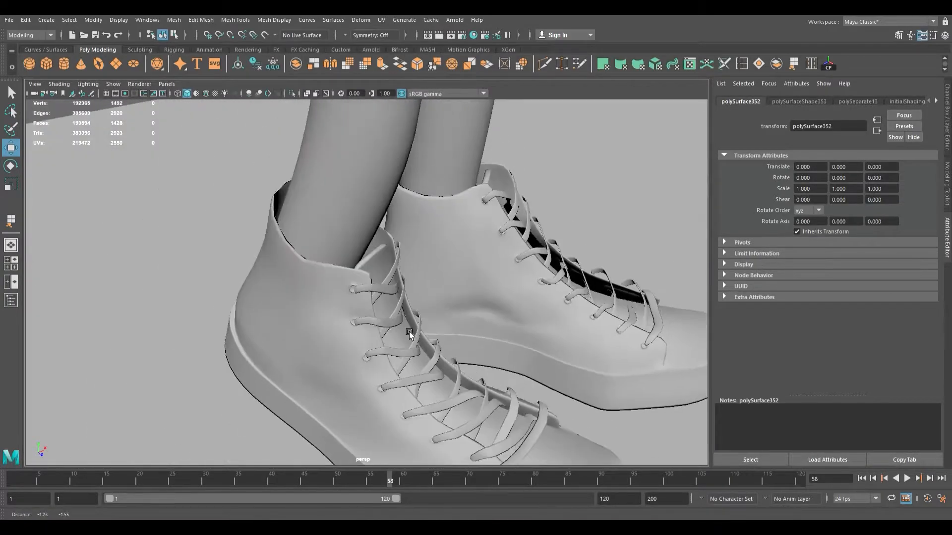
{"action": "scroll", "coordinate": [341, 296], "scroll_direction": "up", "scroll_amount": 3}
{"action": "scroll", "coordinate": [341, 297], "scroll_direction": "up", "scroll_amount": 4}
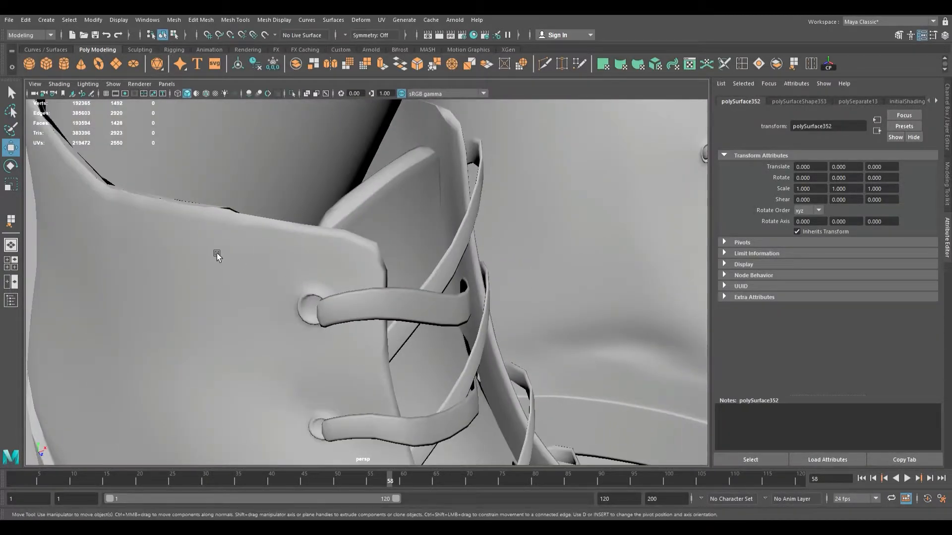
{"action": "left_click", "coordinate": [210, 254]}
{"action": "left_click_drag", "start_coordinate": [195, 239], "coordinate": [250, 241], "text": "alt"}
{"action": "scroll", "coordinate": [189, 285], "scroll_direction": "up", "scroll_amount": 3}
{"action": "middle_click_drag", "start_coordinate": [188, 285], "coordinate": [197, 284], "text": "alt"}
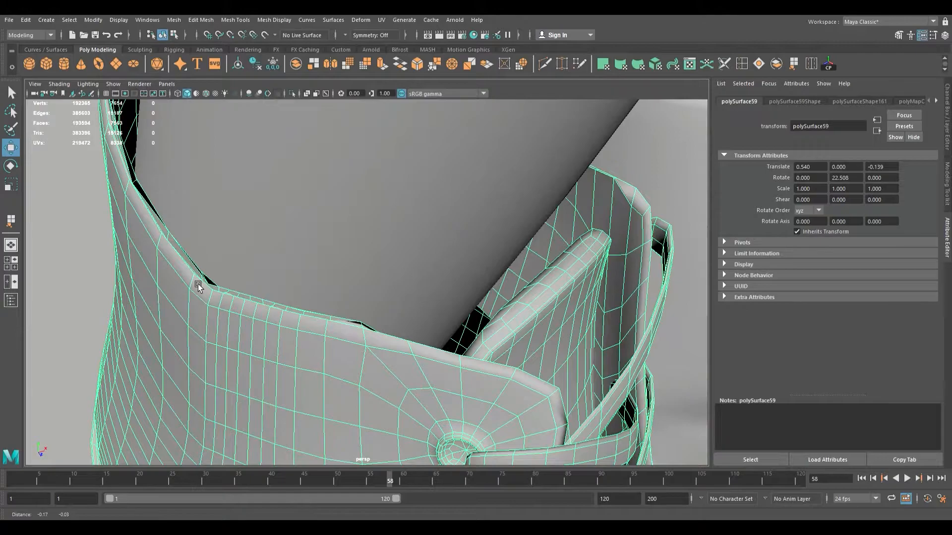
Step: Merge the vertices of the separated low-poly shoe upper with a distance threshold of 0.01
{"action": "scroll", "coordinate": [304, 291], "scroll_direction": "down", "scroll_amount": 10}
{"action": "middle_click_drag", "start_coordinate": [423, 251], "coordinate": [217, 343], "text": "alt"}
{"action": "middle_click_drag", "start_coordinate": [473, 310], "coordinate": [309, 307], "text": "alt"}
{"action": "scroll", "coordinate": [351, 366], "scroll_direction": "up", "scroll_amount": 8}
{"action": "right_click_drag", "start_coordinate": [309, 307], "coordinate": [496, 361], "text": "alt"}
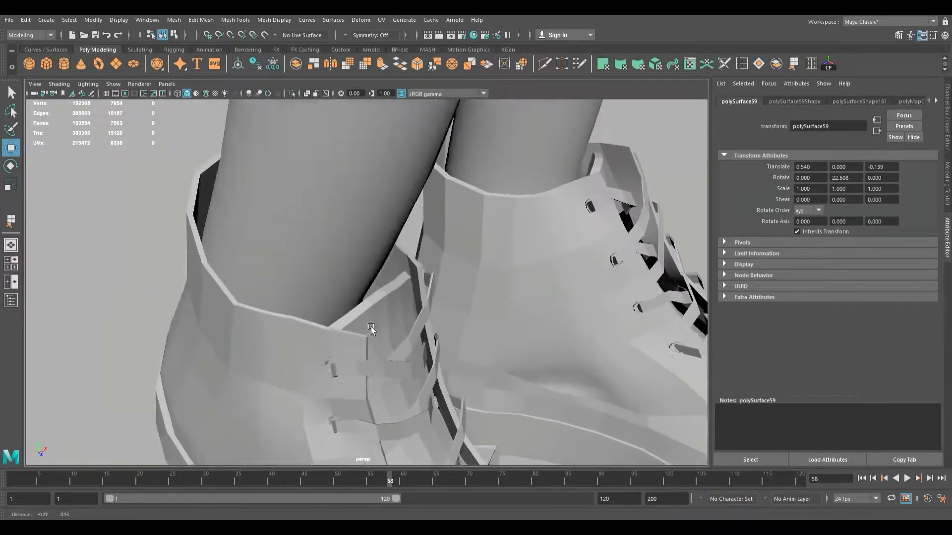
{"action": "middle_click_drag", "start_coordinate": [268, 310], "coordinate": [316, 328], "text": "alt"}
{"action": "left_click", "coordinate": [281, 331]}
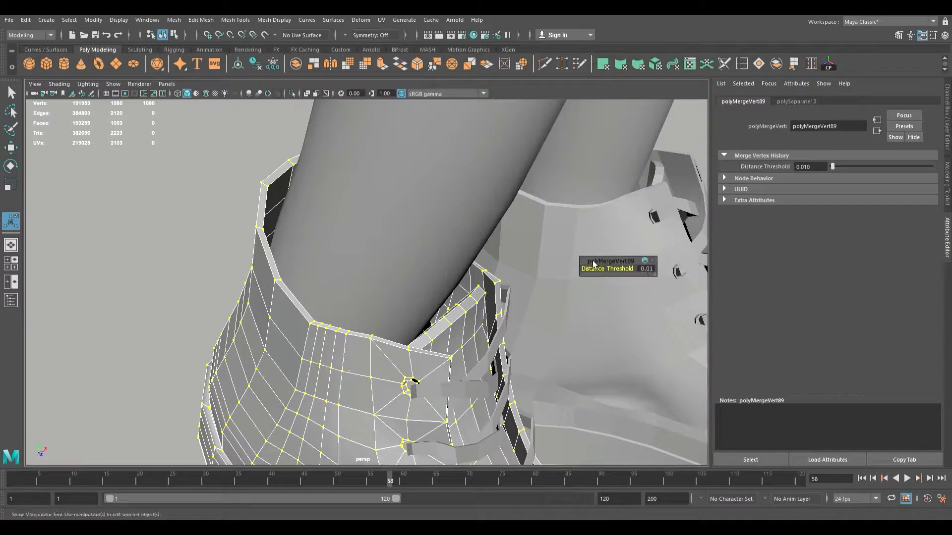
{"action": "right_click_drag", "start_coordinate": [273, 284], "coordinate": [322, 301], "text": "alt"}
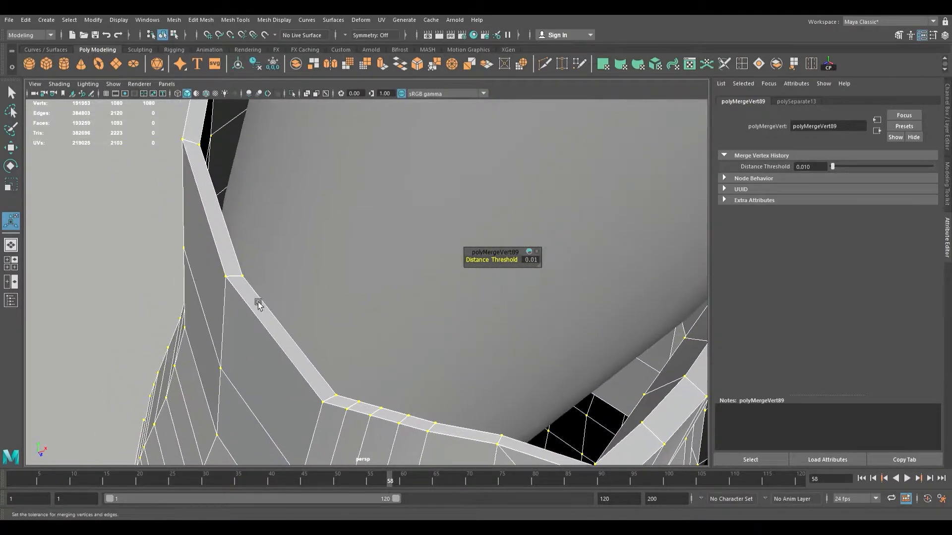
{"action": "key", "text": "q"}
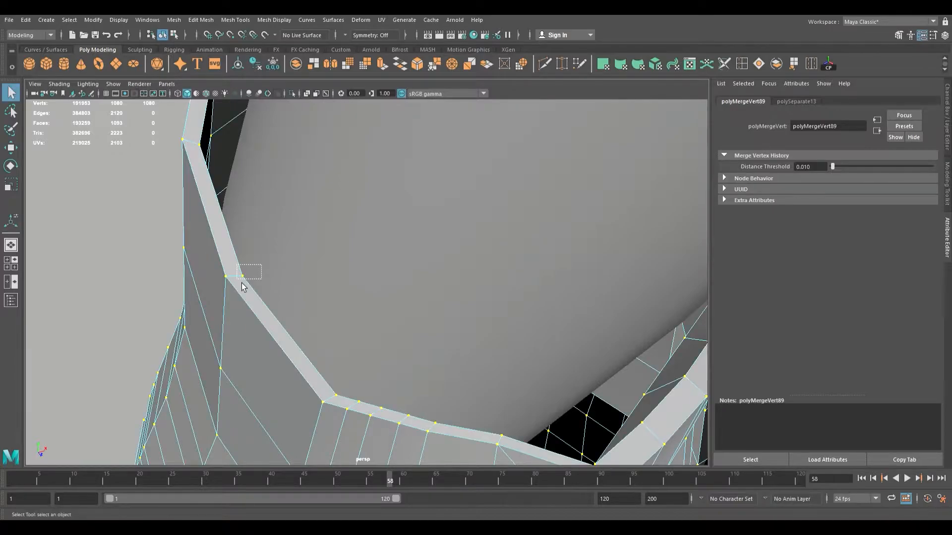
{"action": "left_click_drag", "start_coordinate": [241, 284], "coordinate": [243, 284]}
{"action": "scroll", "coordinate": [292, 289], "scroll_direction": "down", "scroll_amount": 5}
{"action": "right_click_drag", "start_coordinate": [293, 289], "coordinate": [334, 242]}
Step: Compare the merged shoe upper with and without smooth preview, checking its collar edge
{"action": "key", "text": "3"}
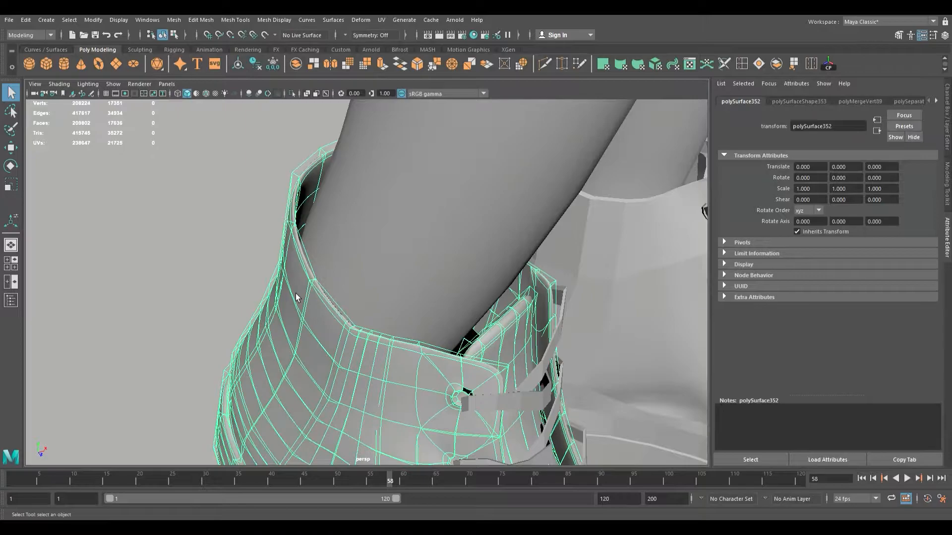
{"action": "left_click_drag", "start_coordinate": [295, 293], "coordinate": [325, 293], "text": "alt"}
{"action": "mouse_move", "coordinate": [325, 293]}
{"action": "right_mouse_down", "text": "alt"}
{"action": "mouse_move", "coordinate": [304, 305]}
{"action": "mouse_move", "coordinate": [331, 306]}
{"action": "right_mouse_up", "text": "alt"}
{"action": "middle_click_drag", "start_coordinate": [331, 306], "coordinate": [346, 307], "text": "alt"}
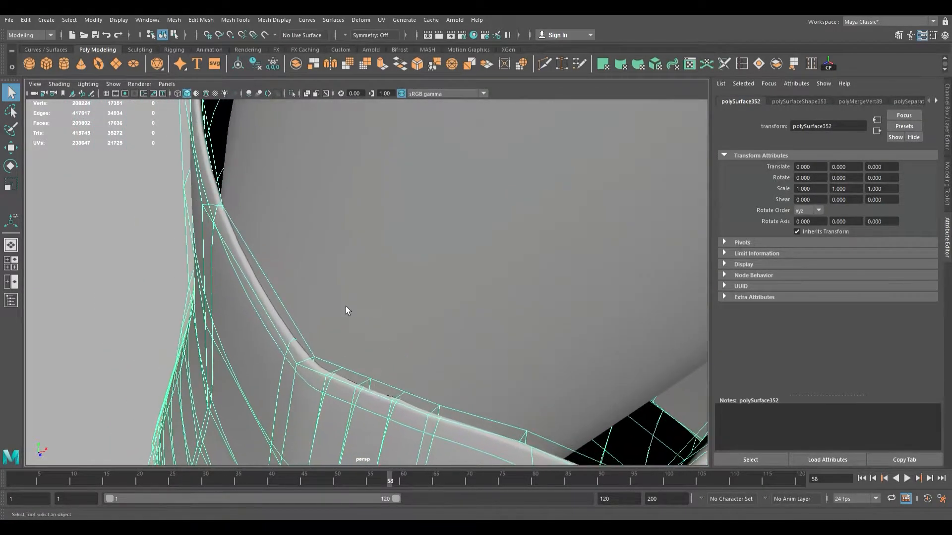
{"action": "right_click_drag", "start_coordinate": [346, 308], "coordinate": [310, 311], "text": "alt"}
{"action": "key", "text": "1"}
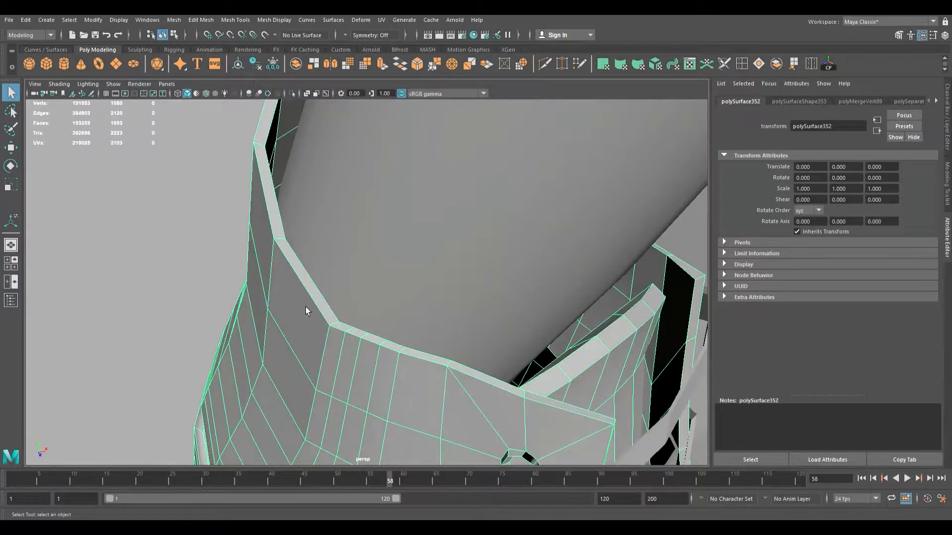
{"action": "key", "text": "3"}
{"action": "key", "text": "1"}
{"action": "key", "text": "3"}
{"action": "key", "text": "1"}
{"action": "left_click_drag", "start_coordinate": [305, 308], "coordinate": [314, 318], "text": "alt"}
{"action": "scroll", "coordinate": [320, 315], "scroll_direction": "up", "scroll_amount": 3}
{"action": "scroll", "coordinate": [297, 331], "scroll_direction": "down", "scroll_amount": 3}
{"action": "middle_click_drag", "start_coordinate": [272, 346], "coordinate": [252, 341], "text": "alt"}
{"action": "left_click_drag", "start_coordinate": [330, 331], "coordinate": [340, 302], "text": "alt"}
Step: Merge the vertices of the other low-poly shoe's upper with a distance threshold of 0.01
{"action": "scroll", "coordinate": [364, 319], "scroll_direction": "down", "scroll_amount": 5}
{"action": "scroll", "coordinate": [366, 317], "scroll_direction": "down", "scroll_amount": 5}
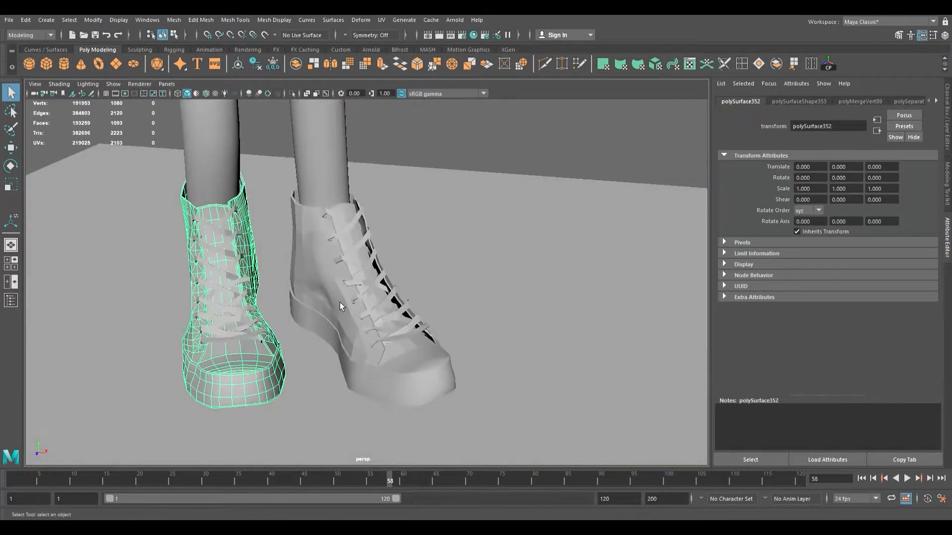
{"action": "scroll", "coordinate": [342, 305], "scroll_direction": "up", "scroll_amount": 12}
{"action": "left_click", "coordinate": [382, 337]}
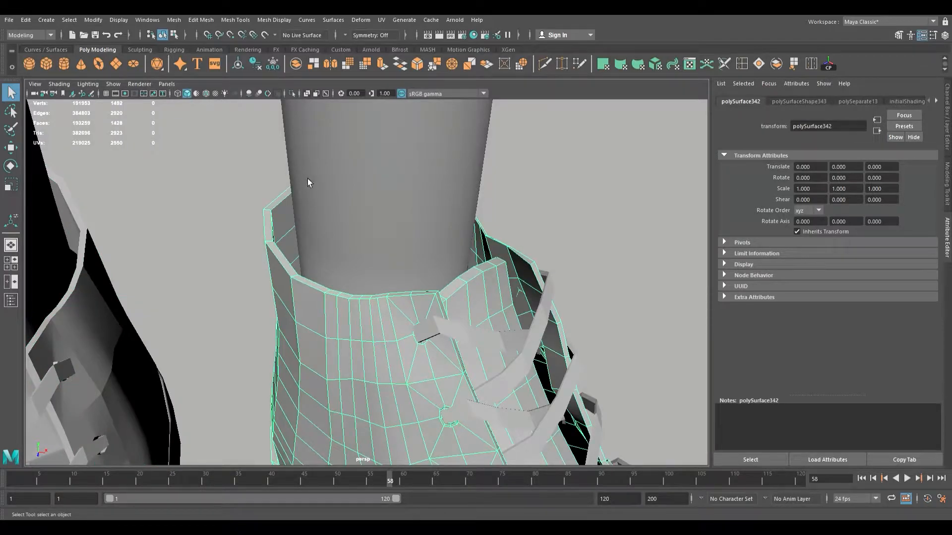
{"action": "key", "text": "g"}
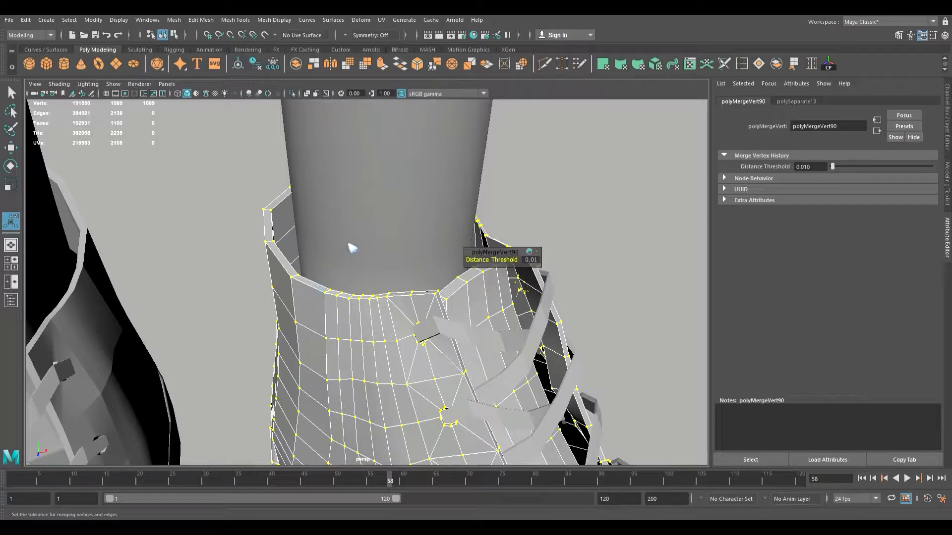
{"action": "key", "text": "q"}
{"action": "left_click", "coordinate": [287, 285]}
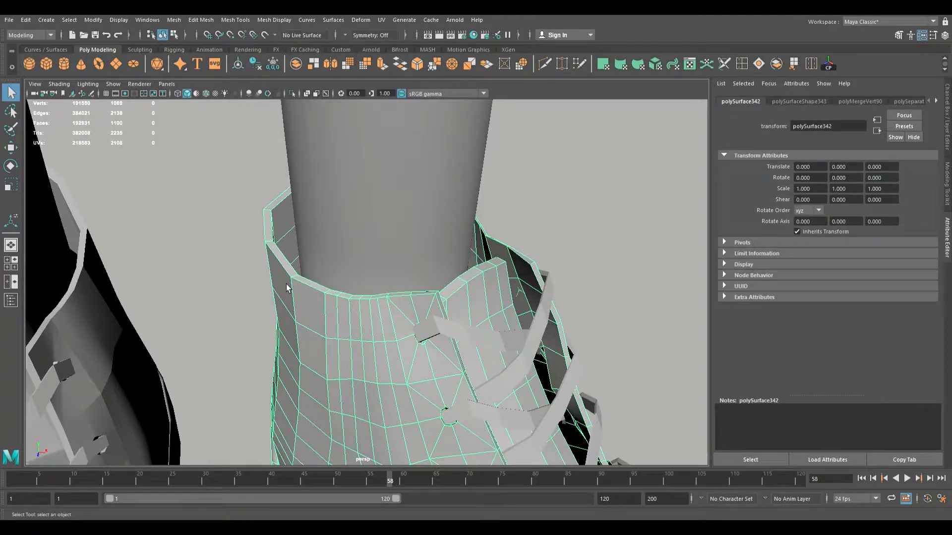
Step: Check the second merged shoe upper with and without smooth preview around its collar
{"action": "key", "text": "2"}
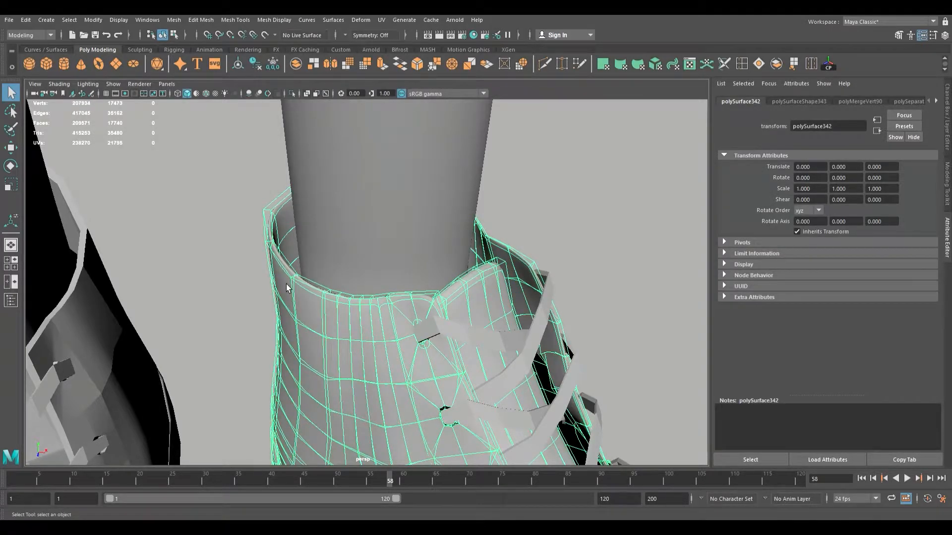
{"action": "key", "text": "1"}
{"action": "scroll", "coordinate": [287, 284], "scroll_direction": "down", "scroll_amount": 8}
{"action": "left_click_drag", "start_coordinate": [312, 281], "coordinate": [332, 270], "text": "alt"}
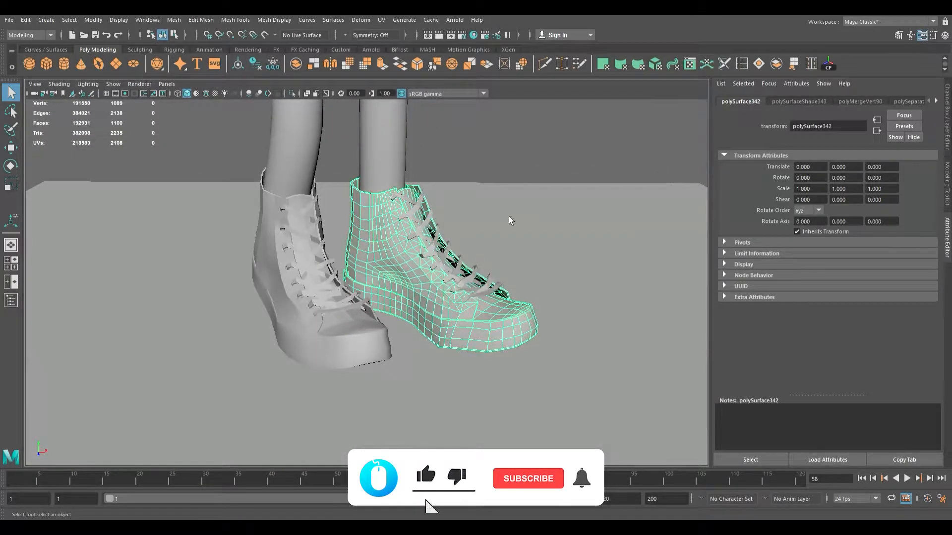
Step: Combine all parts of both low-poly shoes, leaving out the legs, and smooth the mesh with one division
{"action": "scroll", "coordinate": [510, 221], "scroll_direction": "down", "scroll_amount": 10}
{"action": "mouse_move", "coordinate": [501, 227]}
{"action": "left_mouse_down", "text": "alt"}
{"action": "mouse_move", "coordinate": [481, 253]}
{"action": "mouse_move", "coordinate": [485, 232]}
{"action": "left_mouse_up", "text": "alt"}
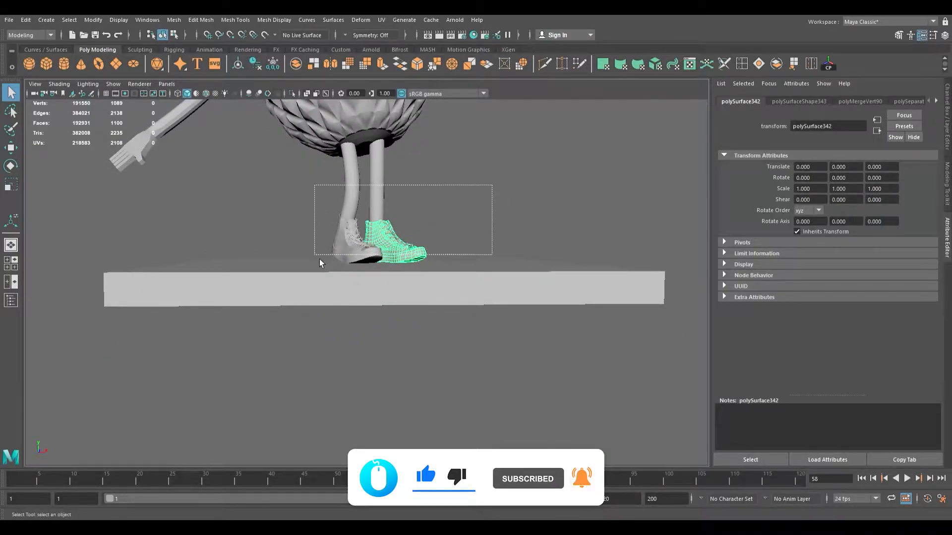
{"action": "left_click_drag", "start_coordinate": [318, 257], "coordinate": [380, 297]}
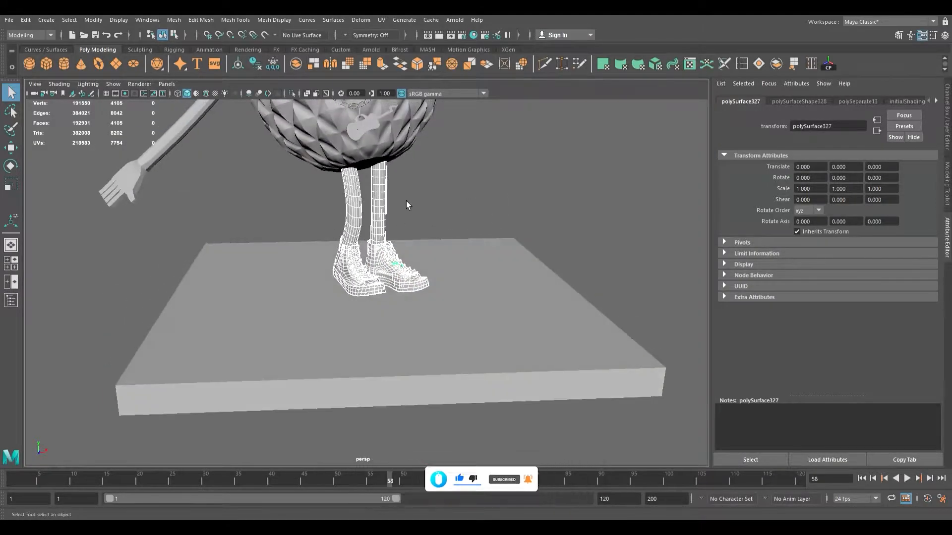
{"action": "left_click_drag", "start_coordinate": [323, 215], "coordinate": [382, 198], "text": "ctrl"}
{"action": "left_click_drag", "start_coordinate": [347, 218], "coordinate": [339, 240], "text": "alt"}
{"action": "scroll", "coordinate": [356, 263], "scroll_direction": "up", "scroll_amount": 10}
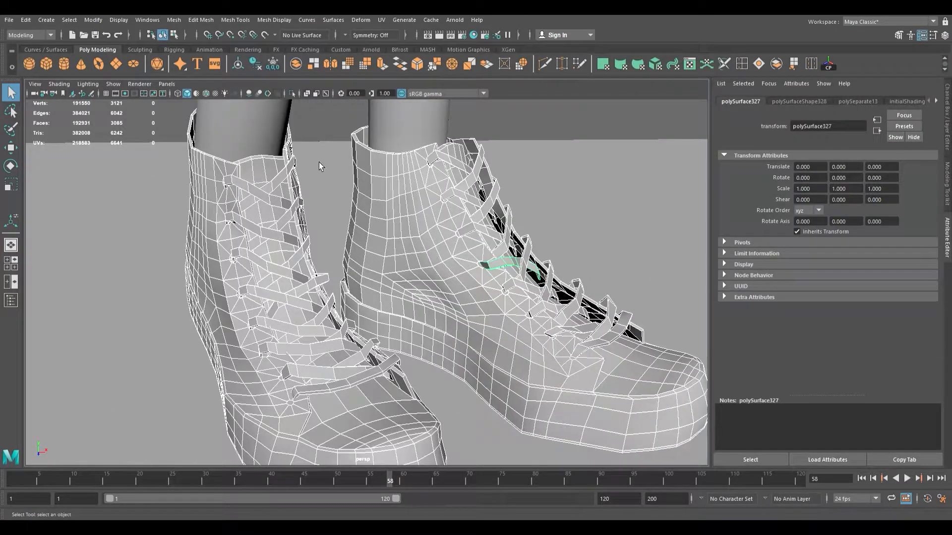
{"action": "left_click", "coordinate": [300, 67]}
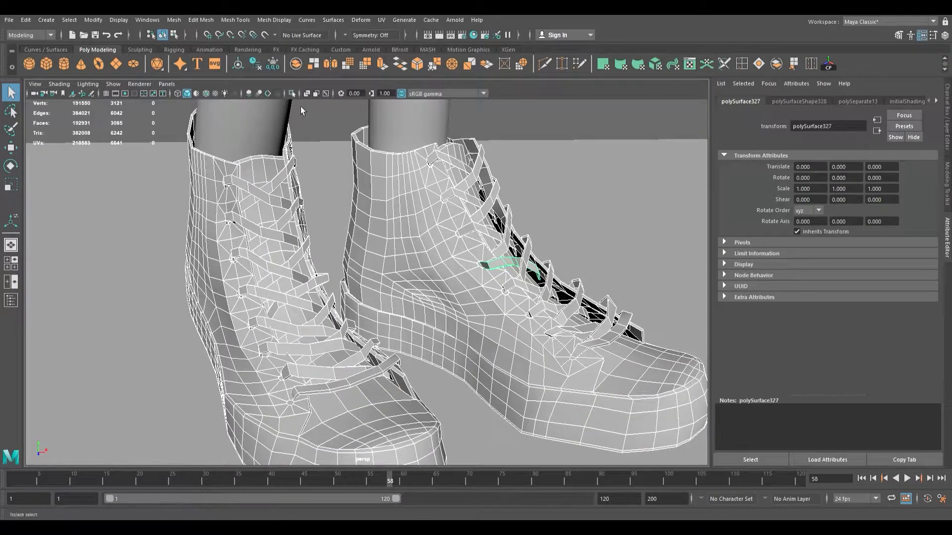
{"action": "left_click", "coordinate": [348, 65]}
Step: Inspect the smoothed shoes from several angles, checking the collars, eyelets and laces
{"action": "scroll", "coordinate": [315, 300], "scroll_direction": "up", "scroll_amount": 5}
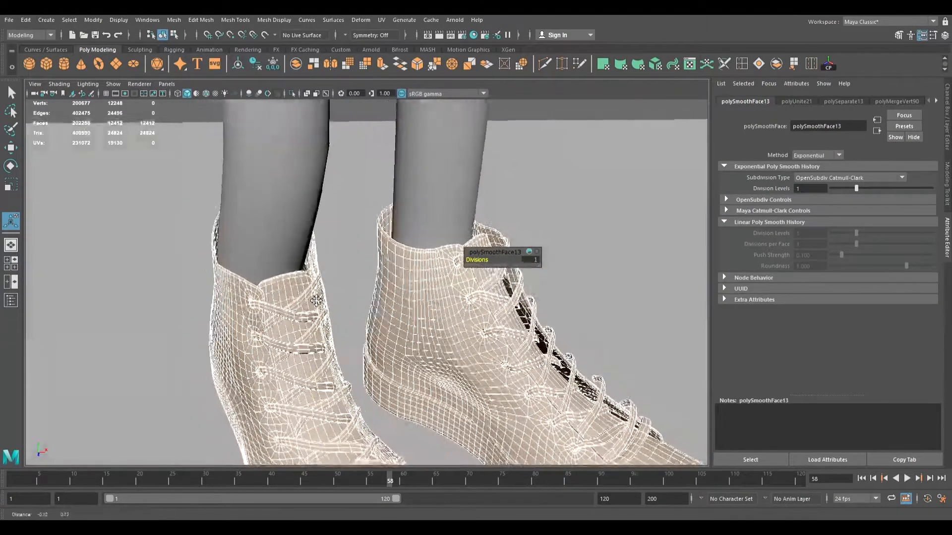
{"action": "middle_click_drag", "start_coordinate": [316, 300], "coordinate": [409, 359], "text": "alt"}
{"action": "scroll", "coordinate": [438, 359], "scroll_direction": "up", "scroll_amount": 7}
{"action": "scroll", "coordinate": [419, 337], "scroll_direction": "down", "scroll_amount": 3}
{"action": "left_click_drag", "start_coordinate": [419, 337], "coordinate": [513, 358], "text": "alt"}
{"action": "middle_click_drag", "start_coordinate": [413, 359], "coordinate": [279, 383], "text": "alt"}
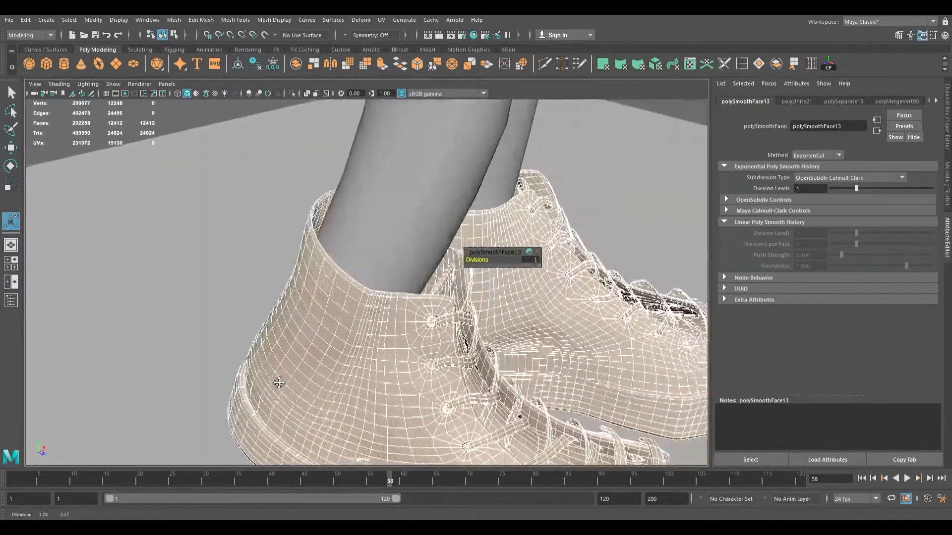
{"action": "scroll", "coordinate": [312, 327], "scroll_direction": "down", "scroll_amount": 4}
{"action": "left_click_drag", "start_coordinate": [417, 317], "coordinate": [284, 323], "text": "alt"}
{"action": "middle_click_drag", "start_coordinate": [124, 285], "coordinate": [256, 349], "text": "alt"}
{"action": "right_click_drag", "start_coordinate": [257, 350], "coordinate": [477, 397], "text": "alt"}
{"action": "left_click_drag", "start_coordinate": [477, 397], "coordinate": [443, 379], "text": "alt"}
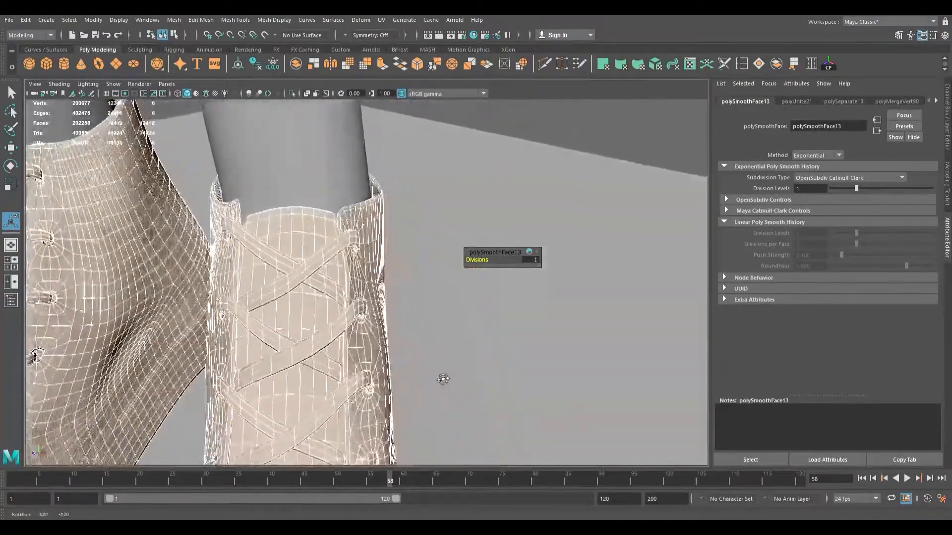
Step: Duplicate the smoothed shoes in the front view and move the copy along X toward the high-poly character, to about -49.77
{"action": "scroll", "coordinate": [443, 379], "scroll_direction": "down", "scroll_amount": 10}
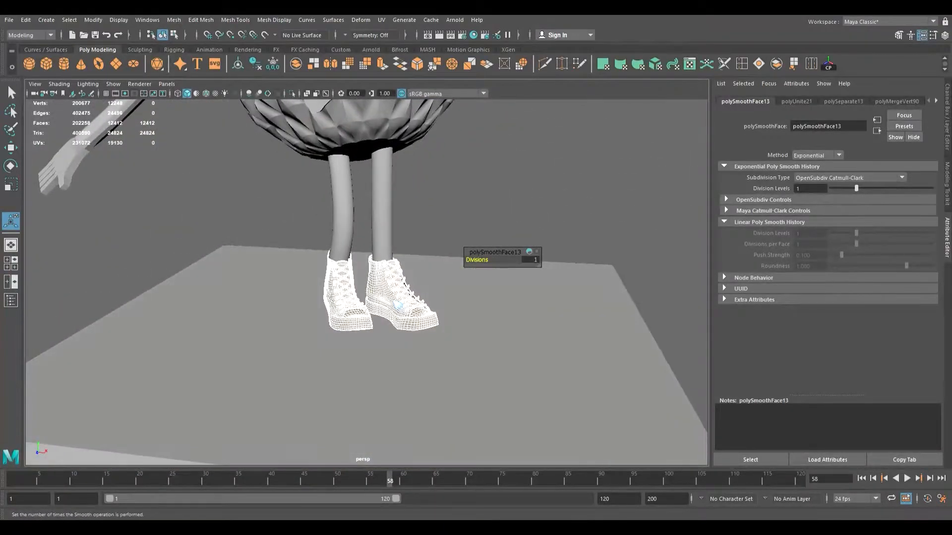
{"action": "scroll", "coordinate": [424, 263], "scroll_direction": "down", "scroll_amount": 5}
{"action": "key", "text": "space"}
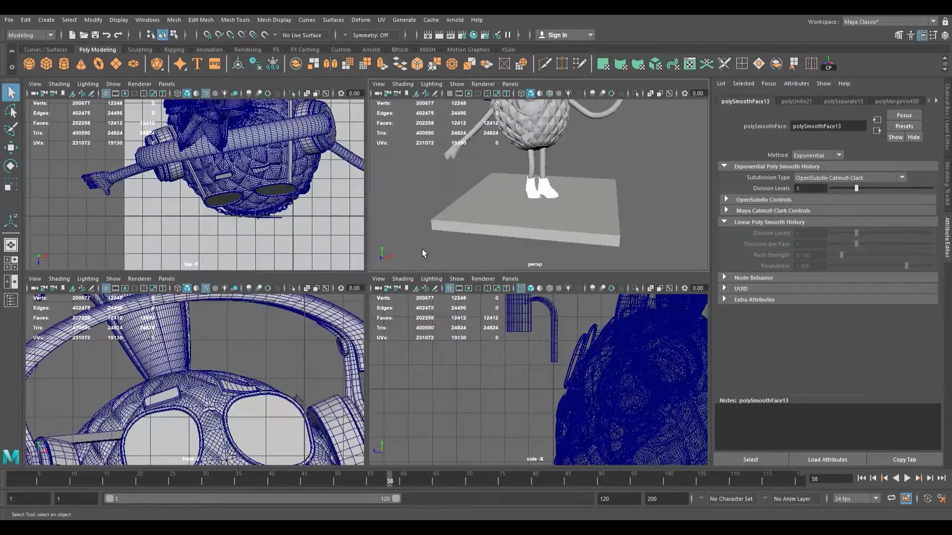
{"action": "key", "text": "space"}
{"action": "scroll", "coordinate": [399, 320], "scroll_direction": "up", "scroll_amount": 3}
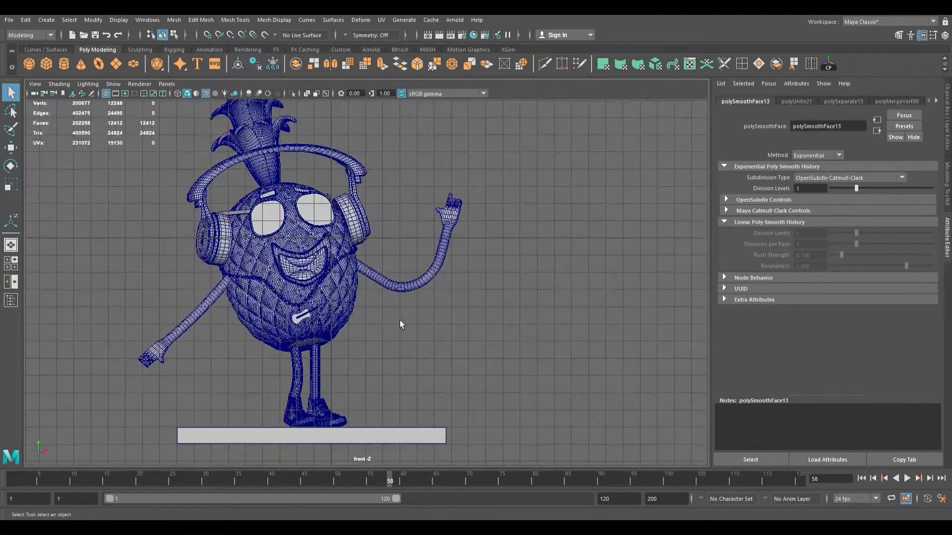
{"action": "middle_click_drag", "start_coordinate": [439, 338], "coordinate": [248, 275], "text": "alt"}
{"action": "scroll", "coordinate": [303, 290], "scroll_direction": "down", "scroll_amount": 4}
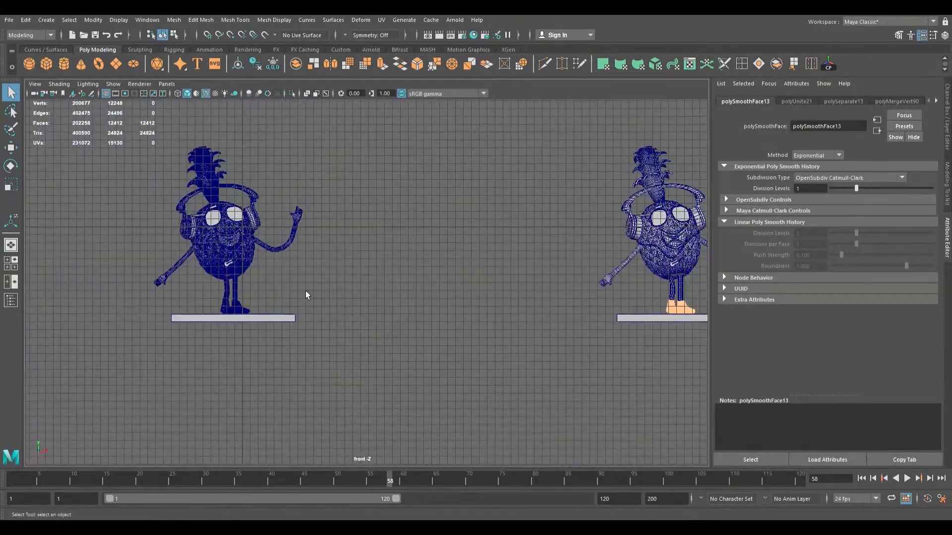
{"action": "middle_click_drag", "start_coordinate": [454, 322], "coordinate": [434, 327], "text": "alt"}
{"action": "key", "text": "w"}
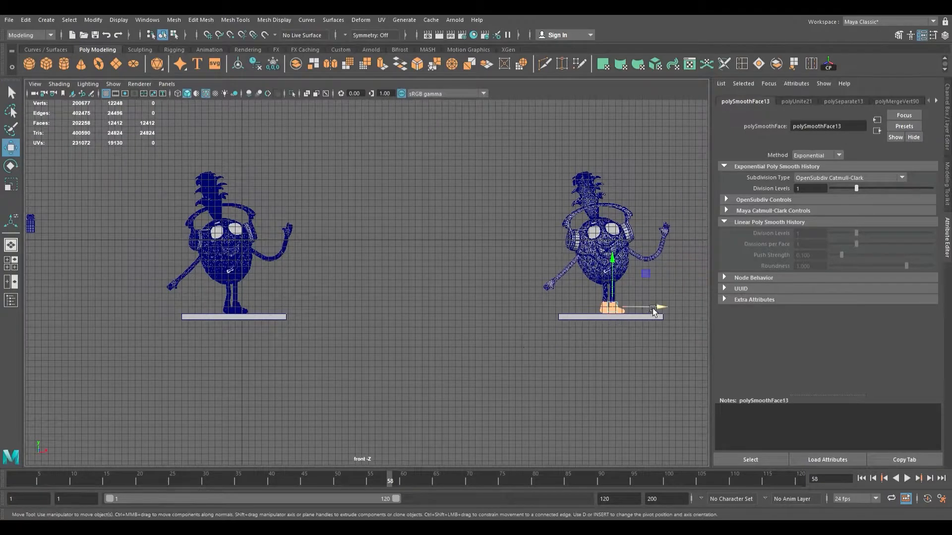
{"action": "key", "text": "ctrl+d"}
{"action": "left_click_drag", "start_coordinate": [656, 309], "coordinate": [398, 316]}
Step: Move both original shoes of the high-poly character aside, clear of its legs
{"action": "scroll", "coordinate": [310, 322], "scroll_direction": "up", "scroll_amount": 10}
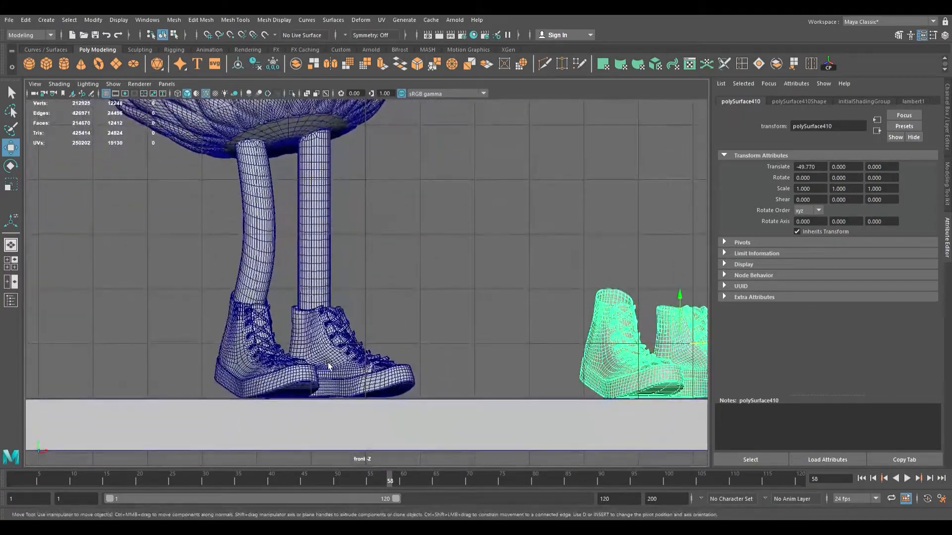
{"action": "left_click", "coordinate": [325, 367]}
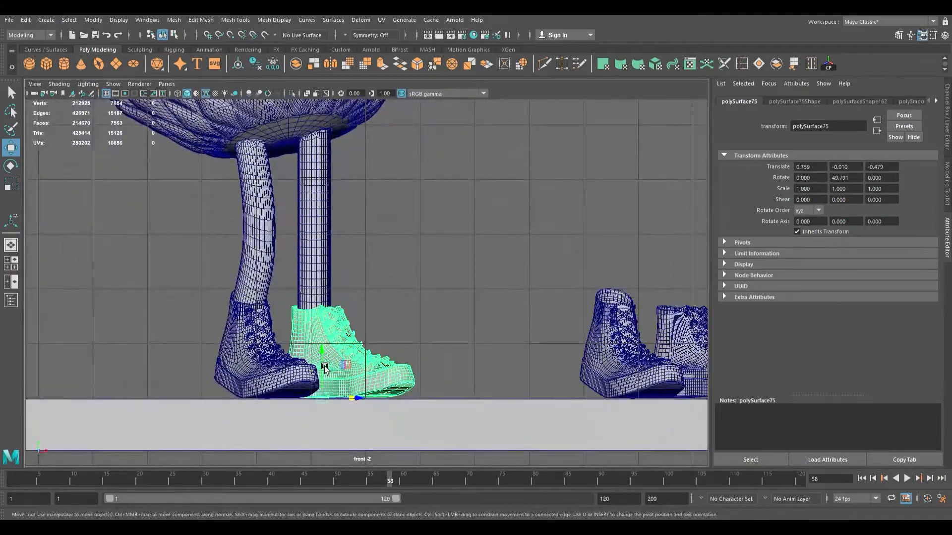
{"action": "left_click", "coordinate": [256, 367], "text": "shift"}
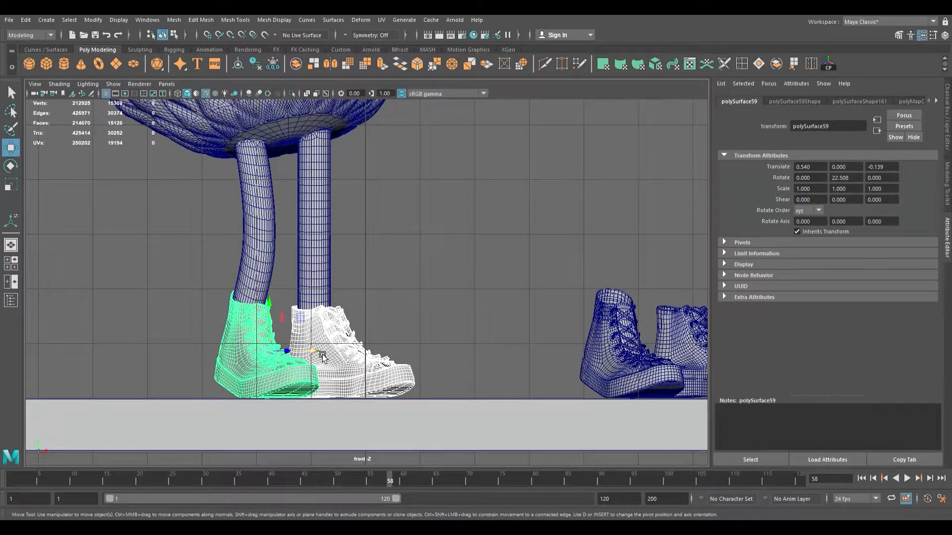
{"action": "left_click_drag", "start_coordinate": [323, 357], "coordinate": [102, 354]}
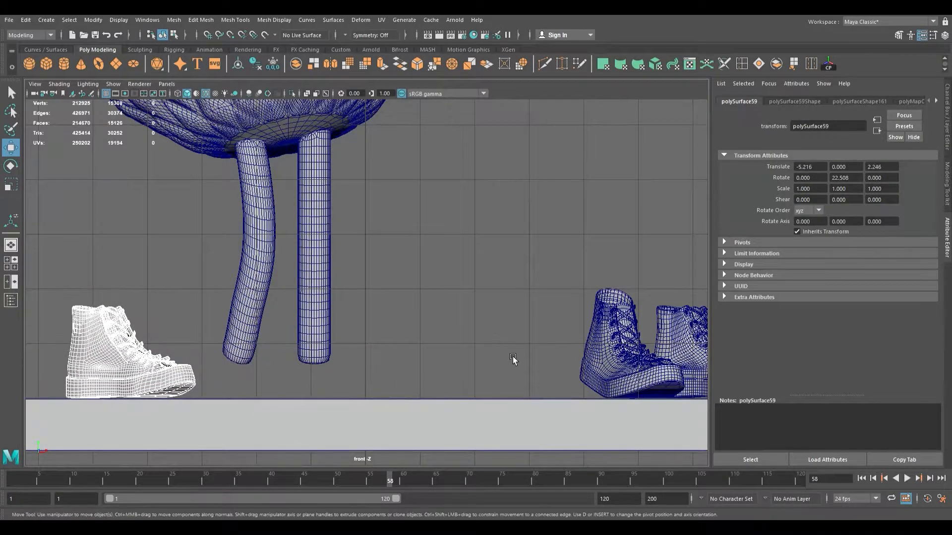
Step: Move the duplicated shoes onto the high-poly character's legs, at X translate -56.472
{"action": "left_click", "coordinate": [645, 368]}
{"action": "middle_click_drag", "start_coordinate": [645, 368], "coordinate": [580, 362], "text": "alt"}
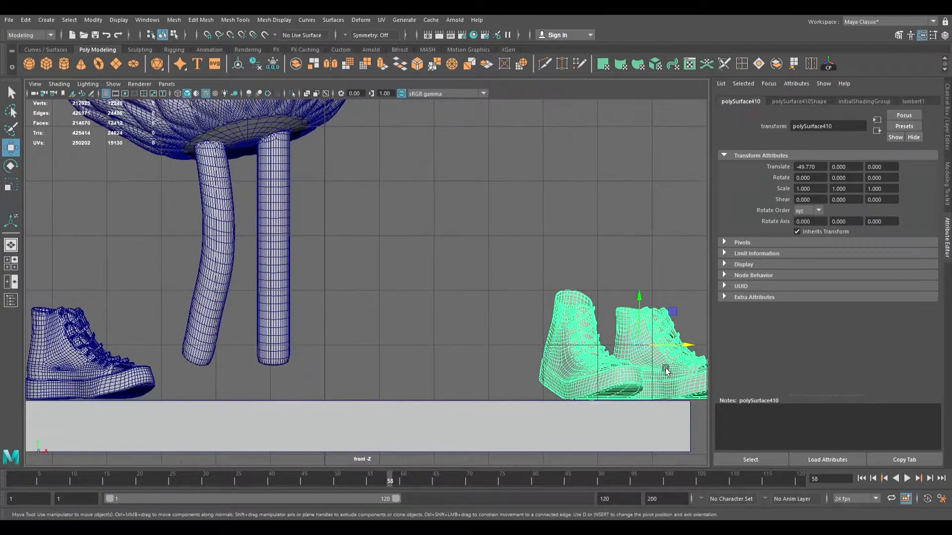
{"action": "left_click_drag", "start_coordinate": [671, 352], "coordinate": [304, 351]}
{"action": "scroll", "coordinate": [304, 351], "scroll_direction": "up", "scroll_amount": 8}
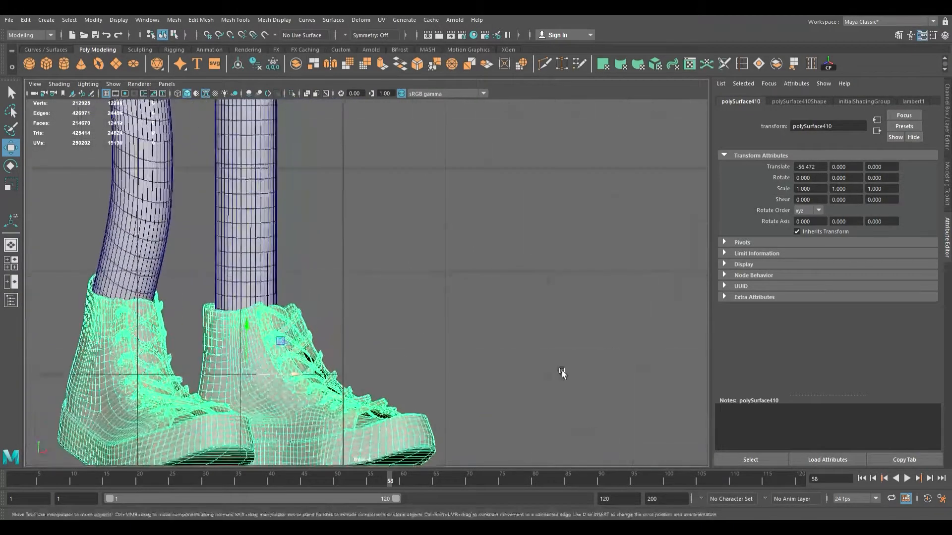
{"action": "scroll", "coordinate": [395, 333], "scroll_direction": "up", "scroll_amount": 2}
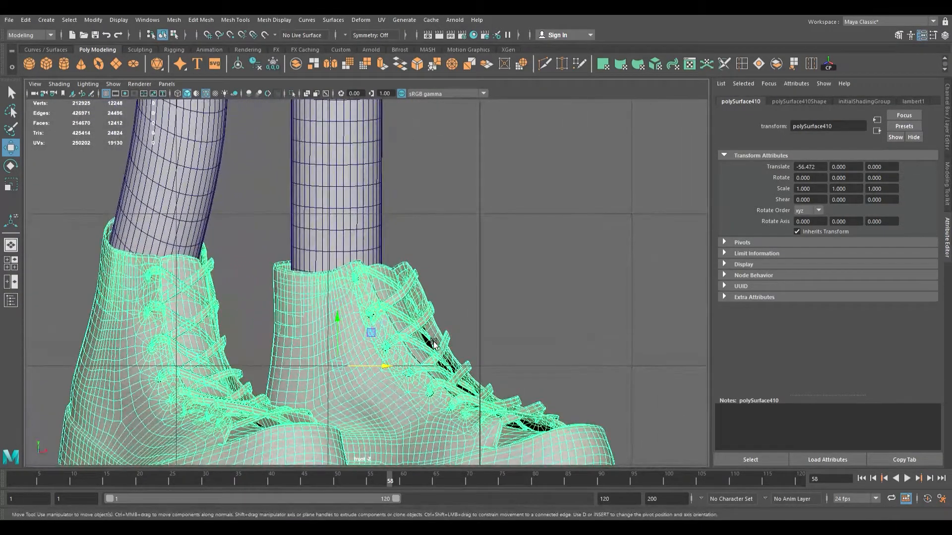
Step: Examine the fit of the new shoes on the high-poly character's legs from all sides in perspective view
{"action": "key", "text": "space"}
{"action": "key", "text": "space"}
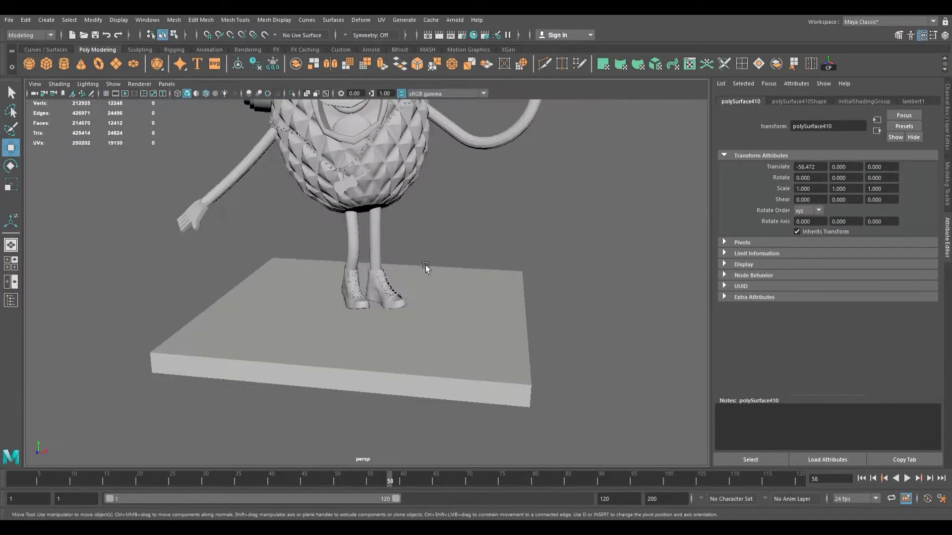
{"action": "scroll", "coordinate": [425, 268], "scroll_direction": "down", "scroll_amount": 10}
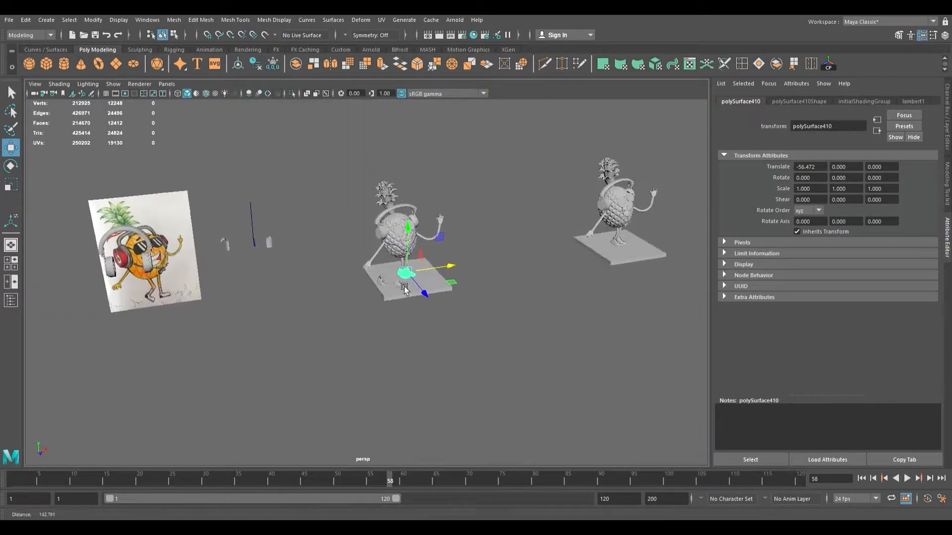
{"action": "scroll", "coordinate": [404, 289], "scroll_direction": "up", "scroll_amount": 10}
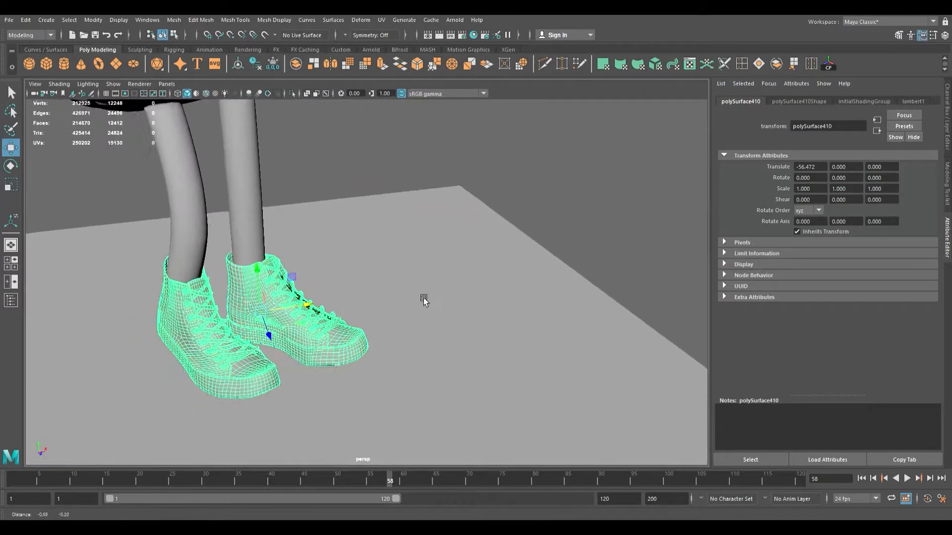
{"action": "scroll", "coordinate": [423, 300], "scroll_direction": "up", "scroll_amount": 5}
{"action": "left_click_drag", "start_coordinate": [316, 305], "coordinate": [511, 333], "text": "alt"}
{"action": "scroll", "coordinate": [511, 333], "scroll_direction": "down", "scroll_amount": 8}
{"action": "left_click_drag", "start_coordinate": [492, 296], "coordinate": [272, 297], "text": "alt"}
{"action": "scroll", "coordinate": [533, 378], "scroll_direction": "up", "scroll_amount": 6}
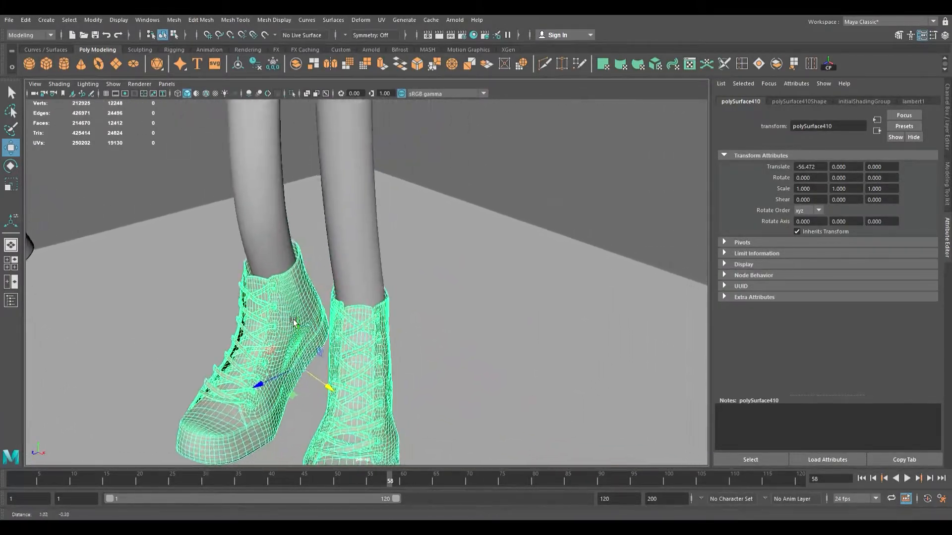
{"action": "middle_click_drag", "start_coordinate": [293, 321], "coordinate": [275, 315], "text": "alt"}
{"action": "scroll", "coordinate": [425, 308], "scroll_direction": "down", "scroll_amount": 8}
{"action": "left_click_drag", "start_coordinate": [425, 308], "coordinate": [302, 305], "text": "alt"}
{"action": "middle_click_drag", "start_coordinate": [446, 297], "coordinate": [326, 252], "text": "alt"}
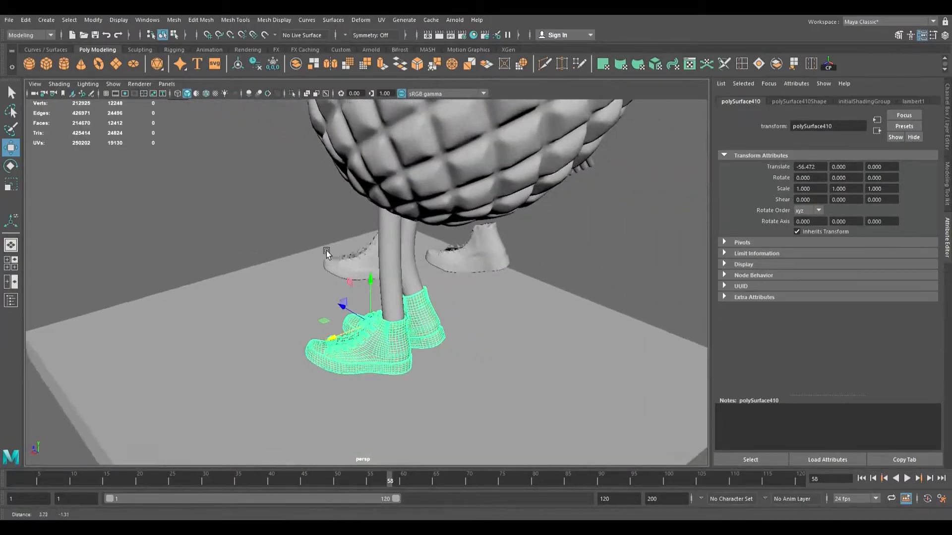
{"action": "right_click_drag", "start_coordinate": [326, 253], "coordinate": [589, 376], "text": "alt"}
{"action": "middle_click_drag", "start_coordinate": [518, 301], "coordinate": [471, 189], "text": "alt"}
{"action": "left_click_drag", "start_coordinate": [404, 256], "coordinate": [629, 272], "text": "alt"}
{"action": "scroll", "coordinate": [574, 300], "scroll_direction": "down", "scroll_amount": 4}
{"action": "scroll", "coordinate": [514, 272], "scroll_direction": "down", "scroll_amount": 6}
{"action": "left_click_drag", "start_coordinate": [513, 273], "coordinate": [463, 266], "text": "alt"}
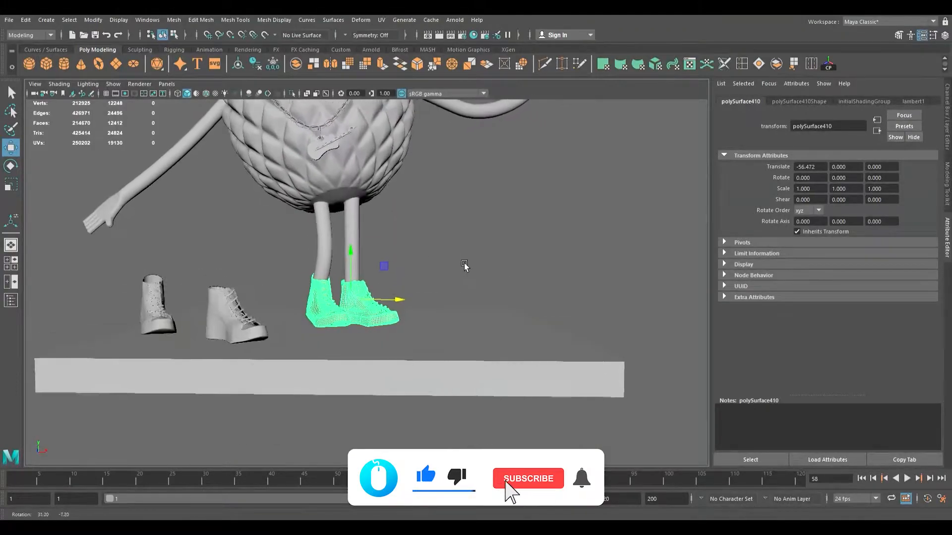
Step: Delete the two original high-poly shoes standing beside the character
{"action": "left_click", "coordinate": [226, 337]}
{"action": "left_click", "coordinate": [162, 315], "text": "shift"}
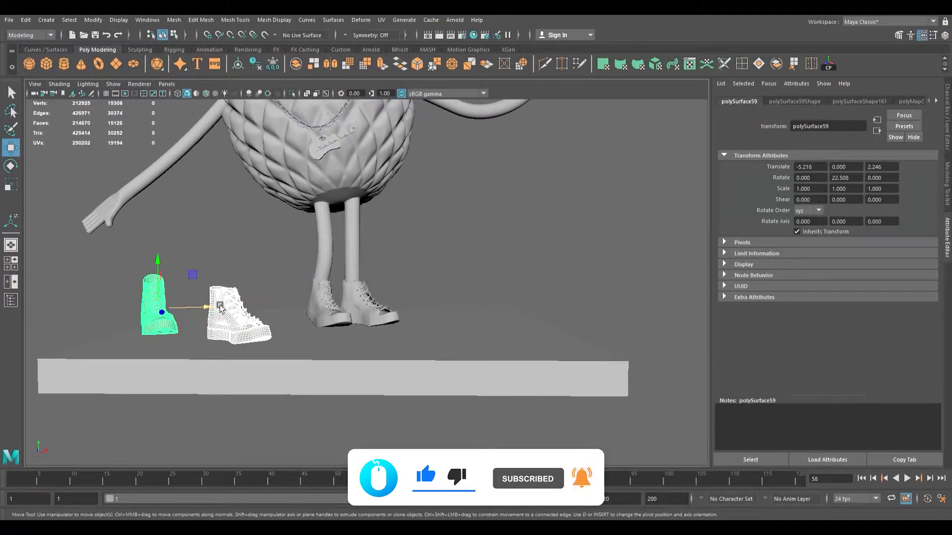
{"action": "key", "text": "Delete"}
Step: Isolate the new combined shoes on the high-poly character in the viewport
{"action": "left_click", "coordinate": [327, 305]}
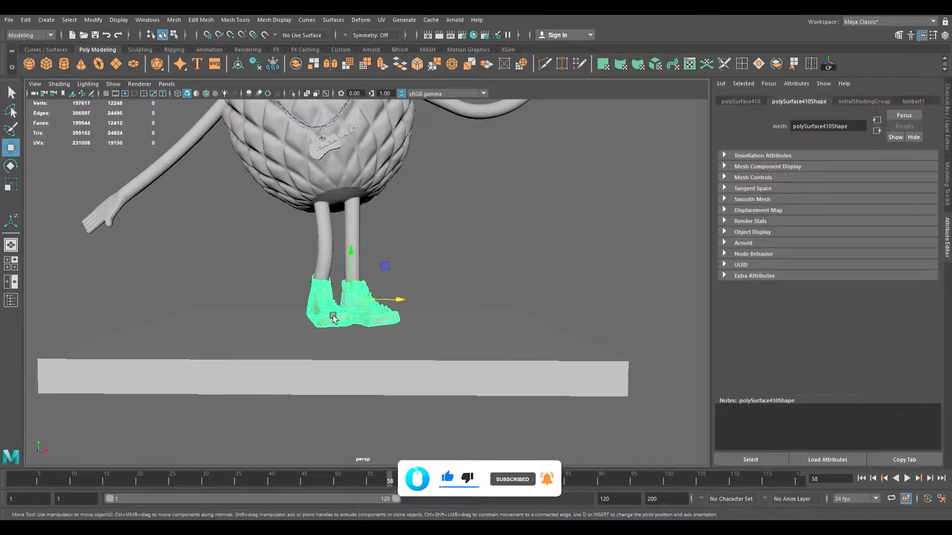
{"action": "key", "text": "f"}
{"action": "middle_click_drag", "start_coordinate": [352, 282], "coordinate": [393, 248], "text": "alt"}
{"action": "left_click_drag", "start_coordinate": [392, 247], "coordinate": [398, 252], "text": "alt"}
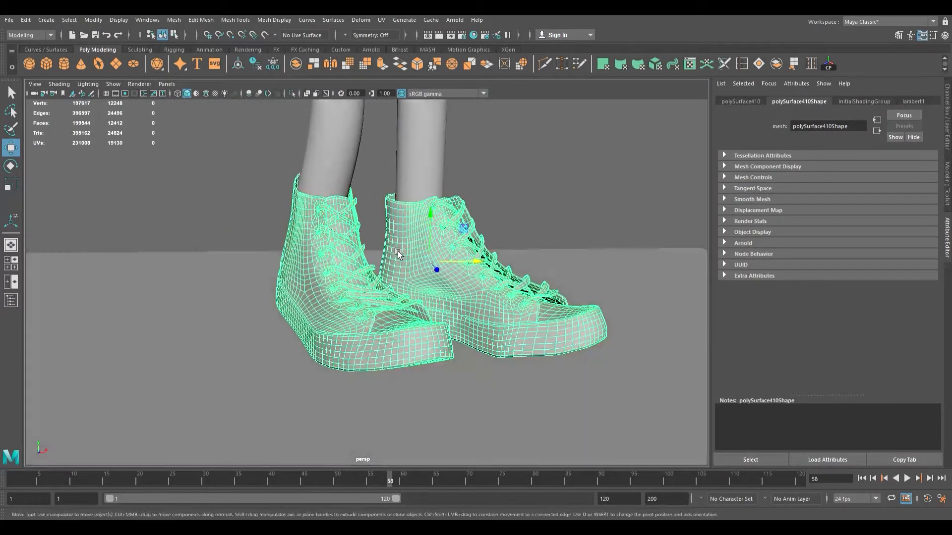
{"action": "left_click", "coordinate": [292, 93]}
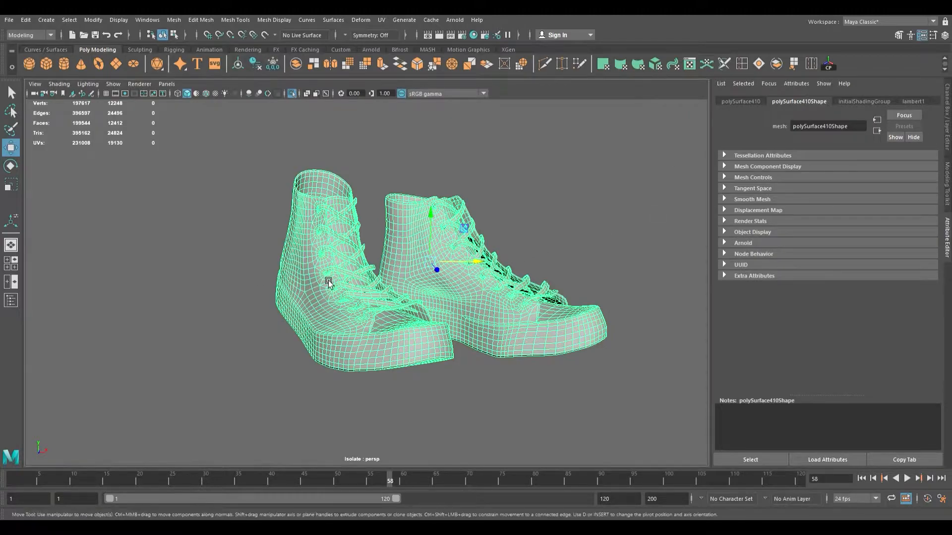
{"action": "left_click_drag", "start_coordinate": [368, 274], "coordinate": [300, 240], "text": "alt"}
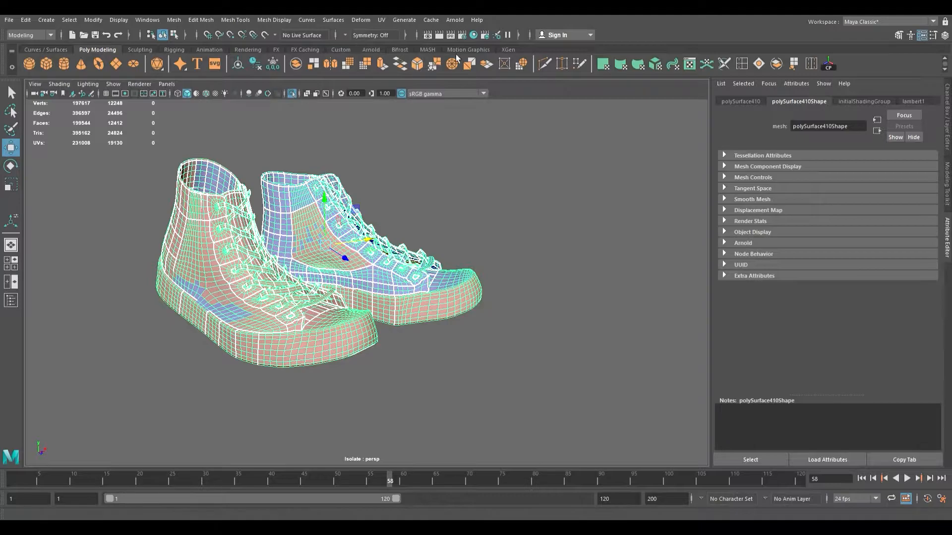
Step: Separate the combined shoes into individual meshes and isolate all pieces of the nearer shoe
{"action": "left_click", "coordinate": [781, 69]}
{"action": "left_click_drag", "start_coordinate": [321, 241], "coordinate": [193, 151], "text": "alt"}
{"action": "mouse_move", "coordinate": [259, 286]}
{"action": "left_mouse_down"}
{"action": "mouse_move", "coordinate": [287, 346]}
{"action": "mouse_move", "coordinate": [357, 321]}
{"action": "left_mouse_up"}
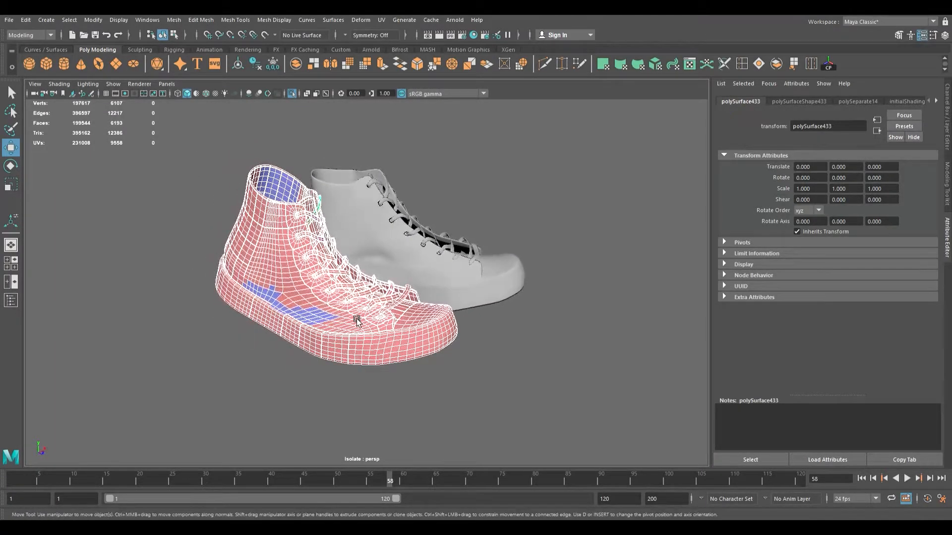
{"action": "left_click", "coordinate": [294, 94]}
{"action": "left_click", "coordinate": [296, 95]}
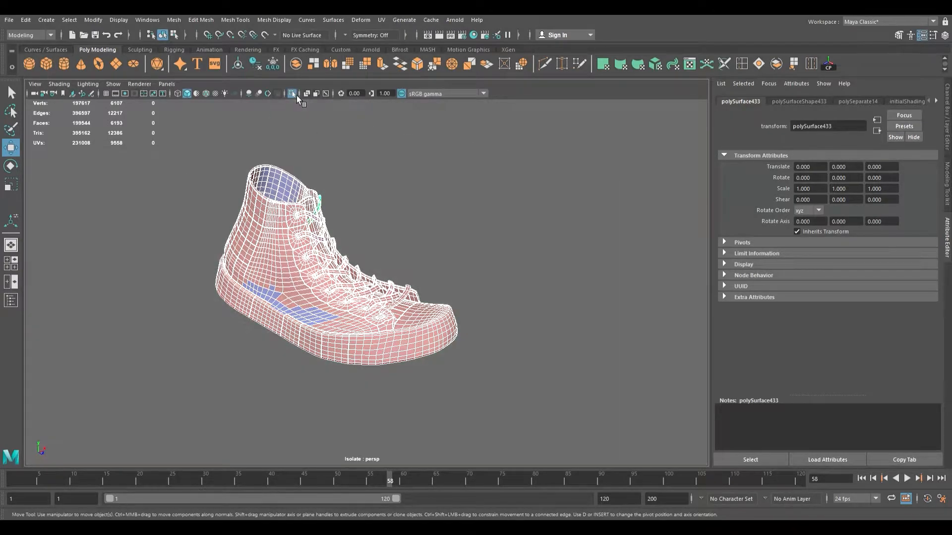
{"action": "left_click_drag", "start_coordinate": [367, 266], "coordinate": [361, 255], "text": "alt"}
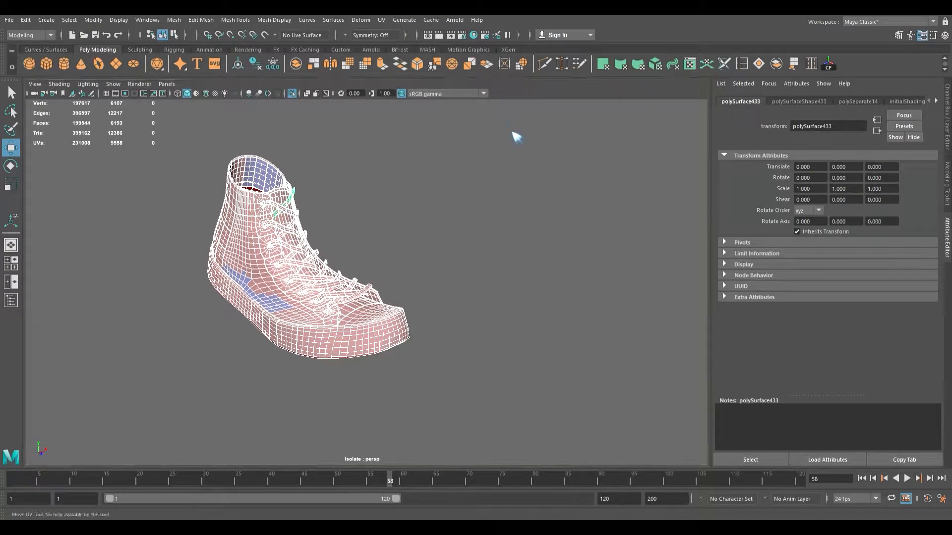
Step: Apply a planar UV projection to all faces of the isolated shoe pieces
{"action": "left_click", "coordinate": [538, 171]}
{"action": "scroll", "coordinate": [339, 293], "scroll_direction": "up", "scroll_amount": 6}
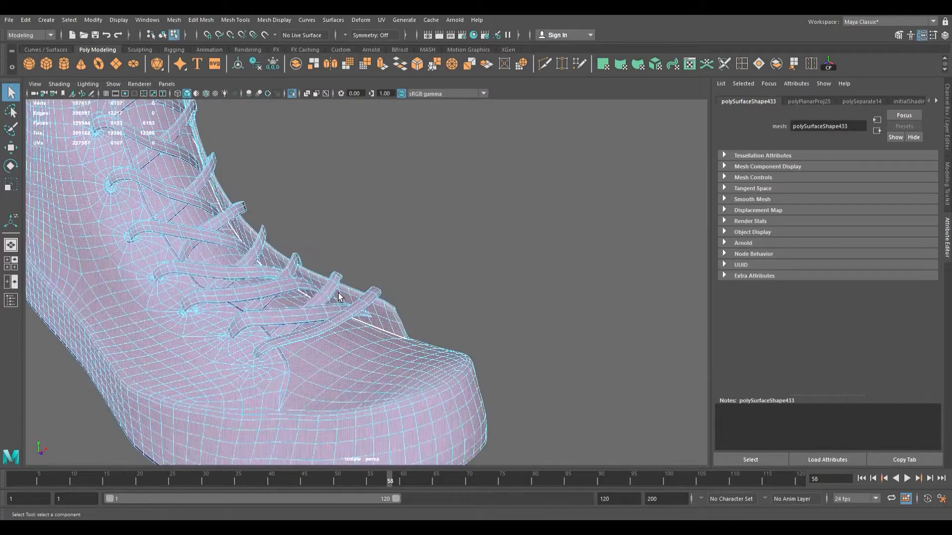
{"action": "left_click_drag", "start_coordinate": [338, 293], "coordinate": [309, 297], "text": "alt"}
{"action": "right_click_drag", "start_coordinate": [309, 296], "coordinate": [343, 356], "text": "alt"}
{"action": "middle_click_drag", "start_coordinate": [343, 356], "coordinate": [401, 293], "text": "alt"}
{"action": "right_click_drag", "start_coordinate": [322, 325], "coordinate": [170, 310], "text": "alt"}
{"action": "left_click_drag", "start_coordinate": [170, 310], "coordinate": [272, 334], "text": "alt"}
{"action": "middle_click_drag", "start_coordinate": [272, 334], "coordinate": [191, 337], "text": "alt"}
{"action": "right_click_drag", "start_coordinate": [190, 337], "coordinate": [359, 387], "text": "alt"}
{"action": "right_click_drag", "start_coordinate": [267, 347], "coordinate": [335, 368], "text": "alt"}
{"action": "left_click_drag", "start_coordinate": [336, 367], "coordinate": [247, 335], "text": "alt"}
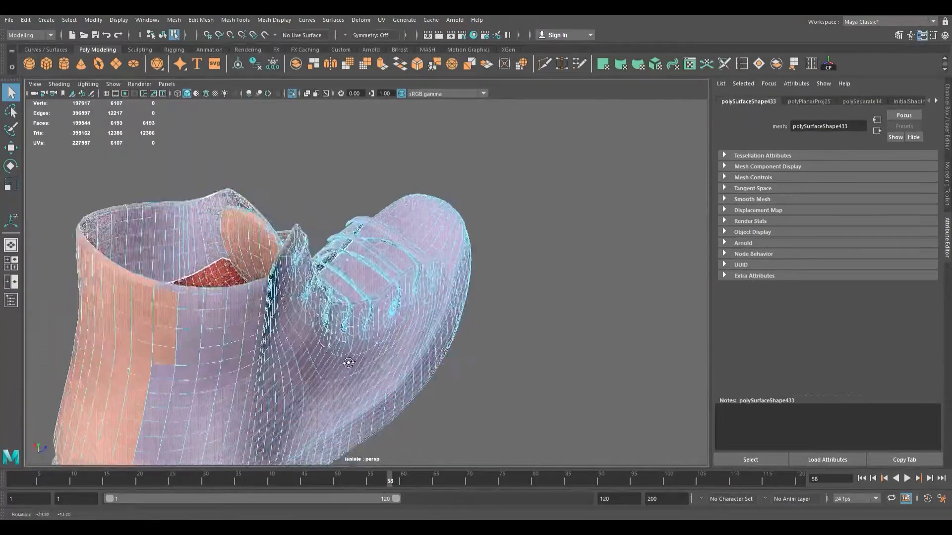
Step: Cut the UVs of the isolated shoe along two selected edge loops
{"action": "right_click_drag", "start_coordinate": [243, 335], "coordinate": [340, 198], "text": "alt"}
{"action": "double_click", "coordinate": [352, 247]}
{"action": "middle_click_drag", "start_coordinate": [337, 213], "coordinate": [341, 270], "text": "alt"}
{"action": "left_click_drag", "start_coordinate": [340, 270], "coordinate": [421, 278], "text": "alt"}
{"action": "middle_click_drag", "start_coordinate": [421, 278], "coordinate": [368, 267], "text": "alt"}
{"action": "double_click", "coordinate": [219, 391], "text": "shift"}
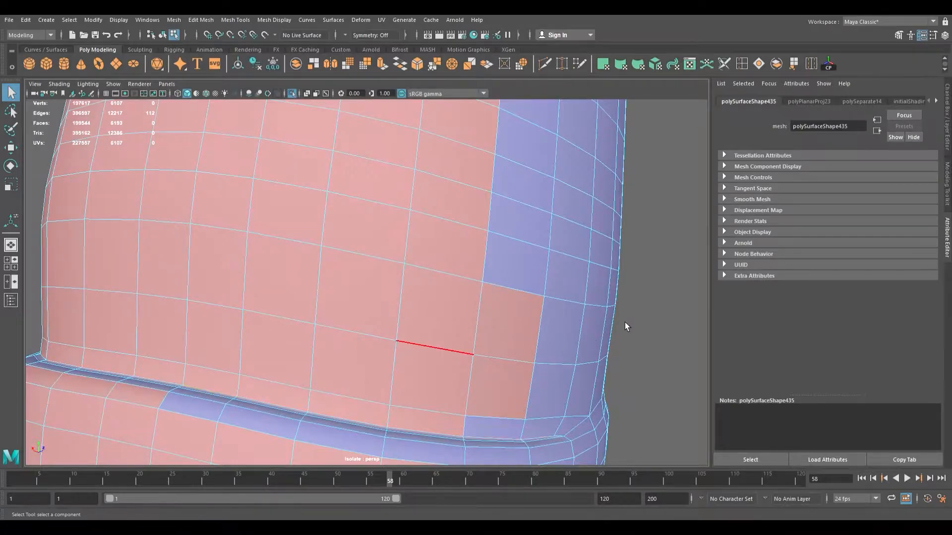
{"action": "key", "text": "w"}
{"action": "right_click_drag", "start_coordinate": [631, 312], "coordinate": [310, 288], "text": "alt"}
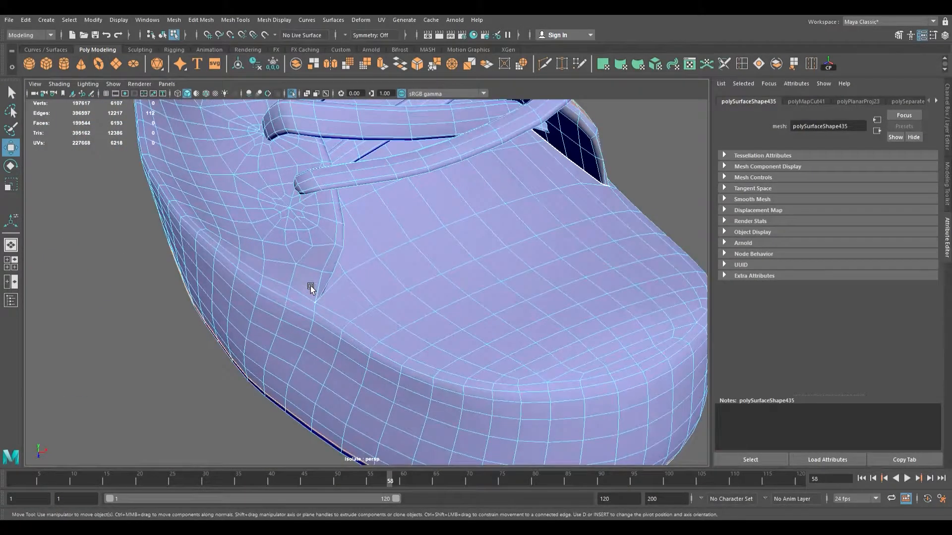
{"action": "left_click_drag", "start_coordinate": [314, 283], "coordinate": [356, 316], "text": "alt"}
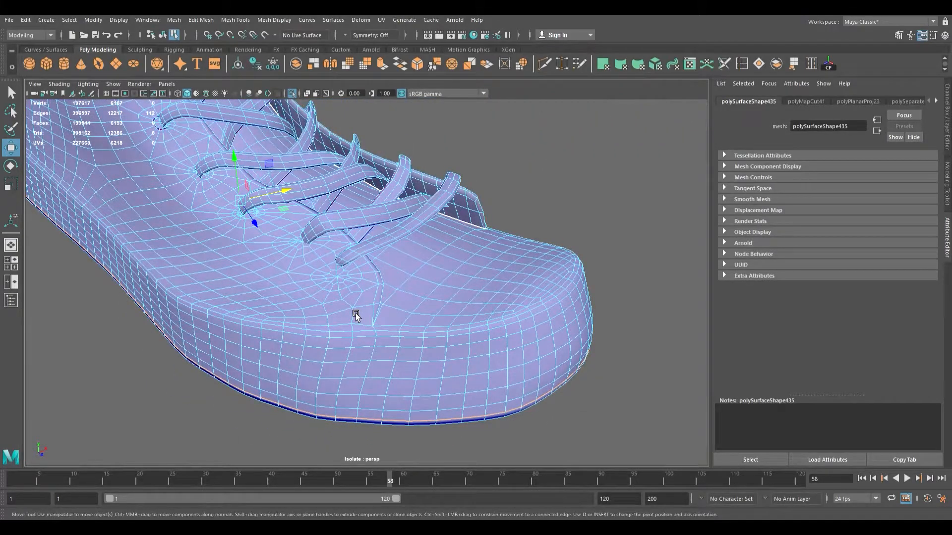
{"action": "right_click_drag", "start_coordinate": [356, 316], "coordinate": [329, 293], "text": "alt"}
{"action": "left_click_drag", "start_coordinate": [329, 293], "coordinate": [306, 314], "text": "alt"}
{"action": "middle_click_drag", "start_coordinate": [306, 314], "coordinate": [317, 404], "text": "alt"}
Step: Undo the last UV cut and show the whole character again
{"action": "key", "text": "ctrl+z"}
{"action": "key", "text": "ctrl+z"}
{"action": "left_click", "coordinate": [295, 94]}
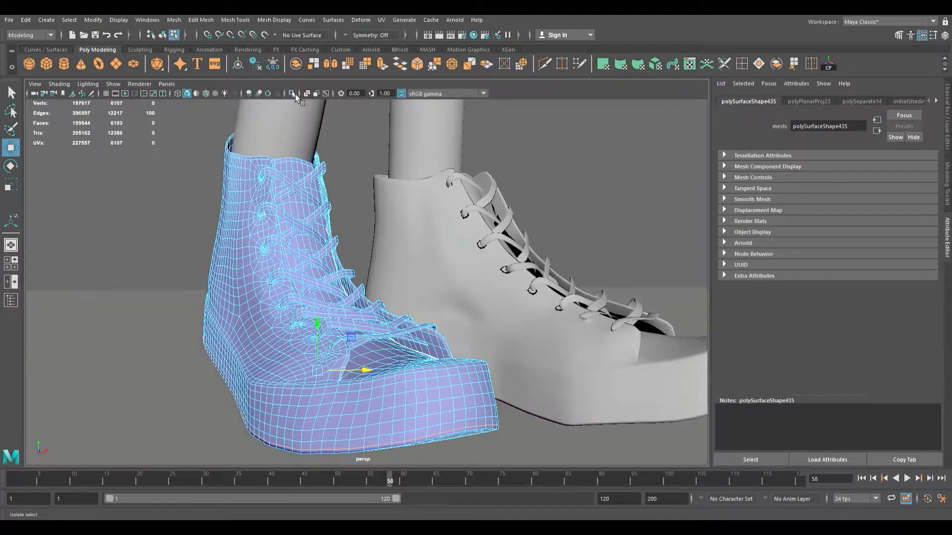
Step: Examine the laces and eyelets of both shoes up close
{"action": "left_click_drag", "start_coordinate": [377, 292], "coordinate": [347, 298], "text": "alt"}
{"action": "middle_click_drag", "start_coordinate": [461, 303], "coordinate": [260, 313], "text": "alt"}
{"action": "left_click_drag", "start_coordinate": [268, 317], "coordinate": [285, 352], "text": "alt"}
{"action": "right_click_drag", "start_coordinate": [285, 352], "coordinate": [491, 390], "text": "alt"}
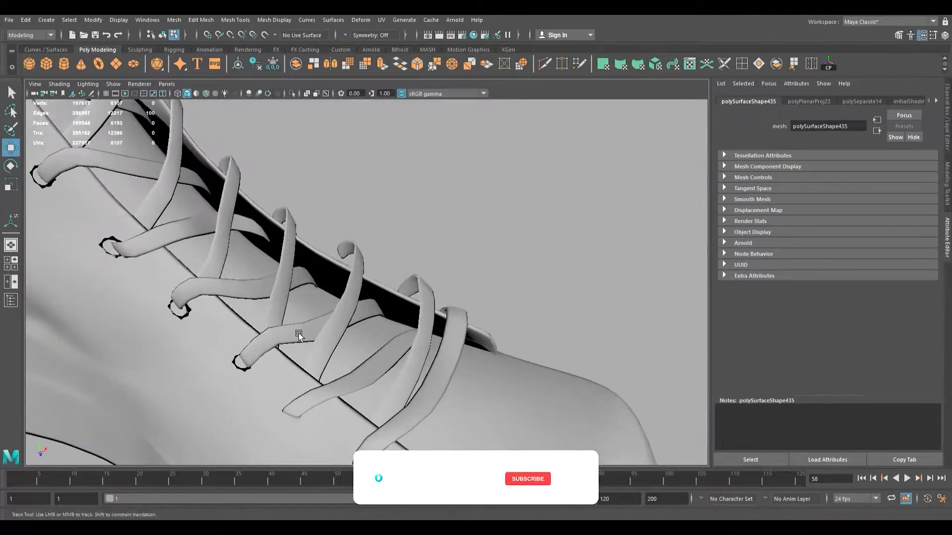
{"action": "left_click_drag", "start_coordinate": [298, 333], "coordinate": [267, 264], "text": "alt"}
{"action": "right_click_drag", "start_coordinate": [268, 265], "coordinate": [112, 240], "text": "alt"}
{"action": "right_click_drag", "start_coordinate": [319, 275], "coordinate": [223, 267], "text": "alt"}
{"action": "left_click_drag", "start_coordinate": [334, 251], "coordinate": [312, 246], "text": "alt"}
{"action": "scroll", "coordinate": [315, 245], "scroll_direction": "down", "scroll_amount": 10}
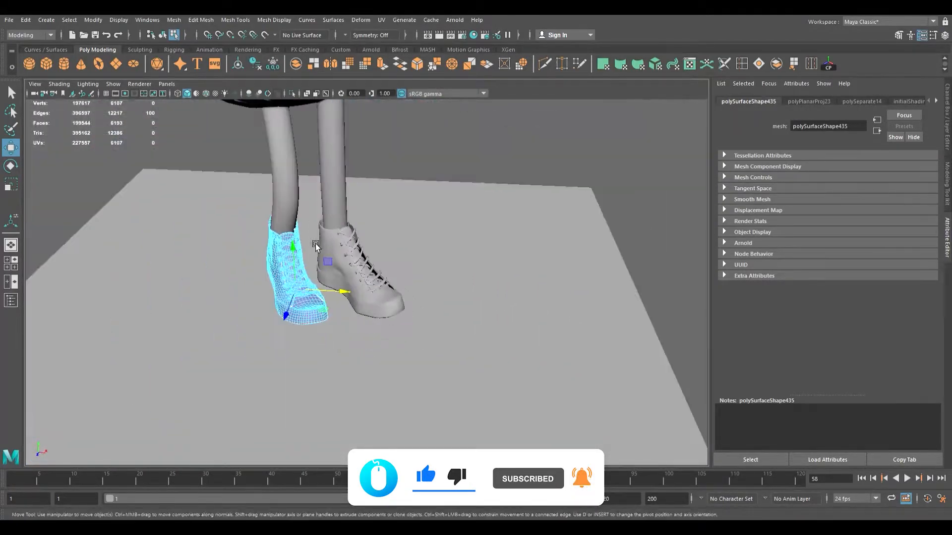
Step: Isolate the nearer shoe again and undo its planar UV projection
{"action": "key", "text": "ctrl+1"}
{"action": "scroll", "coordinate": [326, 264], "scroll_direction": "up", "scroll_amount": 10}
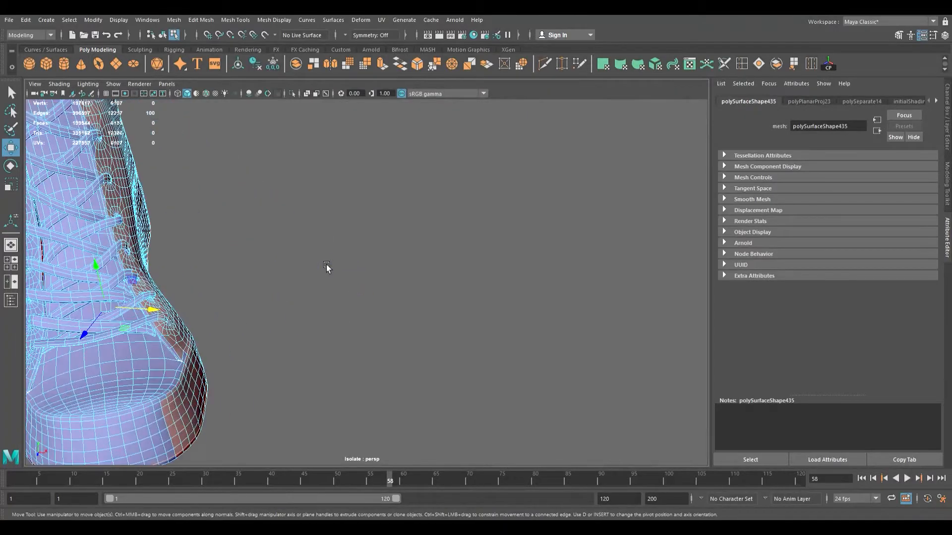
{"action": "left_click_drag", "start_coordinate": [326, 264], "coordinate": [338, 261], "text": "alt"}
{"action": "middle_click_drag", "start_coordinate": [338, 261], "coordinate": [486, 245], "text": "alt"}
{"action": "key", "text": "ctrl+z"}
{"action": "key", "text": "ctrl+z"}
{"action": "key", "text": "ctrl+z"}
{"action": "key", "text": "ctrl+z"}
{"action": "key", "text": "ctrl+z"}
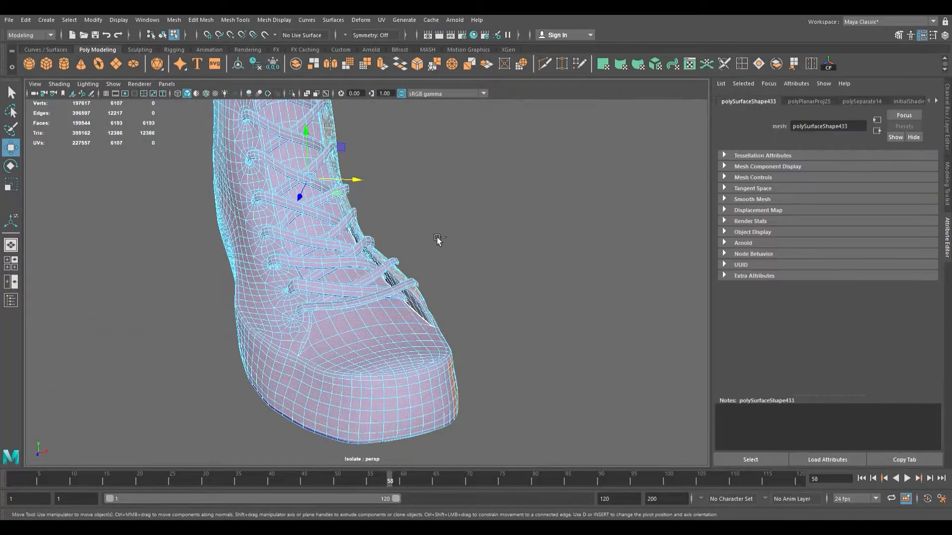
Step: Leave the isolated view and examine the lacing and toe areas of both shoes on the character
{"action": "scroll", "coordinate": [436, 237], "scroll_direction": "down", "scroll_amount": 6}
{"action": "scroll", "coordinate": [436, 237], "scroll_direction": "down", "scroll_amount": 5}
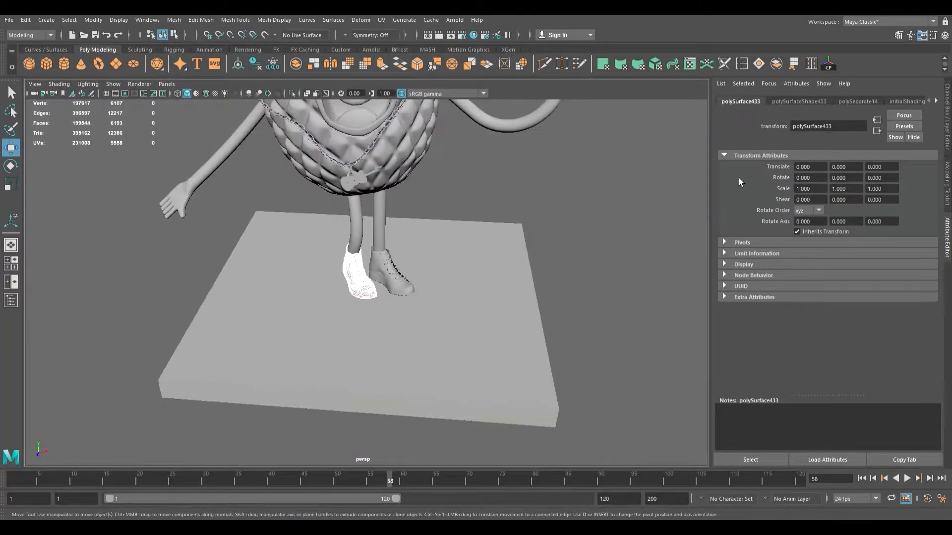
{"action": "scroll", "coordinate": [517, 242], "scroll_direction": "down", "scroll_amount": 8}
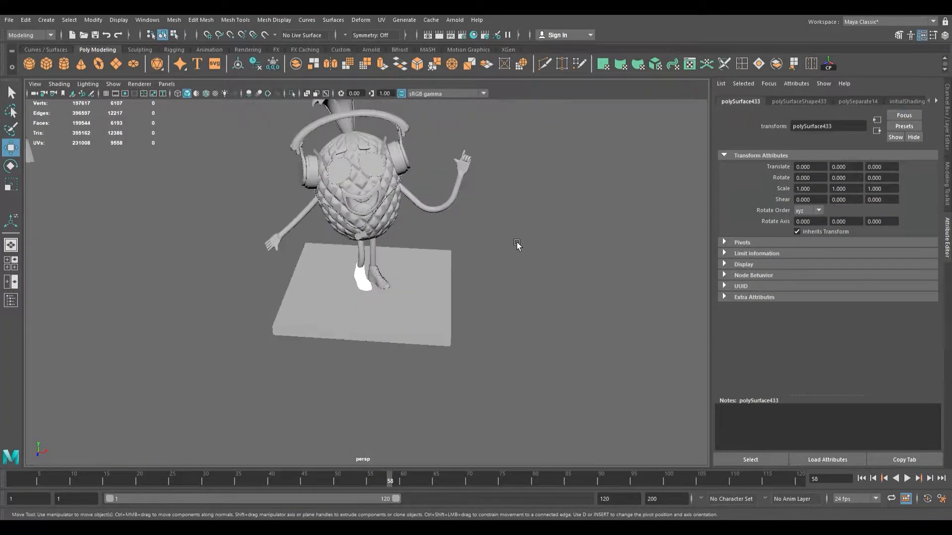
{"action": "middle_click_drag", "start_coordinate": [500, 243], "coordinate": [226, 243], "text": "alt"}
{"action": "scroll", "coordinate": [471, 352], "scroll_direction": "up", "scroll_amount": 5}
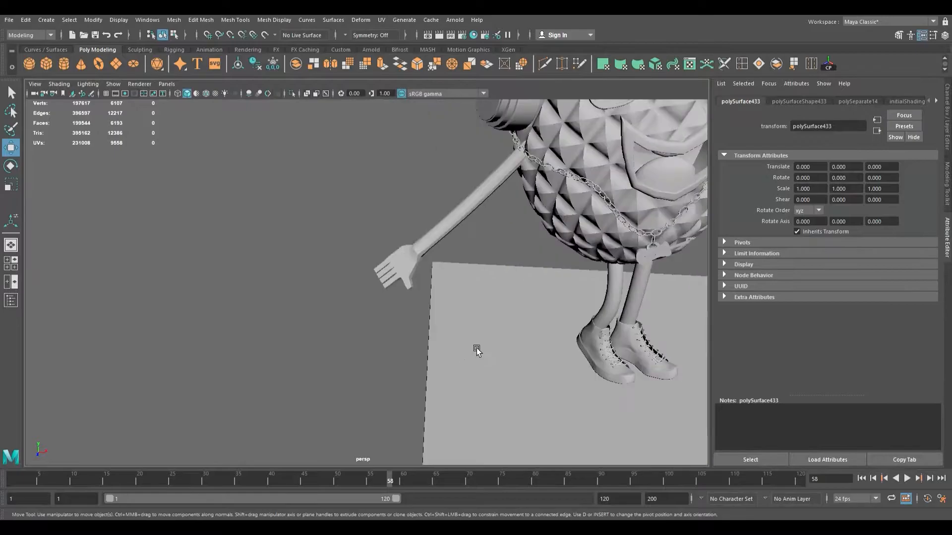
{"action": "scroll", "coordinate": [248, 254], "scroll_direction": "up", "scroll_amount": 8}
{"action": "middle_click_drag", "start_coordinate": [300, 269], "coordinate": [415, 275], "text": "alt"}
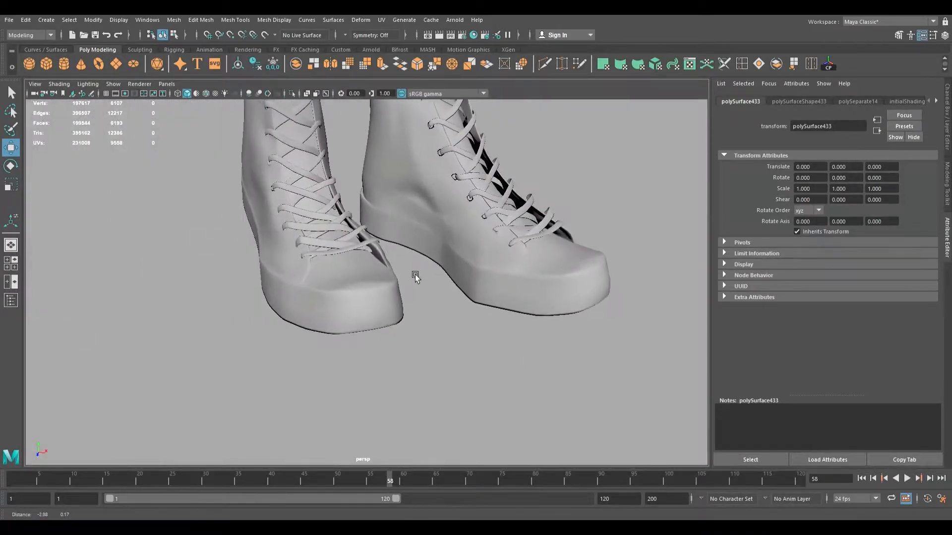
{"action": "left_click_drag", "start_coordinate": [415, 275], "coordinate": [388, 283], "text": "alt"}
{"action": "scroll", "coordinate": [389, 284], "scroll_direction": "up", "scroll_amount": 5}
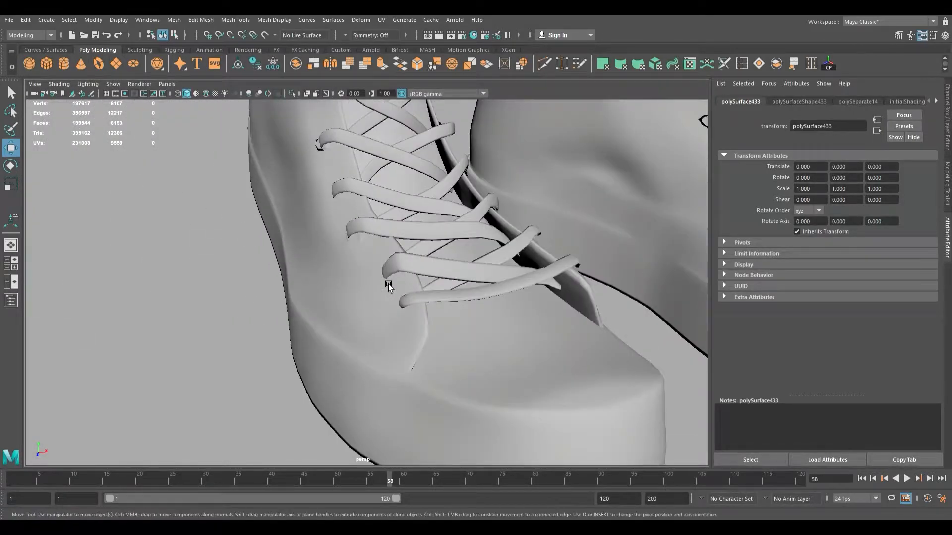
Step: Try to isolate the complete pair of shoes on the high-poly character in the viewport
{"action": "left_click", "coordinate": [388, 287]}
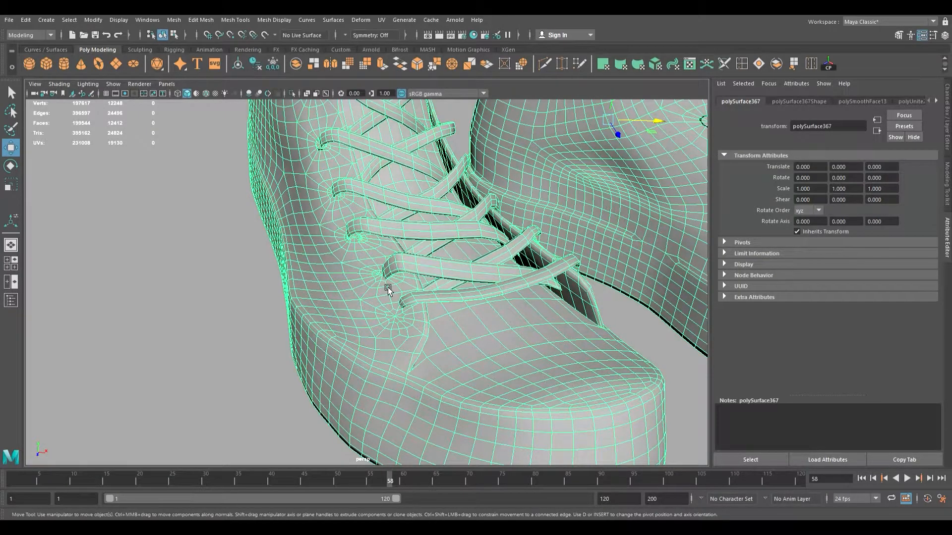
{"action": "scroll", "coordinate": [389, 288], "scroll_direction": "down", "scroll_amount": 3}
{"action": "mouse_move", "coordinate": [388, 291]}
{"action": "left_mouse_down", "text": "alt"}
{"action": "mouse_move", "coordinate": [403, 296]}
{"action": "mouse_move", "coordinate": [388, 296]}
{"action": "left_mouse_up", "text": "alt"}
{"action": "scroll", "coordinate": [387, 296], "scroll_direction": "down", "scroll_amount": 5}
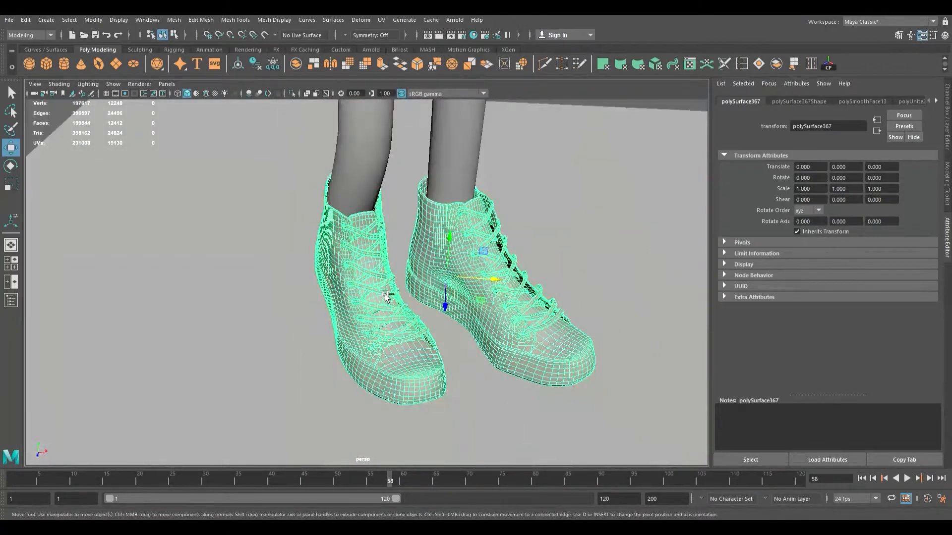
{"action": "left_click", "coordinate": [385, 295]}
{"action": "key", "text": "ctrl+1"}
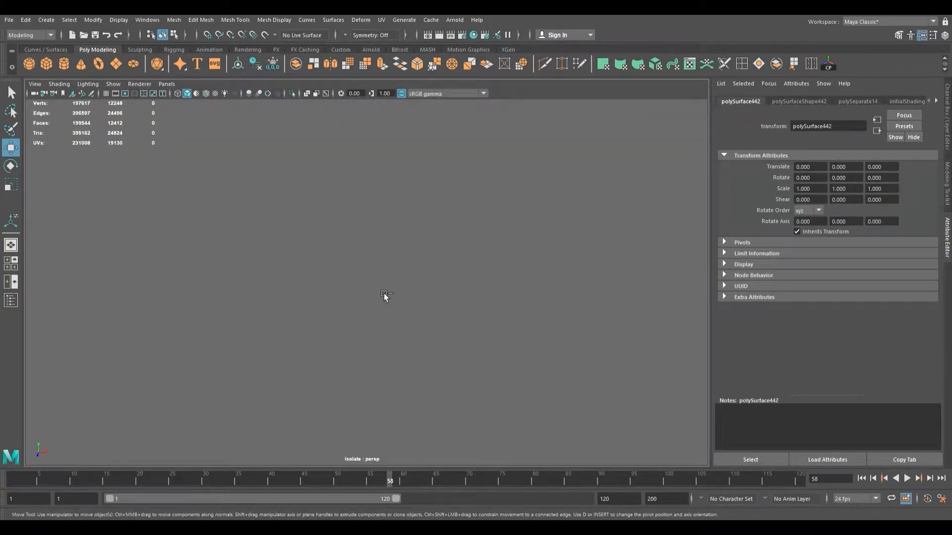
{"action": "scroll", "coordinate": [383, 293], "scroll_direction": "down", "scroll_amount": 4}
{"action": "scroll", "coordinate": [384, 292], "scroll_direction": "up", "scroll_amount": 2}
{"action": "middle_click_drag", "start_coordinate": [251, 270], "coordinate": [409, 271], "text": "alt"}
{"action": "left_click", "coordinate": [366, 268]}
{"action": "key", "text": "ctrl+1"}
Step: Undo back through the shoe transfer until the smoothed shoes are on the low-poly character's feet
{"action": "key", "text": "ctrl+z"}
{"action": "key", "text": "ctrl+z"}
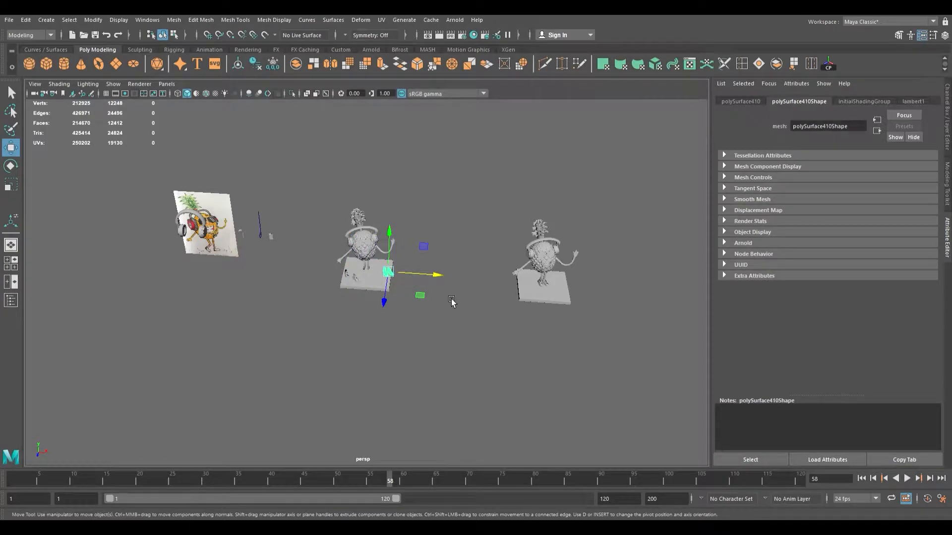
{"action": "key", "text": "ctrl+z"}
{"action": "key", "text": "ctrl+z"}
{"action": "key", "text": "ctrl+z"}
{"action": "middle_click_drag", "start_coordinate": [500, 278], "coordinate": [448, 268], "text": "alt"}
{"action": "key", "text": "ctrl+z"}
{"action": "key", "text": "ctrl+z"}
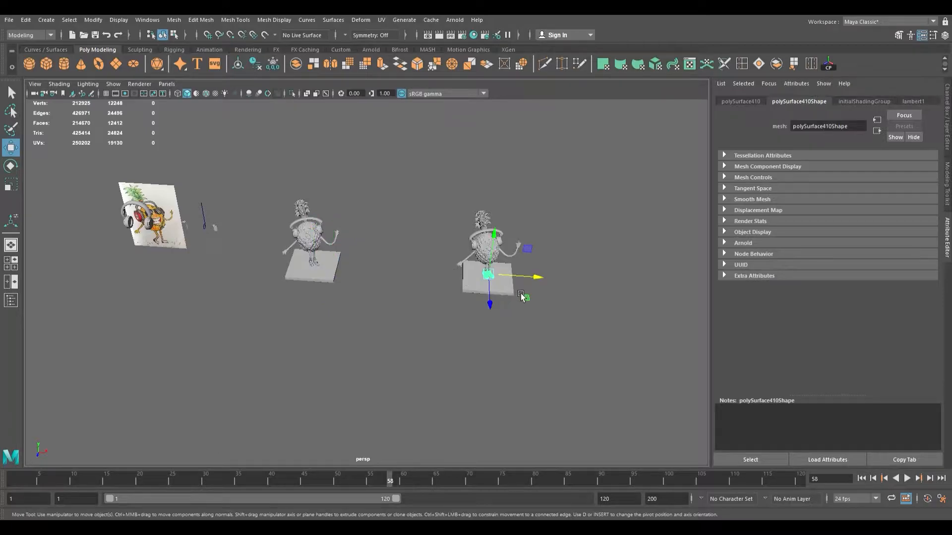
Step: Undo the smoothing and combining of the low-poly shoes and the vertex merge on the farther shoe's body
{"action": "scroll", "coordinate": [523, 294], "scroll_direction": "up", "scroll_amount": 6}
{"action": "key", "text": "f"}
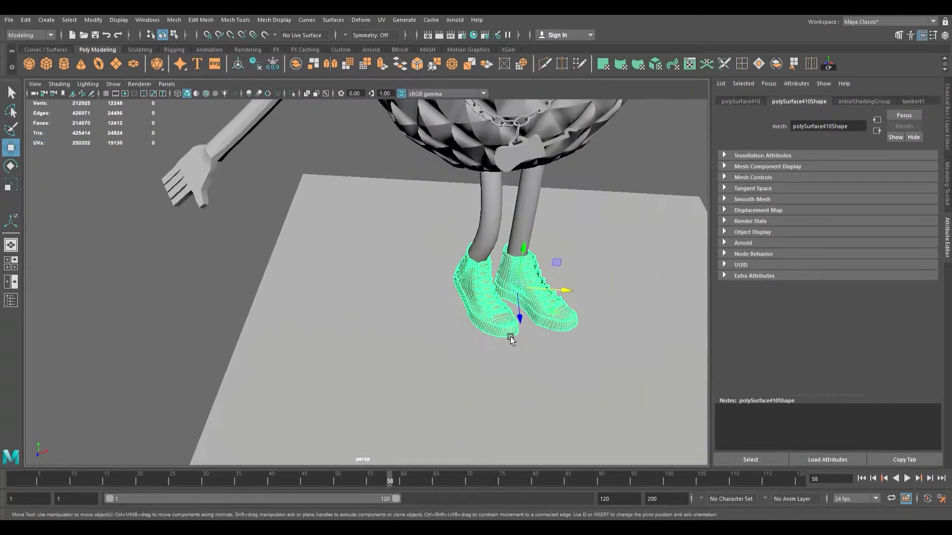
{"action": "right_click_drag", "start_coordinate": [292, 300], "coordinate": [603, 329], "text": "alt"}
{"action": "middle_click_drag", "start_coordinate": [287, 282], "coordinate": [325, 308], "text": "alt"}
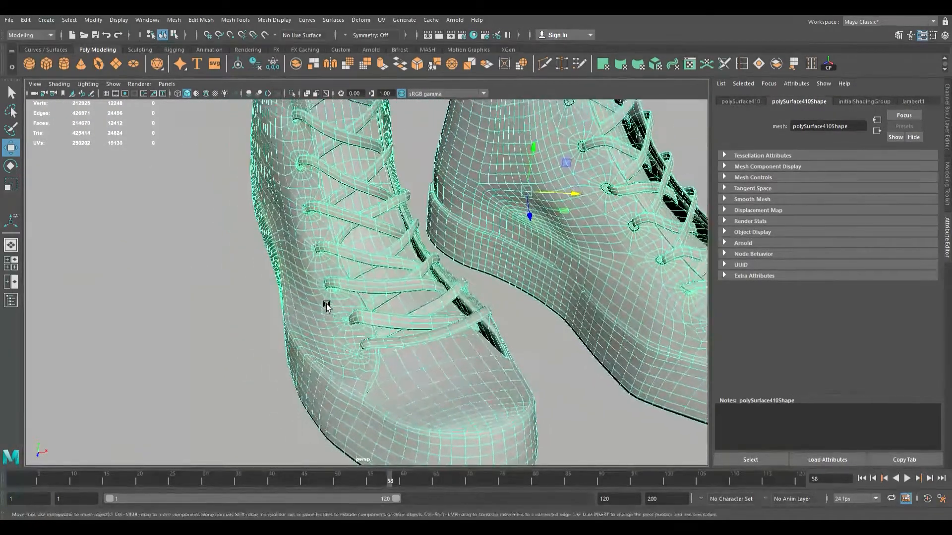
{"action": "right_click_drag", "start_coordinate": [326, 308], "coordinate": [370, 326], "text": "alt"}
{"action": "key", "text": "ctrl+z"}
{"action": "key", "text": "ctrl+z"}
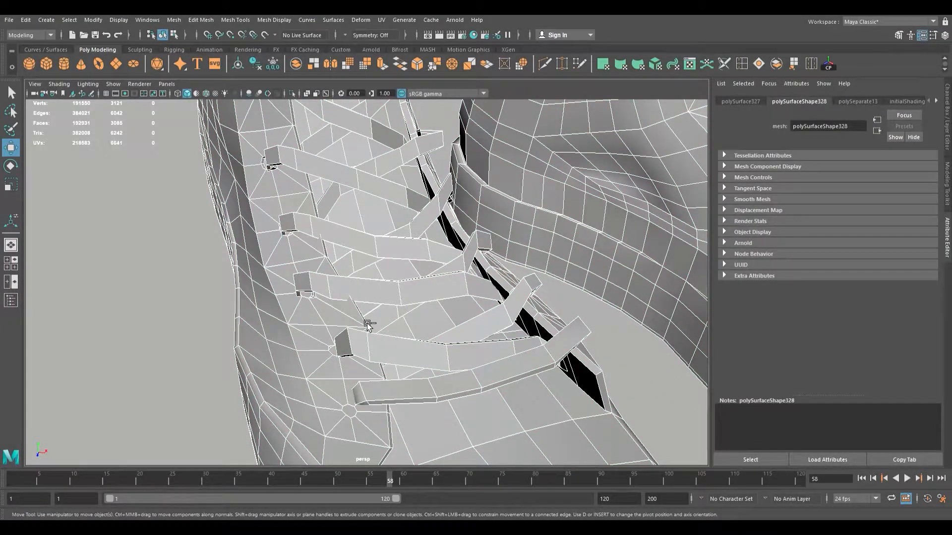
{"action": "key", "text": "ctrl+z"}
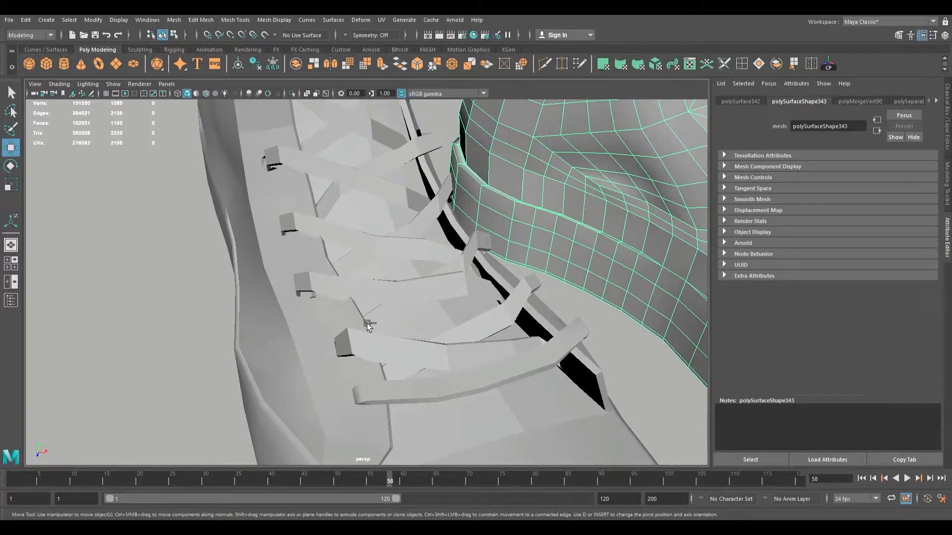
{"action": "key", "text": "ctrl+z"}
{"action": "key", "text": "ctrl+z"}
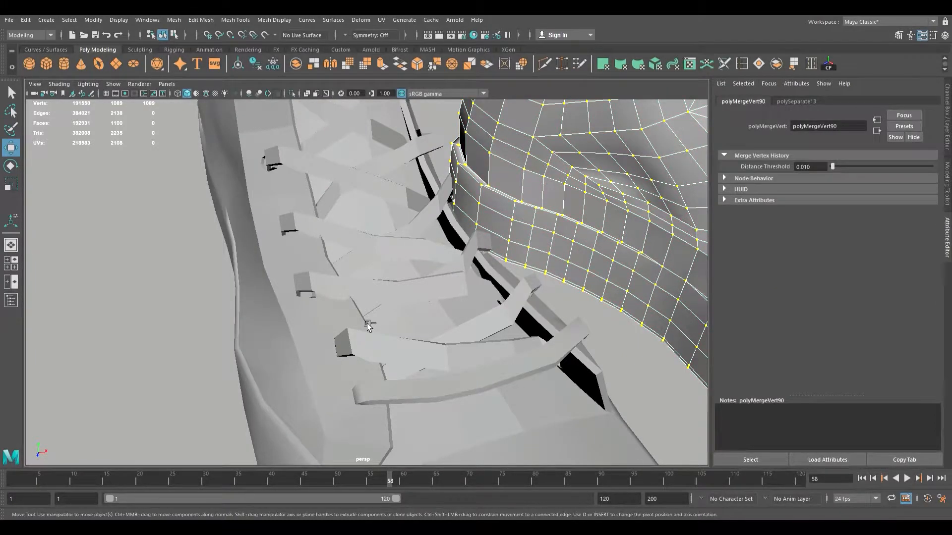
{"action": "middle_click_drag", "start_coordinate": [431, 276], "coordinate": [379, 272], "text": "alt"}
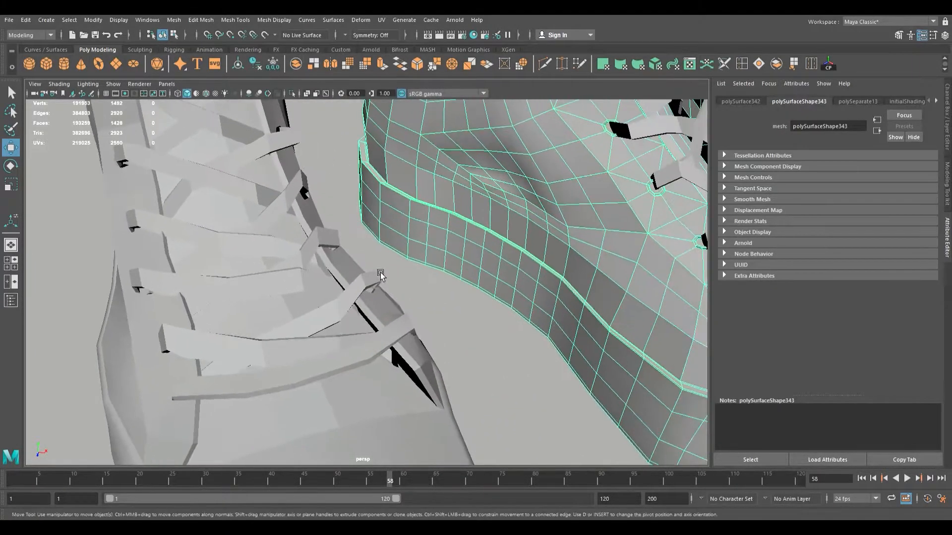
Step: Select the nearer shoe's body and examine its lacing area
{"action": "right_click_drag", "start_coordinate": [380, 272], "coordinate": [316, 272], "text": "alt"}
{"action": "middle_click_drag", "start_coordinate": [316, 272], "coordinate": [292, 276], "text": "alt"}
{"action": "left_click", "coordinate": [293, 276]}
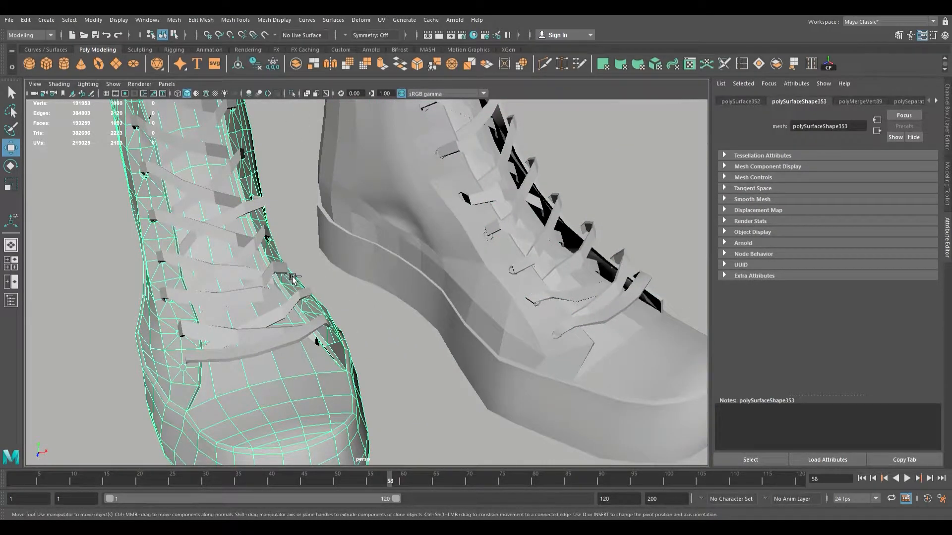
{"action": "left_click_drag", "start_coordinate": [322, 272], "coordinate": [325, 272], "text": "alt"}
{"action": "right_click_drag", "start_coordinate": [325, 272], "coordinate": [421, 288], "text": "alt"}
{"action": "left_click_drag", "start_coordinate": [421, 289], "coordinate": [382, 281], "text": "alt"}
{"action": "scroll", "coordinate": [420, 289], "scroll_direction": "down", "scroll_amount": 3}
{"action": "left_click", "coordinate": [421, 270]}
{"action": "scroll", "coordinate": [420, 272], "scroll_direction": "down", "scroll_amount": 3}
Step: Undo the vertex merge on the nearer shoe's body and return to object selection
{"action": "key", "text": "ctrl+z"}
{"action": "scroll", "coordinate": [387, 273], "scroll_direction": "up", "scroll_amount": 5}
{"action": "scroll", "coordinate": [361, 286], "scroll_direction": "up", "scroll_amount": 3}
{"action": "key", "text": "F9"}
{"action": "key", "text": "ctrl+F9"}
{"action": "scroll", "coordinate": [380, 278], "scroll_direction": "up", "scroll_amount": 6}
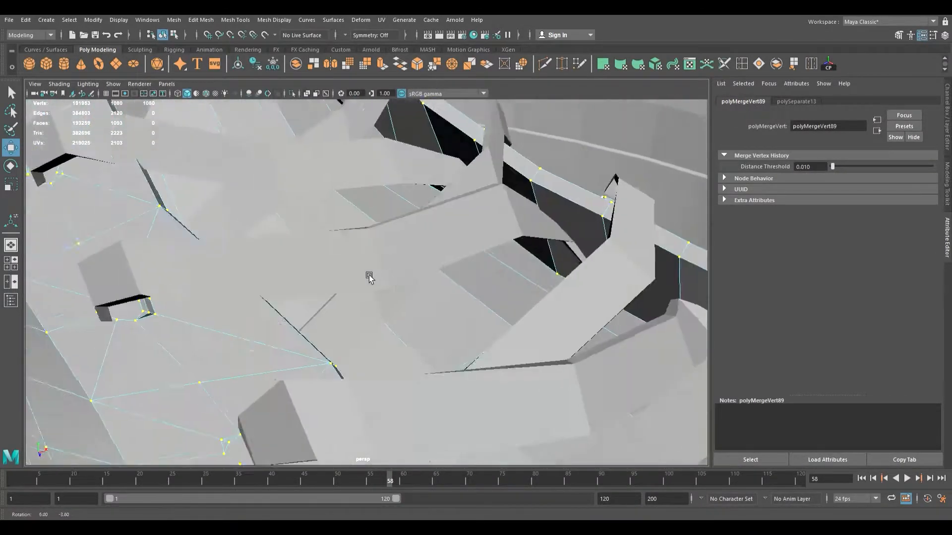
{"action": "scroll", "coordinate": [371, 278], "scroll_direction": "down", "scroll_amount": 2}
{"action": "key", "text": "F8"}
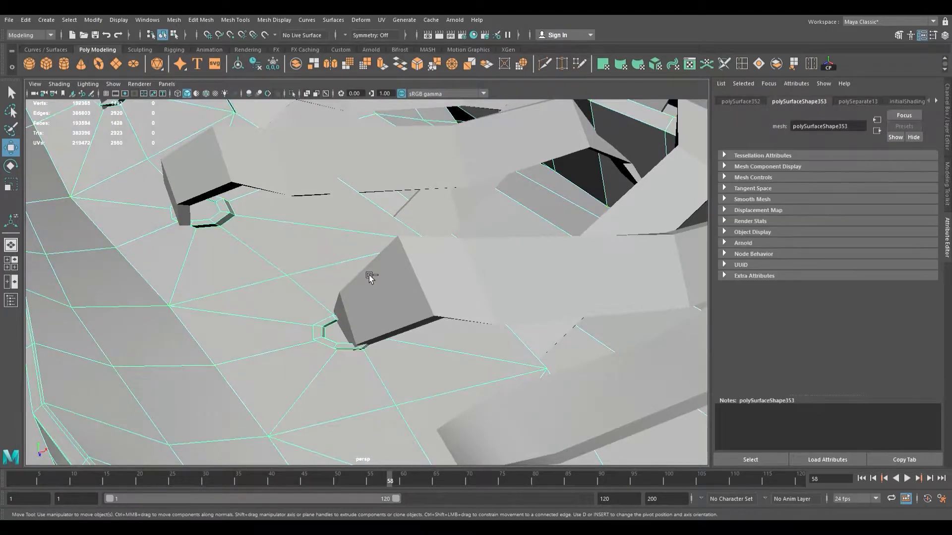
Step: Examine the nearer shoe's collar with the smooth mesh preview switched on and off again
{"action": "scroll", "coordinate": [370, 278], "scroll_direction": "down", "scroll_amount": 5}
{"action": "left_click_drag", "start_coordinate": [369, 278], "coordinate": [255, 293], "text": "alt"}
{"action": "right_click_drag", "start_coordinate": [255, 293], "coordinate": [289, 290], "text": "alt"}
{"action": "left_click_drag", "start_coordinate": [288, 290], "coordinate": [311, 286], "text": "alt"}
{"action": "middle_click_drag", "start_coordinate": [331, 299], "coordinate": [405, 360], "text": "alt"}
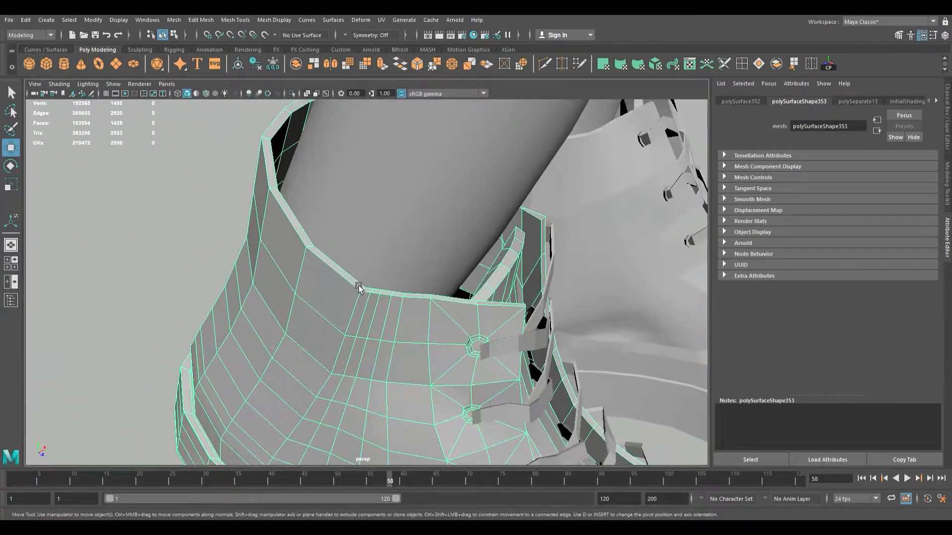
{"action": "key", "text": "3"}
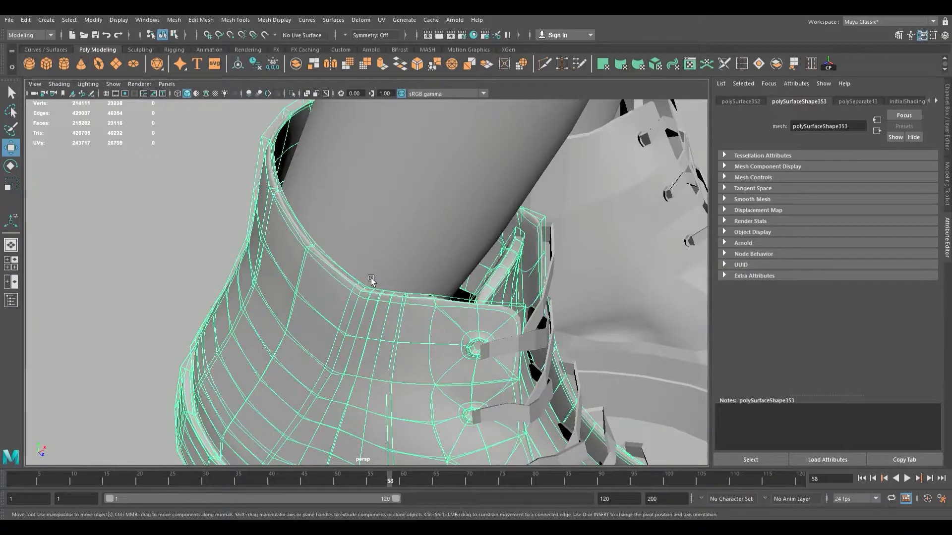
{"action": "key", "text": "1"}
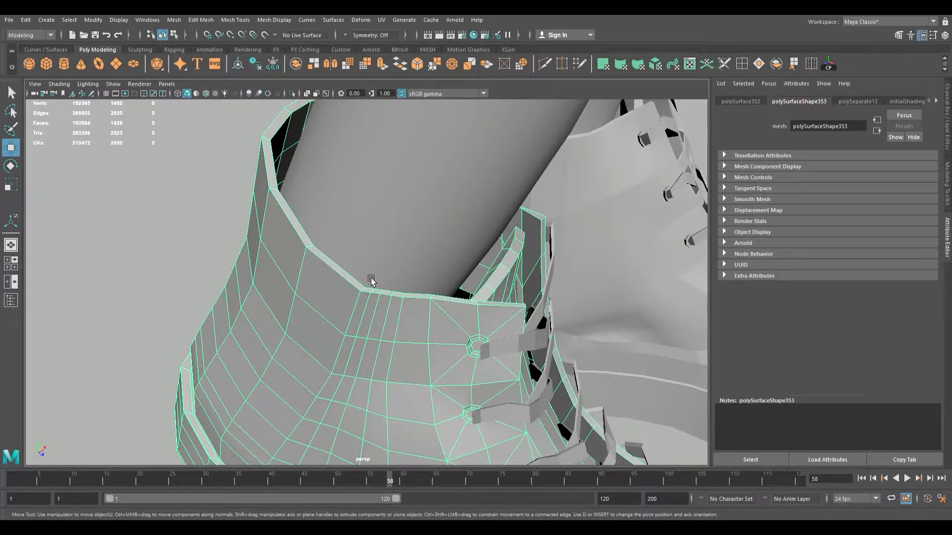
Step: Merge a doubled vertex pair on the inner edge of the nearer shoe's collar rim, close to the top eyelet
{"action": "left_click_drag", "start_coordinate": [380, 281], "coordinate": [355, 272], "text": "alt"}
{"action": "scroll", "coordinate": [371, 275], "scroll_direction": "up", "scroll_amount": 5}
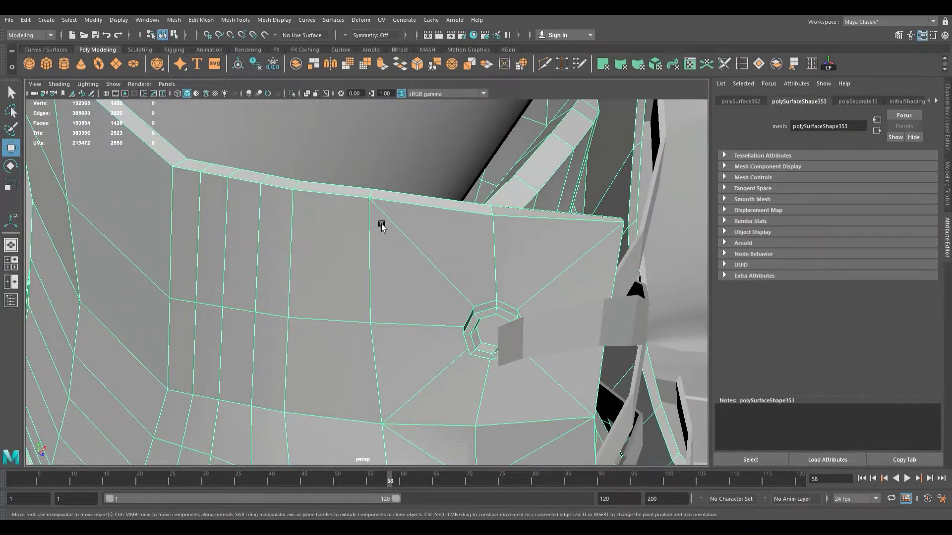
{"action": "key", "text": "F9"}
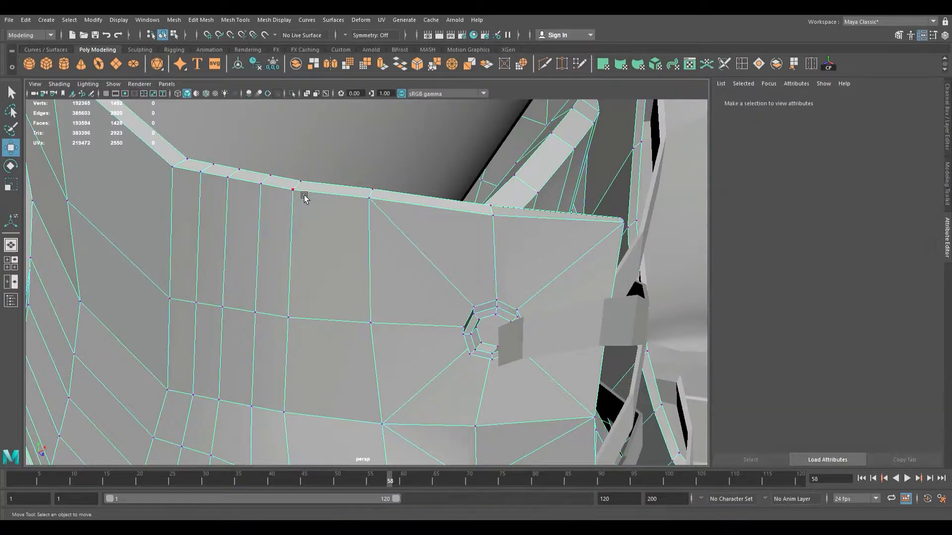
{"action": "left_click", "coordinate": [304, 187]}
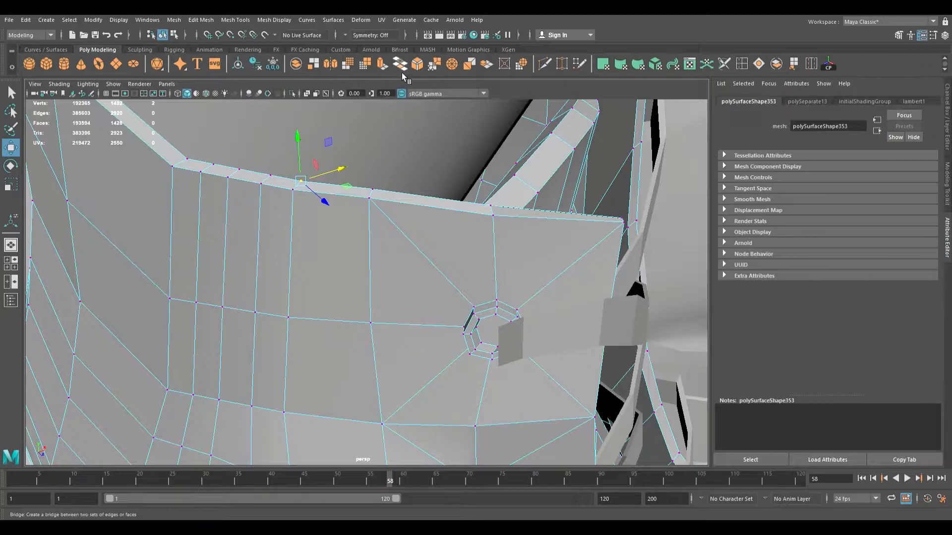
{"action": "left_click", "coordinate": [446, 70]}
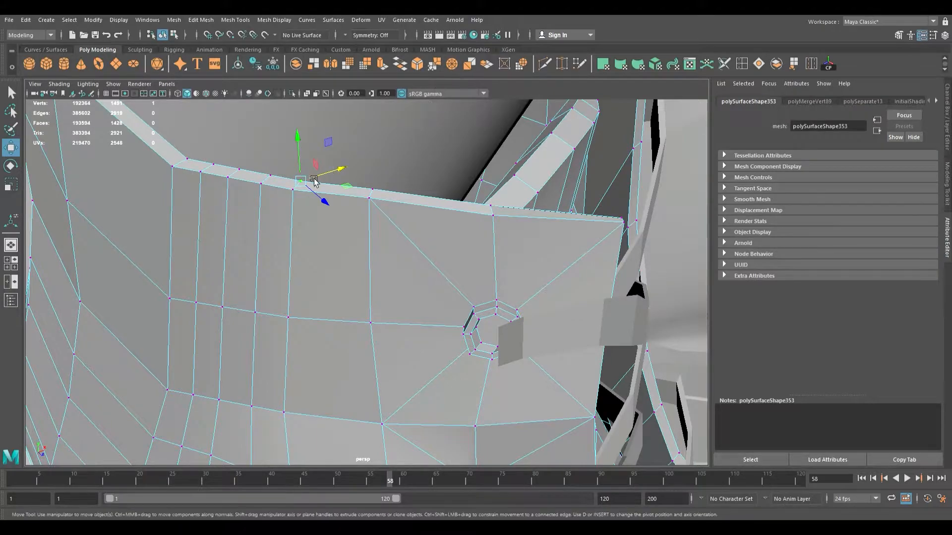
Step: Merge the doubled inner-edge vertices along the closely spaced rim segments up to the bend where the collar starts to rise
{"action": "left_click_drag", "start_coordinate": [318, 192], "coordinate": [313, 187], "text": "alt"}
{"action": "left_click", "coordinate": [373, 245]}
{"action": "key", "text": "g"}
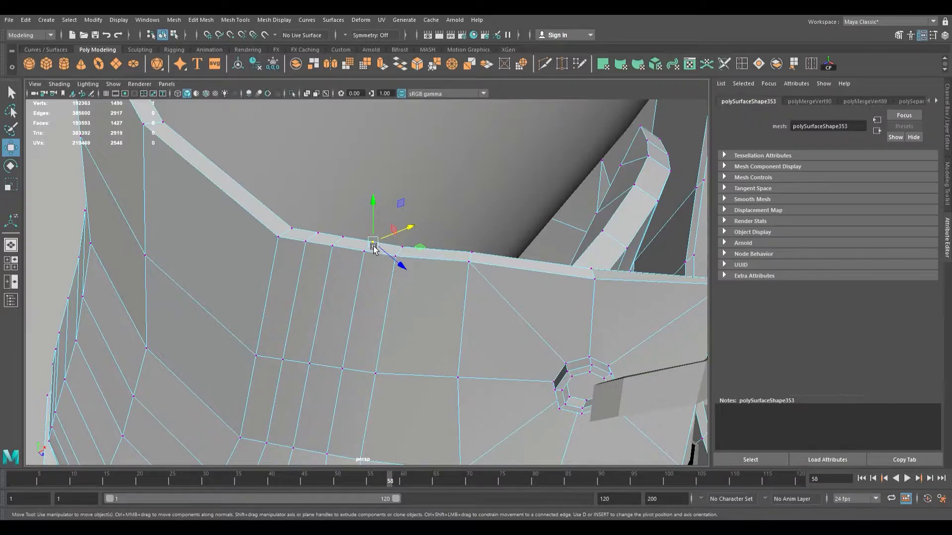
{"action": "left_click", "coordinate": [345, 241], "text": "shift"}
{"action": "key", "text": "g"}
{"action": "left_click", "coordinate": [320, 239], "text": "shift"}
{"action": "left_click_drag", "start_coordinate": [301, 212], "coordinate": [292, 234], "text": "shift"}
{"action": "key", "text": "g"}
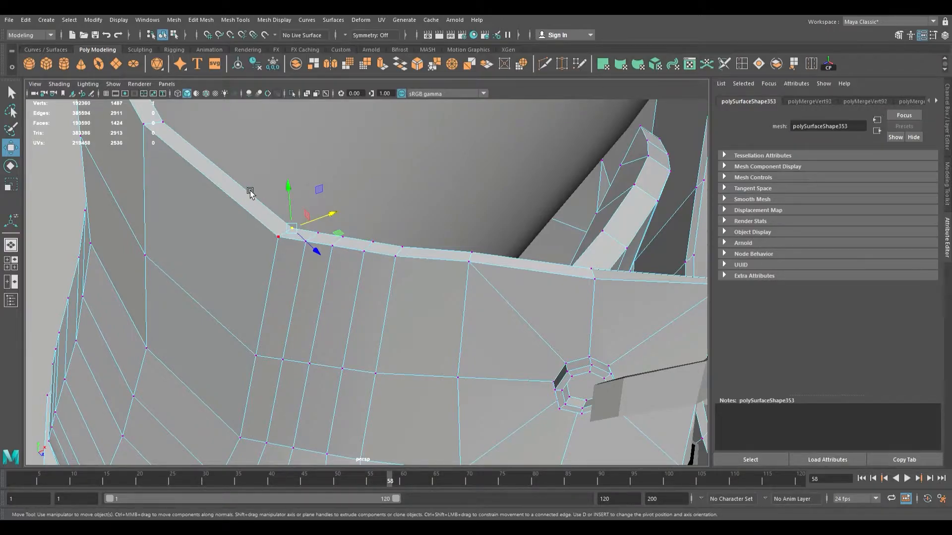
Step: Merge the doubled vertices at the next inner rim corner, partway up the collar's rising side
{"action": "left_click_drag", "start_coordinate": [586, 262], "coordinate": [605, 275]}
{"action": "left_click_drag", "start_coordinate": [421, 224], "coordinate": [464, 250], "text": "alt"}
{"action": "left_click_drag", "start_coordinate": [505, 283], "coordinate": [489, 297]}
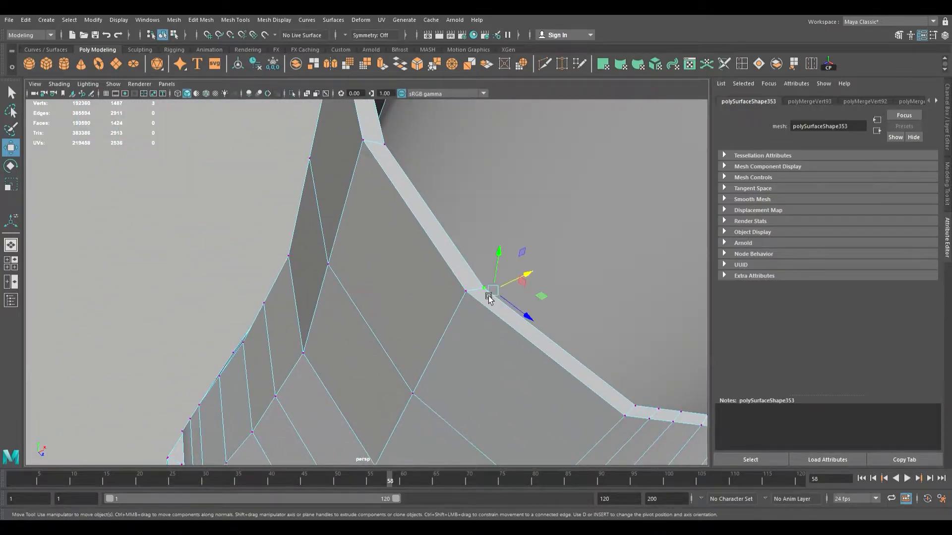
{"action": "left_click", "coordinate": [519, 308]}
{"action": "left_click", "coordinate": [466, 291]}
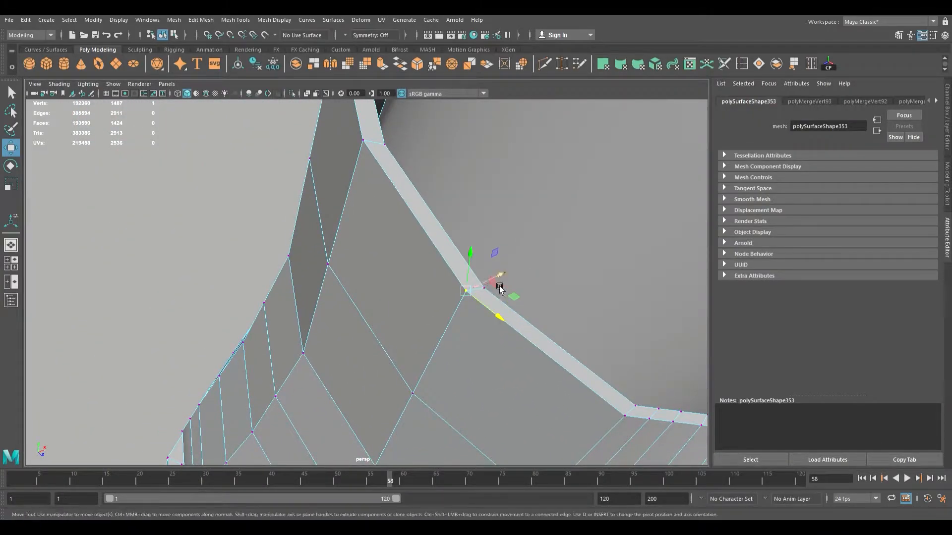
{"action": "key", "text": "ctrl+z"}
{"action": "left_click_drag", "start_coordinate": [480, 283], "coordinate": [486, 296]}
{"action": "scroll", "coordinate": [475, 272], "scroll_direction": "down", "scroll_amount": 3}
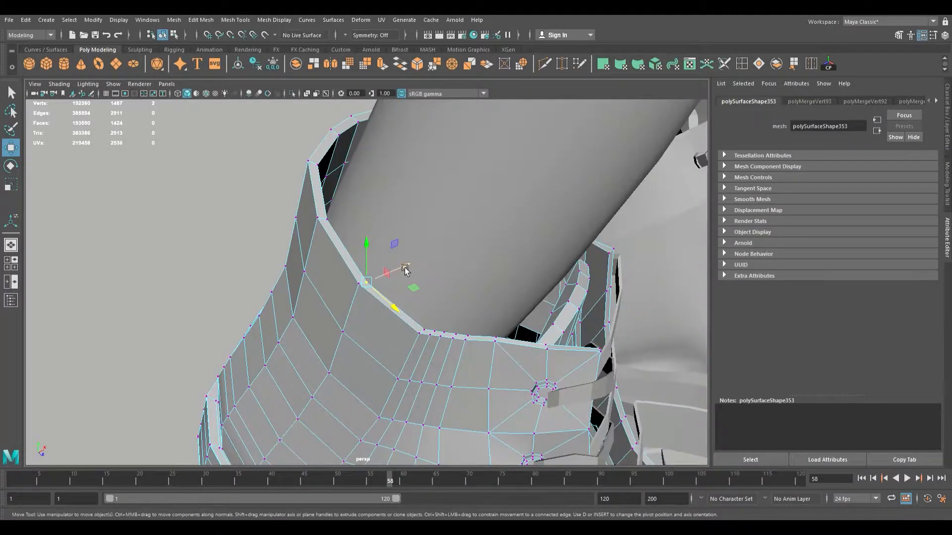
{"action": "key", "text": "g"}
Step: Merge the doubled vertices at the following inner rim corners, working around the back of the collar
{"action": "scroll", "coordinate": [362, 251], "scroll_direction": "up", "scroll_amount": 6}
{"action": "mouse_move", "coordinate": [400, 267]}
{"action": "left_mouse_down", "text": "alt"}
{"action": "mouse_move", "coordinate": [439, 279]}
{"action": "mouse_move", "coordinate": [357, 258]}
{"action": "mouse_move", "coordinate": [283, 263]}
{"action": "mouse_move", "coordinate": [440, 274]}
{"action": "mouse_move", "coordinate": [327, 253]}
{"action": "mouse_move", "coordinate": [344, 274]}
{"action": "mouse_move", "coordinate": [404, 256]}
{"action": "left_mouse_up", "text": "alt"}
{"action": "left_click", "coordinate": [385, 251]}
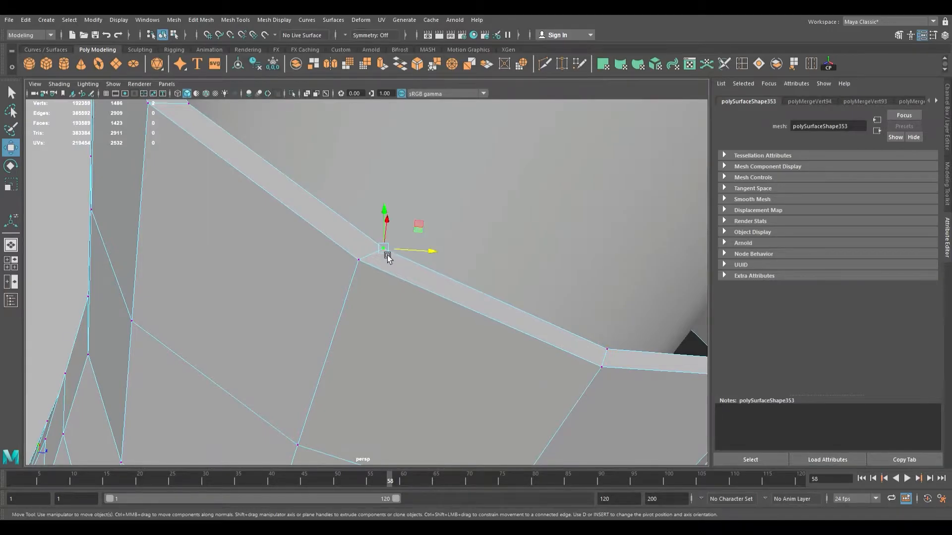
{"action": "left_click_drag", "start_coordinate": [387, 258], "coordinate": [404, 267], "text": "alt"}
{"action": "left_click", "coordinate": [378, 250]}
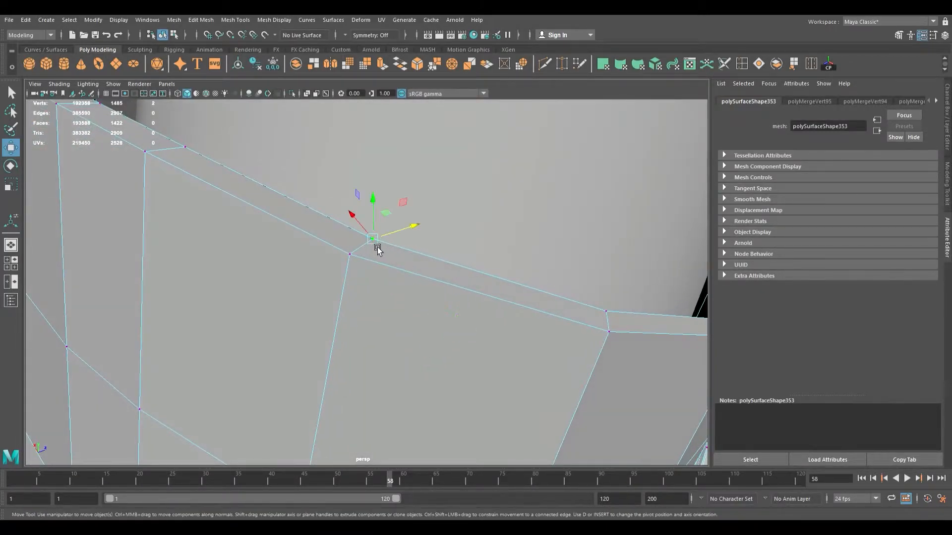
{"action": "left_click_drag", "start_coordinate": [369, 250], "coordinate": [439, 203], "text": "alt"}
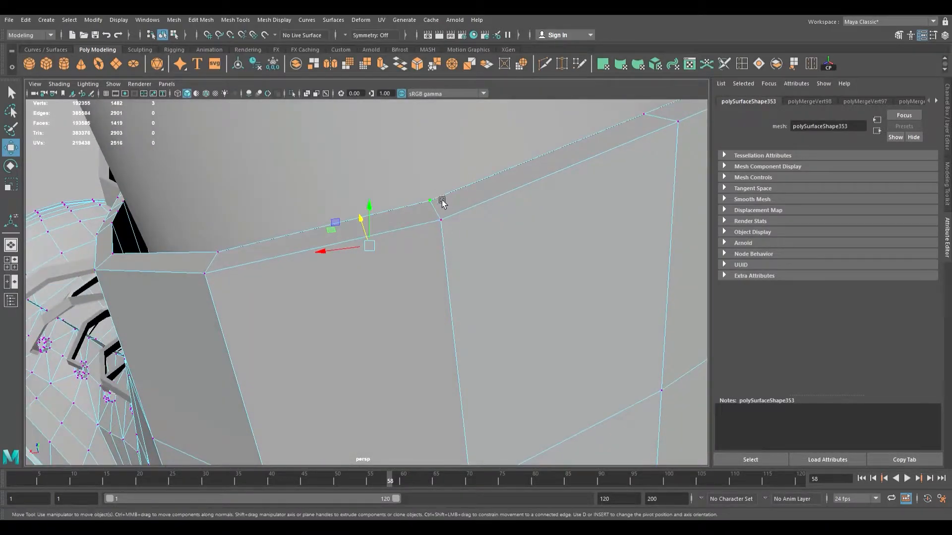
Step: Merge the doubled inner rim vertices down the collar's opposite side to the start of its closely spaced segments
{"action": "left_click", "coordinate": [433, 211]}
{"action": "left_click_drag", "start_coordinate": [359, 222], "coordinate": [302, 250], "text": "alt"}
{"action": "left_click_drag", "start_coordinate": [247, 279], "coordinate": [249, 280], "text": "shift"}
{"action": "left_click_drag", "start_coordinate": [318, 257], "coordinate": [361, 225], "text": "alt"}
{"action": "key", "text": "g"}
{"action": "middle_click_drag", "start_coordinate": [292, 231], "coordinate": [387, 195], "text": "alt"}
{"action": "left_click", "coordinate": [375, 228], "text": "shift"}
{"action": "left_click_drag", "start_coordinate": [375, 235], "coordinate": [389, 221], "text": "alt"}
{"action": "left_click", "coordinate": [375, 231]}
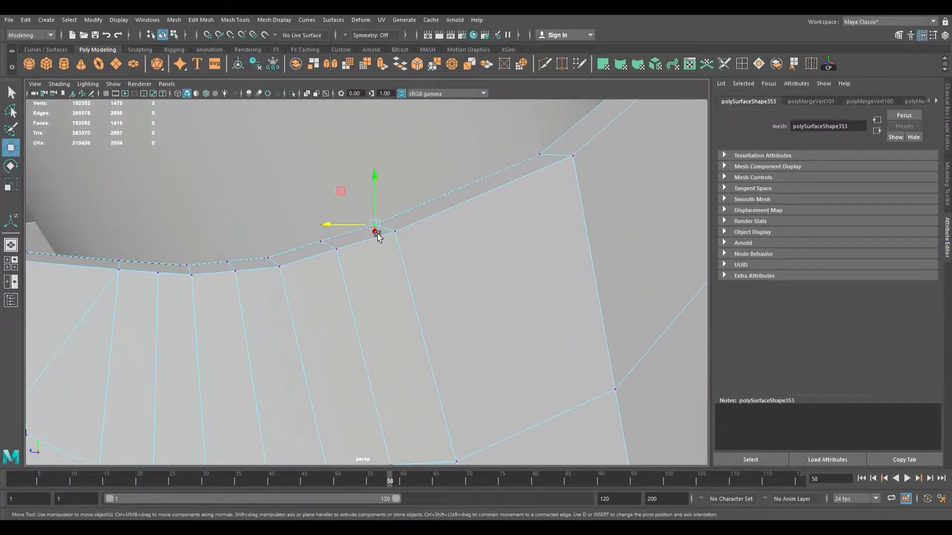
Step: Merge the doubled vertices on the first closely spaced rim points of the opposite side and undo the accidental vertex move
{"action": "left_click", "coordinate": [323, 249]}
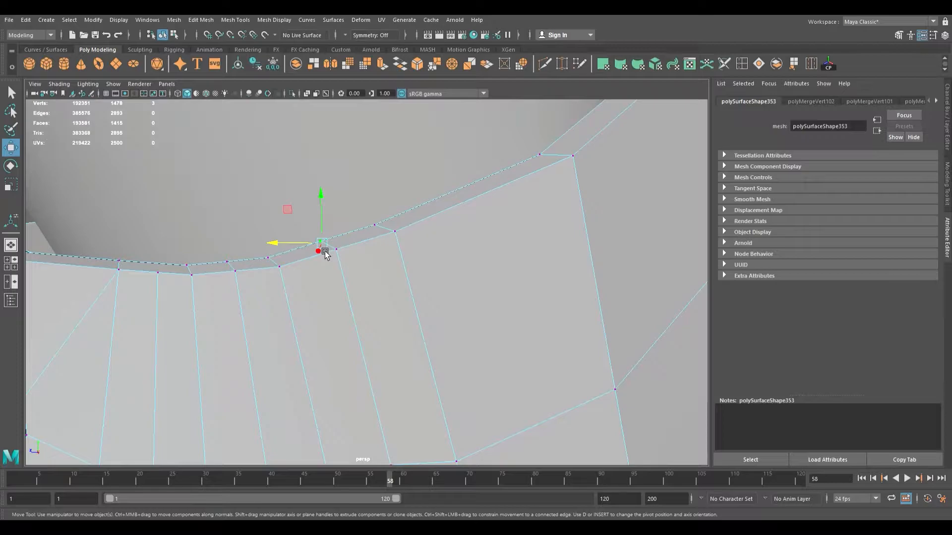
{"action": "mouse_move", "coordinate": [340, 256]}
{"action": "left_mouse_down", "text": "alt"}
{"action": "mouse_move", "coordinate": [382, 256]}
{"action": "mouse_move", "coordinate": [343, 250]}
{"action": "left_mouse_up", "text": "alt"}
{"action": "key", "text": "g"}
{"action": "middle_click_drag", "start_coordinate": [349, 252], "coordinate": [392, 241], "text": "alt"}
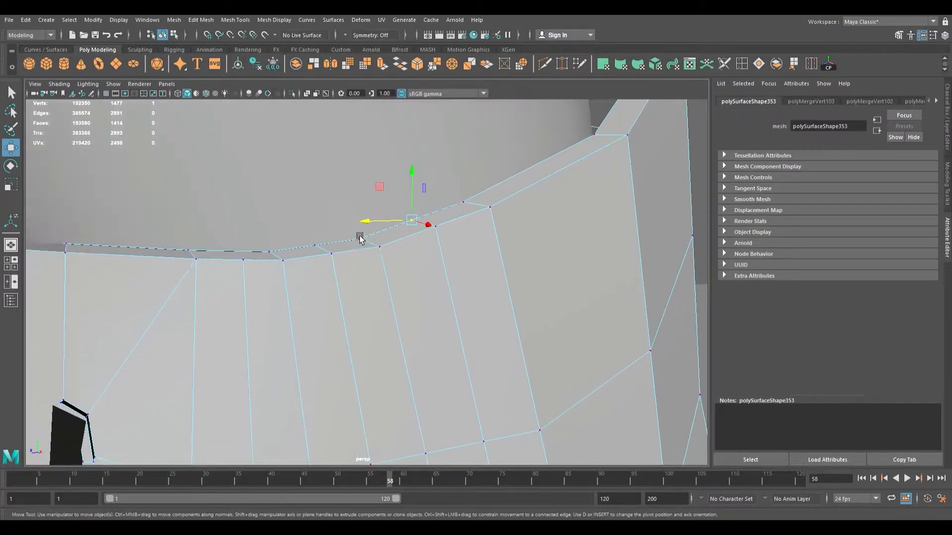
{"action": "left_click", "coordinate": [374, 247]}
{"action": "left_click_drag", "start_coordinate": [316, 247], "coordinate": [338, 251]}
{"action": "key", "text": "ctrl+z"}
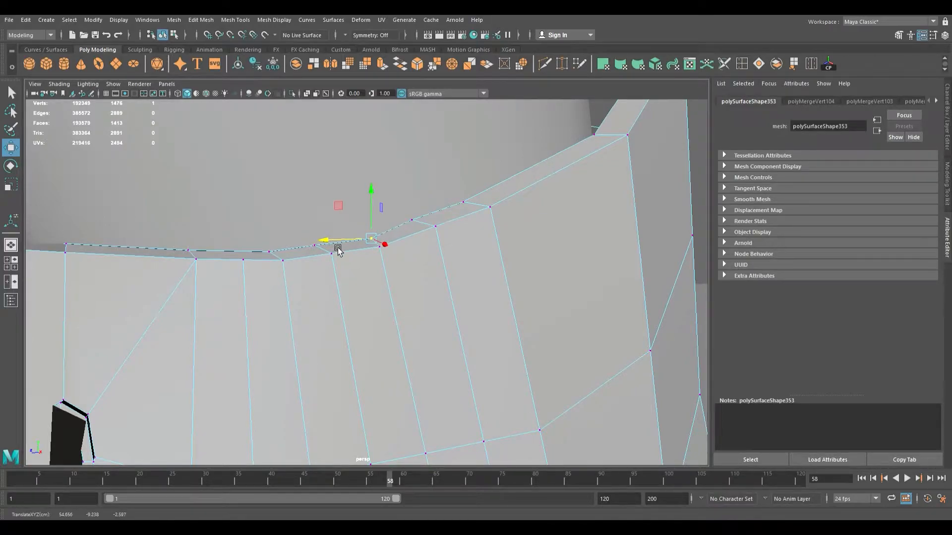
Step: Merge the remaining doubled inner-edge vertices on the closely spaced rim segments leading toward the opposite side's top eyelet
{"action": "left_click_drag", "start_coordinate": [310, 235], "coordinate": [327, 253]}
{"action": "left_click_drag", "start_coordinate": [277, 250], "coordinate": [389, 290]}
{"action": "left_click_drag", "start_coordinate": [264, 242], "coordinate": [346, 274]}
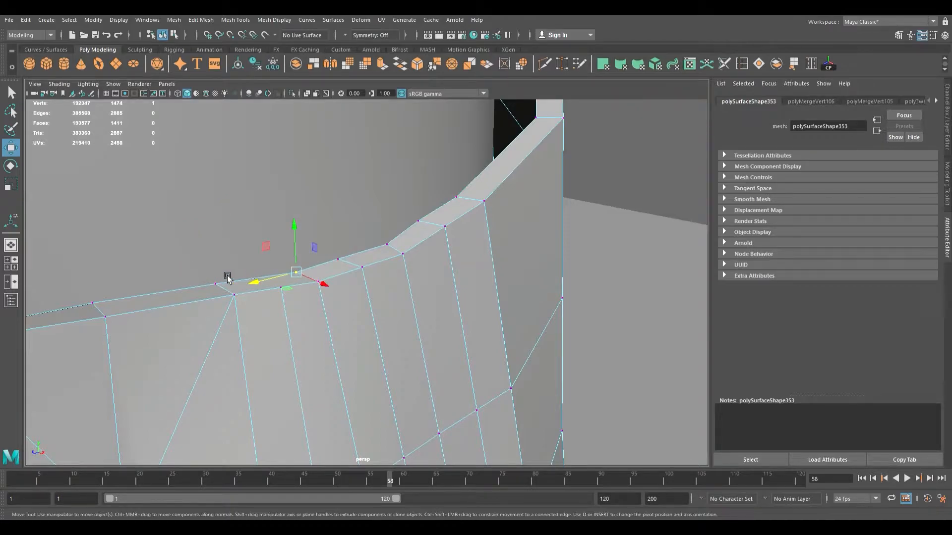
{"action": "left_click", "coordinate": [231, 294]}
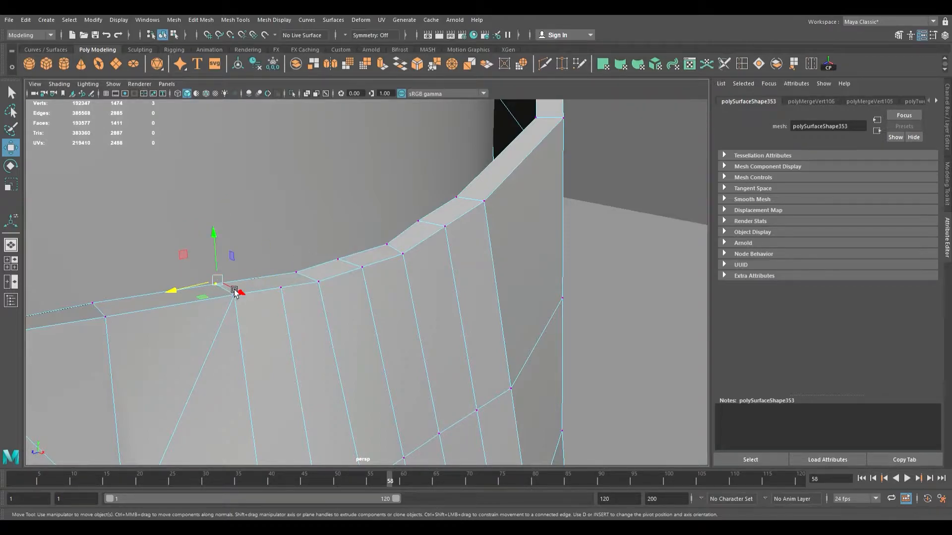
{"action": "left_click_drag", "start_coordinate": [264, 280], "coordinate": [203, 276], "text": "alt"}
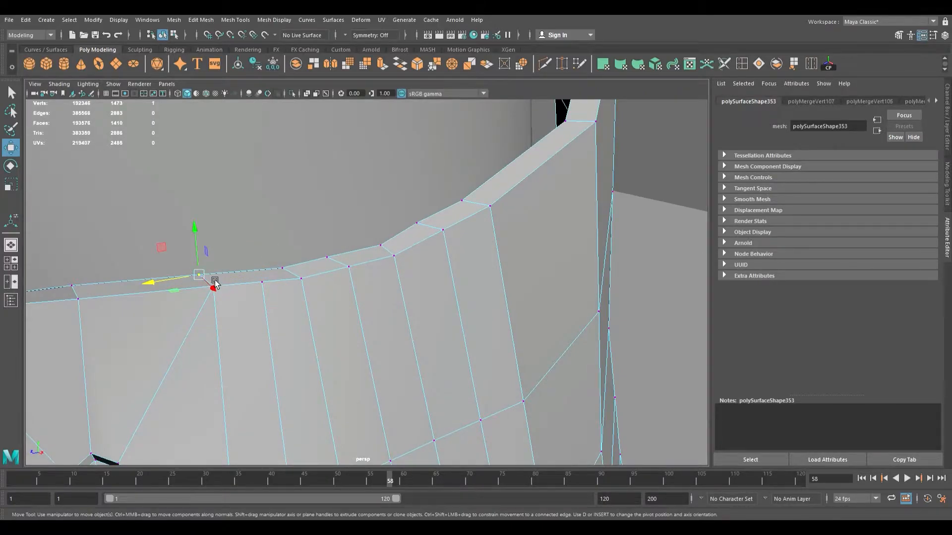
Step: Return to object selection and inspect the collar's rim and tongue with the smooth mesh preview switched on and off again
{"action": "left_click_drag", "start_coordinate": [265, 252], "coordinate": [359, 240], "text": "alt"}
{"action": "left_click", "coordinate": [331, 272]}
{"action": "left_click_drag", "start_coordinate": [337, 273], "coordinate": [318, 237], "text": "alt"}
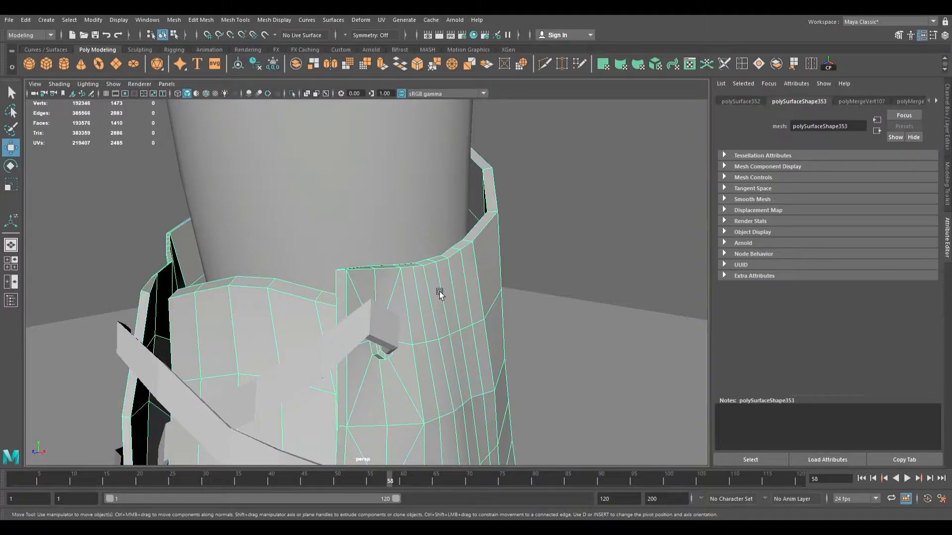
{"action": "key", "text": "2"}
{"action": "left_click_drag", "start_coordinate": [440, 292], "coordinate": [323, 300], "text": "alt"}
{"action": "right_click_drag", "start_coordinate": [323, 300], "coordinate": [387, 336], "text": "alt"}
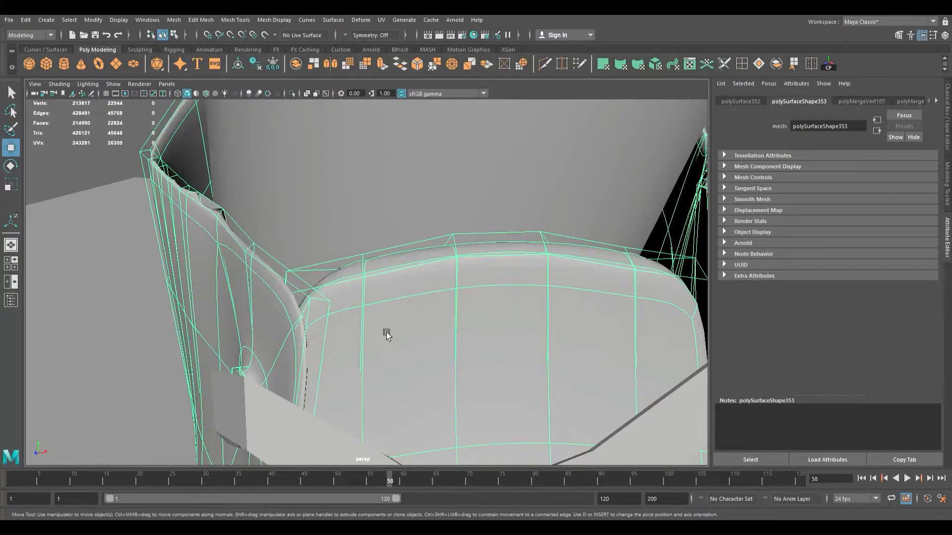
{"action": "key", "text": "1"}
{"action": "left_click_drag", "start_coordinate": [153, 234], "coordinate": [251, 210], "text": "alt"}
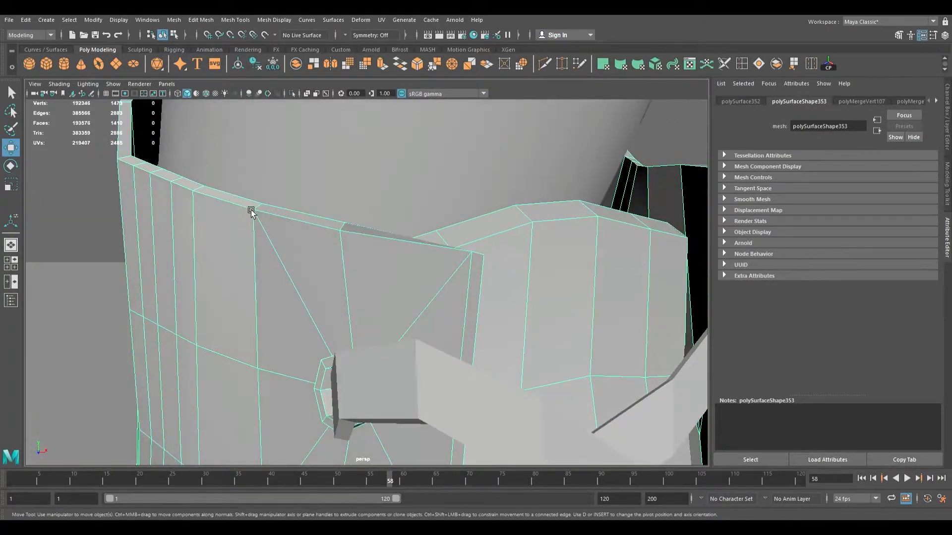
Step: Merge the doubled inner rim vertices where the diagonal edge from the top eyelet meets the collar rim
{"action": "right_click_drag", "start_coordinate": [267, 209], "coordinate": [223, 201]}
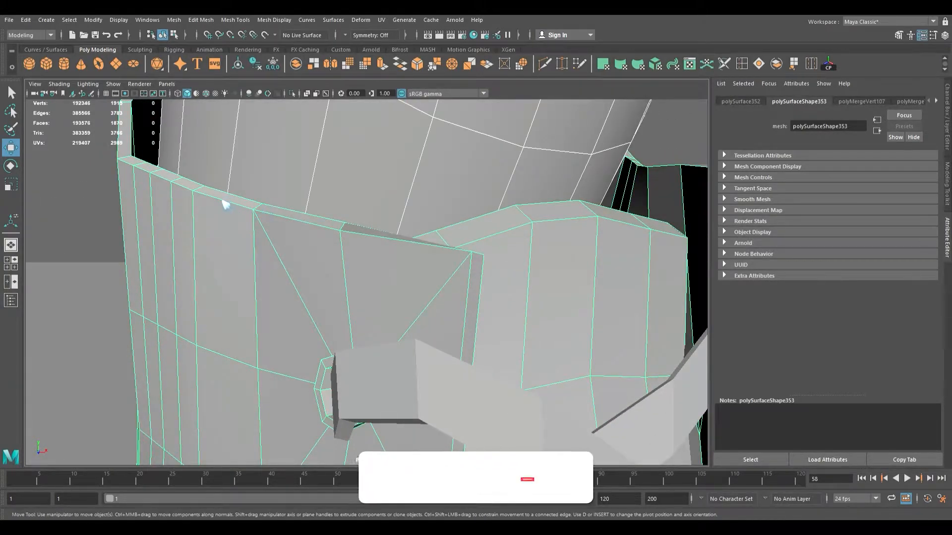
{"action": "left_click", "coordinate": [264, 217]}
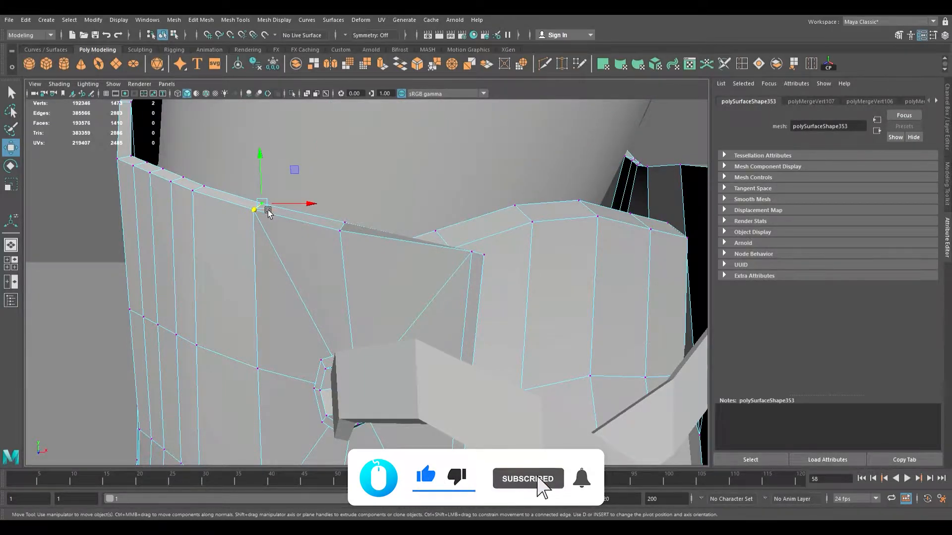
{"action": "key", "text": "f"}
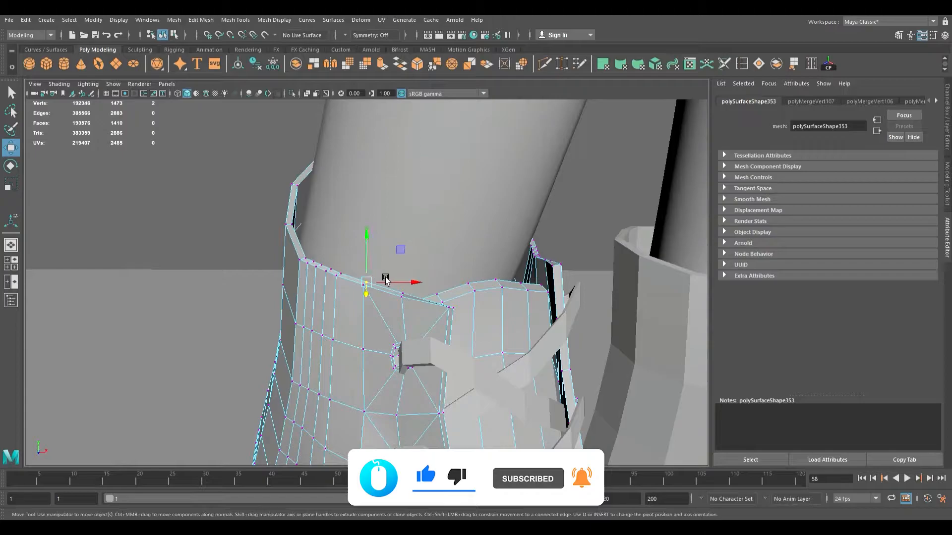
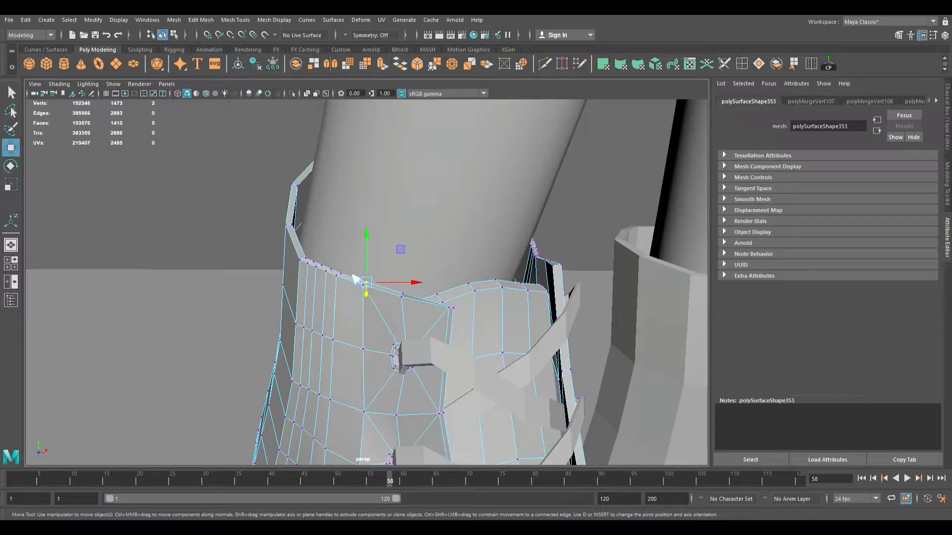
{"action": "left_click", "coordinate": [388, 278]}
{"action": "scroll", "coordinate": [375, 273], "scroll_direction": "up", "scroll_amount": 10}
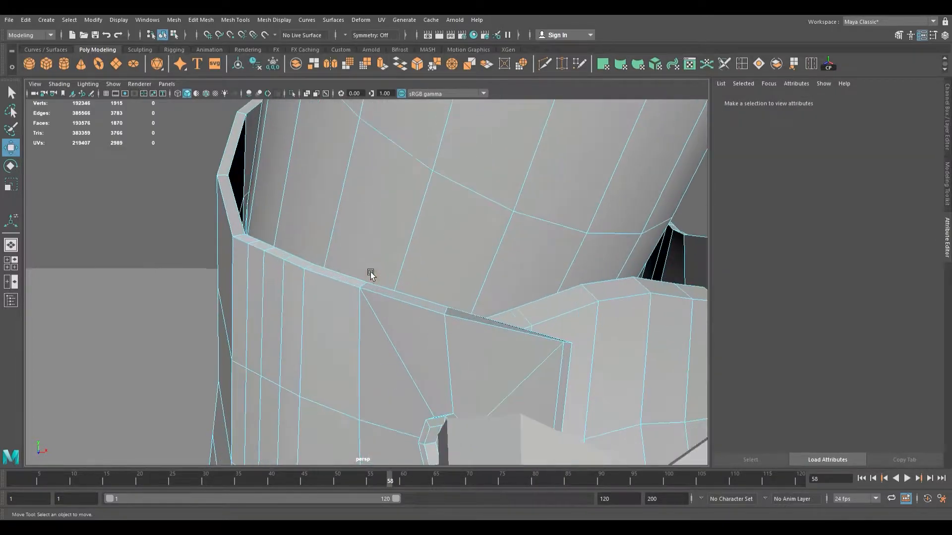
{"action": "left_click_drag", "start_coordinate": [337, 263], "coordinate": [383, 287]}
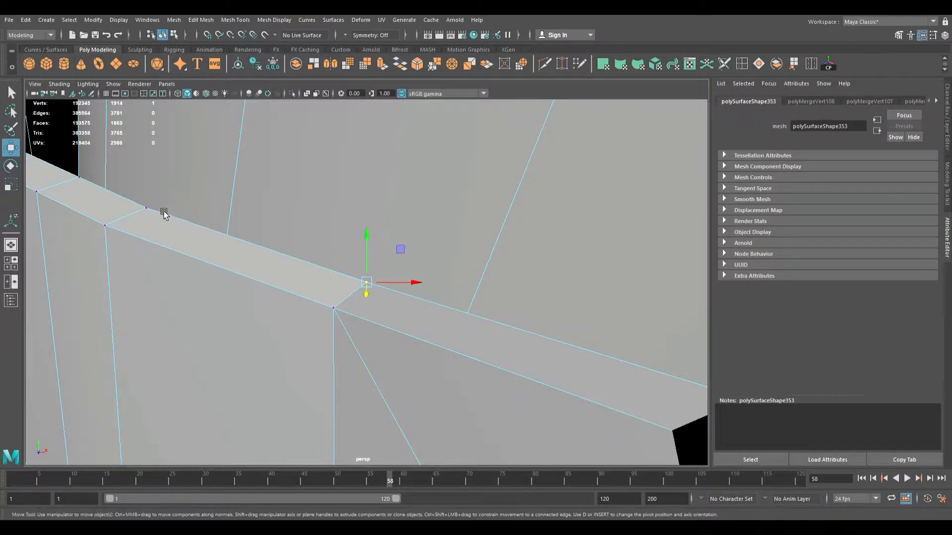
Step: Examine the rest of the collar rim and its inner side around the tongue, comparing the smooth mesh preview with the low-poly display
{"action": "left_click_drag", "start_coordinate": [409, 271], "coordinate": [344, 255], "text": "alt"}
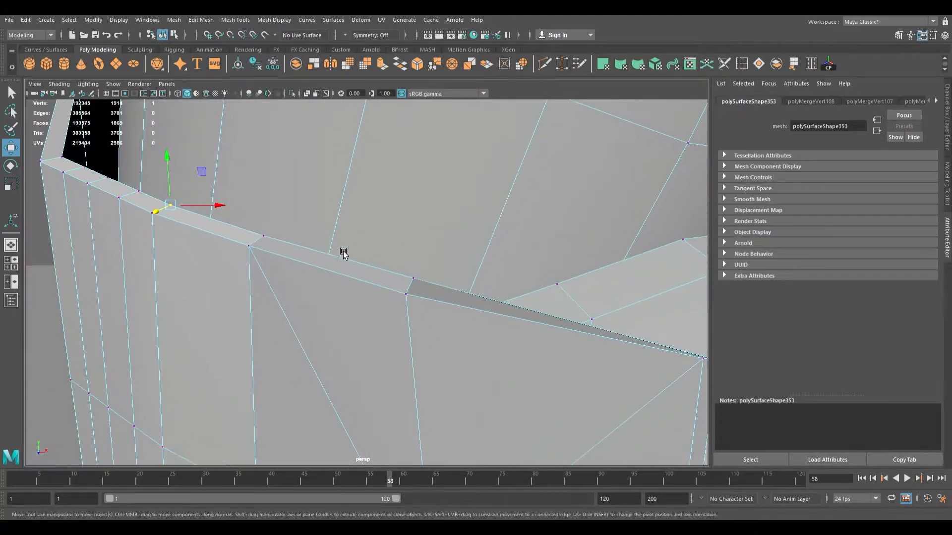
{"action": "left_click_drag", "start_coordinate": [459, 294], "coordinate": [172, 262], "text": "alt"}
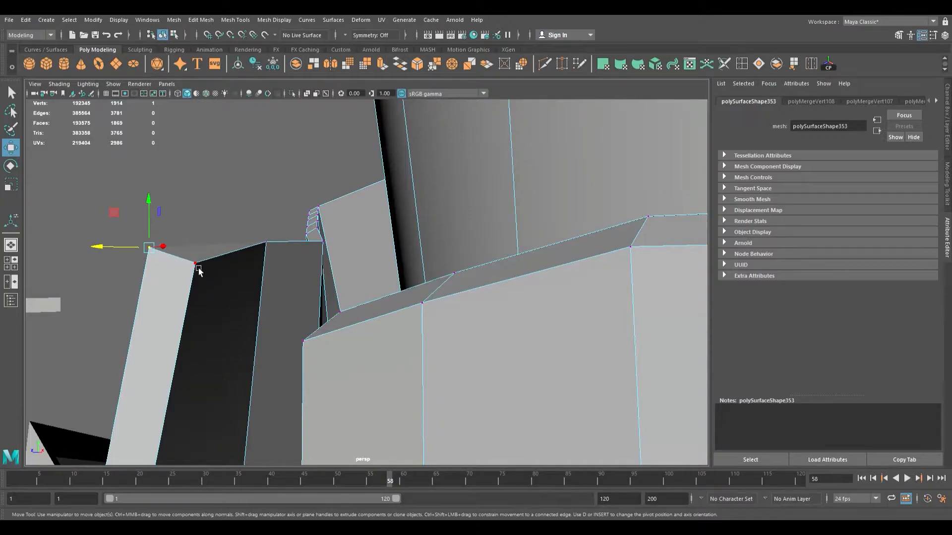
{"action": "left_click_drag", "start_coordinate": [240, 275], "coordinate": [306, 293], "text": "alt"}
{"action": "key", "text": "F8"}
{"action": "key", "text": "3"}
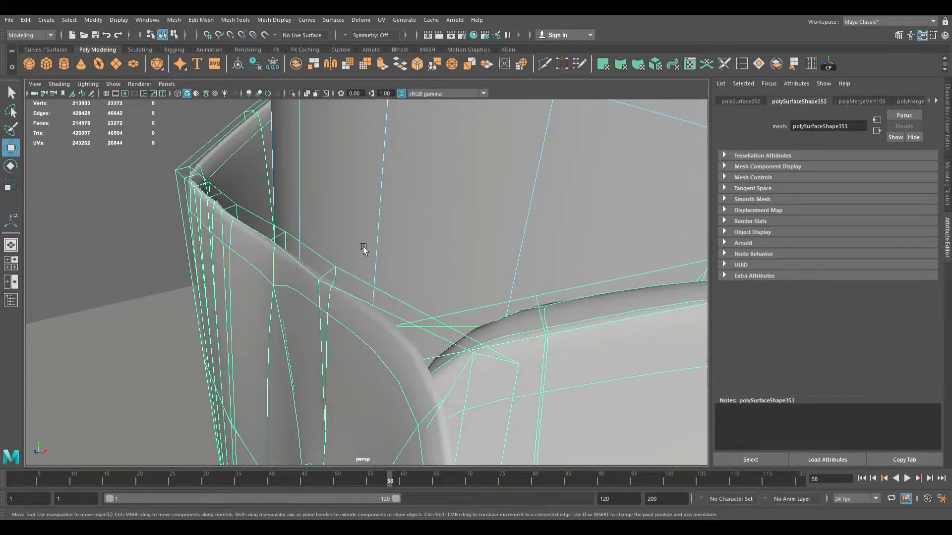
{"action": "left_click_drag", "start_coordinate": [363, 248], "coordinate": [395, 245], "text": "alt"}
{"action": "right_click_drag", "start_coordinate": [395, 245], "coordinate": [433, 284], "text": "alt"}
{"action": "key", "text": "1"}
{"action": "key", "text": "3"}
{"action": "key", "text": "1"}
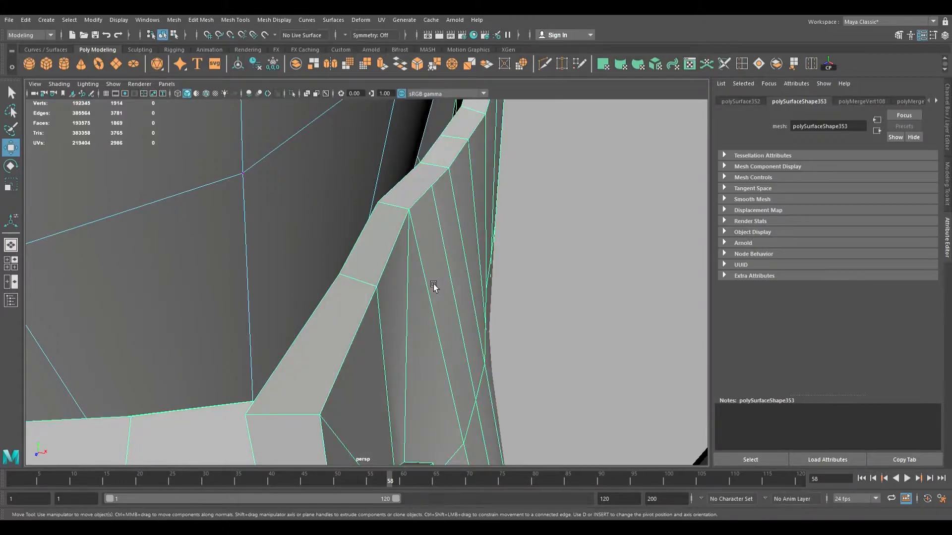
{"action": "left_click_drag", "start_coordinate": [433, 283], "coordinate": [442, 283], "text": "alt"}
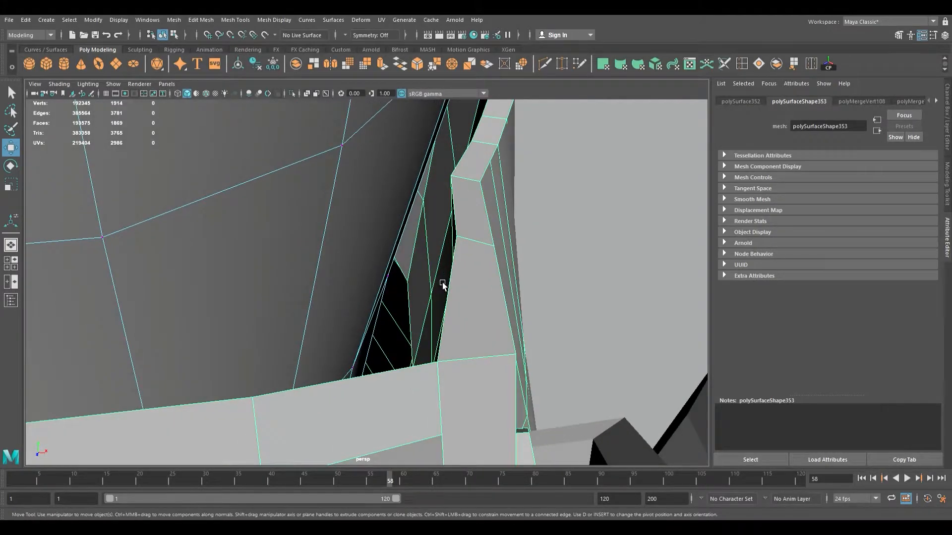
{"action": "key", "text": "3"}
{"action": "left_click_drag", "start_coordinate": [435, 280], "coordinate": [489, 285], "text": "alt"}
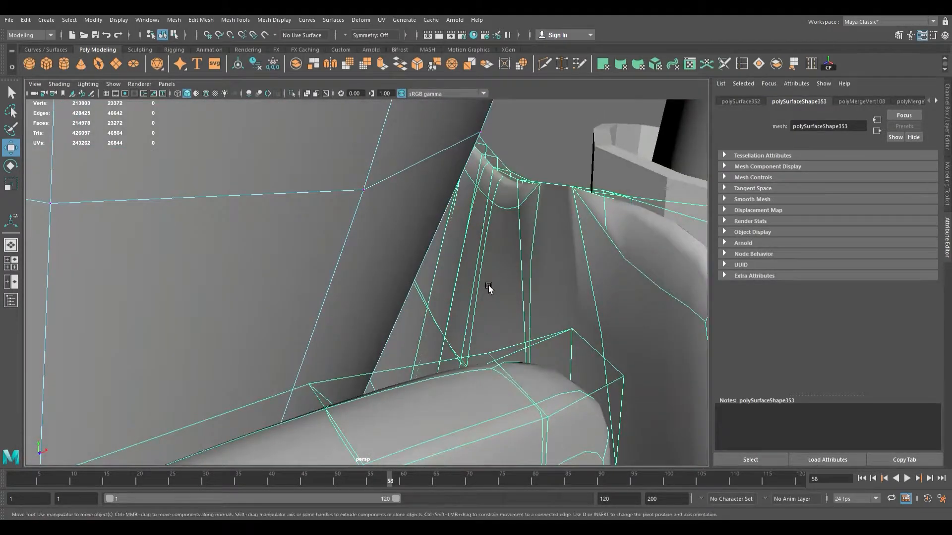
{"action": "key", "text": "1"}
{"action": "key", "text": "3"}
{"action": "key", "text": "1"}
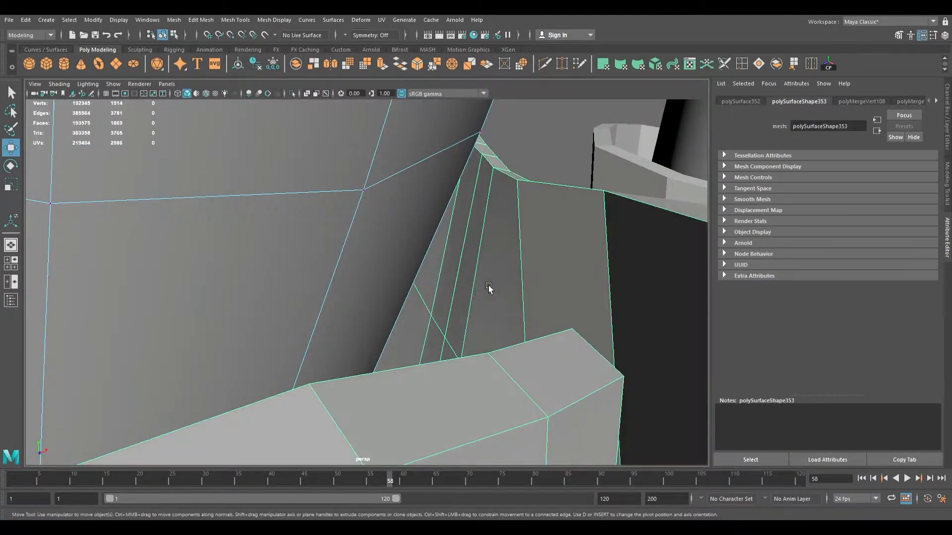
{"action": "left_click_drag", "start_coordinate": [472, 269], "coordinate": [468, 275], "text": "alt"}
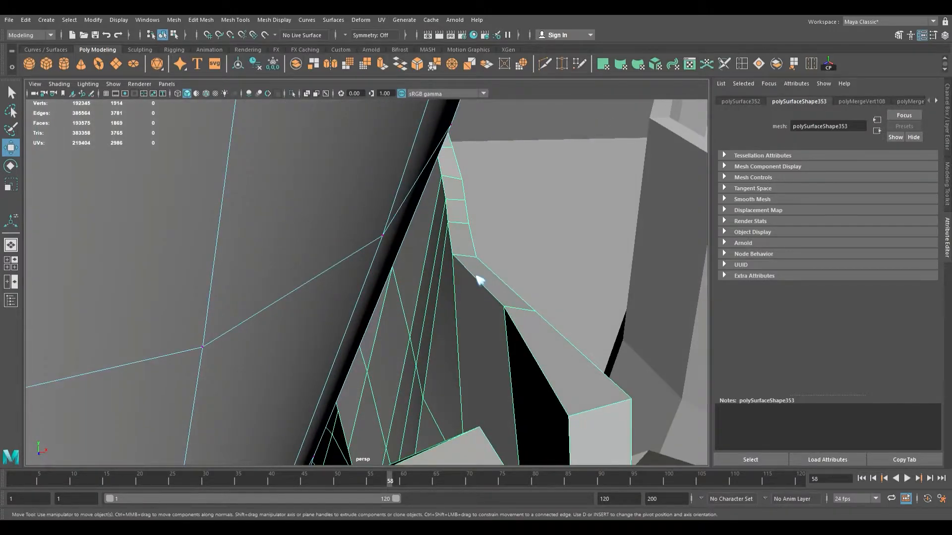
{"action": "right_click_drag", "start_coordinate": [460, 272], "coordinate": [449, 273]}
{"action": "left_click_drag", "start_coordinate": [535, 296], "coordinate": [476, 337], "text": "alt"}
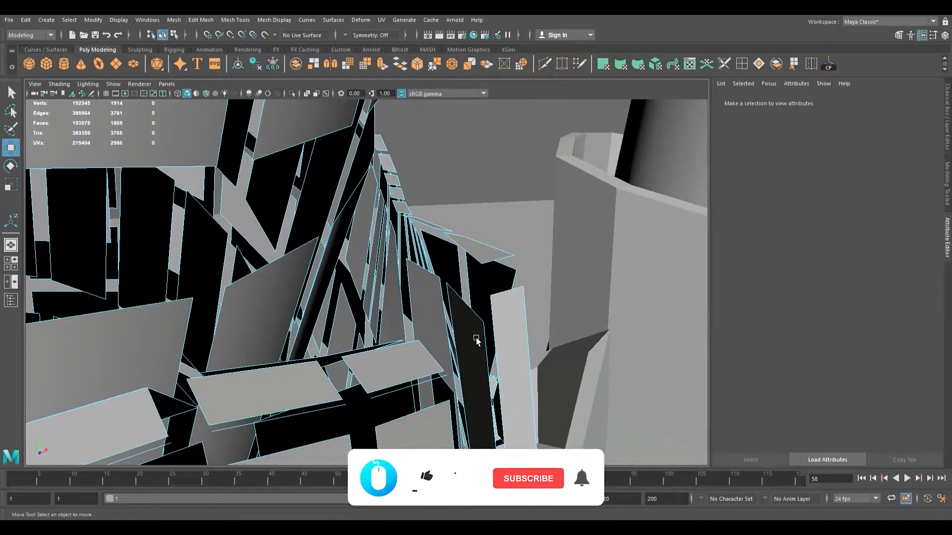
{"action": "key", "text": "ctrl+z"}
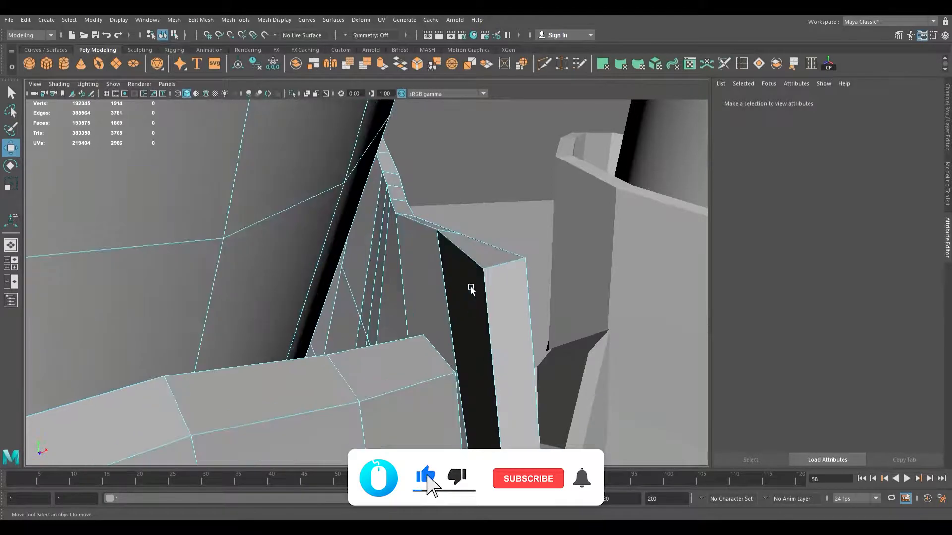
{"action": "left_click_drag", "start_coordinate": [475, 289], "coordinate": [482, 293], "text": "alt"}
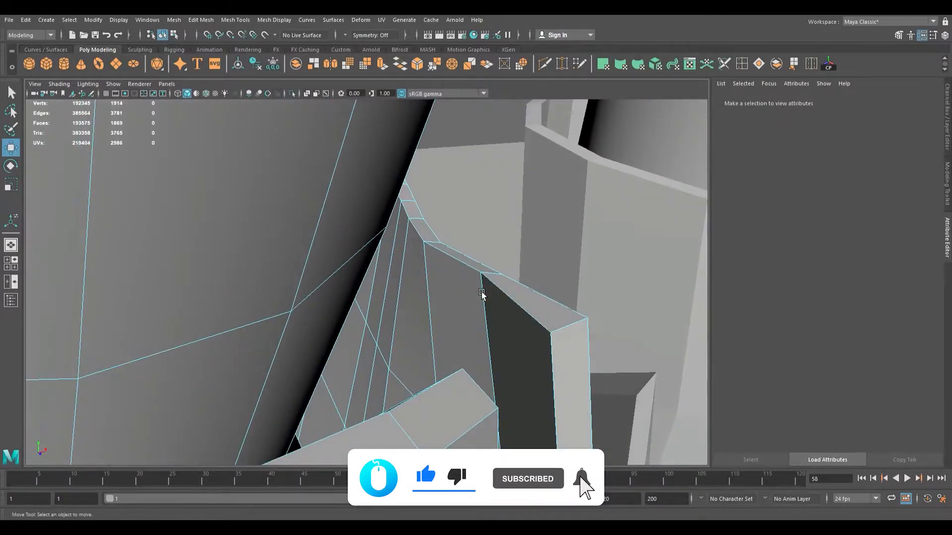
Step: Examine the collar rim and both shoes' upper openings, comparing the smooth mesh preview, low-poly, wireframe and shaded displays
{"action": "key", "text": "3"}
{"action": "left_click_drag", "start_coordinate": [481, 291], "coordinate": [451, 292], "text": "alt"}
{"action": "key", "text": "1"}
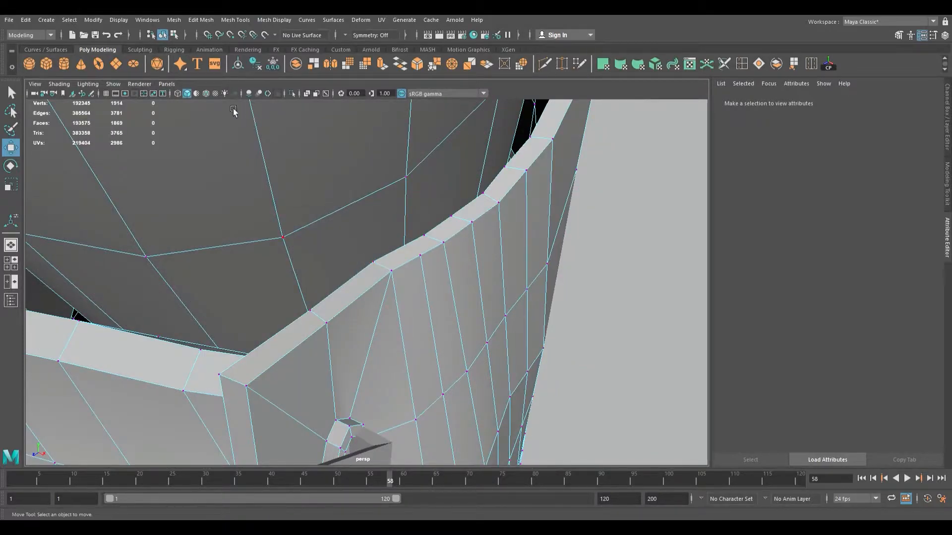
{"action": "left_click", "coordinate": [180, 96]}
{"action": "mouse_move", "coordinate": [370, 263]}
{"action": "left_mouse_down", "text": "alt"}
{"action": "mouse_move", "coordinate": [356, 242]}
{"action": "mouse_move", "coordinate": [334, 249]}
{"action": "mouse_move", "coordinate": [319, 238]}
{"action": "mouse_move", "coordinate": [436, 251]}
{"action": "left_mouse_up", "text": "alt"}
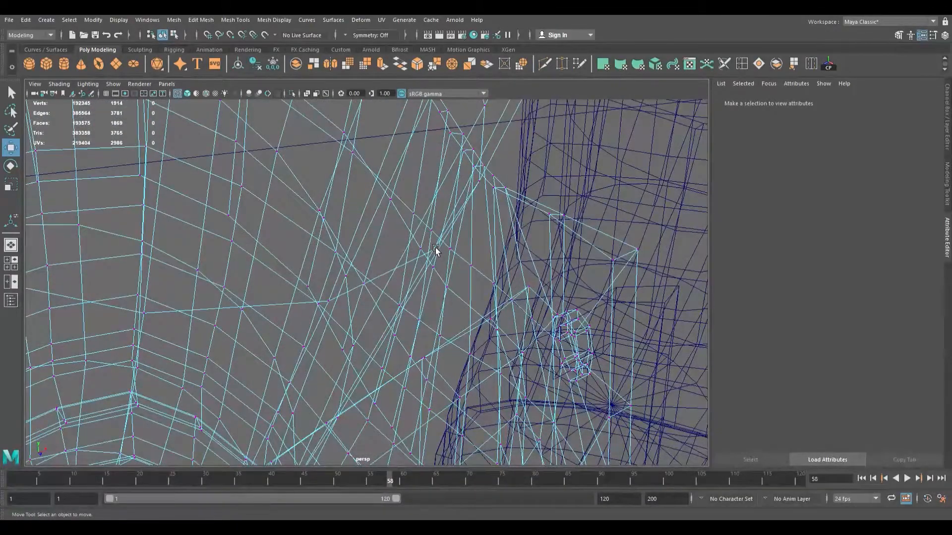
{"action": "key", "text": "5"}
{"action": "mouse_move", "coordinate": [368, 206]}
{"action": "left_mouse_down", "text": "alt"}
{"action": "mouse_move", "coordinate": [485, 249]}
{"action": "mouse_move", "coordinate": [439, 242]}
{"action": "left_mouse_up", "text": "alt"}
{"action": "middle_click_drag", "start_coordinate": [443, 245], "coordinate": [331, 186], "text": "alt"}
{"action": "scroll", "coordinate": [319, 187], "scroll_direction": "down", "scroll_amount": 5}
{"action": "left_click_drag", "start_coordinate": [324, 200], "coordinate": [318, 224], "text": "alt"}
{"action": "middle_click_drag", "start_coordinate": [421, 263], "coordinate": [316, 227], "text": "alt"}
{"action": "scroll", "coordinate": [316, 228], "scroll_direction": "up", "scroll_amount": 5}
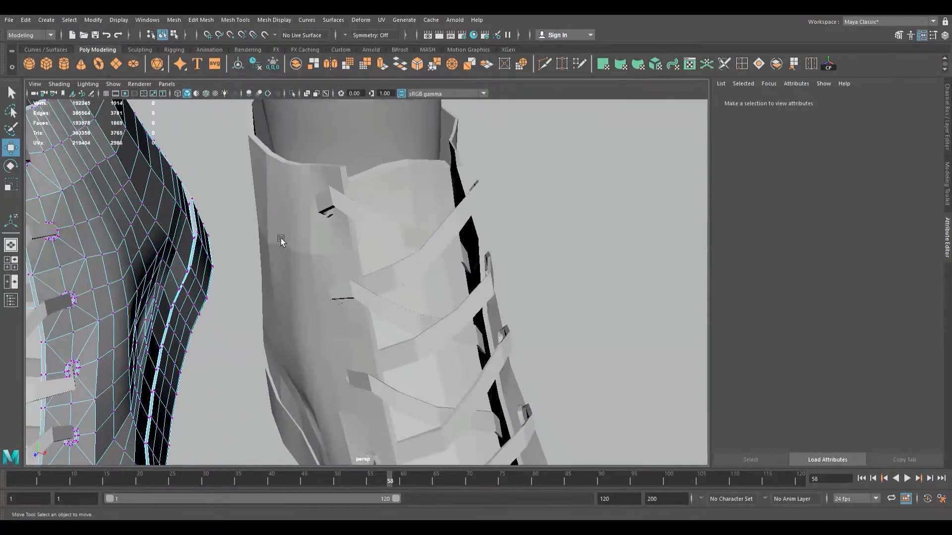
Step: Insert supporting edge loops close to the front edge of the collar flap beside the tongue
{"action": "scroll", "coordinate": [345, 212], "scroll_direction": "up", "scroll_amount": 3}
{"action": "left_click_drag", "start_coordinate": [345, 212], "coordinate": [366, 251], "text": "alt"}
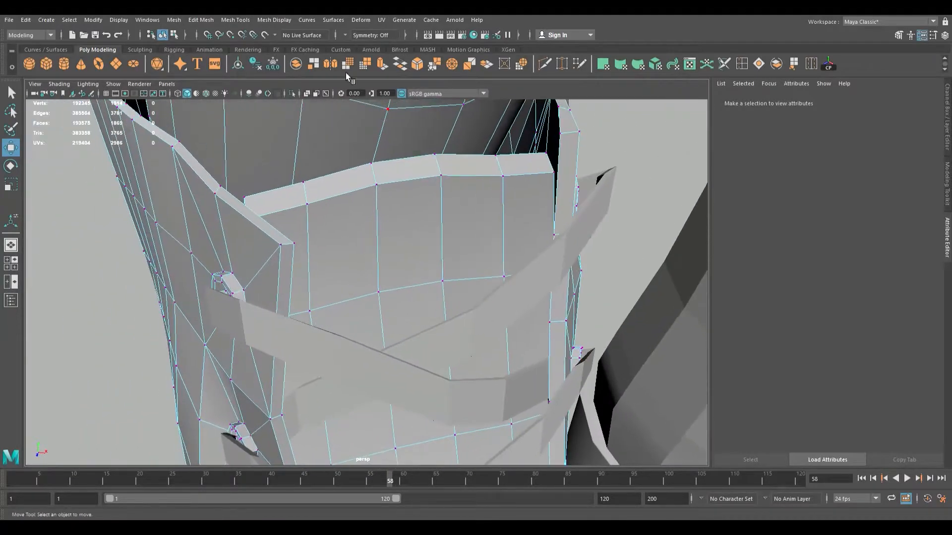
{"action": "left_click", "coordinate": [223, 200]}
{"action": "right_click_drag", "start_coordinate": [223, 200], "coordinate": [293, 228], "text": "alt"}
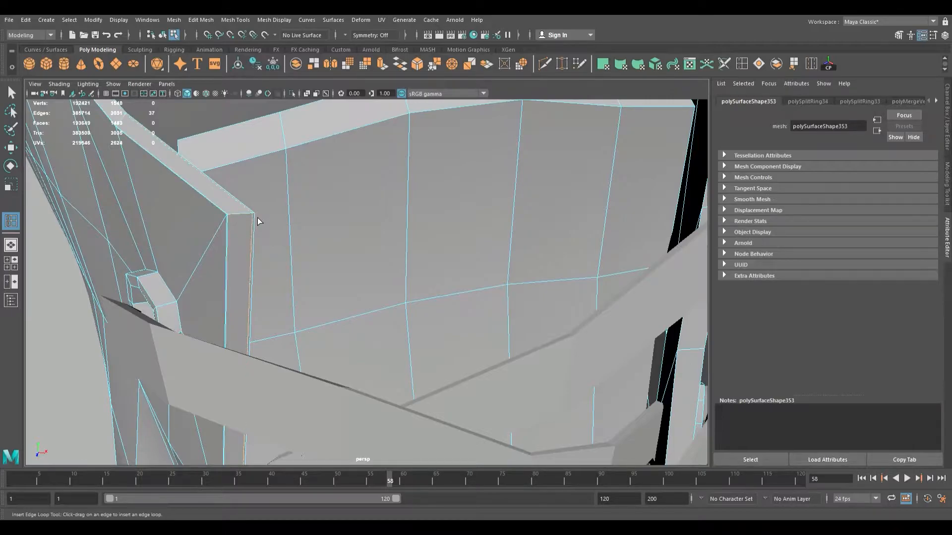
Step: Insert matching supporting edge loops close to the front edge of the opposite collar flap
{"action": "left_click_drag", "start_coordinate": [289, 215], "coordinate": [263, 270], "text": "alt"}
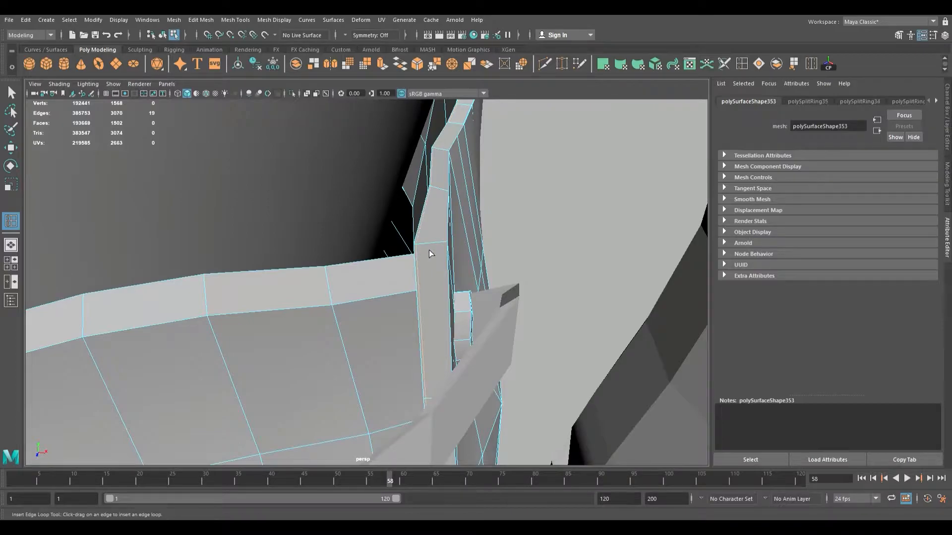
{"action": "left_click", "coordinate": [450, 245]}
{"action": "left_click_drag", "start_coordinate": [450, 245], "coordinate": [317, 250], "text": "alt"}
{"action": "right_click_drag", "start_coordinate": [317, 251], "coordinate": [369, 291], "text": "alt"}
{"action": "left_click_drag", "start_coordinate": [368, 292], "coordinate": [565, 263], "text": "alt"}
{"action": "left_click_drag", "start_coordinate": [489, 253], "coordinate": [446, 283], "text": "alt"}
{"action": "right_click_drag", "start_coordinate": [409, 281], "coordinate": [372, 287], "text": "alt"}
{"action": "left_click_drag", "start_coordinate": [372, 287], "coordinate": [469, 266], "text": "alt"}
{"action": "scroll", "coordinate": [380, 276], "scroll_direction": "down", "scroll_amount": 3}
{"action": "middle_click_drag", "start_coordinate": [469, 265], "coordinate": [470, 272], "text": "alt"}
{"action": "left_click_drag", "start_coordinate": [296, 145], "coordinate": [353, 242], "text": "alt"}
Step: Return to object selection and isolate the shoe mesh in the viewport
{"action": "key", "text": "F8"}
{"action": "left_click", "coordinate": [371, 232]}
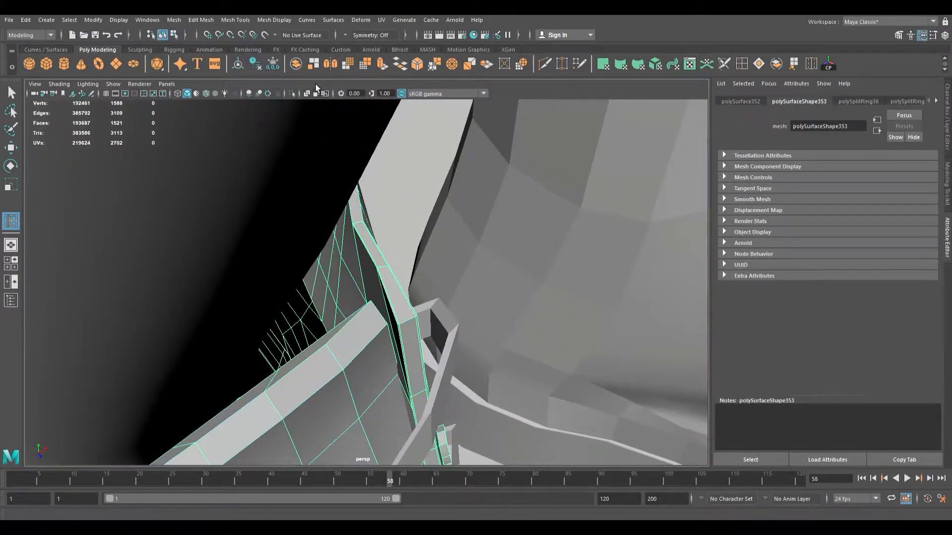
{"action": "left_click", "coordinate": [294, 95]}
{"action": "left_click_drag", "start_coordinate": [437, 199], "coordinate": [441, 232], "text": "alt"}
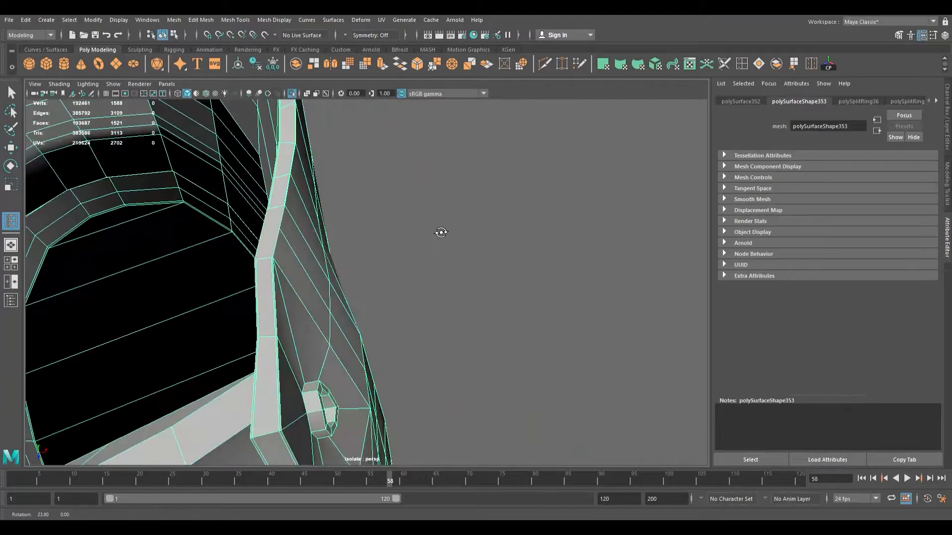
Step: Cut a new edge line with Multi-Cut from the collar rim down across the wide inner lining faces near the flap
{"action": "left_click", "coordinate": [545, 64]}
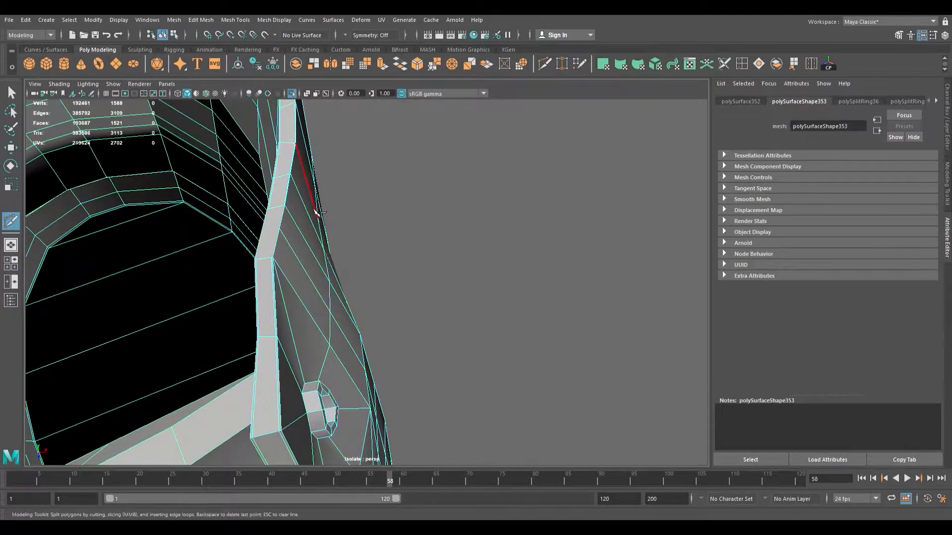
{"action": "left_click", "coordinate": [280, 229]}
{"action": "left_click_drag", "start_coordinate": [274, 237], "coordinate": [536, 289], "text": "alt"}
{"action": "left_click", "coordinate": [449, 256]}
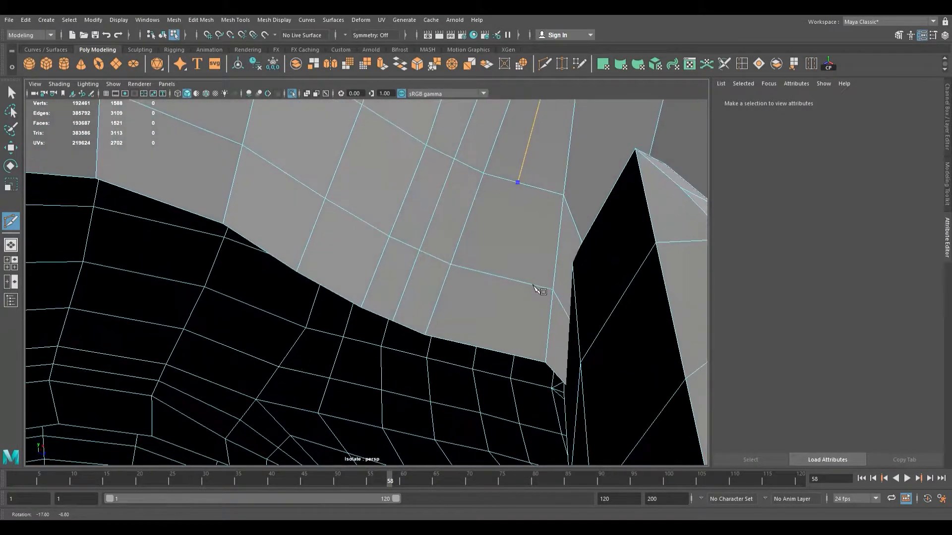
{"action": "left_click", "coordinate": [496, 276]}
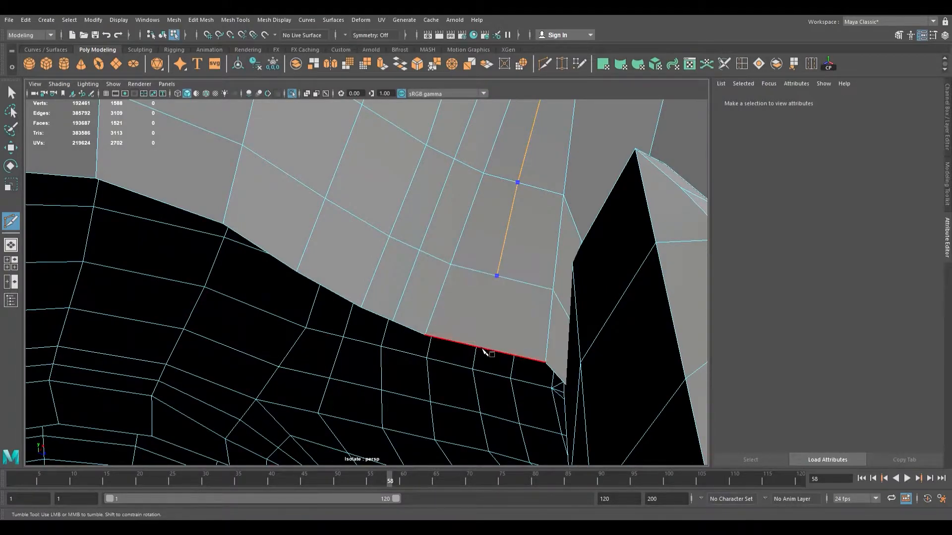
{"action": "left_click_drag", "start_coordinate": [485, 350], "coordinate": [618, 344], "text": "alt"}
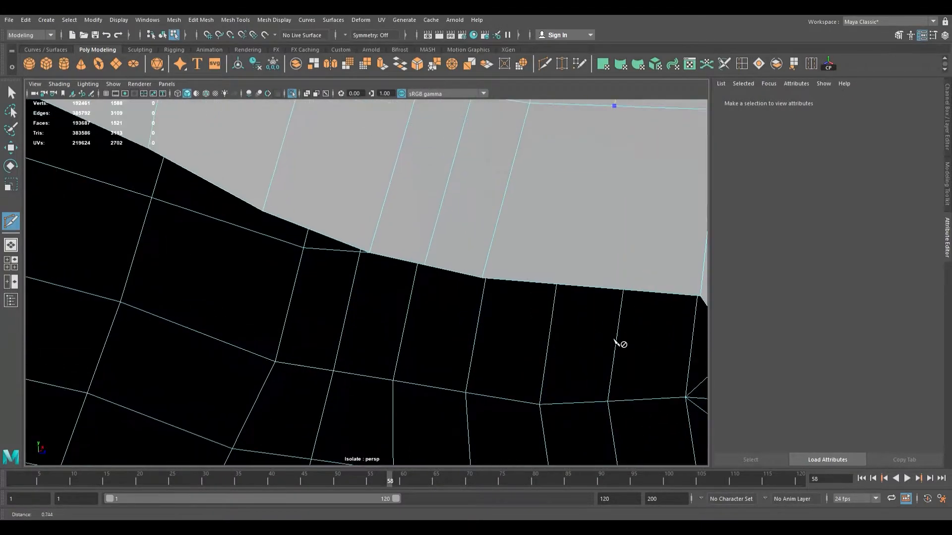
{"action": "middle_click_drag", "start_coordinate": [549, 254], "coordinate": [503, 245], "text": "alt"}
{"action": "left_click_drag", "start_coordinate": [503, 245], "coordinate": [351, 193], "text": "alt"}
{"action": "scroll", "coordinate": [559, 204], "scroll_direction": "down", "scroll_amount": 5}
{"action": "right_click_drag", "start_coordinate": [350, 194], "coordinate": [562, 248], "text": "alt"}
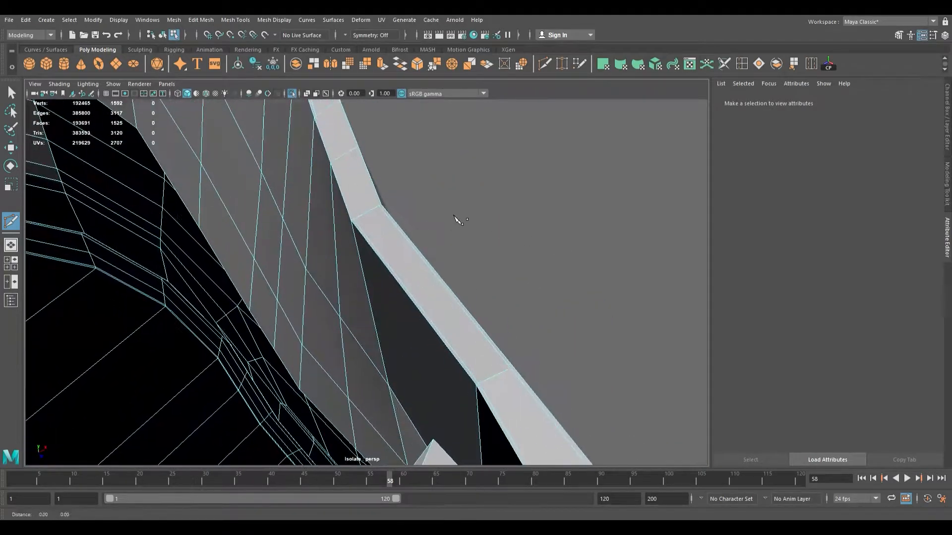
Step: Cut a thin supporting edge along the inner border of the two short rim faces to join the neighbouring loop ends
{"action": "middle_click_drag", "start_coordinate": [457, 219], "coordinate": [461, 243], "text": "alt"}
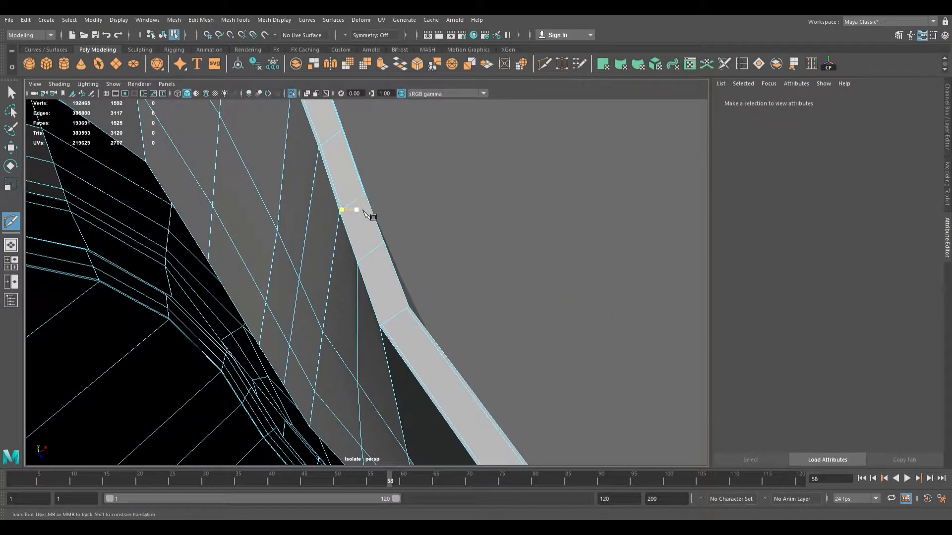
{"action": "right_click_drag", "start_coordinate": [361, 219], "coordinate": [379, 230], "text": "alt"}
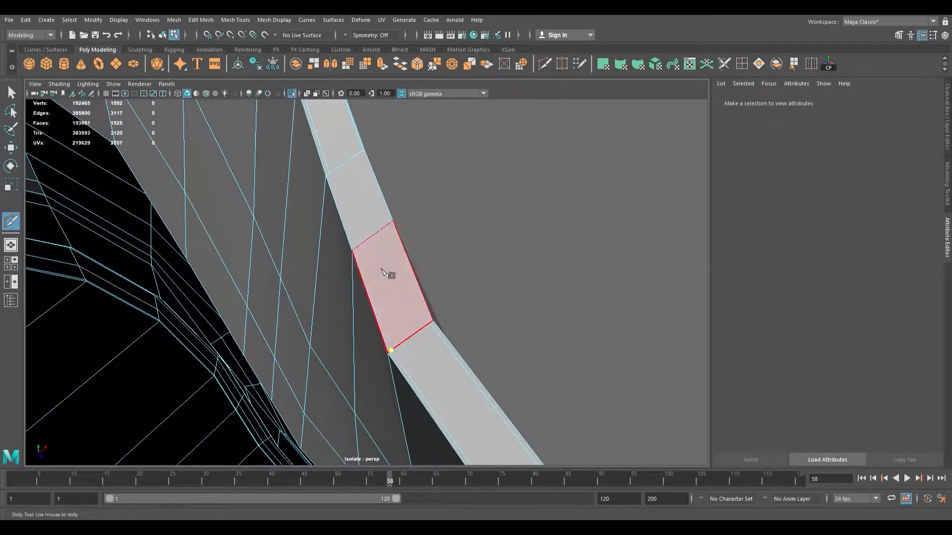
{"action": "left_click", "coordinate": [358, 251]}
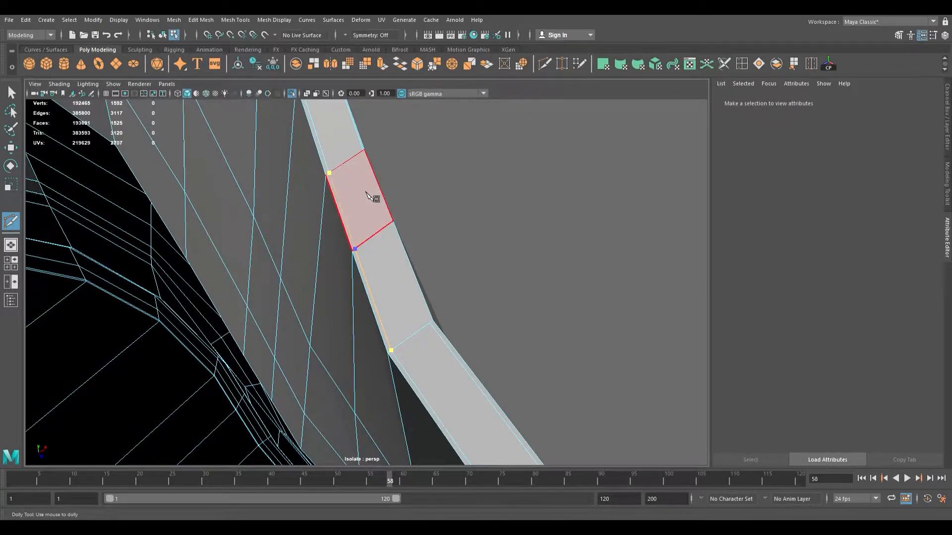
{"action": "left_click", "coordinate": [330, 173]}
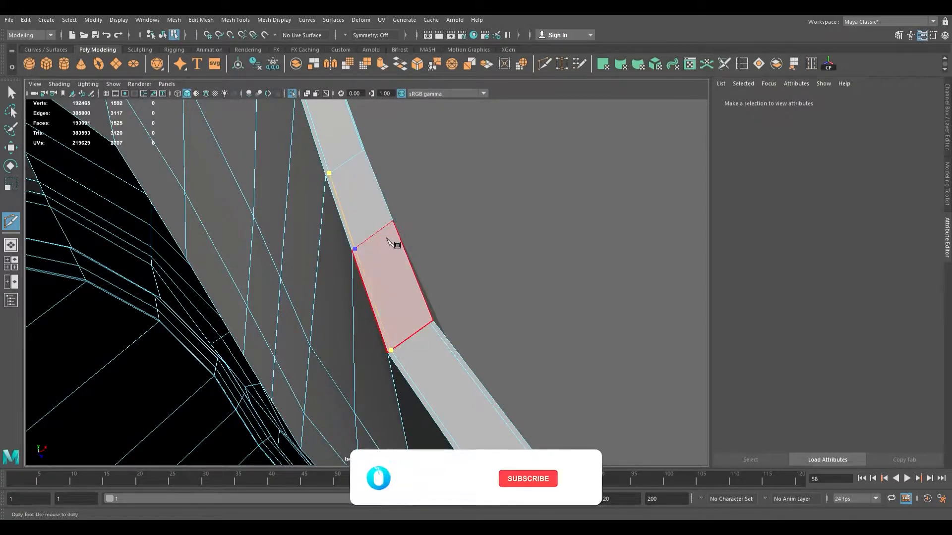
{"action": "key", "text": "q"}
{"action": "key", "text": "g"}
Step: Cut the corresponding supporting edge along the outer border of the same two rim faces and return to object selection
{"action": "left_click", "coordinate": [364, 152]}
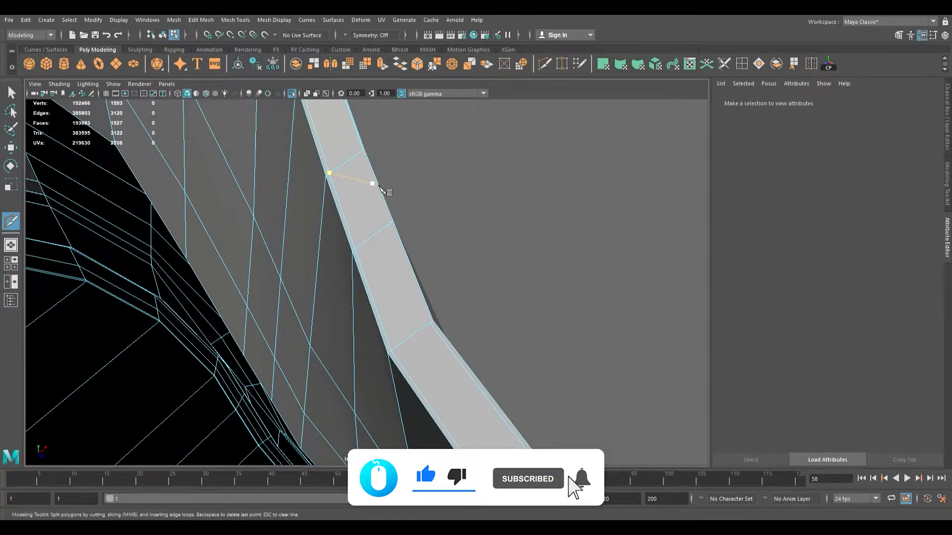
{"action": "scroll", "coordinate": [379, 186], "scroll_direction": "up", "scroll_amount": 3}
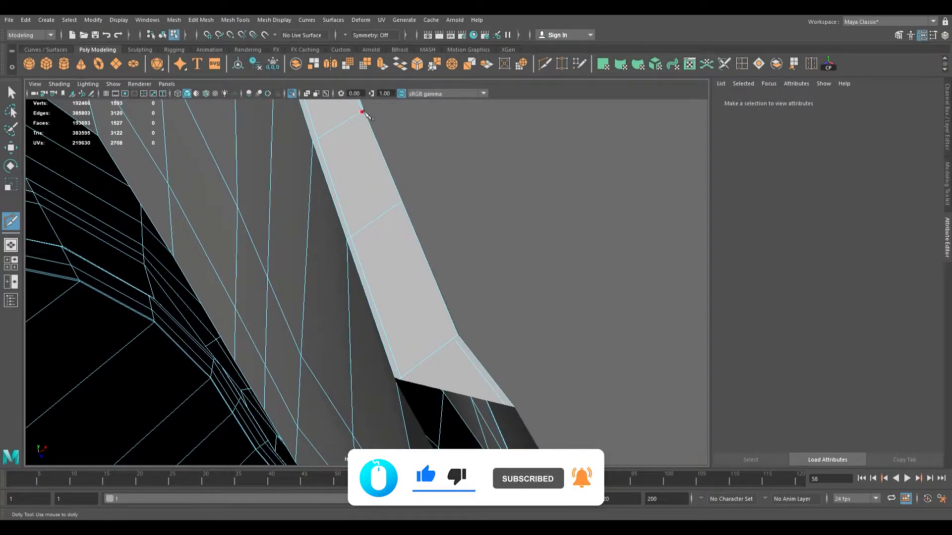
{"action": "left_click", "coordinate": [408, 211]}
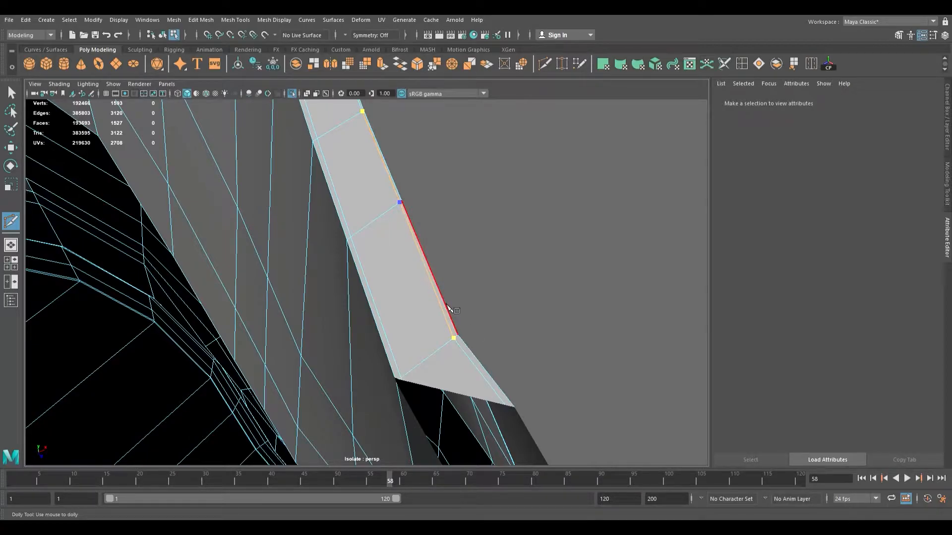
{"action": "key", "text": "F8"}
Step: Examine the collar, flaps and eyelet rows of the isolated shoe in the smooth mesh preview, returning to the low-poly display
{"action": "scroll", "coordinate": [374, 200], "scroll_direction": "down", "scroll_amount": 5}
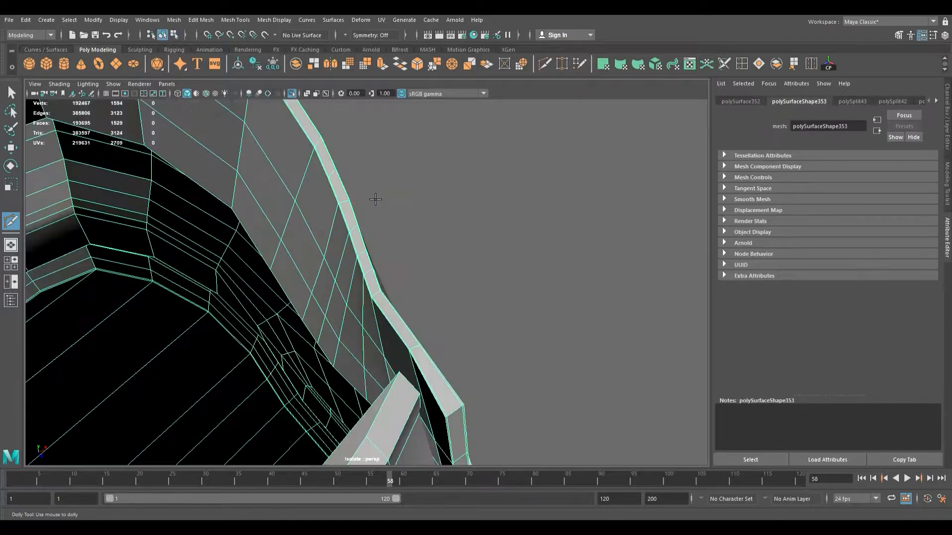
{"action": "left_click_drag", "start_coordinate": [307, 238], "coordinate": [297, 211], "text": "alt"}
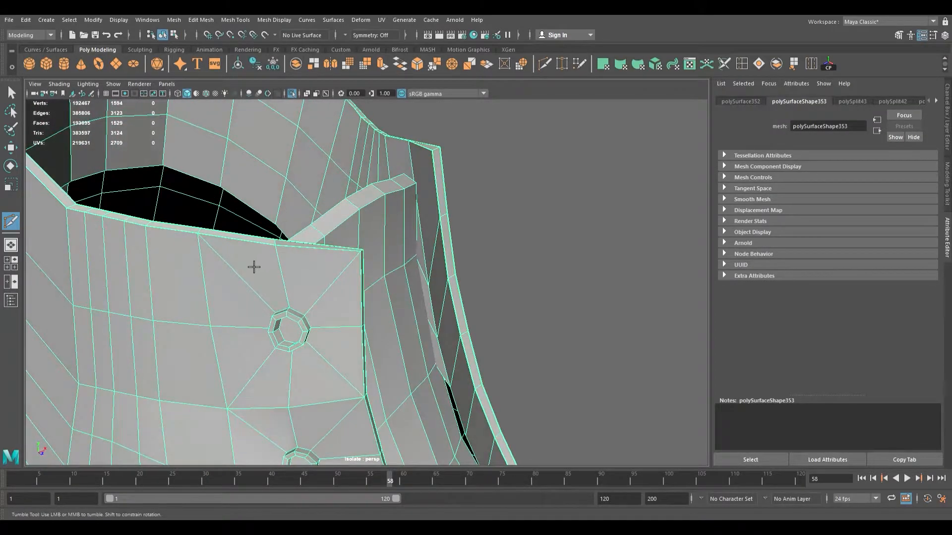
{"action": "left_click", "coordinate": [11, 92]}
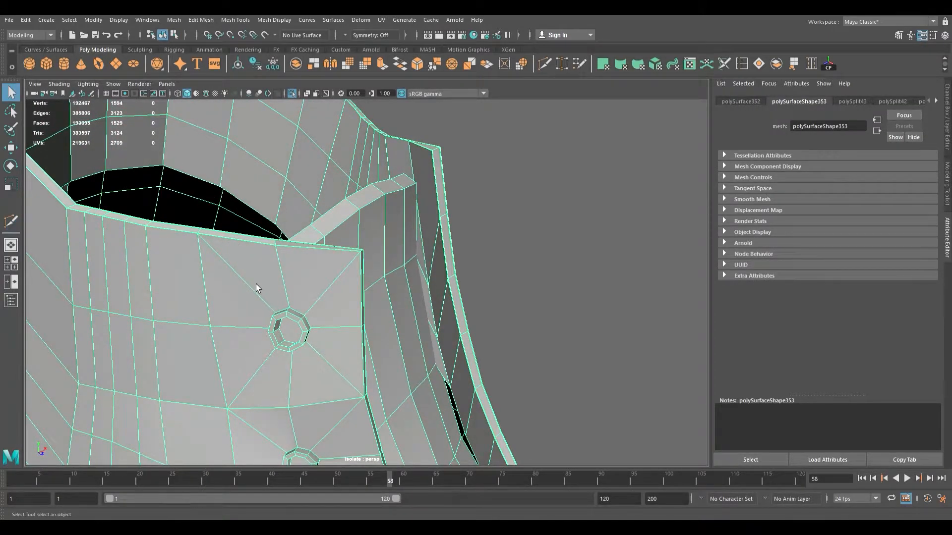
{"action": "key", "text": "3"}
{"action": "left_click_drag", "start_coordinate": [256, 283], "coordinate": [298, 304], "text": "alt"}
{"action": "mouse_move", "coordinate": [298, 304]}
{"action": "right_mouse_down", "text": "alt"}
{"action": "mouse_move", "coordinate": [417, 325]}
{"action": "mouse_move", "coordinate": [301, 303]}
{"action": "right_mouse_up", "text": "alt"}
{"action": "left_click_drag", "start_coordinate": [302, 304], "coordinate": [311, 277], "text": "alt"}
{"action": "scroll", "coordinate": [391, 332], "scroll_direction": "down", "scroll_amount": 5}
{"action": "scroll", "coordinate": [481, 313], "scroll_direction": "down", "scroll_amount": 6}
{"action": "right_click_drag", "start_coordinate": [311, 277], "coordinate": [585, 372], "text": "alt"}
{"action": "left_click_drag", "start_coordinate": [585, 371], "coordinate": [366, 275], "text": "alt"}
{"action": "key", "text": "1"}
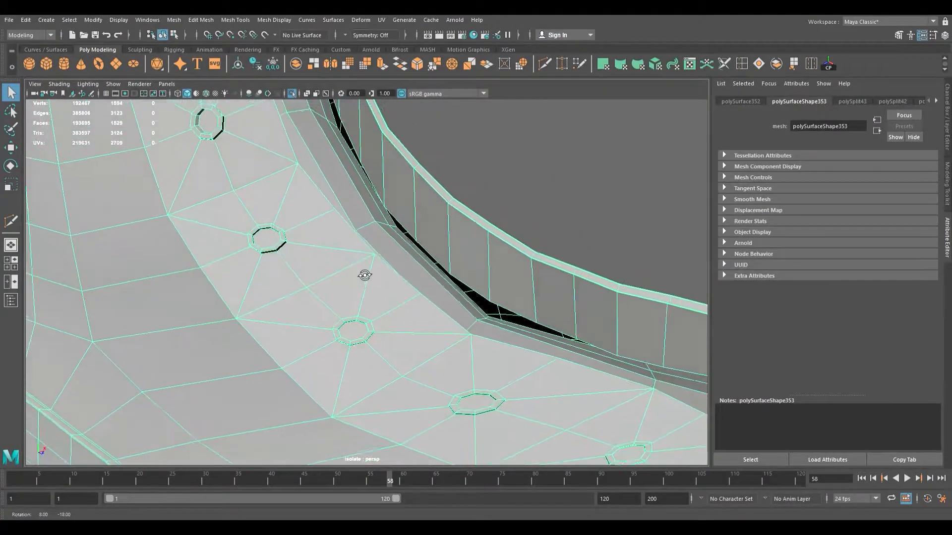
Step: Try an edge loop around the inner wall of one lace eyelet, check it in the smooth mesh preview, and undo it
{"action": "middle_click_drag", "start_coordinate": [365, 275], "coordinate": [340, 240], "text": "alt"}
{"action": "right_click_drag", "start_coordinate": [340, 240], "coordinate": [377, 297], "text": "alt"}
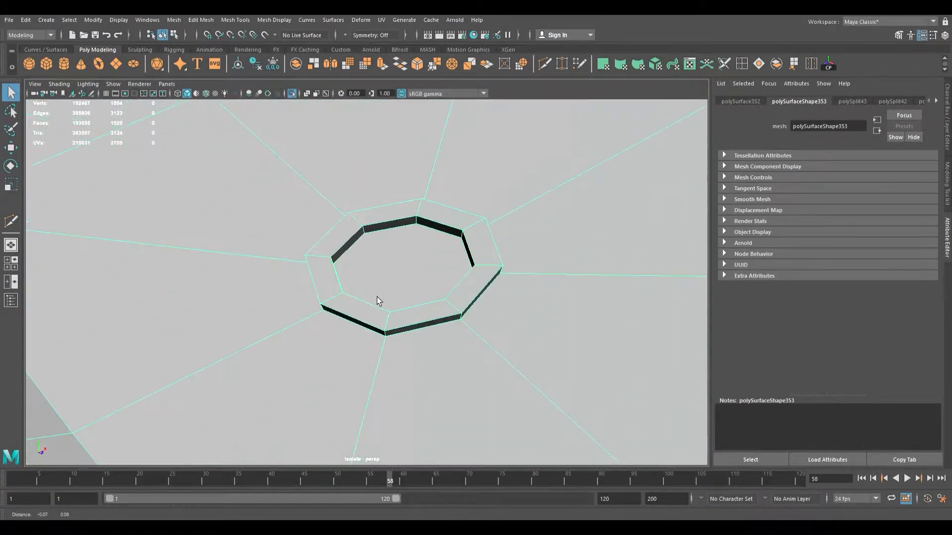
{"action": "left_click_drag", "start_coordinate": [349, 252], "coordinate": [335, 230], "text": "alt"}
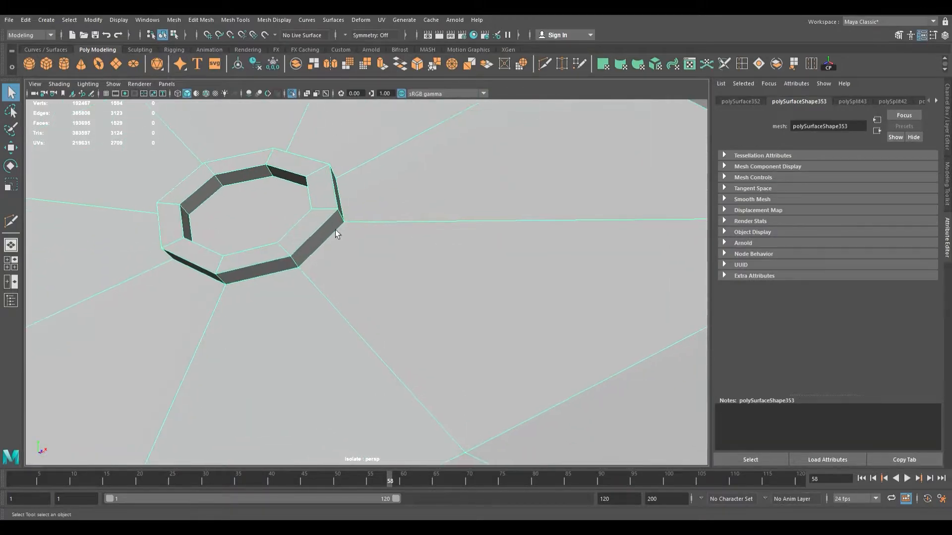
{"action": "left_click", "coordinate": [747, 66]}
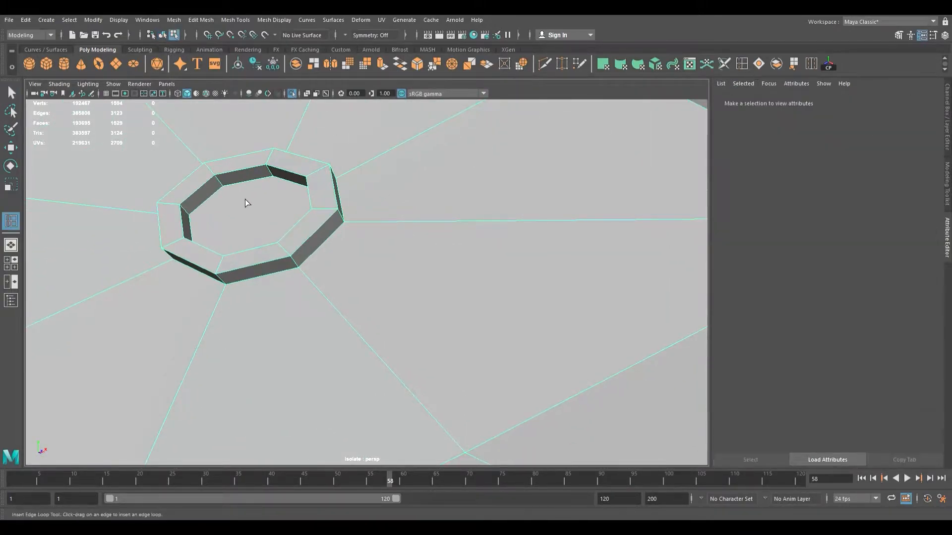
{"action": "left_click", "coordinate": [228, 191]}
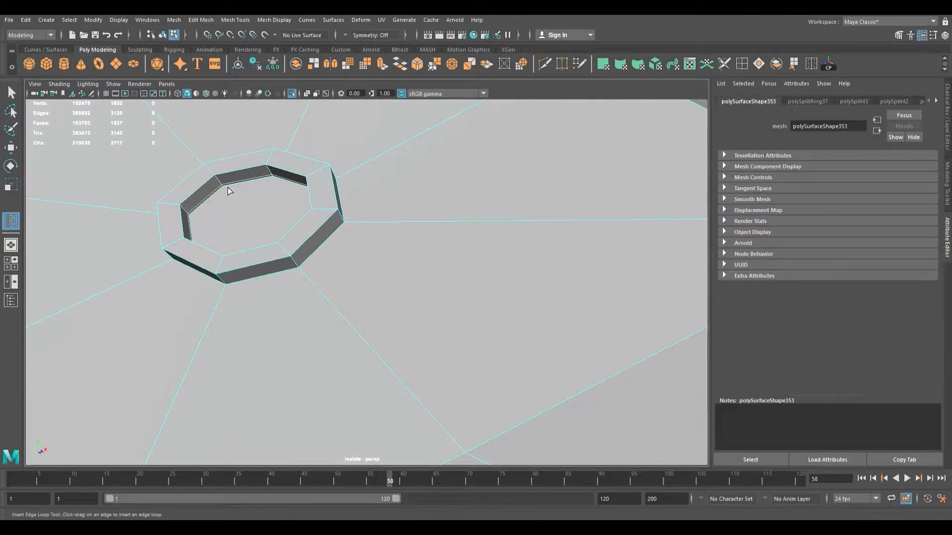
{"action": "key", "text": "3"}
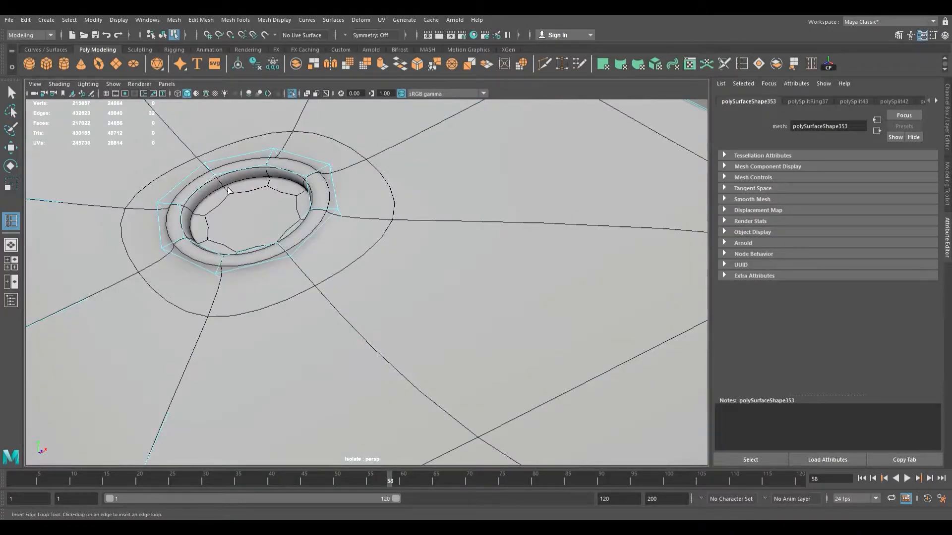
{"action": "key", "text": "1"}
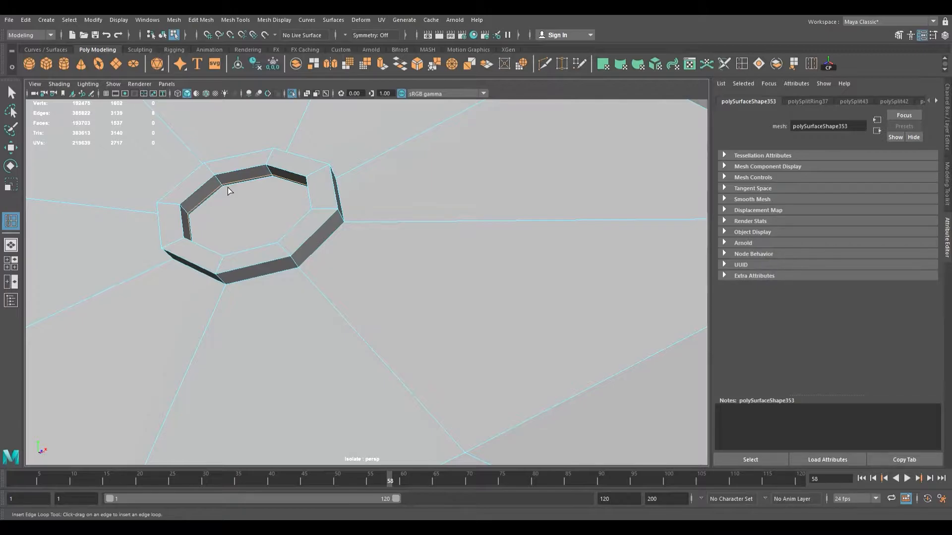
{"action": "key", "text": "ctrl+z"}
{"action": "key", "text": "ctrl+z"}
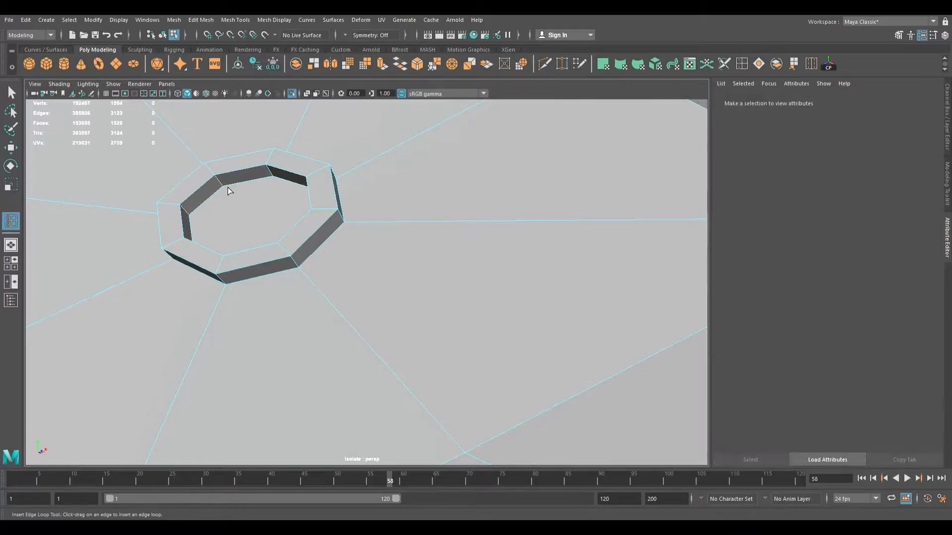
Step: Insert supporting edge loops near the lower edges of the inner and outer walls of the lace eyelet nearest the toe
{"action": "key", "text": "3"}
{"action": "key", "text": "1"}
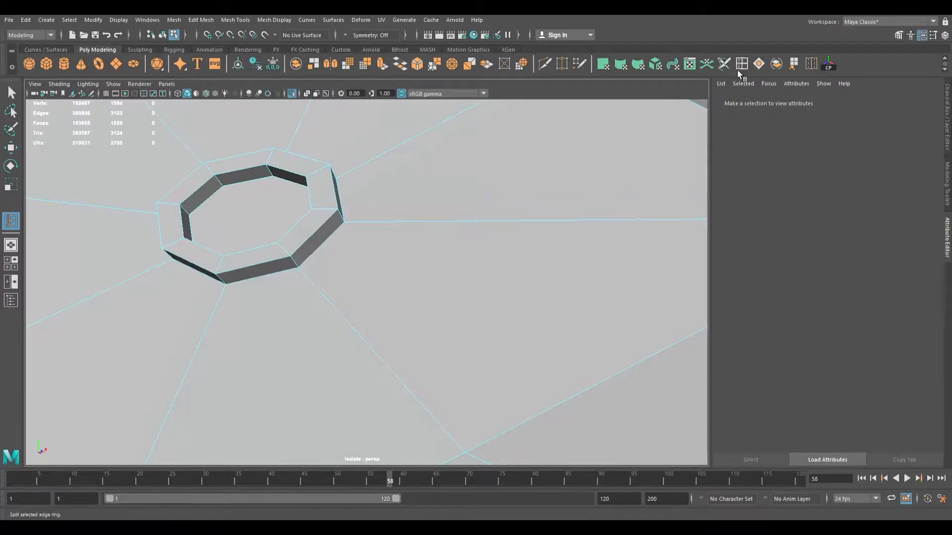
{"action": "left_click", "coordinate": [226, 189]}
{"action": "middle_click_drag", "start_coordinate": [388, 264], "coordinate": [366, 240], "text": "alt"}
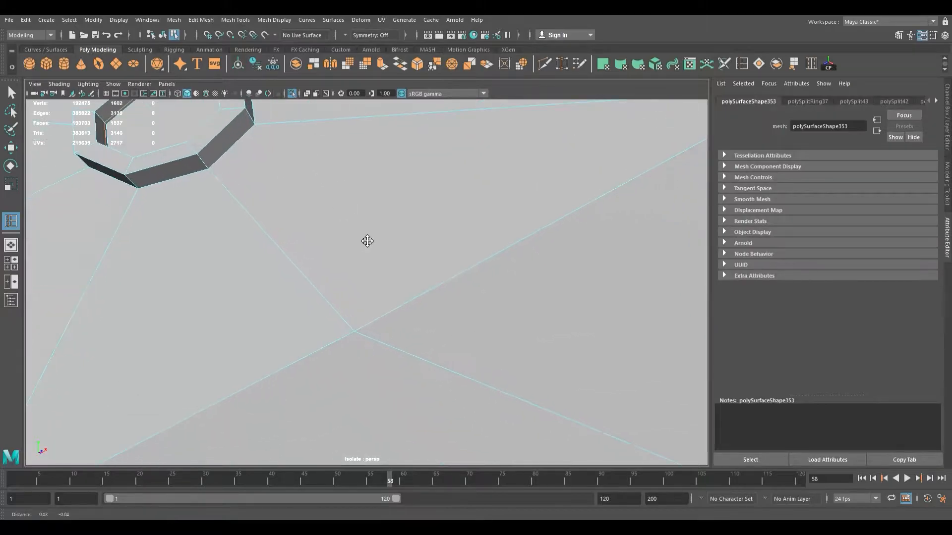
{"action": "left_click", "coordinate": [213, 171]}
{"action": "middle_click_drag", "start_coordinate": [422, 256], "coordinate": [414, 273], "text": "alt"}
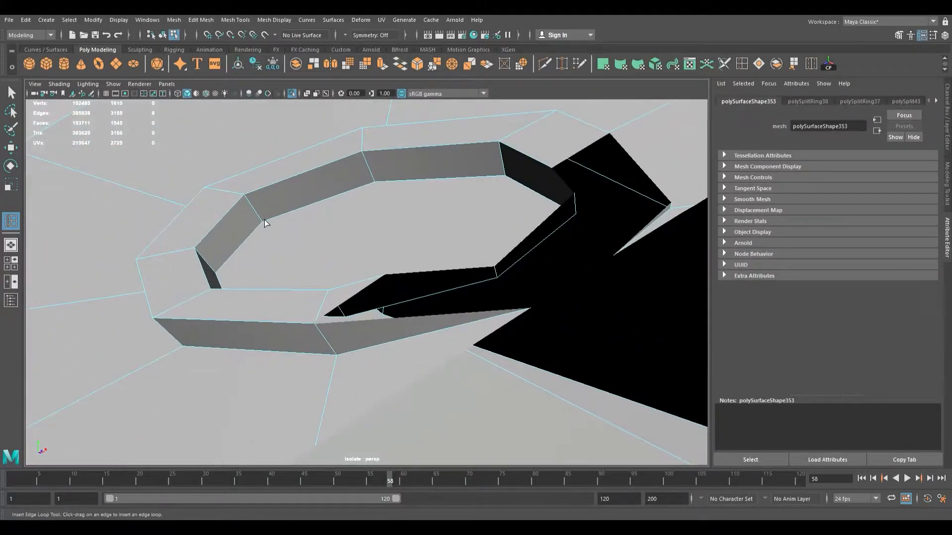
Step: Add the same pair of supporting loops to the inner and outer walls of the second and third eyelets from the toe
{"action": "left_click", "coordinate": [266, 222]}
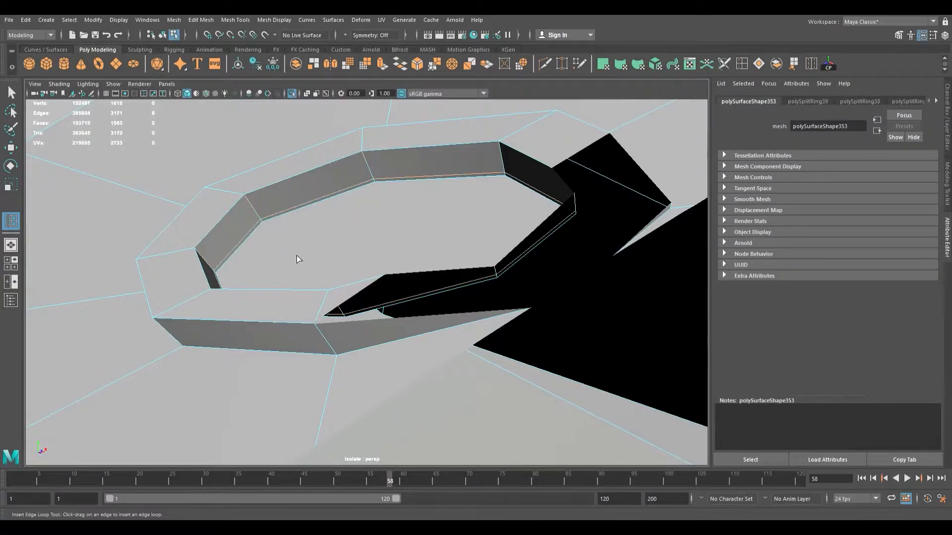
{"action": "left_click", "coordinate": [341, 356]}
{"action": "scroll", "coordinate": [341, 353], "scroll_direction": "down", "scroll_amount": 5}
{"action": "left_click_drag", "start_coordinate": [457, 341], "coordinate": [314, 314], "text": "alt"}
{"action": "scroll", "coordinate": [382, 334], "scroll_direction": "up", "scroll_amount": 10}
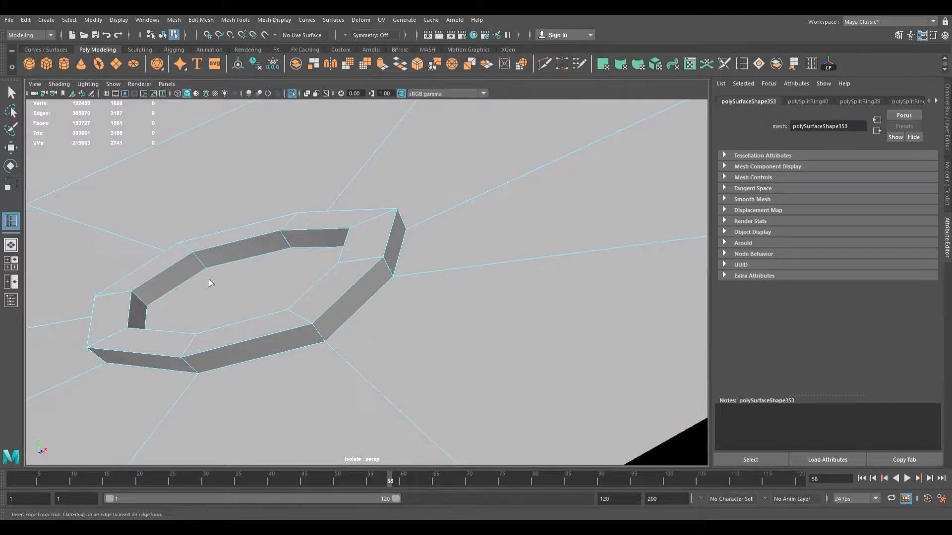
{"action": "left_click", "coordinate": [215, 274]}
{"action": "left_click", "coordinate": [326, 343]}
Step: Insert supporting edge loops near the base of the fourth eyelet's inner and outer walls
{"action": "scroll", "coordinate": [408, 355], "scroll_direction": "up", "scroll_amount": 5}
{"action": "scroll", "coordinate": [340, 346], "scroll_direction": "down", "scroll_amount": 8}
{"action": "middle_click_drag", "start_coordinate": [340, 347], "coordinate": [329, 307], "text": "alt"}
{"action": "scroll", "coordinate": [329, 307], "scroll_direction": "up", "scroll_amount": 4}
{"action": "left_click", "coordinate": [371, 299]}
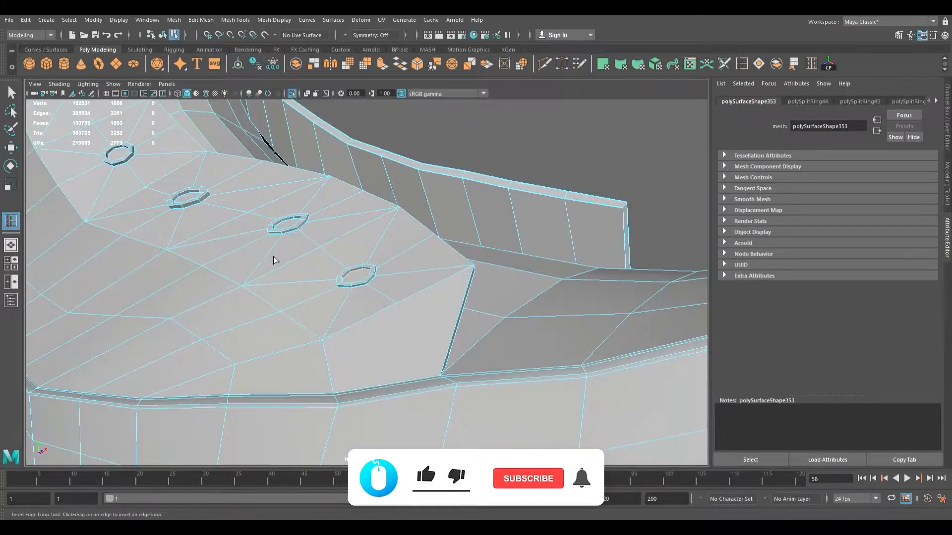
Step: Reinforce the fifth eyelet from the toe with edge loops near the base of its outer and inner walls
{"action": "left_click_drag", "start_coordinate": [276, 260], "coordinate": [414, 321], "text": "alt"}
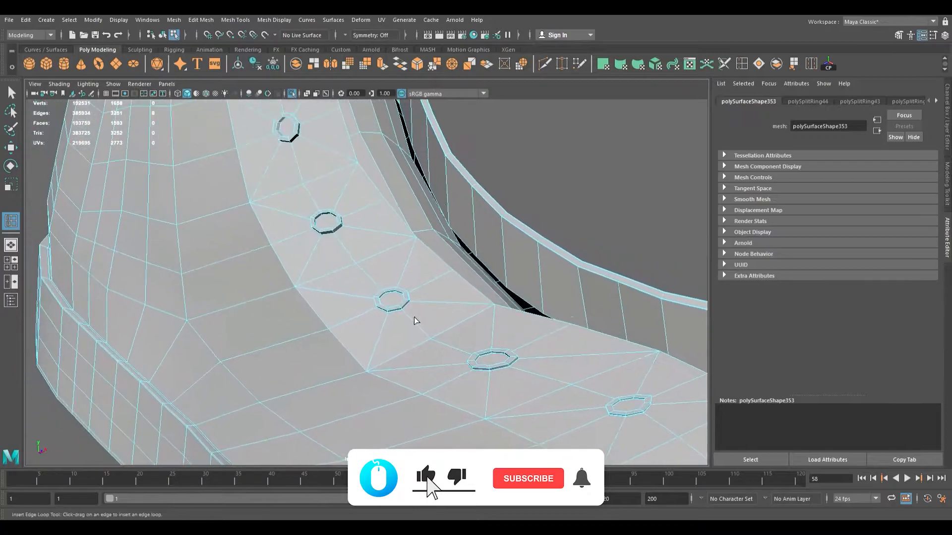
{"action": "scroll", "coordinate": [395, 304], "scroll_direction": "up", "scroll_amount": 6}
{"action": "left_click_drag", "start_coordinate": [358, 294], "coordinate": [393, 365], "text": "alt"}
{"action": "right_click_drag", "start_coordinate": [324, 259], "coordinate": [370, 276], "text": "alt"}
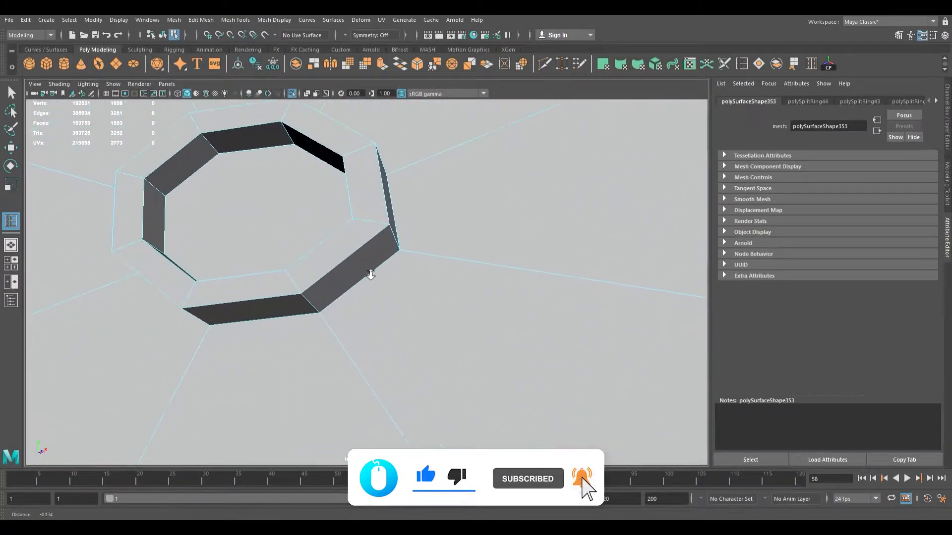
{"action": "left_click", "coordinate": [324, 314]}
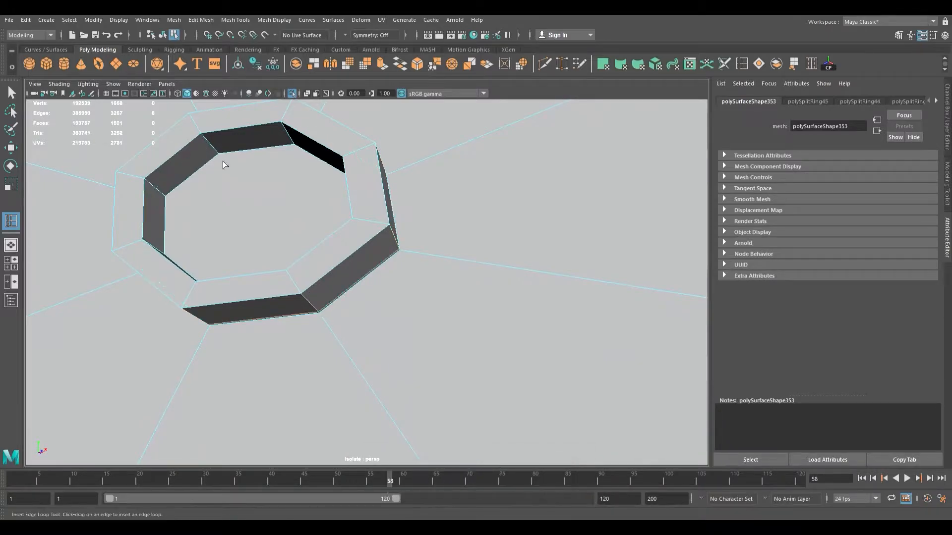
{"action": "left_click", "coordinate": [222, 154]}
Step: Reinforce the sixth eyelet from the toe with base edge loops on its outer and inner walls
{"action": "scroll", "coordinate": [222, 155], "scroll_direction": "down", "scroll_amount": 5}
{"action": "left_click_drag", "start_coordinate": [222, 155], "coordinate": [281, 316], "text": "alt"}
{"action": "right_click_drag", "start_coordinate": [277, 242], "coordinate": [339, 183], "text": "alt"}
{"action": "left_click_drag", "start_coordinate": [339, 183], "coordinate": [355, 247], "text": "alt"}
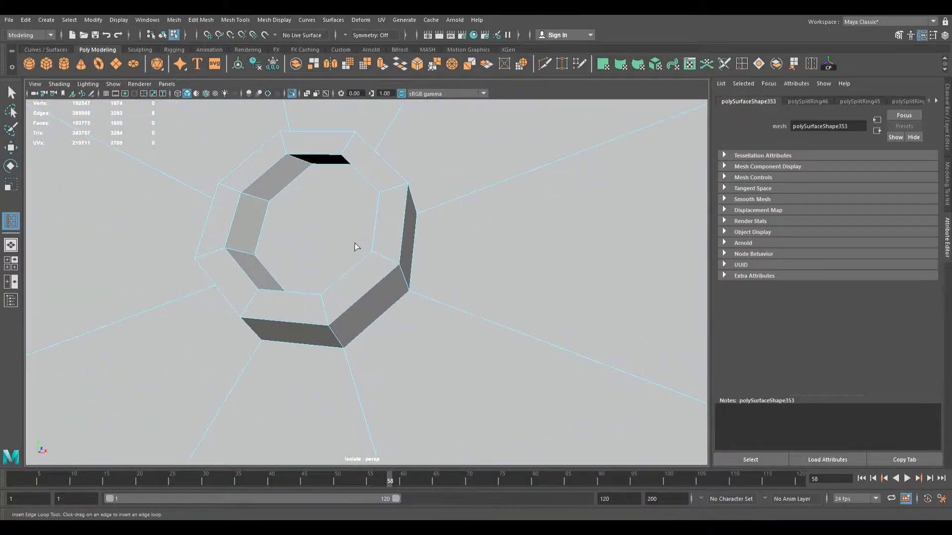
{"action": "left_click", "coordinate": [347, 348]}
{"action": "left_click", "coordinate": [272, 204]}
Step: Insert base edge loops on the inner and outer walls of the seventh eyelet from the toe
{"action": "scroll", "coordinate": [272, 203], "scroll_direction": "down", "scroll_amount": 5}
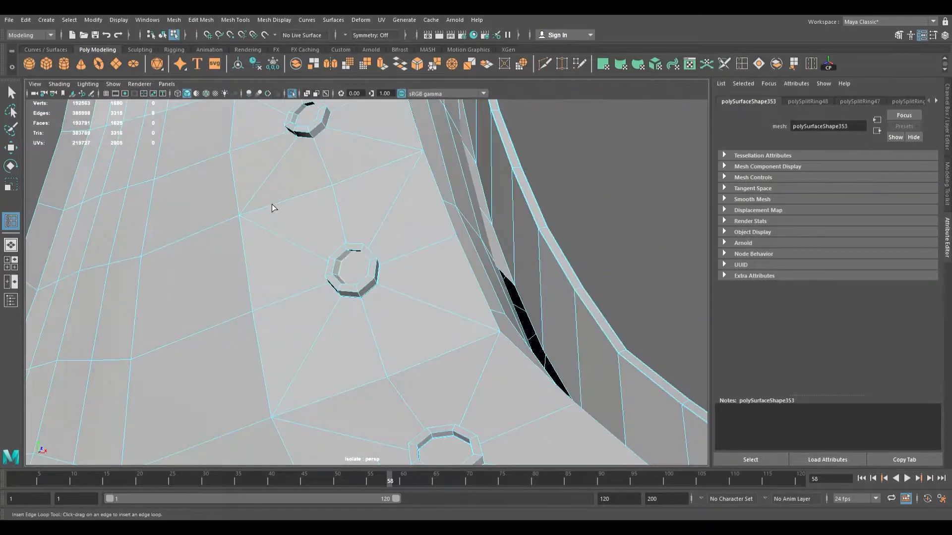
{"action": "left_click_drag", "start_coordinate": [272, 203], "coordinate": [300, 365], "text": "alt"}
{"action": "right_click_drag", "start_coordinate": [299, 365], "coordinate": [603, 411], "text": "alt"}
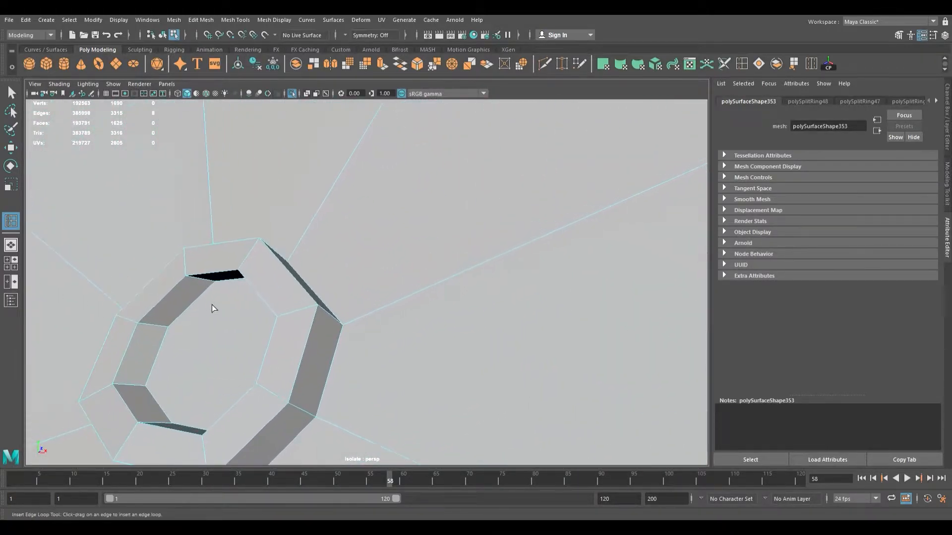
{"action": "left_click", "coordinate": [169, 331]}
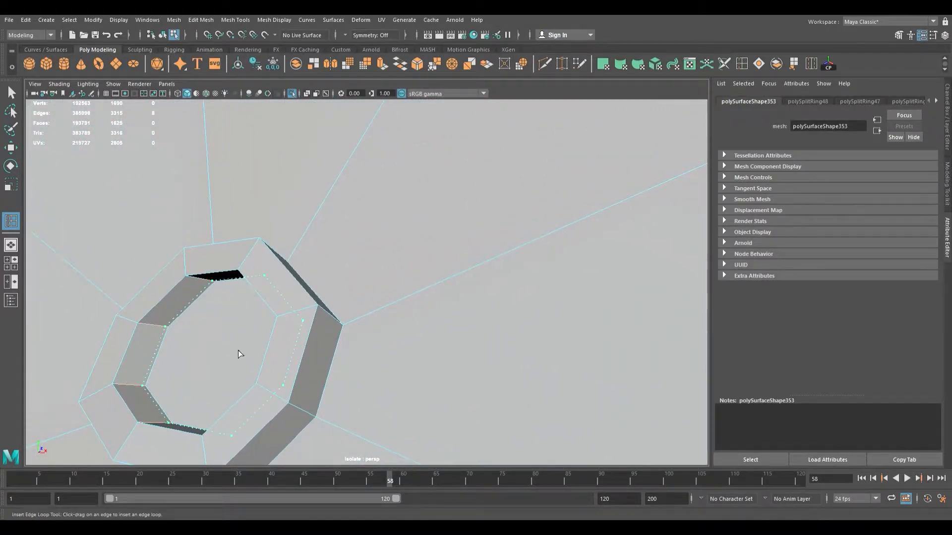
{"action": "left_click", "coordinate": [318, 419]}
Step: Finish this eyelet row by adding base edge loops to the inner and outer walls of the topmost eyelet
{"action": "right_click_drag", "start_coordinate": [314, 346], "coordinate": [299, 360], "text": "alt"}
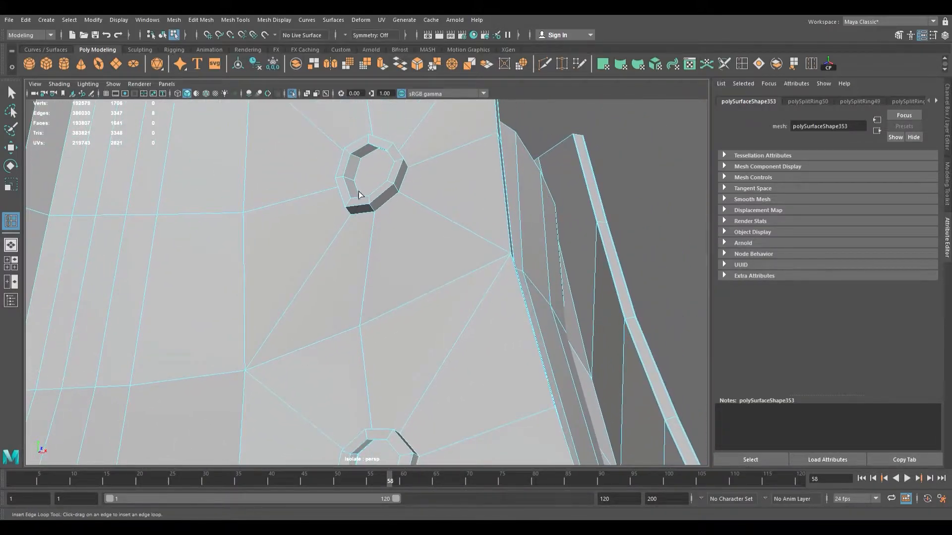
{"action": "left_click", "coordinate": [365, 160]}
{"action": "right_click_drag", "start_coordinate": [366, 165], "coordinate": [435, 199], "text": "alt"}
{"action": "middle_click_drag", "start_coordinate": [434, 200], "coordinate": [413, 265], "text": "alt"}
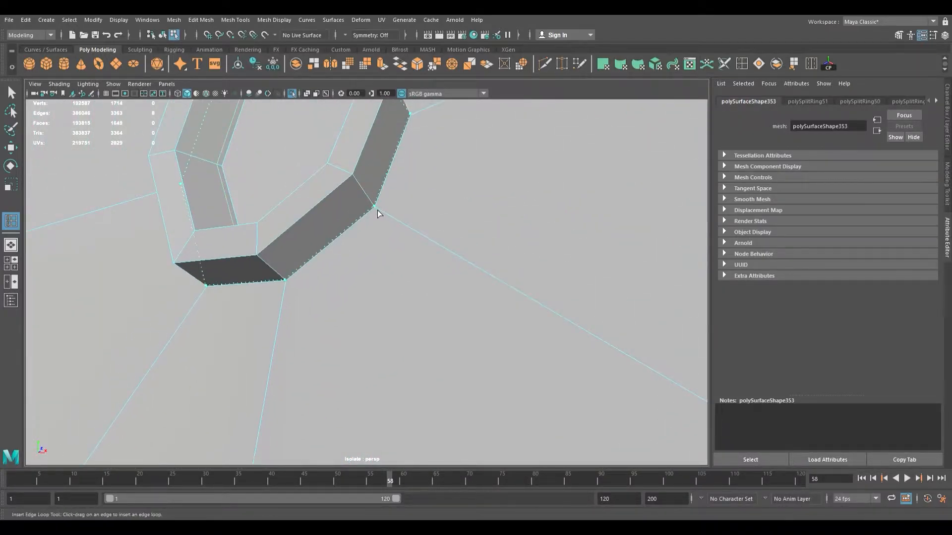
{"action": "left_click", "coordinate": [376, 210]}
Step: On the opposite side of the shoe, insert base edge loops on the inner and outer walls of the top two eyelets
{"action": "scroll", "coordinate": [376, 212], "scroll_direction": "down", "scroll_amount": 10}
{"action": "left_click_drag", "start_coordinate": [488, 278], "coordinate": [384, 278], "text": "alt"}
{"action": "middle_click_drag", "start_coordinate": [384, 278], "coordinate": [345, 252], "text": "alt"}
{"action": "left_click_drag", "start_coordinate": [344, 252], "coordinate": [248, 246], "text": "alt"}
{"action": "middle_click_drag", "start_coordinate": [333, 259], "coordinate": [345, 312], "text": "alt"}
{"action": "right_click_drag", "start_coordinate": [345, 313], "coordinate": [545, 353], "text": "alt"}
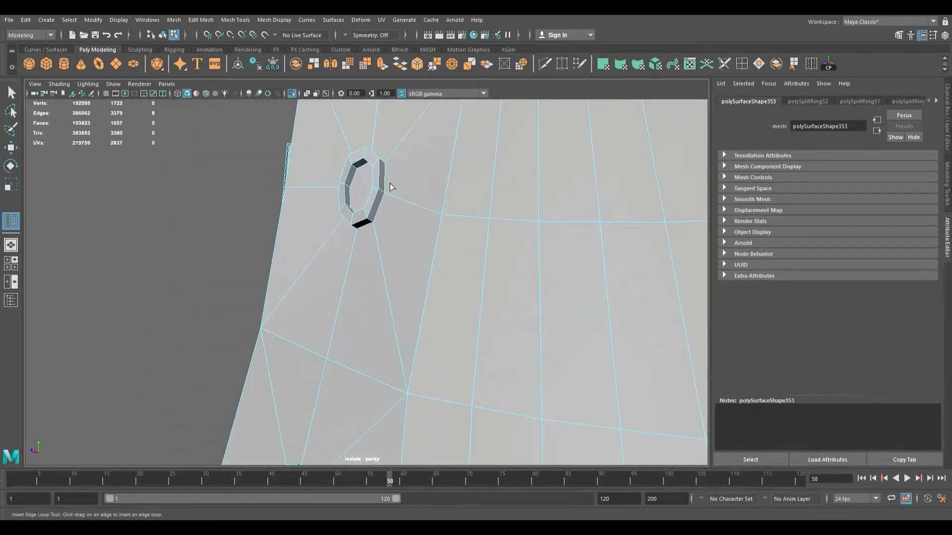
{"action": "left_click", "coordinate": [362, 171]}
{"action": "right_click_drag", "start_coordinate": [372, 180], "coordinate": [418, 197], "text": "alt"}
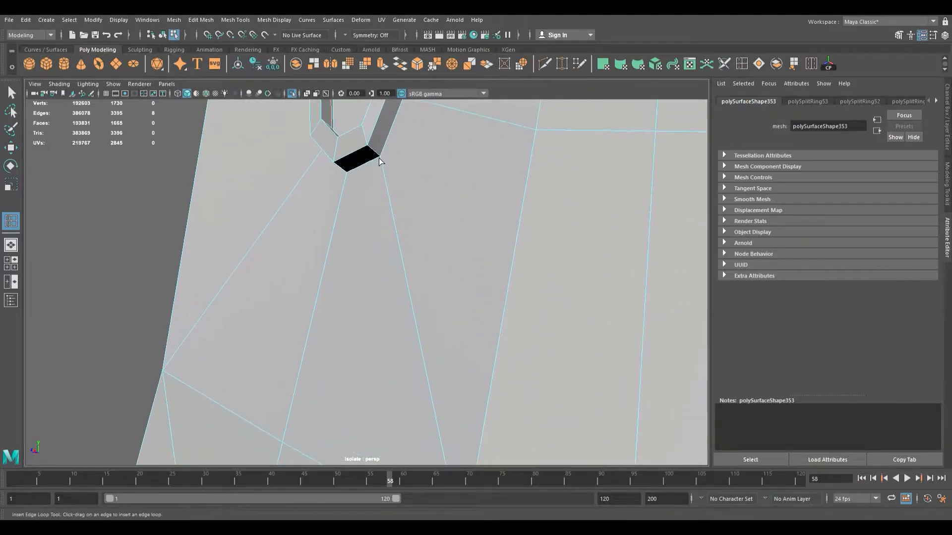
{"action": "left_click_drag", "start_coordinate": [396, 215], "coordinate": [386, 167], "text": "alt"}
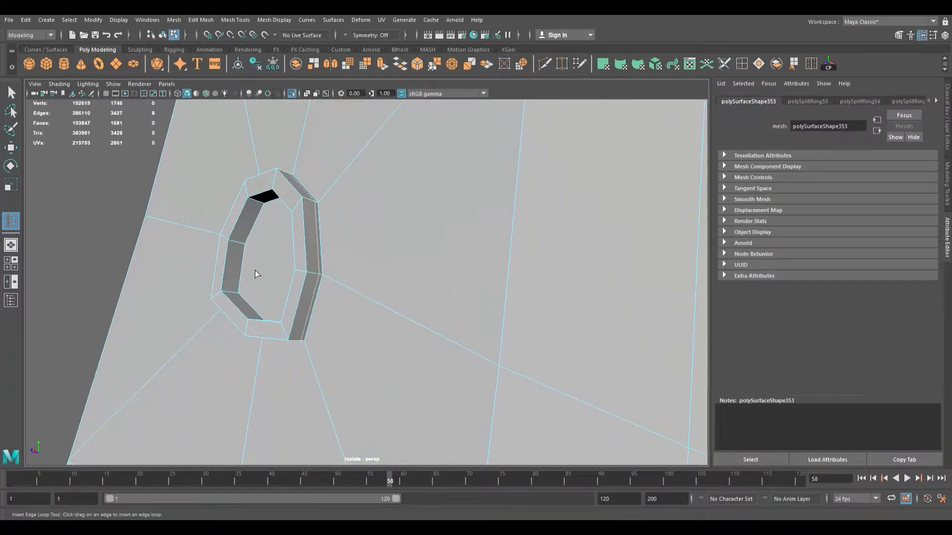
Step: Add base edge loops to the inner and outer walls of the third eyelet from the top in this row
{"action": "middle_click_drag", "start_coordinate": [285, 347], "coordinate": [319, 257], "text": "alt"}
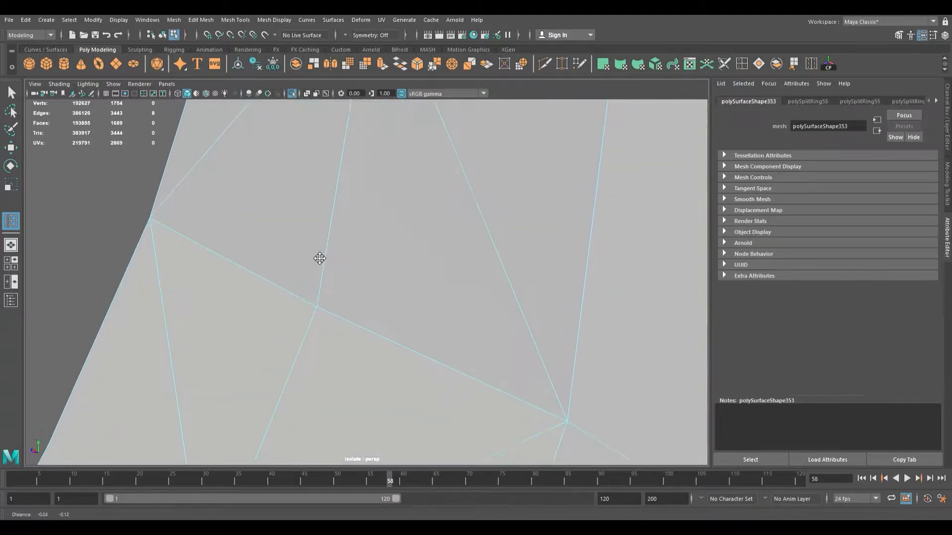
{"action": "right_click_drag", "start_coordinate": [319, 258], "coordinate": [221, 293], "text": "alt"}
{"action": "middle_click_drag", "start_coordinate": [221, 293], "coordinate": [270, 196], "text": "alt"}
{"action": "right_click_drag", "start_coordinate": [269, 195], "coordinate": [310, 330], "text": "alt"}
{"action": "right_click_drag", "start_coordinate": [253, 250], "coordinate": [227, 193], "text": "alt"}
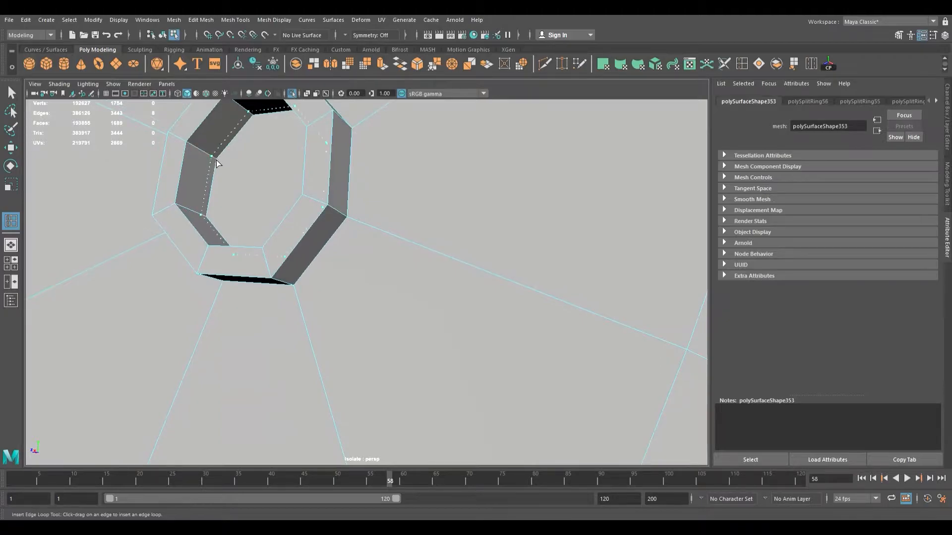
{"action": "left_click", "coordinate": [349, 219]}
Step: Insert supporting loops near the base of the outer and inner walls of the fourth eyelet from the top
{"action": "right_click_drag", "start_coordinate": [349, 230], "coordinate": [249, 230], "text": "alt"}
{"action": "middle_click_drag", "start_coordinate": [248, 230], "coordinate": [344, 178], "text": "alt"}
{"action": "right_click_drag", "start_coordinate": [344, 179], "coordinate": [346, 300], "text": "alt"}
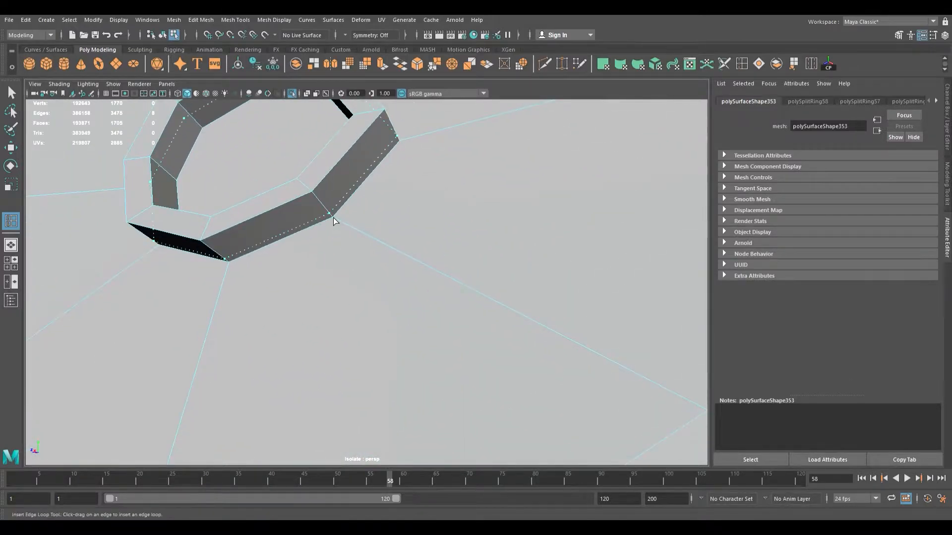
{"action": "left_click", "coordinate": [335, 218]}
{"action": "left_click", "coordinate": [204, 130]}
Step: Insert supporting loops near the base of the inner and outer walls of the fifth eyelet from the top
{"action": "middle_click_drag", "start_coordinate": [242, 298], "coordinate": [315, 245], "text": "alt"}
{"action": "right_click_drag", "start_coordinate": [314, 245], "coordinate": [208, 266], "text": "alt"}
{"action": "middle_click_drag", "start_coordinate": [210, 285], "coordinate": [260, 255], "text": "alt"}
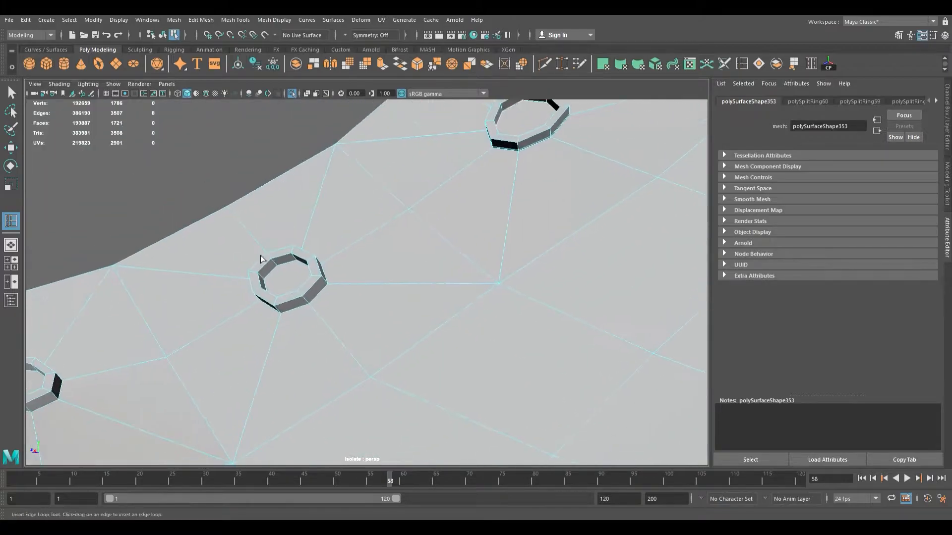
{"action": "scroll", "coordinate": [260, 259], "scroll_direction": "up", "scroll_amount": 6}
{"action": "left_click", "coordinate": [159, 243]}
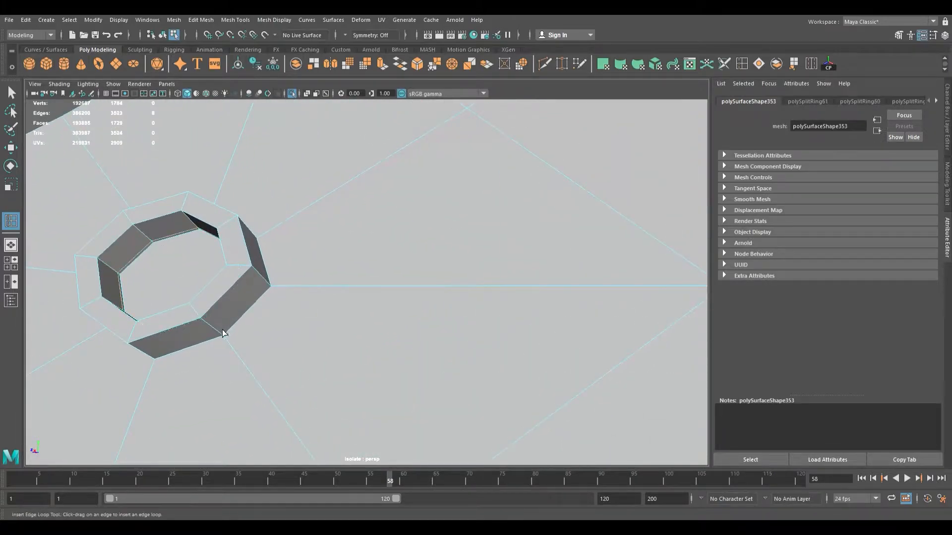
{"action": "left_click", "coordinate": [223, 338]}
Step: Reinforce the sixth eyelet from the top with edge loops near the base of both walls
{"action": "middle_click_drag", "start_coordinate": [223, 347], "coordinate": [283, 331], "text": "alt"}
{"action": "right_click_drag", "start_coordinate": [283, 331], "coordinate": [184, 324], "text": "alt"}
{"action": "middle_click_drag", "start_coordinate": [184, 324], "coordinate": [248, 317], "text": "alt"}
{"action": "right_click_drag", "start_coordinate": [248, 317], "coordinate": [372, 325], "text": "alt"}
{"action": "left_click", "coordinate": [228, 290]}
{"action": "left_click_drag", "start_coordinate": [250, 340], "coordinate": [250, 340]}
Step: Reinforce the seventh eyelet from the top with base edge loops on its inner and outer walls
{"action": "middle_click_drag", "start_coordinate": [204, 357], "coordinate": [397, 319], "text": "alt"}
{"action": "right_click_drag", "start_coordinate": [397, 319], "coordinate": [425, 325], "text": "alt"}
{"action": "left_click_drag", "start_coordinate": [416, 323], "coordinate": [370, 294], "text": "alt"}
{"action": "left_click", "coordinate": [326, 186]}
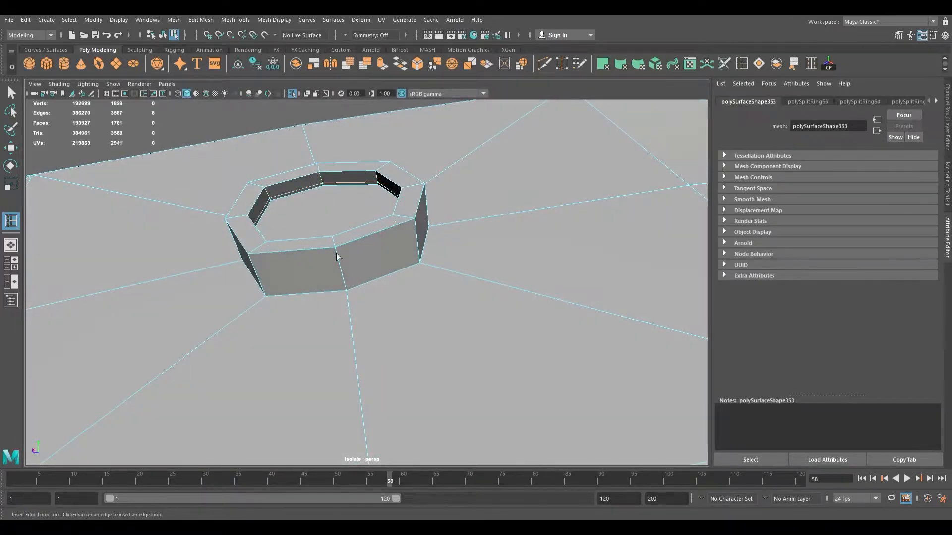
{"action": "left_click", "coordinate": [349, 290]}
Step: Complete the second row by adding base edge loops to the inner and outer walls of the eyelet nearest the toe
{"action": "middle_click_drag", "start_coordinate": [114, 315], "coordinate": [297, 288], "text": "alt"}
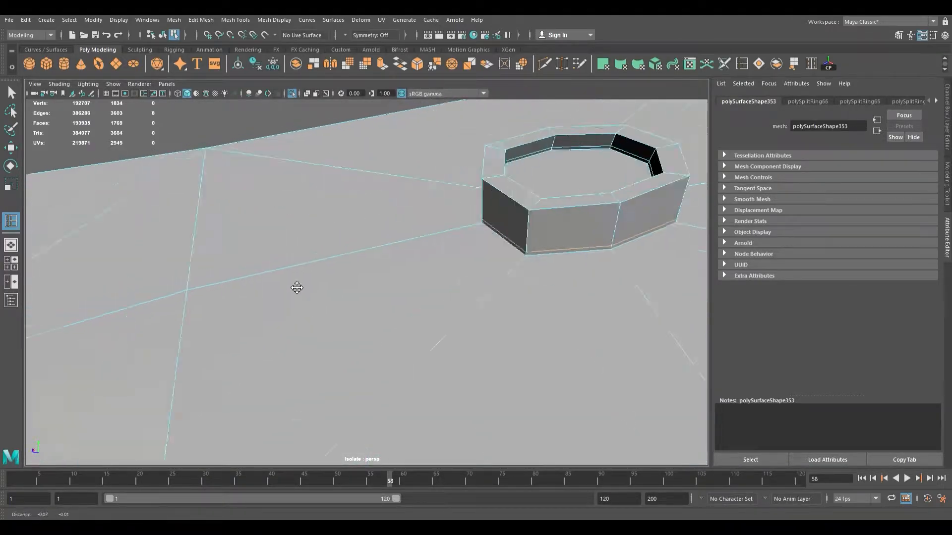
{"action": "right_click_drag", "start_coordinate": [297, 288], "coordinate": [198, 284], "text": "alt"}
{"action": "middle_click_drag", "start_coordinate": [228, 317], "coordinate": [327, 291], "text": "alt"}
{"action": "right_click_drag", "start_coordinate": [327, 291], "coordinate": [406, 304], "text": "alt"}
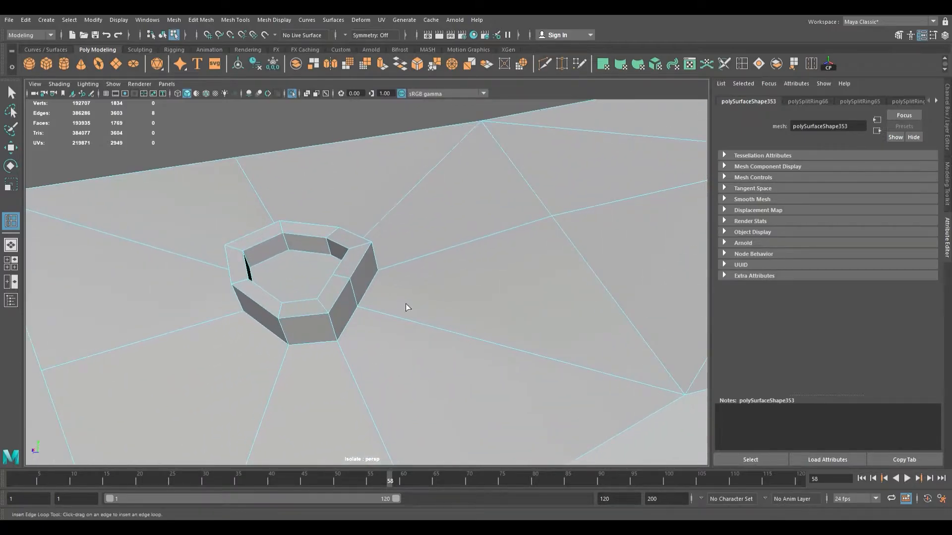
{"action": "left_click", "coordinate": [294, 252]}
{"action": "left_click", "coordinate": [341, 341]}
Step: Examine the eyelets, flaps and toe of the shoe in the smooth mesh preview, returning to the low-poly display
{"action": "scroll", "coordinate": [339, 342], "scroll_direction": "down", "scroll_amount": 8}
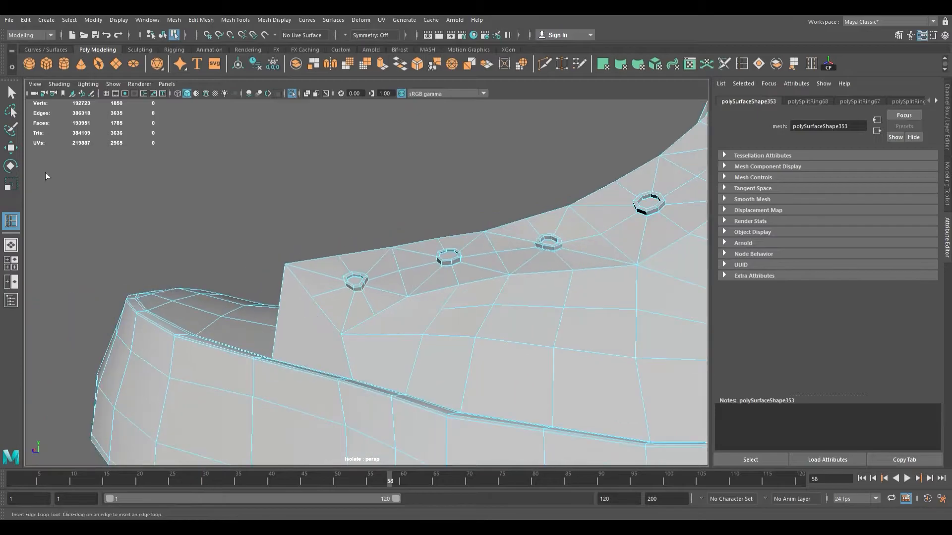
{"action": "left_click_drag", "start_coordinate": [268, 367], "coordinate": [435, 350], "text": "alt"}
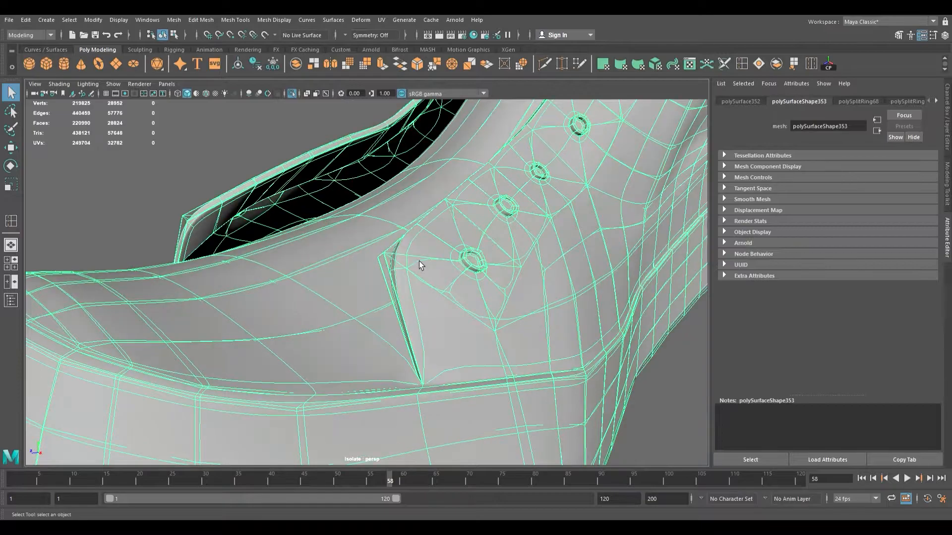
{"action": "left_click_drag", "start_coordinate": [381, 259], "coordinate": [416, 250], "text": "alt"}
{"action": "right_click_drag", "start_coordinate": [417, 250], "coordinate": [629, 311], "text": "alt"}
{"action": "left_click_drag", "start_coordinate": [406, 267], "coordinate": [440, 334], "text": "alt"}
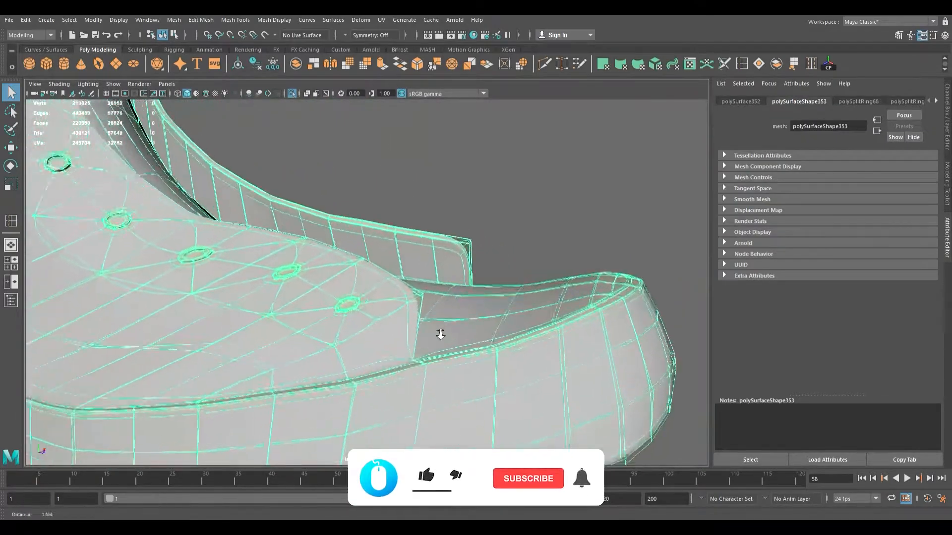
{"action": "right_click_drag", "start_coordinate": [440, 333], "coordinate": [442, 310], "text": "alt"}
{"action": "left_click_drag", "start_coordinate": [442, 310], "coordinate": [323, 237], "text": "alt"}
{"action": "key", "text": "1"}
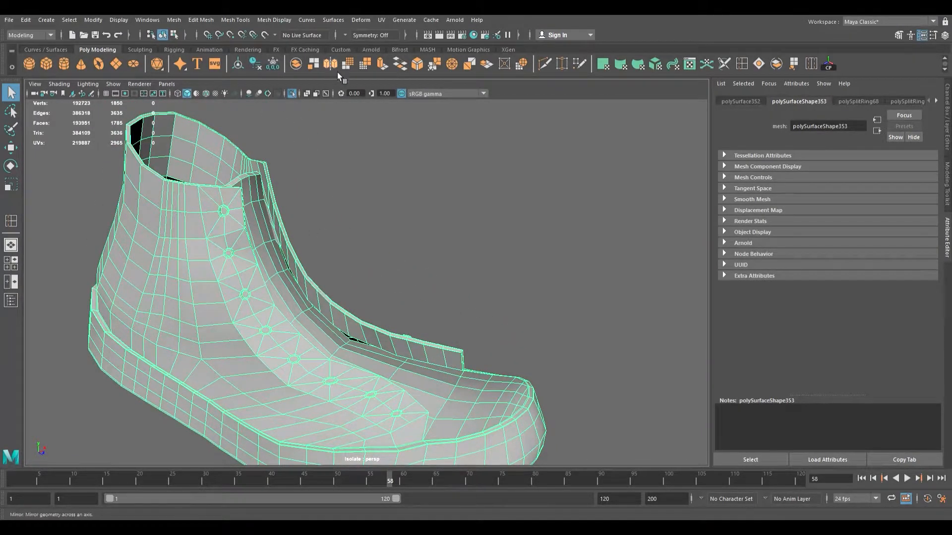
Step: Apply Smooth with 1 division to the shoe mesh and clear the selection
{"action": "left_click", "coordinate": [354, 68]}
{"action": "right_click_drag", "start_coordinate": [363, 301], "coordinate": [353, 252], "text": "alt"}
{"action": "middle_click_drag", "start_coordinate": [353, 251], "coordinate": [353, 233], "text": "alt"}
{"action": "scroll", "coordinate": [318, 370], "scroll_direction": "up", "scroll_amount": 6}
{"action": "scroll", "coordinate": [318, 370], "scroll_direction": "down", "scroll_amount": 4}
{"action": "left_click", "coordinate": [484, 204]}
{"action": "left_click_drag", "start_coordinate": [465, 240], "coordinate": [392, 245], "text": "alt"}
{"action": "scroll", "coordinate": [391, 245], "scroll_direction": "down", "scroll_amount": 4}
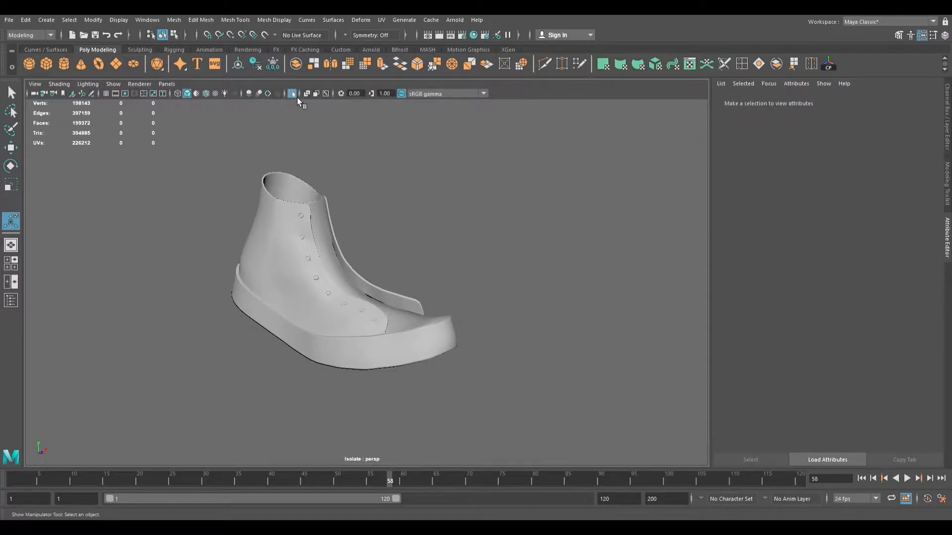
Step: Leave isolation, select the smoothed shoe with its laces while excluding the leg and floor, and isolate them
{"action": "left_click", "coordinate": [297, 97]}
{"action": "left_click_drag", "start_coordinate": [330, 142], "coordinate": [341, 242], "text": "alt"}
{"action": "left_click", "coordinate": [382, 252]}
{"action": "left_click_drag", "start_coordinate": [446, 371], "coordinate": [445, 370]}
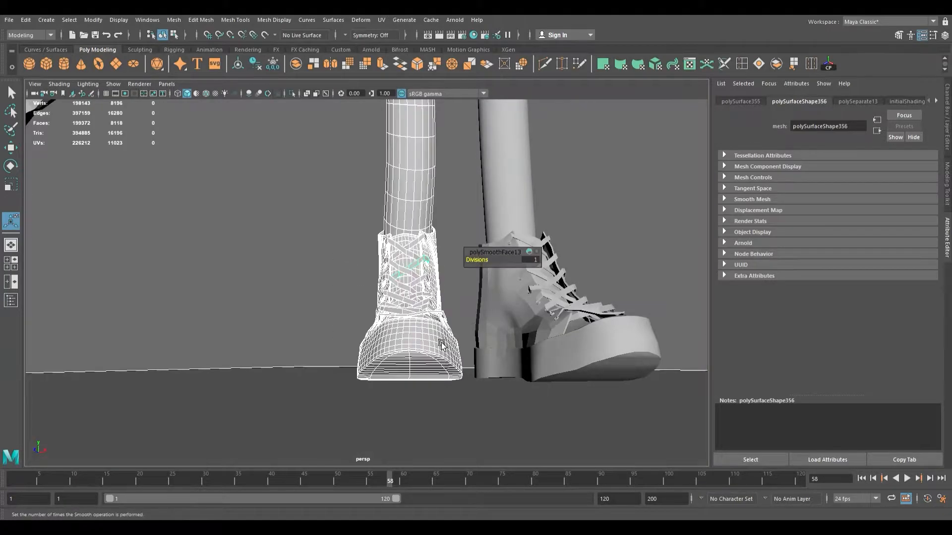
{"action": "left_click", "coordinate": [414, 181], "text": "shift"}
{"action": "left_click_drag", "start_coordinate": [281, 365], "coordinate": [364, 402], "text": "shift"}
{"action": "left_click", "coordinate": [293, 94]}
Step: Take the shoe body out of the selection and apply Smooth with 1 division to the laces
{"action": "left_click_drag", "start_coordinate": [317, 213], "coordinate": [349, 246], "text": "alt"}
{"action": "left_click", "coordinate": [330, 266], "text": "shift"}
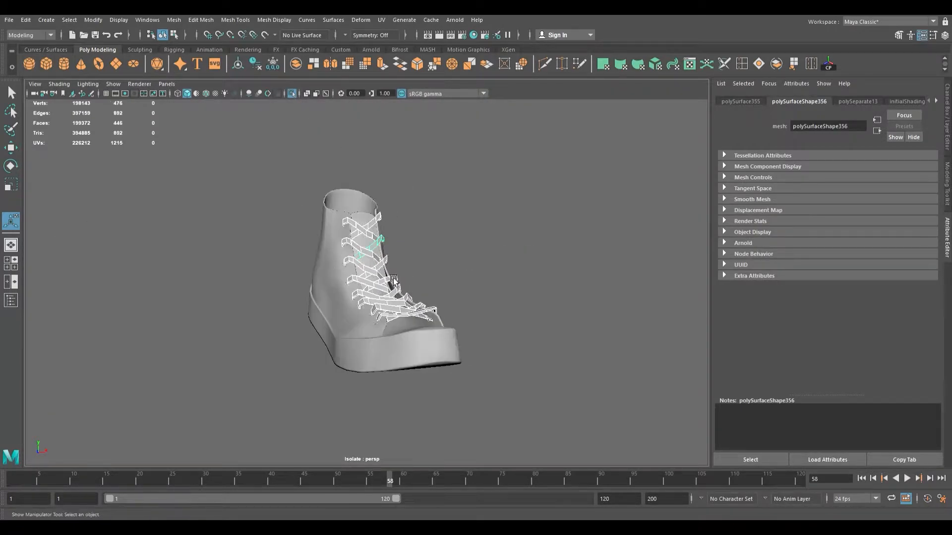
{"action": "left_click_drag", "start_coordinate": [392, 280], "coordinate": [380, 290], "text": "alt"}
{"action": "scroll", "coordinate": [380, 290], "scroll_direction": "up", "scroll_amount": 5}
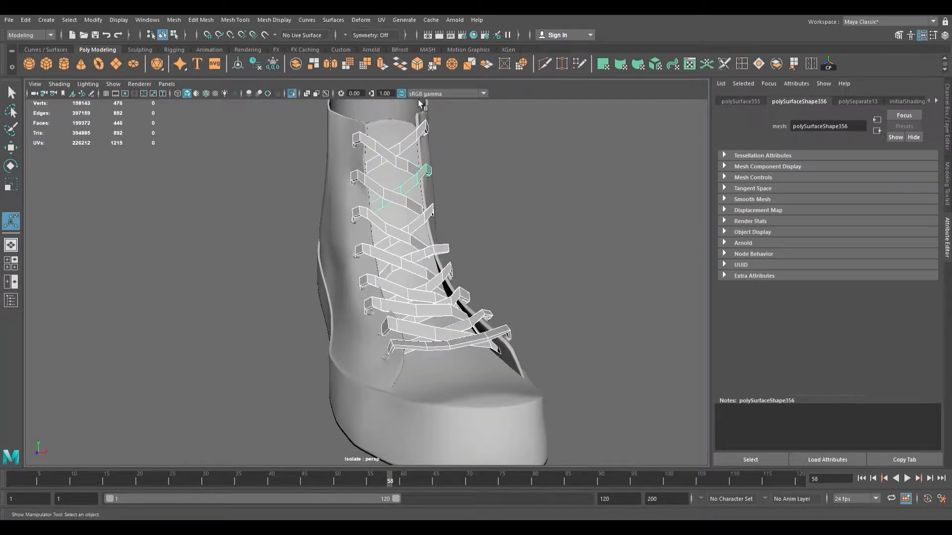
{"action": "left_click", "coordinate": [355, 69]}
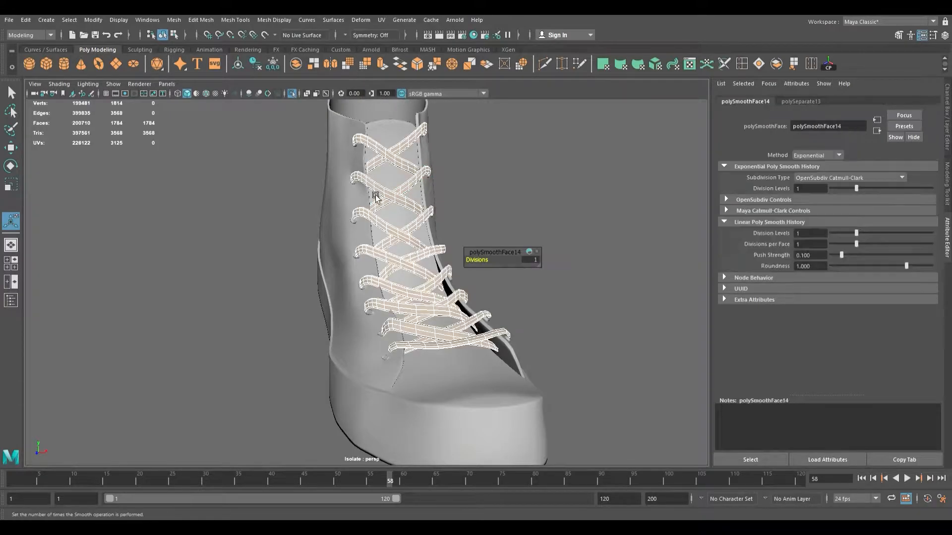
Step: Clear the lace selection and examine where the smoothed laces meet the eyelets near the toe
{"action": "left_click", "coordinate": [544, 207]}
{"action": "left_click_drag", "start_coordinate": [491, 234], "coordinate": [467, 260], "text": "alt"}
{"action": "scroll", "coordinate": [447, 260], "scroll_direction": "up", "scroll_amount": 5}
{"action": "middle_click_drag", "start_coordinate": [447, 260], "coordinate": [499, 221], "text": "alt"}
{"action": "mouse_move", "coordinate": [415, 283]}
{"action": "left_mouse_down", "text": "alt"}
{"action": "mouse_move", "coordinate": [514, 282]}
{"action": "mouse_move", "coordinate": [382, 266]}
{"action": "mouse_move", "coordinate": [397, 276]}
{"action": "mouse_move", "coordinate": [336, 300]}
{"action": "mouse_move", "coordinate": [421, 276]}
{"action": "left_mouse_up", "text": "alt"}
{"action": "scroll", "coordinate": [382, 265], "scroll_direction": "down", "scroll_amount": 6}
{"action": "scroll", "coordinate": [415, 326], "scroll_direction": "up", "scroll_amount": 6}
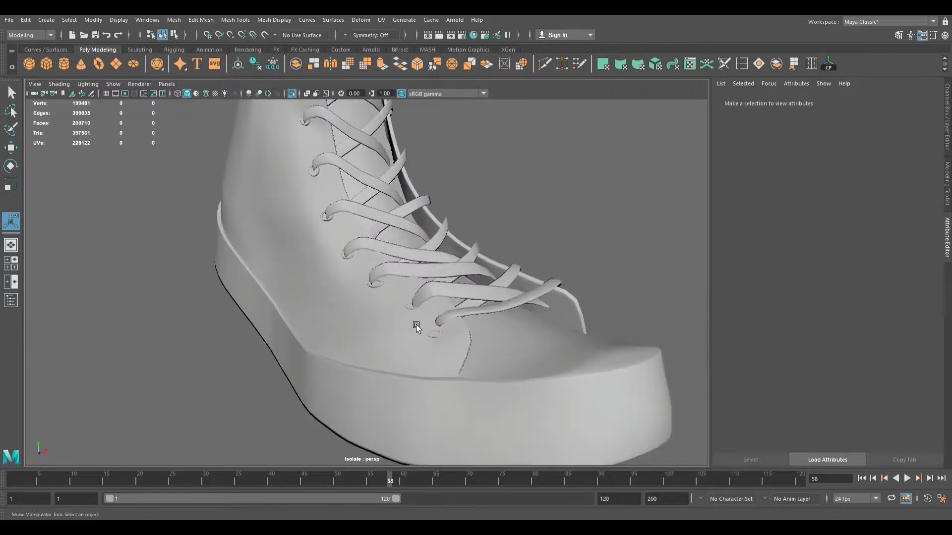
{"action": "scroll", "coordinate": [416, 326], "scroll_direction": "down", "scroll_amount": 2}
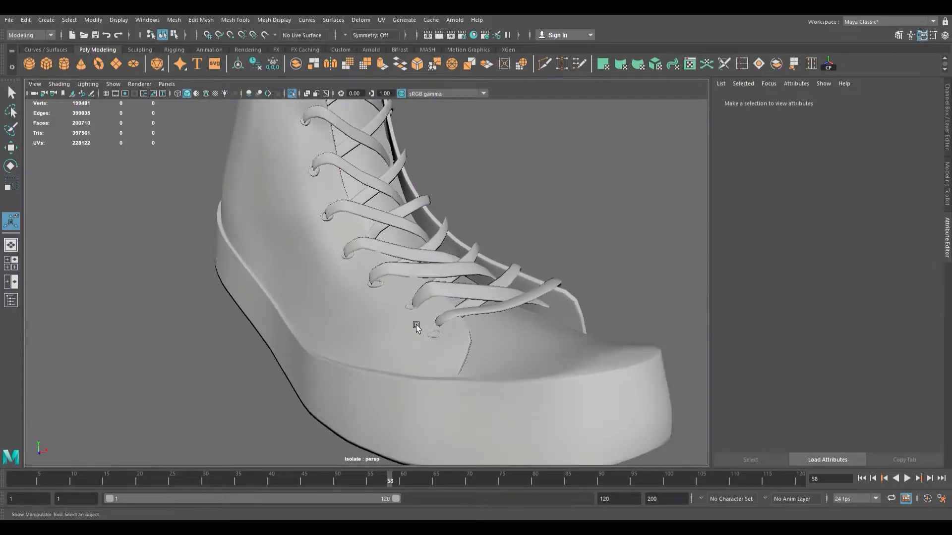
Step: Select the end vertices of the frontmost lace and move them down towards its eyelet
{"action": "left_click_drag", "start_coordinate": [416, 325], "coordinate": [418, 251], "text": "alt"}
{"action": "left_click", "coordinate": [418, 251]}
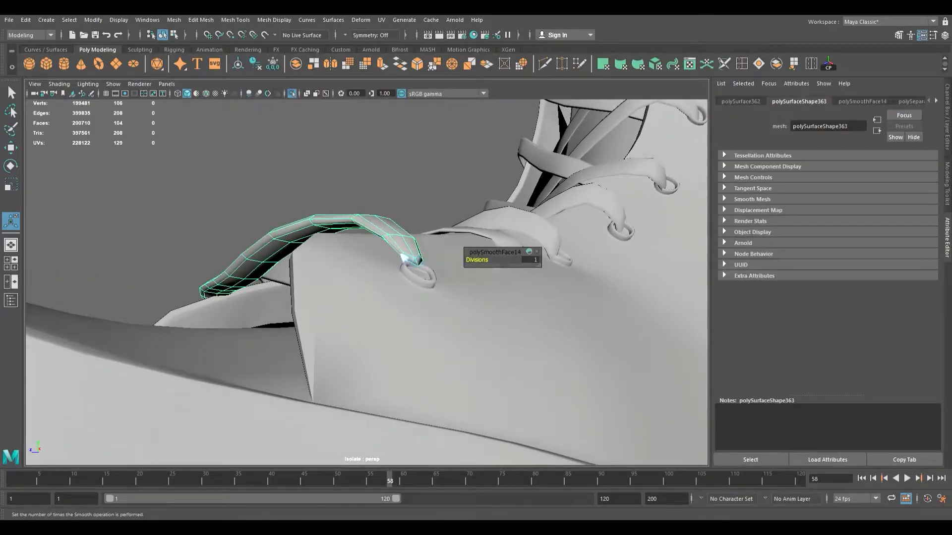
{"action": "right_click_drag", "start_coordinate": [401, 255], "coordinate": [378, 254]}
{"action": "scroll", "coordinate": [447, 275], "scroll_direction": "up", "scroll_amount": 3}
{"action": "left_click_drag", "start_coordinate": [460, 279], "coordinate": [466, 295], "text": "alt"}
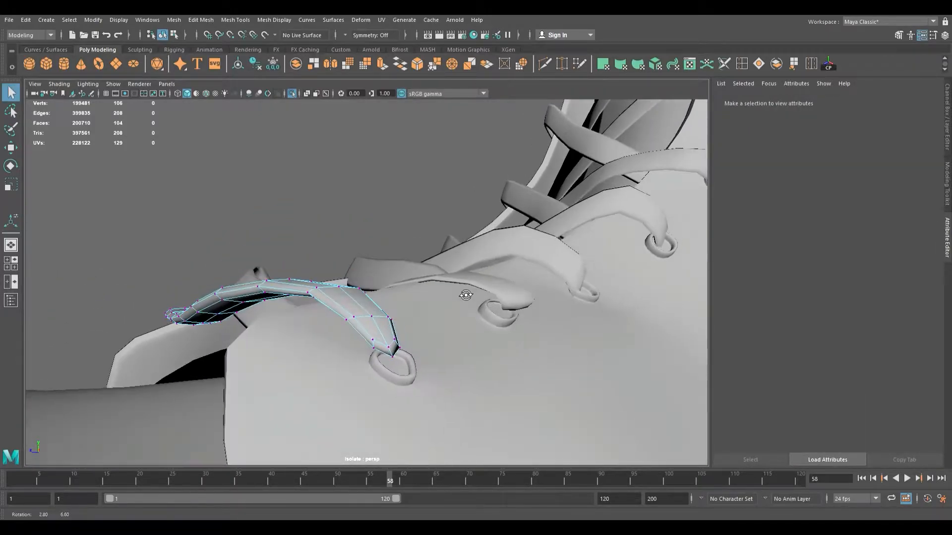
{"action": "left_click_drag", "start_coordinate": [366, 335], "coordinate": [403, 369]}
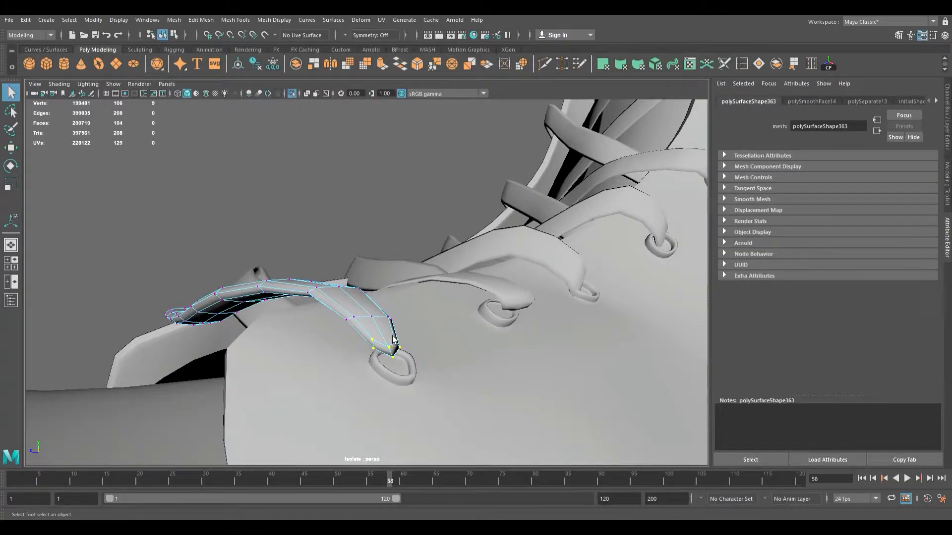
{"action": "key", "text": "w"}
{"action": "left_click_drag", "start_coordinate": [400, 364], "coordinate": [404, 294], "text": "alt"}
{"action": "left_click_drag", "start_coordinate": [453, 240], "coordinate": [461, 252]}
Step: Adjust the frontmost lace's end so it sits inside the eyelet, checking the fit from above and the side
{"action": "left_click_drag", "start_coordinate": [462, 287], "coordinate": [463, 223], "text": "alt"}
{"action": "left_click_drag", "start_coordinate": [333, 219], "coordinate": [327, 289]}
{"action": "middle_click_drag", "start_coordinate": [327, 289], "coordinate": [344, 122], "text": "alt"}
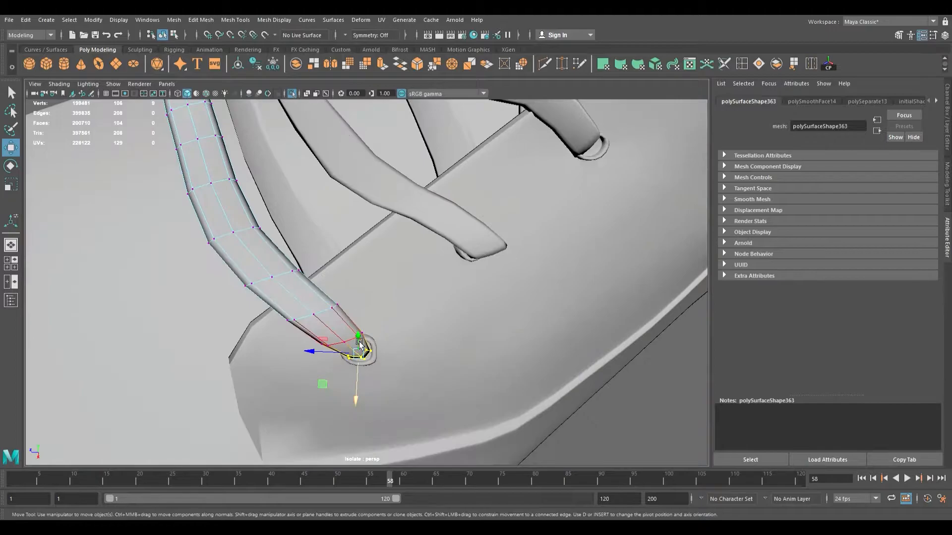
{"action": "left_click_drag", "start_coordinate": [365, 358], "coordinate": [459, 302]}
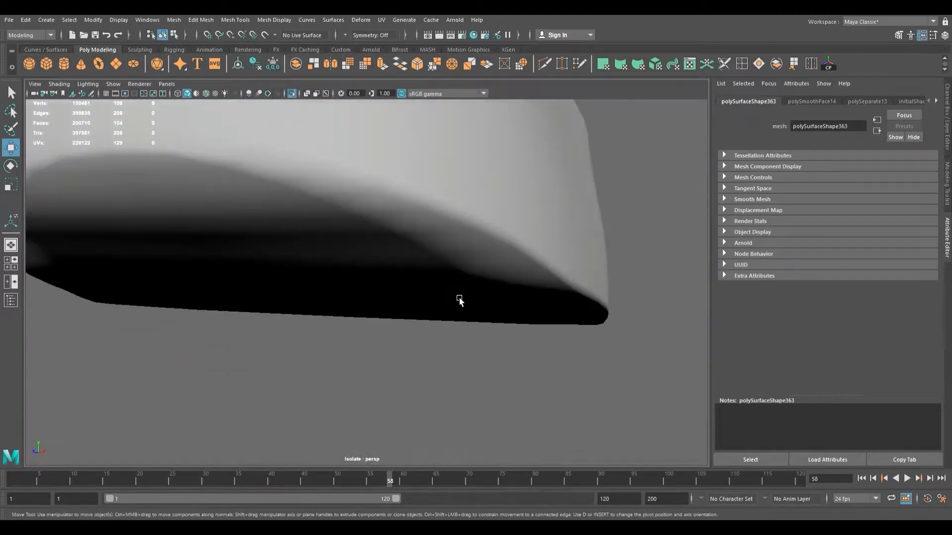
{"action": "middle_click_drag", "start_coordinate": [459, 302], "coordinate": [372, 448], "text": "alt"}
{"action": "left_click_drag", "start_coordinate": [434, 199], "coordinate": [331, 240]}
{"action": "right_click_drag", "start_coordinate": [331, 240], "coordinate": [411, 289], "text": "alt"}
{"action": "middle_click_drag", "start_coordinate": [410, 289], "coordinate": [435, 341], "text": "alt"}
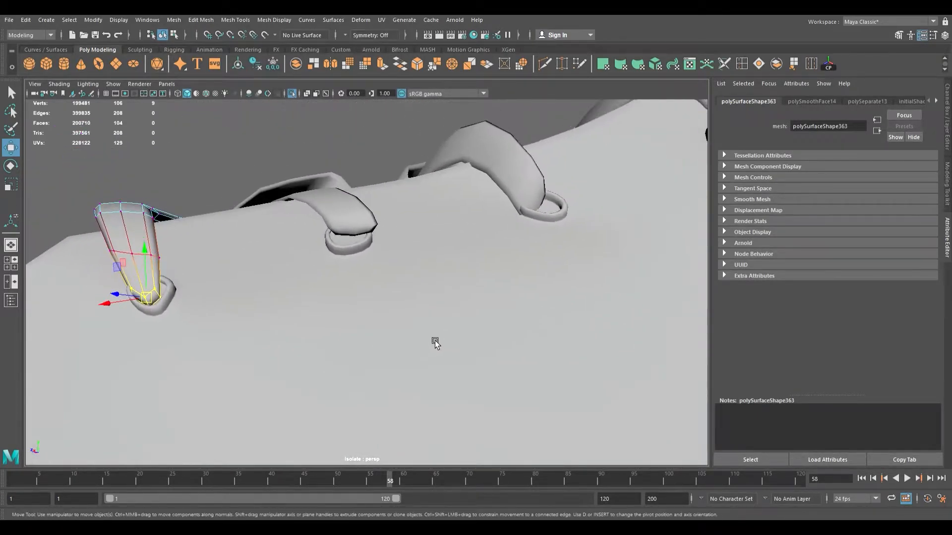
Step: Try to narrow the eyelet end of the second lace from the toe by scaling its end vertices to about 0.73
{"action": "left_click", "coordinate": [347, 218]}
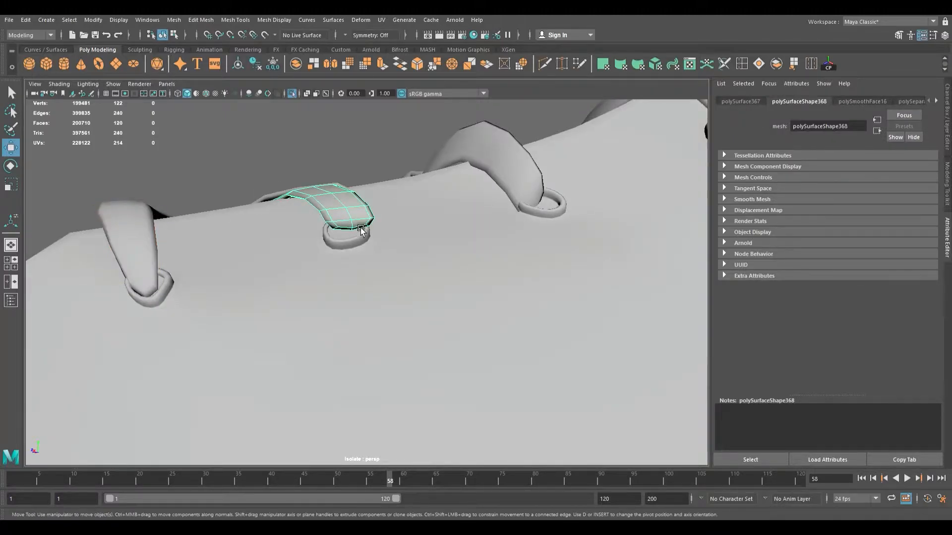
{"action": "key", "text": "F9"}
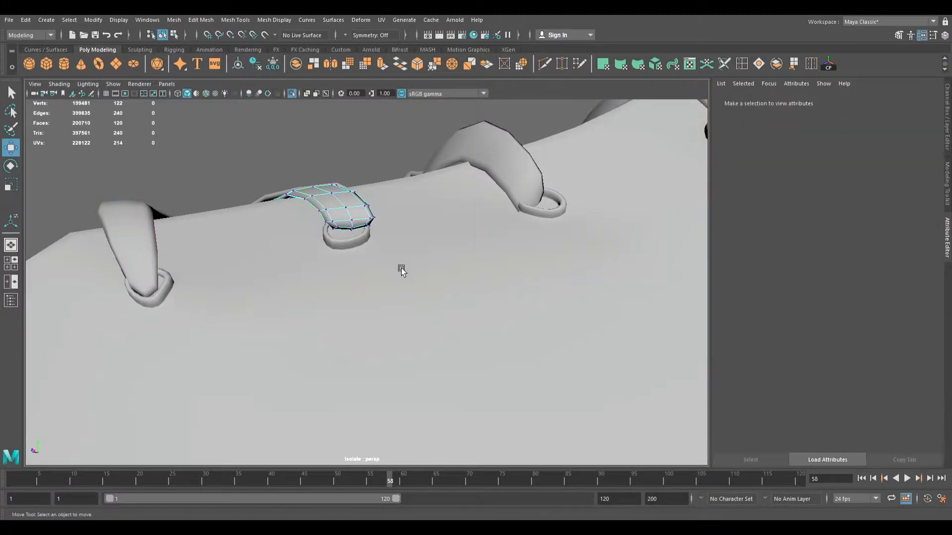
{"action": "left_click_drag", "start_coordinate": [416, 273], "coordinate": [320, 251]}
{"action": "key", "text": "r"}
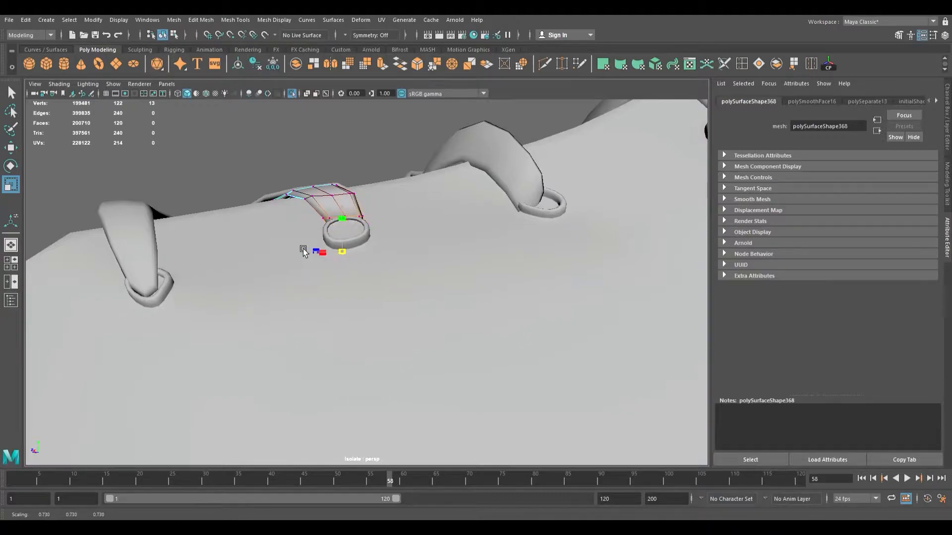
{"action": "key", "text": "w"}
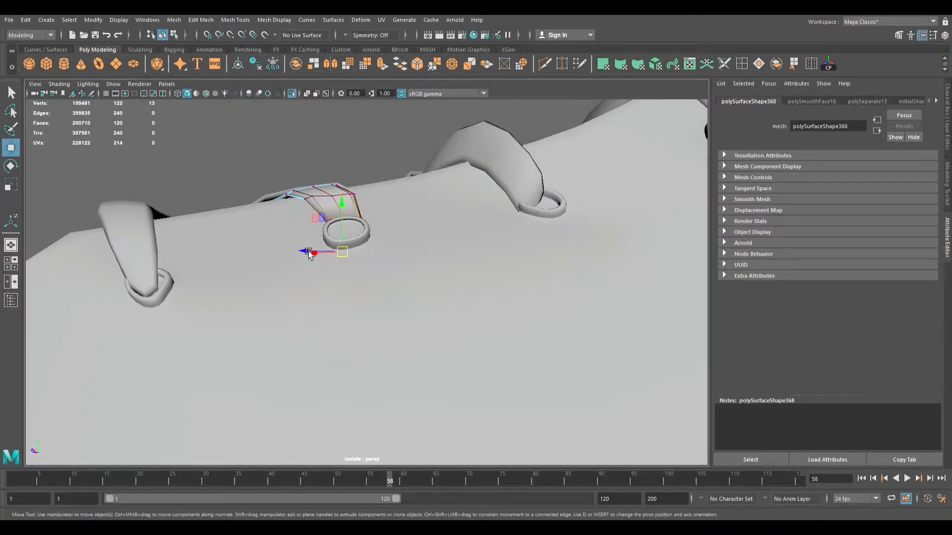
{"action": "left_click_drag", "start_coordinate": [353, 266], "coordinate": [411, 298], "text": "alt"}
{"action": "left_click", "coordinate": [441, 299]}
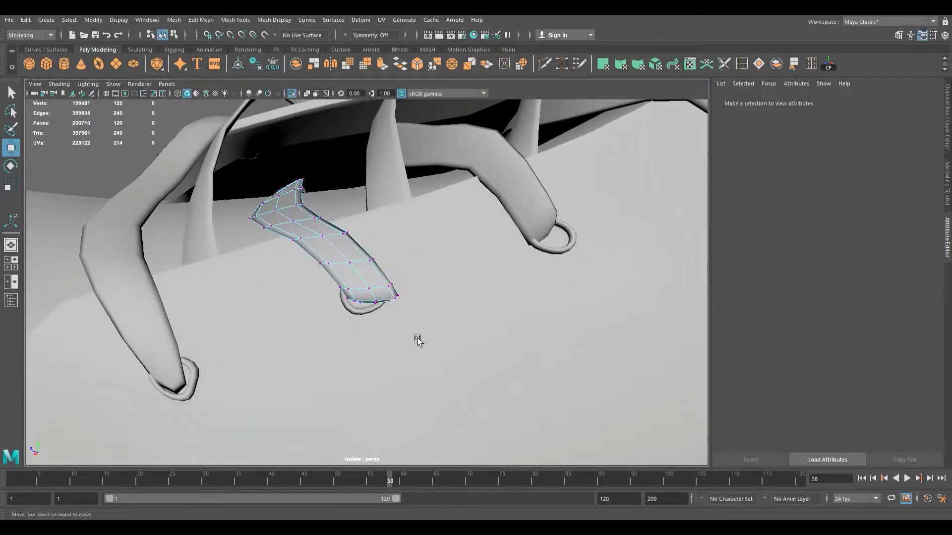
Step: Reselect the second lace's end vertices, scale them down and move them into the middle of its eyelet
{"action": "left_click_drag", "start_coordinate": [348, 297], "coordinate": [469, 297]}
{"action": "left_click_drag", "start_coordinate": [483, 222], "coordinate": [373, 236], "text": "alt"}
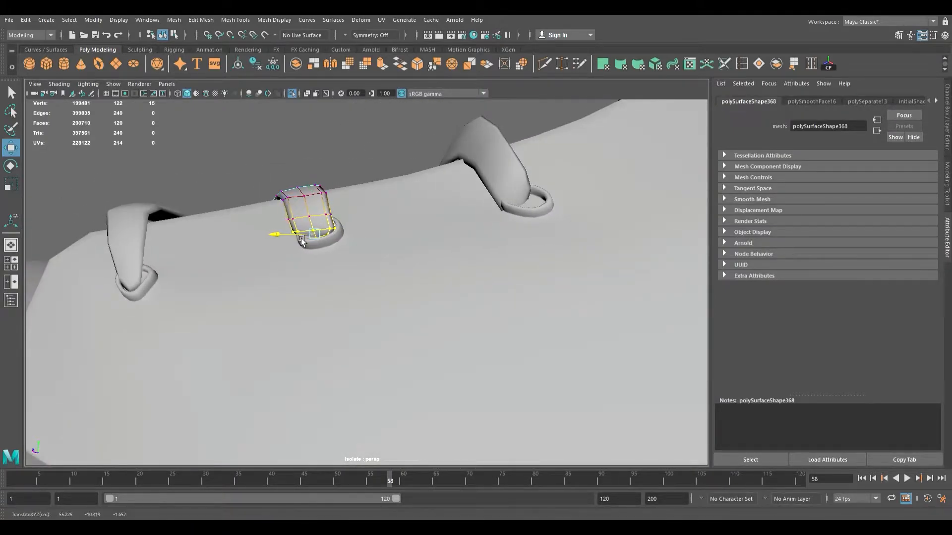
{"action": "key", "text": "r"}
{"action": "middle_click_drag", "start_coordinate": [331, 240], "coordinate": [321, 240]}
{"action": "mouse_move", "coordinate": [352, 261]}
{"action": "left_mouse_down", "text": "alt"}
{"action": "mouse_move", "coordinate": [412, 266]}
{"action": "mouse_move", "coordinate": [351, 266]}
{"action": "left_mouse_up", "text": "alt"}
{"action": "key", "text": "w"}
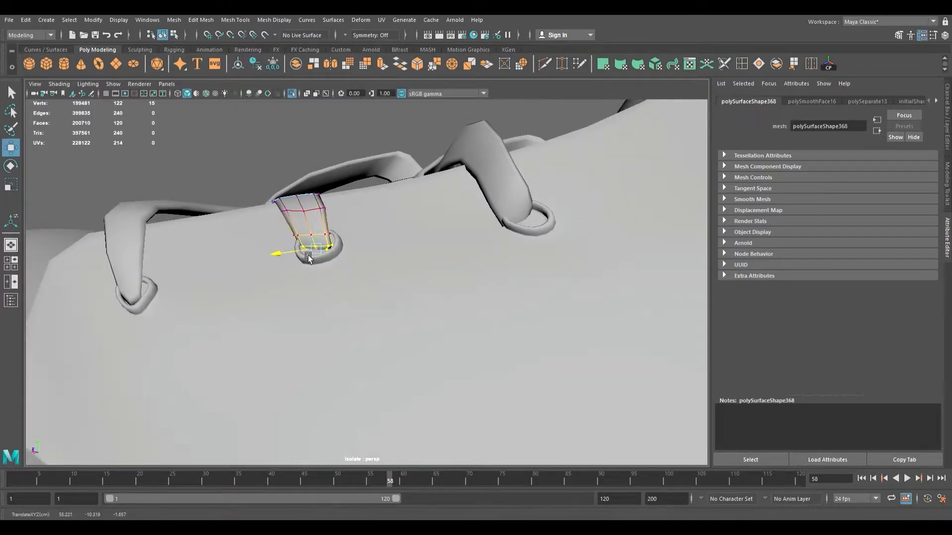
{"action": "left_click_drag", "start_coordinate": [318, 255], "coordinate": [342, 258], "text": "alt"}
Step: Select the end vertices of the third lace from the toe and move them towards its eyelet opening
{"action": "left_click", "coordinate": [306, 233]}
{"action": "scroll", "coordinate": [342, 257], "scroll_direction": "up", "scroll_amount": 2}
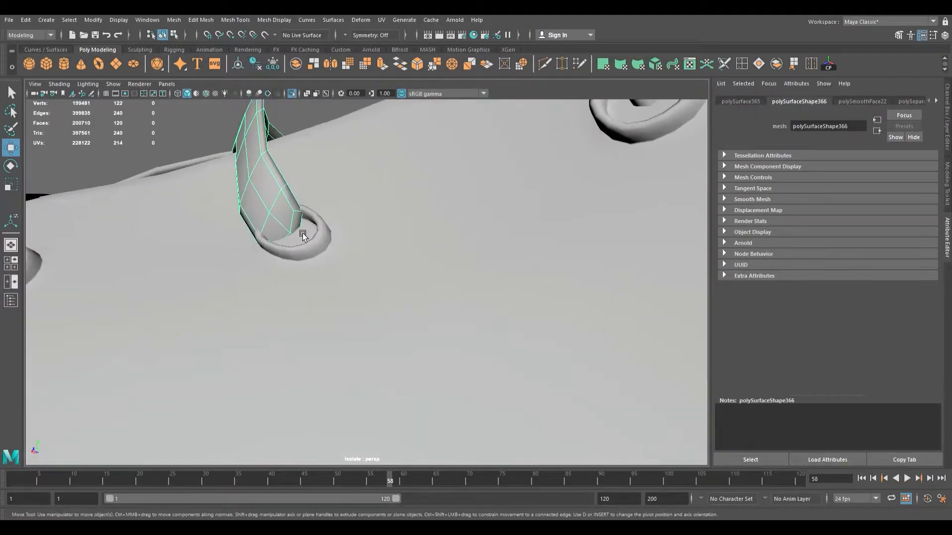
{"action": "right_click_drag", "start_coordinate": [273, 224], "coordinate": [247, 222]}
{"action": "left_click_drag", "start_coordinate": [350, 276], "coordinate": [330, 255]}
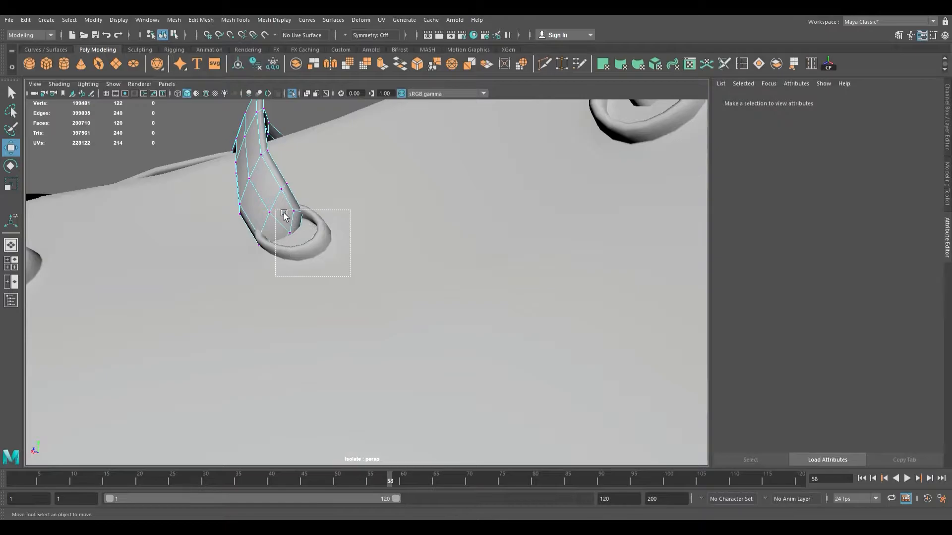
{"action": "left_click_drag", "start_coordinate": [283, 214], "coordinate": [276, 210]}
{"action": "middle_click_drag", "start_coordinate": [284, 213], "coordinate": [325, 293], "text": "alt"}
{"action": "left_click_drag", "start_coordinate": [325, 293], "coordinate": [302, 313], "text": "alt"}
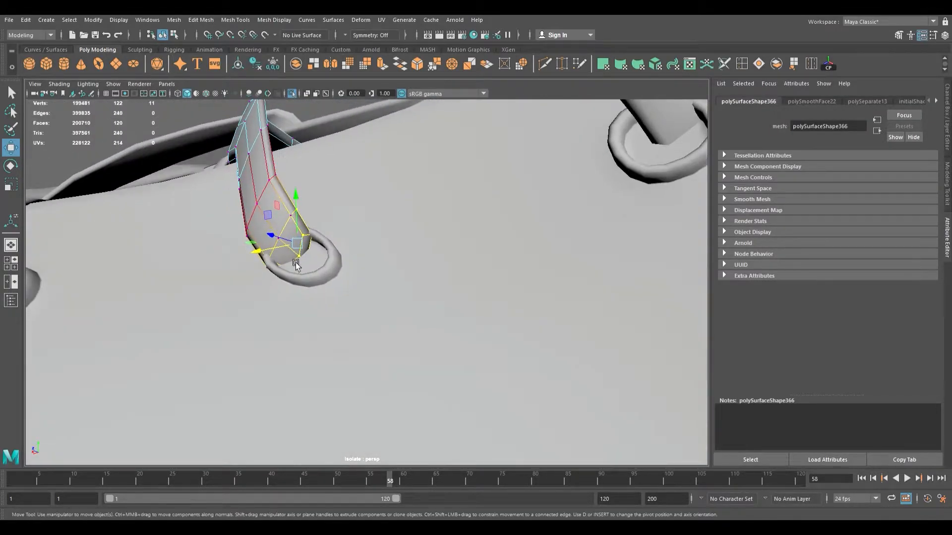
{"action": "left_click_drag", "start_coordinate": [303, 251], "coordinate": [347, 266], "text": "alt"}
Step: Scale down the third lace's end vertices and reposition them inside the eyelet ring
{"action": "key", "text": "r"}
{"action": "key", "text": "w"}
{"action": "left_click_drag", "start_coordinate": [403, 317], "coordinate": [441, 312], "text": "alt"}
{"action": "key", "text": "r"}
{"action": "key", "text": "w"}
{"action": "right_click_drag", "start_coordinate": [442, 312], "coordinate": [427, 354], "text": "alt"}
{"action": "scroll", "coordinate": [430, 340], "scroll_direction": "up", "scroll_amount": 8}
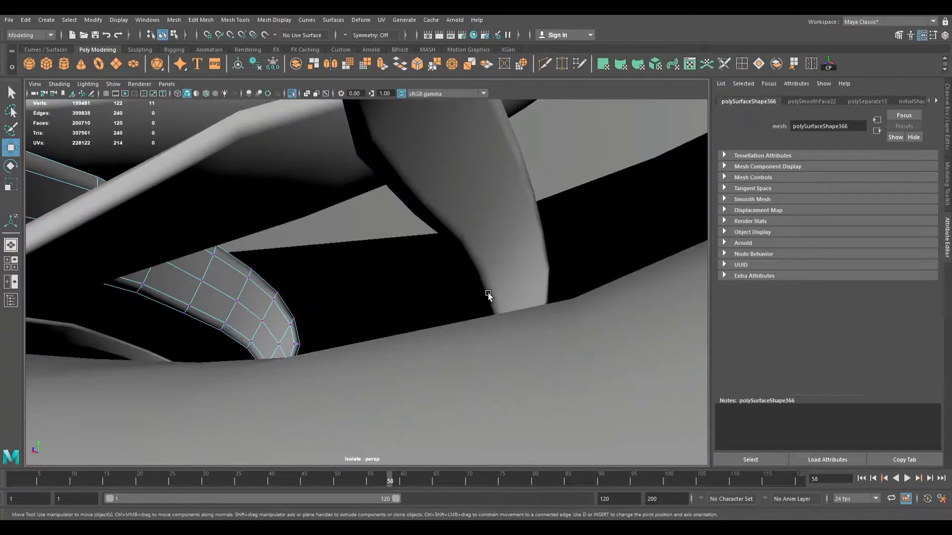
Step: Tuck the fourth lace's end into its eyelet by moving its end vertices, undoing one misplaced adjustment
{"action": "scroll", "coordinate": [487, 293], "scroll_direction": "down", "scroll_amount": 5}
{"action": "middle_click_drag", "start_coordinate": [487, 293], "coordinate": [445, 312], "text": "alt"}
{"action": "left_click", "coordinate": [437, 259]}
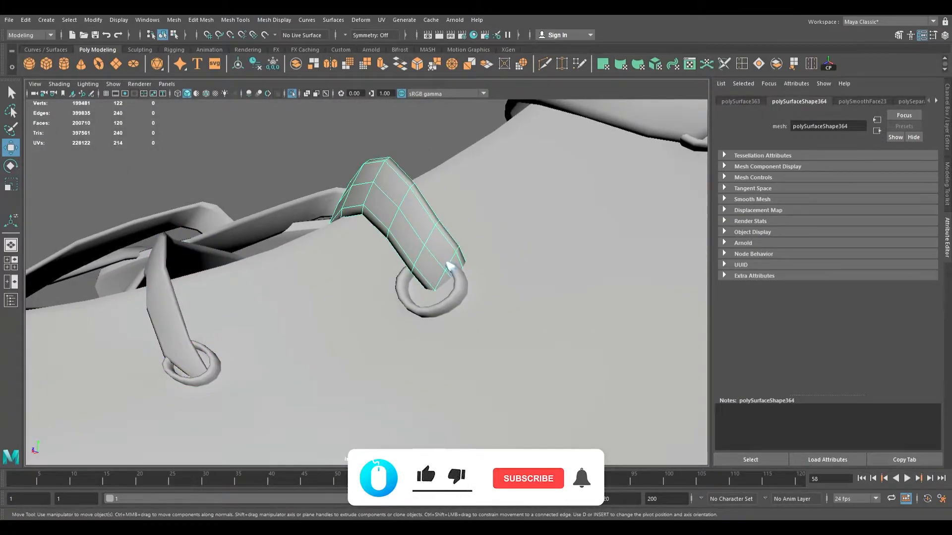
{"action": "right_click_drag", "start_coordinate": [404, 263], "coordinate": [372, 263]}
{"action": "left_click_drag", "start_coordinate": [462, 271], "coordinate": [437, 318]}
{"action": "middle_click_drag", "start_coordinate": [437, 322], "coordinate": [462, 283], "text": "alt"}
{"action": "key", "text": "ctrl+z"}
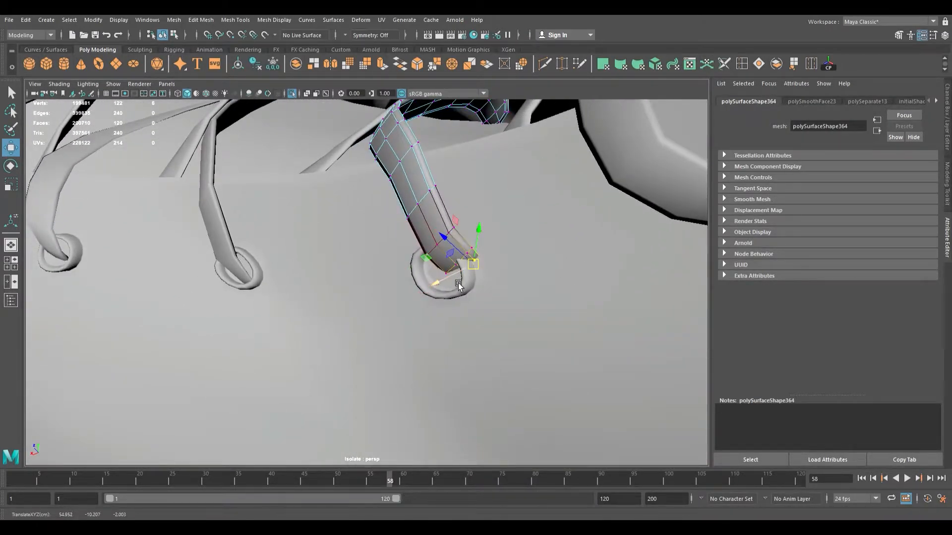
{"action": "left_click_drag", "start_coordinate": [477, 285], "coordinate": [578, 294]}
{"action": "middle_click_drag", "start_coordinate": [488, 272], "coordinate": [457, 276]}
{"action": "left_click_drag", "start_coordinate": [465, 285], "coordinate": [492, 252], "text": "alt"}
{"action": "scroll", "coordinate": [507, 252], "scroll_direction": "down", "scroll_amount": 5}
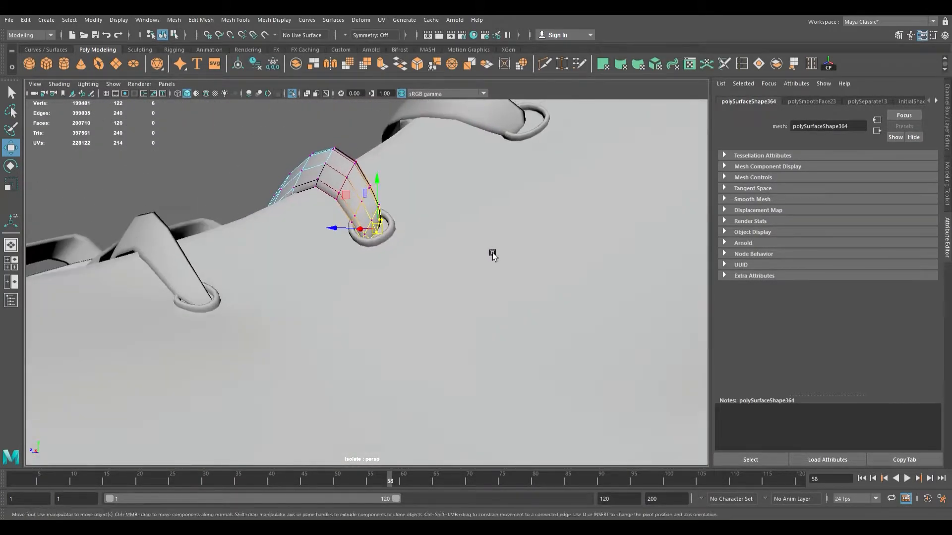
Step: Move the end vertices of the fifth lace from the toe into its eyelet
{"action": "middle_click_drag", "start_coordinate": [492, 251], "coordinate": [425, 298], "text": "alt"}
{"action": "left_click", "coordinate": [414, 226]}
{"action": "left_click_drag", "start_coordinate": [424, 260], "coordinate": [414, 318], "text": "alt"}
{"action": "key", "text": "F9"}
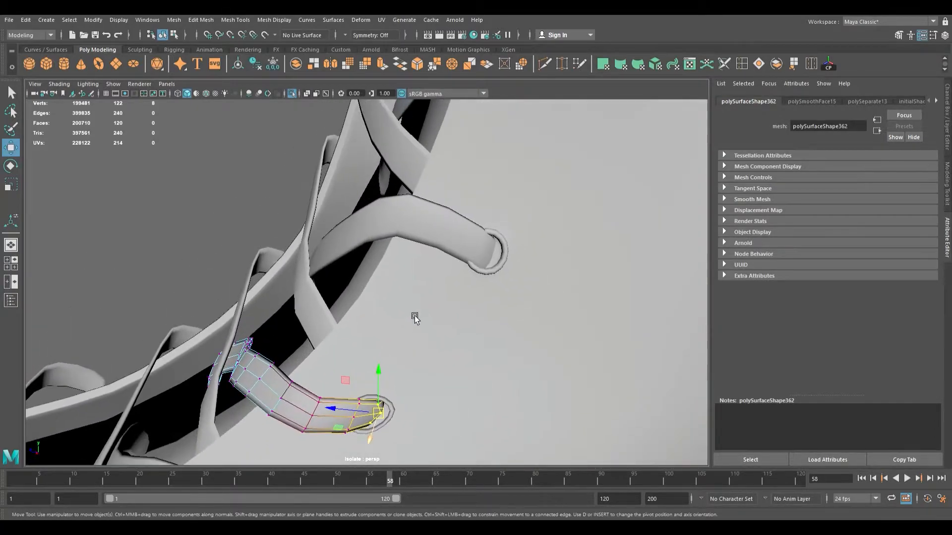
Step: On the shoe's other side, narrow the fifth lace's end vertices and place them inside the eyelet
{"action": "left_click_drag", "start_coordinate": [426, 287], "coordinate": [520, 296], "text": "alt"}
{"action": "right_click_drag", "start_coordinate": [520, 296], "coordinate": [442, 294], "text": "alt"}
{"action": "left_click_drag", "start_coordinate": [442, 294], "coordinate": [475, 238], "text": "alt"}
{"action": "right_click_drag", "start_coordinate": [297, 233], "coordinate": [379, 233], "text": "alt"}
{"action": "left_click_drag", "start_coordinate": [379, 233], "coordinate": [424, 258], "text": "alt"}
{"action": "left_click", "coordinate": [413, 256]}
{"action": "right_click_drag", "start_coordinate": [377, 257], "coordinate": [368, 256]}
{"action": "left_click_drag", "start_coordinate": [372, 258], "coordinate": [390, 284], "text": "alt"}
{"action": "key", "text": "r"}
{"action": "left_click_drag", "start_coordinate": [418, 198], "coordinate": [397, 268]}
{"action": "key", "text": "w"}
Step: Scale down the end vertices of the fourth lace on this side and center them in its eyelet
{"action": "left_click", "coordinate": [395, 277]}
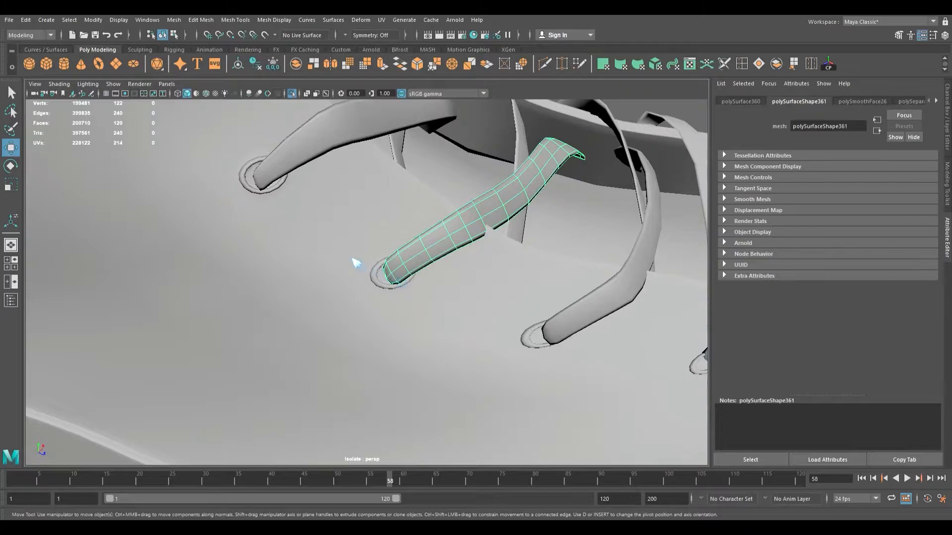
{"action": "key", "text": "F9"}
{"action": "left_click_drag", "start_coordinate": [375, 270], "coordinate": [390, 294]}
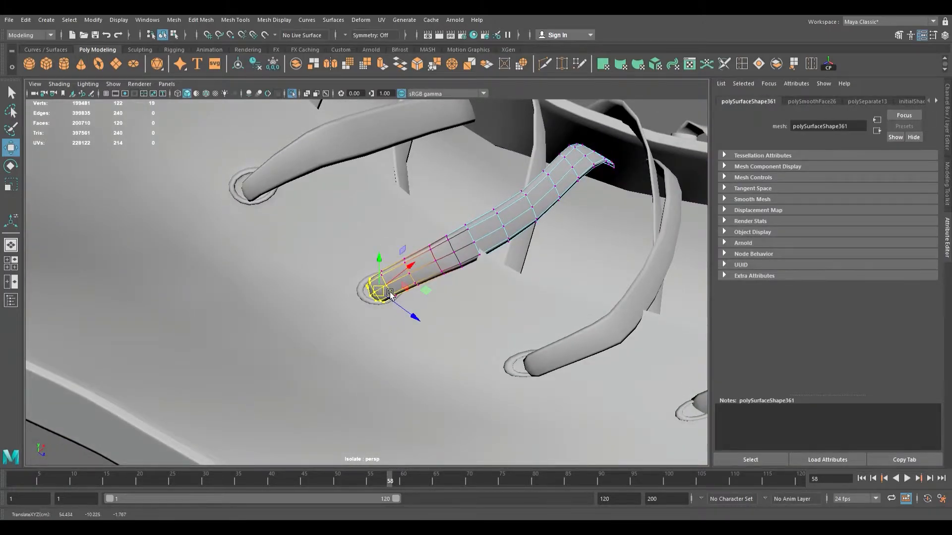
{"action": "key", "text": "r"}
{"action": "left_click_drag", "start_coordinate": [435, 302], "coordinate": [342, 245], "text": "alt"}
{"action": "key", "text": "w"}
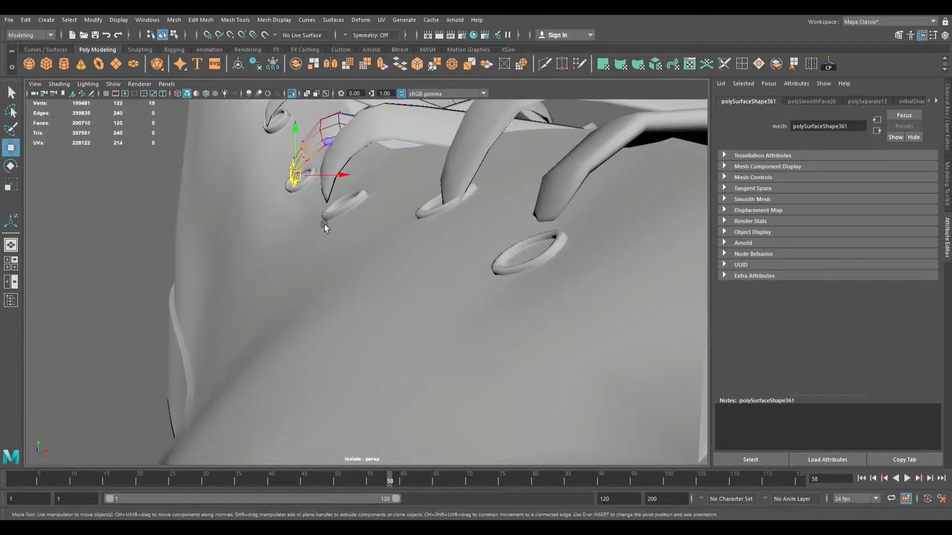
{"action": "left_click_drag", "start_coordinate": [300, 184], "coordinate": [472, 245], "text": "alt"}
Step: Adjust the position and scale of the end vertices of this side's third lace from the toe, undoing the last change
{"action": "middle_click_drag", "start_coordinate": [472, 245], "coordinate": [345, 248], "text": "alt"}
{"action": "left_click_drag", "start_coordinate": [344, 249], "coordinate": [393, 323], "text": "alt"}
{"action": "middle_click_drag", "start_coordinate": [394, 323], "coordinate": [347, 284], "text": "alt"}
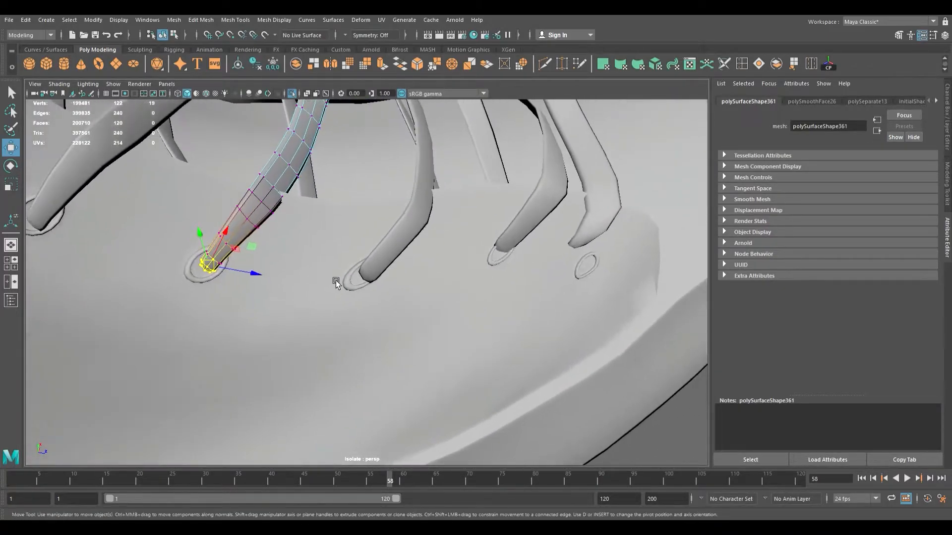
{"action": "right_click_drag", "start_coordinate": [346, 284], "coordinate": [362, 282], "text": "alt"}
{"action": "left_click", "coordinate": [377, 280]}
{"action": "key", "text": "F9"}
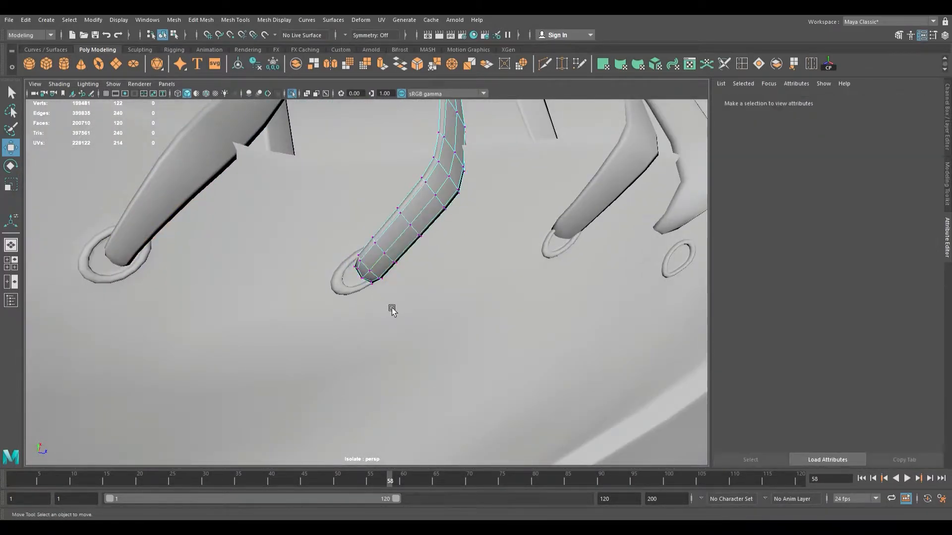
{"action": "left_click_drag", "start_coordinate": [361, 259], "coordinate": [405, 220]}
{"action": "key", "text": "e"}
{"action": "key", "text": "r"}
{"action": "key", "text": "w"}
{"action": "key", "text": "ctrl+z"}
Step: Reposition the third lace's end vertices so the narrowed tip enters its eyelet
{"action": "left_click_drag", "start_coordinate": [385, 184], "coordinate": [277, 224]}
{"action": "middle_click_drag", "start_coordinate": [300, 227], "coordinate": [347, 211]}
{"action": "left_click_drag", "start_coordinate": [347, 211], "coordinate": [381, 219], "text": "alt"}
{"action": "scroll", "coordinate": [416, 228], "scroll_direction": "down", "scroll_amount": 3}
Step: Select the end vertices of this side's second lace from the toe, scale them down and move them into the eyelet
{"action": "left_click_drag", "start_coordinate": [442, 234], "coordinate": [492, 264], "text": "alt"}
{"action": "middle_click_drag", "start_coordinate": [491, 264], "coordinate": [352, 246], "text": "alt"}
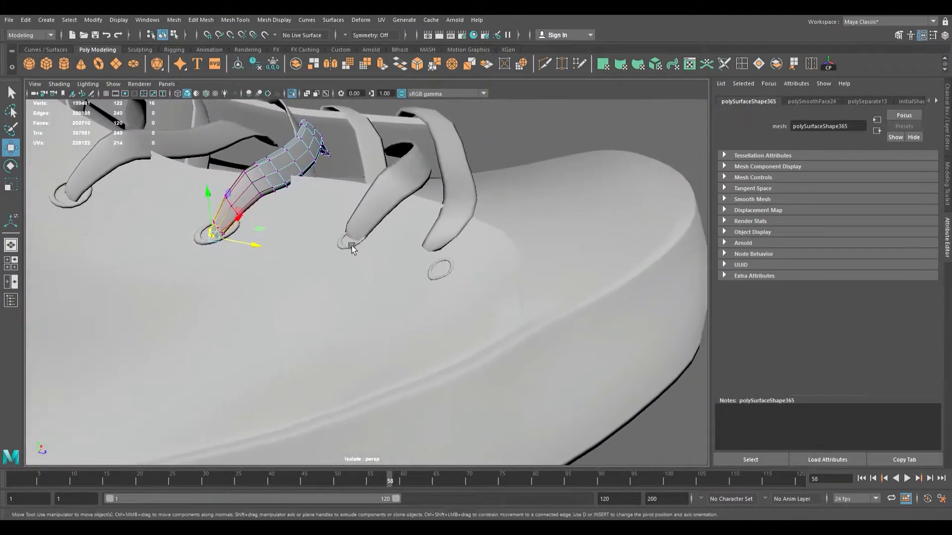
{"action": "scroll", "coordinate": [351, 246], "scroll_direction": "up", "scroll_amount": 5}
{"action": "left_click_drag", "start_coordinate": [351, 246], "coordinate": [369, 269], "text": "alt"}
{"action": "left_click", "coordinate": [359, 193]}
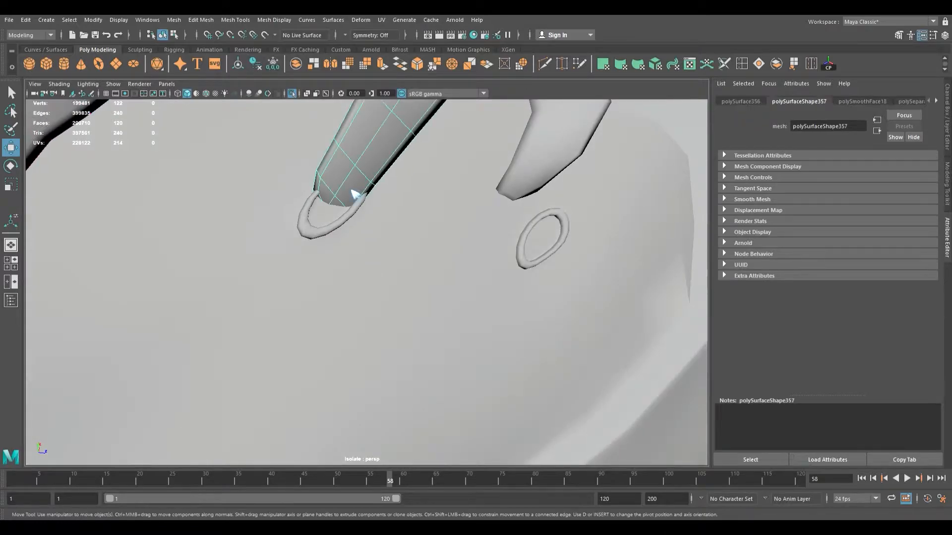
{"action": "left_click", "coordinate": [373, 253]}
{"action": "left_click_drag", "start_coordinate": [293, 179], "coordinate": [263, 222]}
{"action": "scroll", "coordinate": [278, 236], "scroll_direction": "up", "scroll_amount": 3}
{"action": "scroll", "coordinate": [347, 248], "scroll_direction": "up", "scroll_amount": 3}
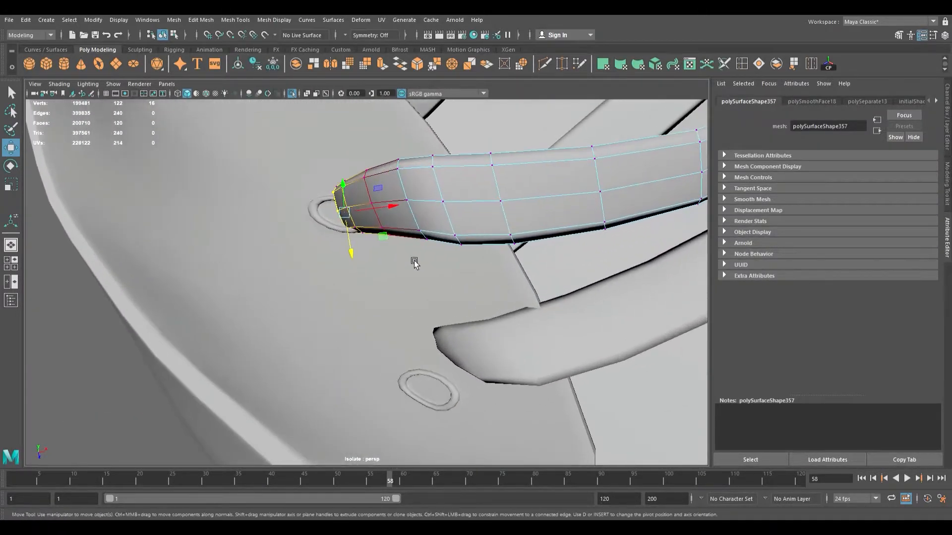
{"action": "key", "text": "r"}
{"action": "left_click_drag", "start_coordinate": [347, 213], "coordinate": [446, 165]}
{"action": "key", "text": "w"}
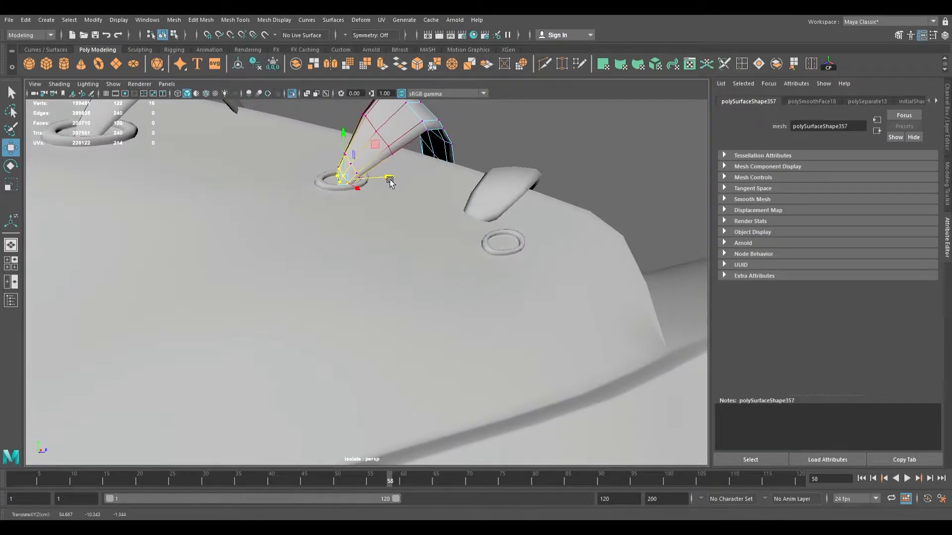
{"action": "left_click_drag", "start_coordinate": [351, 165], "coordinate": [377, 184]}
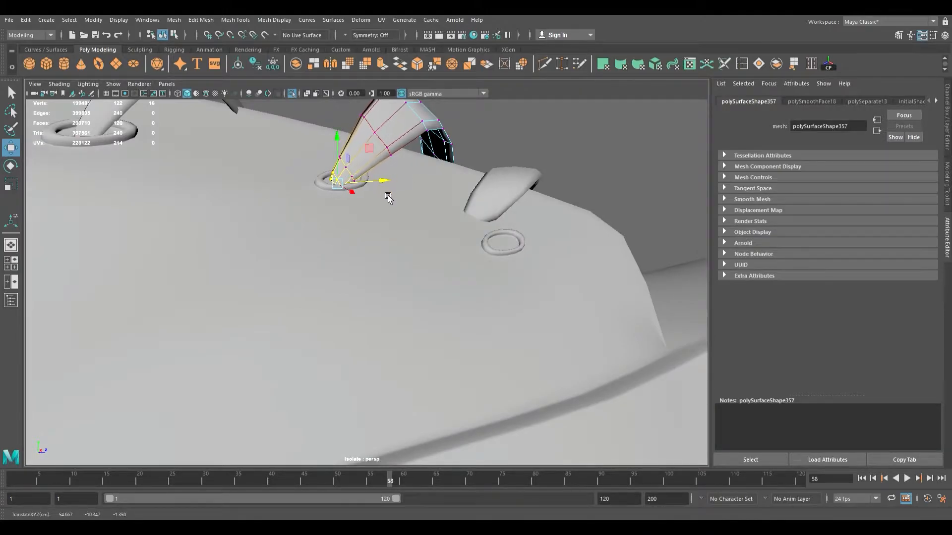
{"action": "scroll", "coordinate": [392, 201], "scroll_direction": "down", "scroll_amount": 2}
Step: Select the end vertices of this side's lace nearest the toe, scale them down and move them into the eyelet
{"action": "left_click_drag", "start_coordinate": [408, 212], "coordinate": [393, 268], "text": "alt"}
{"action": "left_click", "coordinate": [397, 220]}
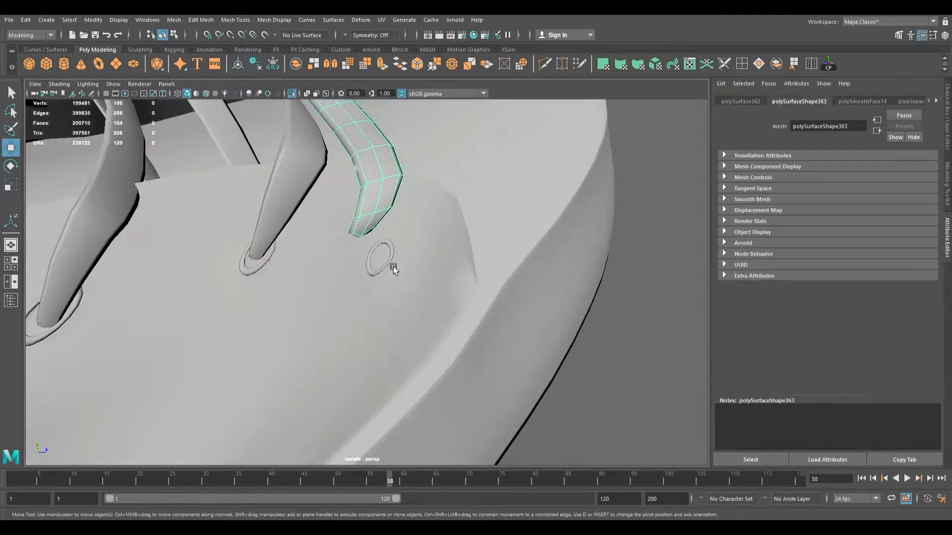
{"action": "right_click_drag", "start_coordinate": [372, 228], "coordinate": [333, 229]}
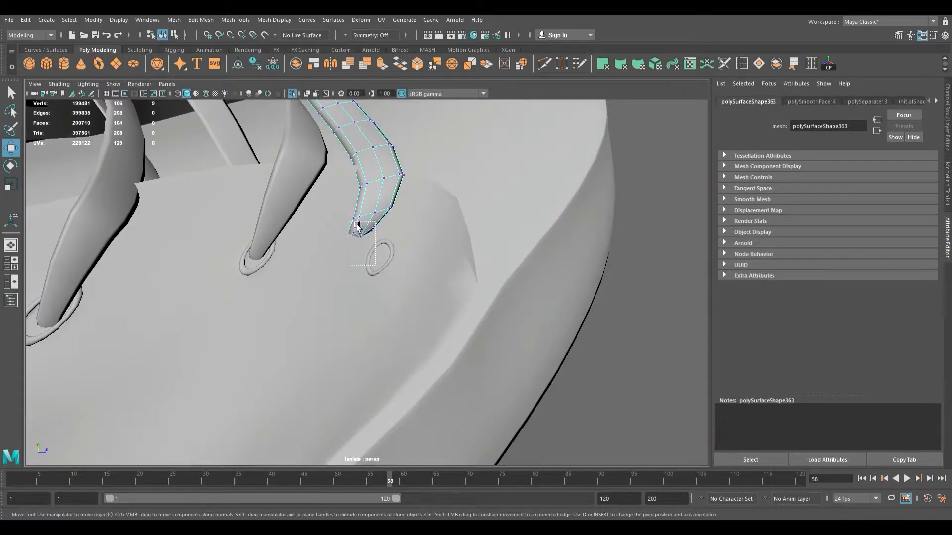
{"action": "left_click_drag", "start_coordinate": [372, 234], "coordinate": [266, 233], "text": "alt"}
{"action": "left_click_drag", "start_coordinate": [394, 251], "coordinate": [350, 276]}
{"action": "key", "text": "r"}
{"action": "key", "text": "w"}
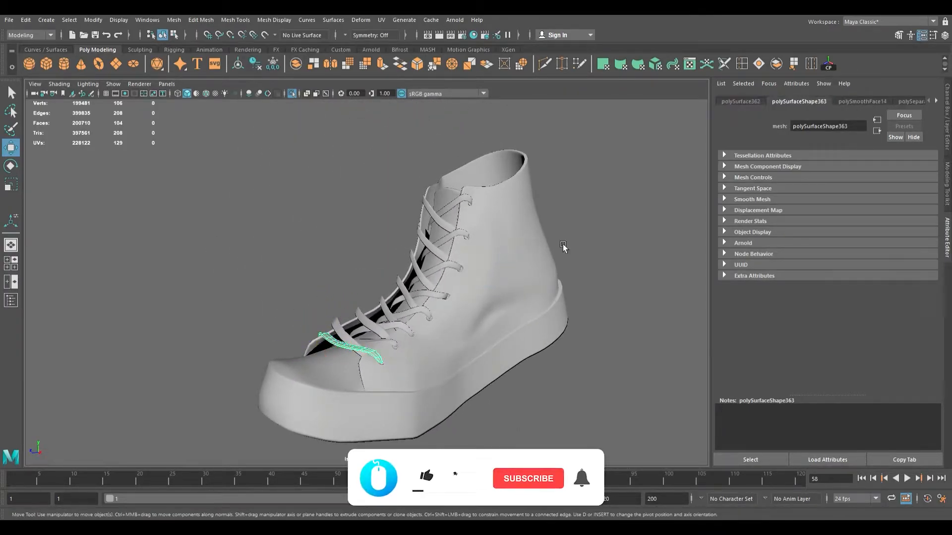
Step: Select all parts of the shoe, including laces and eyelets, and open the UV Editor
{"action": "left_click", "coordinate": [578, 260]}
{"action": "left_click_drag", "start_coordinate": [578, 259], "coordinate": [533, 319], "text": "alt"}
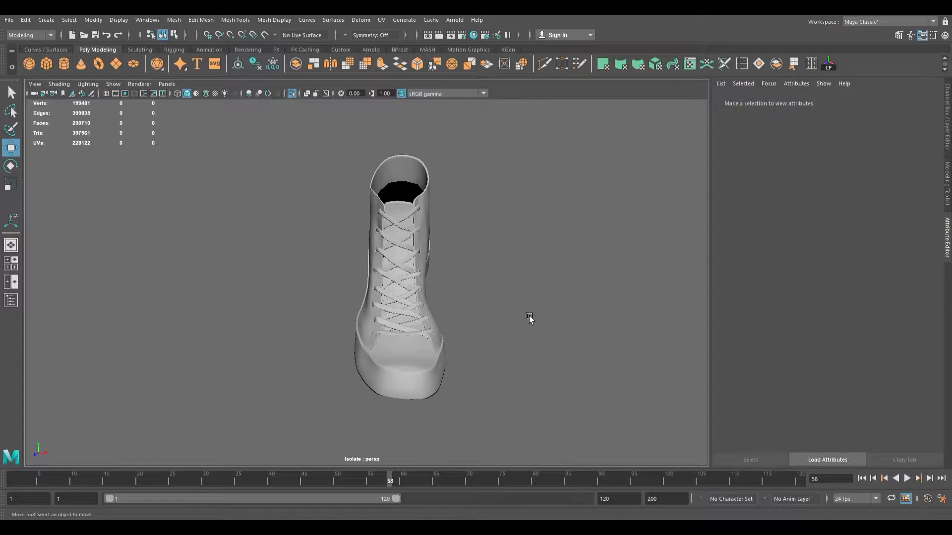
{"action": "left_click_drag", "start_coordinate": [470, 315], "coordinate": [404, 303], "text": "alt"}
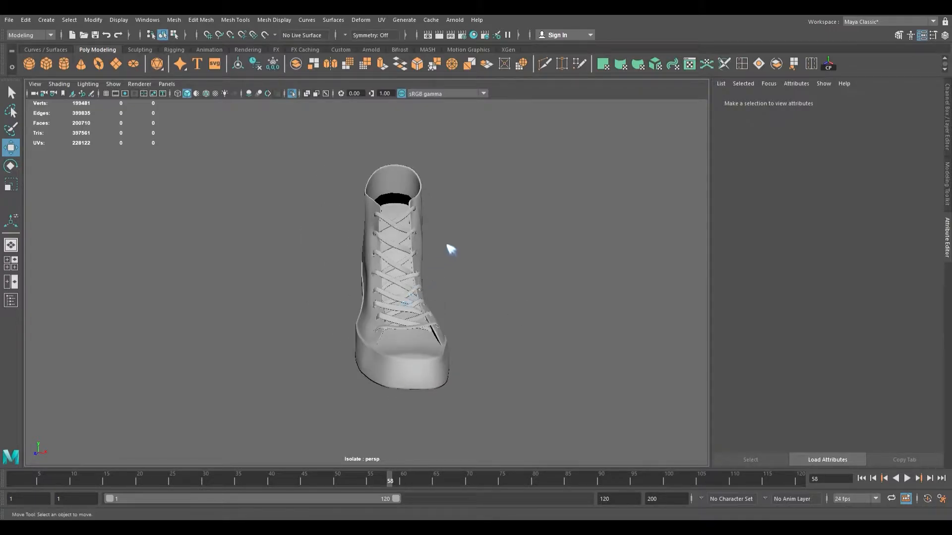
{"action": "left_click_drag", "start_coordinate": [374, 218], "coordinate": [349, 159]}
{"action": "left_click_drag", "start_coordinate": [385, 219], "coordinate": [385, 155], "text": "alt"}
{"action": "scroll", "coordinate": [477, 240], "scroll_direction": "up", "scroll_amount": 3}
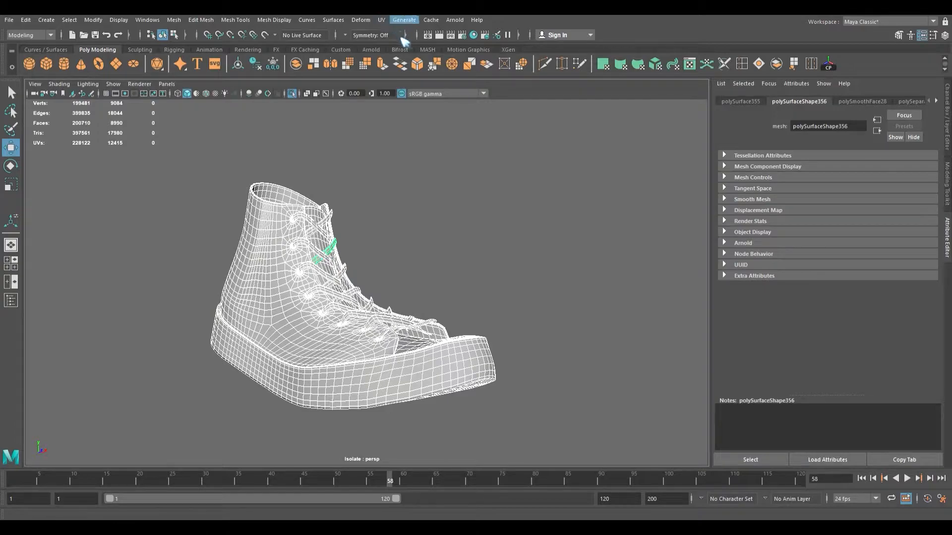
{"action": "left_click", "coordinate": [396, 38]}
{"action": "left_click", "coordinate": [510, 122]}
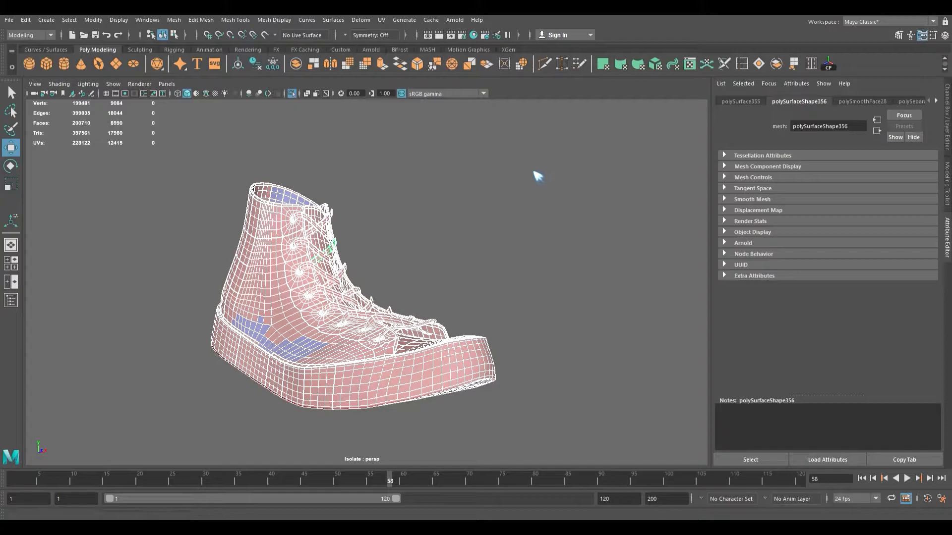
Step: Apply a planar UV projection to all faces of the shoe parts and return to object selection
{"action": "left_click_drag", "start_coordinate": [418, 253], "coordinate": [327, 230], "text": "alt"}
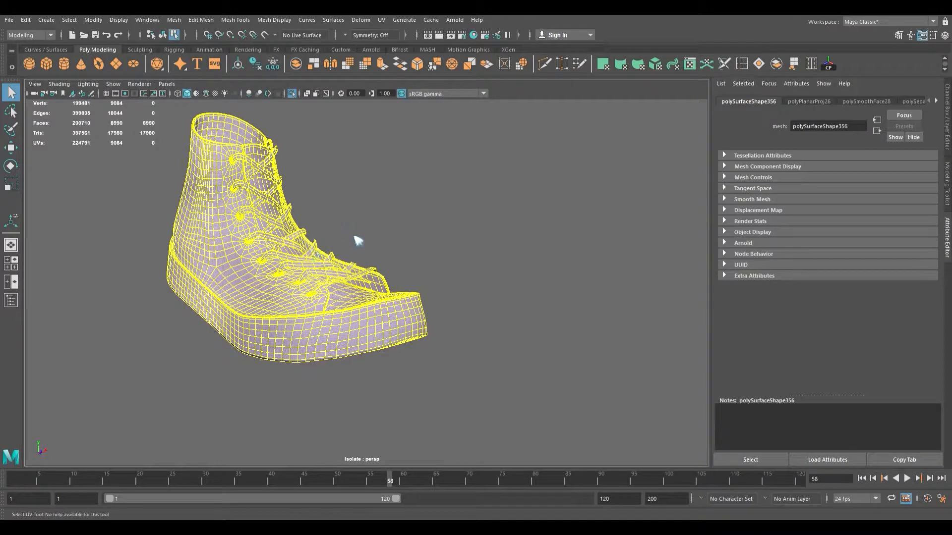
{"action": "key", "text": "F8"}
{"action": "scroll", "coordinate": [359, 238], "scroll_direction": "down", "scroll_amount": 8}
{"action": "scroll", "coordinate": [358, 290], "scroll_direction": "up", "scroll_amount": 4}
{"action": "left_click_drag", "start_coordinate": [285, 200], "coordinate": [285, 200]}
{"action": "scroll", "coordinate": [313, 203], "scroll_direction": "up", "scroll_amount": 4}
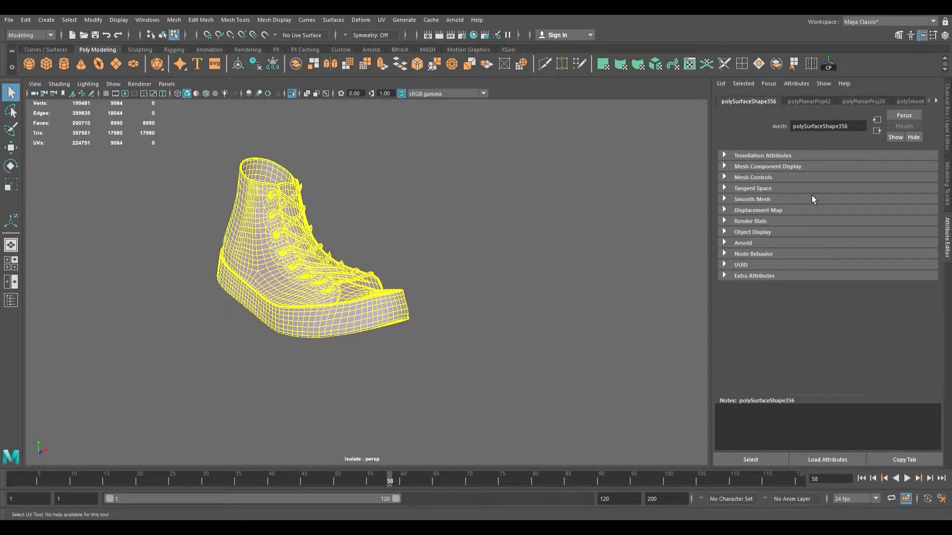
{"action": "left_click_drag", "start_coordinate": [758, 226], "coordinate": [723, 256]}
{"action": "left_click_drag", "start_coordinate": [370, 179], "coordinate": [307, 185], "text": "alt"}
{"action": "right_click_drag", "start_coordinate": [307, 185], "coordinate": [349, 213], "text": "alt"}
{"action": "key", "text": "F8"}
{"action": "left_click", "coordinate": [355, 187]}
{"action": "left_click_drag", "start_coordinate": [349, 213], "coordinate": [417, 238], "text": "alt"}
{"action": "left_click_drag", "start_coordinate": [256, 145], "coordinate": [254, 143]}
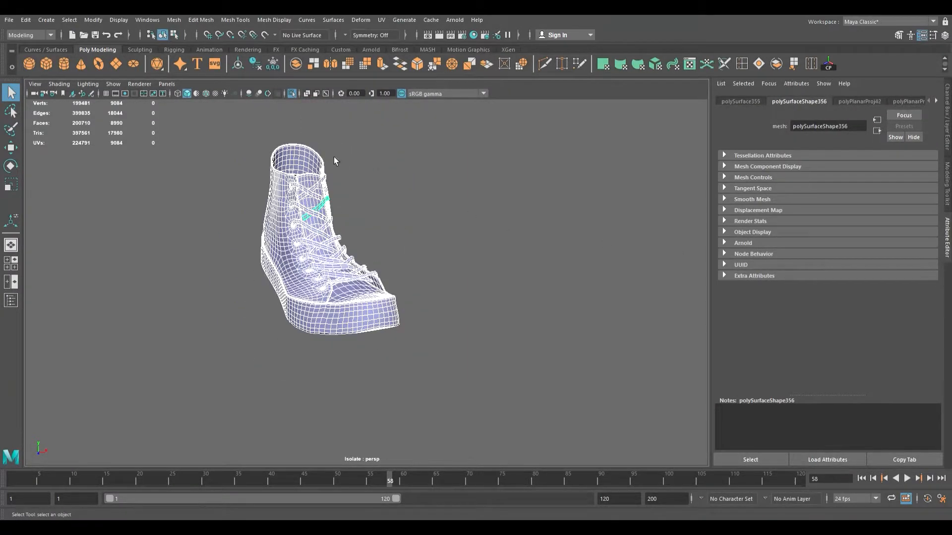
Step: Combine all the selected shoe parts into a single mesh
{"action": "left_click", "coordinate": [11, 151]}
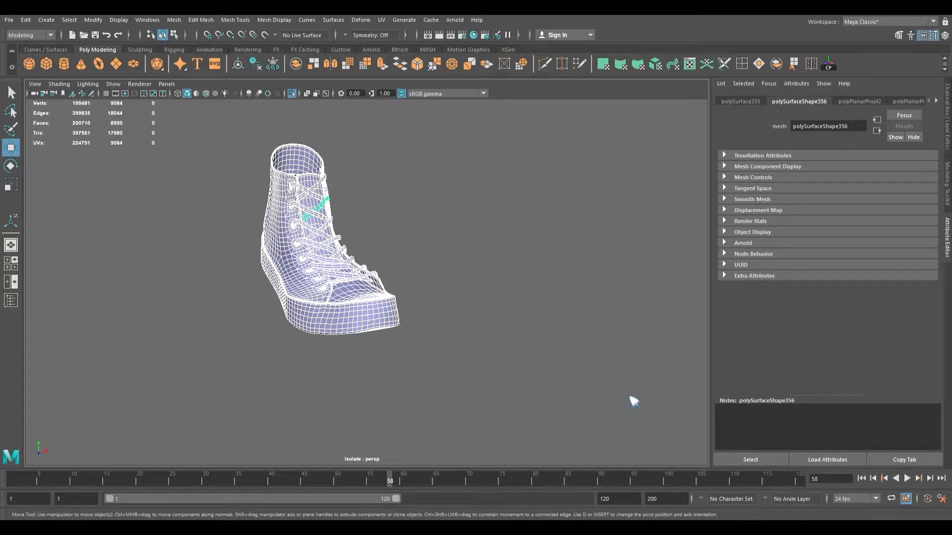
{"action": "key", "text": "b"}
{"action": "left_click_drag", "start_coordinate": [391, 251], "coordinate": [379, 316], "text": "alt"}
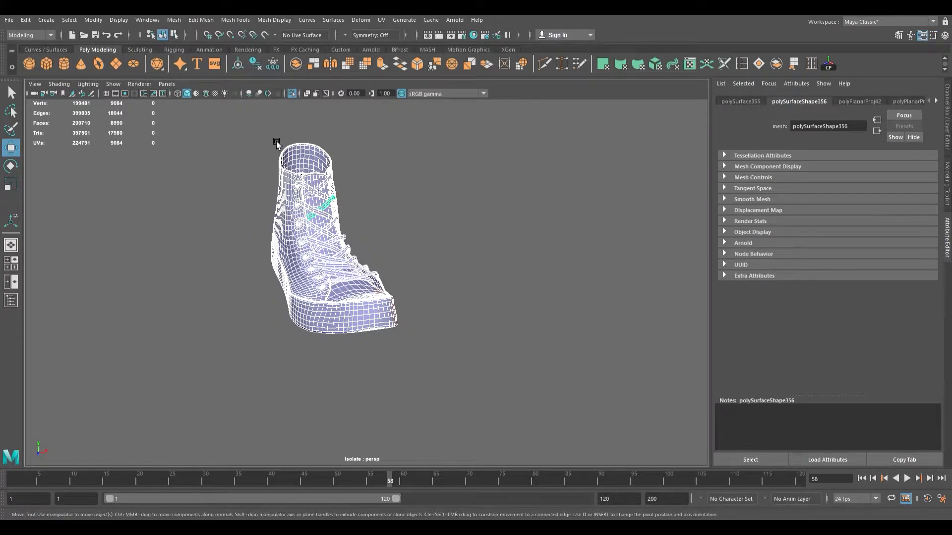
{"action": "left_click", "coordinate": [306, 68]}
{"action": "left_click_drag", "start_coordinate": [367, 149], "coordinate": [397, 182], "text": "alt"}
{"action": "scroll", "coordinate": [397, 183], "scroll_direction": "down", "scroll_amount": 10}
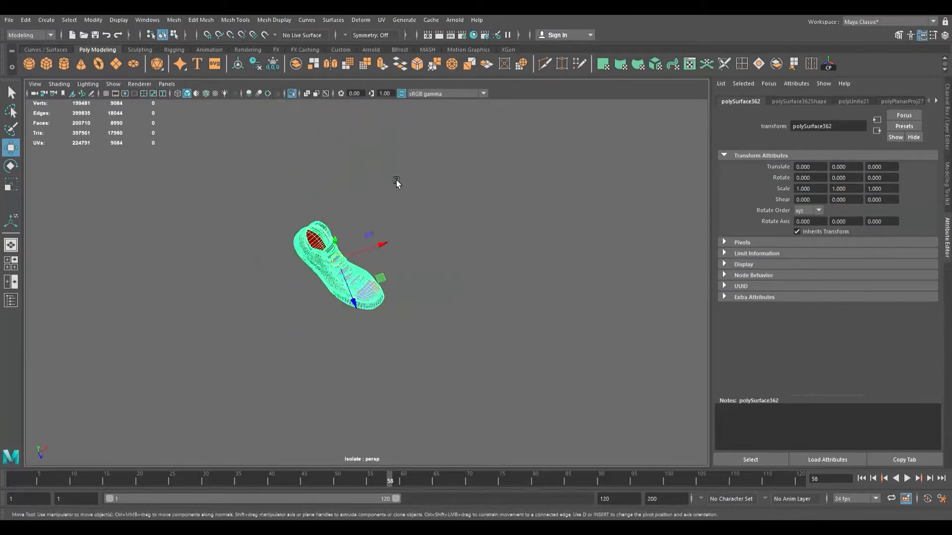
{"action": "scroll", "coordinate": [398, 179], "scroll_direction": "up", "scroll_amount": 8}
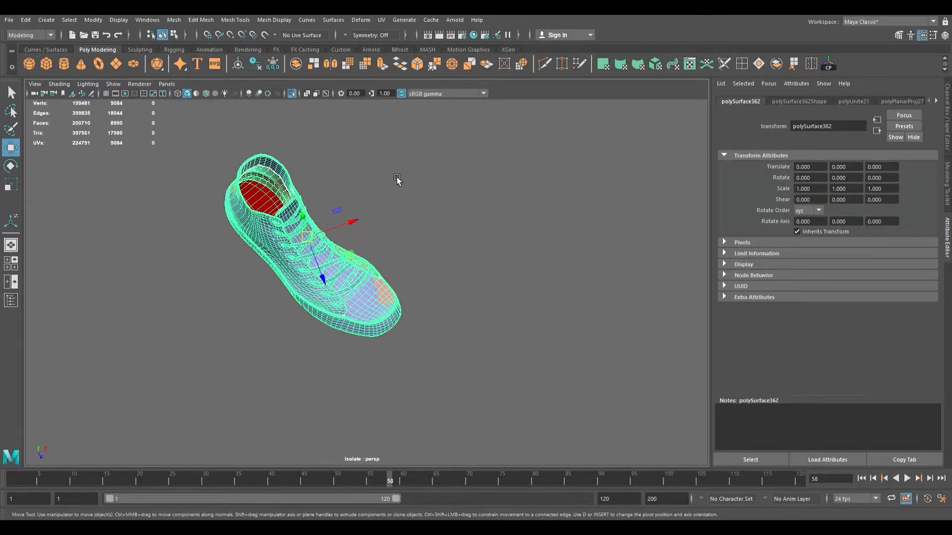
Step: Apply a planar UV projection to the combined shoe mesh
{"action": "right_click_drag", "start_coordinate": [505, 122], "coordinate": [514, 178], "text": "shift"}
{"action": "left_click_drag", "start_coordinate": [352, 199], "coordinate": [365, 159], "text": "alt"}
{"action": "scroll", "coordinate": [335, 195], "scroll_direction": "up", "scroll_amount": 10}
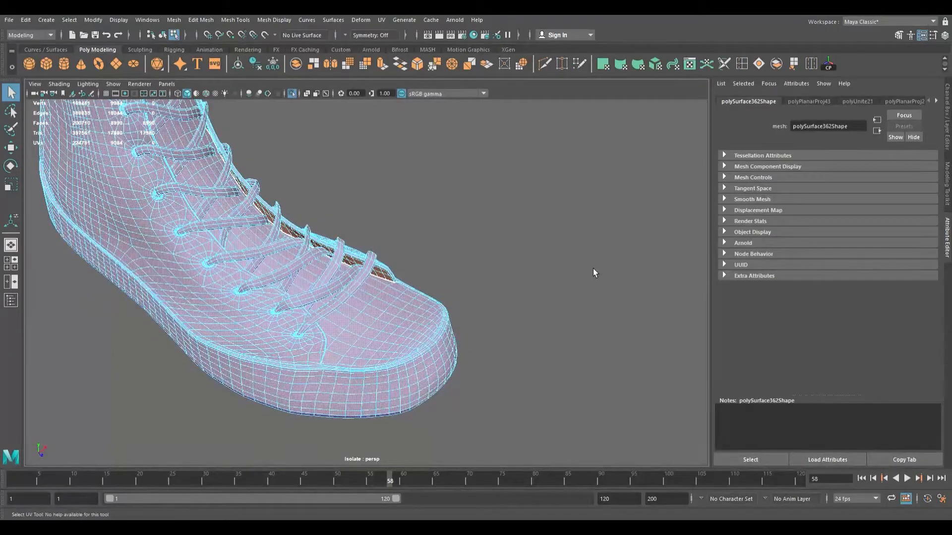
Step: Examine the mesh topology along the inner side of the shoe's collar, close to the rim
{"action": "left_click_drag", "start_coordinate": [248, 262], "coordinate": [342, 254], "text": "alt"}
{"action": "mouse_move", "coordinate": [343, 254]}
{"action": "right_mouse_down", "text": "alt"}
{"action": "mouse_move", "coordinate": [378, 257]}
{"action": "mouse_move", "coordinate": [339, 262]}
{"action": "right_mouse_up", "text": "alt"}
{"action": "left_click_drag", "start_coordinate": [339, 262], "coordinate": [309, 404], "text": "alt"}
{"action": "middle_click_drag", "start_coordinate": [310, 404], "coordinate": [303, 422], "text": "alt"}
{"action": "scroll", "coordinate": [297, 289], "scroll_direction": "up", "scroll_amount": 5}
{"action": "middle_click_drag", "start_coordinate": [268, 285], "coordinate": [354, 267], "text": "alt"}
{"action": "left_click_drag", "start_coordinate": [342, 269], "coordinate": [258, 262], "text": "alt"}
{"action": "middle_click_drag", "start_coordinate": [258, 263], "coordinate": [298, 311], "text": "alt"}
{"action": "right_click_drag", "start_coordinate": [297, 310], "coordinate": [389, 285], "text": "alt"}
{"action": "left_click_drag", "start_coordinate": [390, 286], "coordinate": [397, 279], "text": "alt"}
{"action": "middle_click_drag", "start_coordinate": [397, 279], "coordinate": [384, 292], "text": "alt"}
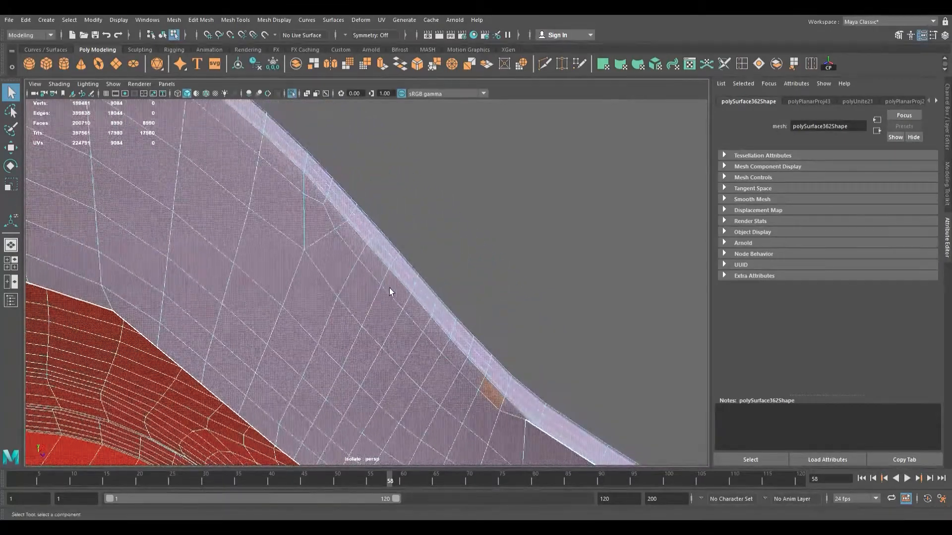
{"action": "left_click_drag", "start_coordinate": [389, 289], "coordinate": [395, 292], "text": "alt"}
{"action": "mouse_move", "coordinate": [379, 230]}
{"action": "right_mouse_down", "text": "alt"}
{"action": "mouse_move", "coordinate": [324, 223]}
{"action": "mouse_move", "coordinate": [372, 247]}
{"action": "right_mouse_up", "text": "alt"}
{"action": "left_click_drag", "start_coordinate": [372, 246], "coordinate": [380, 246], "text": "alt"}
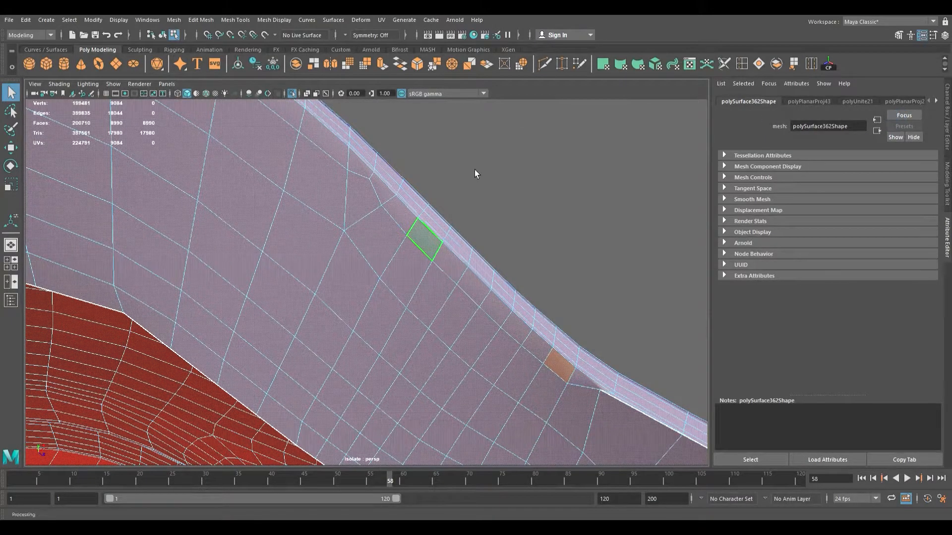
Step: Cut a new edge with Multi-Cut between the irregular vertex inside the collar and the vertex just below the rim
{"action": "right_click_drag", "start_coordinate": [360, 223], "coordinate": [340, 224]}
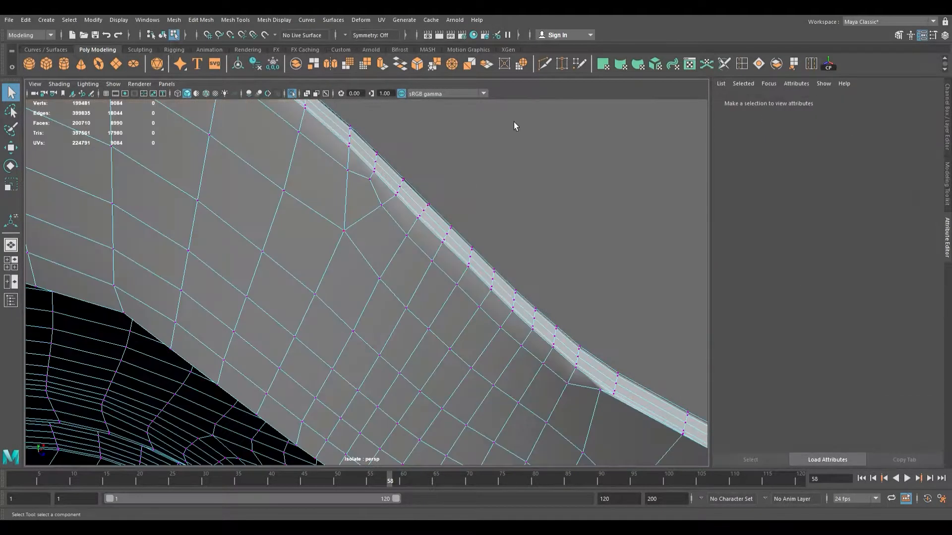
{"action": "left_click", "coordinate": [543, 71]}
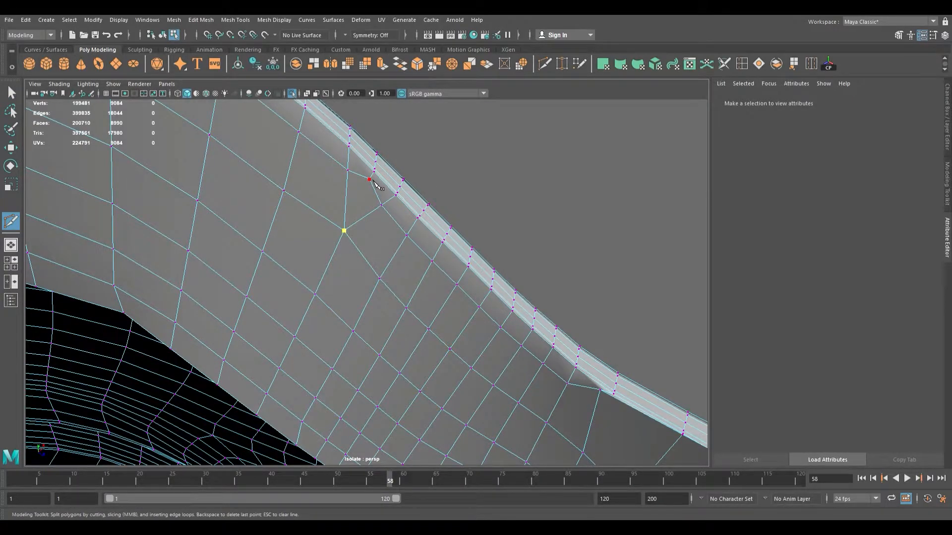
{"action": "left_click", "coordinate": [375, 187]}
{"action": "right_click", "coordinate": [385, 219]}
{"action": "middle_click_drag", "start_coordinate": [405, 235], "coordinate": [425, 225], "text": "alt"}
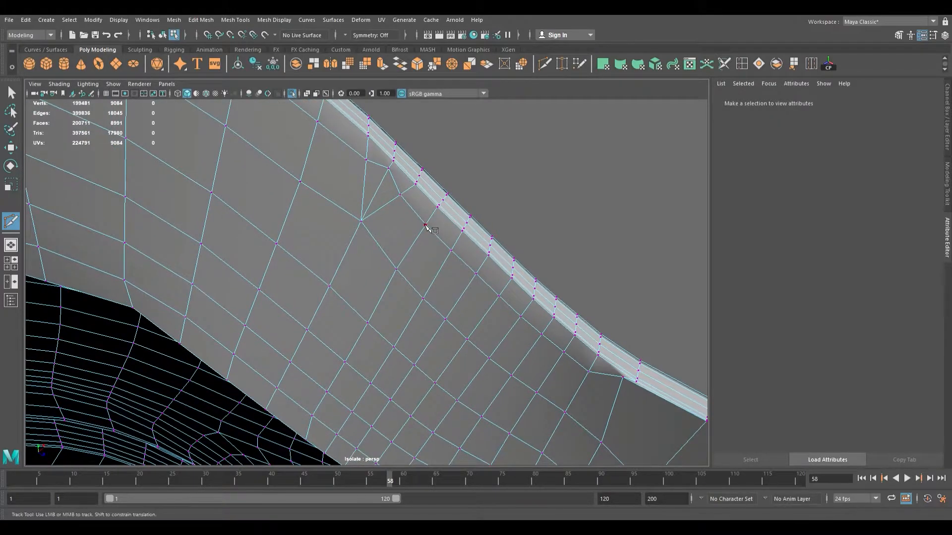
Step: Continue the Multi-Cut with a run of edges from the irregular area down the collar's inner lining
{"action": "left_click", "coordinate": [402, 197]}
{"action": "left_click", "coordinate": [276, 417]}
{"action": "left_click", "coordinate": [366, 160]}
{"action": "left_click", "coordinate": [254, 400]}
{"action": "key", "text": "Return"}
{"action": "left_click", "coordinate": [11, 93]}
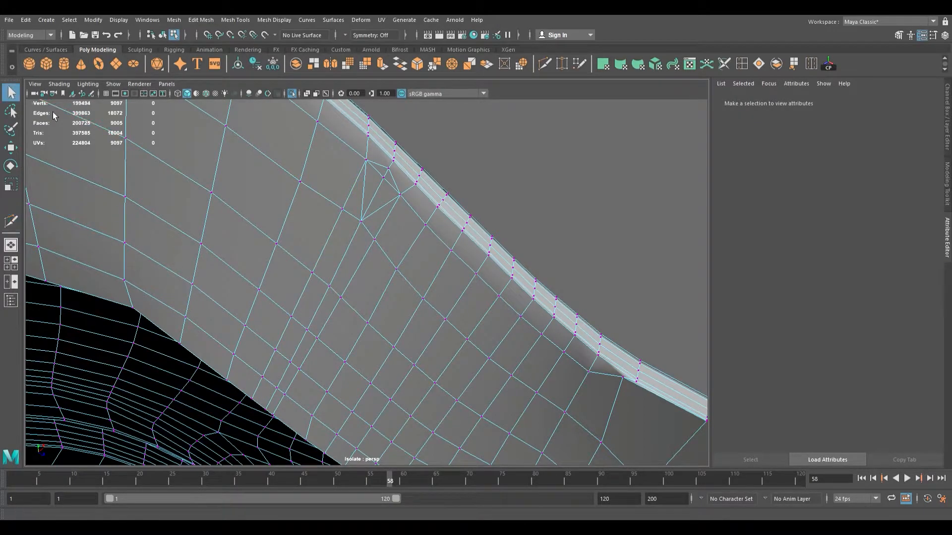
Step: Select the four stray edges around the irregular vertex below the collar rim and delete them
{"action": "left_click", "coordinate": [385, 172]}
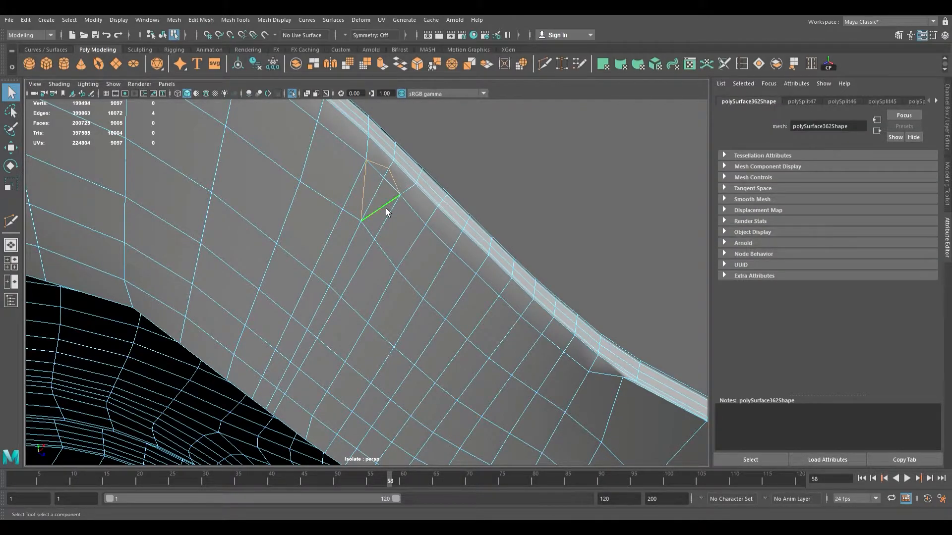
{"action": "mouse_move", "coordinate": [386, 209]}
{"action": "right_mouse_down", "text": "alt"}
{"action": "mouse_move", "coordinate": [358, 217]}
{"action": "mouse_move", "coordinate": [387, 214]}
{"action": "right_mouse_up", "text": "alt"}
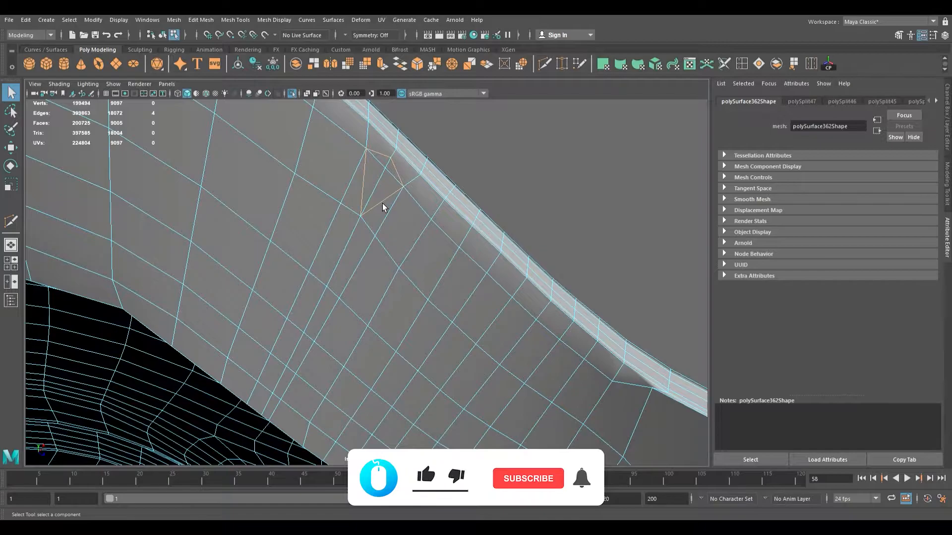
{"action": "key", "text": "ctrl+Delete"}
{"action": "key", "text": "w"}
Step: Adjust the positions of the vertices just below the collar rim to even out the new quads
{"action": "left_click_drag", "start_coordinate": [444, 206], "coordinate": [446, 207], "text": "alt"}
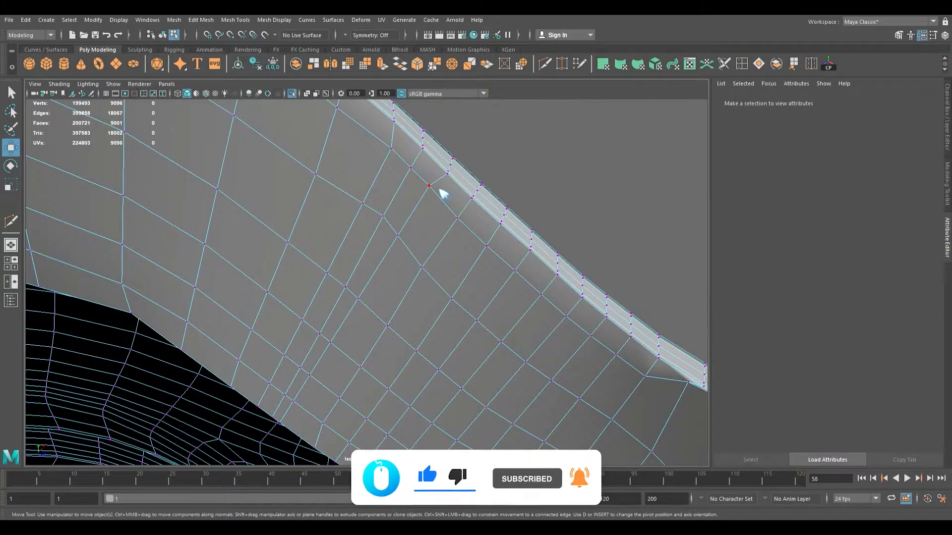
{"action": "left_click", "coordinate": [432, 190]}
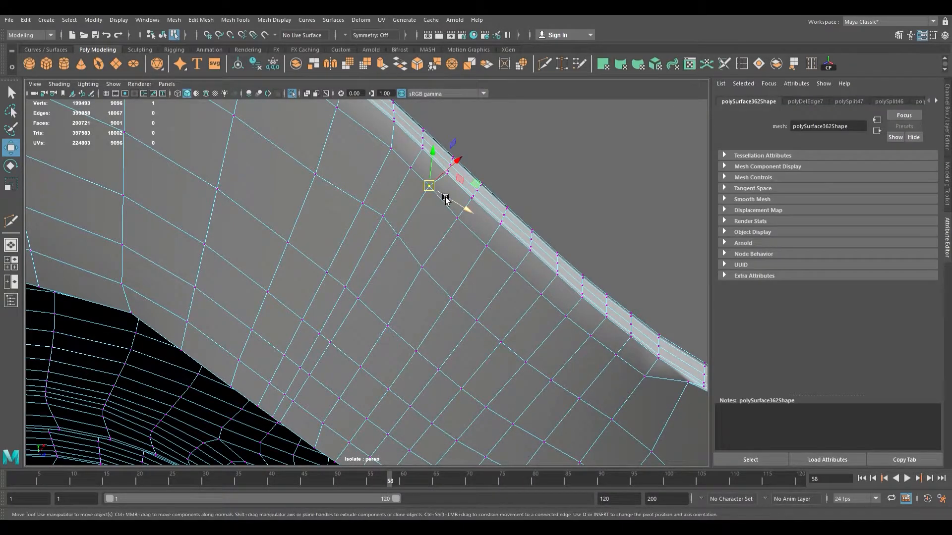
{"action": "left_click_drag", "start_coordinate": [434, 189], "coordinate": [386, 174], "text": "alt"}
{"action": "left_click", "coordinate": [263, 197]}
{"action": "left_click_drag", "start_coordinate": [265, 197], "coordinate": [261, 193]}
Step: Inspect the edited inside of the collar from several angles and switch back to object mode
{"action": "left_click_drag", "start_coordinate": [299, 229], "coordinate": [306, 225], "text": "alt"}
{"action": "scroll", "coordinate": [305, 225], "scroll_direction": "down", "scroll_amount": 4}
{"action": "left_click_drag", "start_coordinate": [379, 223], "coordinate": [491, 309], "text": "alt"}
{"action": "middle_click_drag", "start_coordinate": [521, 311], "coordinate": [468, 337], "text": "alt"}
{"action": "right_click_drag", "start_coordinate": [468, 338], "coordinate": [439, 348], "text": "alt"}
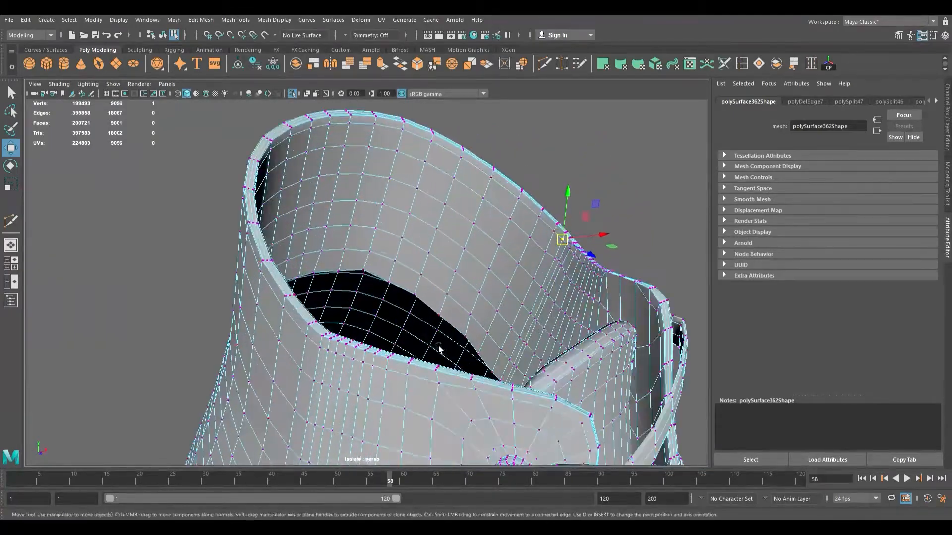
{"action": "left_click_drag", "start_coordinate": [500, 336], "coordinate": [521, 300], "text": "alt"}
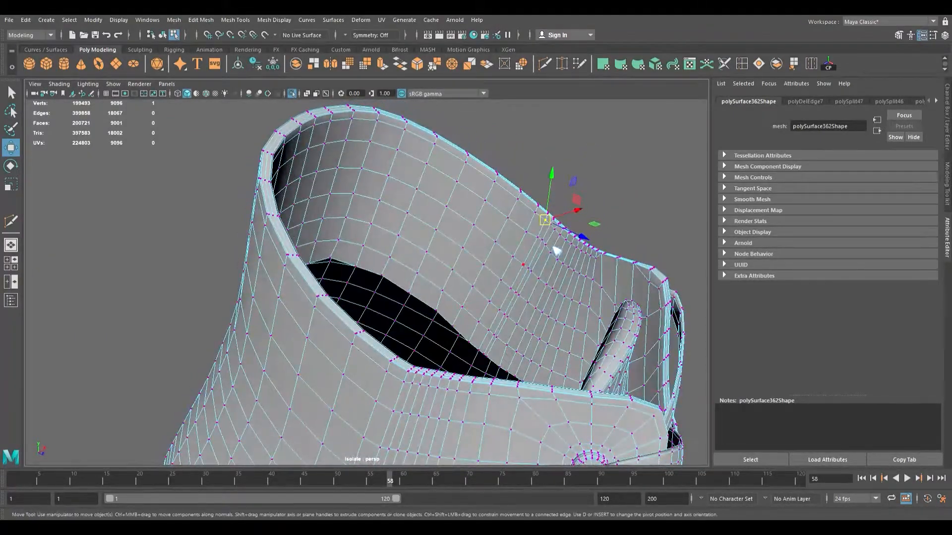
{"action": "key", "text": "F8"}
{"action": "left_click_drag", "start_coordinate": [570, 246], "coordinate": [520, 247], "text": "alt"}
{"action": "middle_click_drag", "start_coordinate": [521, 246], "coordinate": [425, 219], "text": "alt"}
{"action": "scroll", "coordinate": [427, 221], "scroll_direction": "down", "scroll_amount": 10}
Step: Examine the combined shoe mesh around the toe, laces, eyelets and tongue
{"action": "left_click_drag", "start_coordinate": [435, 255], "coordinate": [450, 205], "text": "alt"}
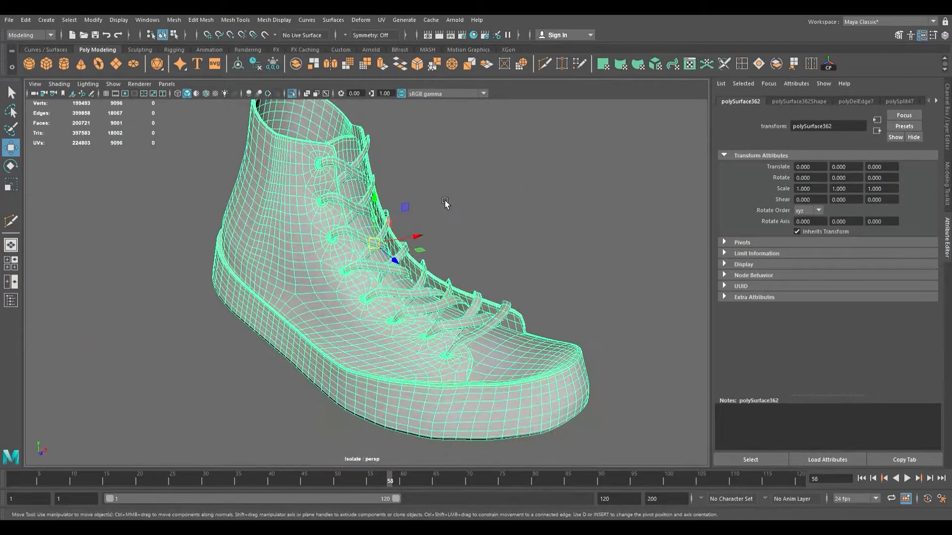
{"action": "scroll", "coordinate": [536, 283], "scroll_direction": "up", "scroll_amount": 10}
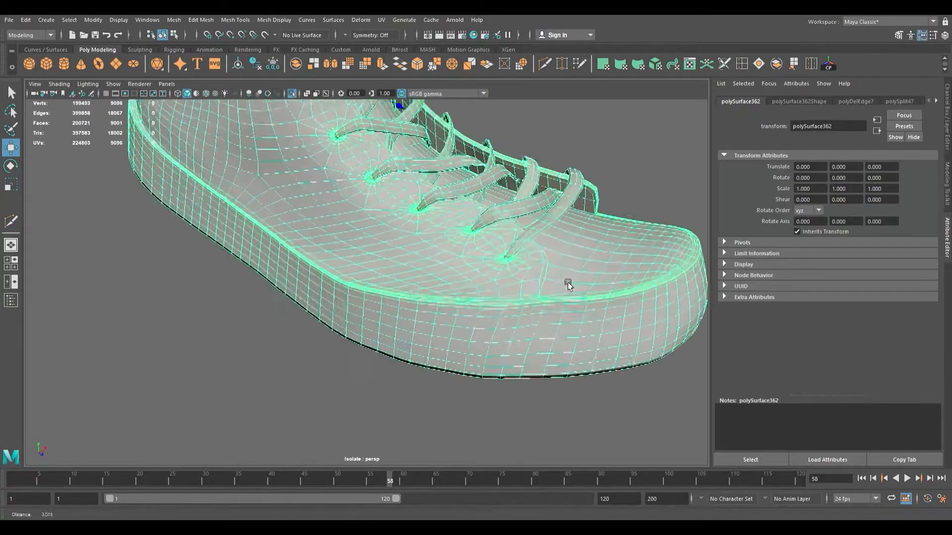
{"action": "scroll", "coordinate": [536, 283], "scroll_direction": "up", "scroll_amount": 5}
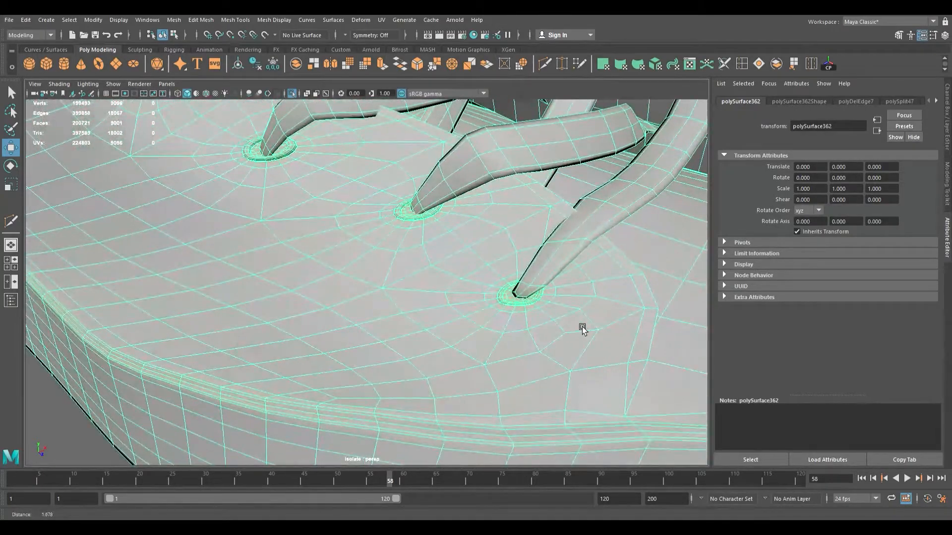
{"action": "scroll", "coordinate": [524, 318], "scroll_direction": "down", "scroll_amount": 8}
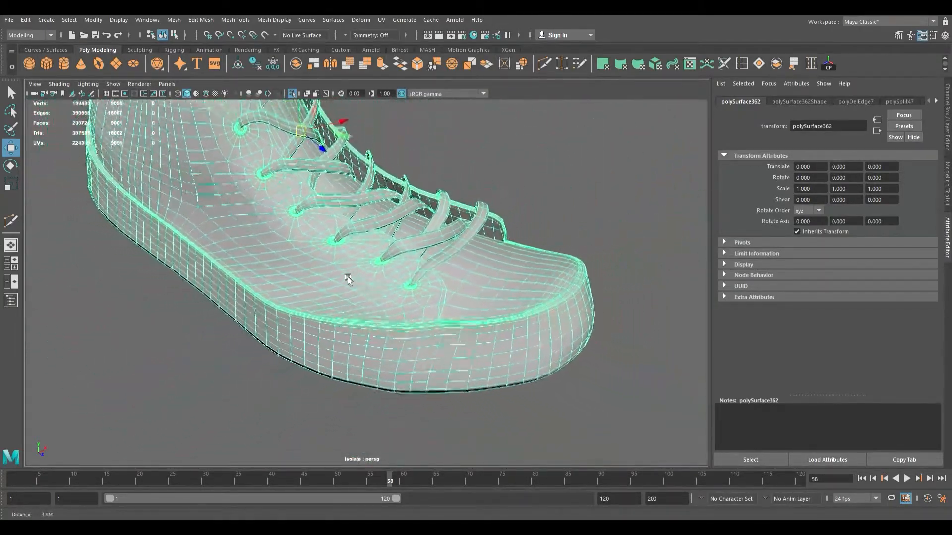
{"action": "middle_click_drag", "start_coordinate": [420, 251], "coordinate": [400, 285], "text": "alt"}
{"action": "left_click_drag", "start_coordinate": [415, 276], "coordinate": [395, 272], "text": "alt"}
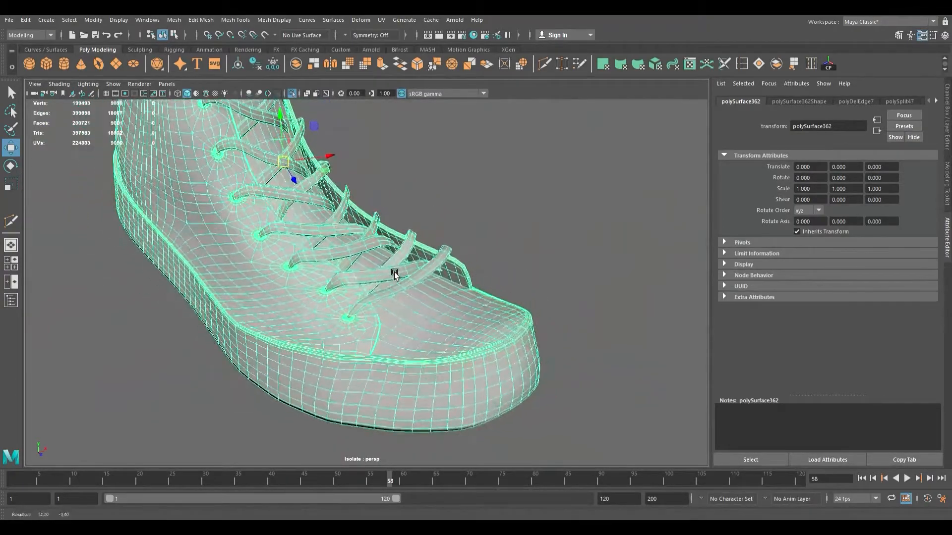
{"action": "right_click_drag", "start_coordinate": [395, 272], "coordinate": [297, 274], "text": "alt"}
{"action": "left_click_drag", "start_coordinate": [296, 275], "coordinate": [439, 275], "text": "alt"}
{"action": "left_click_drag", "start_coordinate": [509, 133], "coordinate": [436, 214], "text": "alt"}
{"action": "mouse_move", "coordinate": [284, 124]}
{"action": "left_mouse_down", "text": "alt"}
{"action": "mouse_move", "coordinate": [262, 130]}
{"action": "mouse_move", "coordinate": [286, 129]}
{"action": "left_mouse_up", "text": "alt"}
{"action": "middle_click_drag", "start_coordinate": [287, 130], "coordinate": [392, 181], "text": "alt"}
{"action": "right_click_drag", "start_coordinate": [392, 181], "coordinate": [538, 263], "text": "alt"}
{"action": "left_click_drag", "start_coordinate": [538, 263], "coordinate": [423, 214], "text": "alt"}
{"action": "left_click_drag", "start_coordinate": [422, 145], "coordinate": [408, 136], "text": "alt"}
{"action": "middle_click_drag", "start_coordinate": [408, 136], "coordinate": [429, 292], "text": "alt"}
{"action": "scroll", "coordinate": [429, 290], "scroll_direction": "up", "scroll_amount": 5}
{"action": "scroll", "coordinate": [432, 268], "scroll_direction": "down", "scroll_amount": 3}
{"action": "scroll", "coordinate": [439, 245], "scroll_direction": "up", "scroll_amount": 3}
{"action": "left_click_drag", "start_coordinate": [432, 250], "coordinate": [440, 253], "text": "alt"}
{"action": "scroll", "coordinate": [440, 254], "scroll_direction": "down", "scroll_amount": 8}
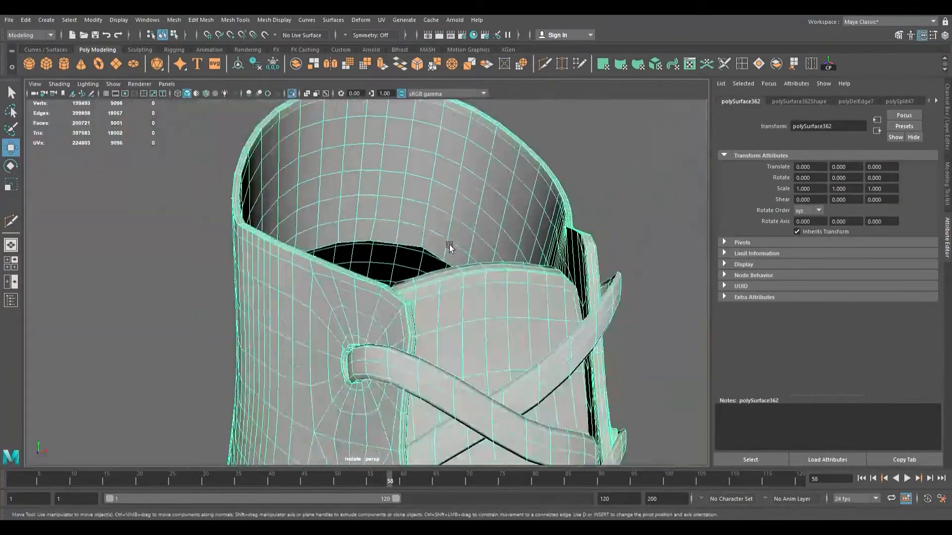
Step: Frame the whole combined shoe and open the UV Editor for it
{"action": "key", "text": "f"}
{"action": "left_click_drag", "start_coordinate": [464, 248], "coordinate": [442, 225], "text": "alt"}
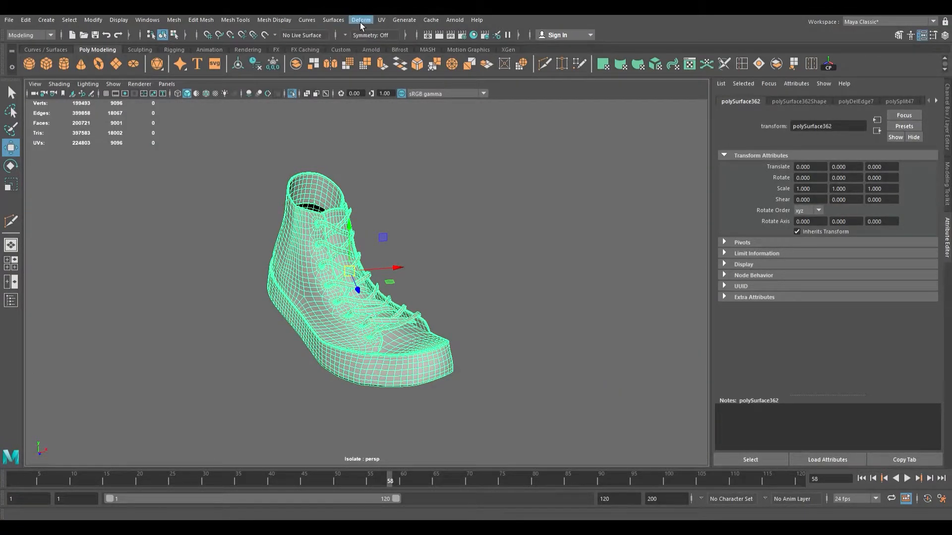
{"action": "left_click", "coordinate": [394, 38]}
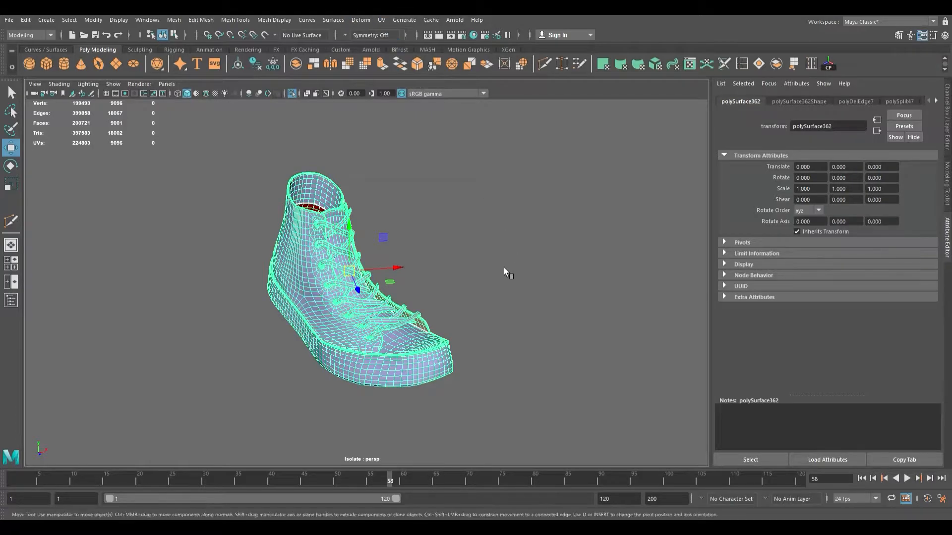
Step: Select all faces of the combined shoe and give them a new planar UV projection
{"action": "left_click_drag", "start_coordinate": [375, 281], "coordinate": [406, 250], "text": "alt"}
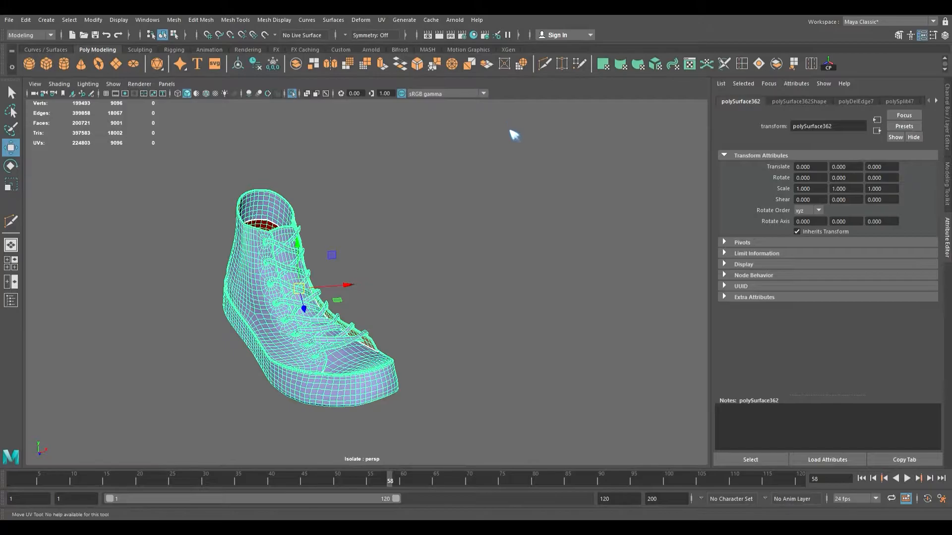
{"action": "key", "text": "q"}
{"action": "key", "text": "ctrl+F11"}
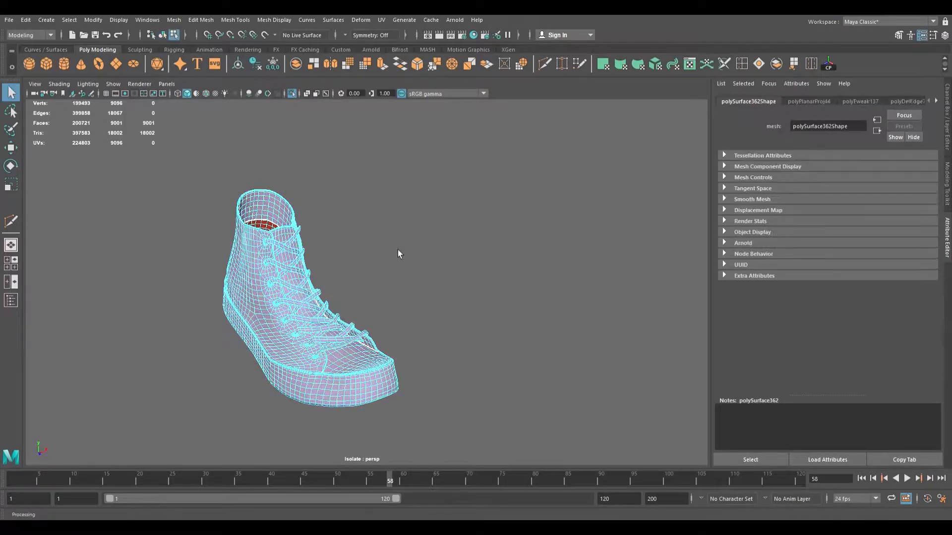
Step: Select the edge loops along the sole's bottom rim and its upper ledge and cut the UVs there
{"action": "scroll", "coordinate": [305, 222], "scroll_direction": "up", "scroll_amount": 10}
{"action": "left_click_drag", "start_coordinate": [304, 223], "coordinate": [275, 291], "text": "alt"}
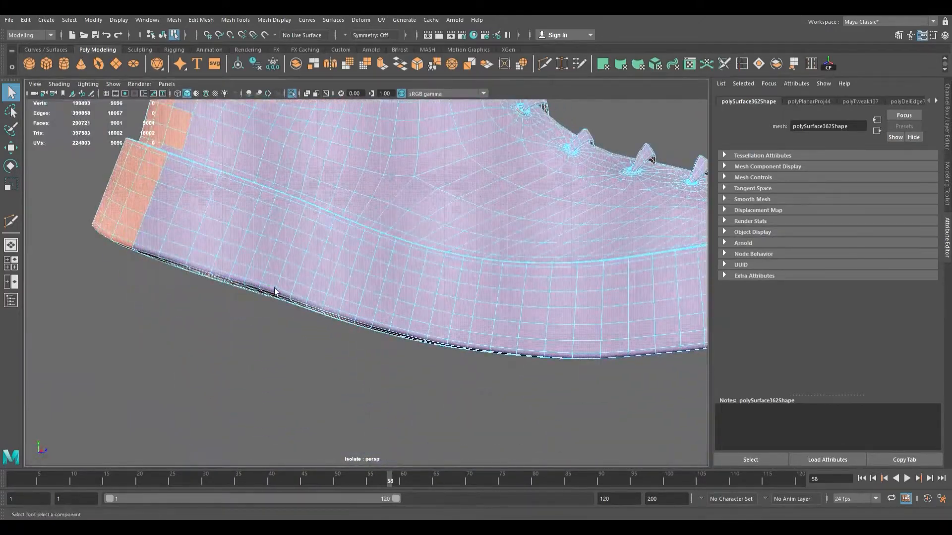
{"action": "right_click_drag", "start_coordinate": [269, 227], "coordinate": [269, 223]}
{"action": "double_click", "coordinate": [289, 298]}
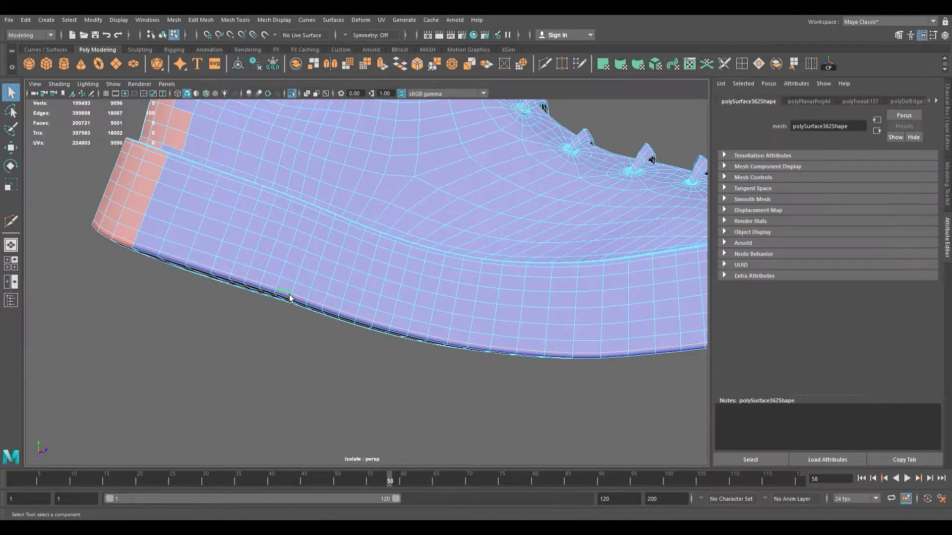
{"action": "left_click_drag", "start_coordinate": [287, 281], "coordinate": [357, 289], "text": "alt"}
{"action": "middle_click_drag", "start_coordinate": [324, 260], "coordinate": [364, 177], "text": "alt"}
{"action": "scroll", "coordinate": [338, 263], "scroll_direction": "up", "scroll_amount": 6}
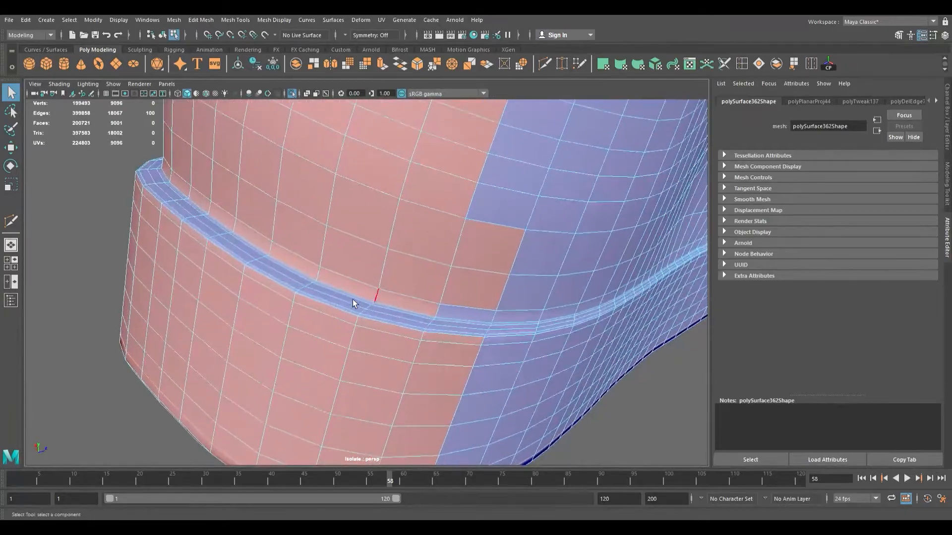
{"action": "double_click", "coordinate": [303, 275], "text": "shift"}
{"action": "key", "text": "shift+x"}
{"action": "key", "text": "w"}
Step: Select the outer and inner edge loops of the first eyelet ring near the toe
{"action": "right_click_drag", "start_coordinate": [627, 313], "coordinate": [263, 238], "text": "alt"}
{"action": "mouse_move", "coordinate": [289, 240]}
{"action": "left_mouse_down", "text": "alt"}
{"action": "mouse_move", "coordinate": [207, 260]}
{"action": "mouse_move", "coordinate": [275, 252]}
{"action": "mouse_move", "coordinate": [283, 237]}
{"action": "mouse_move", "coordinate": [399, 257]}
{"action": "mouse_move", "coordinate": [330, 238]}
{"action": "mouse_move", "coordinate": [286, 253]}
{"action": "left_mouse_up", "text": "alt"}
{"action": "right_click_drag", "start_coordinate": [287, 252], "coordinate": [392, 296], "text": "alt"}
{"action": "middle_click_drag", "start_coordinate": [392, 295], "coordinate": [415, 274], "text": "alt"}
{"action": "scroll", "coordinate": [359, 305], "scroll_direction": "up", "scroll_amount": 6}
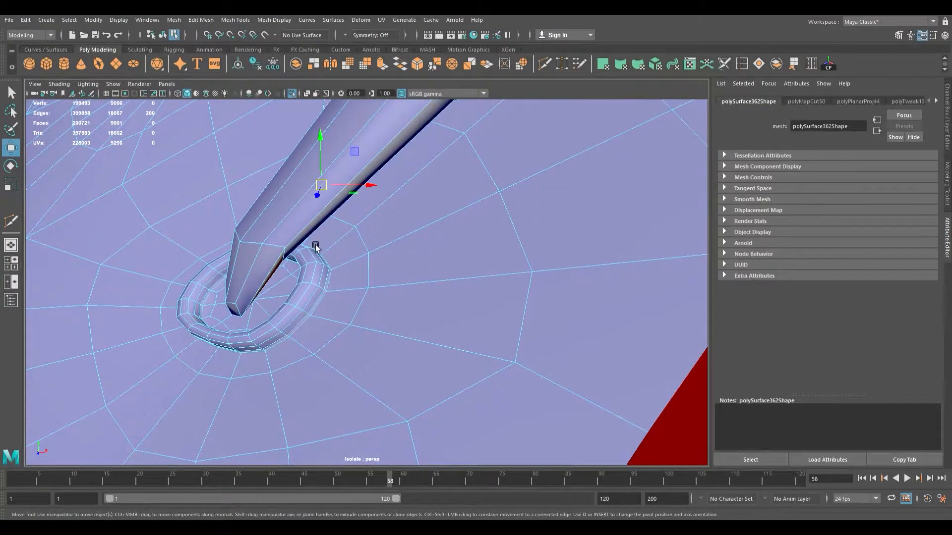
{"action": "right_click_drag", "start_coordinate": [308, 332], "coordinate": [327, 334], "text": "alt"}
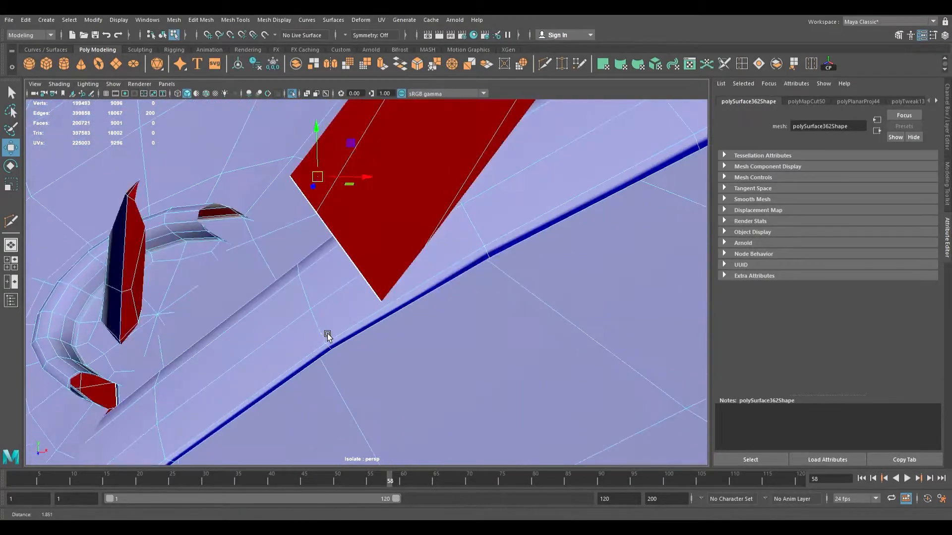
{"action": "left_click_drag", "start_coordinate": [327, 333], "coordinate": [332, 336], "text": "alt"}
{"action": "right_click_drag", "start_coordinate": [332, 336], "coordinate": [312, 332], "text": "alt"}
{"action": "left_click_drag", "start_coordinate": [312, 333], "coordinate": [291, 293], "text": "alt"}
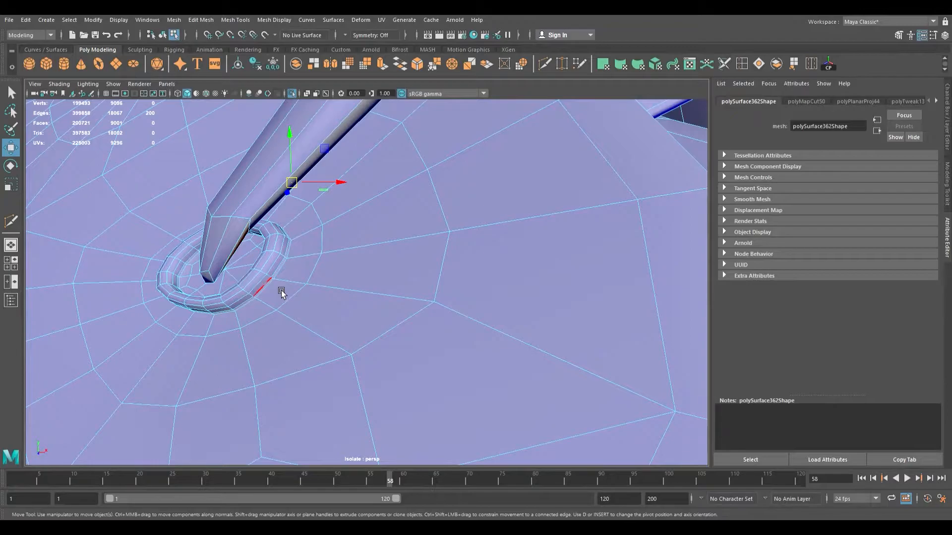
{"action": "left_click_drag", "start_coordinate": [279, 296], "coordinate": [299, 293], "text": "alt"}
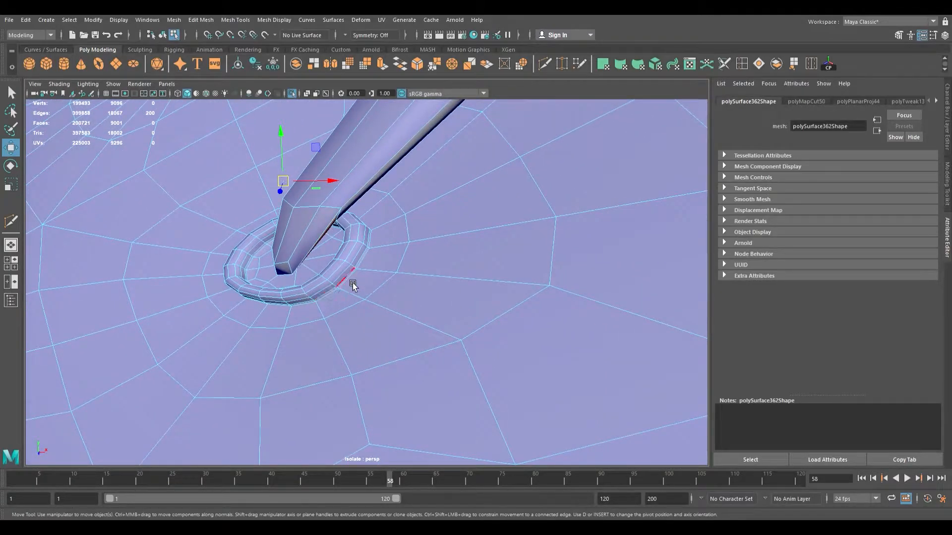
{"action": "double_click", "coordinate": [367, 288]}
{"action": "left_click_drag", "start_coordinate": [367, 288], "coordinate": [330, 290], "text": "alt"}
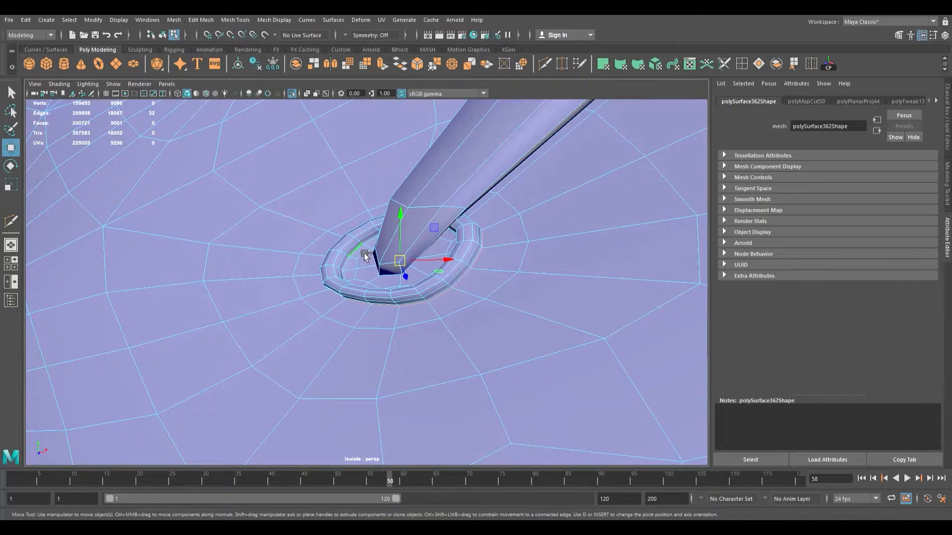
Step: Add the outer and inner edge loops of the second eyelet ring in the row to the selection
{"action": "right_click_drag", "start_coordinate": [364, 253], "coordinate": [348, 261], "text": "alt"}
{"action": "middle_click_drag", "start_coordinate": [348, 262], "coordinate": [334, 279], "text": "alt"}
{"action": "right_click_drag", "start_coordinate": [334, 279], "coordinate": [396, 293], "text": "alt"}
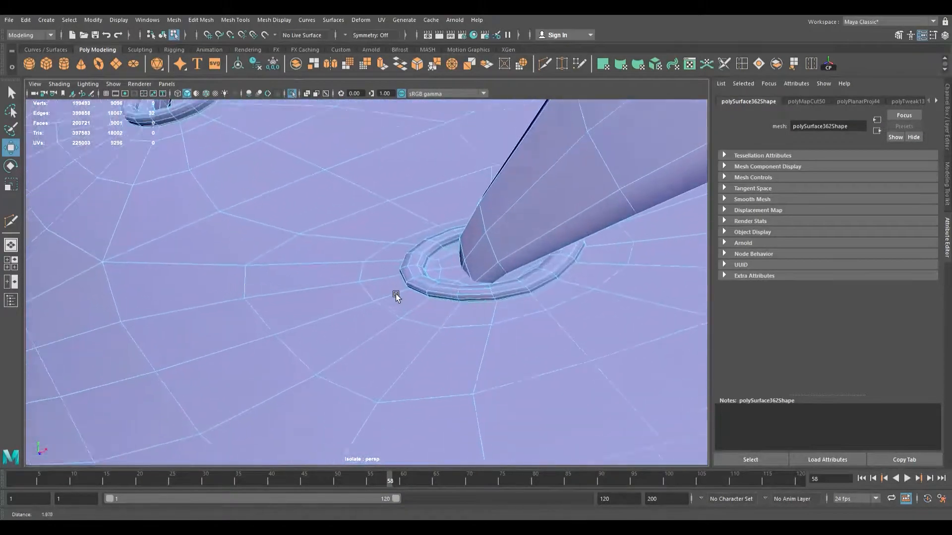
{"action": "left_click_drag", "start_coordinate": [396, 293], "coordinate": [368, 294], "text": "alt"}
{"action": "double_click", "coordinate": [361, 299], "text": "shift"}
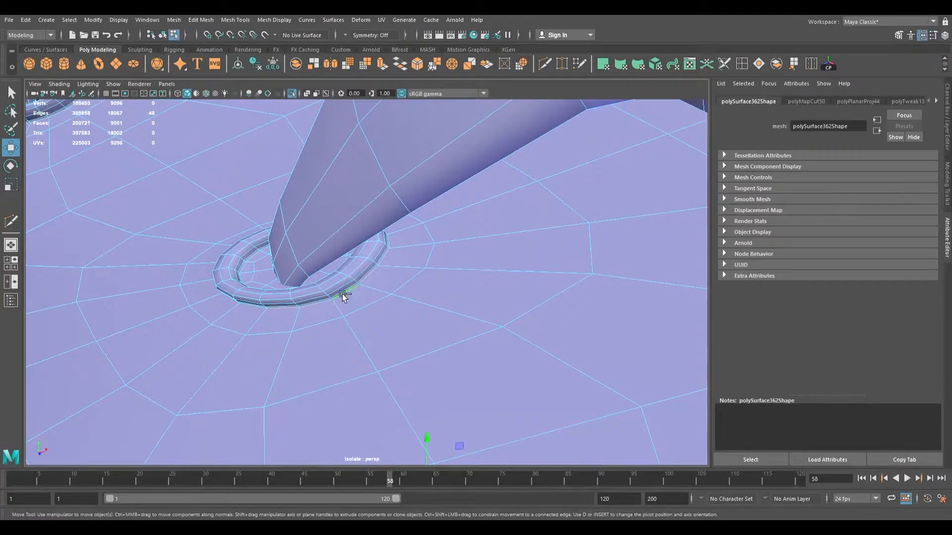
{"action": "double_click", "coordinate": [261, 256], "text": "shift"}
Step: Extend the seam selection with the outer and inner edge loops of the third and fourth eyelet rings
{"action": "left_click_drag", "start_coordinate": [251, 261], "coordinate": [304, 292], "text": "alt"}
{"action": "double_click", "coordinate": [344, 263], "text": "shift"}
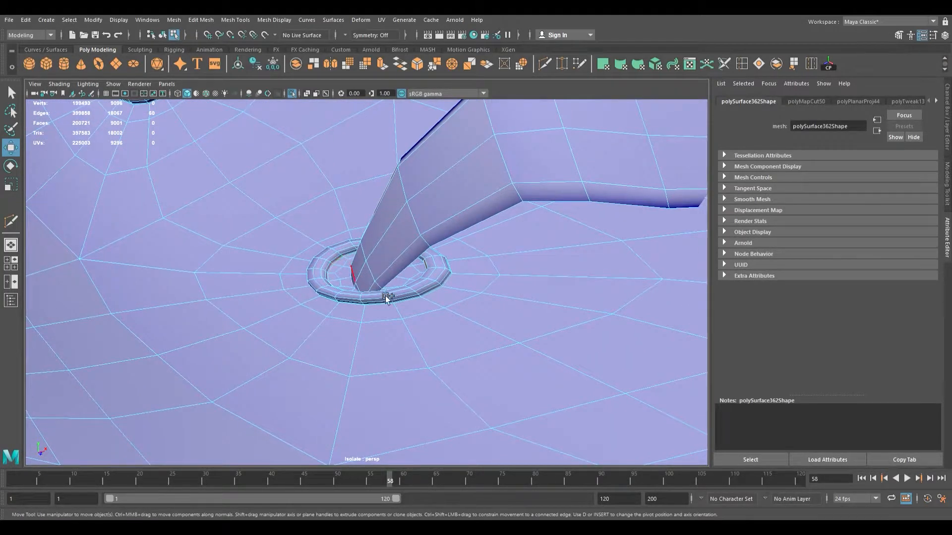
{"action": "double_click", "coordinate": [417, 307], "text": "shift"}
{"action": "left_click_drag", "start_coordinate": [418, 308], "coordinate": [376, 344], "text": "alt"}
{"action": "double_click", "coordinate": [356, 279], "text": "shift"}
{"action": "left_click_drag", "start_coordinate": [356, 280], "coordinate": [349, 285], "text": "alt"}
{"action": "right_click_drag", "start_coordinate": [348, 285], "coordinate": [396, 295], "text": "alt"}
{"action": "double_click", "coordinate": [364, 268], "text": "shift"}
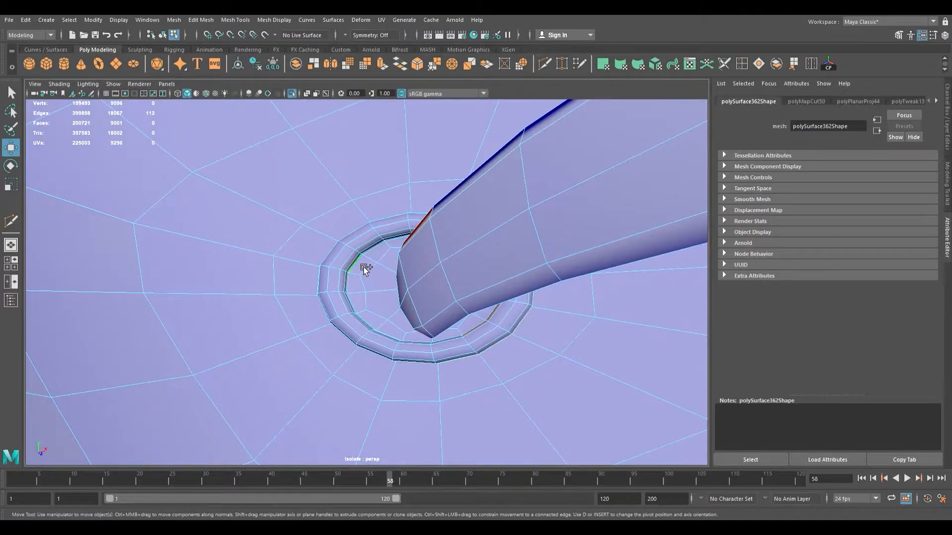
Step: Add both edge loops of the fifth eyelet ring to the seam selection
{"action": "middle_click_drag", "start_coordinate": [297, 256], "coordinate": [336, 304], "text": "alt"}
{"action": "right_click_drag", "start_coordinate": [335, 304], "coordinate": [287, 313], "text": "alt"}
{"action": "left_click_drag", "start_coordinate": [286, 313], "coordinate": [309, 355], "text": "alt"}
{"action": "right_click_drag", "start_coordinate": [310, 355], "coordinate": [399, 344], "text": "alt"}
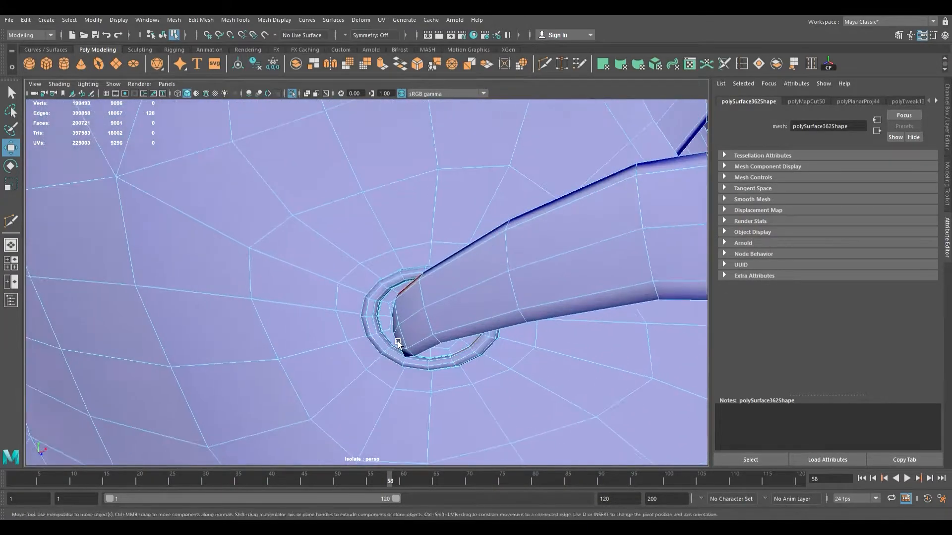
{"action": "middle_click_drag", "start_coordinate": [399, 344], "coordinate": [378, 318], "text": "alt"}
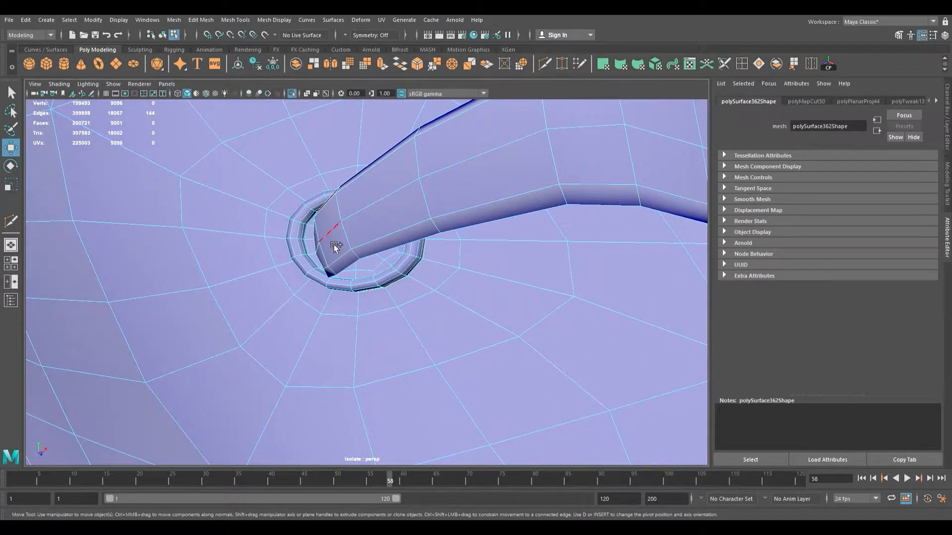
{"action": "left_click_drag", "start_coordinate": [314, 236], "coordinate": [352, 321], "text": "alt"}
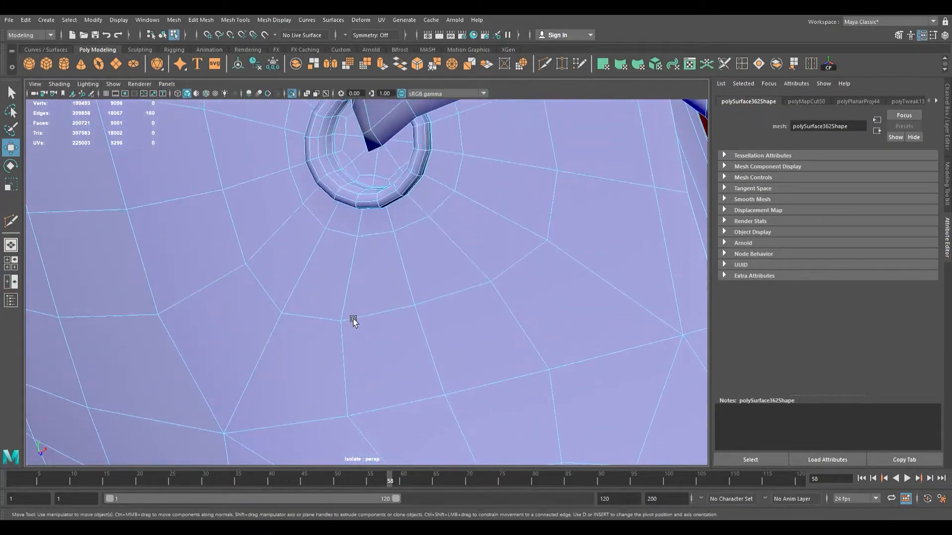
{"action": "right_click_drag", "start_coordinate": [352, 321], "coordinate": [349, 298], "text": "alt"}
{"action": "left_click_drag", "start_coordinate": [348, 297], "coordinate": [346, 247], "text": "alt"}
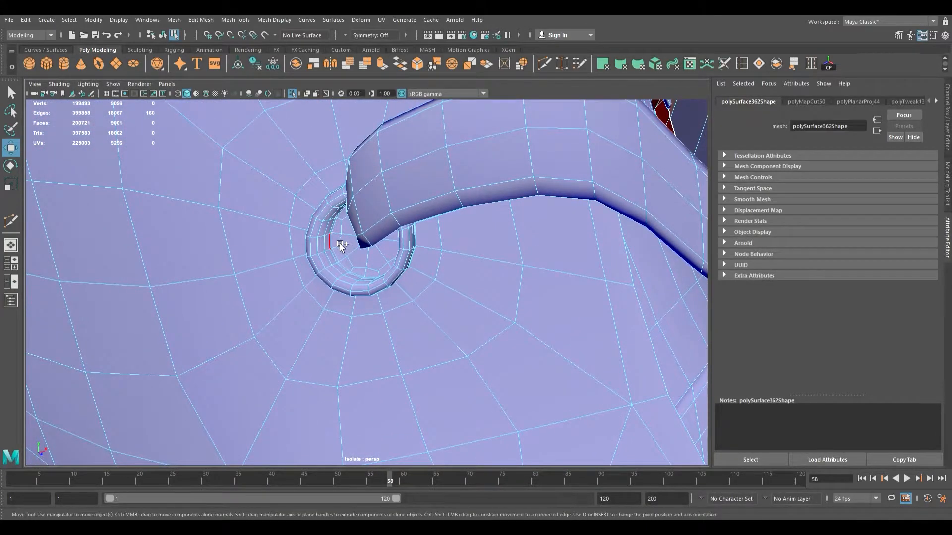
Step: Add the edge loops of the sixth eyelet ring and the first loop of the seventh
{"action": "double_click", "coordinate": [409, 281], "text": "shift"}
{"action": "left_click_drag", "start_coordinate": [409, 281], "coordinate": [331, 371], "text": "alt"}
{"action": "middle_click_drag", "start_coordinate": [331, 371], "coordinate": [331, 393], "text": "alt"}
{"action": "right_click_drag", "start_coordinate": [331, 393], "coordinate": [386, 341], "text": "alt"}
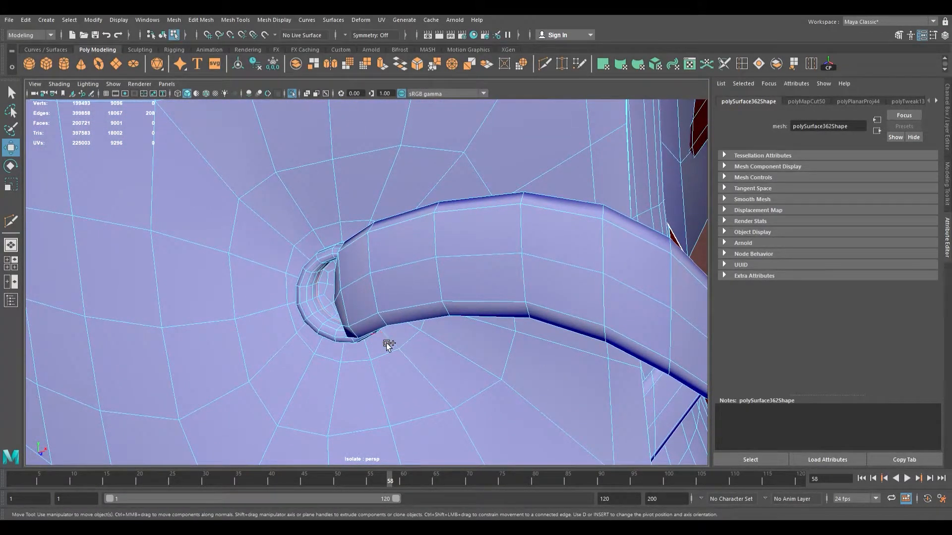
{"action": "mouse_move", "coordinate": [386, 342]}
{"action": "left_mouse_down", "text": "alt"}
{"action": "mouse_move", "coordinate": [382, 334]}
{"action": "mouse_move", "coordinate": [374, 350]}
{"action": "left_mouse_up", "text": "alt"}
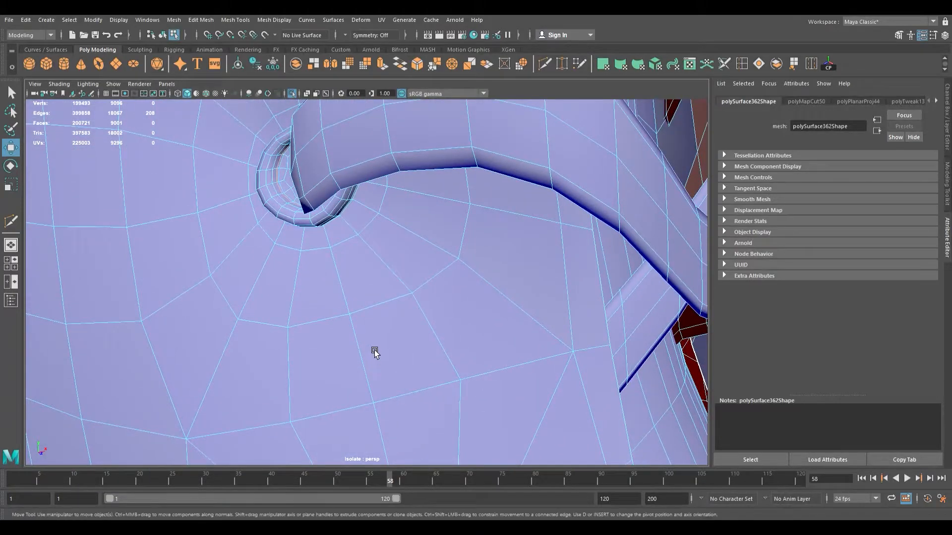
{"action": "left_click", "coordinate": [364, 213], "text": "shift"}
{"action": "double_click", "coordinate": [358, 213], "text": "shift"}
{"action": "left_click_drag", "start_coordinate": [358, 214], "coordinate": [368, 248], "text": "alt"}
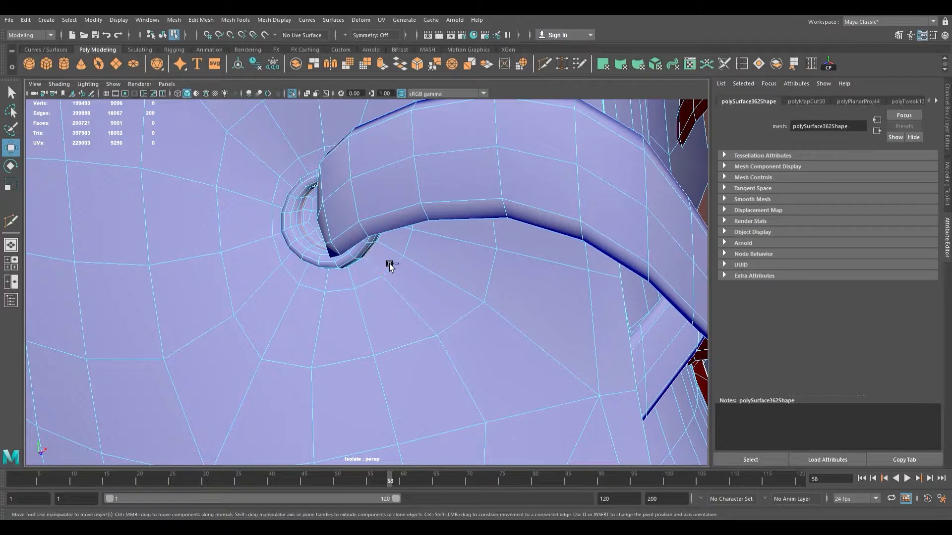
{"action": "mouse_move", "coordinate": [389, 267]}
{"action": "left_mouse_down", "text": "alt"}
{"action": "mouse_move", "coordinate": [376, 261]}
{"action": "mouse_move", "coordinate": [395, 276]}
{"action": "left_mouse_up", "text": "alt"}
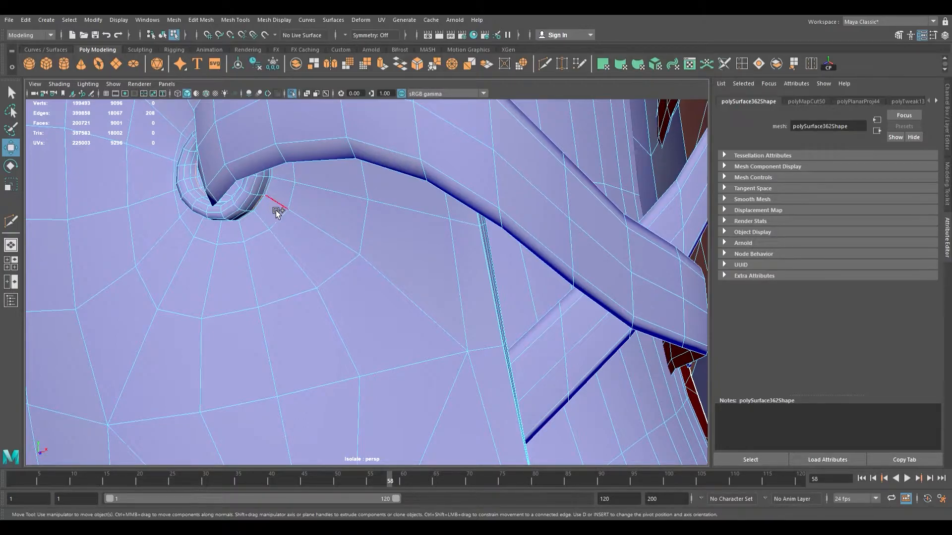
Step: Add the remaining edge loops of the top eyelets and cut the UVs along all selected eyelet loops
{"action": "left_click_drag", "start_coordinate": [296, 215], "coordinate": [285, 255], "text": "alt"}
{"action": "middle_click_drag", "start_coordinate": [284, 254], "coordinate": [289, 299], "text": "alt"}
{"action": "right_click_drag", "start_coordinate": [289, 300], "coordinate": [360, 290], "text": "alt"}
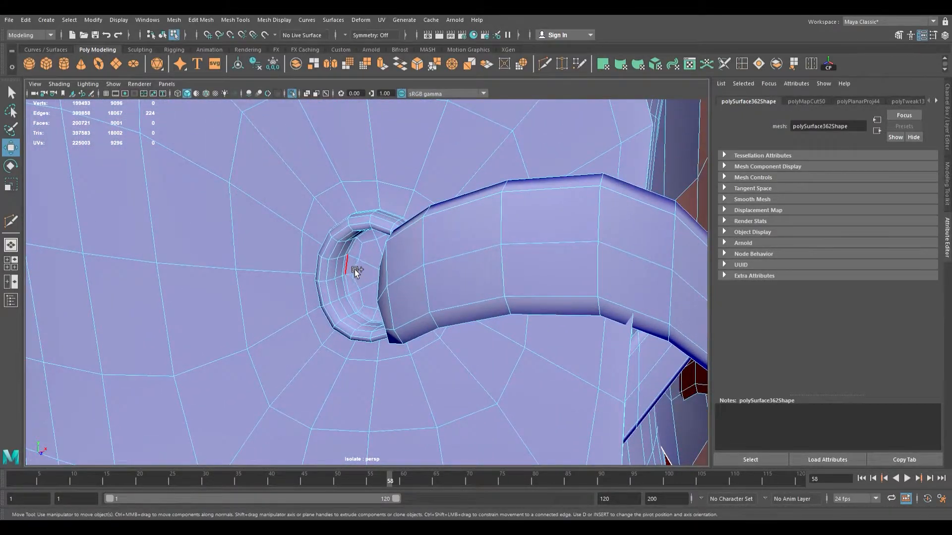
{"action": "double_click", "coordinate": [352, 269], "text": "shift"}
{"action": "middle_click_drag", "start_coordinate": [407, 311], "coordinate": [308, 233], "text": "alt"}
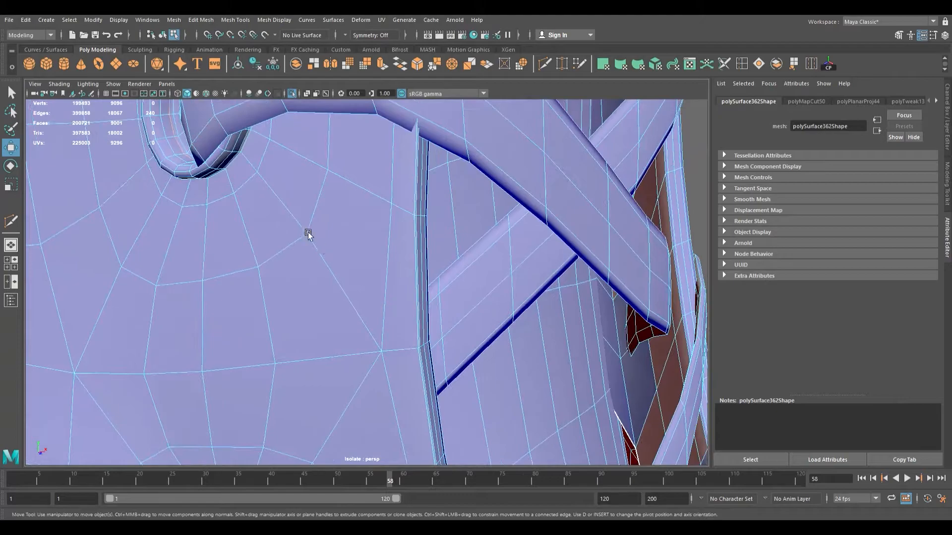
{"action": "double_click", "coordinate": [256, 145], "text": "shift"}
{"action": "right_click_drag", "start_coordinate": [283, 195], "coordinate": [94, 195], "text": "alt"}
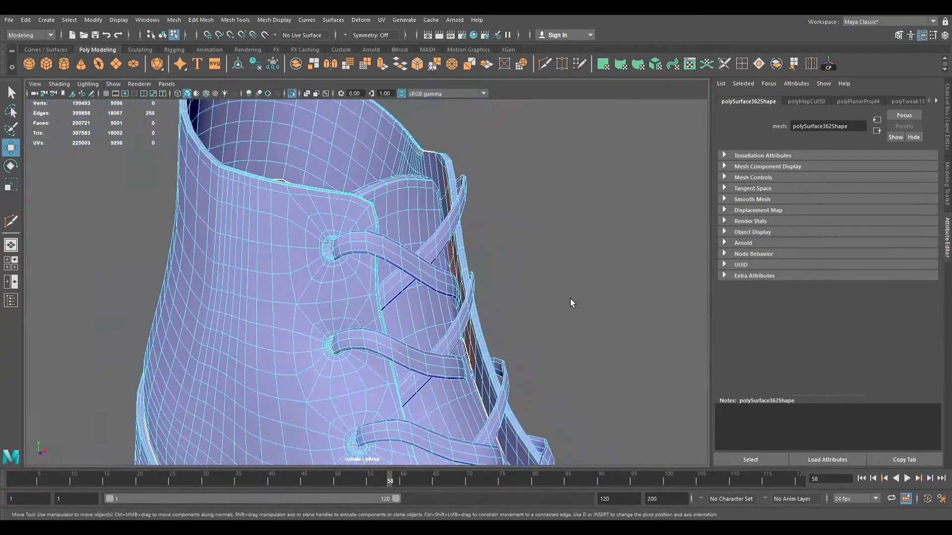
{"action": "key", "text": "shift+x"}
Step: Select the outer edge loop of the first eyelet ring on the shoe's other side
{"action": "left_click_drag", "start_coordinate": [429, 291], "coordinate": [352, 313], "text": "alt"}
{"action": "right_click_drag", "start_coordinate": [352, 313], "coordinate": [605, 365], "text": "alt"}
{"action": "middle_click_drag", "start_coordinate": [289, 281], "coordinate": [299, 284], "text": "alt"}
{"action": "right_click_drag", "start_coordinate": [300, 284], "coordinate": [332, 293], "text": "alt"}
{"action": "mouse_move", "coordinate": [183, 243]}
{"action": "left_mouse_down", "text": "alt"}
{"action": "mouse_move", "coordinate": [171, 245]}
{"action": "mouse_move", "coordinate": [240, 244]}
{"action": "mouse_move", "coordinate": [188, 248]}
{"action": "mouse_move", "coordinate": [183, 257]}
{"action": "left_mouse_up", "text": "alt"}
{"action": "right_click_drag", "start_coordinate": [183, 257], "coordinate": [222, 258], "text": "alt"}
{"action": "left_click_drag", "start_coordinate": [222, 258], "coordinate": [246, 246], "text": "alt"}
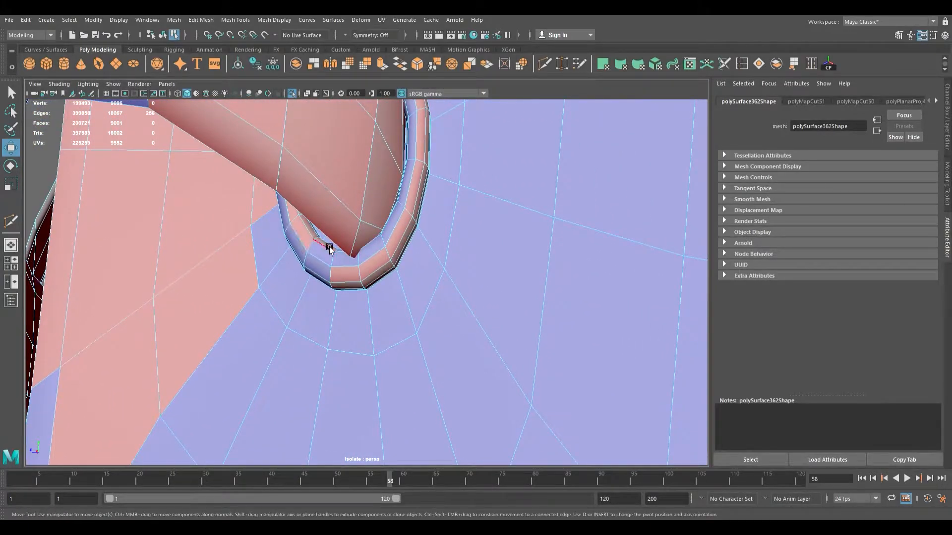
{"action": "left_click_drag", "start_coordinate": [353, 243], "coordinate": [324, 243], "text": "alt"}
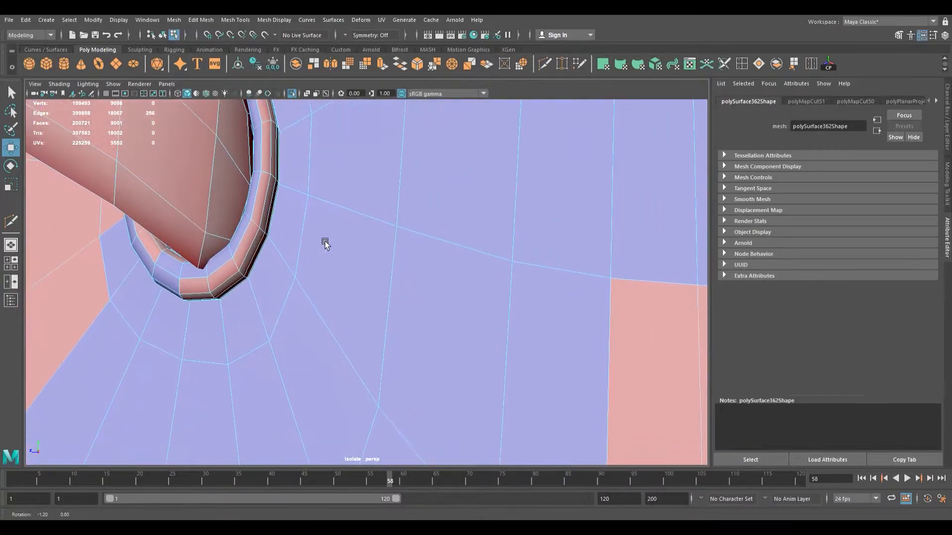
{"action": "left_click_drag", "start_coordinate": [272, 261], "coordinate": [264, 260], "text": "alt"}
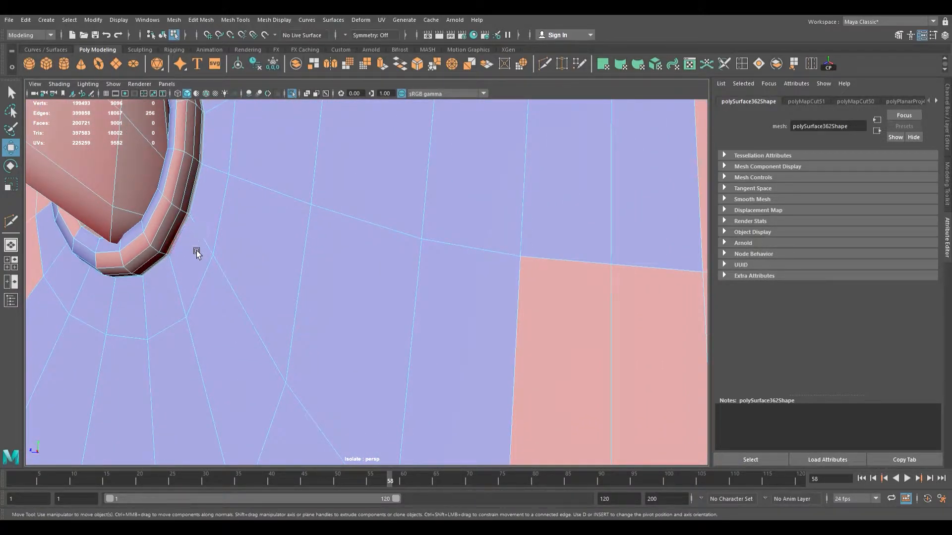
{"action": "left_click", "coordinate": [212, 177]}
Step: Add the first eyelet's inner edge loop and the next eyelet's loops on that side to the selection
{"action": "right_click_drag", "start_coordinate": [228, 211], "coordinate": [186, 223], "text": "alt"}
{"action": "middle_click_drag", "start_coordinate": [186, 223], "coordinate": [208, 187], "text": "alt"}
{"action": "middle_click_drag", "start_coordinate": [208, 238], "coordinate": [217, 194], "text": "alt"}
{"action": "right_click_drag", "start_coordinate": [216, 194], "coordinate": [239, 299], "text": "alt"}
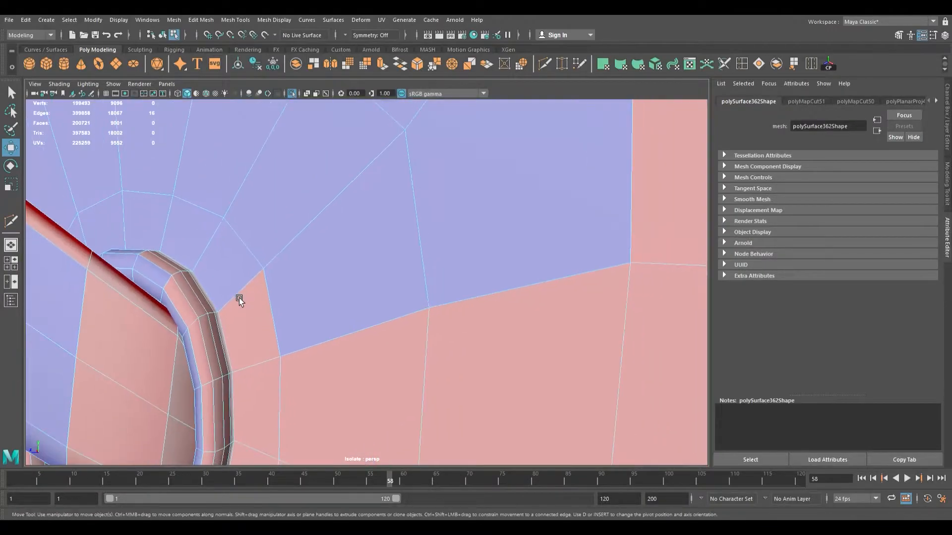
{"action": "left_click_drag", "start_coordinate": [242, 334], "coordinate": [328, 277], "text": "alt"}
{"action": "double_click", "coordinate": [198, 275], "text": "shift"}
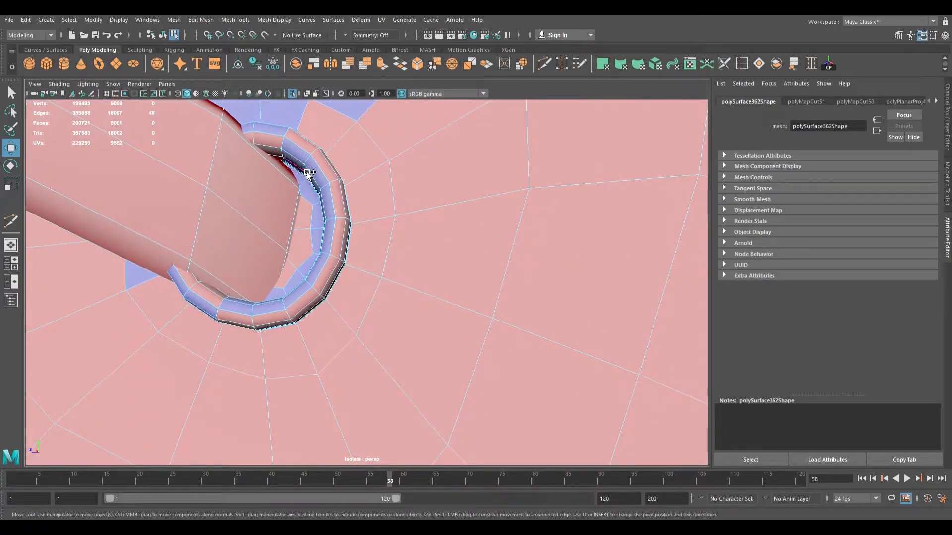
{"action": "double_click", "coordinate": [358, 243], "text": "shift"}
{"action": "left_click_drag", "start_coordinate": [360, 243], "coordinate": [334, 269], "text": "alt"}
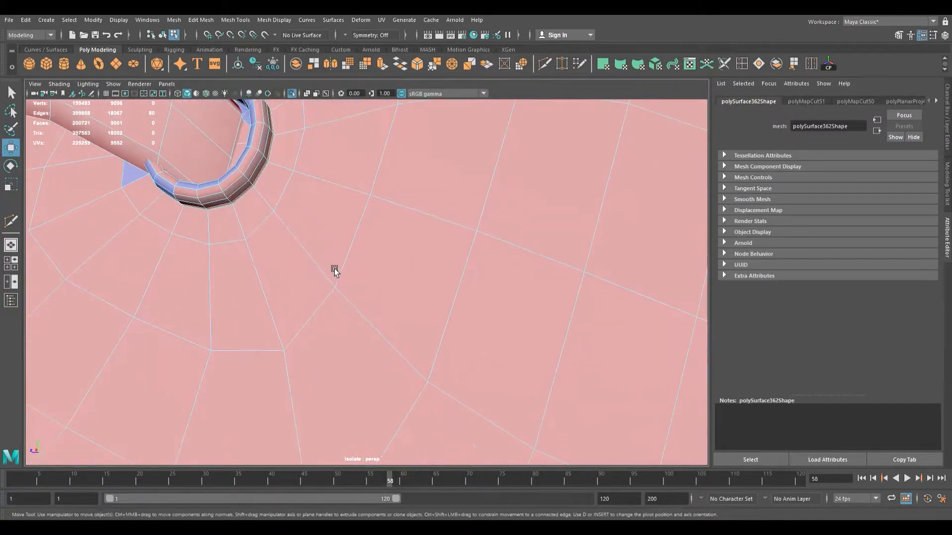
Step: Undo the last selection change and add the edge loops of the following eyelet rings on that side
{"action": "key", "text": "ctrl+z"}
{"action": "double_click", "coordinate": [278, 181], "text": "shift"}
{"action": "left_click_drag", "start_coordinate": [298, 213], "coordinate": [301, 261], "text": "alt"}
{"action": "double_click", "coordinate": [289, 273], "text": "shift"}
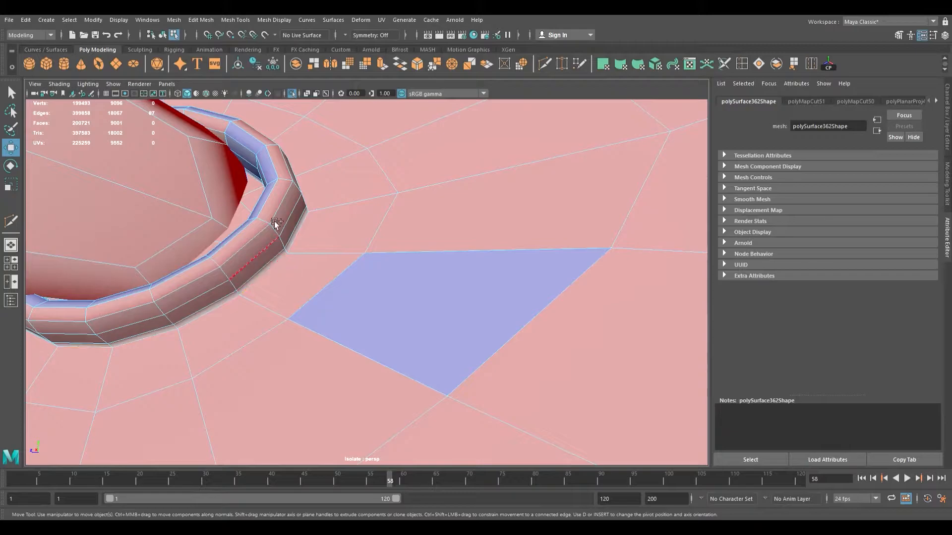
{"action": "double_click", "coordinate": [261, 180], "text": "shift"}
{"action": "left_click_drag", "start_coordinate": [261, 180], "coordinate": [344, 300], "text": "alt"}
{"action": "right_click_drag", "start_coordinate": [344, 300], "coordinate": [374, 344], "text": "alt"}
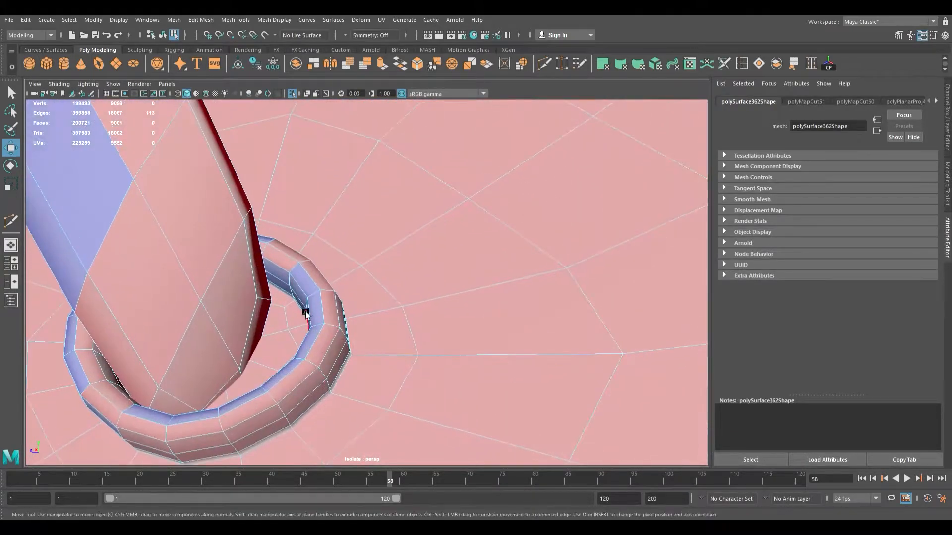
{"action": "double_click", "coordinate": [359, 377], "text": "shift"}
{"action": "scroll", "coordinate": [361, 387], "scroll_direction": "down", "scroll_amount": 6}
{"action": "right_click_drag", "start_coordinate": [359, 388], "coordinate": [373, 386], "text": "alt"}
{"action": "key", "text": "ctrl+z"}
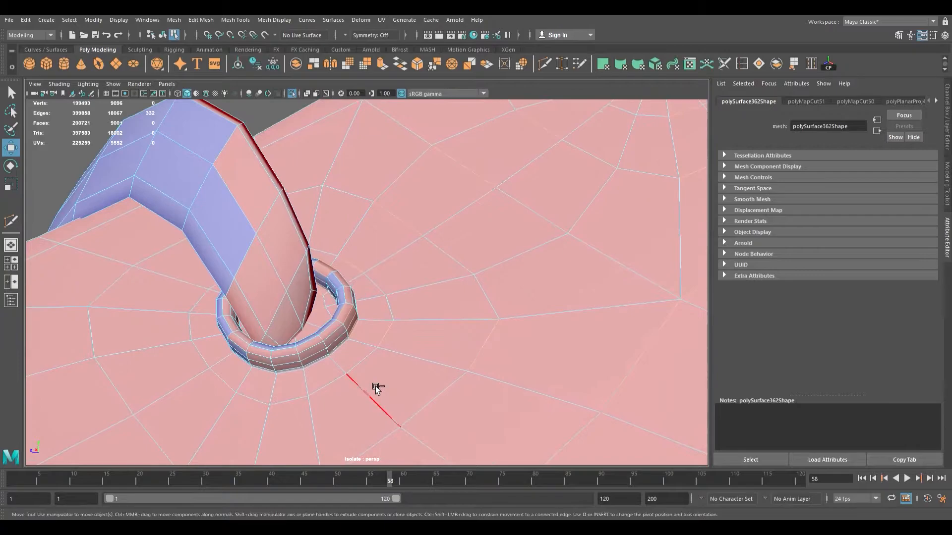
{"action": "scroll", "coordinate": [362, 375], "scroll_direction": "up", "scroll_amount": 3}
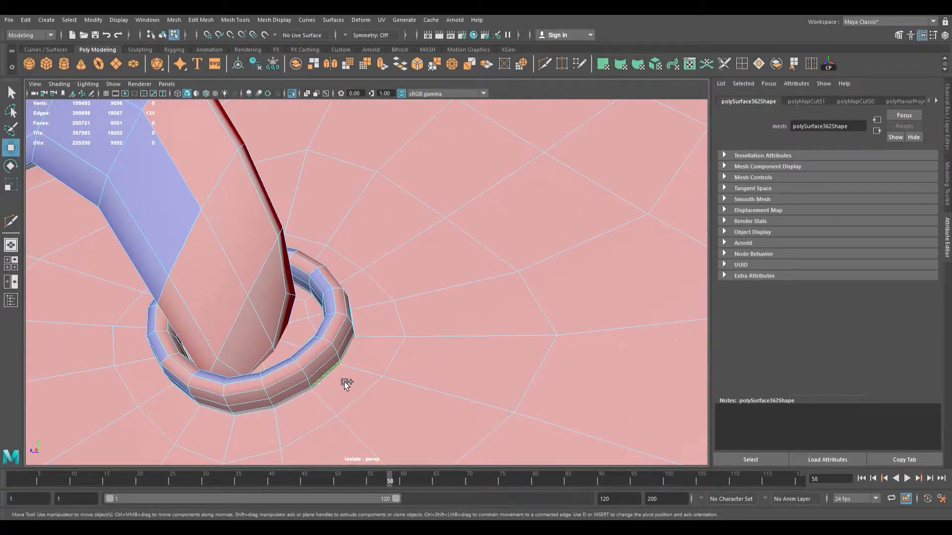
{"action": "double_click", "coordinate": [345, 382], "text": "shift"}
{"action": "right_click_drag", "start_coordinate": [368, 384], "coordinate": [355, 383], "text": "alt"}
{"action": "key", "text": "ctrl+z"}
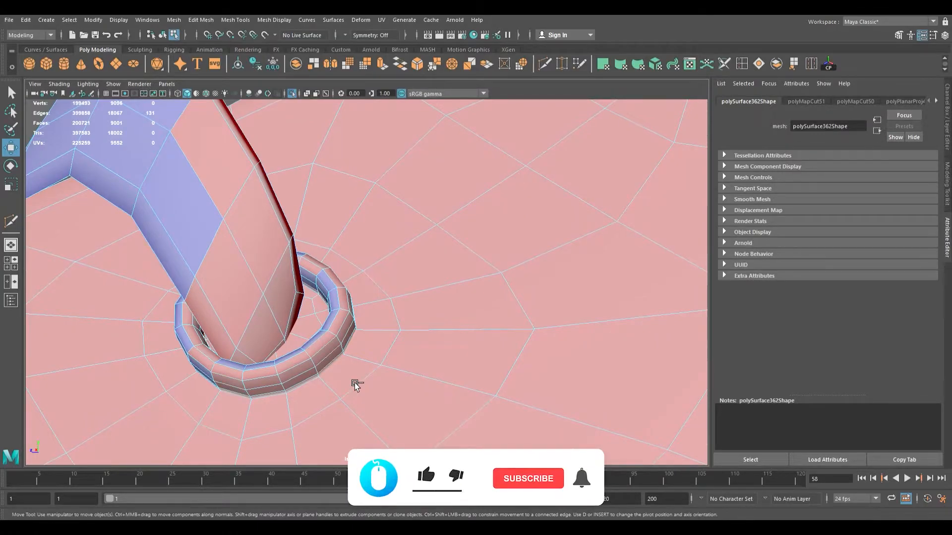
Step: Correct the stray edge pick and add the current eyelet ring's outer edge loop to the selection
{"action": "mouse_move", "coordinate": [355, 382]}
{"action": "right_mouse_down", "text": "alt"}
{"action": "mouse_move", "coordinate": [366, 382]}
{"action": "mouse_move", "coordinate": [355, 379]}
{"action": "right_mouse_up", "text": "alt"}
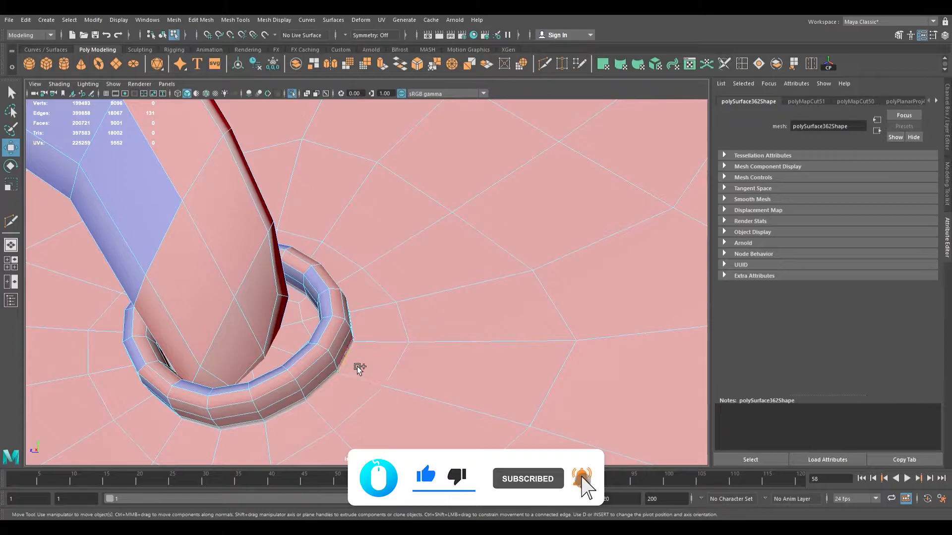
{"action": "left_click", "coordinate": [364, 367], "text": "ctrl"}
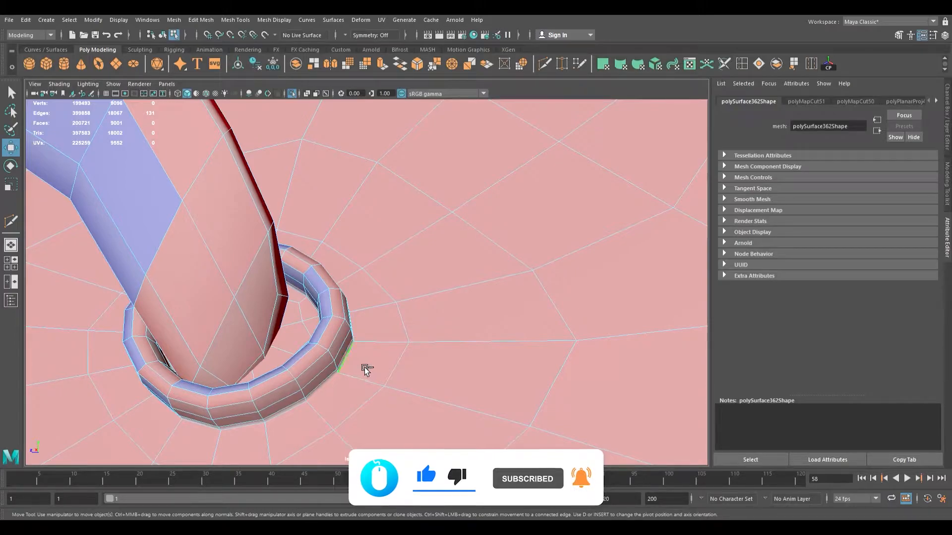
{"action": "left_click", "coordinate": [305, 421], "text": "shift"}
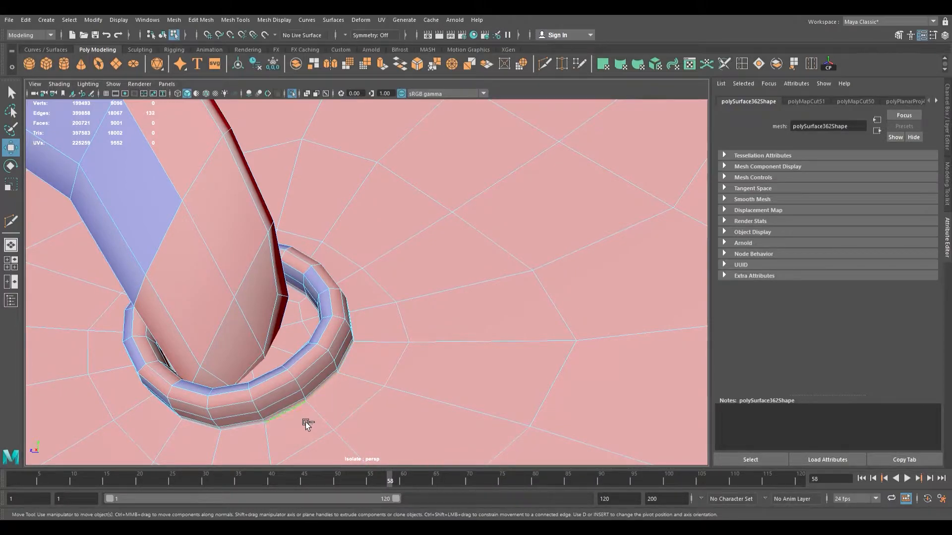
Step: Add the outer edge loop of the next eyelet ring toward the toe to the selection
{"action": "left_click_drag", "start_coordinate": [261, 435], "coordinate": [274, 427], "text": "alt"}
{"action": "right_click_drag", "start_coordinate": [274, 427], "coordinate": [233, 413], "text": "alt"}
{"action": "middle_click_drag", "start_coordinate": [233, 414], "coordinate": [352, 394], "text": "alt"}
{"action": "right_click_drag", "start_coordinate": [352, 394], "coordinate": [370, 392], "text": "alt"}
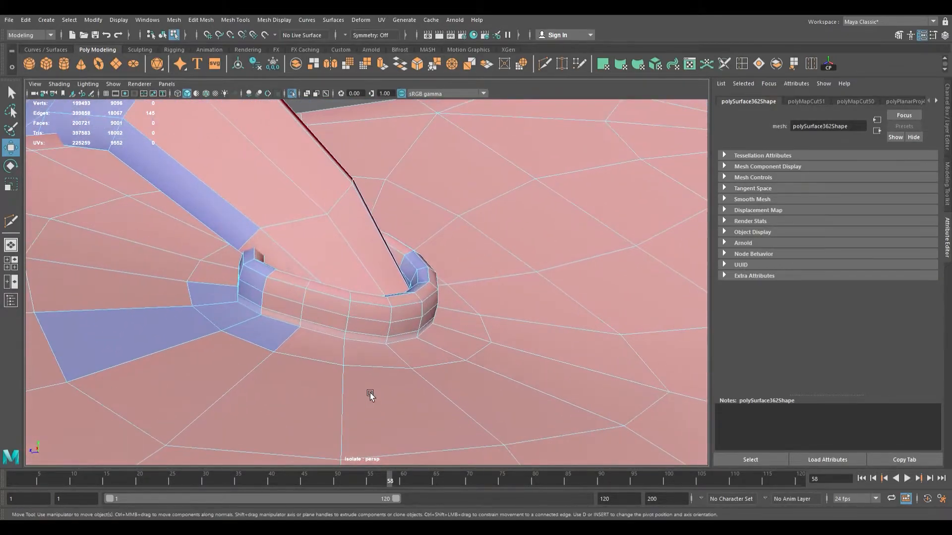
{"action": "double_click", "coordinate": [374, 352], "text": "shift"}
{"action": "scroll", "coordinate": [374, 353], "scroll_direction": "down", "scroll_amount": 8}
Step: Add the inner edge loop of that same eyelet ring to the selection
{"action": "left_click_drag", "start_coordinate": [374, 353], "coordinate": [362, 399], "text": "alt"}
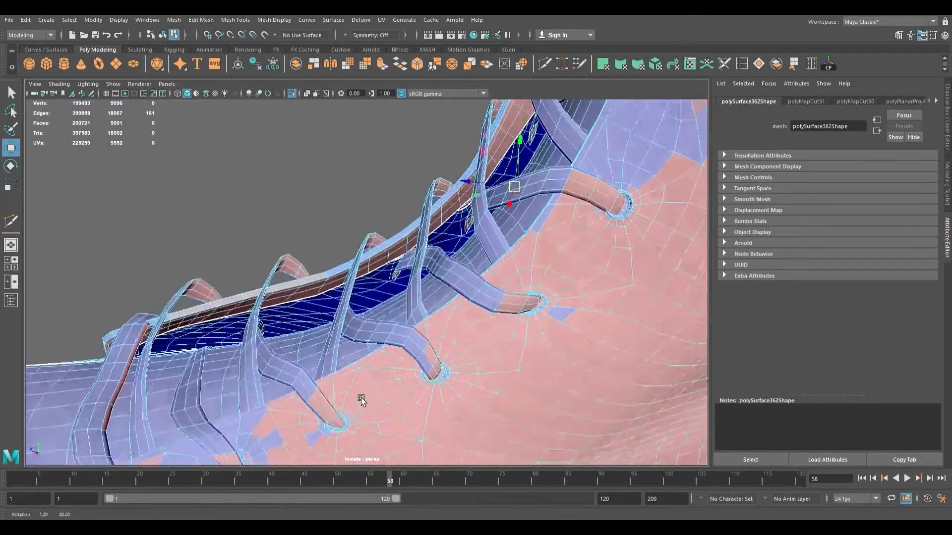
{"action": "middle_click_drag", "start_coordinate": [361, 399], "coordinate": [374, 341], "text": "alt"}
{"action": "right_click_drag", "start_coordinate": [373, 341], "coordinate": [395, 412], "text": "alt"}
{"action": "left_click_drag", "start_coordinate": [395, 412], "coordinate": [418, 404], "text": "alt"}
{"action": "middle_click_drag", "start_coordinate": [418, 404], "coordinate": [437, 366], "text": "alt"}
{"action": "right_click_drag", "start_coordinate": [347, 357], "coordinate": [463, 344], "text": "alt"}
{"action": "left_click_drag", "start_coordinate": [436, 328], "coordinate": [420, 337], "text": "alt"}
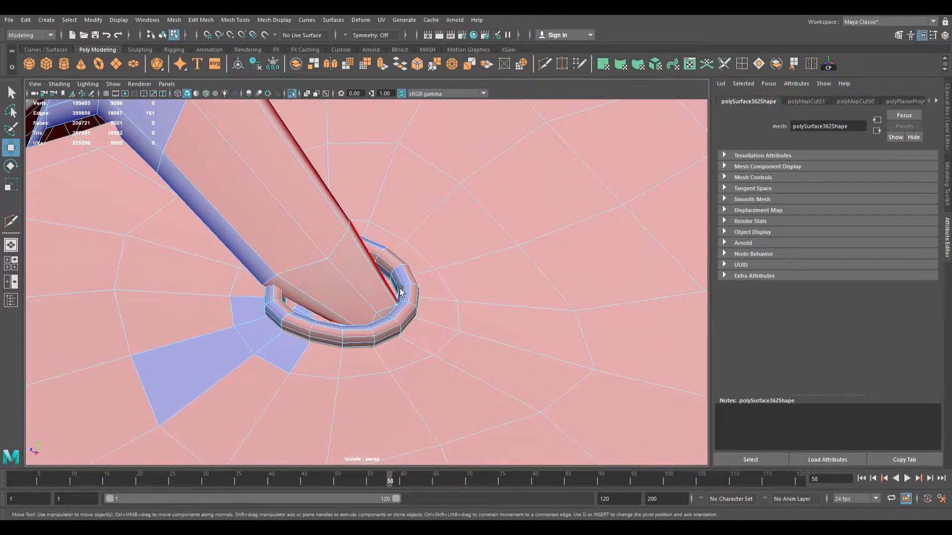
Step: Add the inner and outer edge loops of the second-to-last eyelet ring toward the toe to the selection
{"action": "middle_click_drag", "start_coordinate": [377, 338], "coordinate": [485, 299], "text": "alt"}
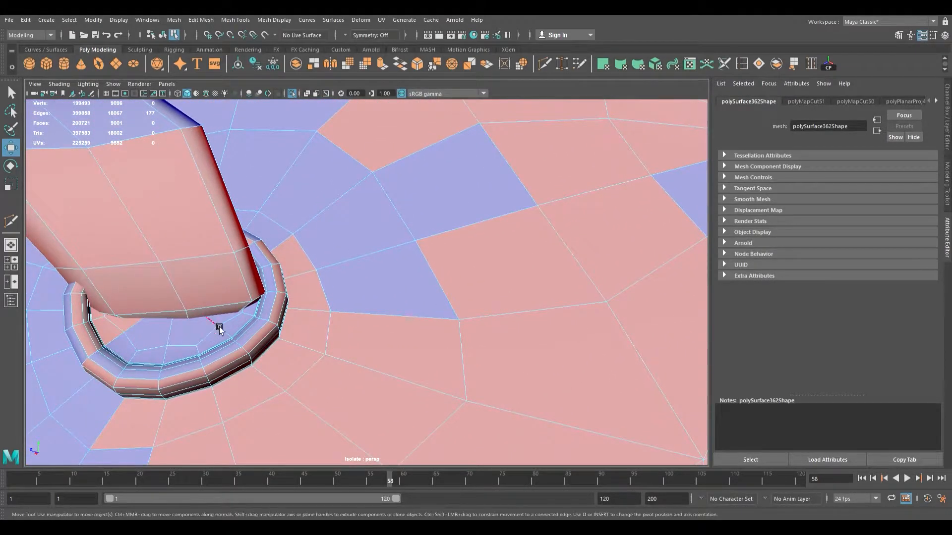
{"action": "left_click_drag", "start_coordinate": [166, 343], "coordinate": [206, 334], "text": "alt"}
{"action": "middle_click_drag", "start_coordinate": [207, 333], "coordinate": [250, 334], "text": "alt"}
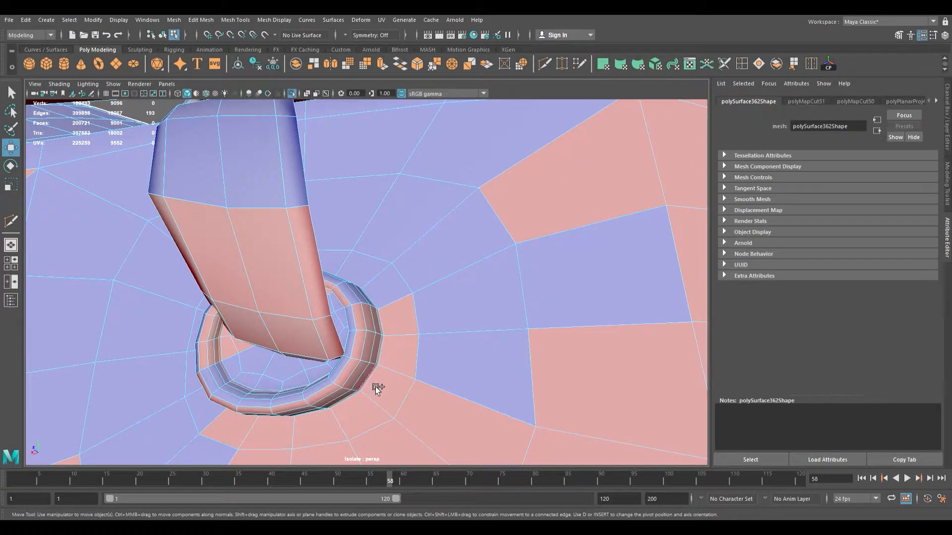
{"action": "double_click", "coordinate": [389, 385], "text": "shift"}
Step: Add the outer and inner edge loops of the eyelet ring nearest the toe to the selection
{"action": "right_click_drag", "start_coordinate": [389, 385], "coordinate": [307, 391], "text": "alt"}
{"action": "left_click_drag", "start_coordinate": [307, 392], "coordinate": [330, 381], "text": "alt"}
{"action": "middle_click_drag", "start_coordinate": [329, 382], "coordinate": [506, 344], "text": "alt"}
{"action": "right_click_drag", "start_coordinate": [446, 367], "coordinate": [499, 379], "text": "alt"}
{"action": "middle_click_drag", "start_coordinate": [498, 379], "coordinate": [373, 343], "text": "alt"}
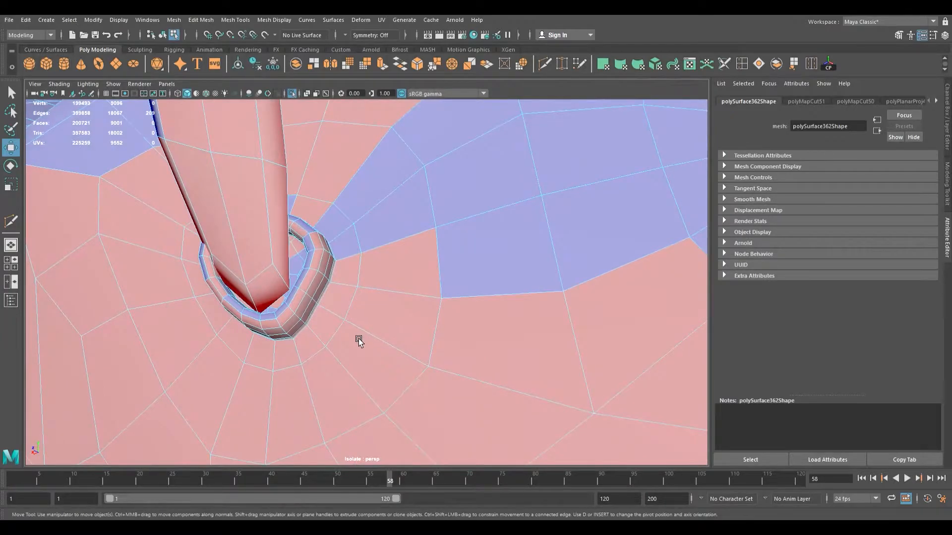
{"action": "double_click", "coordinate": [340, 301], "text": "shift"}
{"action": "left_click_drag", "start_coordinate": [338, 302], "coordinate": [320, 306], "text": "alt"}
{"action": "left_click_drag", "start_coordinate": [268, 274], "coordinate": [281, 265], "text": "alt"}
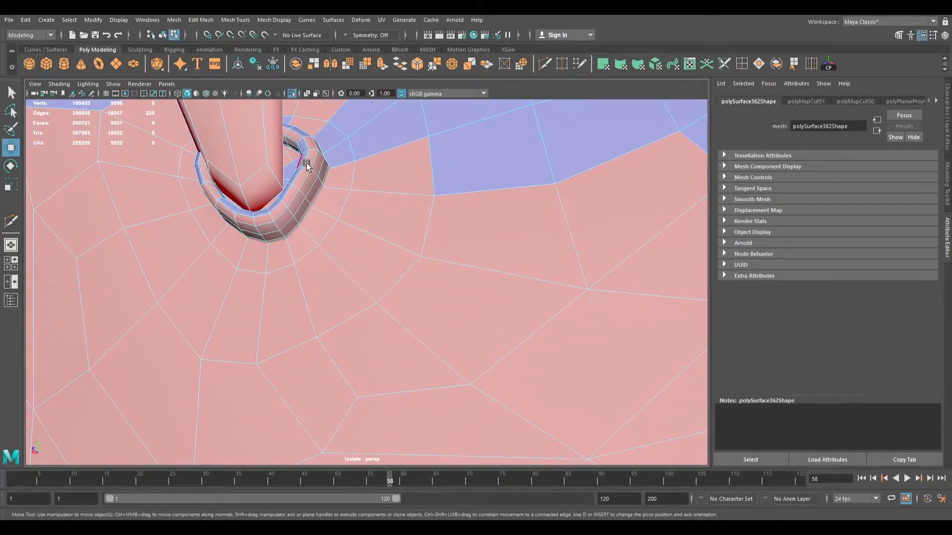
Step: Cut the UVs along all selected eyelet edge loops on this side of the shoe
{"action": "right_click_drag", "start_coordinate": [300, 179], "coordinate": [216, 213], "text": "alt"}
{"action": "key", "text": "shift+x"}
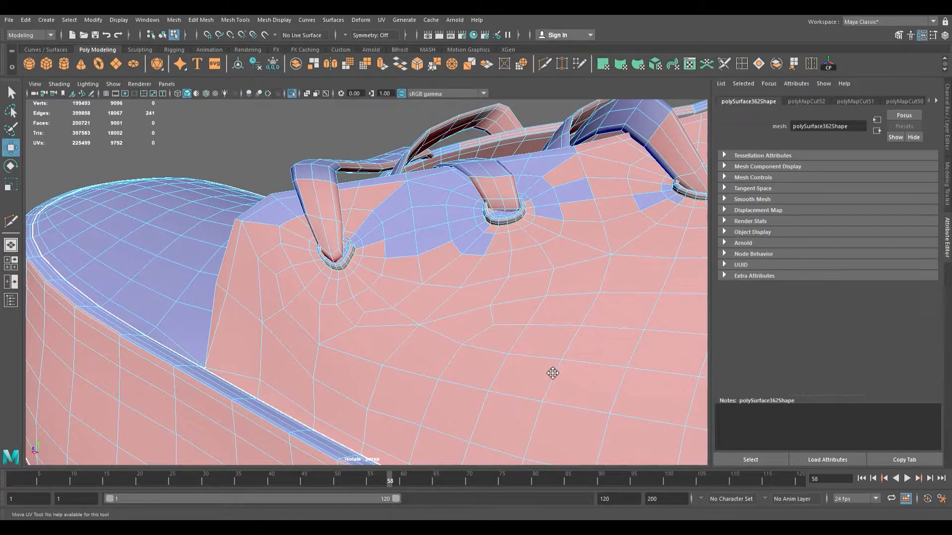
{"action": "key", "text": "shift+x"}
{"action": "right_click_drag", "start_coordinate": [639, 366], "coordinate": [435, 347], "text": "alt"}
{"action": "middle_click_drag", "start_coordinate": [435, 347], "coordinate": [208, 397], "text": "alt"}
{"action": "scroll", "coordinate": [369, 365], "scroll_direction": "down", "scroll_amount": 5}
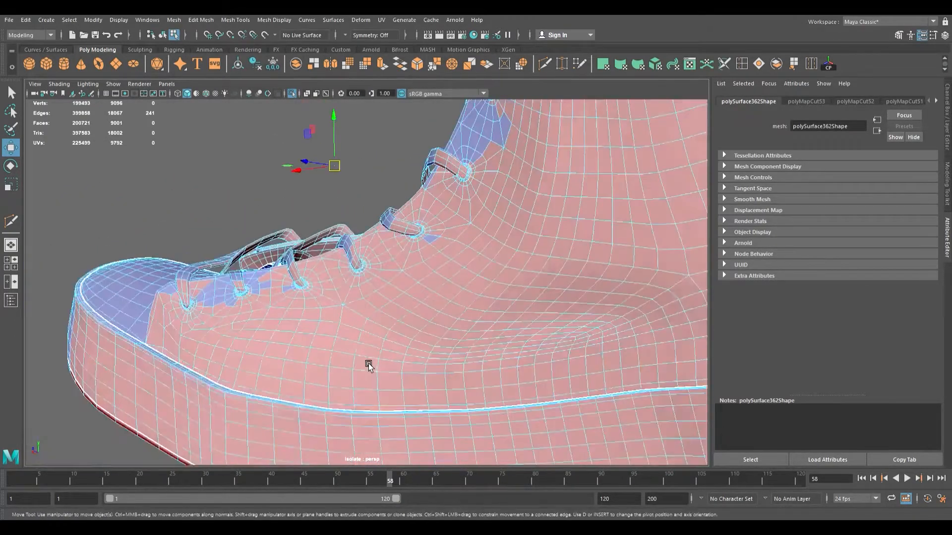
Step: Select the edge loop inside the topmost eyelet ring near the ankle opening and cut the UVs along it
{"action": "middle_click_drag", "start_coordinate": [378, 359], "coordinate": [260, 427], "text": "alt"}
{"action": "left_click_drag", "start_coordinate": [259, 427], "coordinate": [385, 368], "text": "alt"}
{"action": "scroll", "coordinate": [385, 369], "scroll_direction": "up", "scroll_amount": 8}
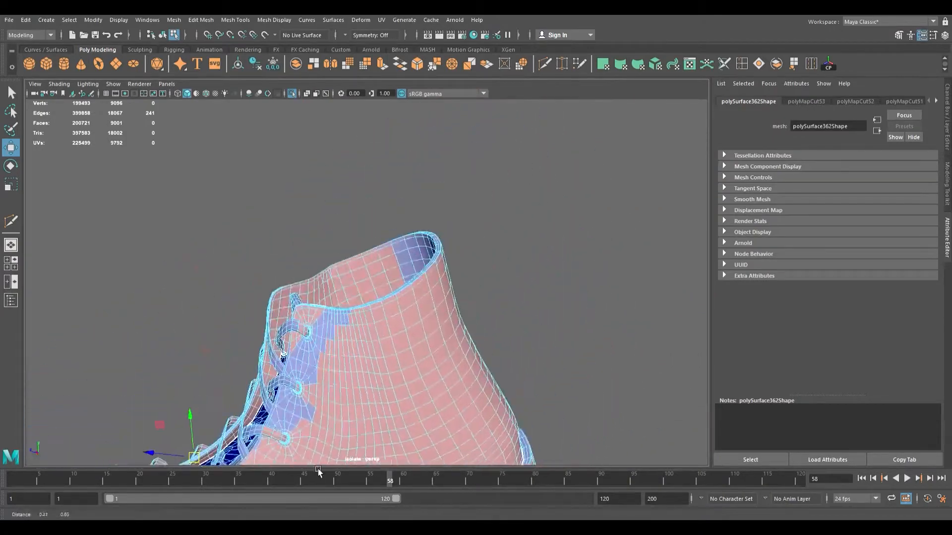
{"action": "scroll", "coordinate": [384, 369], "scroll_direction": "up", "scroll_amount": 8}
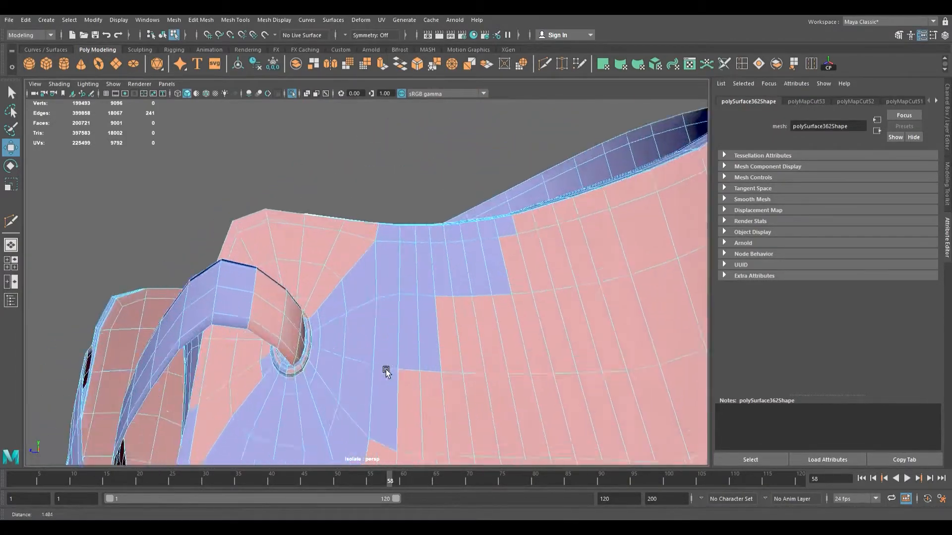
{"action": "mouse_move", "coordinate": [395, 370]}
{"action": "middle_mouse_down", "text": "alt"}
{"action": "mouse_move", "coordinate": [369, 368]}
{"action": "mouse_move", "coordinate": [387, 366]}
{"action": "middle_mouse_up", "text": "alt"}
{"action": "middle_click_drag", "start_coordinate": [320, 357], "coordinate": [446, 355], "text": "alt"}
{"action": "scroll", "coordinate": [307, 358], "scroll_direction": "down", "scroll_amount": 3}
{"action": "scroll", "coordinate": [349, 371], "scroll_direction": "up", "scroll_amount": 4}
{"action": "middle_click_drag", "start_coordinate": [350, 370], "coordinate": [349, 357], "text": "alt"}
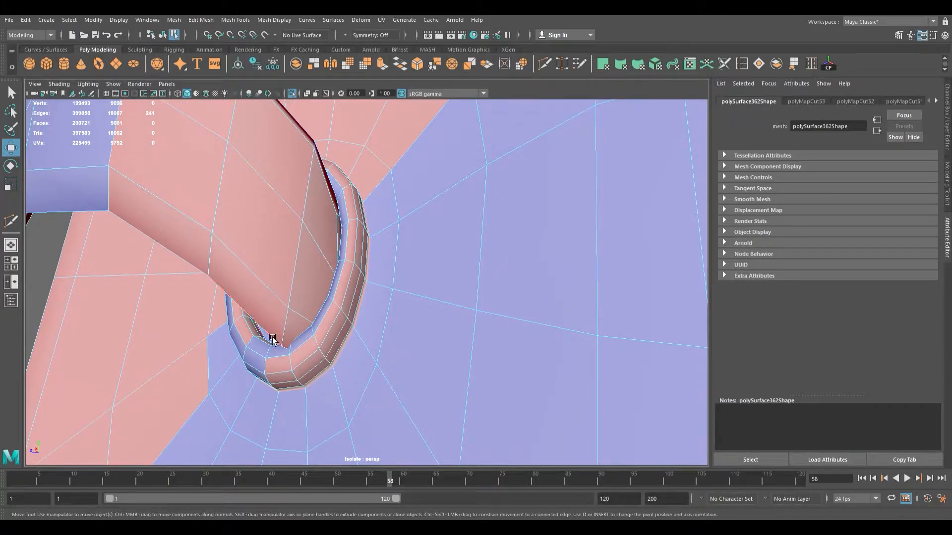
{"action": "scroll", "coordinate": [297, 330], "scroll_direction": "up", "scroll_amount": 4}
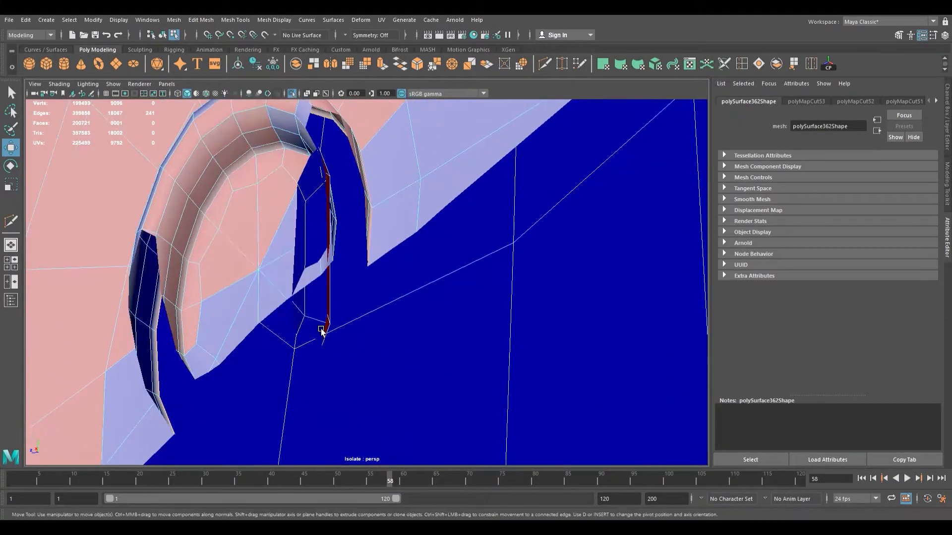
{"action": "double_click", "coordinate": [223, 193]}
{"action": "key", "text": "shift+x"}
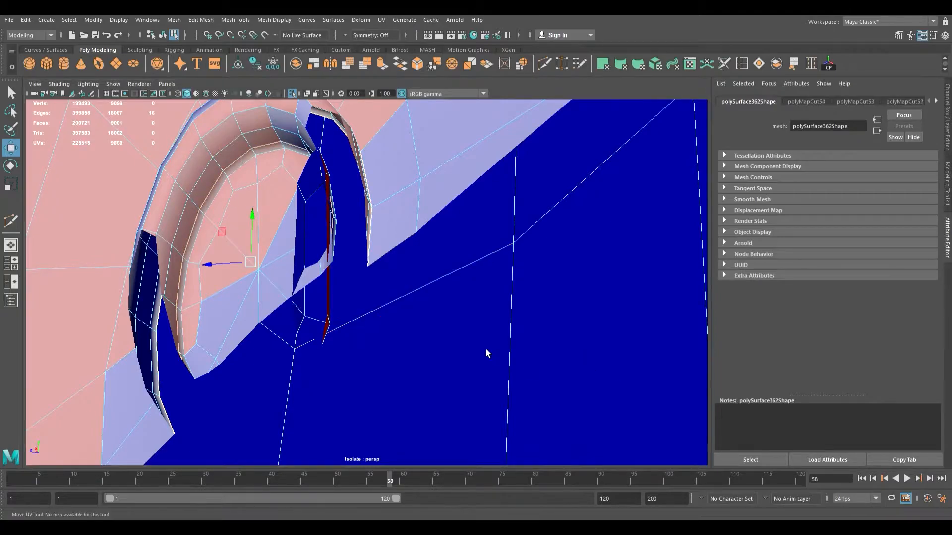
Step: Cut the UVs along the short edge joining the toe-cap corner to the sole seam, and clear the selection
{"action": "right_click_drag", "start_coordinate": [486, 349], "coordinate": [323, 308], "text": "alt"}
{"action": "left_click_drag", "start_coordinate": [346, 347], "coordinate": [424, 395], "text": "alt"}
{"action": "middle_click_drag", "start_coordinate": [424, 394], "coordinate": [317, 266], "text": "alt"}
{"action": "left_click_drag", "start_coordinate": [317, 266], "coordinate": [248, 341], "text": "alt"}
{"action": "right_click_drag", "start_coordinate": [248, 340], "coordinate": [345, 388], "text": "alt"}
{"action": "left_click_drag", "start_coordinate": [345, 389], "coordinate": [351, 255], "text": "alt"}
{"action": "middle_click_drag", "start_coordinate": [350, 255], "coordinate": [347, 164], "text": "alt"}
{"action": "right_click_drag", "start_coordinate": [347, 164], "coordinate": [468, 393], "text": "alt"}
{"action": "left_click", "coordinate": [245, 320]}
{"action": "middle_click_drag", "start_coordinate": [305, 321], "coordinate": [228, 333], "text": "alt"}
{"action": "mouse_move", "coordinate": [337, 329]}
{"action": "right_mouse_down", "text": "alt"}
{"action": "mouse_move", "coordinate": [261, 335]}
{"action": "mouse_move", "coordinate": [347, 337]}
{"action": "right_mouse_up", "text": "alt"}
{"action": "middle_click_drag", "start_coordinate": [392, 324], "coordinate": [299, 370], "text": "alt"}
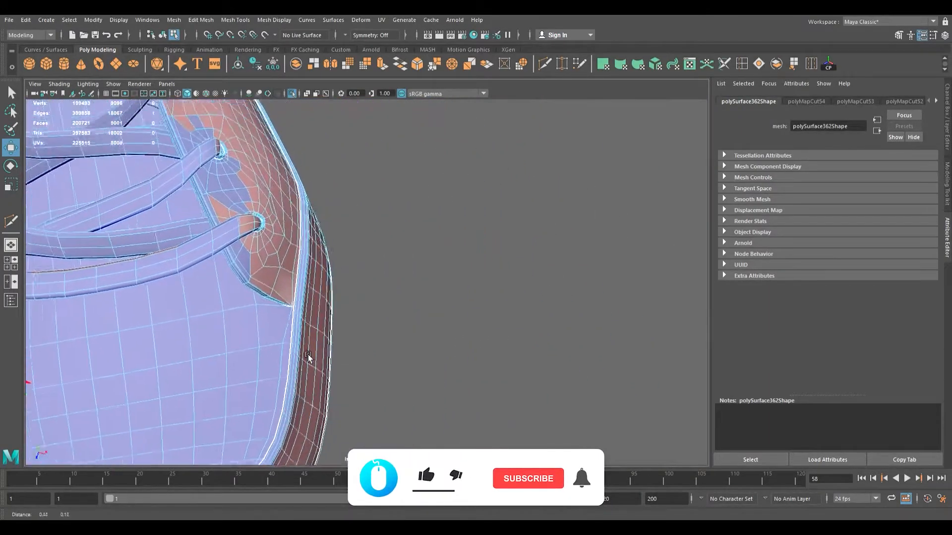
{"action": "right_click_drag", "start_coordinate": [272, 332], "coordinate": [365, 351], "text": "alt"}
{"action": "left_click_drag", "start_coordinate": [365, 351], "coordinate": [381, 345], "text": "alt"}
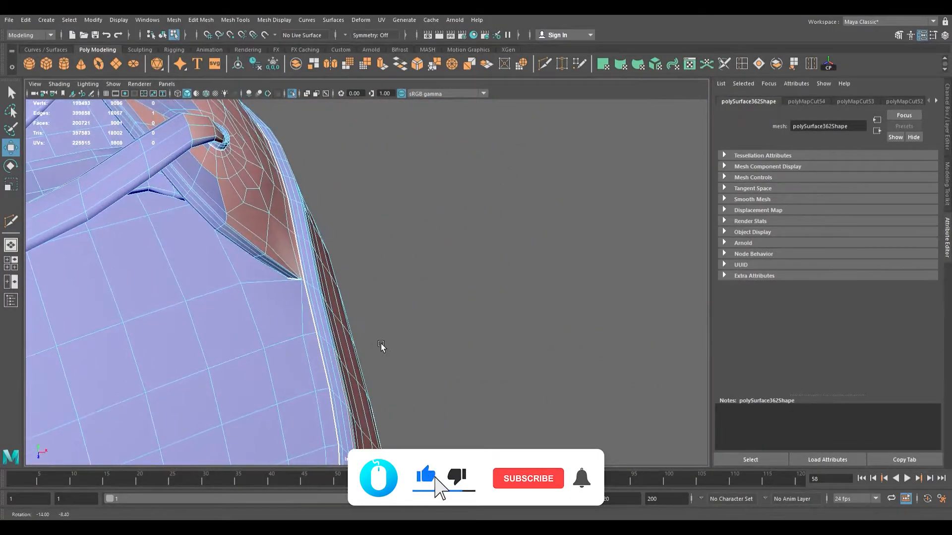
{"action": "right_click_drag", "start_coordinate": [339, 300], "coordinate": [463, 347], "text": "alt"}
{"action": "left_click", "coordinate": [145, 277], "text": "shift"}
{"action": "key", "text": "g"}
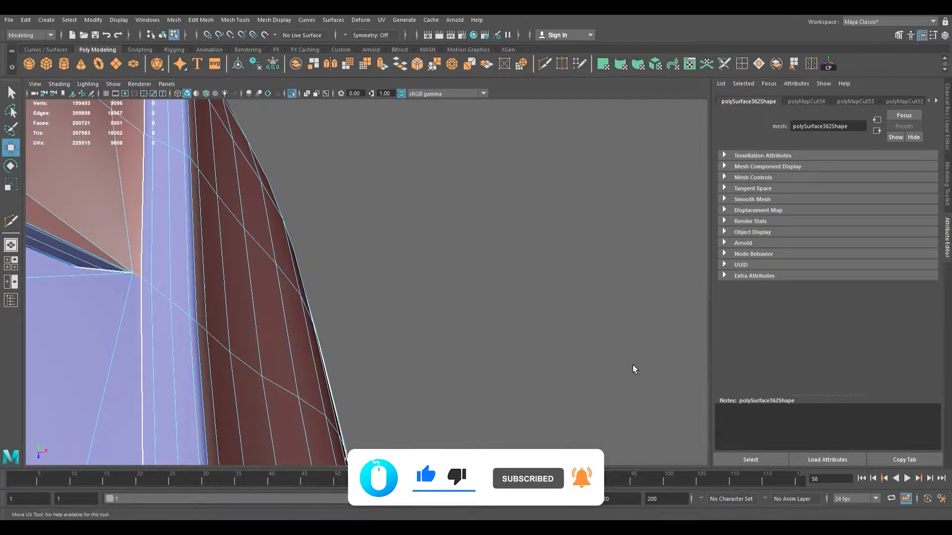
{"action": "left_click", "coordinate": [673, 409]}
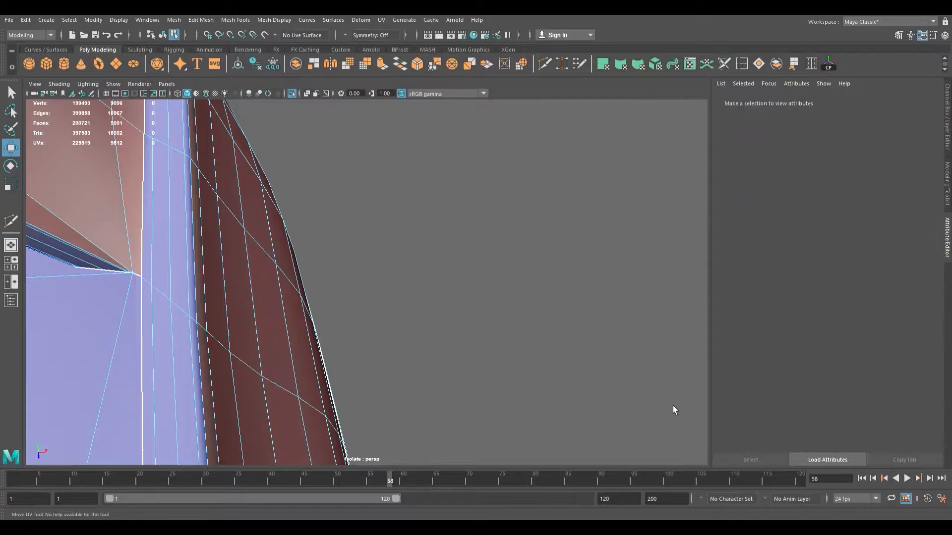
Step: Switch to face selection and select the shoe's UV shells to check how the cuts separate them
{"action": "key", "text": "F11"}
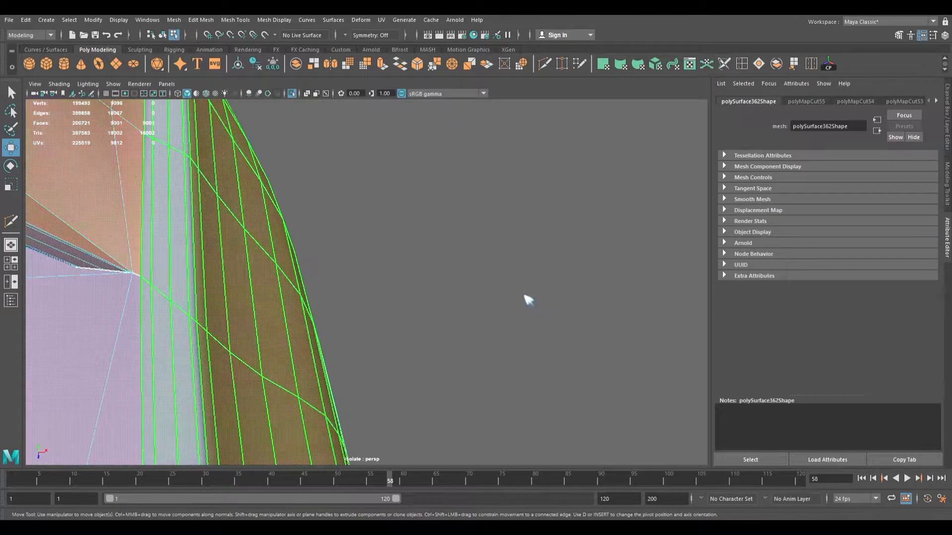
{"action": "left_click", "coordinate": [518, 268]}
{"action": "key", "text": "ctrl+z"}
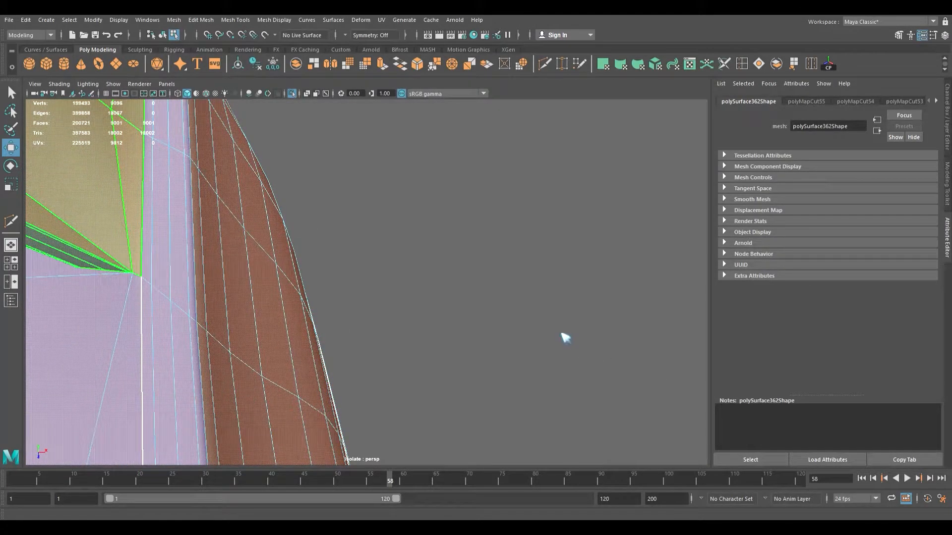
{"action": "left_click", "coordinate": [524, 298]}
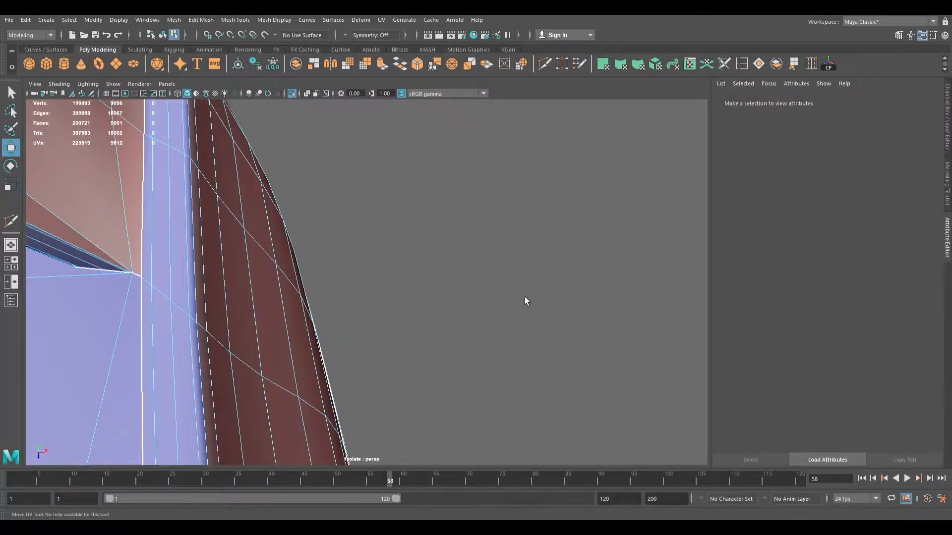
{"action": "left_click", "coordinate": [550, 296]}
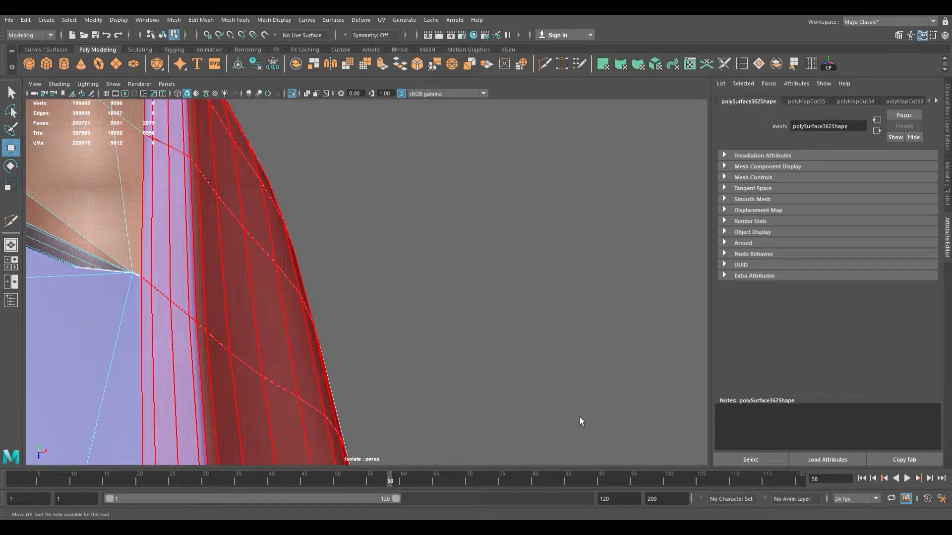
Step: Select the vertical edge line at the heel of the sole's side band and cut the UVs along it
{"action": "scroll", "coordinate": [265, 278], "scroll_direction": "down", "scroll_amount": 10}
{"action": "left_click_drag", "start_coordinate": [268, 292], "coordinate": [420, 267], "text": "alt"}
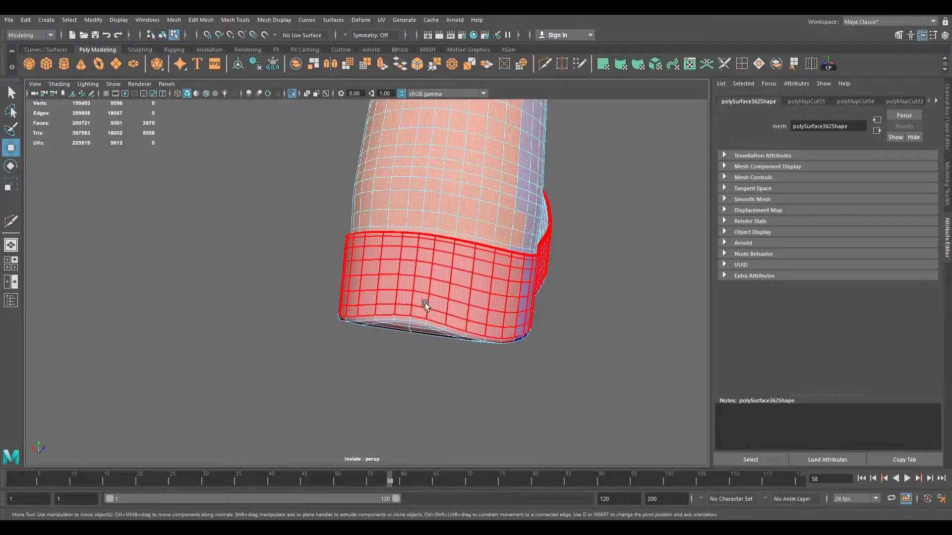
{"action": "left_click", "coordinate": [419, 256]}
{"action": "double_click", "coordinate": [420, 304]}
{"action": "scroll", "coordinate": [411, 310], "scroll_direction": "up", "scroll_amount": 5}
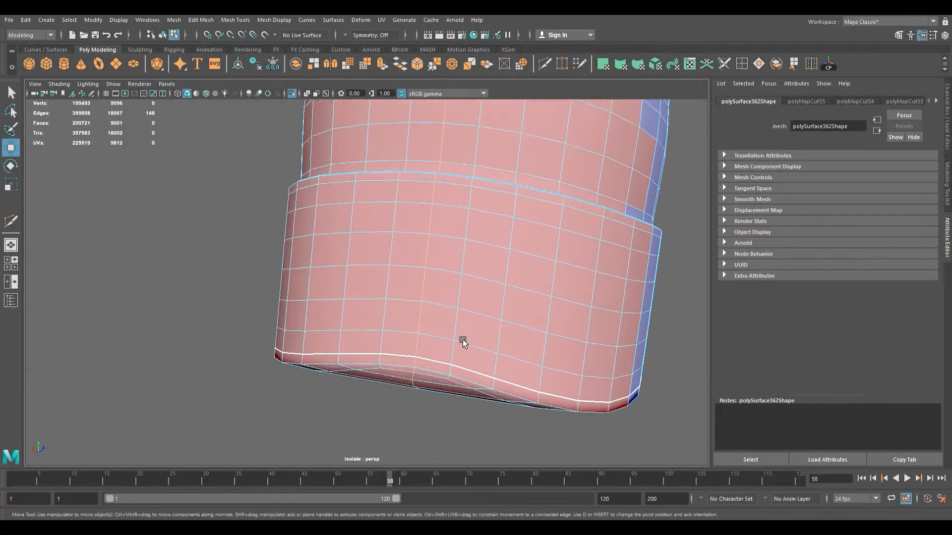
{"action": "left_click", "coordinate": [422, 344]}
{"action": "left_click_drag", "start_coordinate": [425, 235], "coordinate": [409, 245], "text": "alt"}
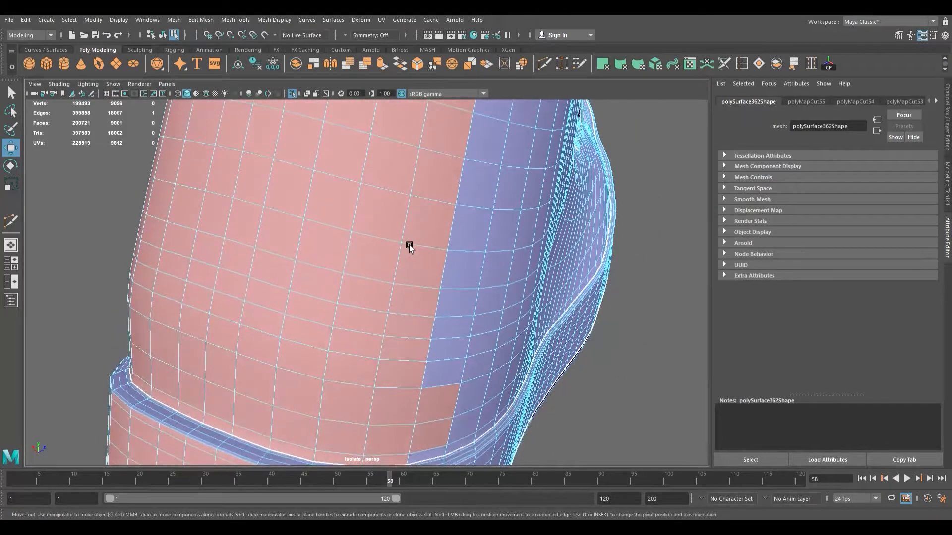
{"action": "middle_click_drag", "start_coordinate": [409, 245], "coordinate": [437, 218], "text": "alt"}
{"action": "middle_click_drag", "start_coordinate": [350, 278], "coordinate": [355, 272], "text": "alt"}
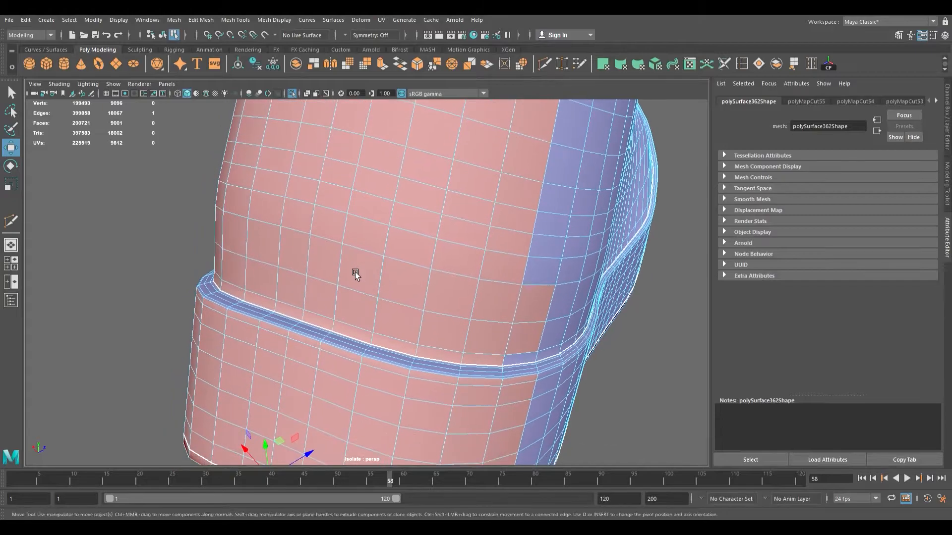
{"action": "left_click_drag", "start_coordinate": [336, 346], "coordinate": [346, 344], "text": "alt"}
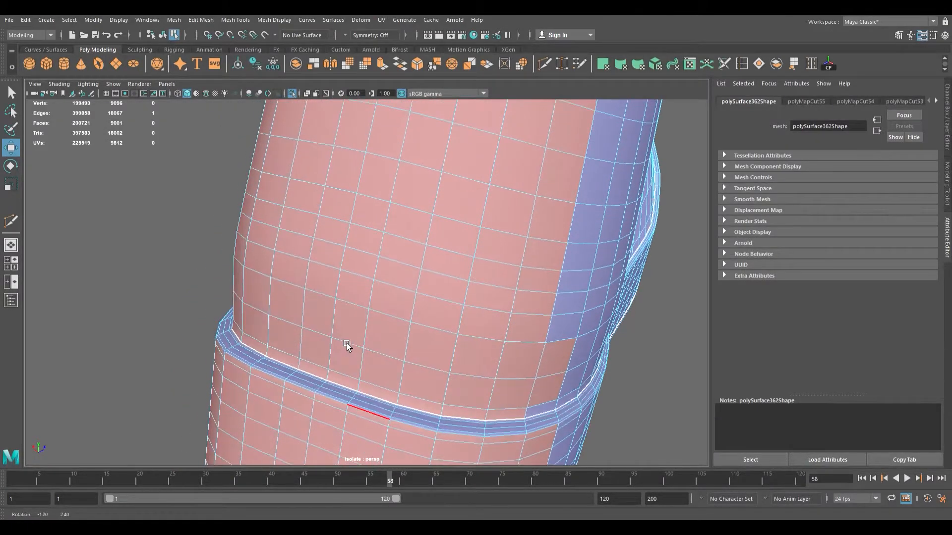
{"action": "double_click", "coordinate": [334, 382]}
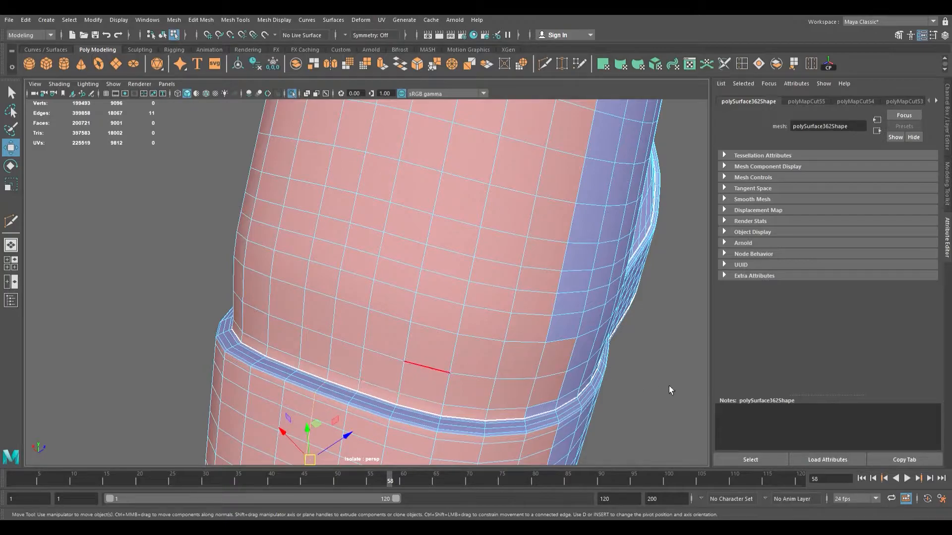
{"action": "key", "text": "shift+x"}
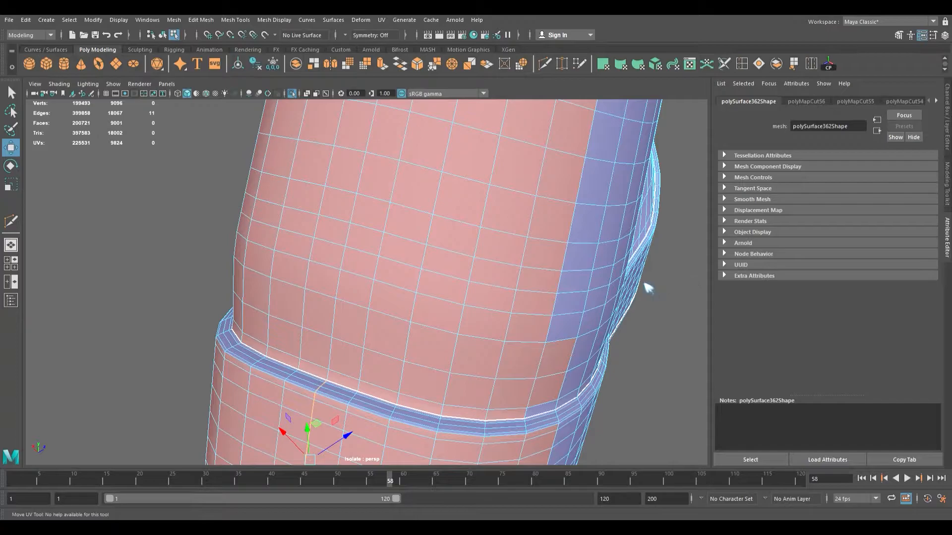
Step: Select the UV shells of the sole's side band and the upper in turn, and examine which shoe faces each covers
{"action": "right_click_drag", "start_coordinate": [602, 274], "coordinate": [632, 354]}
{"action": "left_click", "coordinate": [635, 355]}
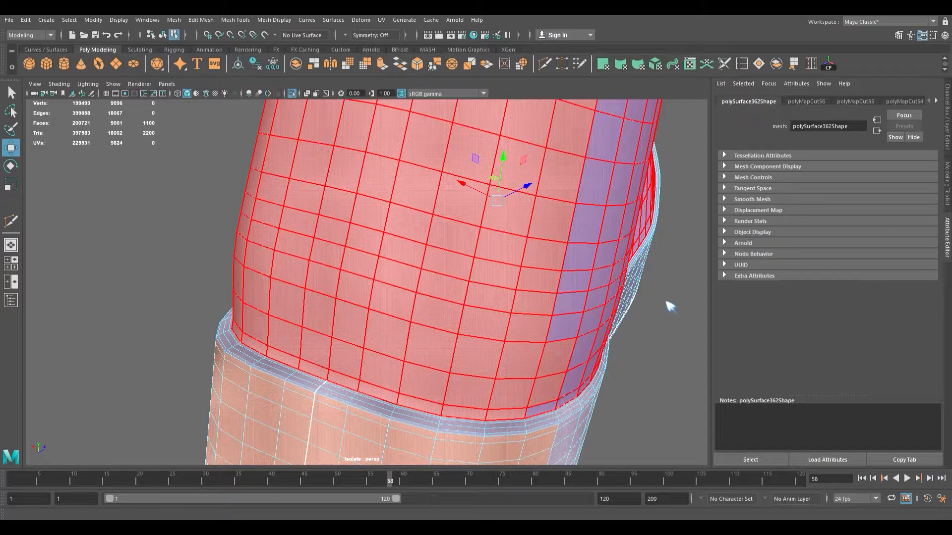
{"action": "left_click", "coordinate": [687, 305]}
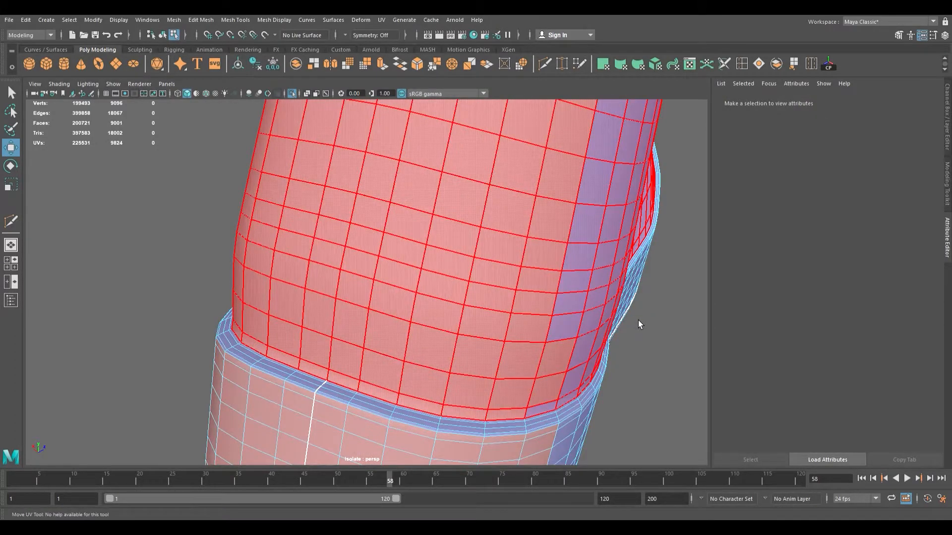
{"action": "left_click", "coordinate": [637, 320]}
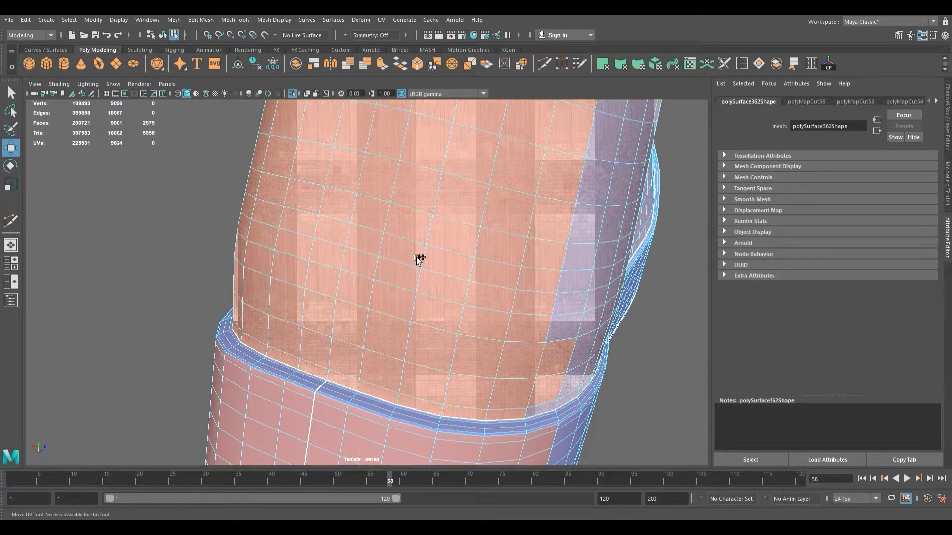
{"action": "scroll", "coordinate": [416, 257], "scroll_direction": "down", "scroll_amount": 6}
{"action": "left_click", "coordinate": [379, 349]}
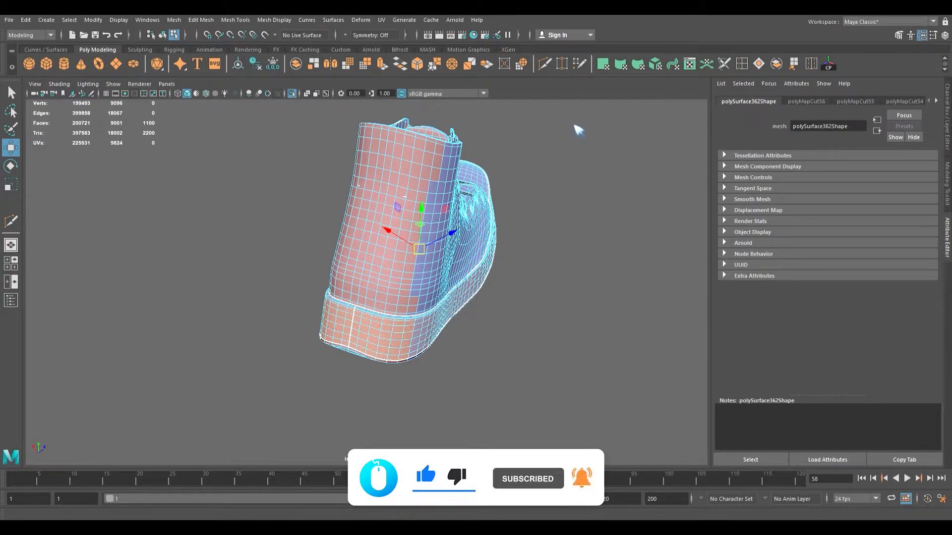
{"action": "key", "text": "ctrl+F12"}
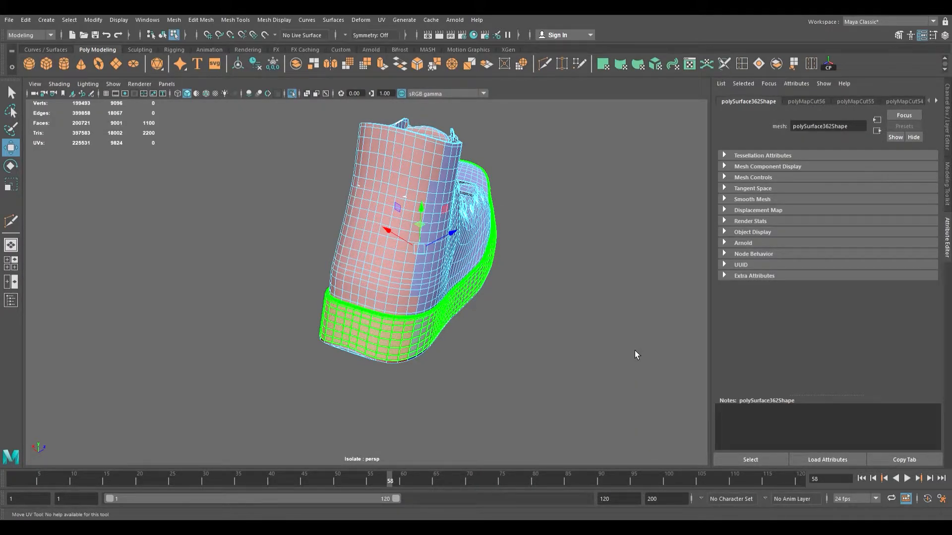
{"action": "left_click", "coordinate": [635, 350]}
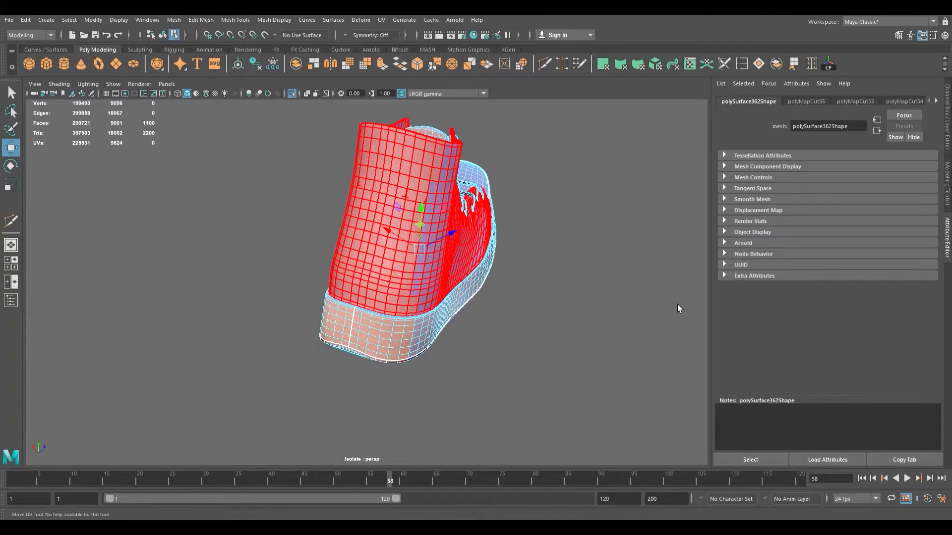
{"action": "key", "text": "F11"}
{"action": "left_click_drag", "start_coordinate": [372, 308], "coordinate": [218, 313], "text": "alt"}
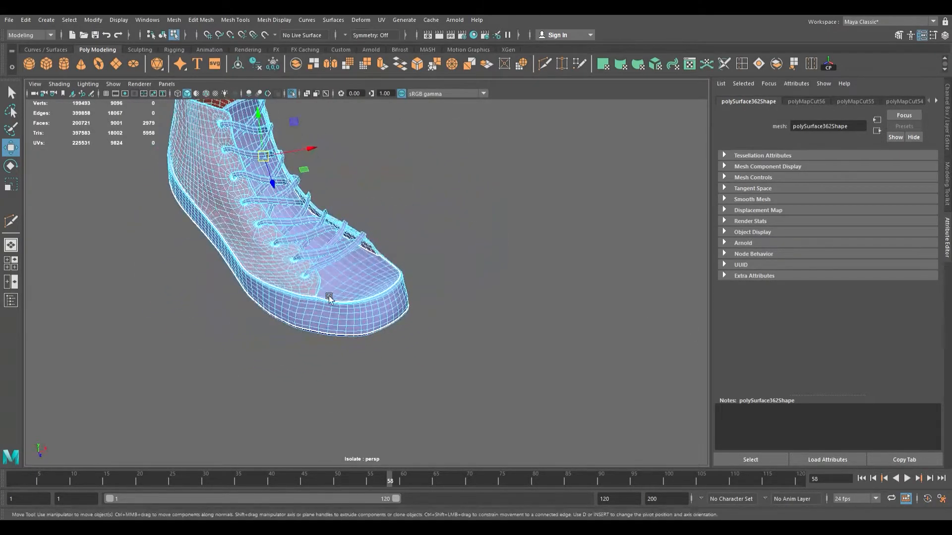
{"action": "middle_click_drag", "start_coordinate": [329, 296], "coordinate": [320, 362], "text": "alt"}
{"action": "scroll", "coordinate": [320, 362], "scroll_direction": "down", "scroll_amount": 5}
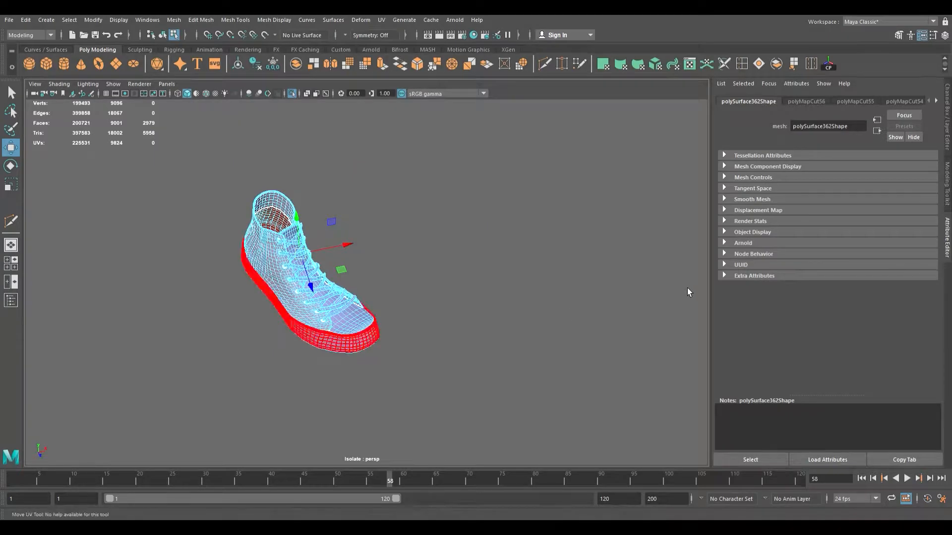
Step: Select the UV shell of the sole's side band and move it to another place in the UV layout
{"action": "left_click", "coordinate": [642, 293]}
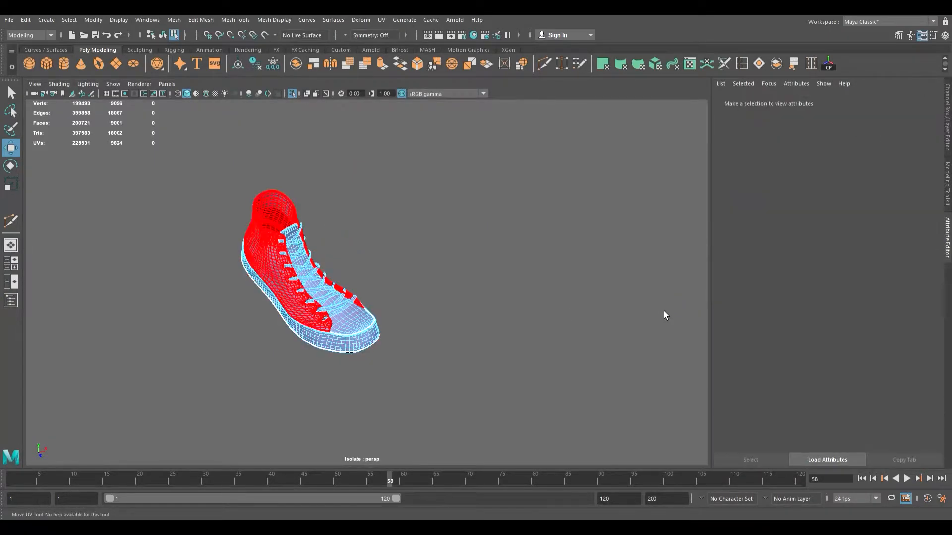
{"action": "left_click", "coordinate": [662, 319]}
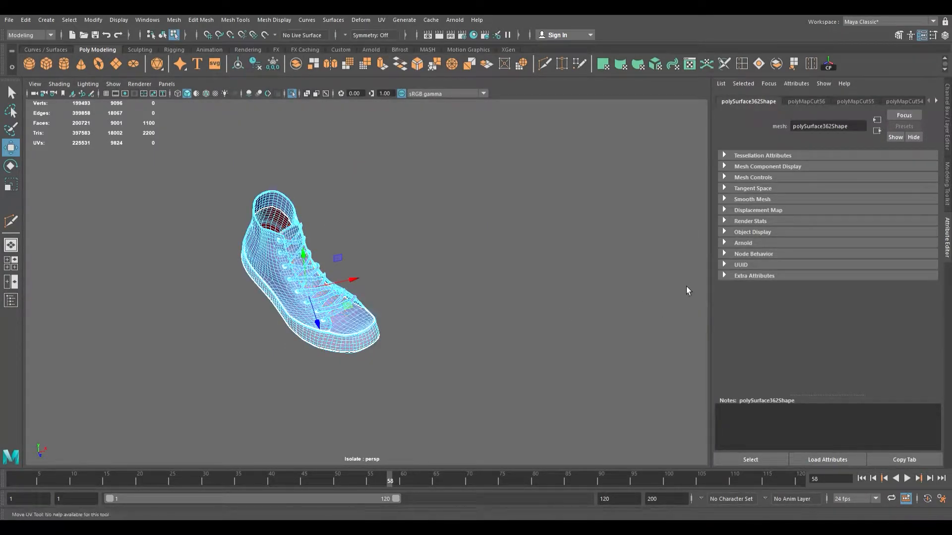
{"action": "left_click_drag", "start_coordinate": [682, 346], "coordinate": [707, 305]}
{"action": "left_click", "coordinate": [714, 340]}
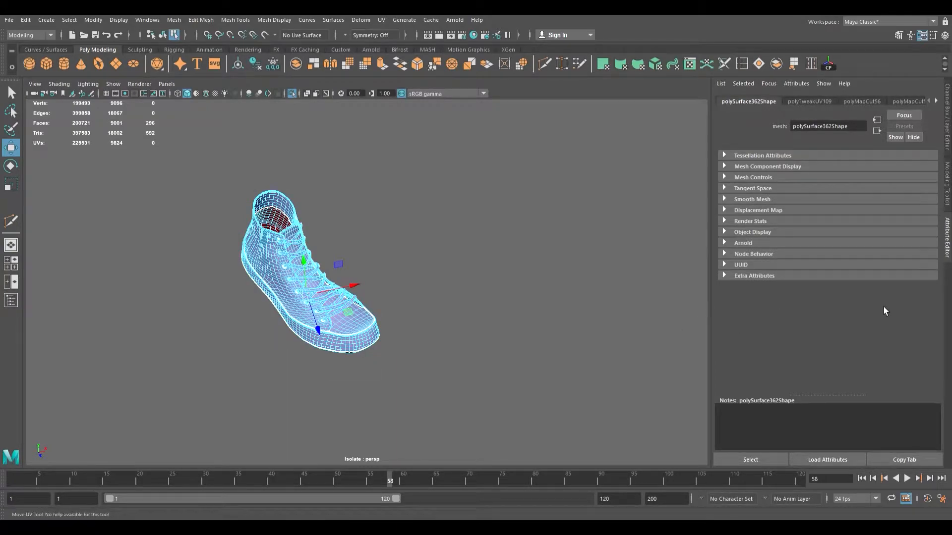
Step: Select the upper's shell, the tongue's shell and all shells of the shoe in turn, and undo the last selections
{"action": "left_click", "coordinate": [656, 302]}
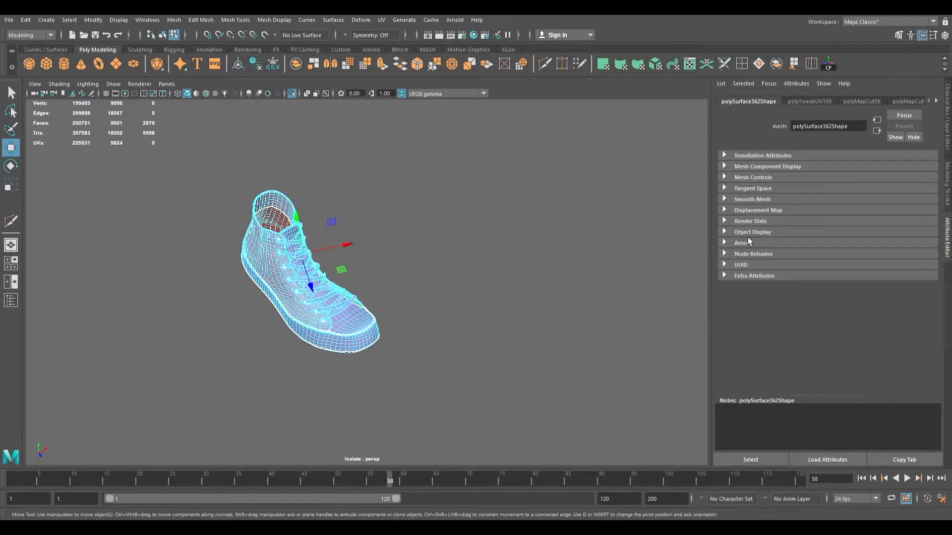
{"action": "left_click", "coordinate": [723, 315]}
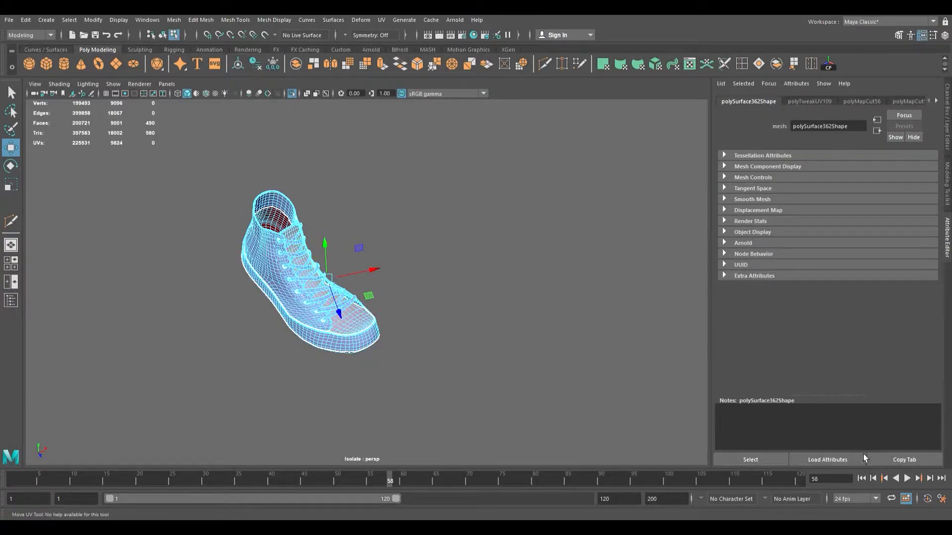
{"action": "key", "text": "ctrl+shift+a"}
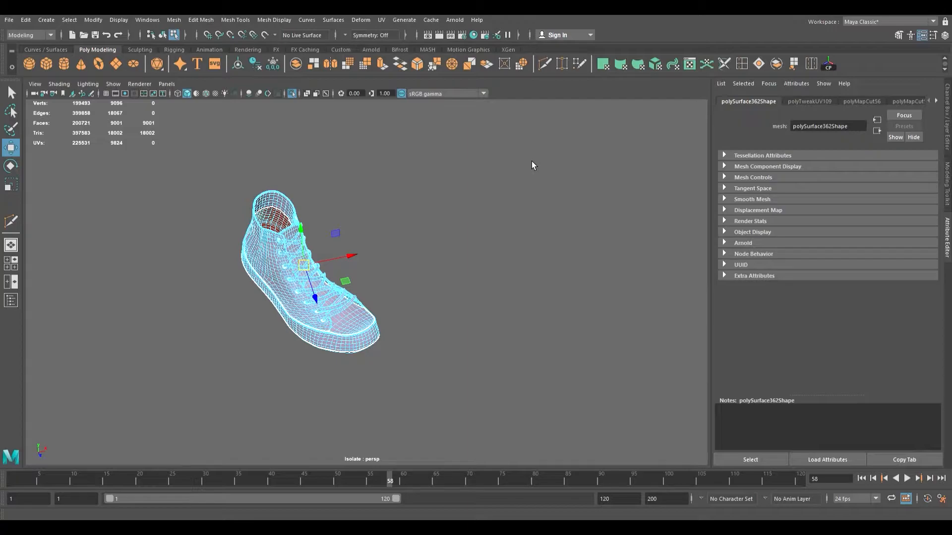
{"action": "key", "text": "ctrl+z"}
{"action": "key", "text": "ctrl+y"}
{"action": "key", "text": "ctrl+z"}
{"action": "key", "text": "ctrl+z"}
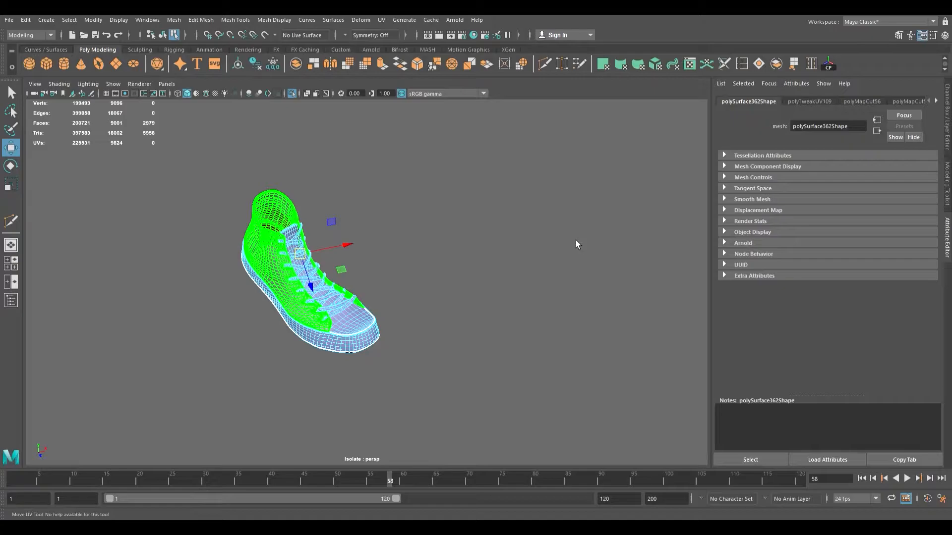
Step: Isolate the selected faces of the shoe's upper so that the other shoe parts are hidden
{"action": "key", "text": "F8"}
{"action": "left_click_drag", "start_coordinate": [306, 298], "coordinate": [352, 292], "text": "alt"}
{"action": "right_click_drag", "start_coordinate": [351, 292], "coordinate": [520, 331], "text": "alt"}
{"action": "left_click_drag", "start_coordinate": [362, 303], "coordinate": [334, 353], "text": "alt"}
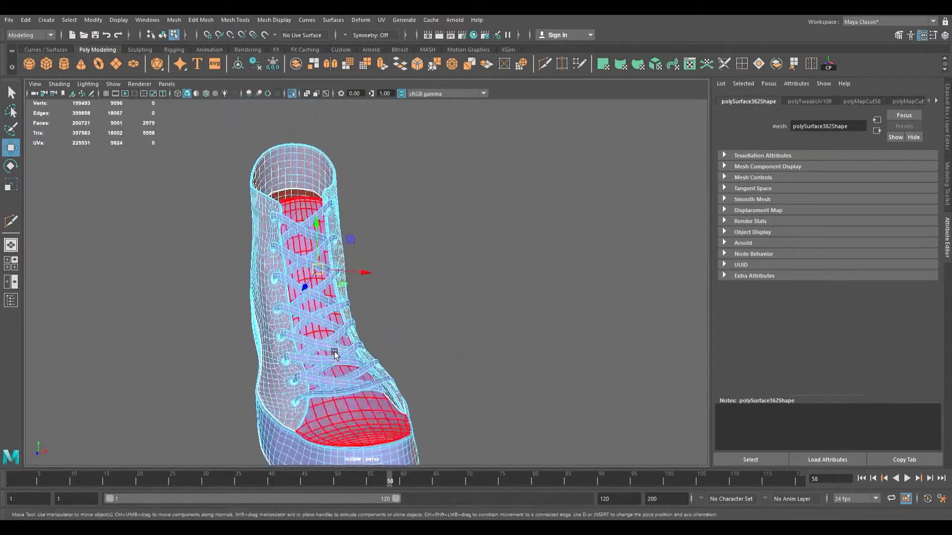
{"action": "left_click", "coordinate": [292, 94]}
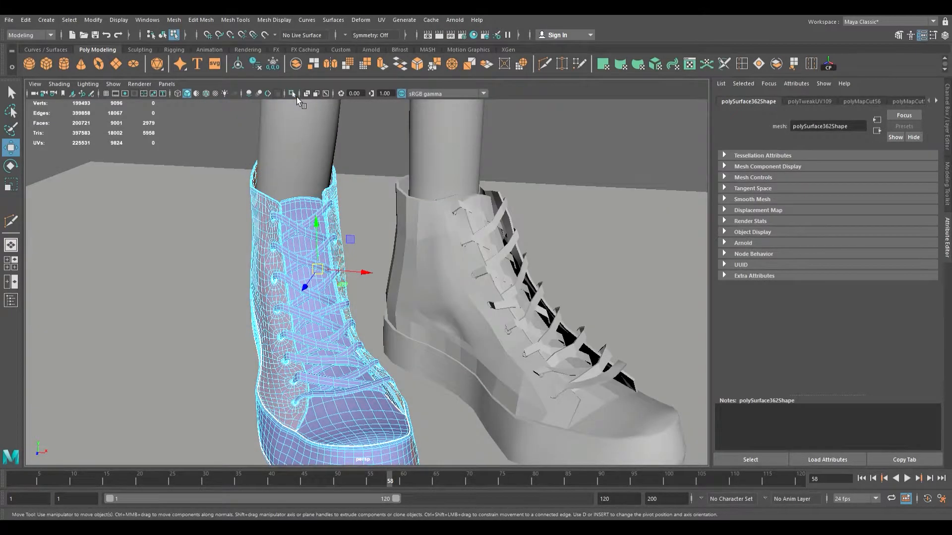
{"action": "left_click", "coordinate": [296, 97]}
{"action": "left_click_drag", "start_coordinate": [284, 247], "coordinate": [441, 239], "text": "alt"}
{"action": "left_click", "coordinate": [441, 240]}
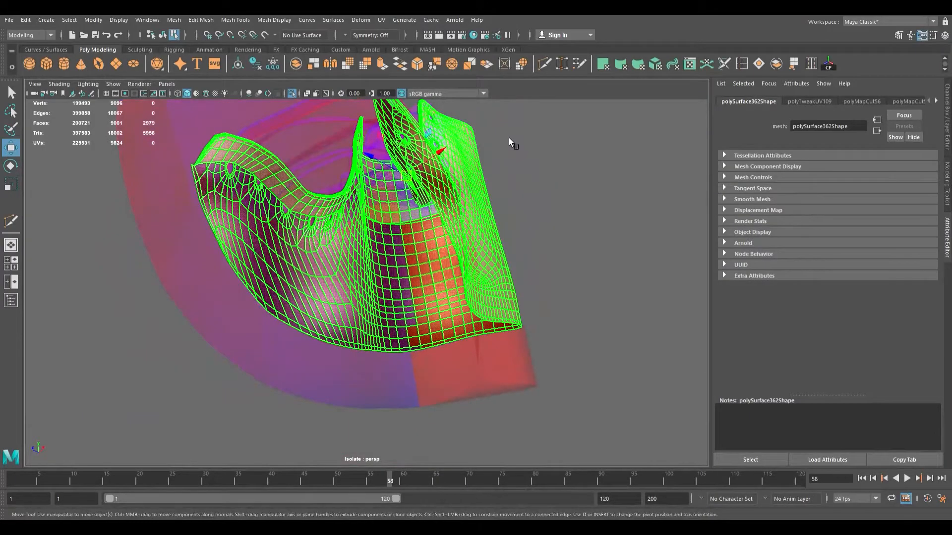
Step: Select the edge loop bordering the inner lining of the shoe's upper and cut the UVs along it
{"action": "left_click_drag", "start_coordinate": [508, 138], "coordinate": [381, 239], "text": "alt"}
{"action": "right_click_drag", "start_coordinate": [382, 240], "coordinate": [385, 298], "text": "alt"}
{"action": "middle_click_drag", "start_coordinate": [384, 298], "coordinate": [414, 321], "text": "alt"}
{"action": "left_click_drag", "start_coordinate": [397, 309], "coordinate": [383, 304], "text": "alt"}
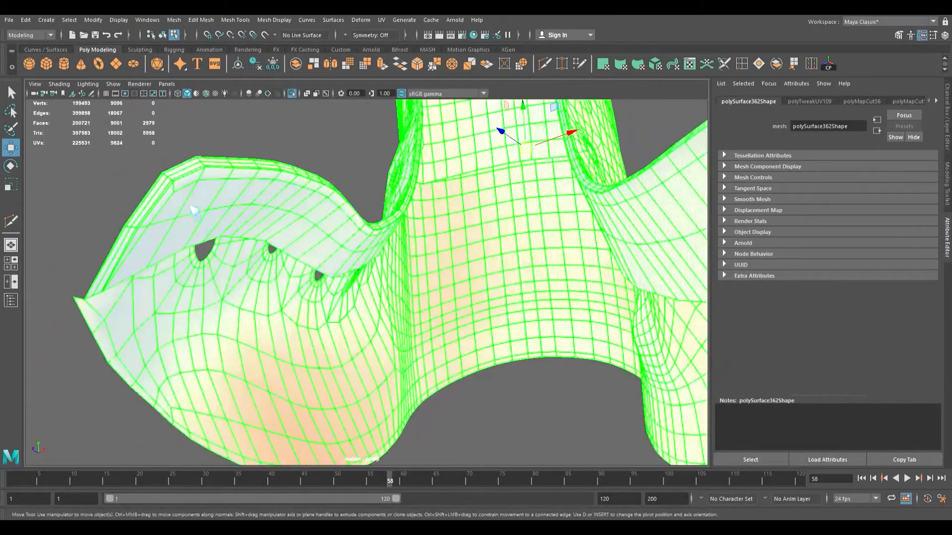
{"action": "right_click_drag", "start_coordinate": [191, 207], "coordinate": [192, 195]}
{"action": "double_click", "coordinate": [127, 261]}
{"action": "key", "text": "f"}
{"action": "left_click_drag", "start_coordinate": [347, 261], "coordinate": [206, 271], "text": "alt"}
{"action": "right_click_drag", "start_coordinate": [206, 271], "coordinate": [444, 310], "text": "alt"}
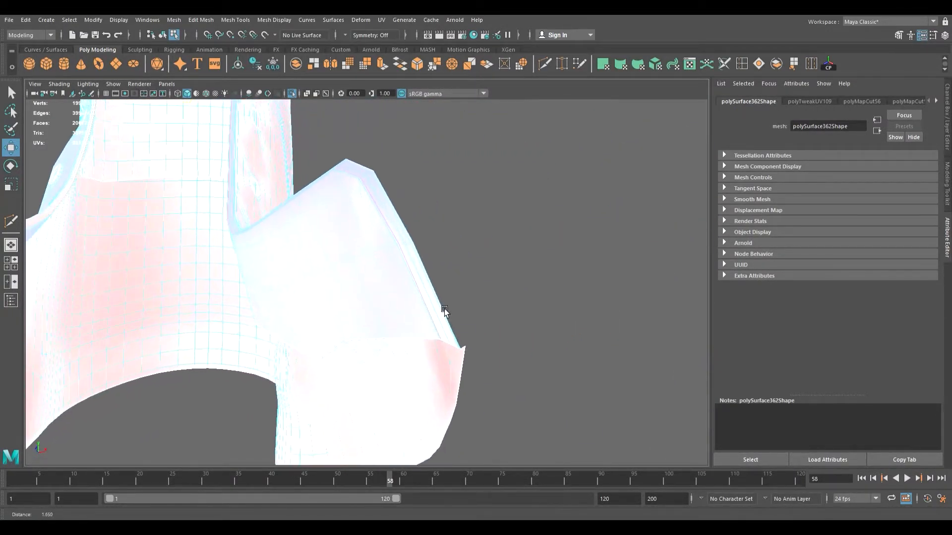
{"action": "scroll", "coordinate": [246, 260], "scroll_direction": "down", "scroll_amount": 5}
{"action": "left_click_drag", "start_coordinate": [243, 261], "coordinate": [303, 317], "text": "alt"}
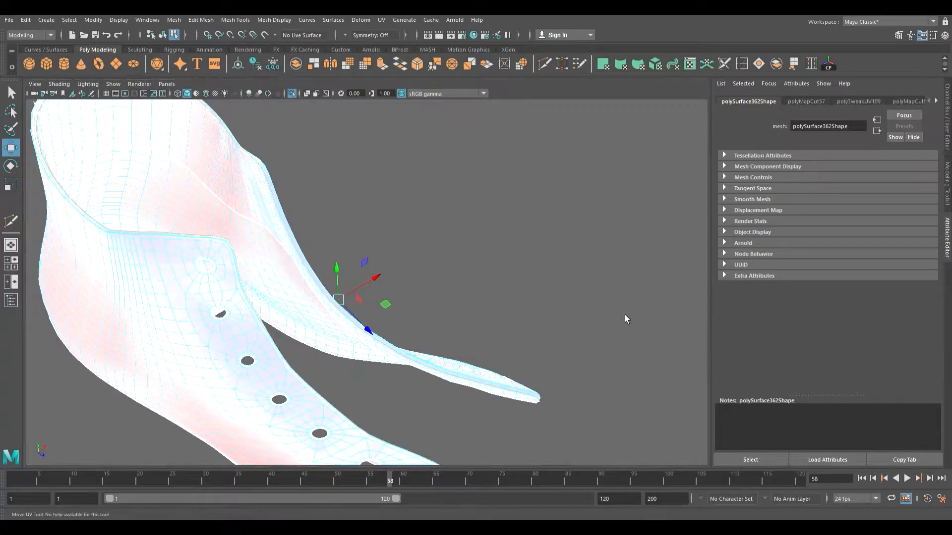
Step: Select the UV shell of the upper's inner lining and move it apart from the outer shell
{"action": "left_click_drag", "start_coordinate": [273, 238], "coordinate": [193, 170], "text": "alt"}
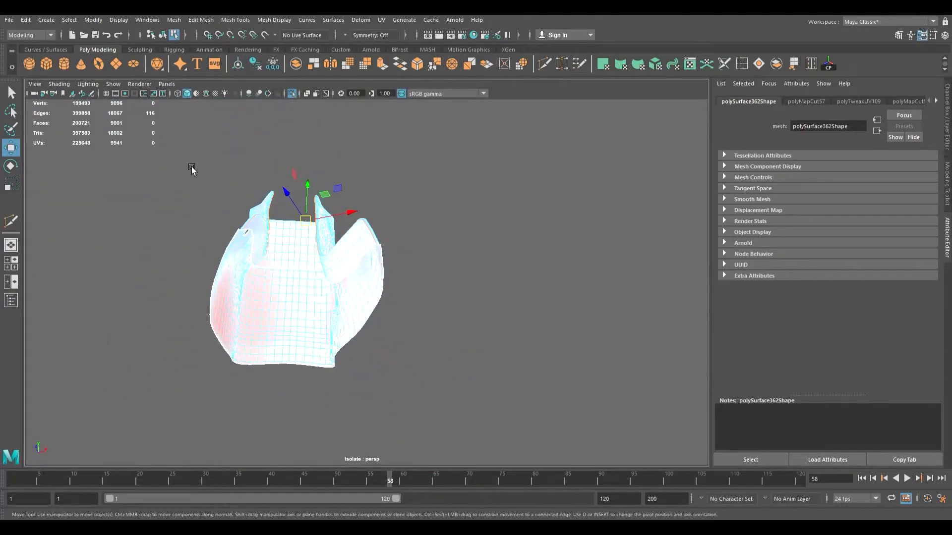
{"action": "right_click_drag", "start_coordinate": [516, 201], "coordinate": [558, 212]}
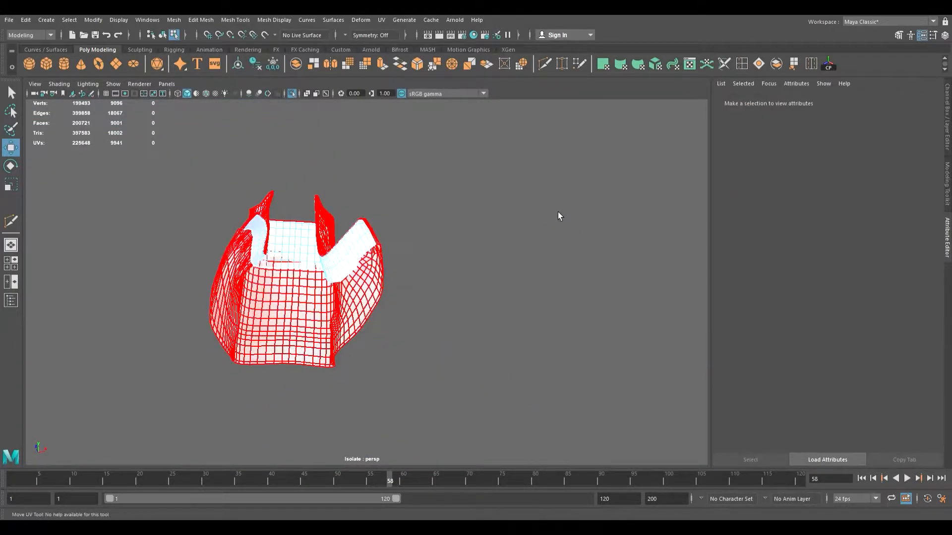
{"action": "left_click", "coordinate": [575, 213]}
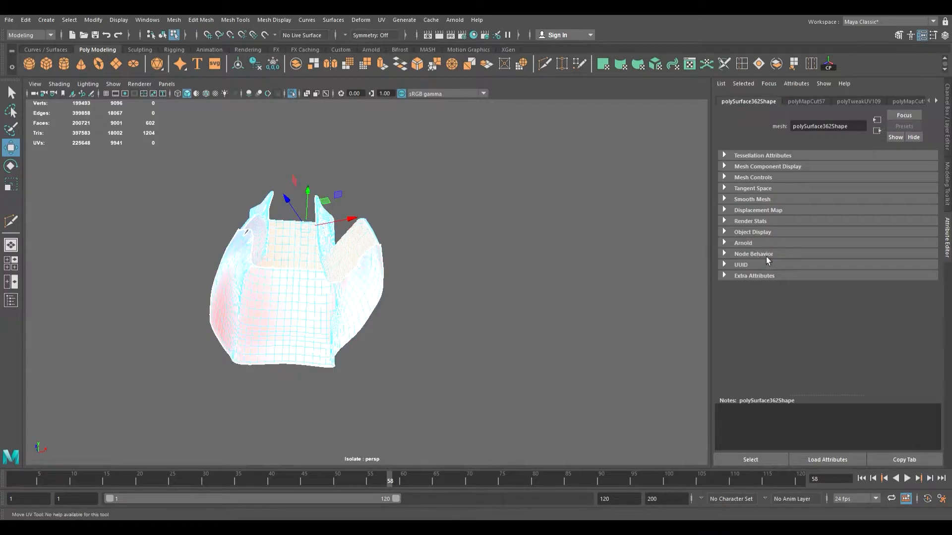
Step: Select the UV shell of the upper's outer side and examine its extent around the eyelets and inside the shoe
{"action": "left_click", "coordinate": [551, 233]}
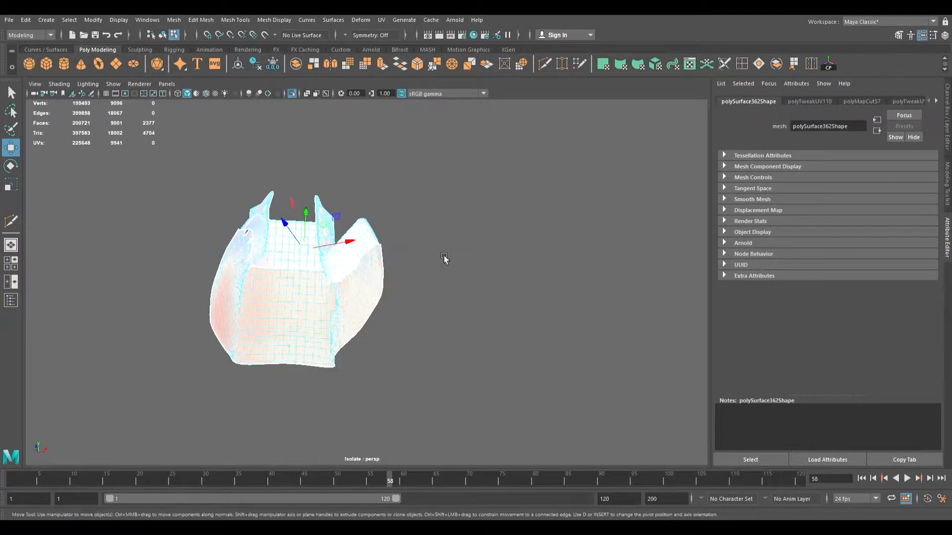
{"action": "left_click_drag", "start_coordinate": [347, 273], "coordinate": [369, 281], "text": "alt"}
{"action": "left_click_drag", "start_coordinate": [358, 299], "coordinate": [427, 322], "text": "alt"}
{"action": "mouse_move", "coordinate": [343, 340]}
{"action": "right_mouse_down", "text": "alt"}
{"action": "mouse_move", "coordinate": [393, 350]}
{"action": "mouse_move", "coordinate": [346, 344]}
{"action": "right_mouse_up", "text": "alt"}
{"action": "mouse_move", "coordinate": [346, 344]}
{"action": "left_mouse_down", "text": "alt"}
{"action": "mouse_move", "coordinate": [289, 331]}
{"action": "mouse_move", "coordinate": [333, 346]}
{"action": "left_mouse_up", "text": "alt"}
{"action": "right_click_drag", "start_coordinate": [333, 346], "coordinate": [489, 350], "text": "alt"}
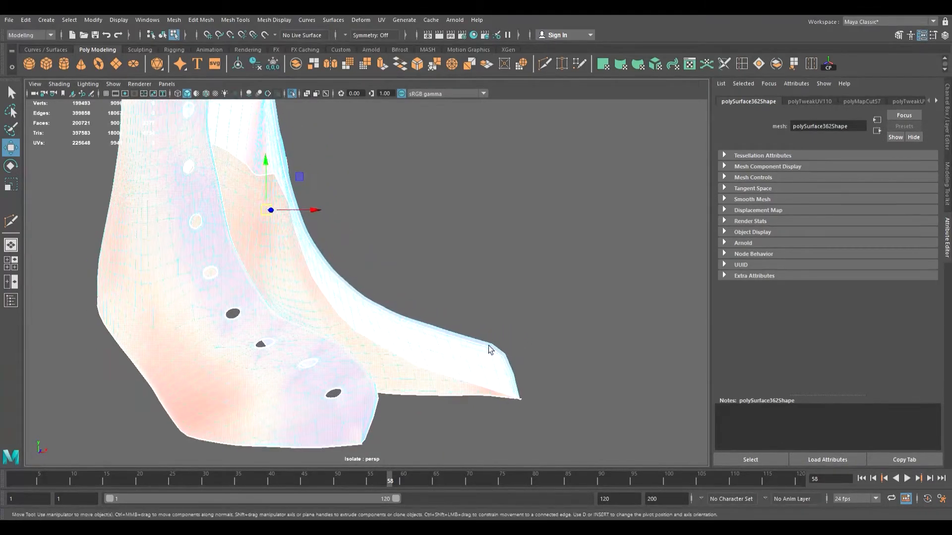
{"action": "left_click", "coordinate": [629, 291]}
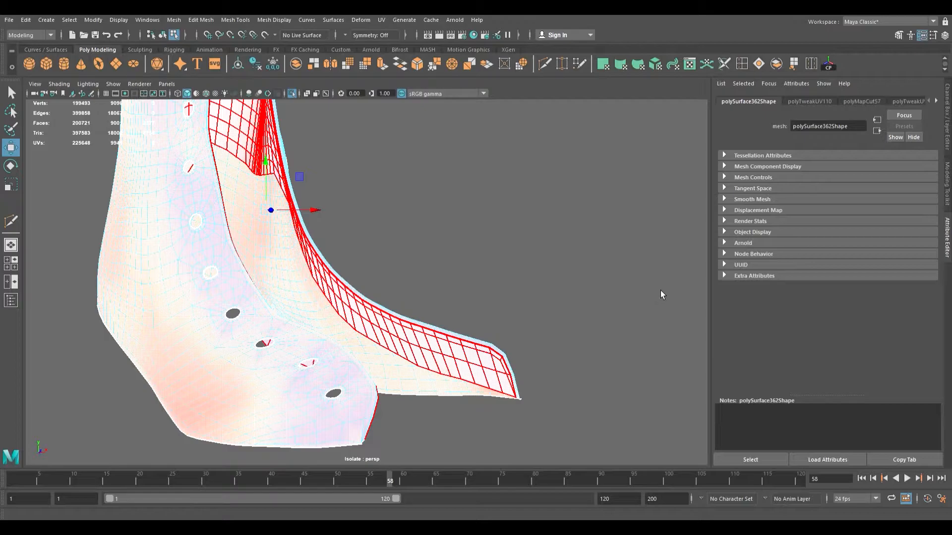
{"action": "key", "text": "F8"}
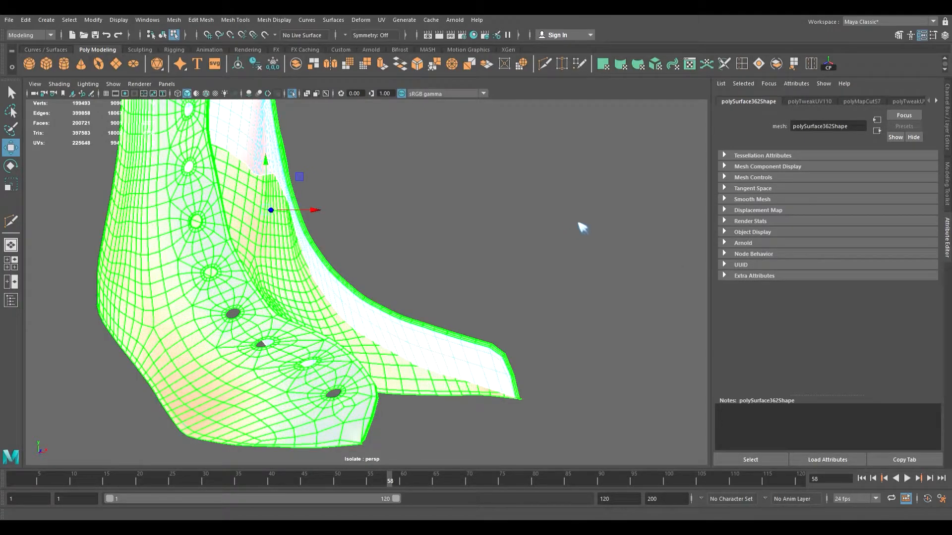
Step: Select the UV shell of the sole's side, return to object selection and frame the shoe mesh
{"action": "left_click", "coordinate": [513, 225]}
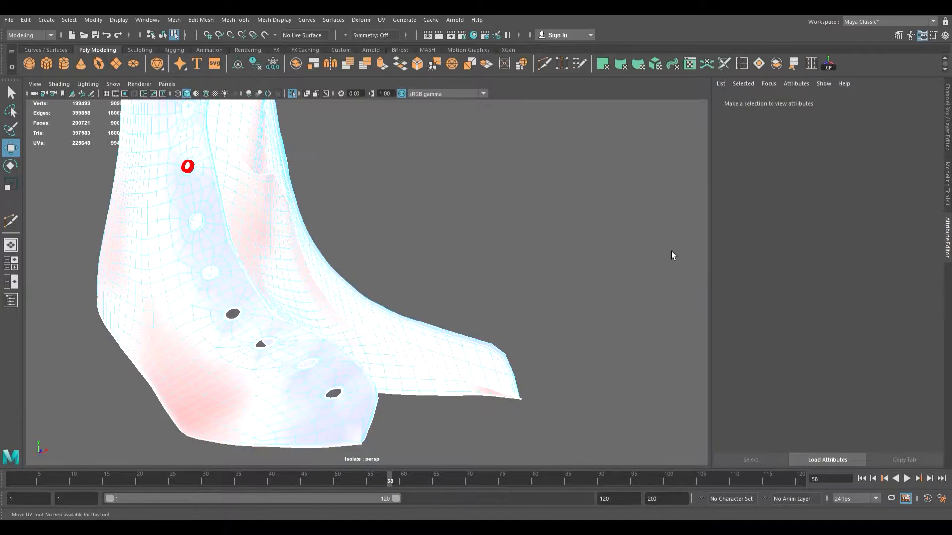
{"action": "left_click", "coordinate": [646, 343]}
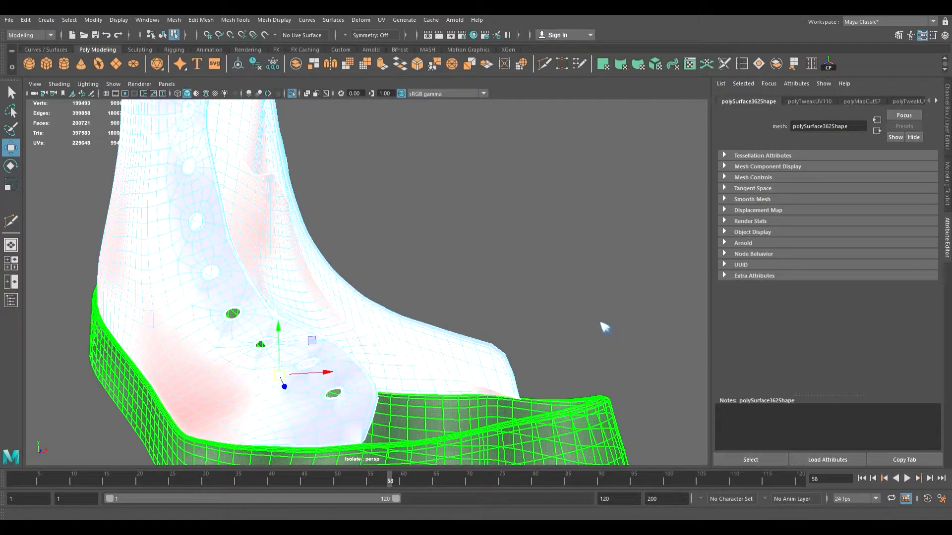
{"action": "key", "text": "Delete"}
{"action": "left_click", "coordinate": [275, 248]}
{"action": "key", "text": "f"}
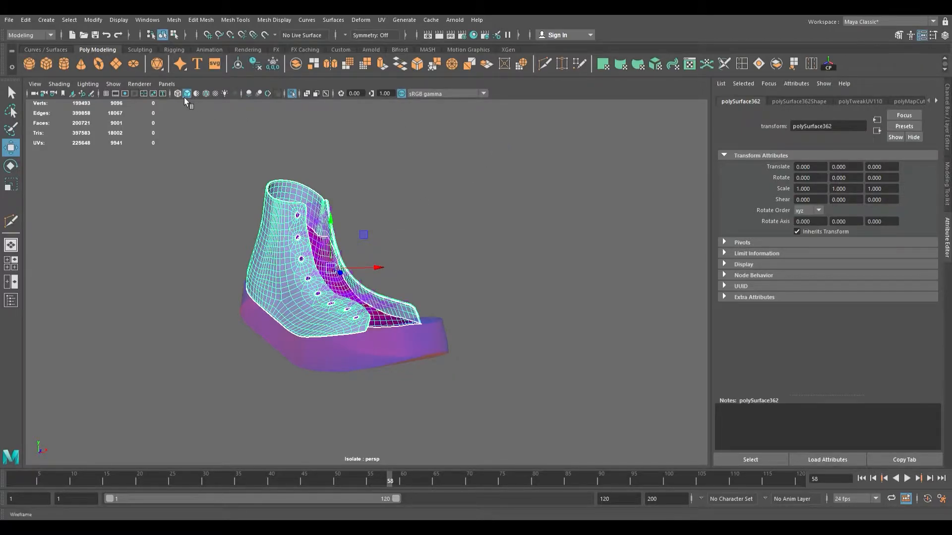
Step: Turn off the isolated view of the upper, restore shaded display and isolate the complete shoe with its laces
{"action": "key", "text": "4"}
{"action": "key", "text": "5"}
{"action": "key", "text": "4"}
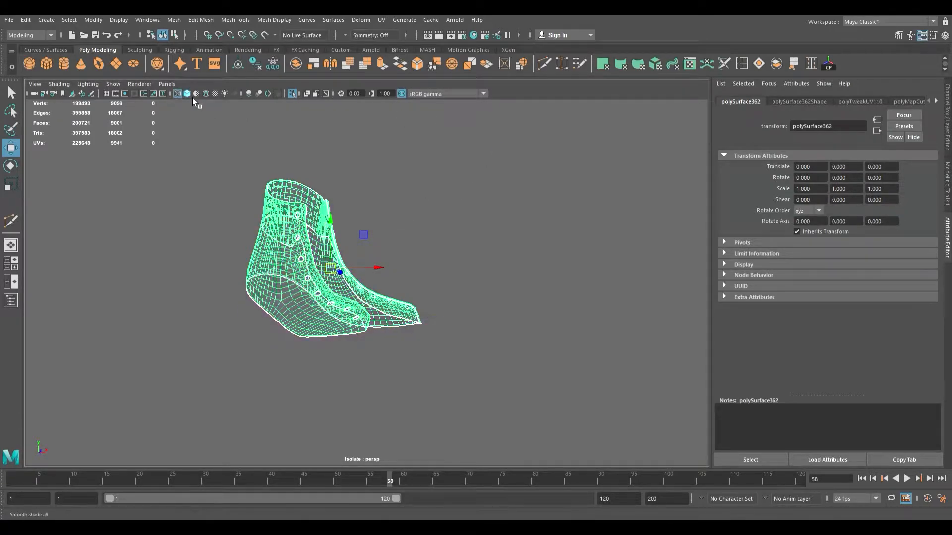
{"action": "left_click_drag", "start_coordinate": [238, 203], "coordinate": [305, 229], "text": "alt"}
{"action": "left_click", "coordinate": [295, 95]}
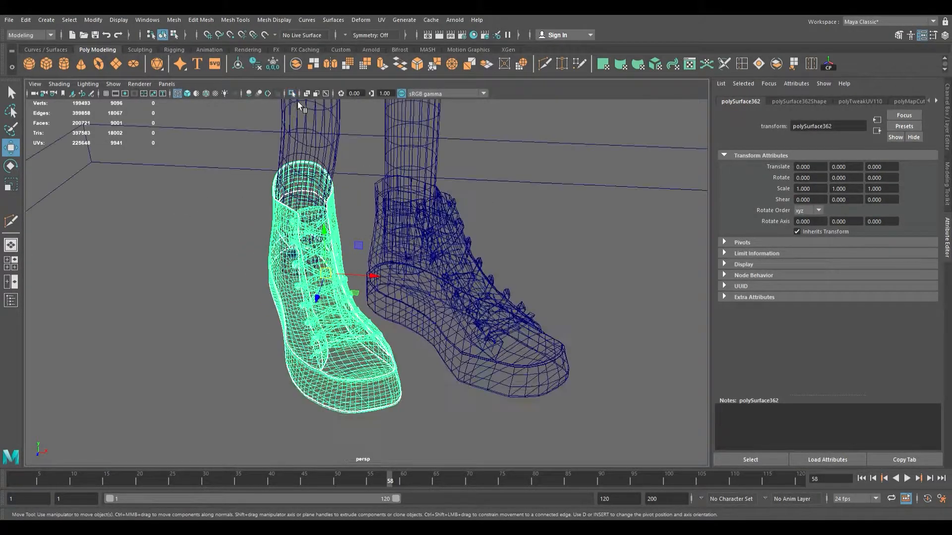
{"action": "left_click_drag", "start_coordinate": [343, 264], "coordinate": [300, 241], "text": "alt"}
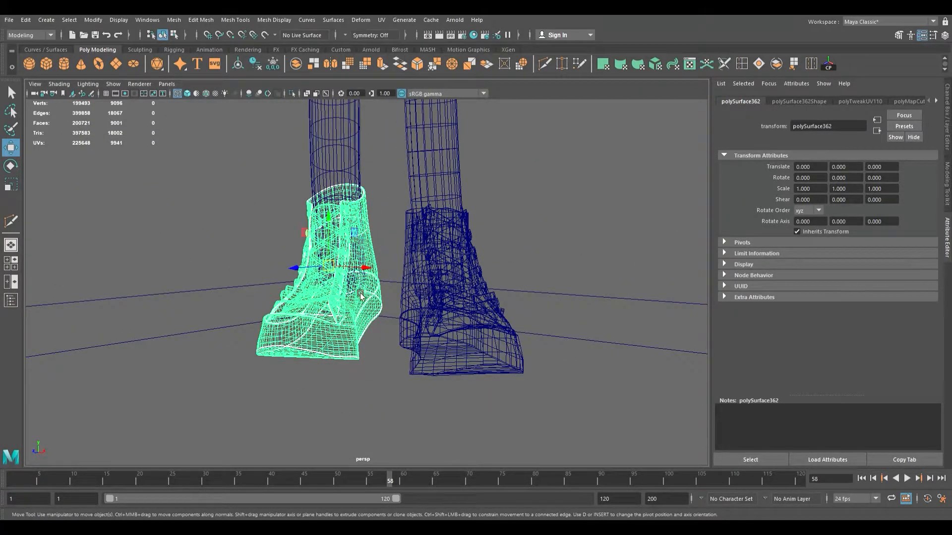
{"action": "left_click", "coordinate": [187, 94]}
{"action": "left_click_drag", "start_coordinate": [349, 279], "coordinate": [265, 194], "text": "alt"}
{"action": "scroll", "coordinate": [380, 228], "scroll_direction": "up", "scroll_amount": 5}
{"action": "scroll", "coordinate": [379, 228], "scroll_direction": "down", "scroll_amount": 5}
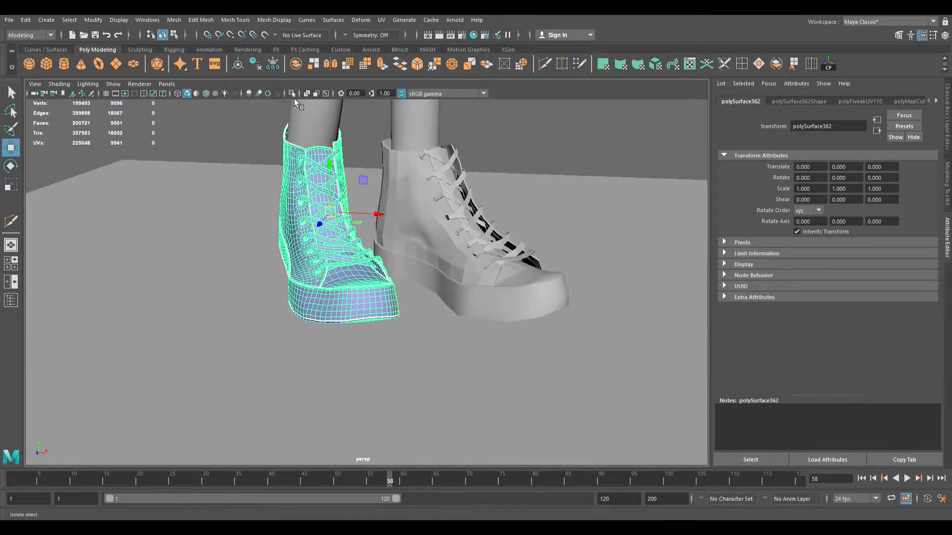
{"action": "left_click", "coordinate": [293, 96]}
{"action": "left_click_drag", "start_coordinate": [392, 208], "coordinate": [419, 206], "text": "alt"}
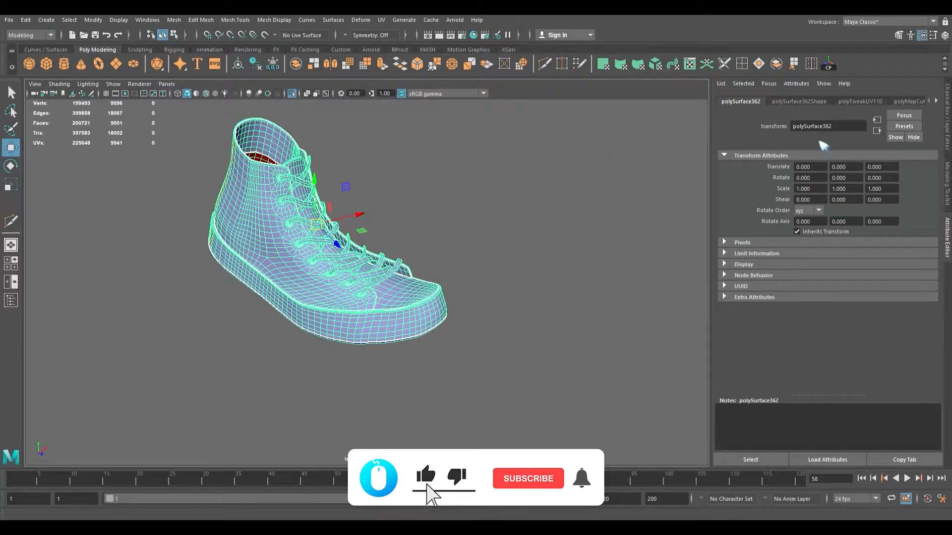
Step: Show the UV checker pattern with distortion shading on the shoe and inspect it around the toe and sole
{"action": "left_click", "coordinate": [772, 142]}
{"action": "scroll", "coordinate": [407, 261], "scroll_direction": "up", "scroll_amount": 5}
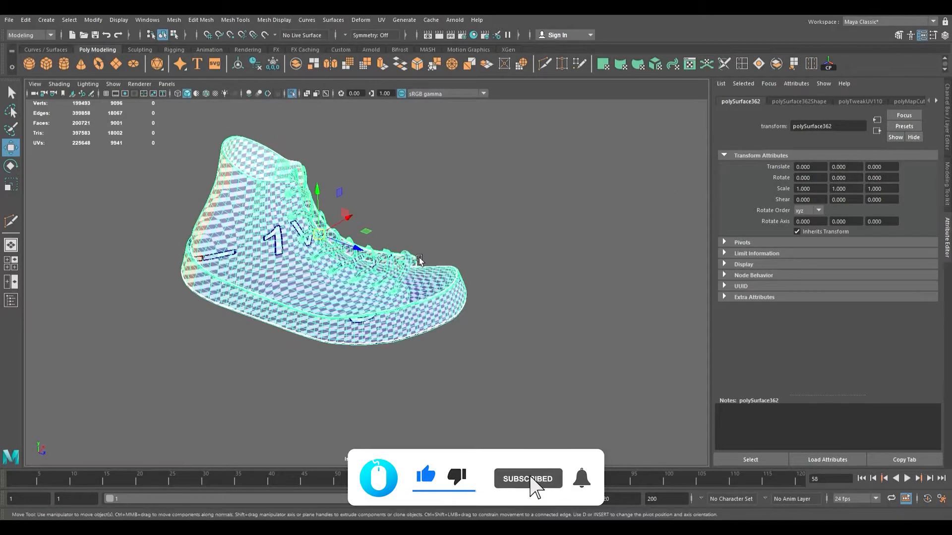
{"action": "mouse_move", "coordinate": [425, 276]}
{"action": "left_mouse_down", "text": "alt"}
{"action": "mouse_move", "coordinate": [323, 295]}
{"action": "mouse_move", "coordinate": [282, 292]}
{"action": "mouse_move", "coordinate": [316, 279]}
{"action": "mouse_move", "coordinate": [419, 278]}
{"action": "left_mouse_up", "text": "alt"}
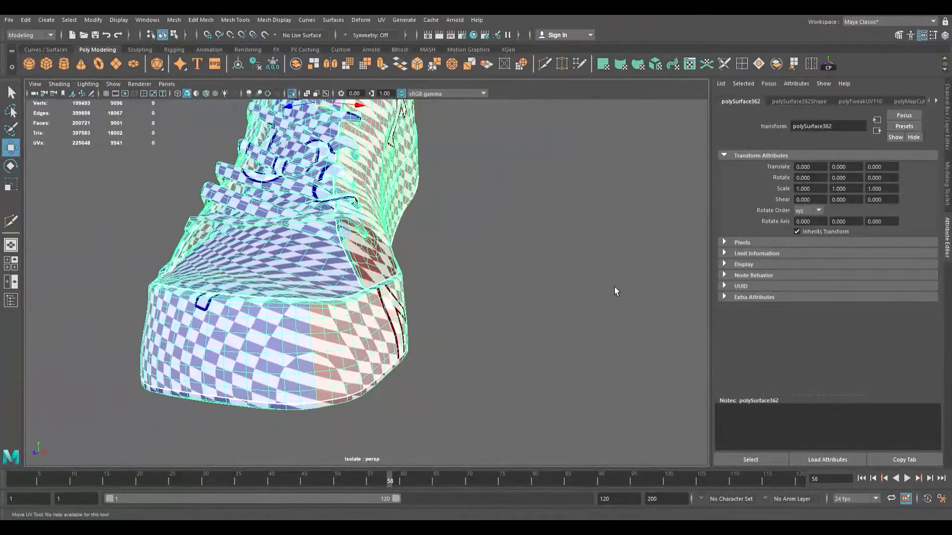
{"action": "left_click", "coordinate": [775, 141]}
{"action": "left_click", "coordinate": [775, 140]}
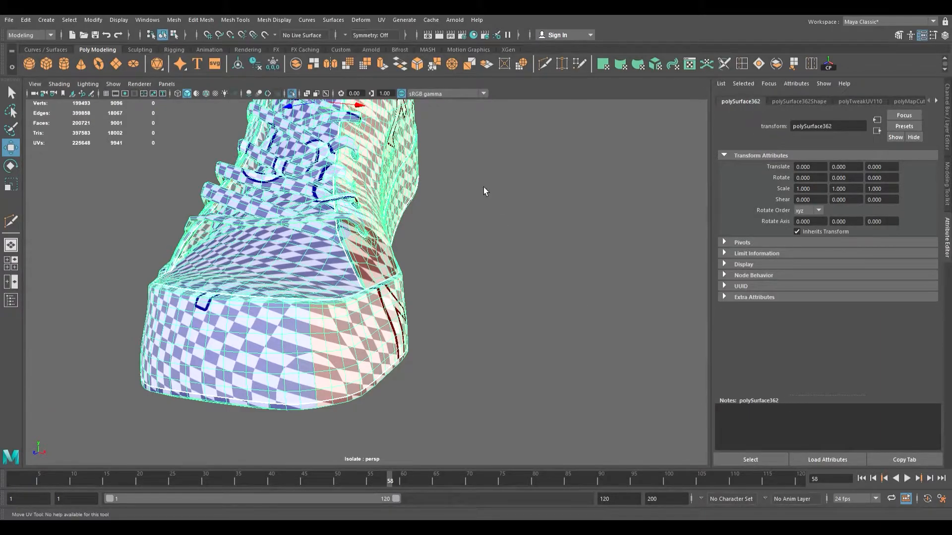
Step: Select the upper's UV shell, switch to face selection and extend the selection to every face of the shoe
{"action": "right_click_drag", "start_coordinate": [512, 248], "coordinate": [528, 250]}
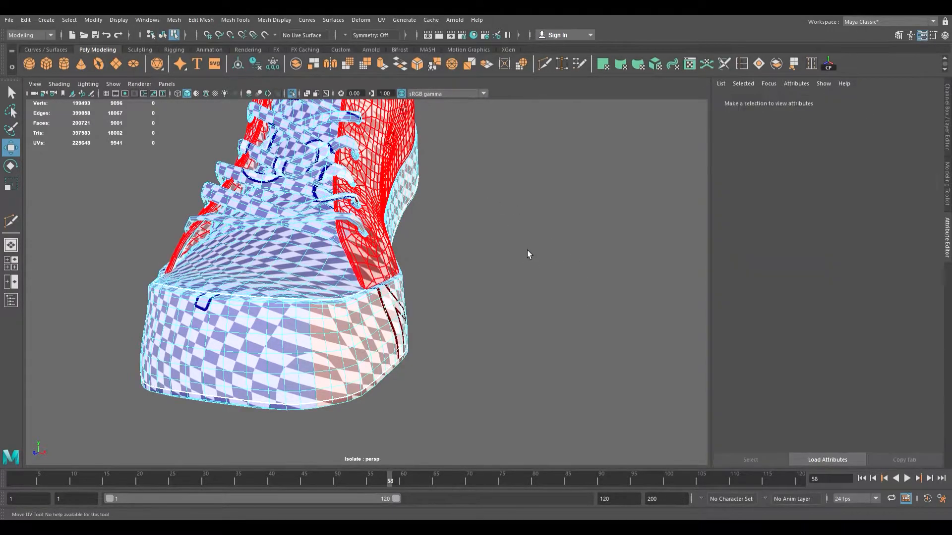
{"action": "left_click", "coordinate": [528, 251]}
{"action": "key", "text": "F11"}
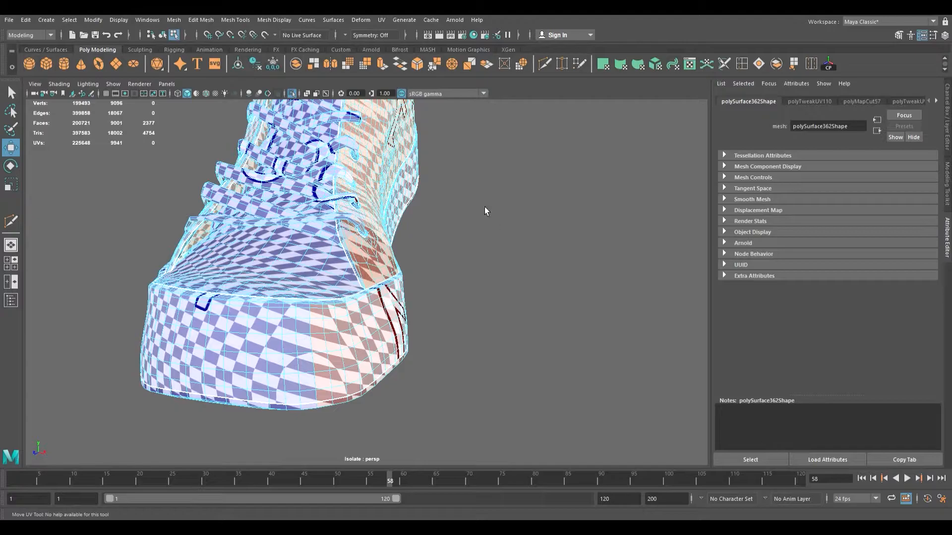
{"action": "key", "text": "ctrl+shift+a"}
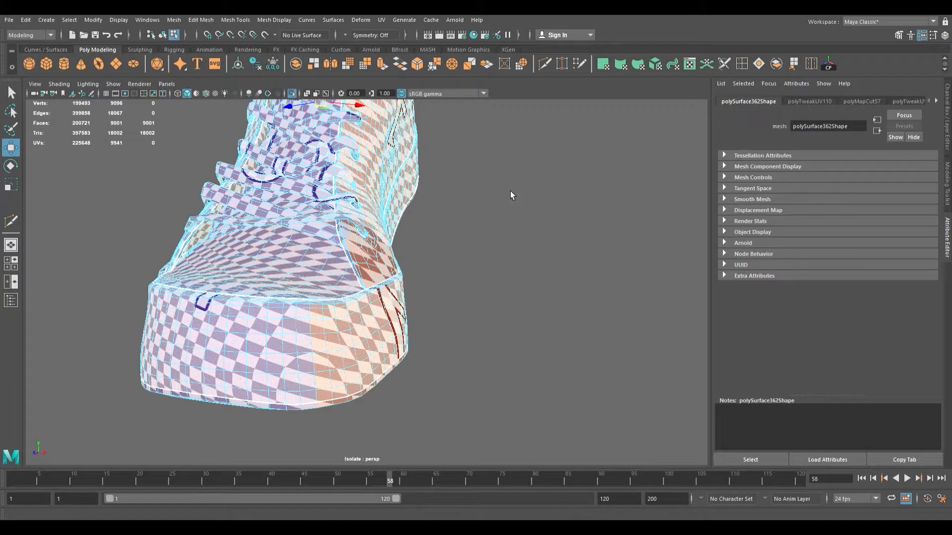
Step: Examine the checker pattern and UV shell of the frontmost lace strand, and return to object selection
{"action": "scroll", "coordinate": [292, 283], "scroll_direction": "down", "scroll_amount": 5}
{"action": "left_click_drag", "start_coordinate": [293, 283], "coordinate": [411, 280], "text": "alt"}
{"action": "middle_click_drag", "start_coordinate": [411, 280], "coordinate": [445, 301], "text": "alt"}
{"action": "scroll", "coordinate": [396, 287], "scroll_direction": "up", "scroll_amount": 7}
{"action": "left_click_drag", "start_coordinate": [359, 289], "coordinate": [308, 289], "text": "alt"}
{"action": "right_click_drag", "start_coordinate": [337, 290], "coordinate": [400, 290], "text": "alt"}
{"action": "left_click_drag", "start_coordinate": [401, 290], "coordinate": [424, 283], "text": "alt"}
{"action": "left_click", "coordinate": [424, 283]}
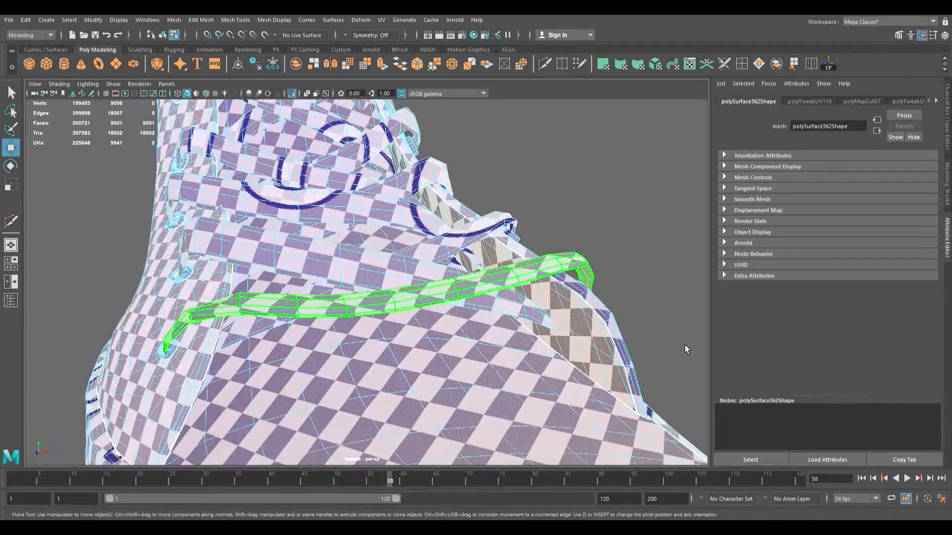
{"action": "left_click", "coordinate": [379, 270]}
{"action": "left_click", "coordinate": [364, 302]}
{"action": "left_click_drag", "start_coordinate": [314, 300], "coordinate": [396, 228], "text": "alt"}
{"action": "left_click", "coordinate": [396, 226]}
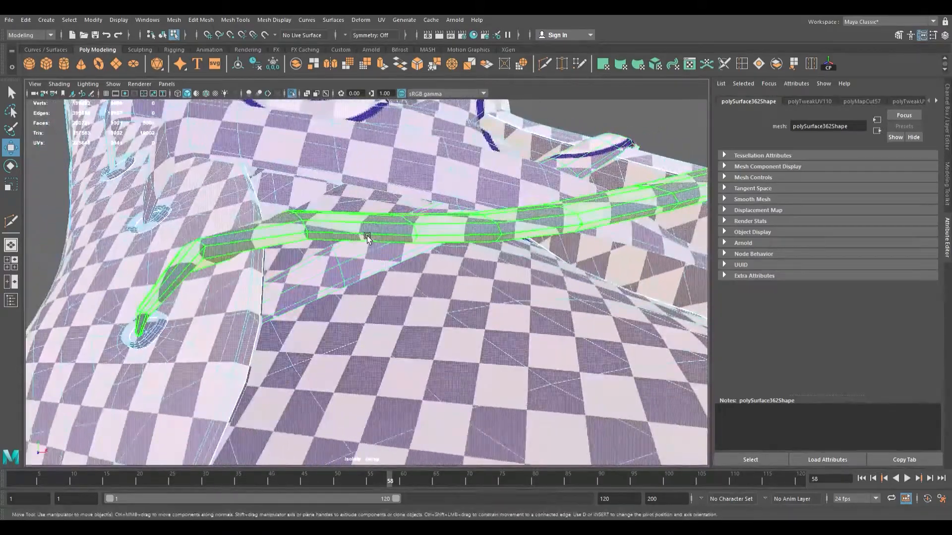
{"action": "key", "text": "F8"}
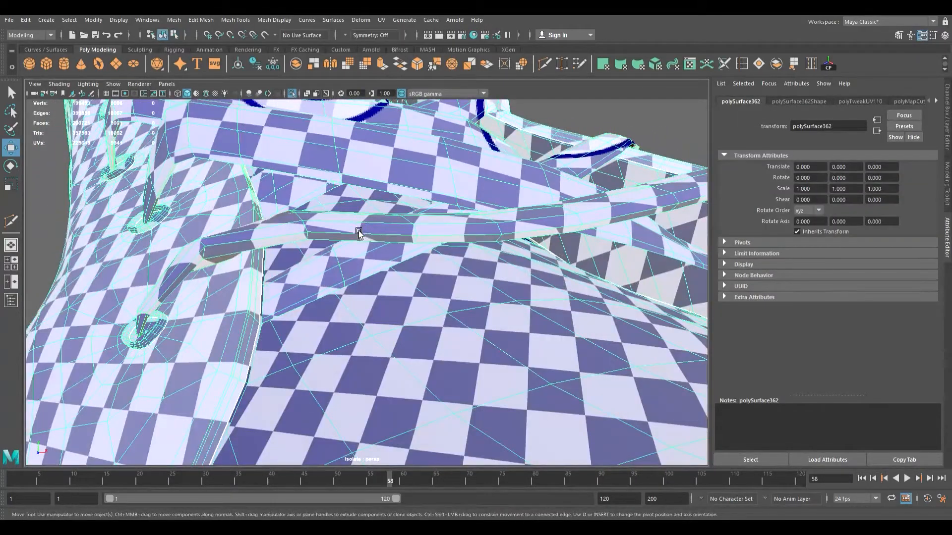
Step: Select the lengthwise edge loops on the first two lace strands nearest the toe
{"action": "scroll", "coordinate": [359, 233], "scroll_direction": "down", "scroll_amount": 3}
{"action": "scroll", "coordinate": [359, 233], "scroll_direction": "down", "scroll_amount": 6}
{"action": "left_click_drag", "start_coordinate": [248, 215], "coordinate": [306, 237], "text": "alt"}
{"action": "scroll", "coordinate": [305, 238], "scroll_direction": "down", "scroll_amount": 3}
{"action": "scroll", "coordinate": [306, 237], "scroll_direction": "up", "scroll_amount": 6}
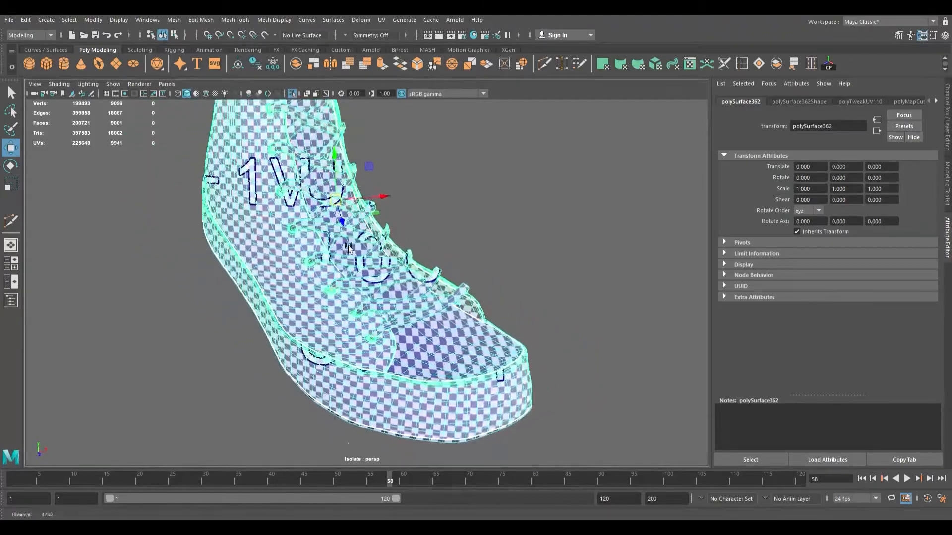
{"action": "middle_click_drag", "start_coordinate": [443, 276], "coordinate": [337, 224], "text": "alt"}
{"action": "right_click_drag", "start_coordinate": [337, 224], "coordinate": [436, 271], "text": "alt"}
{"action": "left_click_drag", "start_coordinate": [439, 272], "coordinate": [458, 257], "text": "alt"}
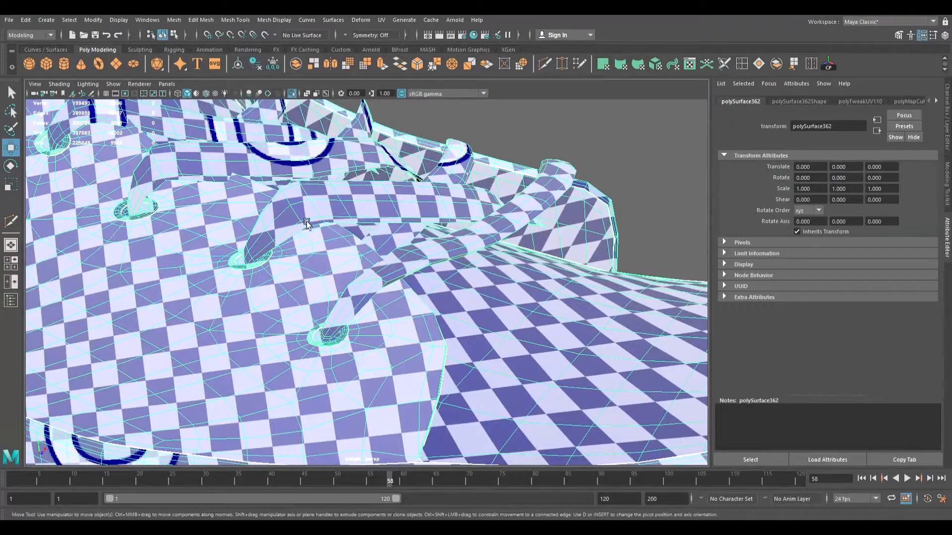
{"action": "left_click_drag", "start_coordinate": [307, 224], "coordinate": [284, 229], "text": "alt"}
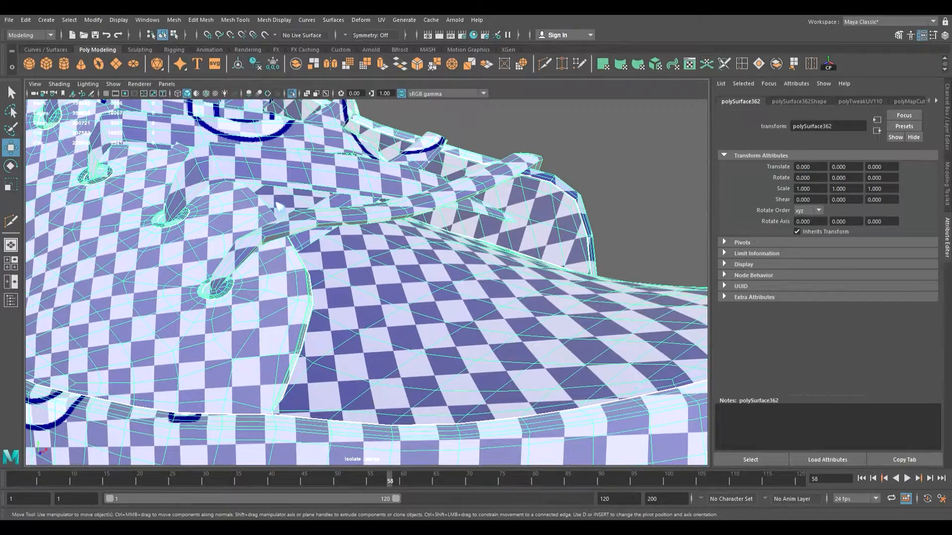
{"action": "left_click", "coordinate": [302, 243]}
{"action": "left_click", "coordinate": [299, 238]}
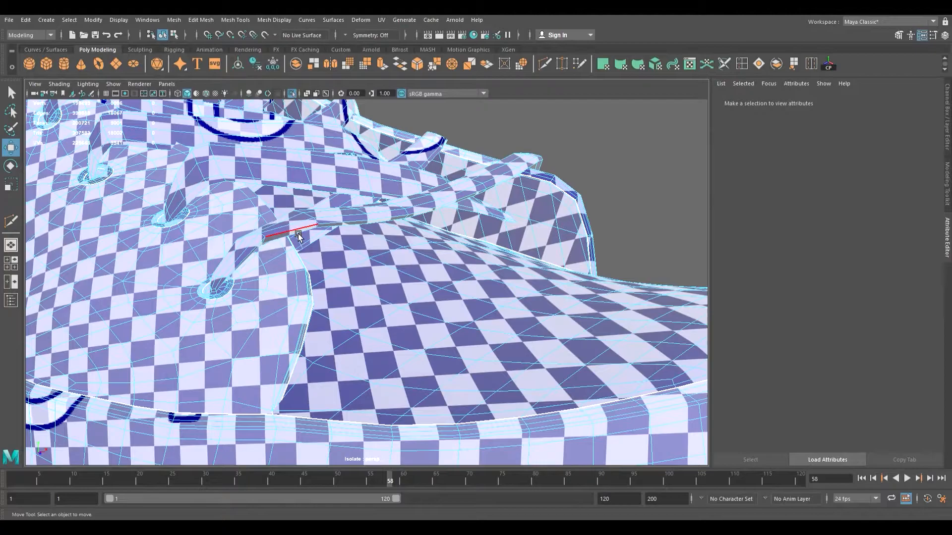
{"action": "left_click_drag", "start_coordinate": [295, 243], "coordinate": [193, 230], "text": "alt"}
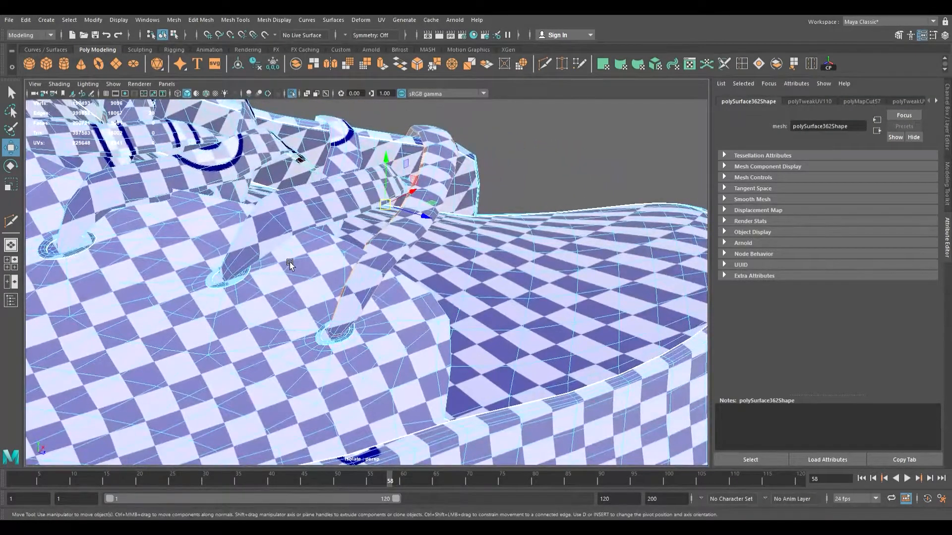
{"action": "double_click", "coordinate": [308, 237], "text": "shift"}
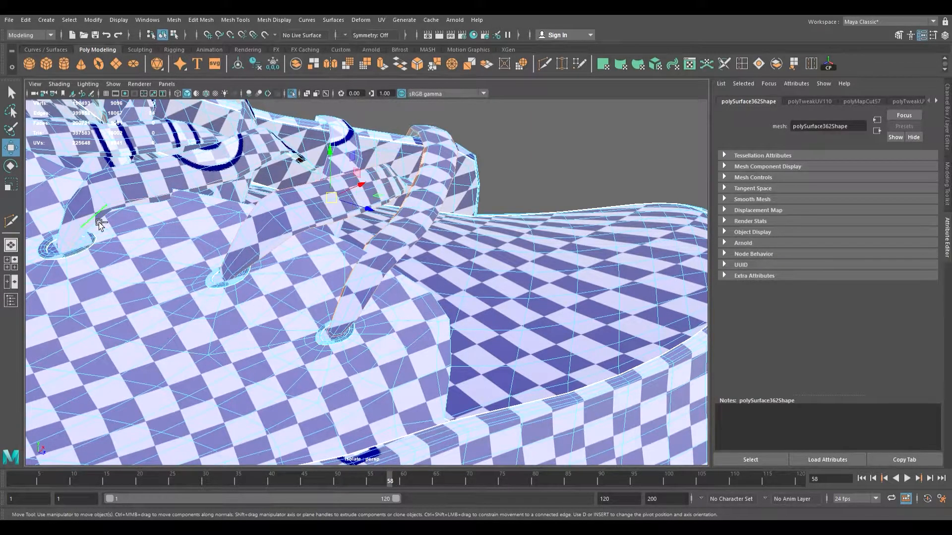
Step: Add the lengthwise edge loop of the next lace strand above the toe to the selection
{"action": "left_click_drag", "start_coordinate": [373, 151], "coordinate": [359, 257], "text": "alt"}
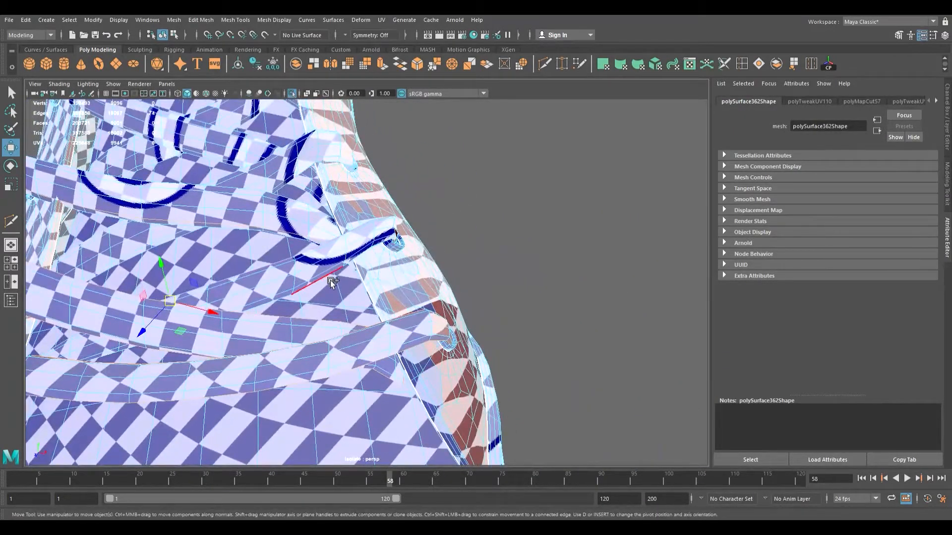
{"action": "scroll", "coordinate": [359, 263], "scroll_direction": "up", "scroll_amount": 4}
{"action": "scroll", "coordinate": [359, 272], "scroll_direction": "up", "scroll_amount": 1}
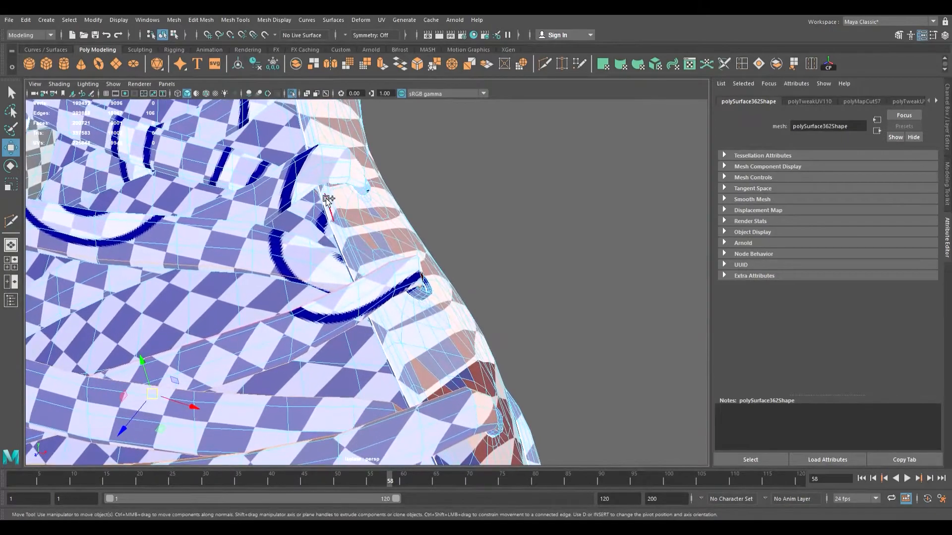
{"action": "left_click", "coordinate": [311, 200], "text": "shift"}
{"action": "middle_click_drag", "start_coordinate": [307, 202], "coordinate": [454, 257], "text": "alt"}
{"action": "scroll", "coordinate": [324, 268], "scroll_direction": "up", "scroll_amount": 1}
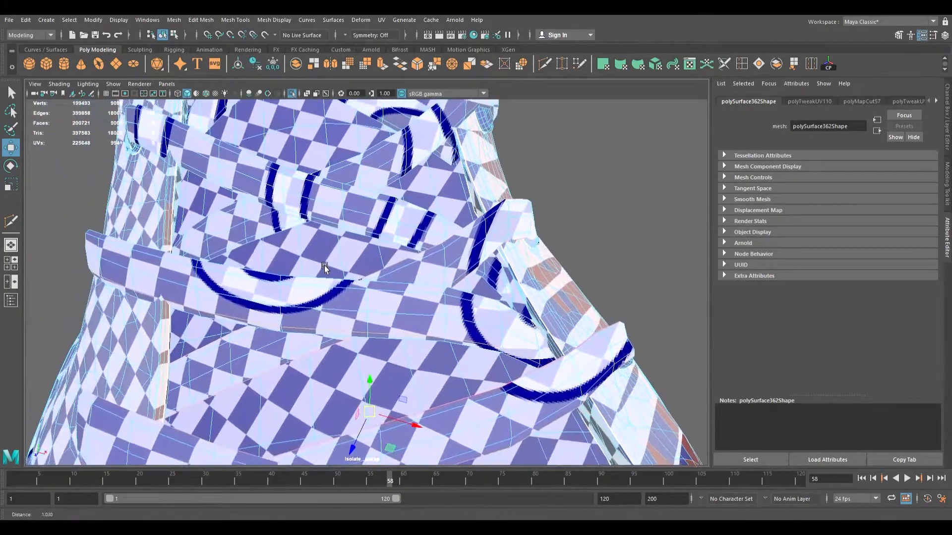
Step: Extend the selection with the lengthwise edge loops of the lace strands crossing the middle of the tongue
{"action": "scroll", "coordinate": [327, 267], "scroll_direction": "up", "scroll_amount": 2}
{"action": "scroll", "coordinate": [379, 246], "scroll_direction": "up", "scroll_amount": 1}
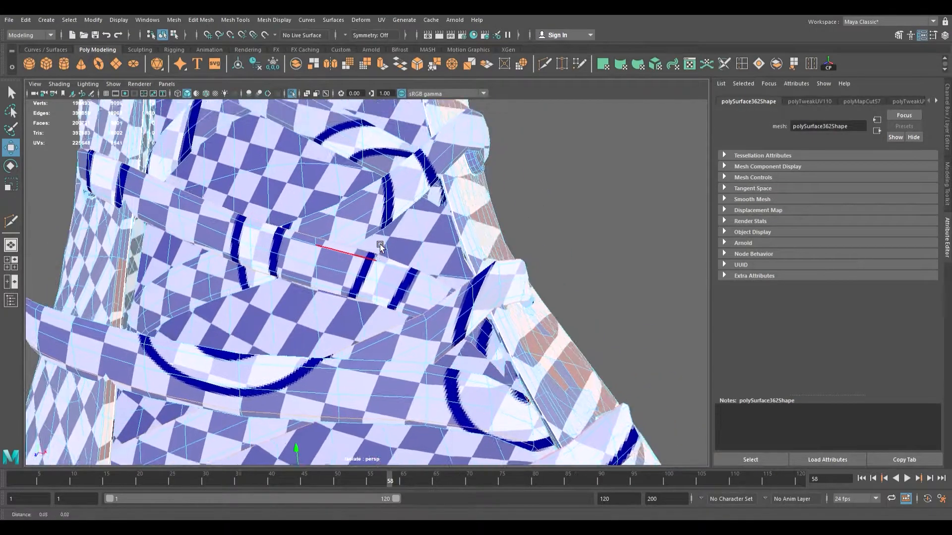
{"action": "left_click_drag", "start_coordinate": [380, 246], "coordinate": [342, 261], "text": "alt"}
{"action": "scroll", "coordinate": [342, 261], "scroll_direction": "up", "scroll_amount": 3}
{"action": "double_click", "coordinate": [341, 193], "text": "shift"}
{"action": "left_click_drag", "start_coordinate": [307, 198], "coordinate": [361, 293], "text": "alt"}
{"action": "double_click", "coordinate": [327, 236], "text": "shift"}
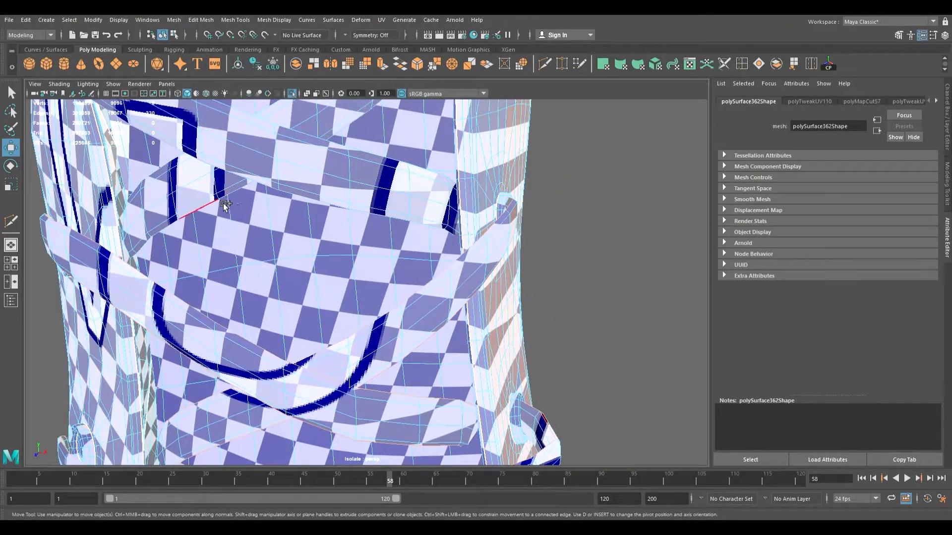
Step: Add the edge loops of the uppermost lace strands and cut the UVs along all selected lace edges
{"action": "middle_click_drag", "start_coordinate": [350, 203], "coordinate": [370, 272], "text": "alt"}
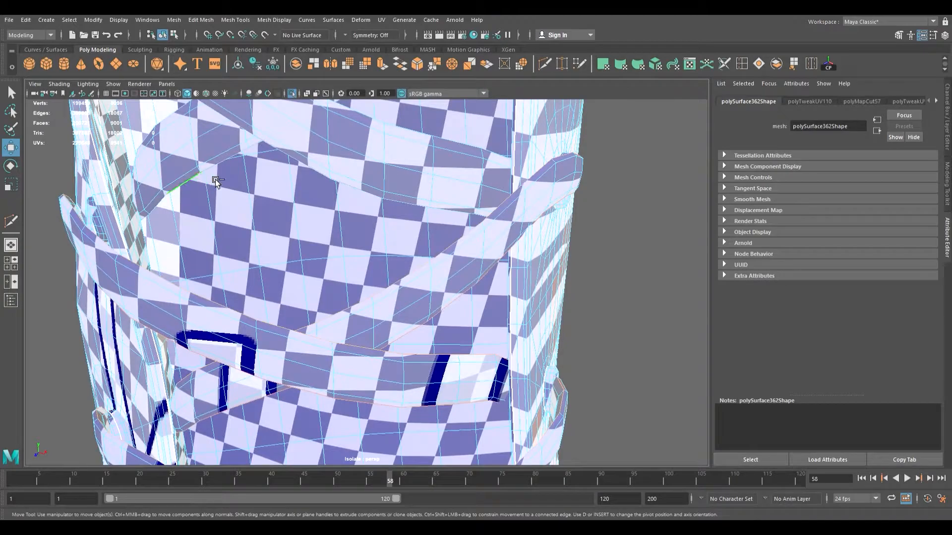
{"action": "middle_click_drag", "start_coordinate": [362, 190], "coordinate": [359, 255], "text": "alt"}
{"action": "right_click_drag", "start_coordinate": [358, 255], "coordinate": [239, 256], "text": "alt"}
{"action": "left_click_drag", "start_coordinate": [240, 257], "coordinate": [338, 211], "text": "alt"}
{"action": "key", "text": "ctrl+x"}
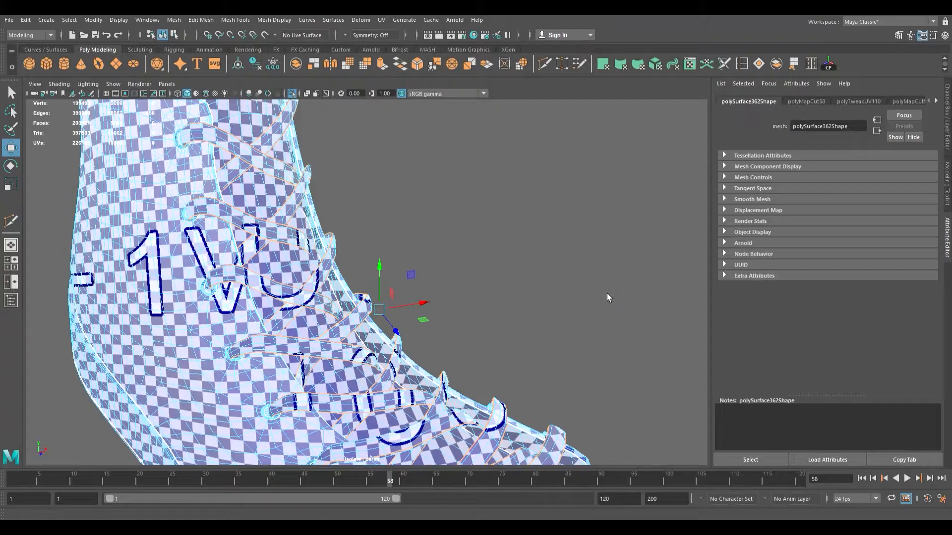
Step: Select the faces of the newly cut lace shells and clear the selection
{"action": "left_click", "coordinate": [571, 276]}
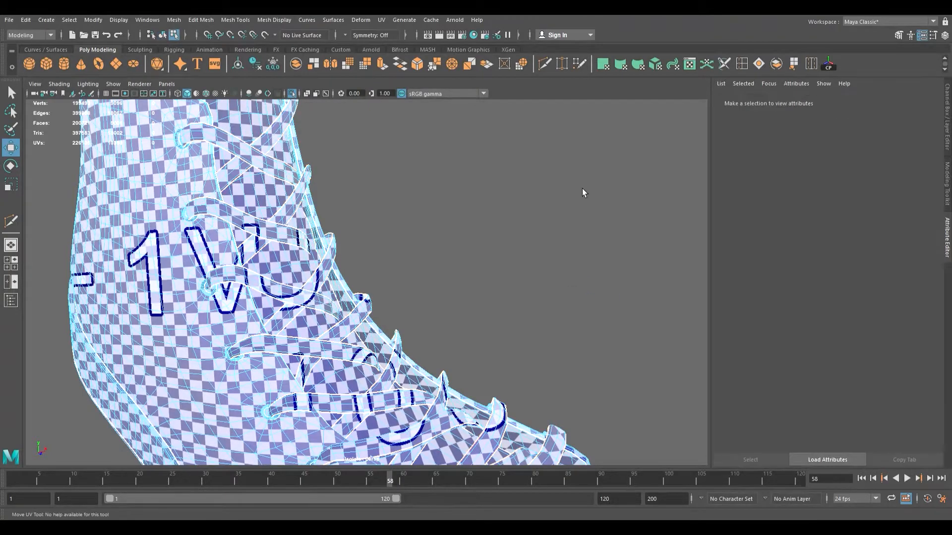
{"action": "key", "text": "F11"}
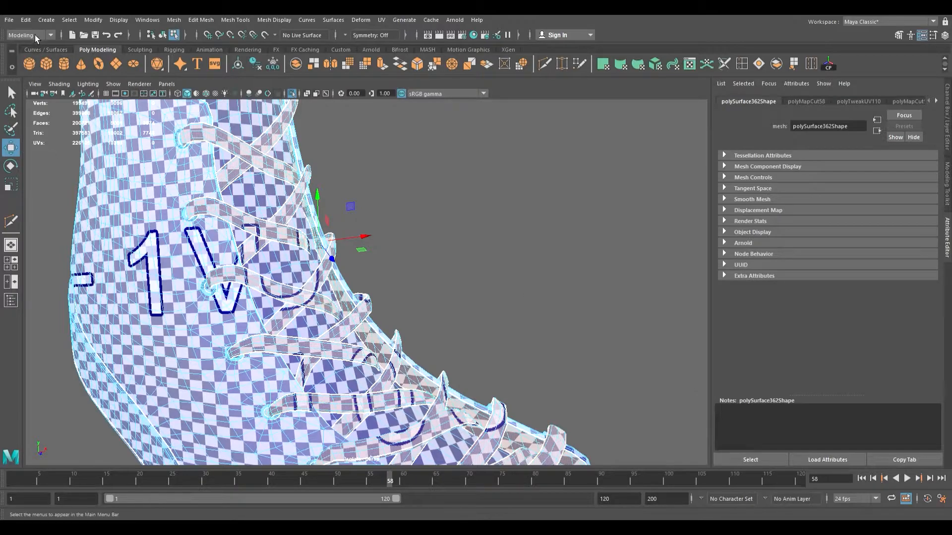
{"action": "left_click", "coordinate": [381, 190]}
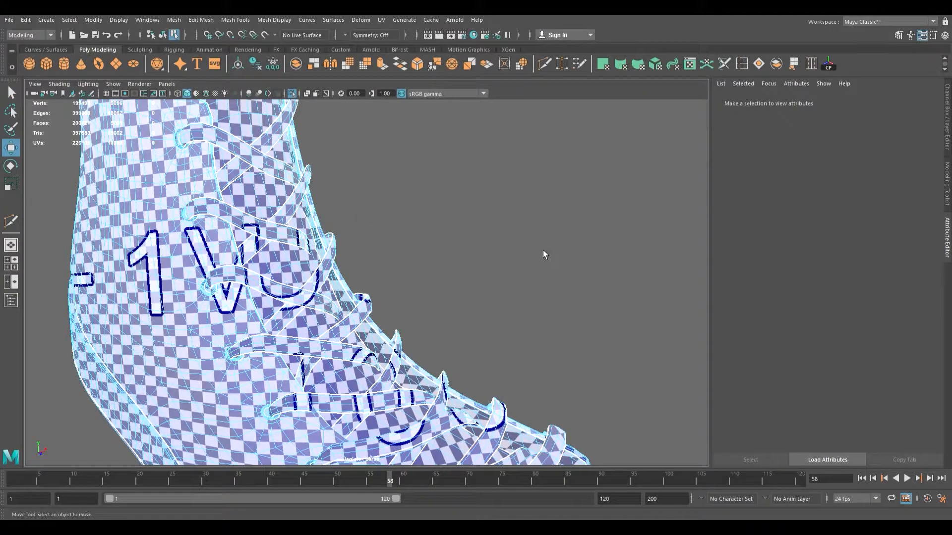
Step: Select the whole shoe, delete its construction history and inspect the checker pattern over the laces and toe
{"action": "left_click", "coordinate": [303, 211]}
{"action": "key", "text": "f"}
{"action": "middle_click_drag", "start_coordinate": [371, 253], "coordinate": [270, 210], "text": "alt"}
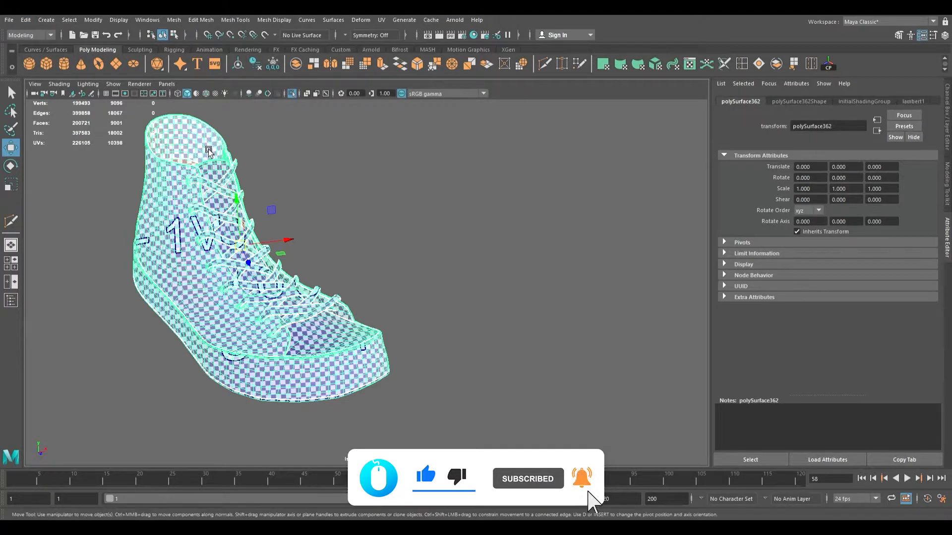
{"action": "left_click_drag", "start_coordinate": [293, 255], "coordinate": [271, 265], "text": "alt"}
{"action": "right_click_drag", "start_coordinate": [271, 264], "coordinate": [432, 323], "text": "alt"}
{"action": "left_click_drag", "start_coordinate": [432, 323], "coordinate": [327, 302], "text": "alt"}
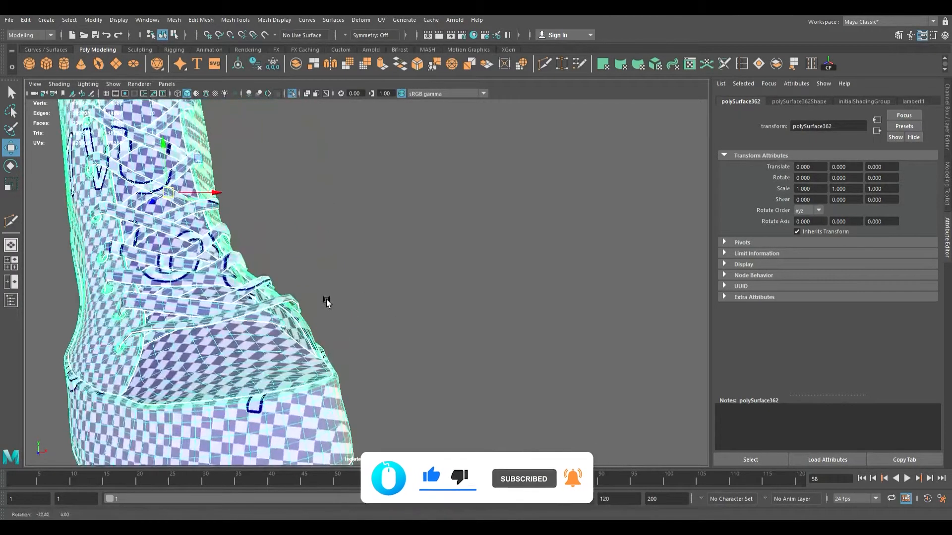
Step: Restore the selection of all the shoe's faces and bring up the UV Editor with its checker pattern
{"action": "left_click", "coordinate": [602, 311]}
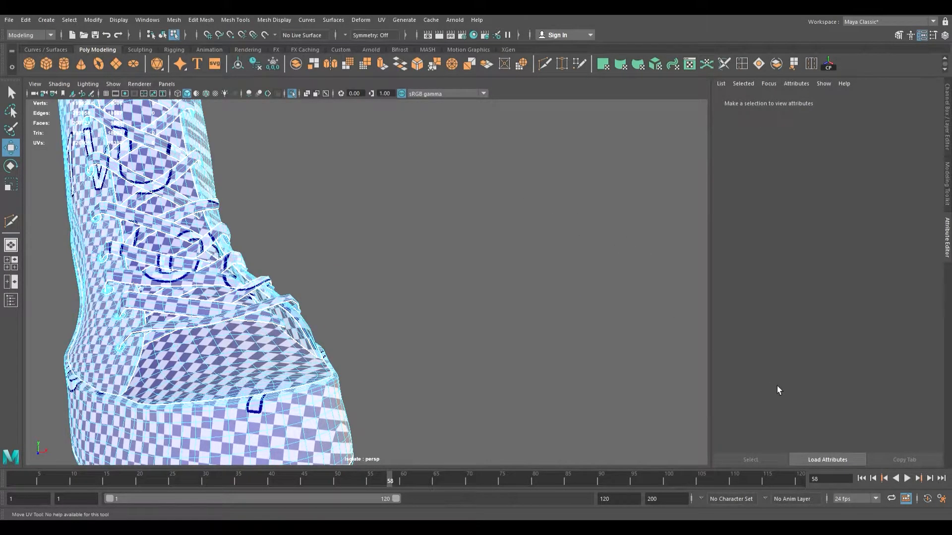
{"action": "key", "text": "ctrl+z"}
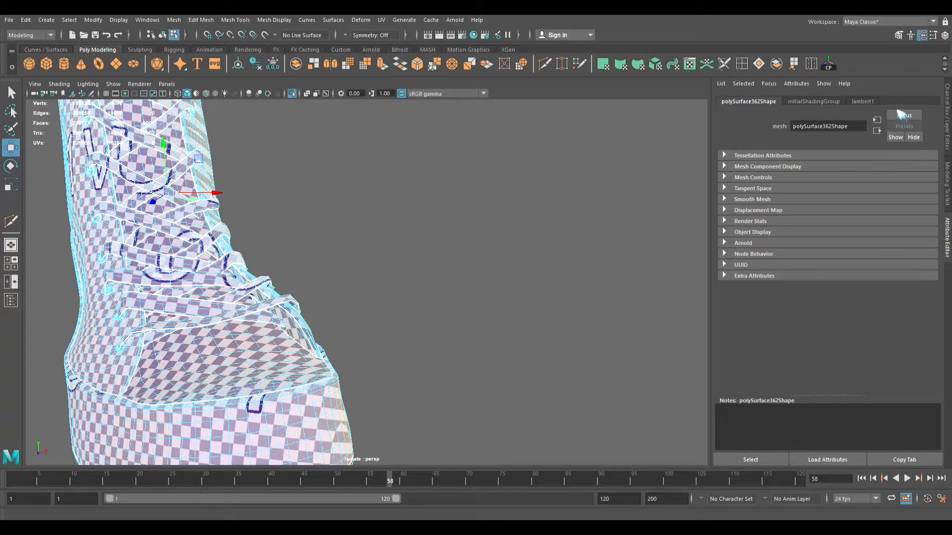
{"action": "scroll", "coordinate": [359, 201], "scroll_direction": "down", "scroll_amount": 3}
{"action": "left_click_drag", "start_coordinate": [359, 204], "coordinate": [424, 214], "text": "alt"}
{"action": "middle_click_drag", "start_coordinate": [425, 214], "coordinate": [537, 207], "text": "alt"}
{"action": "right_click_drag", "start_coordinate": [537, 207], "coordinate": [453, 207], "text": "alt"}
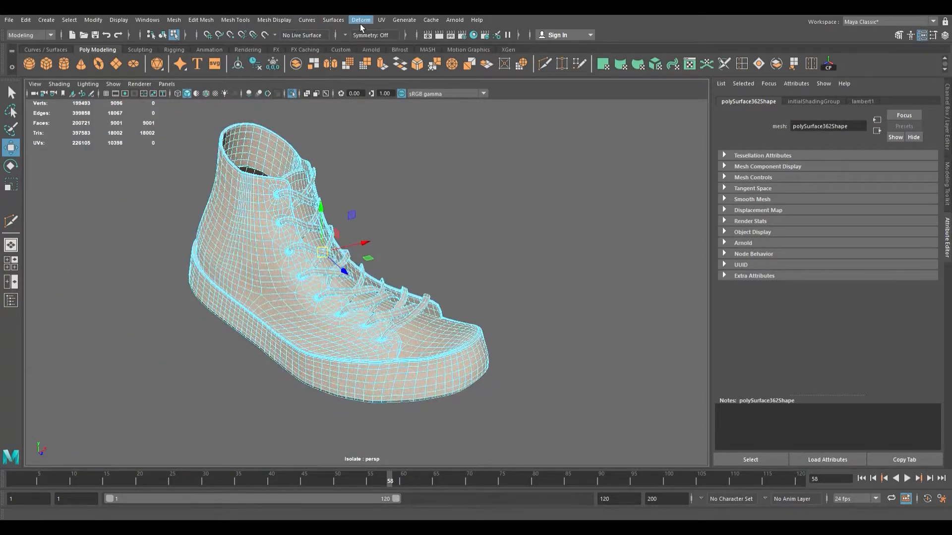
{"action": "left_click", "coordinate": [411, 36]}
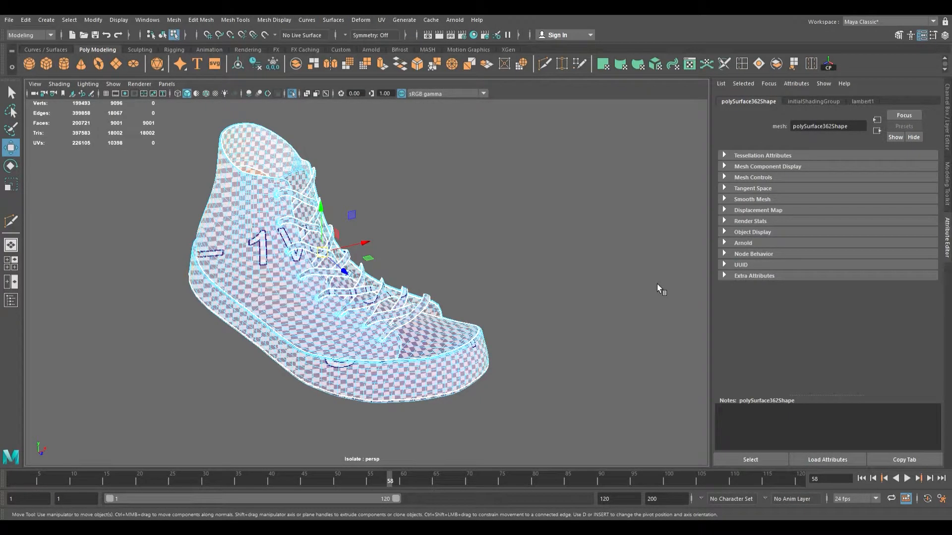
Step: Unfold all UV shells of the shoe and lay them out packed together
{"action": "left_click", "coordinate": [566, 239]}
{"action": "key", "text": "F11"}
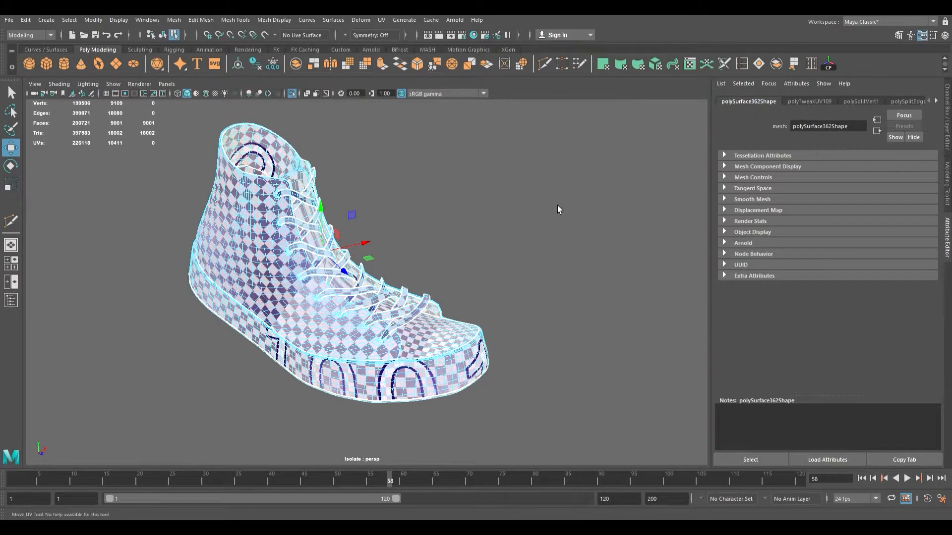
{"action": "key", "text": "w"}
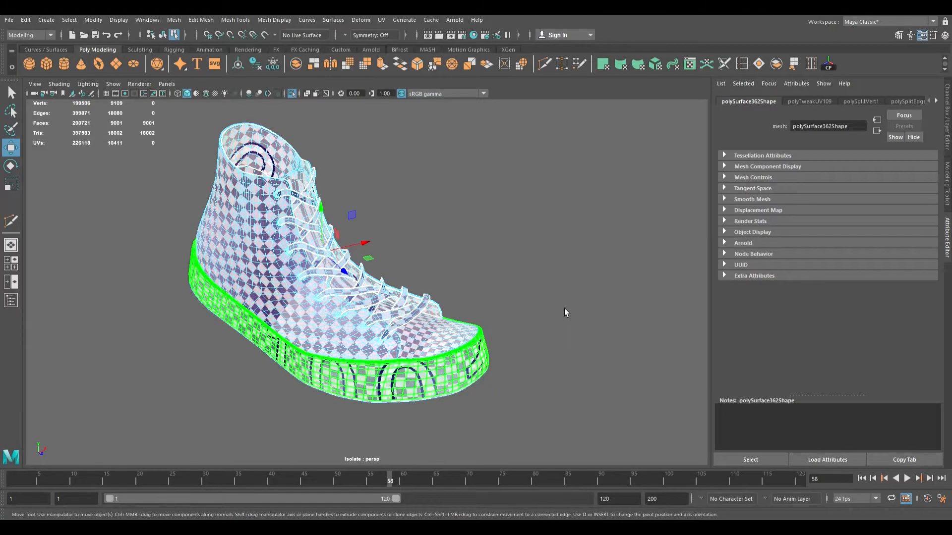
{"action": "left_click", "coordinate": [513, 157]}
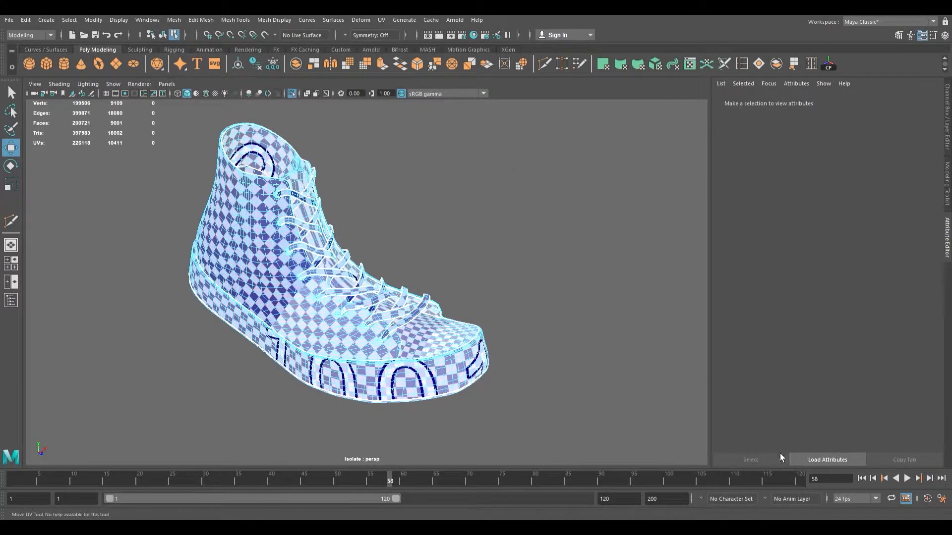
{"action": "left_click", "coordinate": [808, 459]}
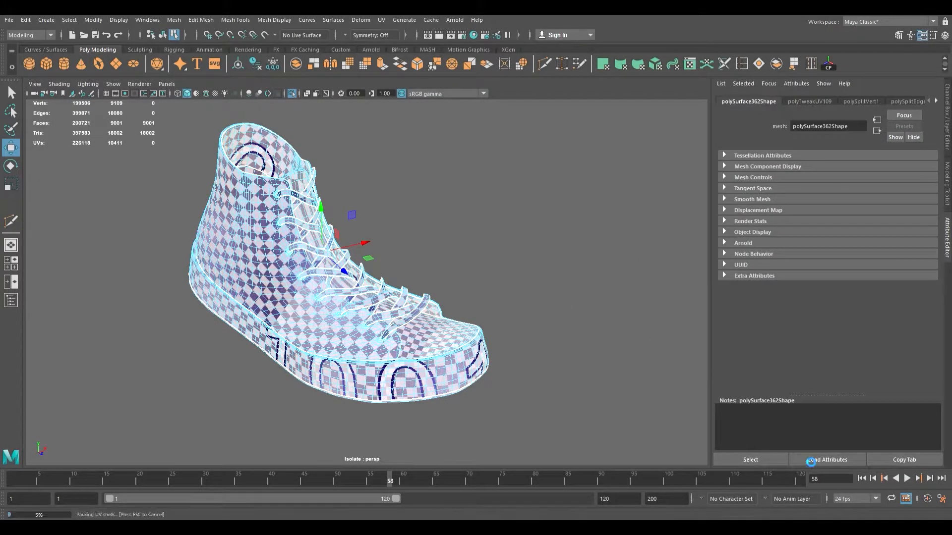
{"action": "left_click", "coordinate": [776, 353]}
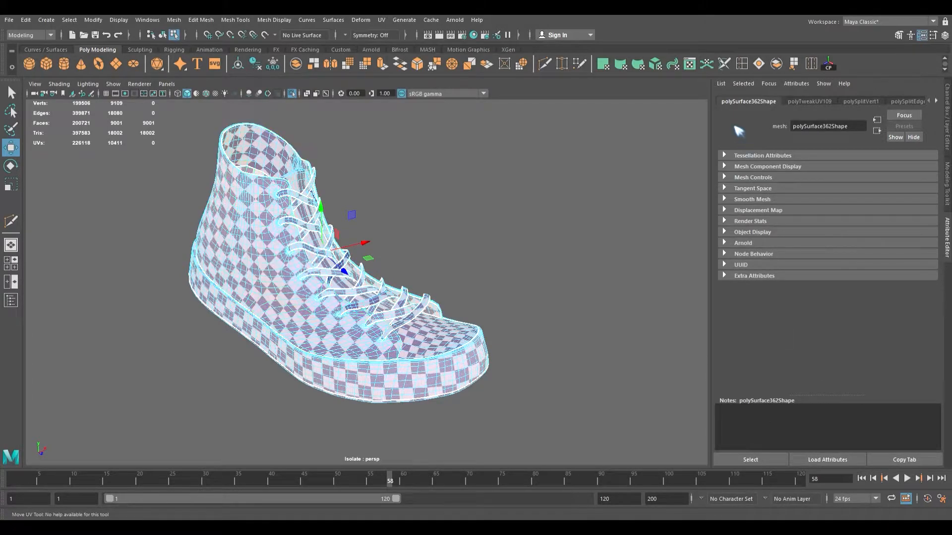
Step: Check the checker pattern on the shoe's side, then select the sole sidewall's UV shell and rotate it
{"action": "left_click_drag", "start_coordinate": [337, 297], "coordinate": [290, 305], "text": "alt"}
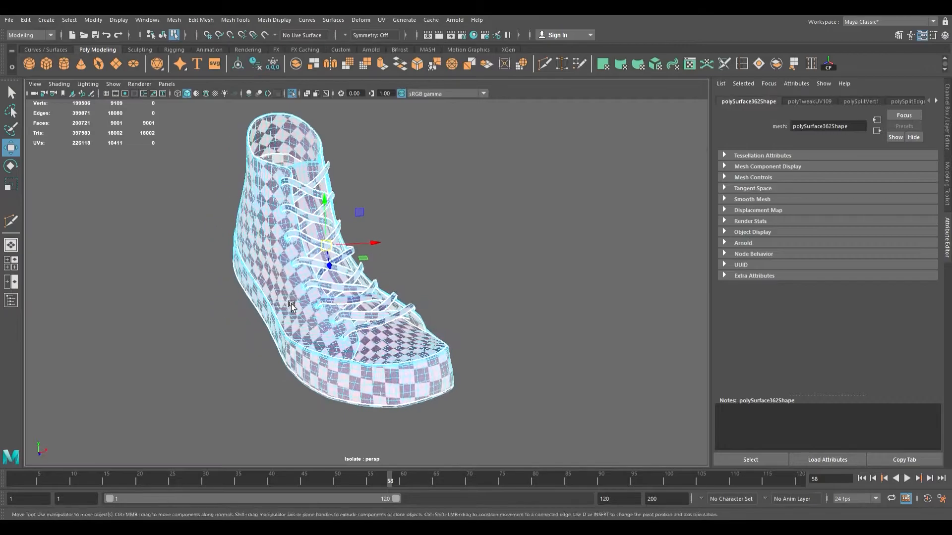
{"action": "right_click_drag", "start_coordinate": [290, 305], "coordinate": [337, 302], "text": "alt"}
{"action": "left_click_drag", "start_coordinate": [337, 301], "coordinate": [560, 298], "text": "alt"}
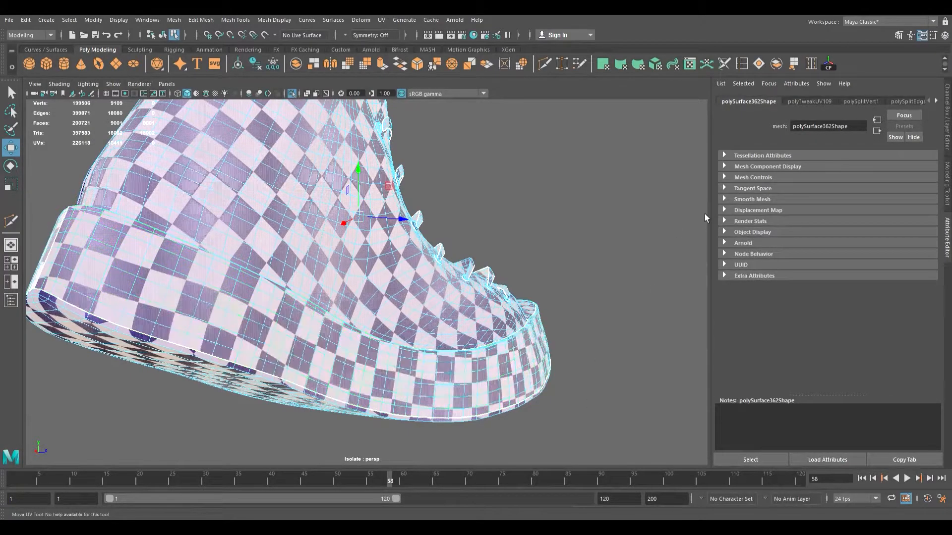
{"action": "key", "text": "ctrl+z"}
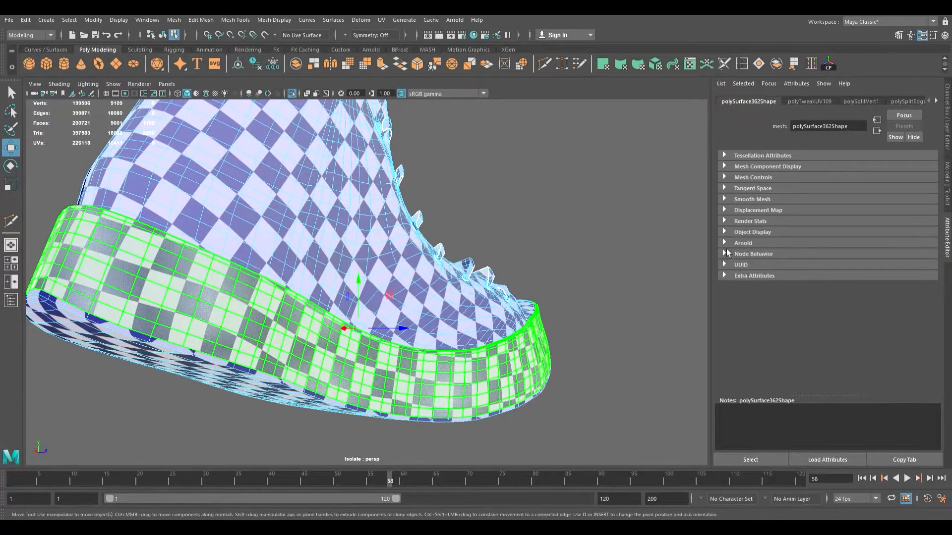
{"action": "key", "text": "e"}
{"action": "left_click_drag", "start_coordinate": [781, 186], "coordinate": [790, 186]}
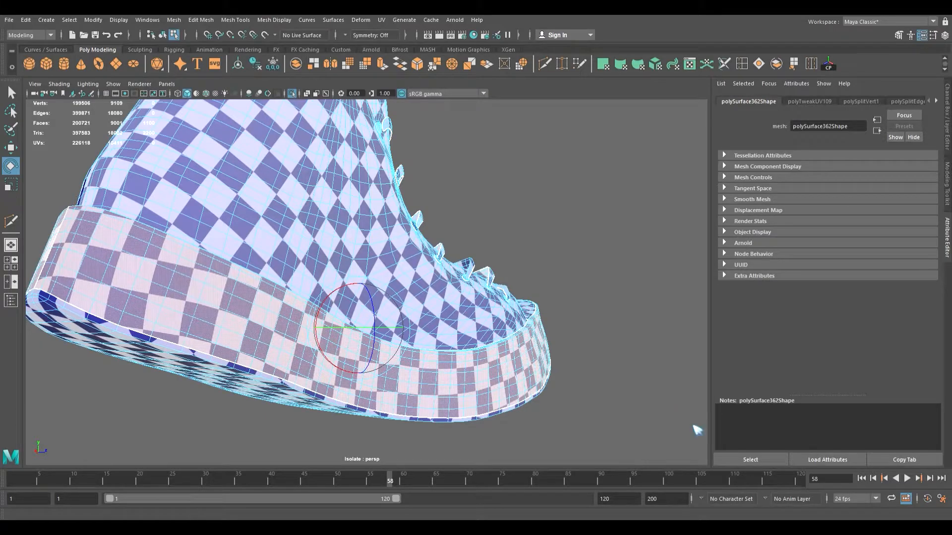
{"action": "key", "text": "ctrl+s"}
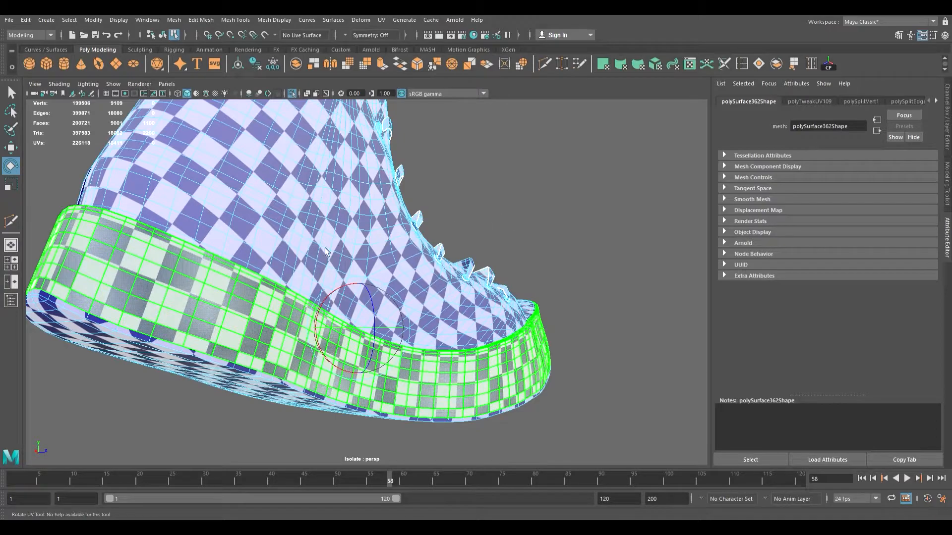
Step: Select the UV shell covering the tongue and toe and isolate its faces
{"action": "scroll", "coordinate": [154, 271], "scroll_direction": "down", "scroll_amount": 2}
{"action": "middle_click_drag", "start_coordinate": [155, 264], "coordinate": [59, 200], "text": "alt"}
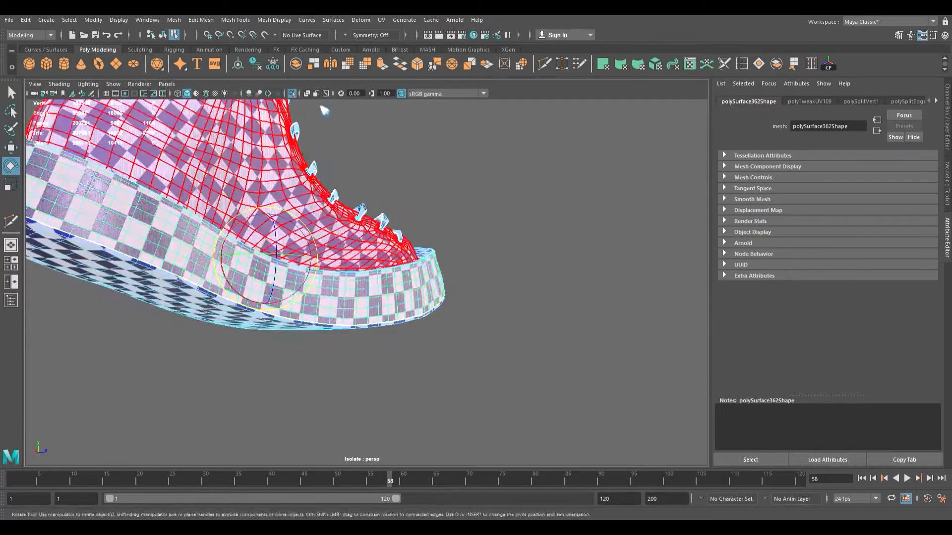
{"action": "scroll", "coordinate": [308, 245], "scroll_direction": "down", "scroll_amount": 3}
{"action": "left_click_drag", "start_coordinate": [248, 265], "coordinate": [230, 241], "text": "alt"}
{"action": "scroll", "coordinate": [293, 221], "scroll_direction": "up", "scroll_amount": 1}
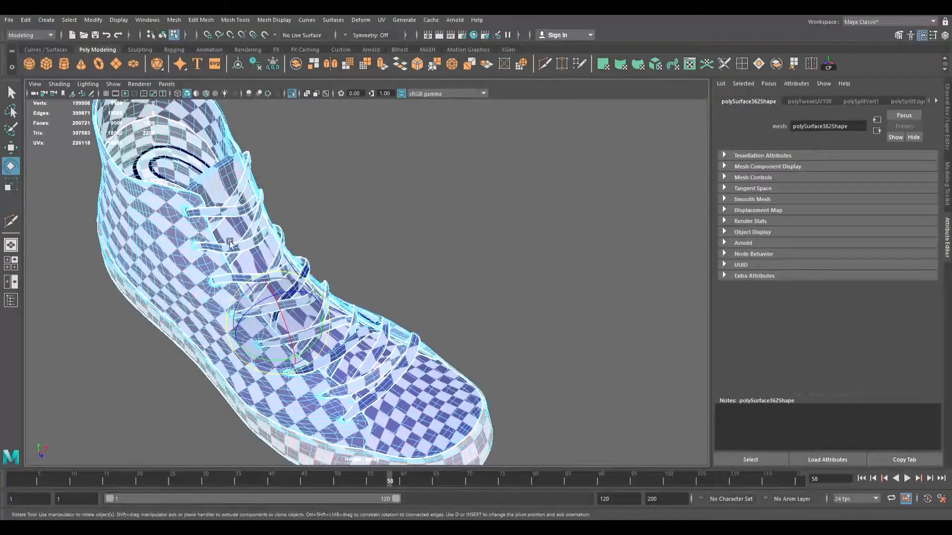
{"action": "left_click", "coordinate": [230, 174]}
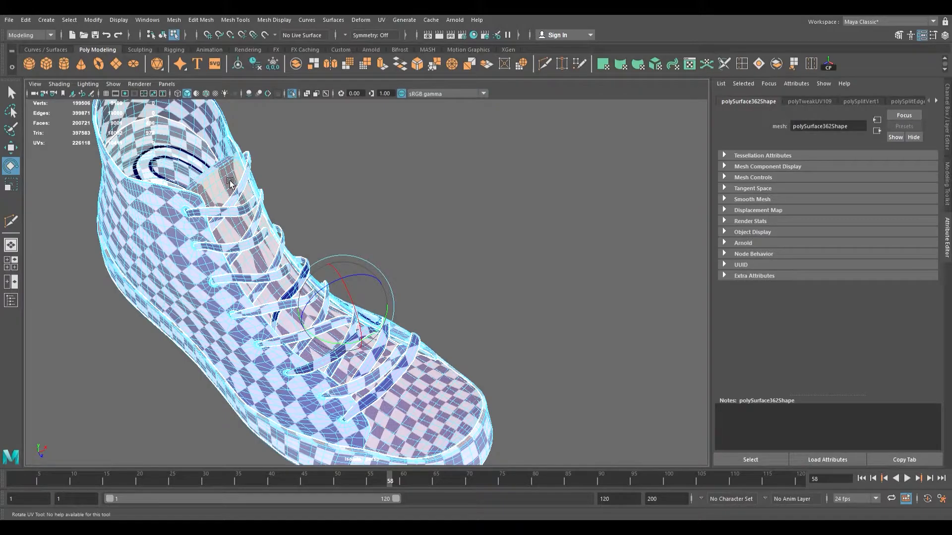
{"action": "left_click", "coordinate": [296, 94]}
Step: Select the edges along the tongue's side up to its upper rim, cut the UVs along them and clear the selection
{"action": "left_click_drag", "start_coordinate": [293, 149], "coordinate": [317, 145], "text": "alt"}
{"action": "left_click_drag", "start_coordinate": [276, 191], "coordinate": [275, 326], "text": "alt"}
{"action": "double_click", "coordinate": [228, 296]}
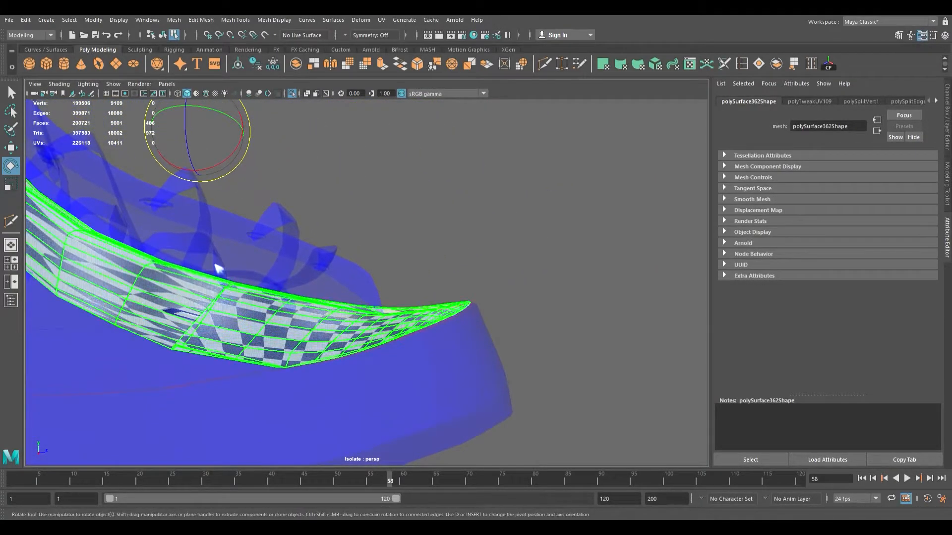
{"action": "left_click_drag", "start_coordinate": [224, 236], "coordinate": [317, 278], "text": "alt"}
{"action": "double_click", "coordinate": [272, 305]}
{"action": "left_click_drag", "start_coordinate": [272, 305], "coordinate": [210, 281], "text": "alt"}
{"action": "left_click_drag", "start_coordinate": [298, 162], "coordinate": [168, 317], "text": "alt"}
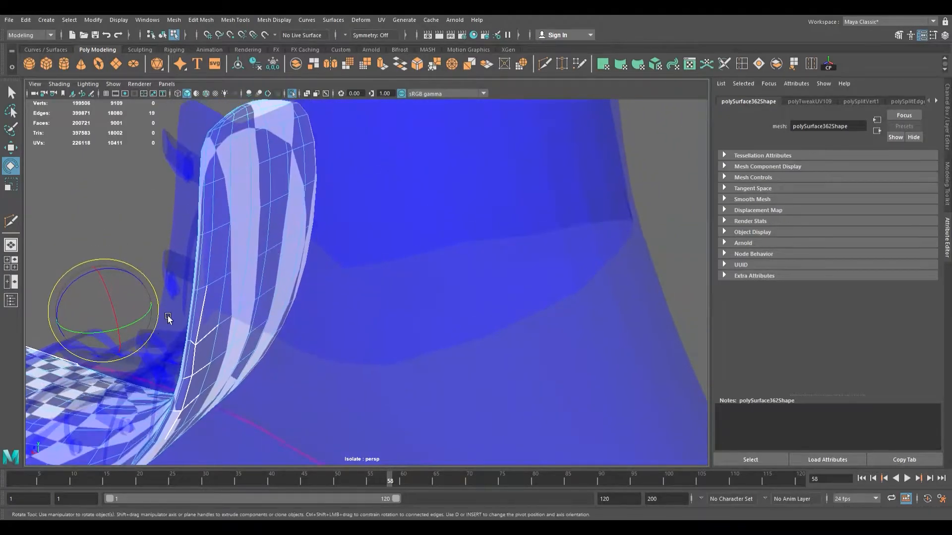
{"action": "left_click", "coordinate": [217, 273], "text": "shift"}
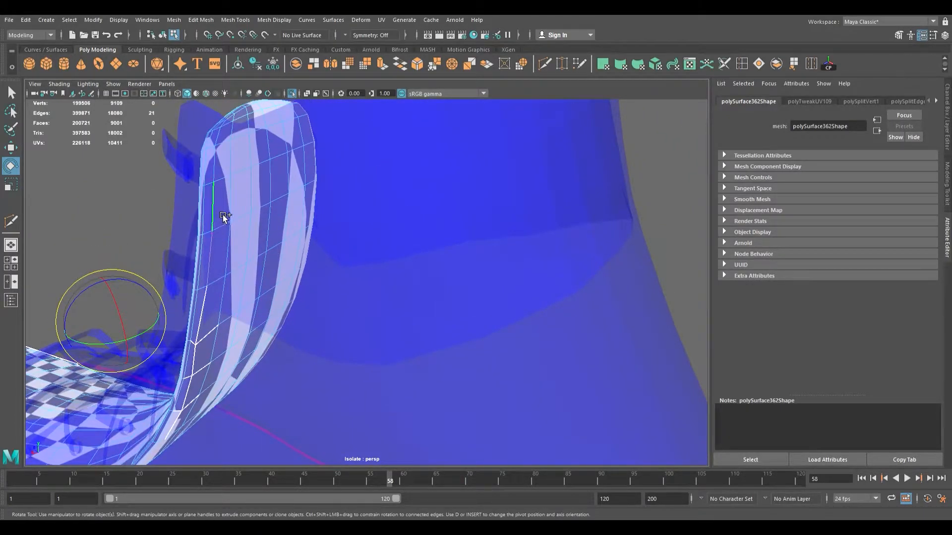
{"action": "left_click_drag", "start_coordinate": [241, 178], "coordinate": [241, 195], "text": "alt"}
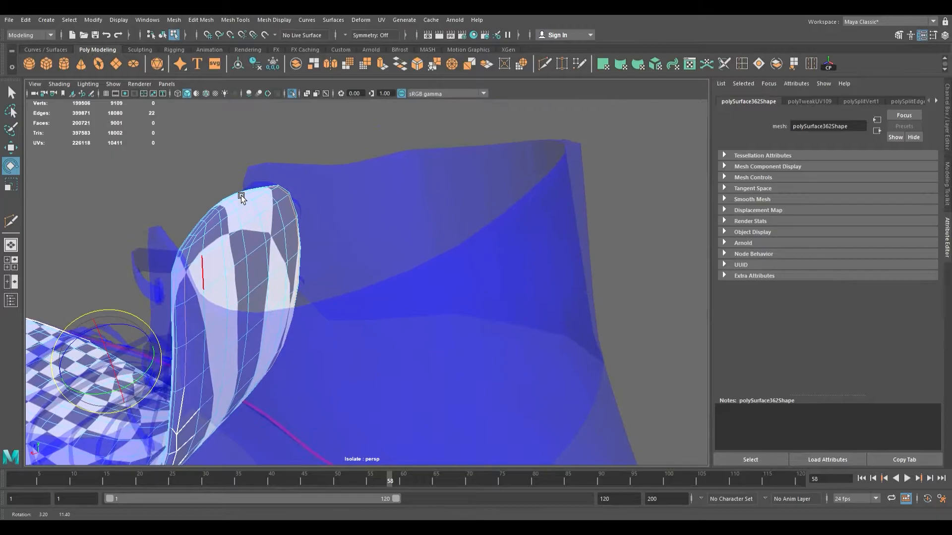
{"action": "left_click_drag", "start_coordinate": [224, 266], "coordinate": [229, 279], "text": "alt"}
{"action": "left_click_drag", "start_coordinate": [305, 299], "coordinate": [344, 307], "text": "alt"}
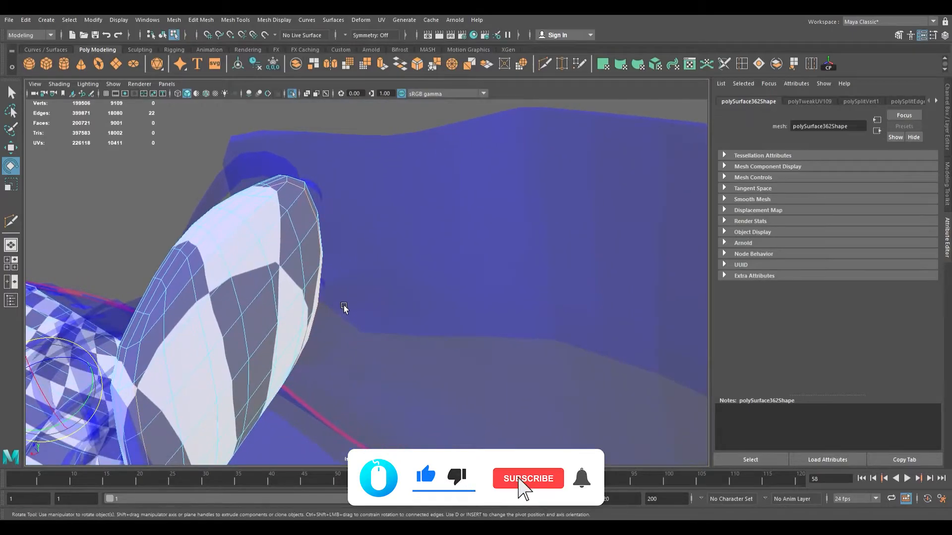
{"action": "middle_click_drag", "start_coordinate": [344, 307], "coordinate": [384, 296], "text": "alt"}
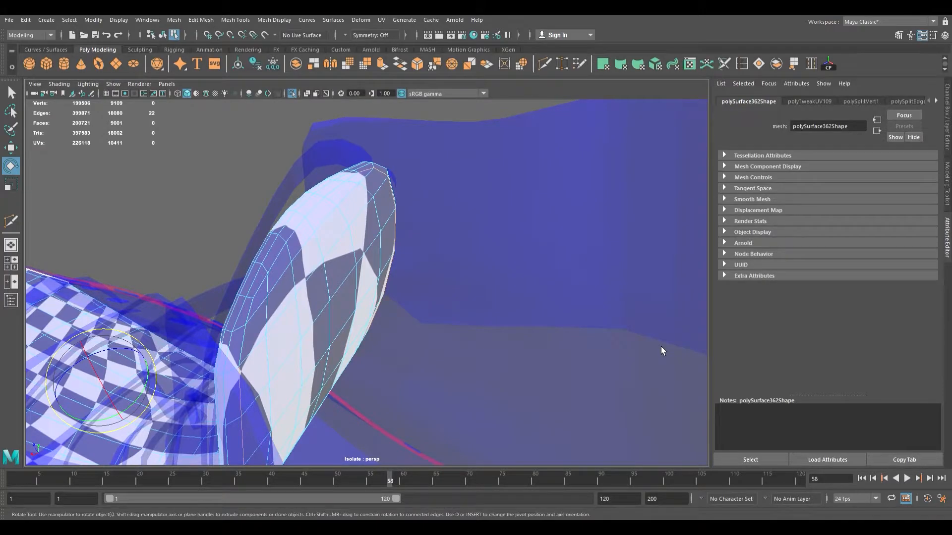
{"action": "key", "text": "shift+x"}
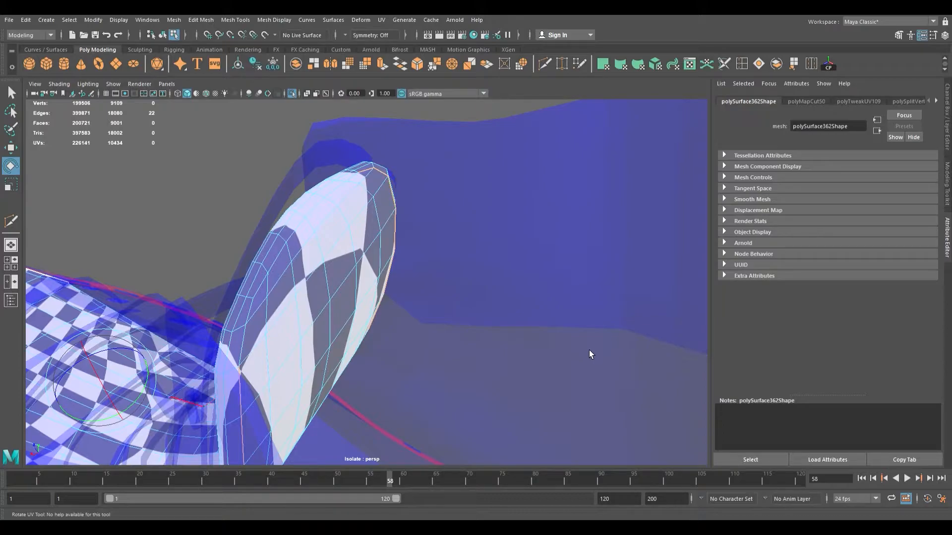
{"action": "left_click", "coordinate": [561, 286]}
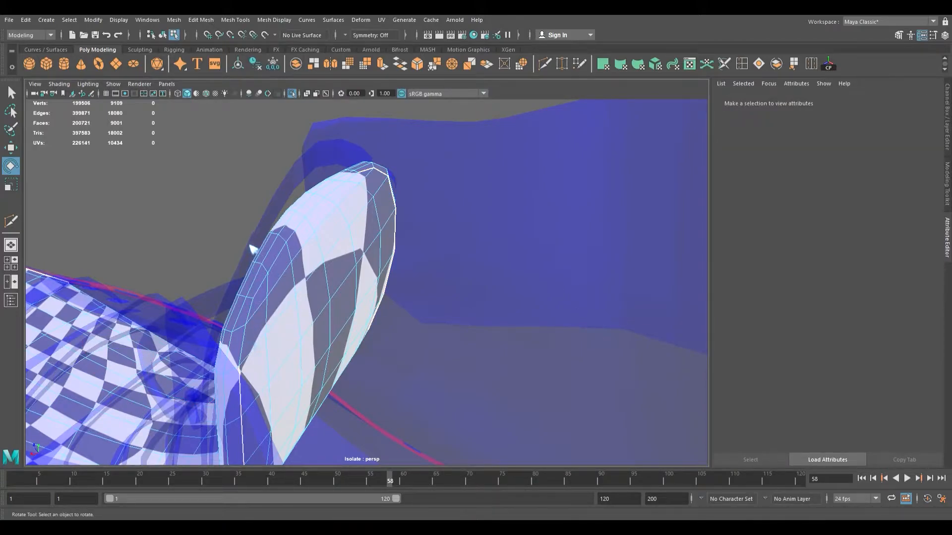
Step: Cut the missing seam edges on the side rim of the tongue's upper part
{"action": "double_click", "coordinate": [248, 279]}
{"action": "left_click", "coordinate": [257, 341]}
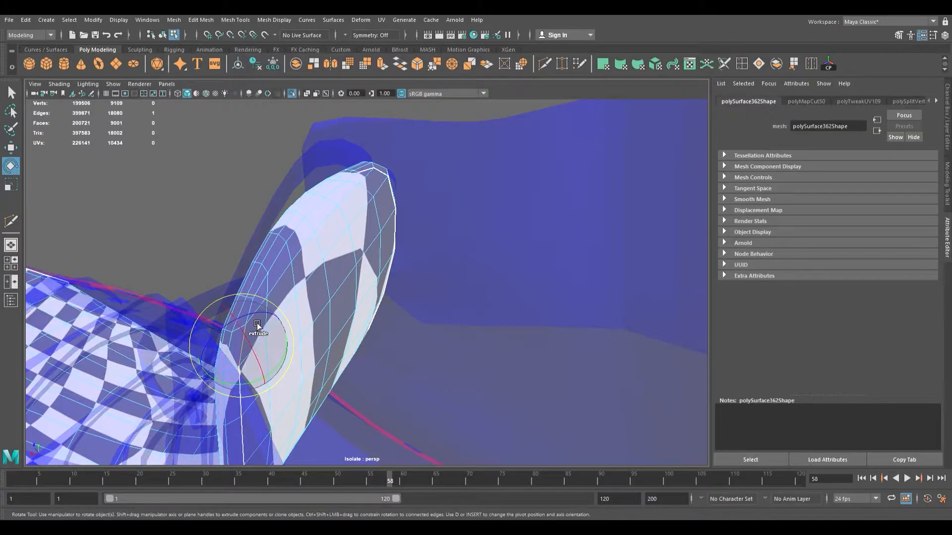
{"action": "middle_click_drag", "start_coordinate": [285, 307], "coordinate": [294, 294], "text": "alt"}
{"action": "right_click_drag", "start_coordinate": [295, 294], "coordinate": [349, 303], "text": "alt"}
{"action": "left_click", "coordinate": [204, 280], "text": "shift"}
{"action": "left_click_drag", "start_coordinate": [266, 280], "coordinate": [246, 296], "text": "alt"}
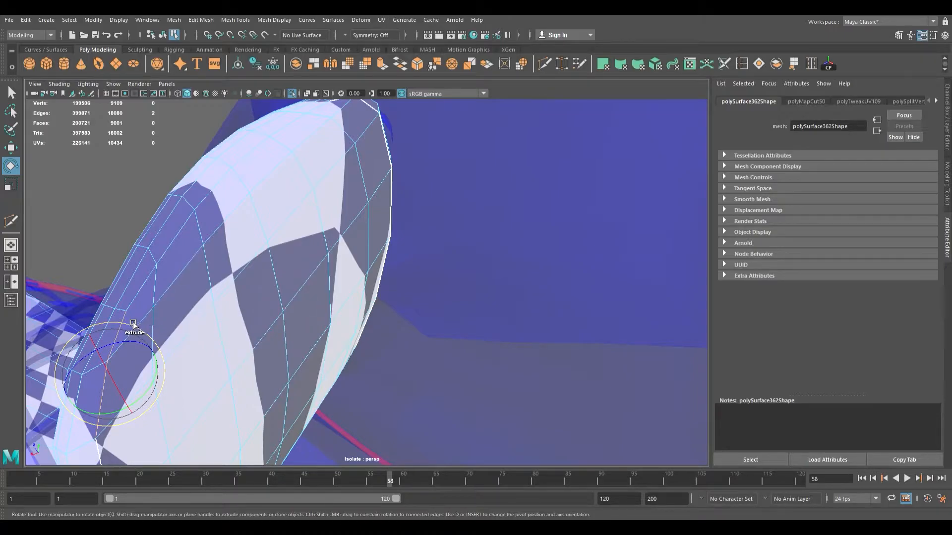
{"action": "middle_click_drag", "start_coordinate": [166, 366], "coordinate": [194, 331], "text": "alt"}
{"action": "left_click", "coordinate": [155, 386]}
{"action": "left_click", "coordinate": [162, 341]}
{"action": "key", "text": "g"}
Step: Sew the stray seam edge at the tongue's tip, unfold the tongue and toe shell, and return to edge selection
{"action": "middle_click_drag", "start_coordinate": [351, 280], "coordinate": [323, 309], "text": "alt"}
{"action": "left_click", "coordinate": [299, 145]}
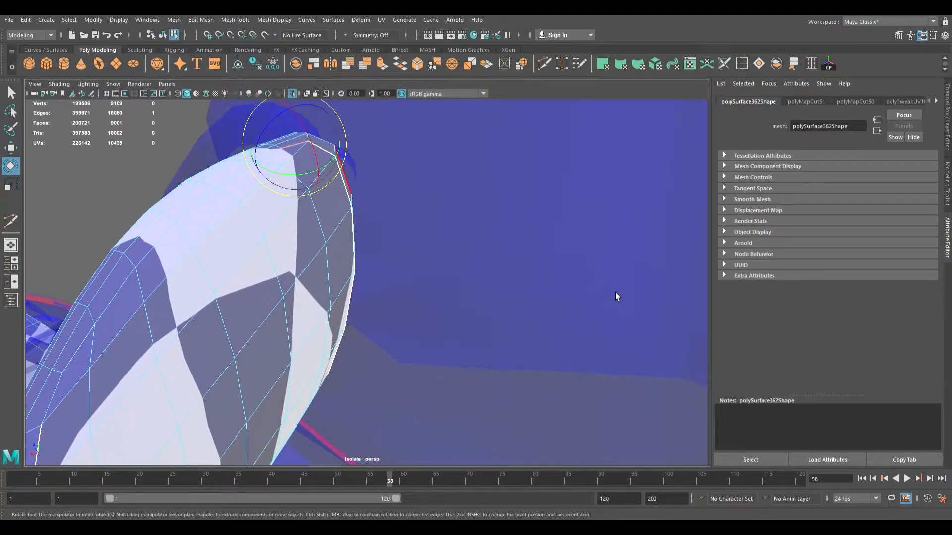
{"action": "key", "text": "shift+s"}
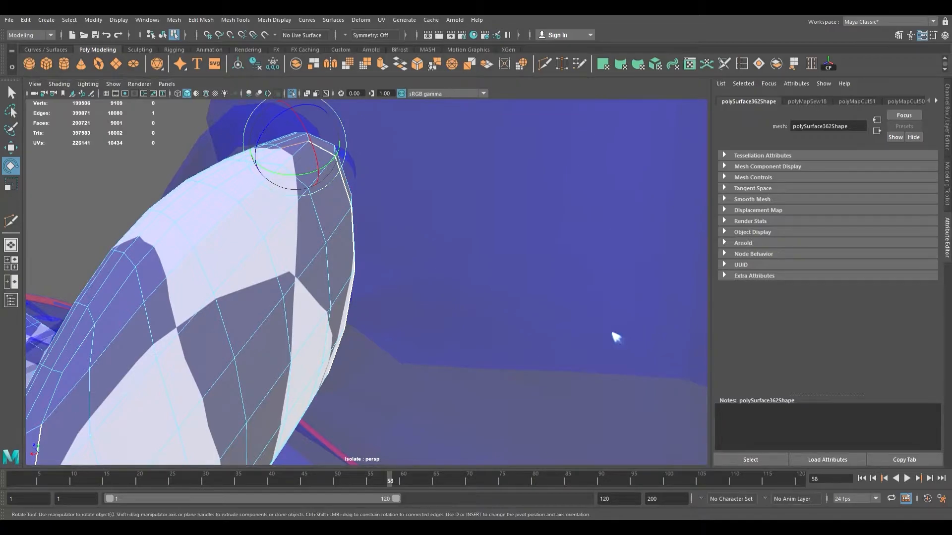
{"action": "right_click_drag", "start_coordinate": [569, 324], "coordinate": [569, 349]}
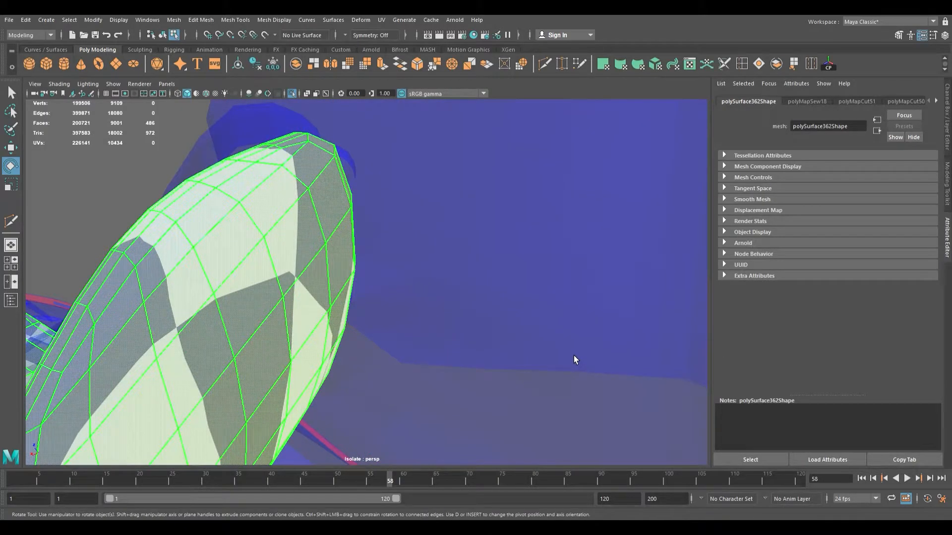
{"action": "key", "text": "ctrl+u"}
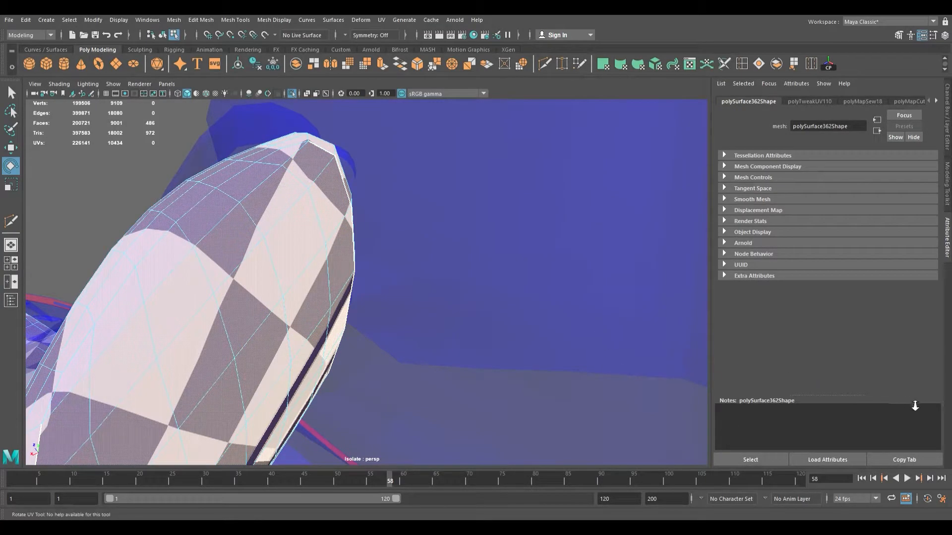
{"action": "right_click_drag", "start_coordinate": [570, 330], "coordinate": [563, 302]}
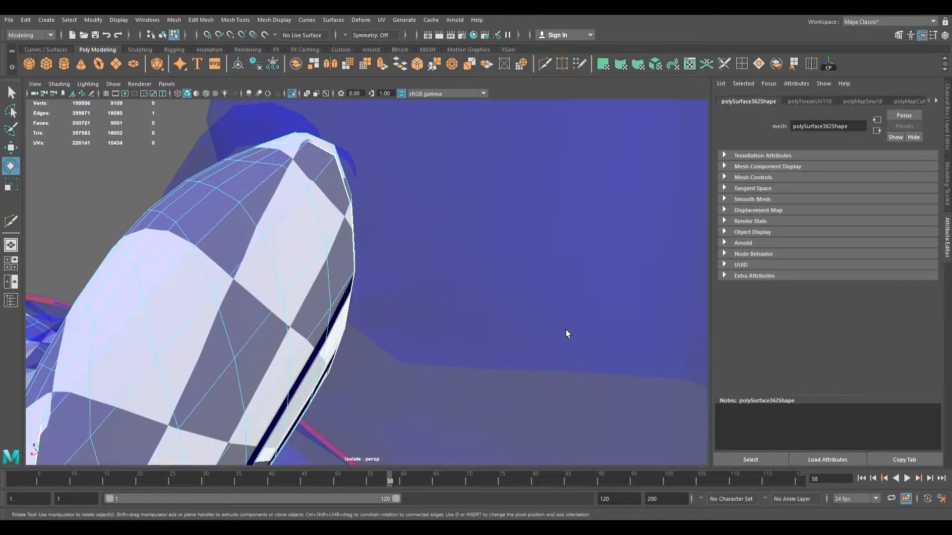
Step: Sew the stray seam edges that cross the side rim of the tongue's upper part
{"action": "scroll", "coordinate": [293, 262], "scroll_direction": "down", "scroll_amount": 7}
{"action": "left_click_drag", "start_coordinate": [293, 262], "coordinate": [272, 230], "text": "alt"}
{"action": "middle_click_drag", "start_coordinate": [272, 230], "coordinate": [359, 292], "text": "alt"}
{"action": "scroll", "coordinate": [395, 293], "scroll_direction": "up", "scroll_amount": 6}
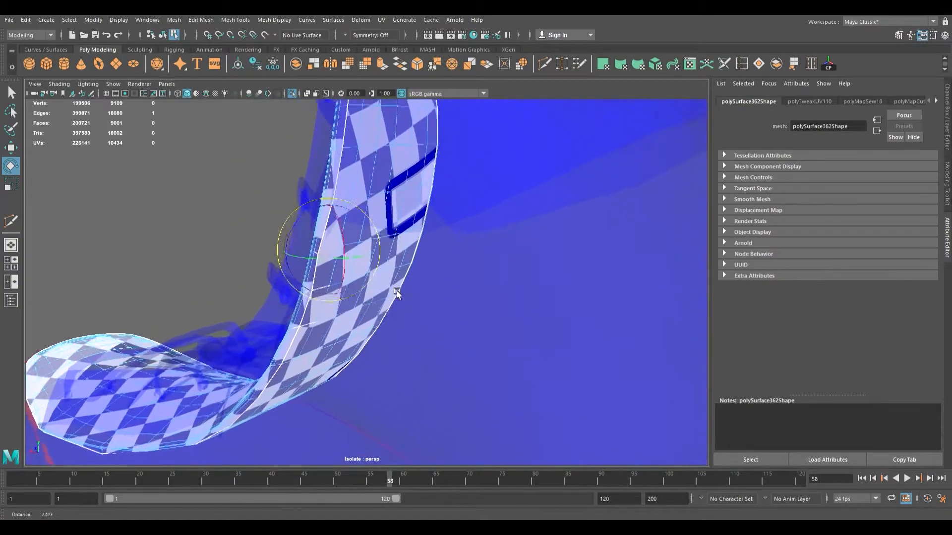
{"action": "left_click_drag", "start_coordinate": [222, 266], "coordinate": [276, 279], "text": "alt"}
{"action": "right_click_drag", "start_coordinate": [276, 280], "coordinate": [353, 263], "text": "alt"}
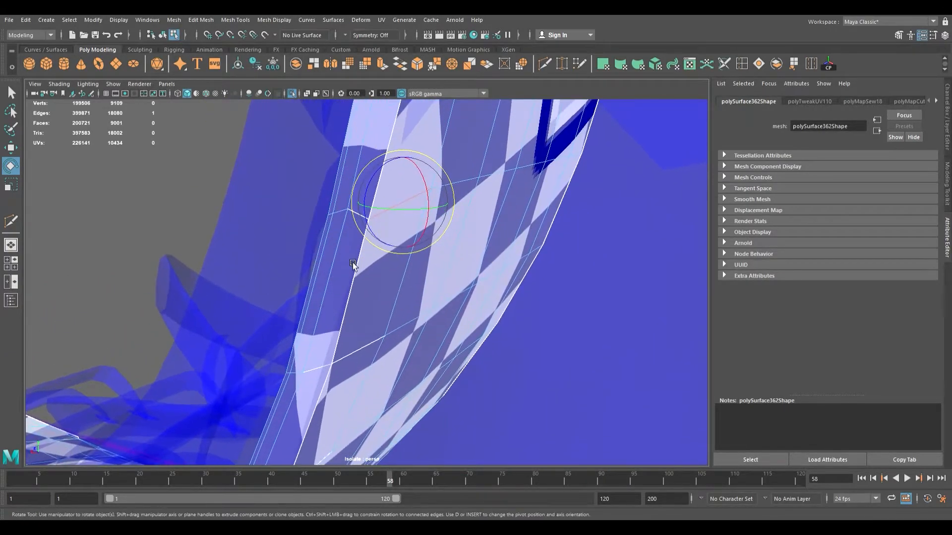
{"action": "left_click", "coordinate": [330, 370]}
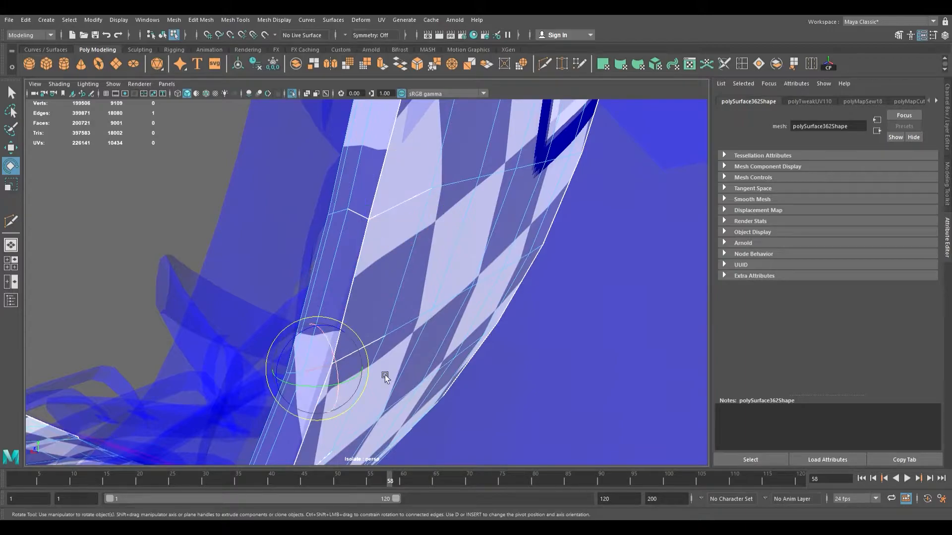
{"action": "left_click", "coordinate": [367, 217]}
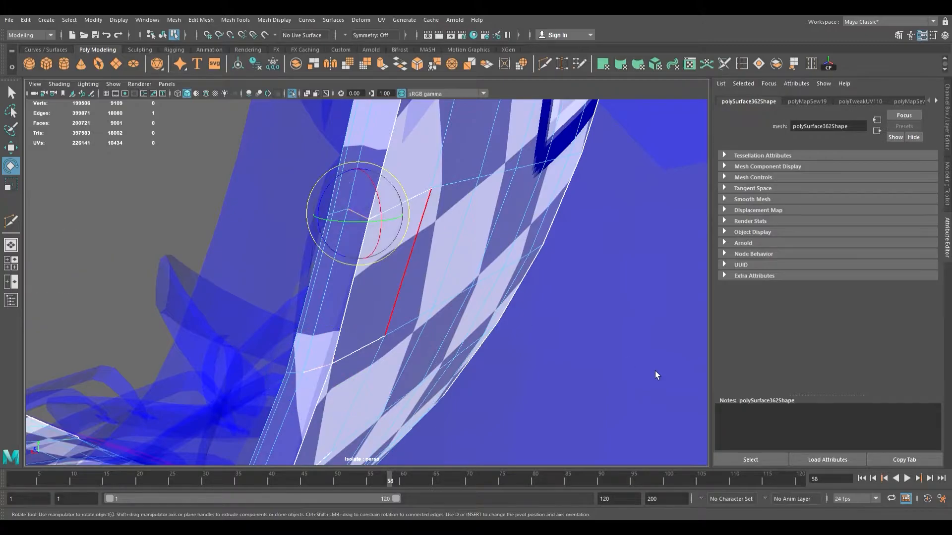
{"action": "key", "text": "shift+s"}
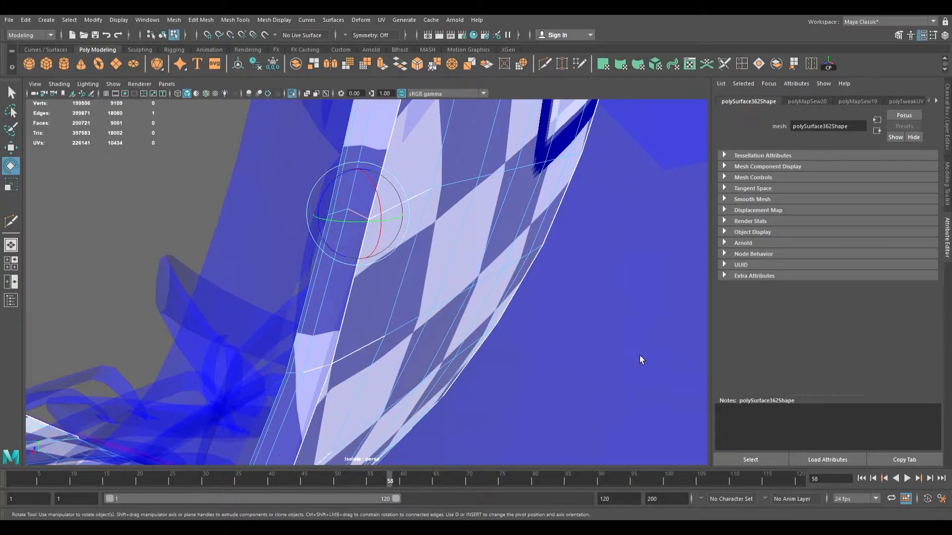
Step: Sew the next stray cross edges lower down on the tongue's side rim
{"action": "left_click_drag", "start_coordinate": [395, 330], "coordinate": [412, 251], "text": "alt"}
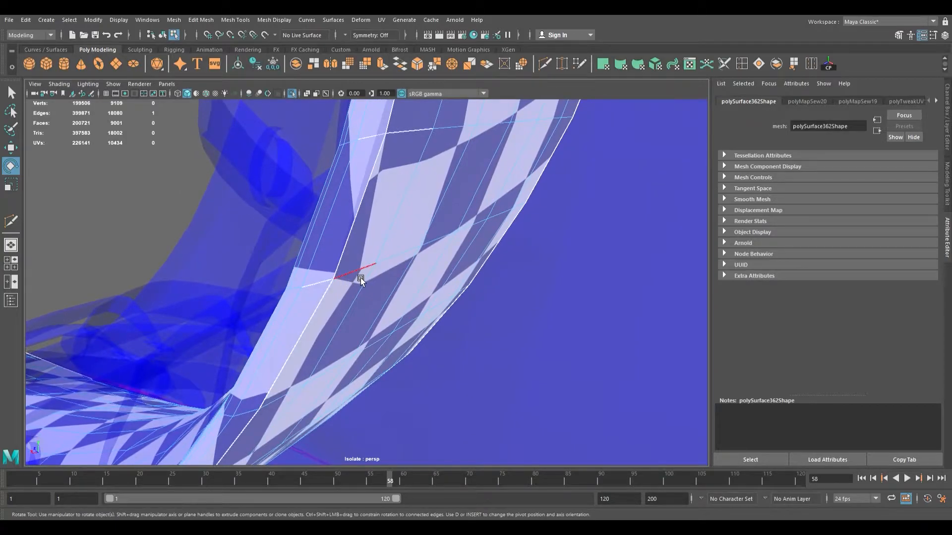
{"action": "left_click", "coordinate": [323, 289]}
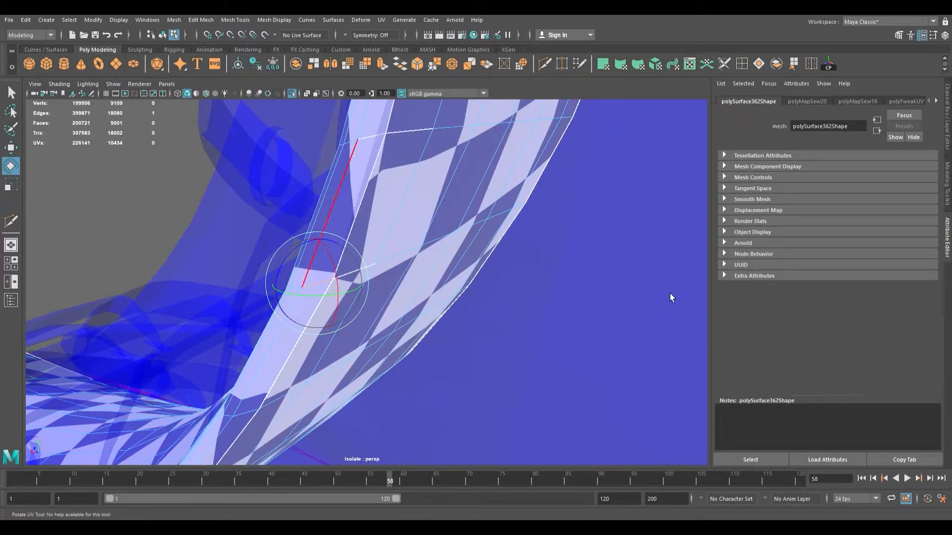
{"action": "key", "text": "e"}
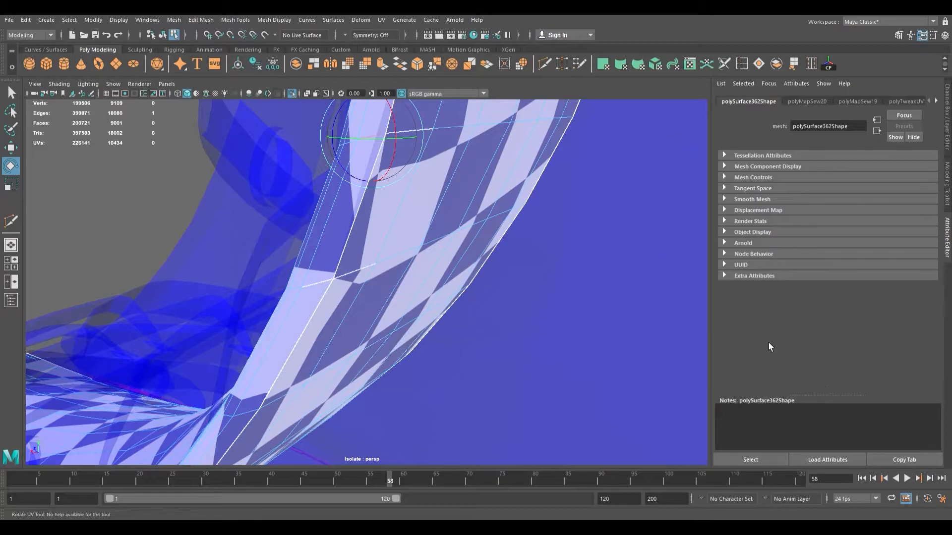
{"action": "key", "text": "g"}
{"action": "key", "text": "g"}
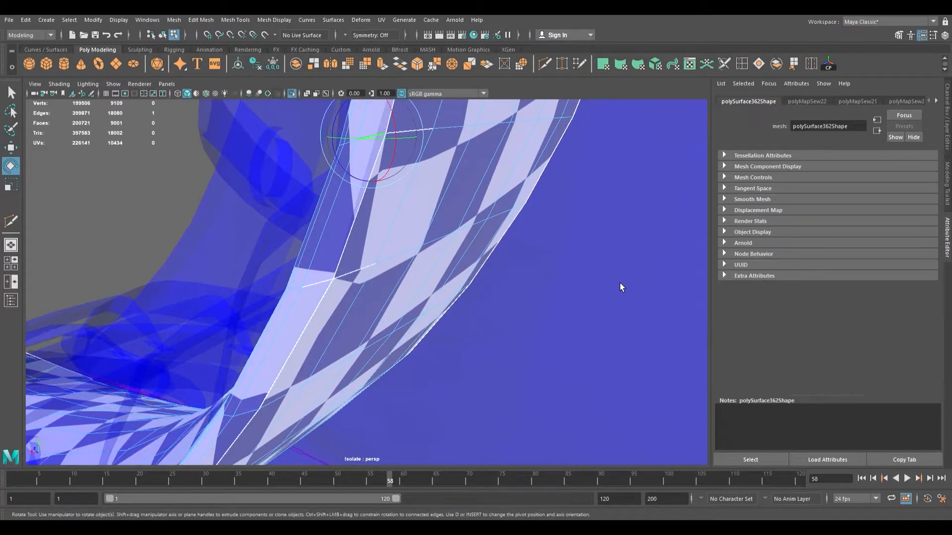
Step: Select the two short seam edges meeting at the tongue's side border and sew their UVs
{"action": "scroll", "coordinate": [313, 275], "scroll_direction": "down", "scroll_amount": 3}
{"action": "left_click_drag", "start_coordinate": [329, 294], "coordinate": [295, 265], "text": "alt"}
{"action": "middle_click_drag", "start_coordinate": [295, 266], "coordinate": [368, 376], "text": "alt"}
{"action": "scroll", "coordinate": [334, 313], "scroll_direction": "up", "scroll_amount": 2}
{"action": "left_click_drag", "start_coordinate": [335, 313], "coordinate": [363, 319], "text": "alt"}
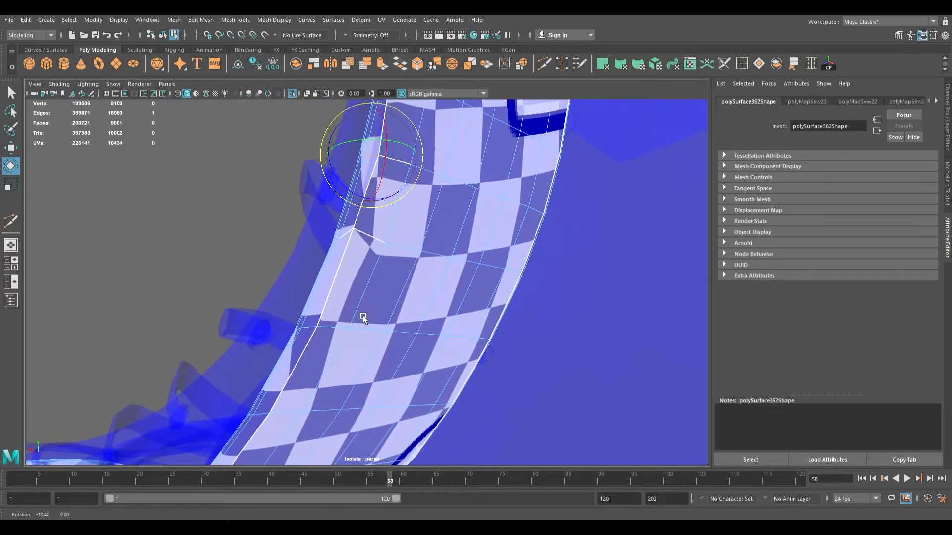
{"action": "left_click", "coordinate": [367, 240]}
{"action": "left_click_drag", "start_coordinate": [370, 243], "coordinate": [418, 287], "text": "alt"}
{"action": "scroll", "coordinate": [418, 287], "scroll_direction": "up", "scroll_amount": 3}
{"action": "middle_click_drag", "start_coordinate": [419, 287], "coordinate": [376, 280], "text": "alt"}
{"action": "left_click_drag", "start_coordinate": [377, 280], "coordinate": [436, 300], "text": "alt"}
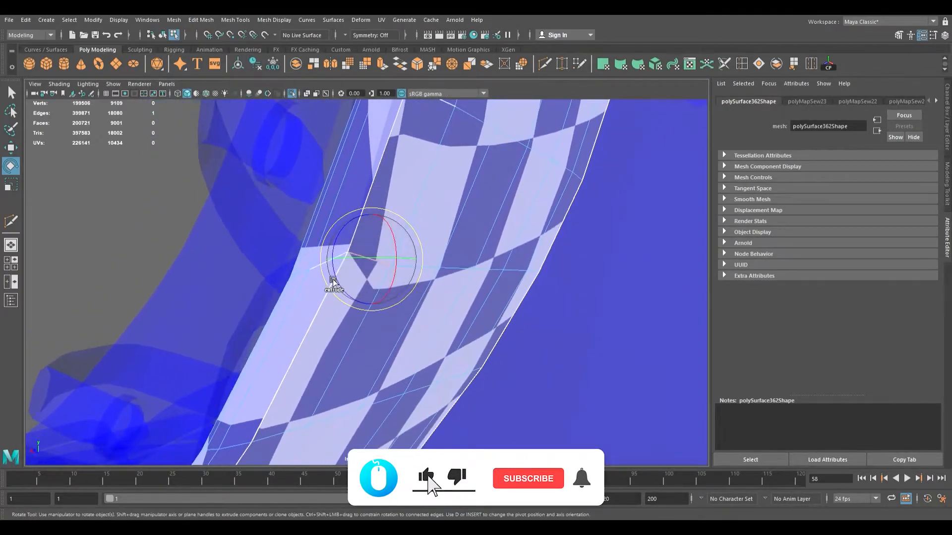
{"action": "left_click", "coordinate": [325, 272], "text": "shift"}
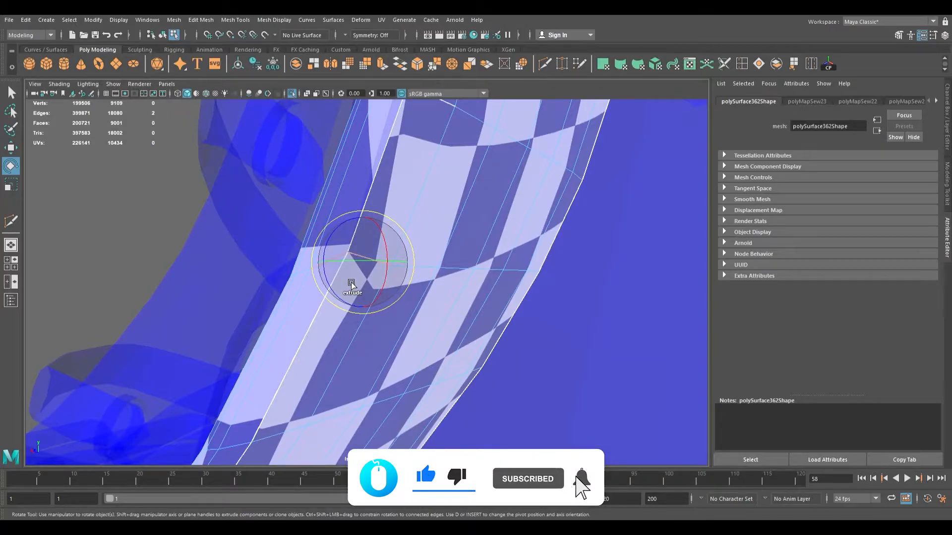
{"action": "left_click_drag", "start_coordinate": [352, 279], "coordinate": [315, 270], "text": "alt"}
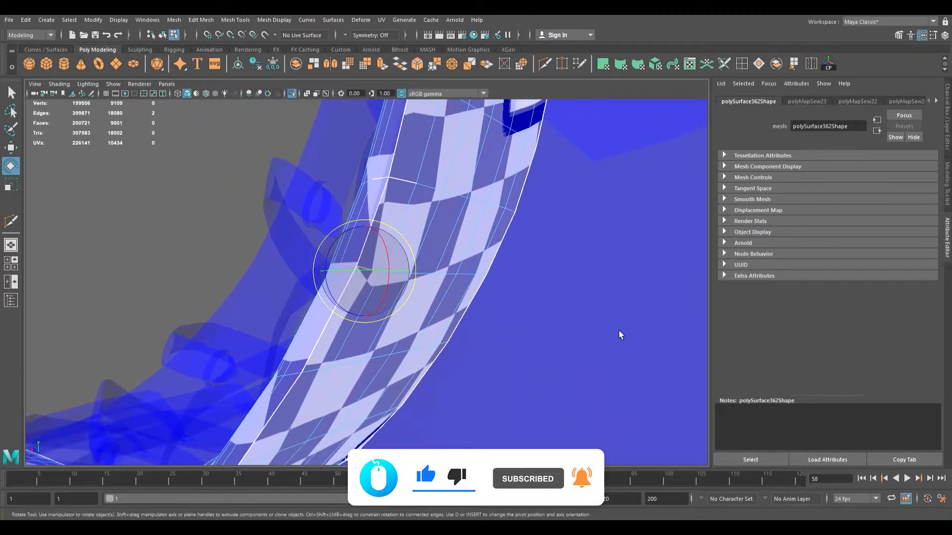
{"action": "key", "text": "shift+s"}
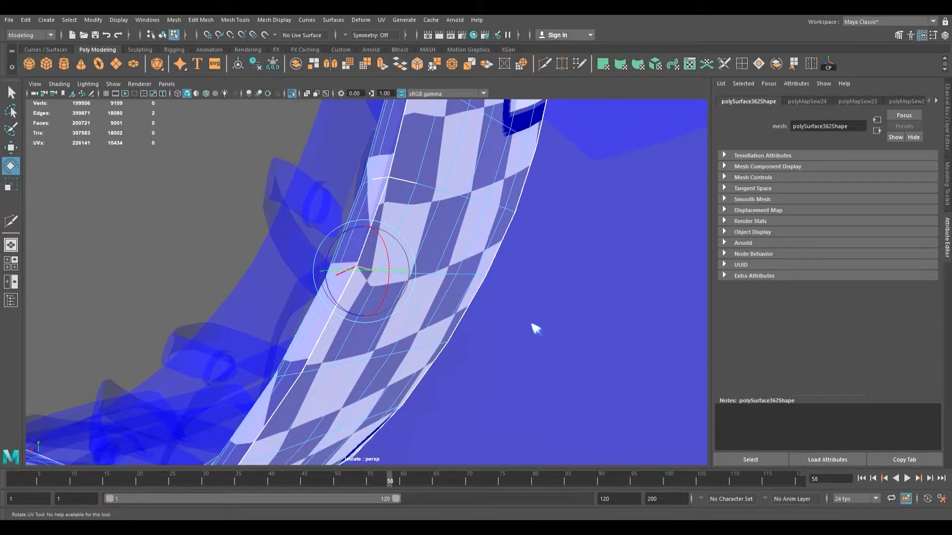
Step: Restore the selection of the two short cross edges and repeat the UV sew on them
{"action": "left_click", "coordinate": [582, 362]}
{"action": "key", "text": "ctrl+z"}
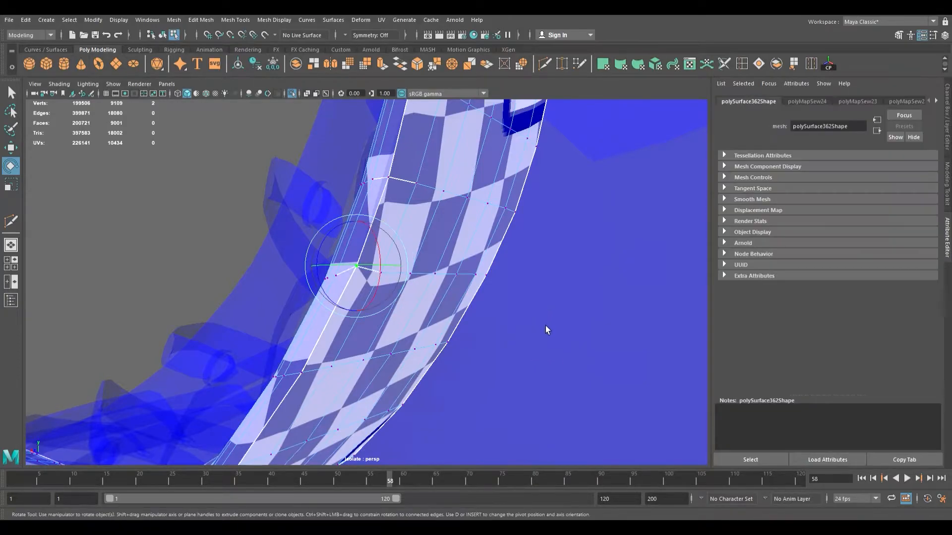
{"action": "right_click_drag", "start_coordinate": [363, 281], "coordinate": [488, 324], "text": "alt"}
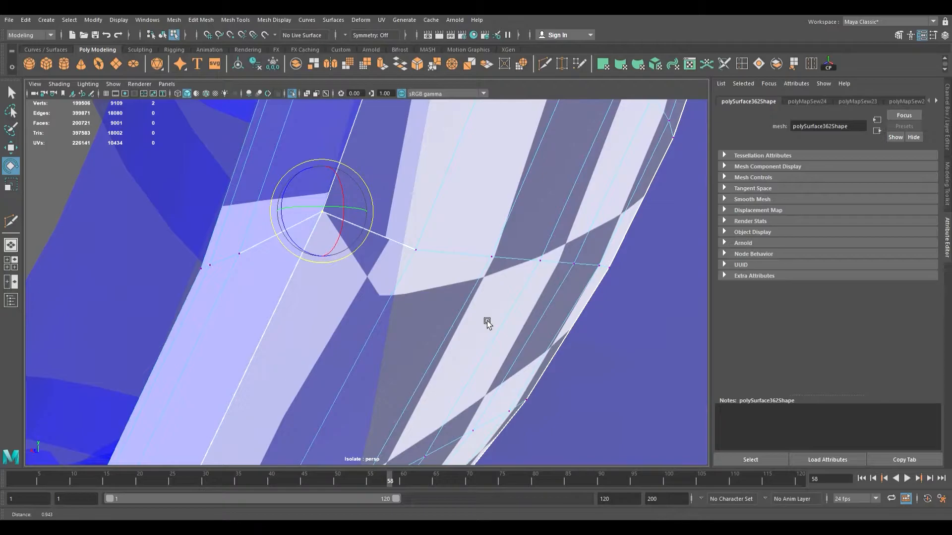
{"action": "key", "text": "g"}
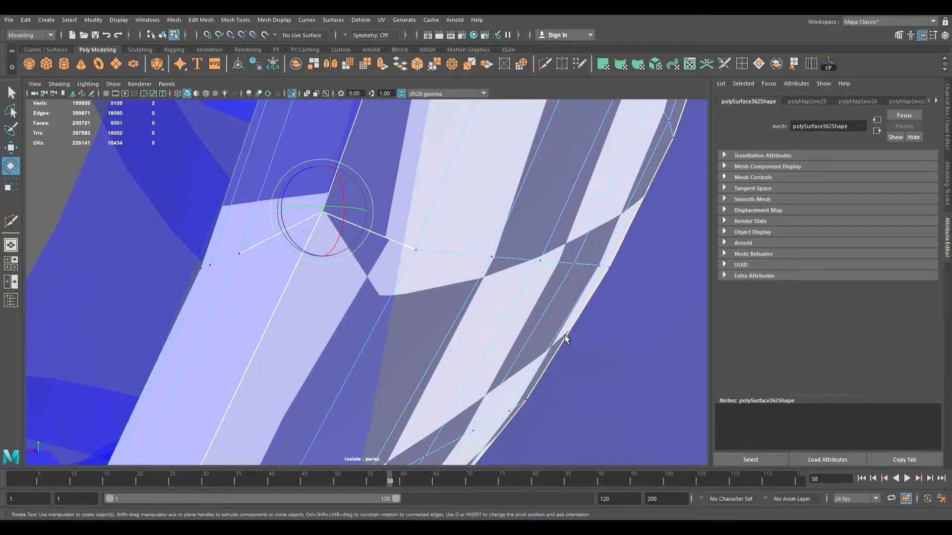
{"action": "mouse_move", "coordinate": [350, 282]}
{"action": "right_mouse_down", "text": "alt"}
{"action": "mouse_move", "coordinate": [319, 276]}
{"action": "mouse_move", "coordinate": [342, 286]}
{"action": "right_mouse_up", "text": "alt"}
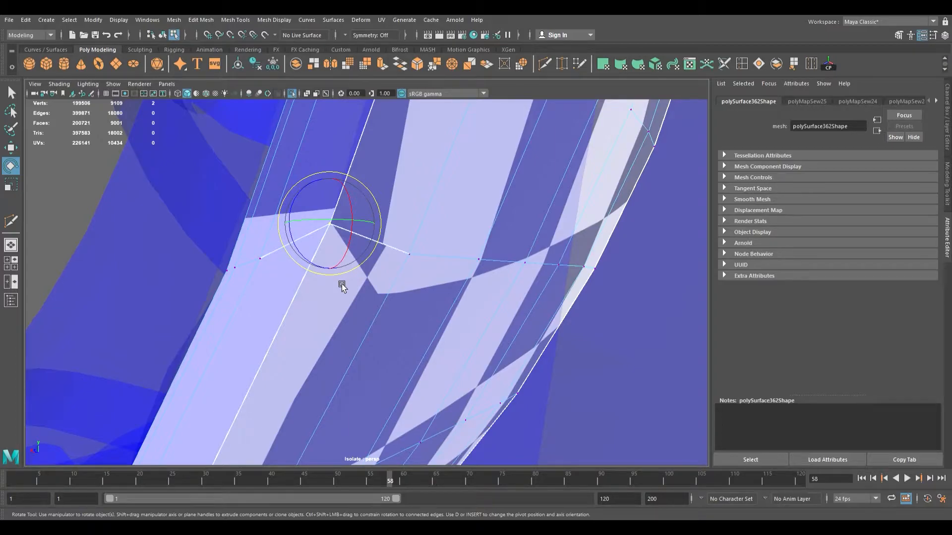
{"action": "right_click_drag", "start_coordinate": [341, 284], "coordinate": [558, 302], "text": "ctrl"}
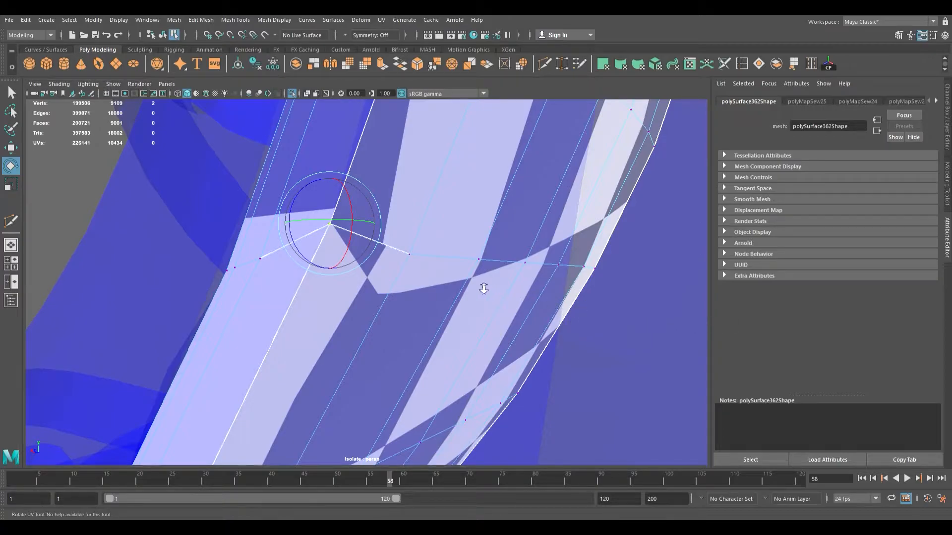
Step: Return to edge selection, select the edges across the tongue's upper rim and cut the UVs along them
{"action": "scroll", "coordinate": [281, 233], "scroll_direction": "down", "scroll_amount": 5}
{"action": "left_click_drag", "start_coordinate": [338, 233], "coordinate": [418, 288], "text": "alt"}
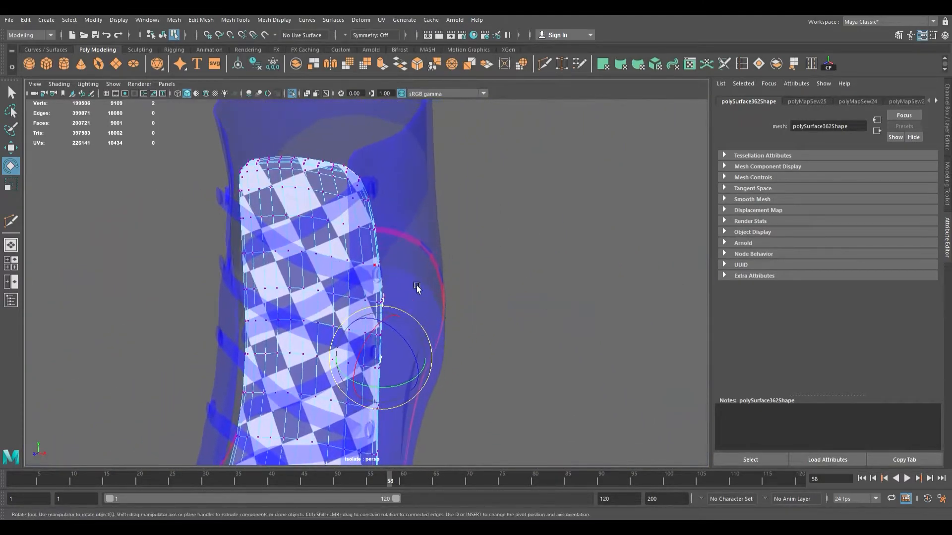
{"action": "right_click_drag", "start_coordinate": [653, 275], "coordinate": [649, 244]}
{"action": "left_click", "coordinate": [674, 231]}
{"action": "key", "text": "ctrl+z"}
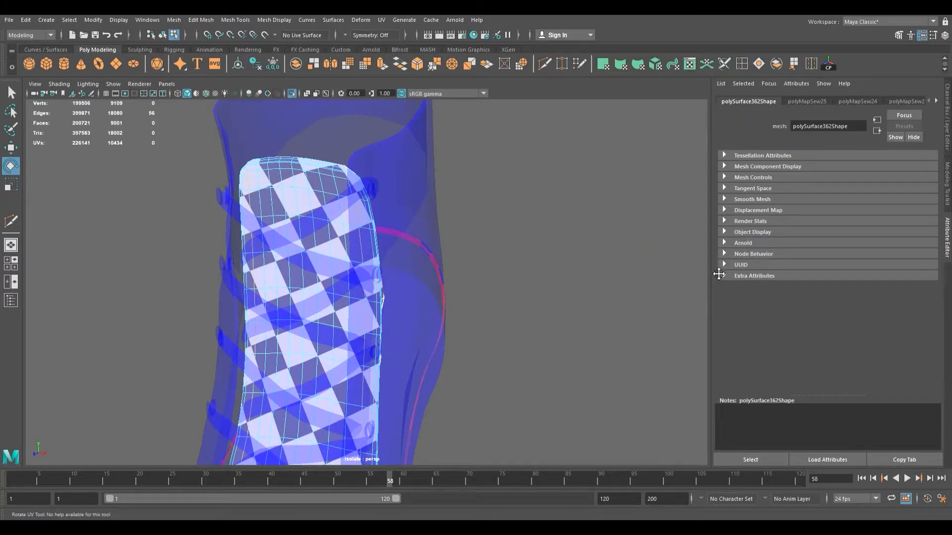
{"action": "left_click_drag", "start_coordinate": [238, 204], "coordinate": [258, 243], "text": "alt"}
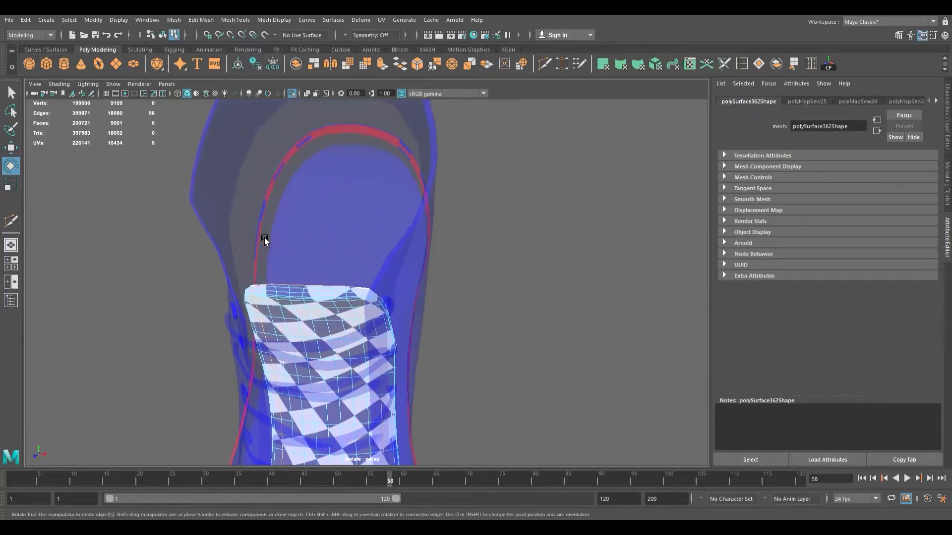
{"action": "right_click_drag", "start_coordinate": [264, 237], "coordinate": [438, 296], "text": "alt"}
{"action": "left_click_drag", "start_coordinate": [439, 296], "coordinate": [309, 193], "text": "alt"}
{"action": "left_click", "coordinate": [391, 276]}
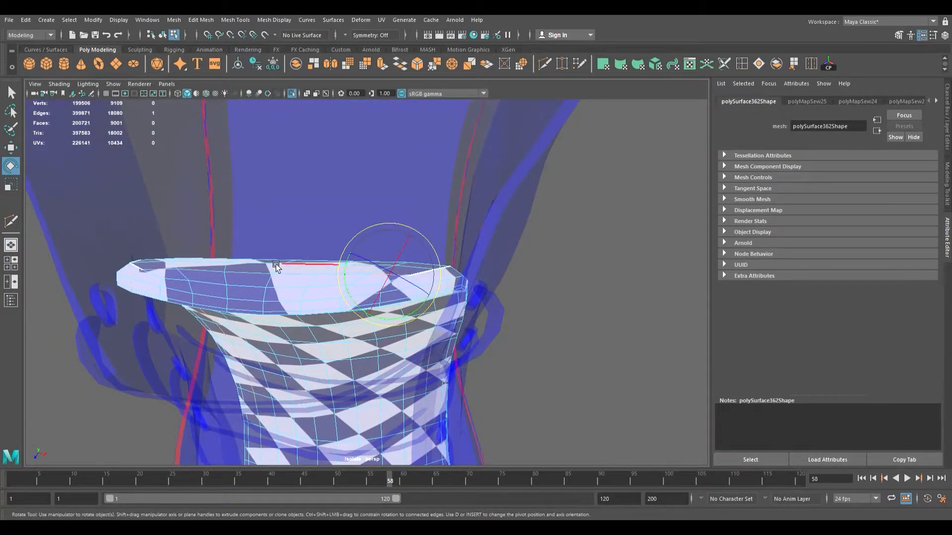
{"action": "double_click", "coordinate": [171, 272], "text": "shift"}
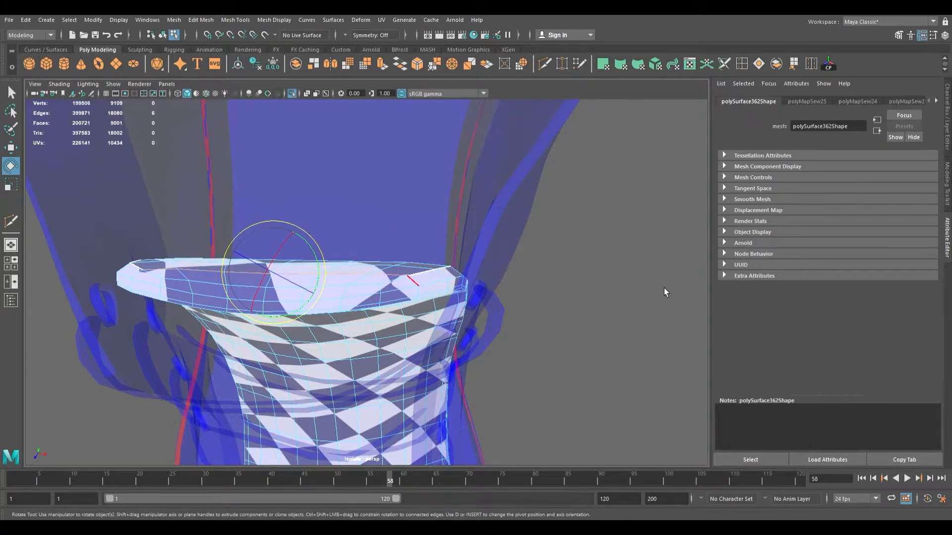
{"action": "key", "text": "g"}
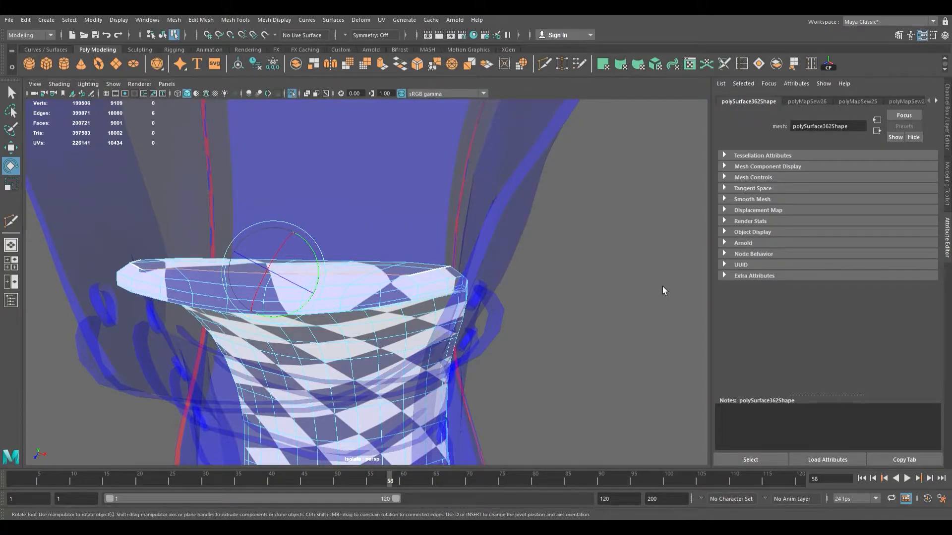
{"action": "left_click", "coordinate": [615, 270]}
Step: Select the tongue's faces, unfold their UVs and return to edge selection
{"action": "key", "text": "F8"}
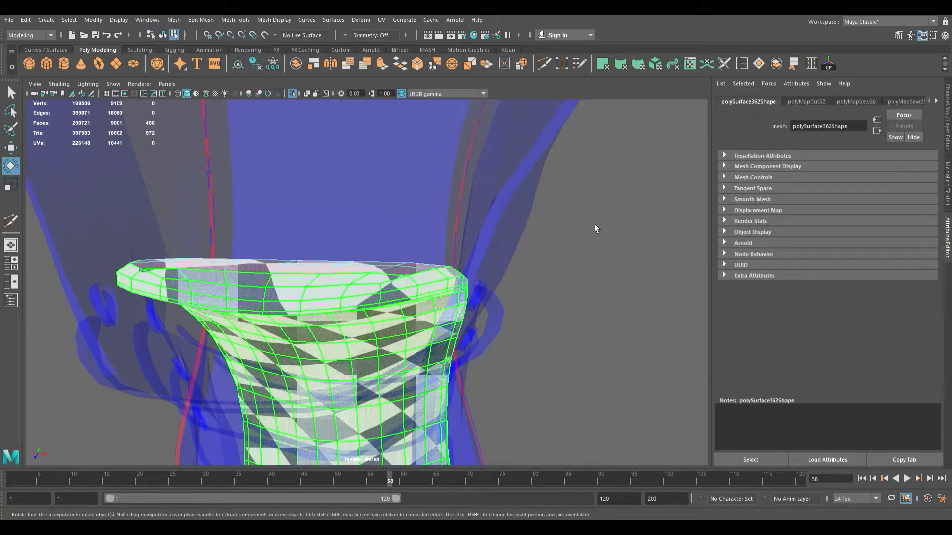
{"action": "key", "text": "ctrl+u"}
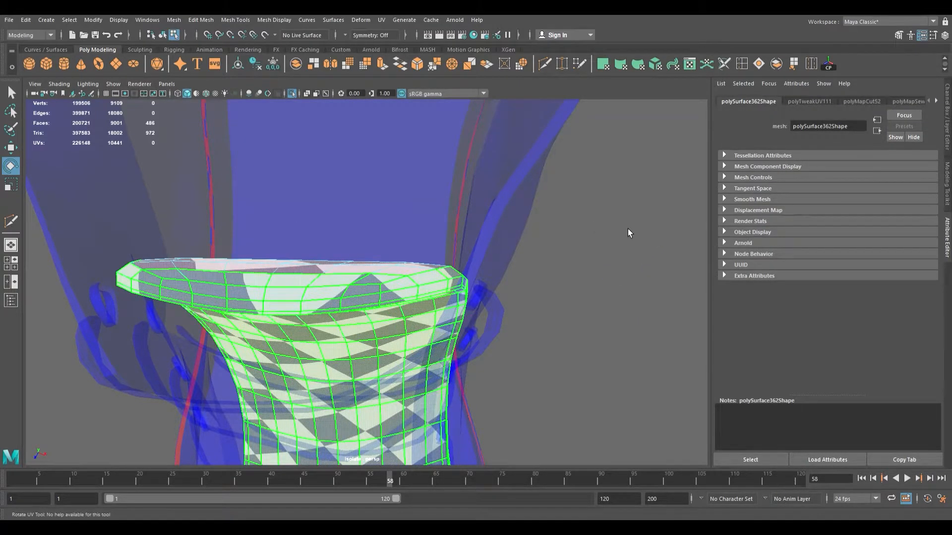
{"action": "key", "text": "F10"}
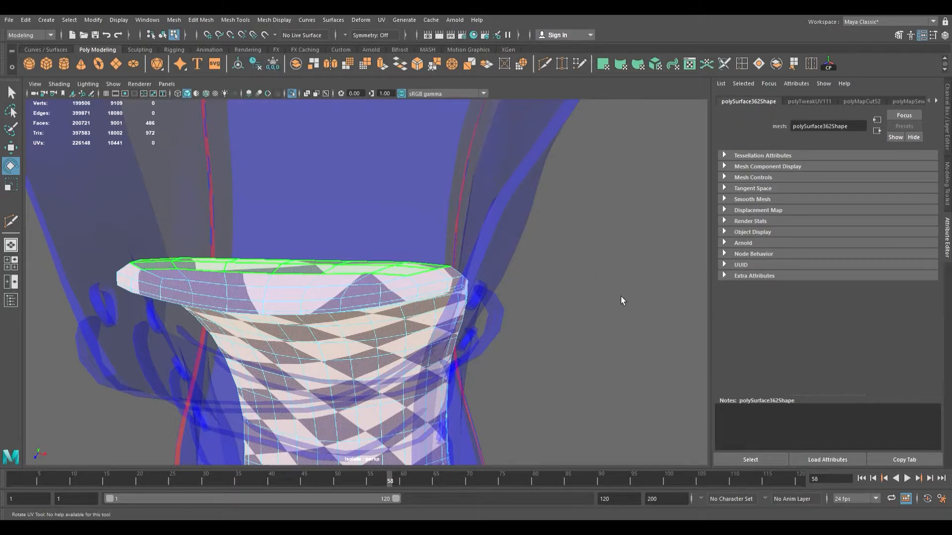
{"action": "key", "text": "e"}
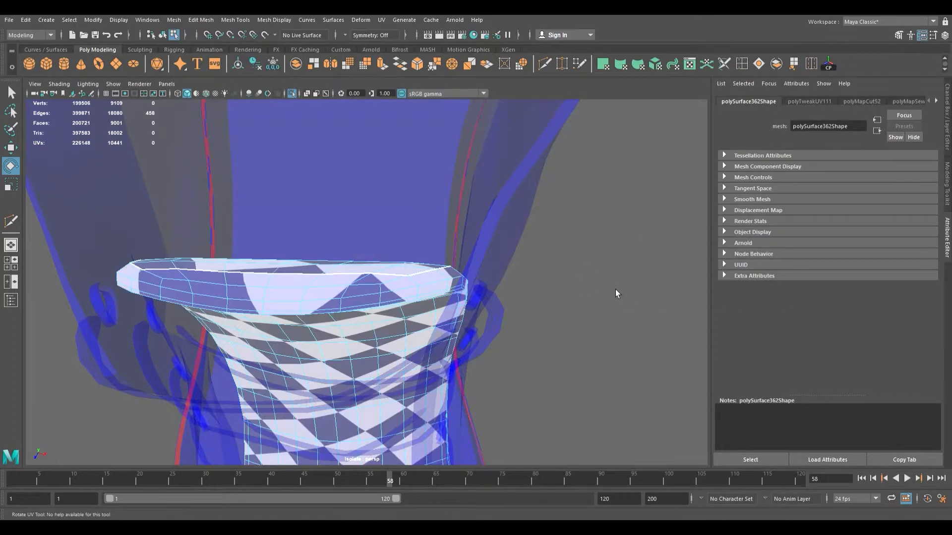
Step: Select the faces of the tongue's main UV shell and orient the shell so its checker pattern runs straight
{"action": "left_click_drag", "start_coordinate": [504, 310], "coordinate": [373, 327], "text": "alt"}
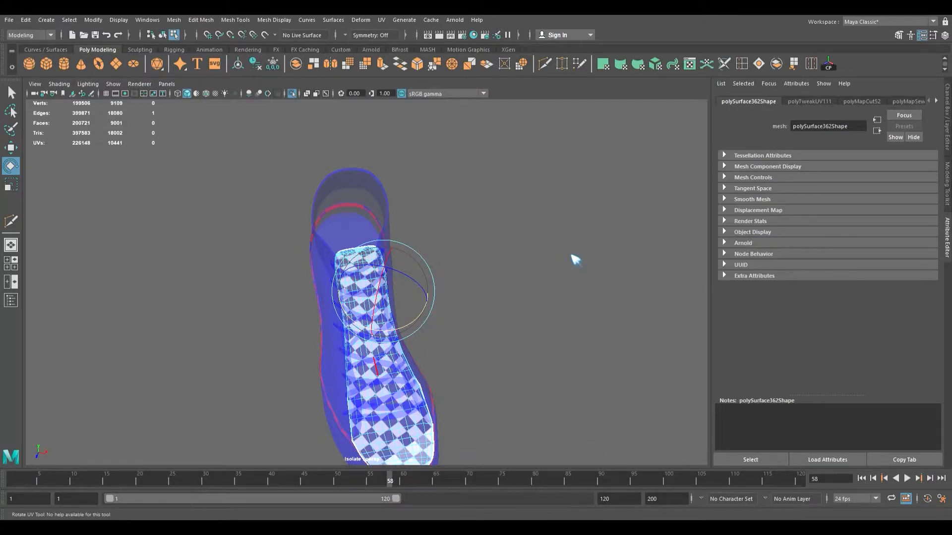
{"action": "key", "text": "ctrl+F11"}
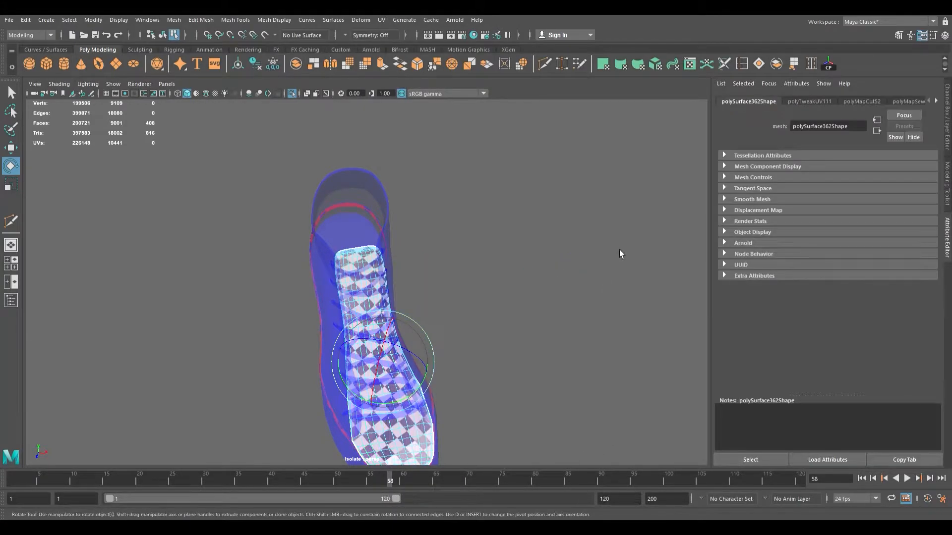
{"action": "left_click_drag", "start_coordinate": [628, 241], "coordinate": [599, 225]}
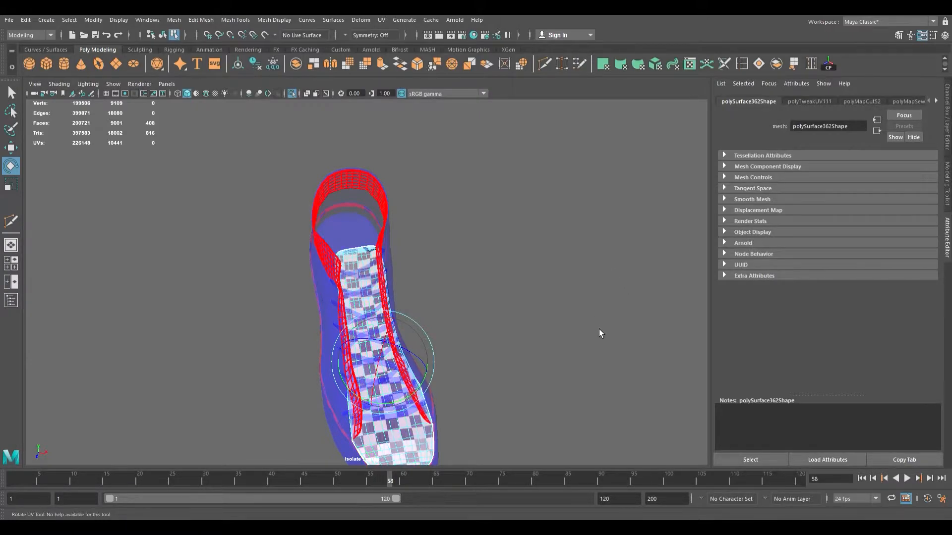
Step: Select the UV shell covering the ankle collar and its two lace-side strips and isolate its faces
{"action": "left_click_drag", "start_coordinate": [498, 334], "coordinate": [439, 306], "text": "alt"}
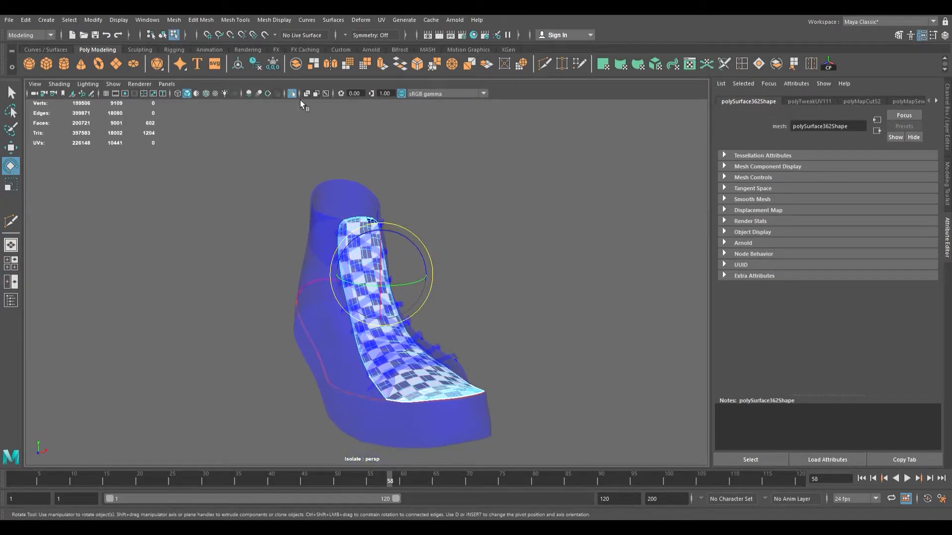
{"action": "left_click_drag", "start_coordinate": [353, 275], "coordinate": [397, 311], "text": "alt"}
{"action": "middle_click_drag", "start_coordinate": [397, 311], "coordinate": [342, 288], "text": "alt"}
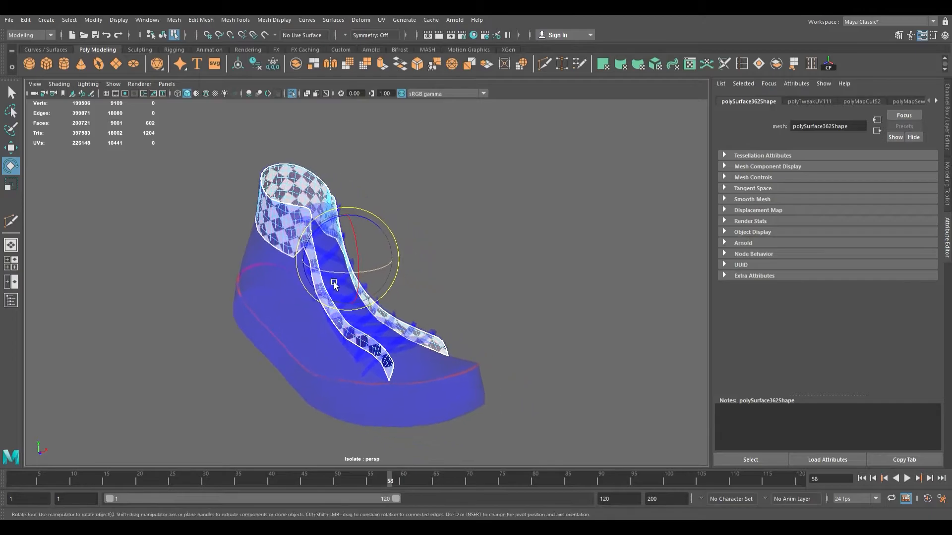
{"action": "scroll", "coordinate": [334, 283], "scroll_direction": "up", "scroll_amount": 5}
{"action": "left_click_drag", "start_coordinate": [334, 283], "coordinate": [348, 270], "text": "alt"}
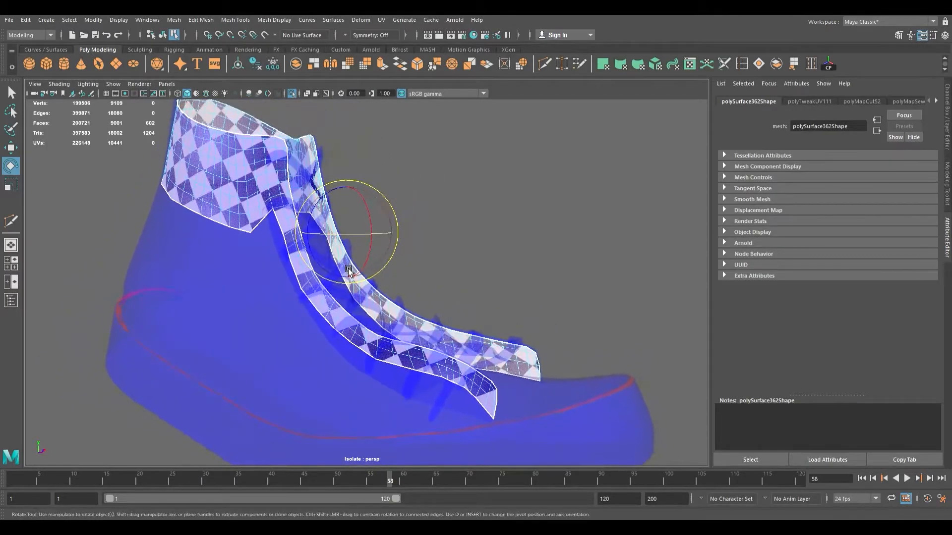
Step: End the isolated view of the collar faces and frame the whole sneaker from its outer side
{"action": "left_click", "coordinate": [549, 186]}
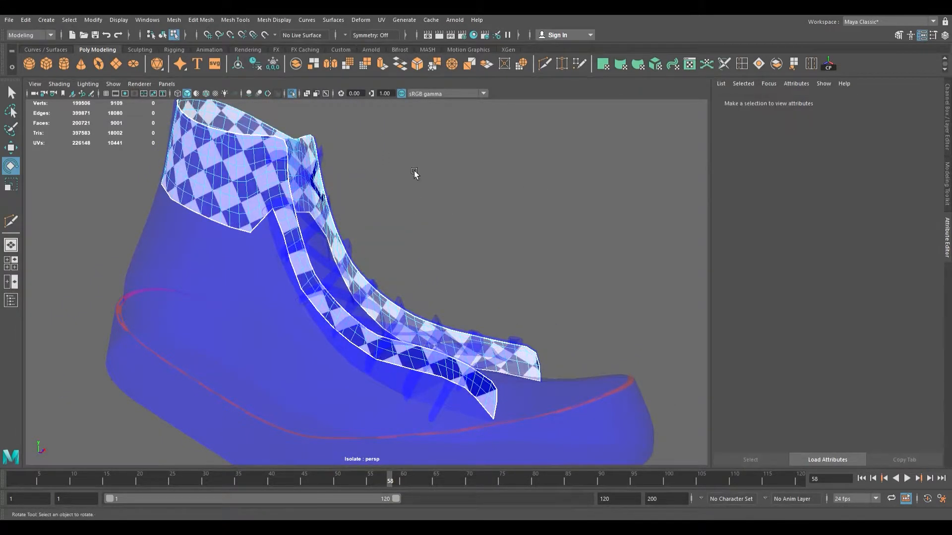
{"action": "left_click", "coordinate": [292, 94]}
{"action": "left_click_drag", "start_coordinate": [325, 229], "coordinate": [312, 218], "text": "alt"}
{"action": "key", "text": "ctrl+z"}
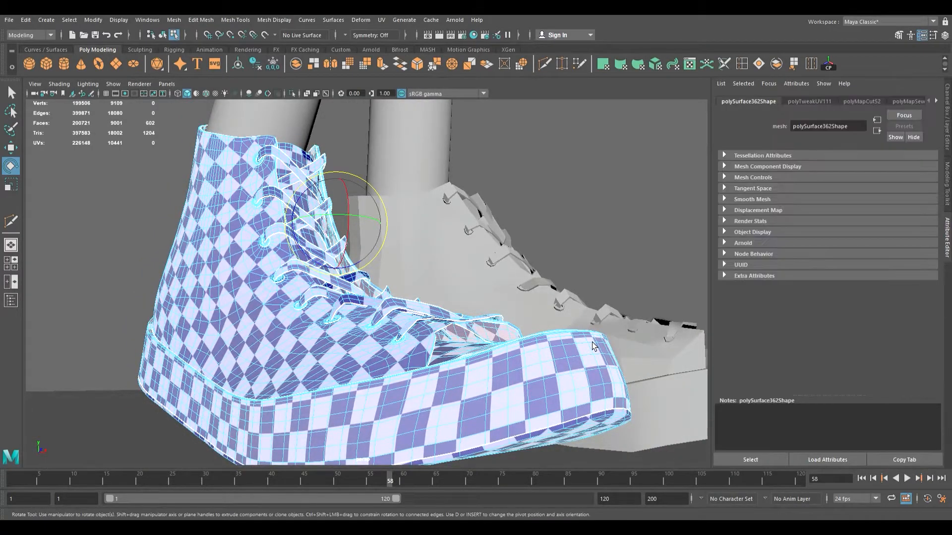
{"action": "left_click_drag", "start_coordinate": [373, 299], "coordinate": [491, 323], "text": "alt"}
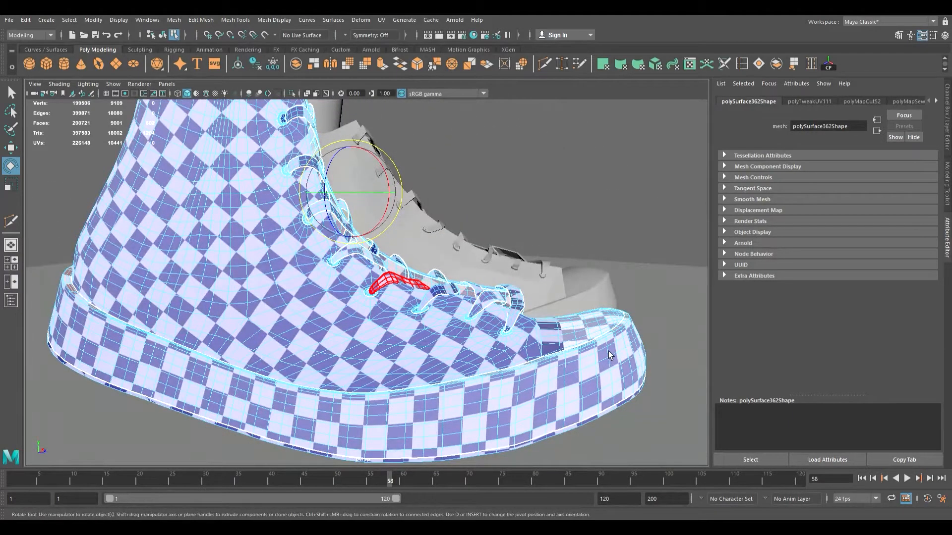
{"action": "middle_click_drag", "start_coordinate": [538, 357], "coordinate": [549, 321], "text": "alt"}
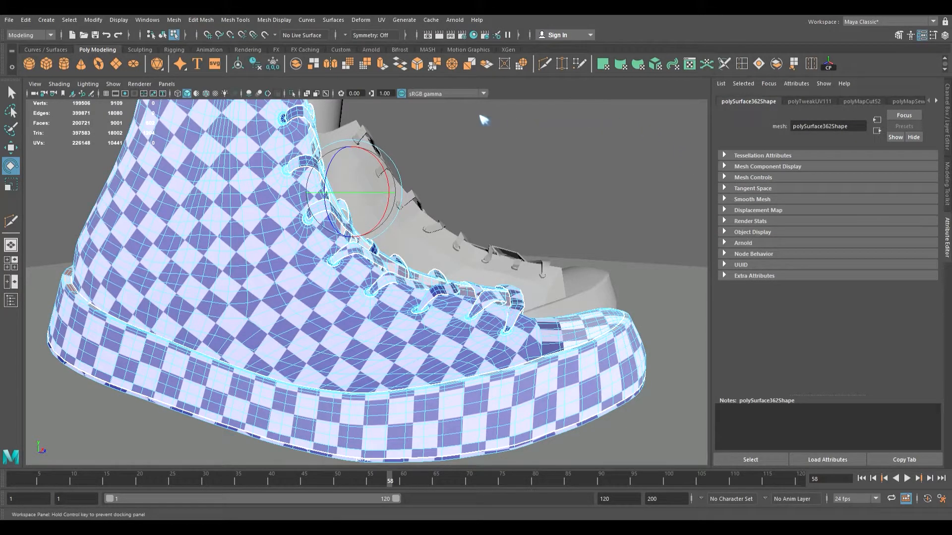
Step: Select the upper's UV shell and move it to a different spot in the UV layout
{"action": "left_click", "coordinate": [723, 460]}
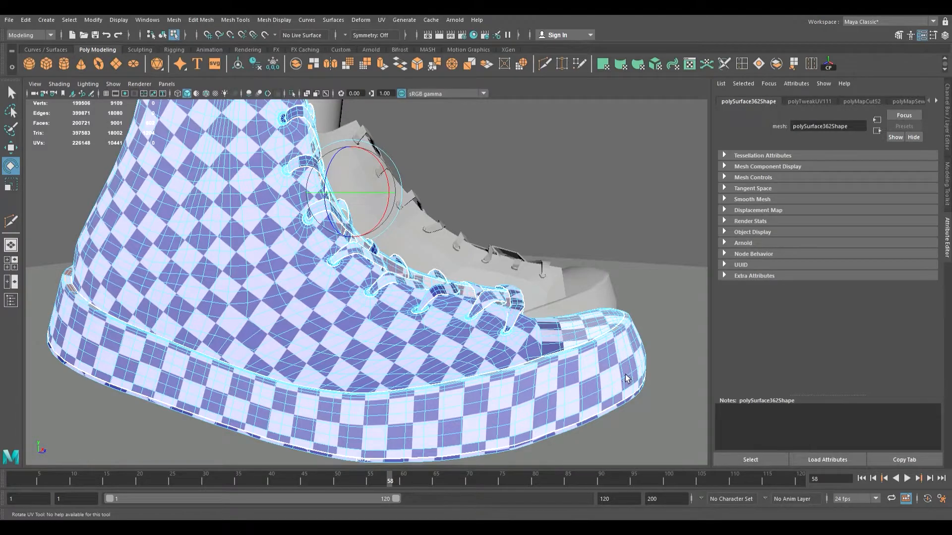
{"action": "left_click", "coordinate": [552, 326]}
{"action": "left_click_drag", "start_coordinate": [599, 291], "coordinate": [507, 280]}
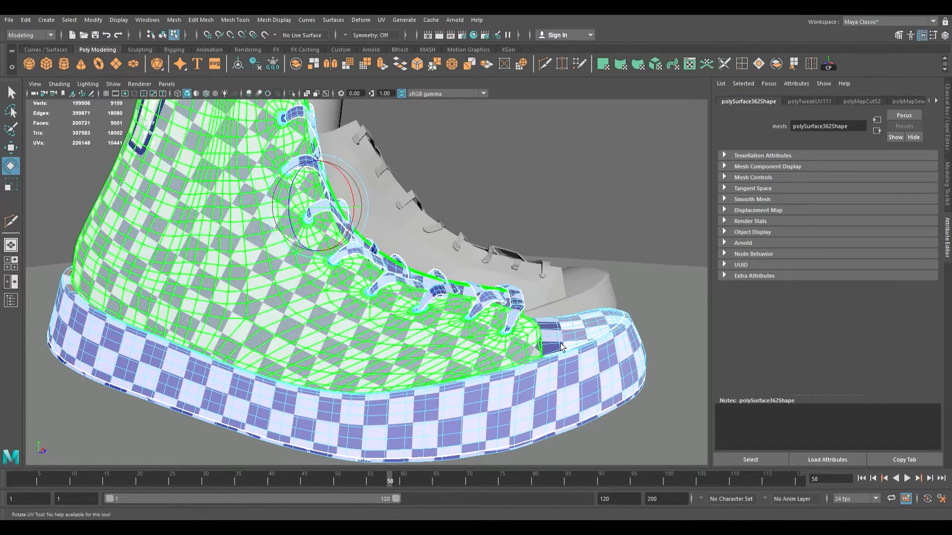
{"action": "key", "text": "w"}
{"action": "middle_click_drag", "start_coordinate": [561, 346], "coordinate": [540, 267]}
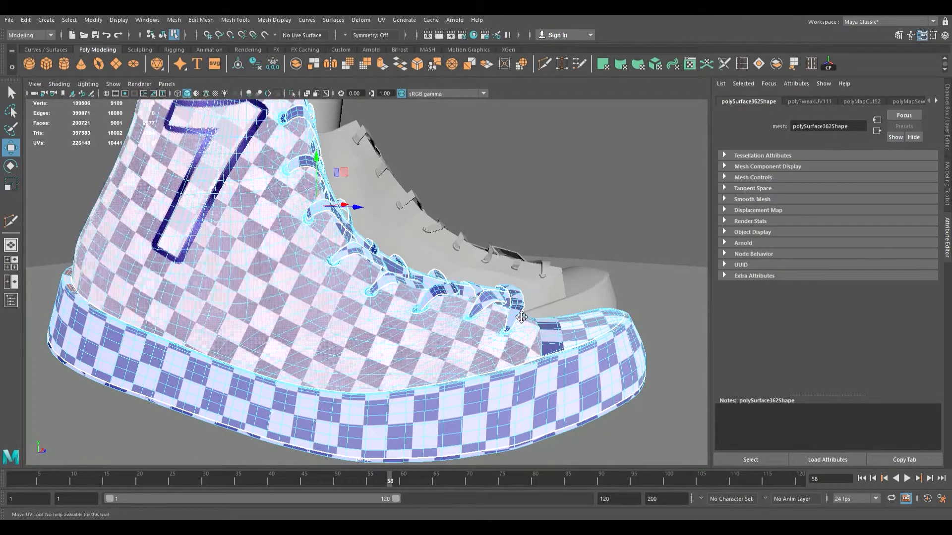
Step: Select the UV shell of the sole's sidewall and reposition it in the UV layout
{"action": "left_click", "coordinate": [513, 389]}
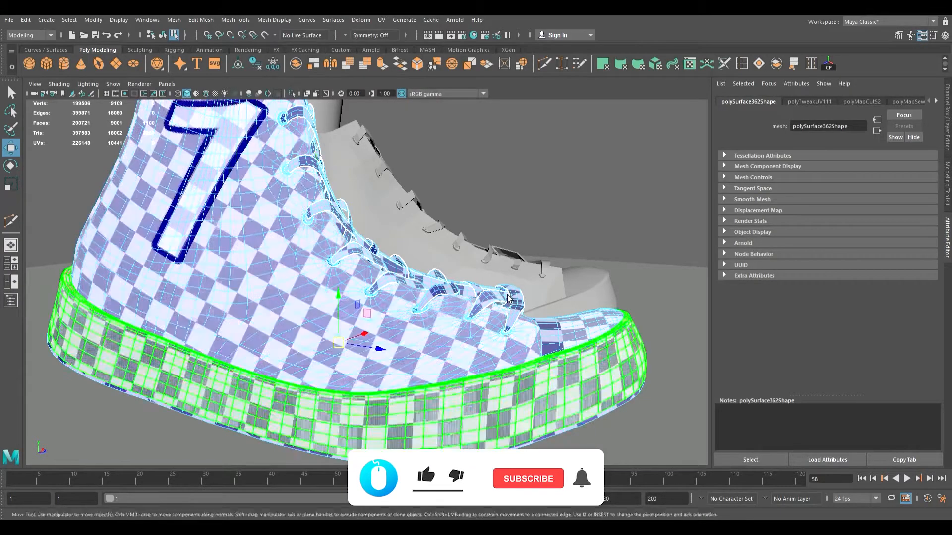
{"action": "middle_click_drag", "start_coordinate": [500, 250], "coordinate": [497, 183]}
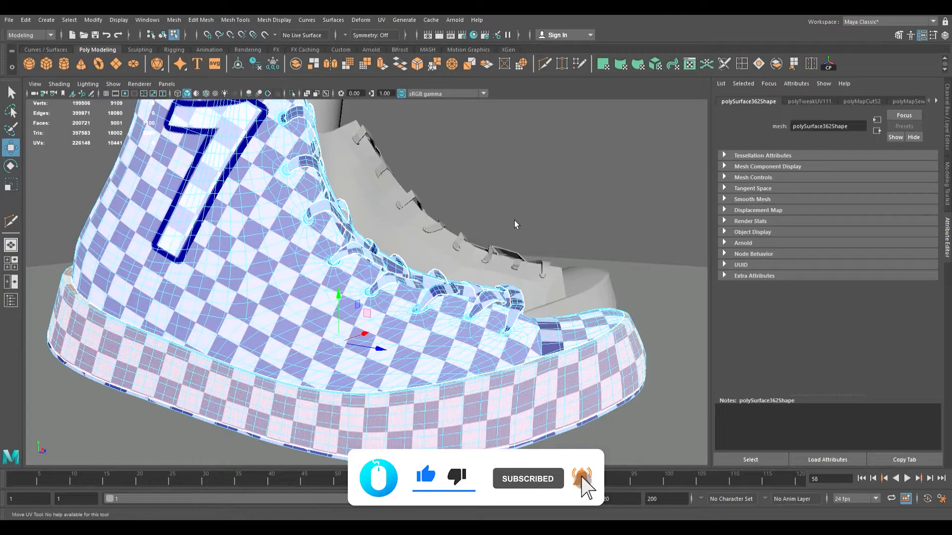
{"action": "key", "text": "r"}
{"action": "left_click", "coordinate": [495, 241]}
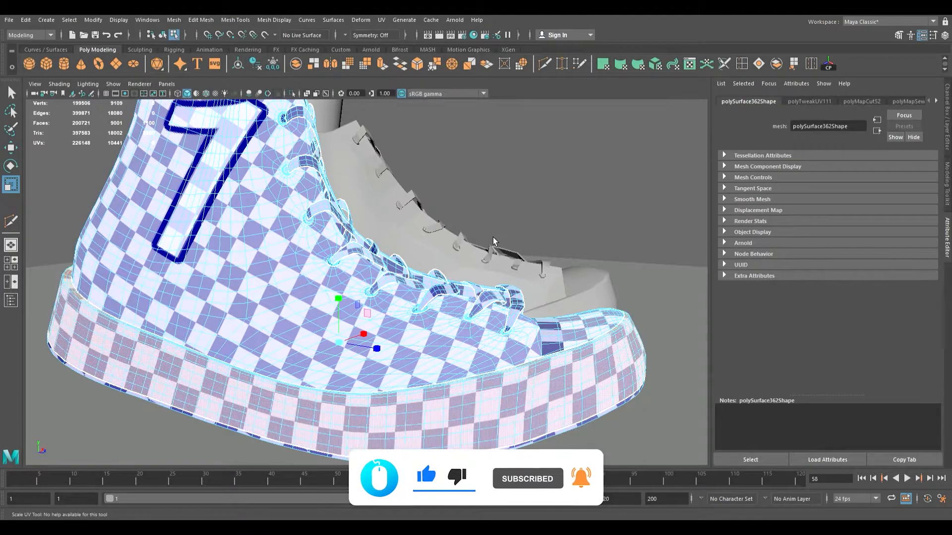
Step: Select the upper's UV shell, scale it up for smaller checker squares and reposition it in the UV layout
{"action": "left_click", "coordinate": [508, 341]}
{"action": "middle_click_drag", "start_coordinate": [513, 339], "coordinate": [543, 344]}
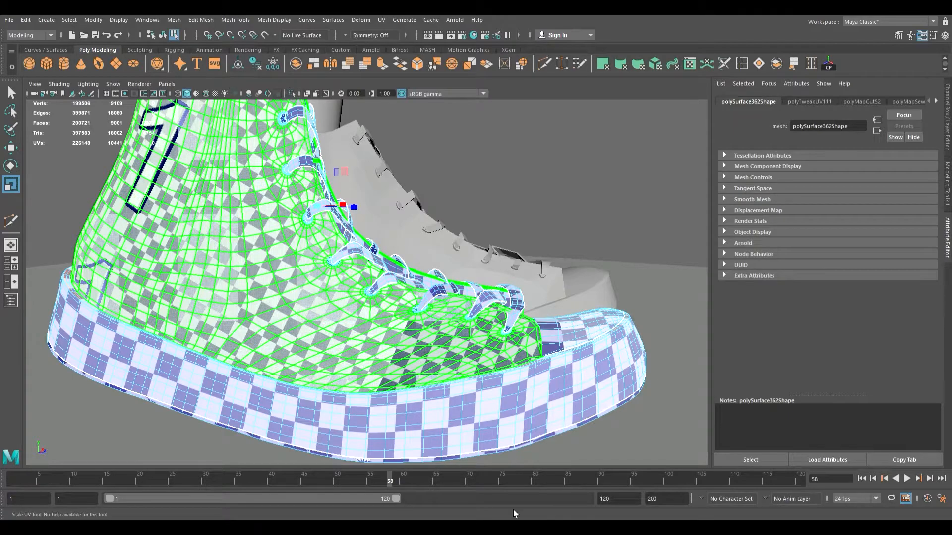
{"action": "key", "text": "w"}
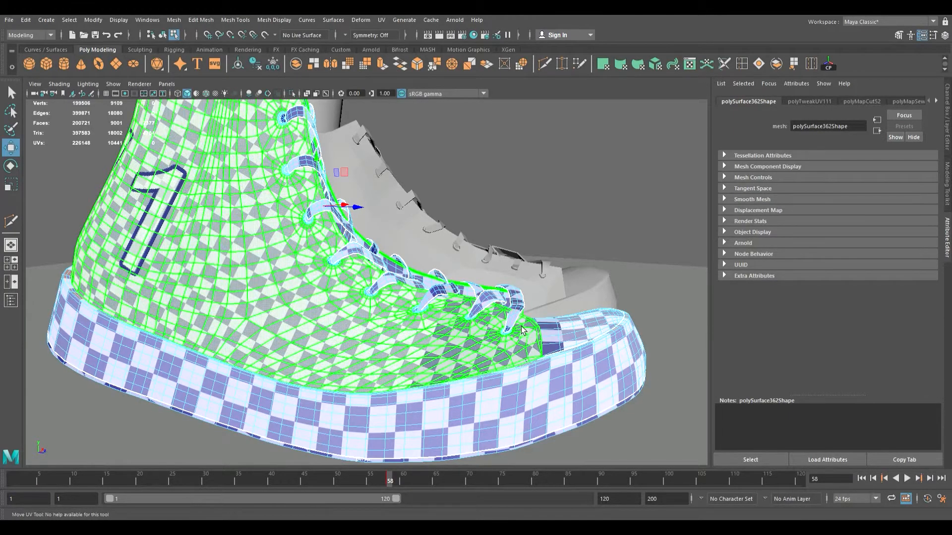
{"action": "middle_click_drag", "start_coordinate": [510, 310], "coordinate": [490, 297]}
{"action": "key", "text": "r"}
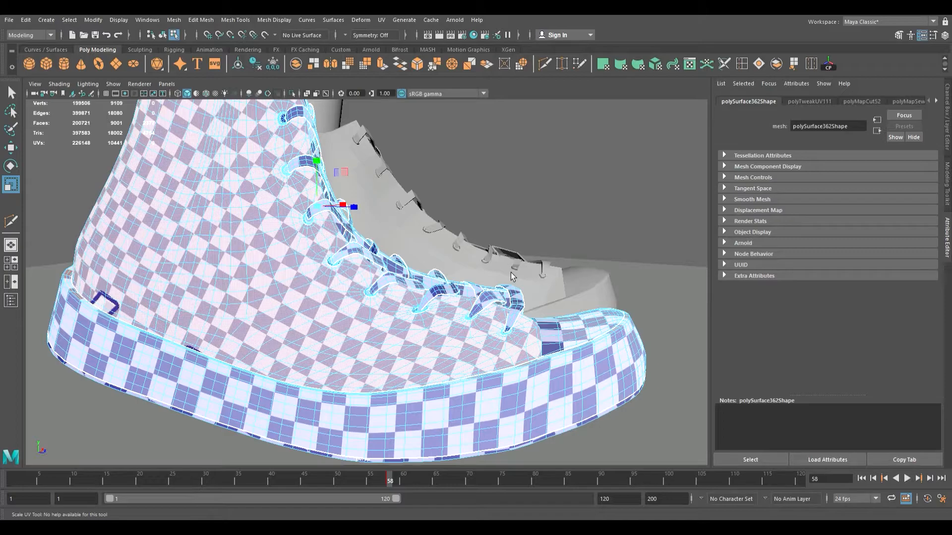
{"action": "key", "text": "w"}
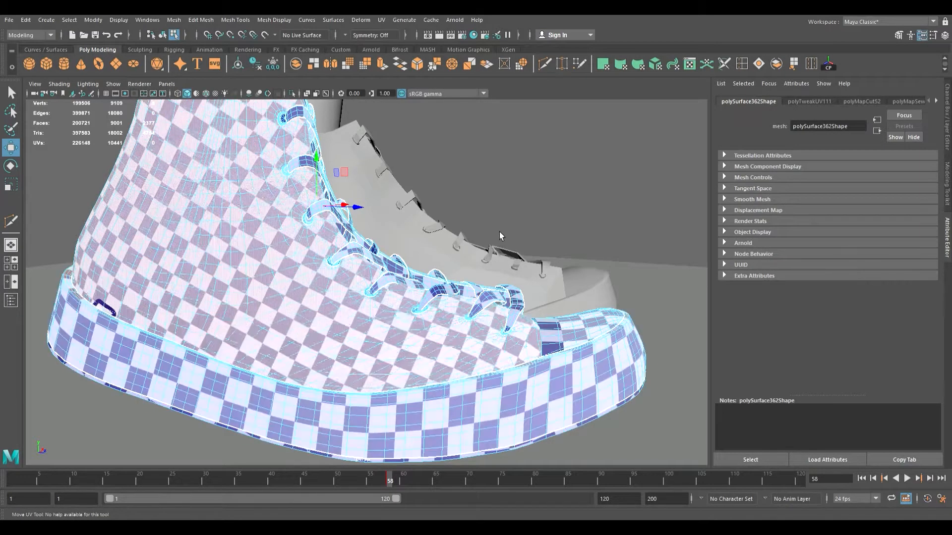
Step: Select the toe cap's UV shell and scale it up so its checker squares become smaller
{"action": "left_click", "coordinate": [443, 376]}
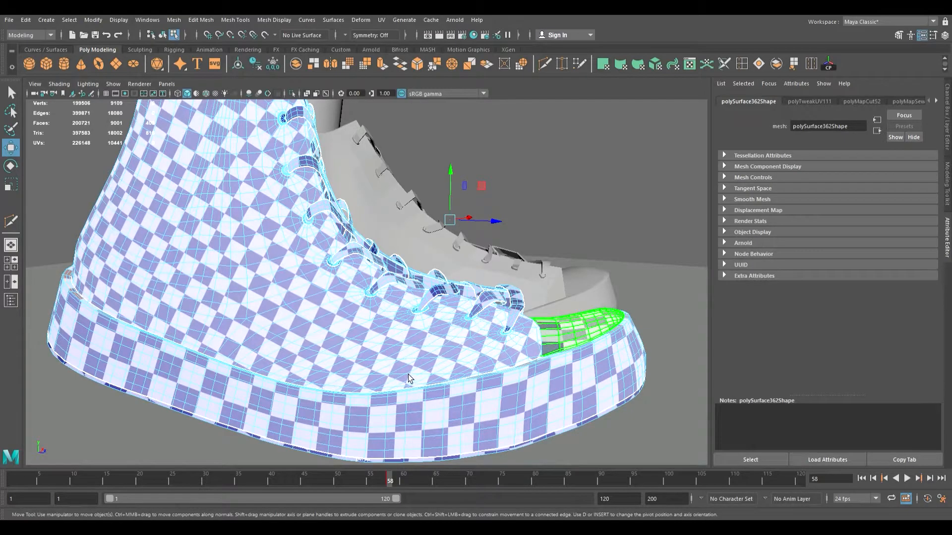
{"action": "key", "text": "F12"}
{"action": "mouse_move", "coordinate": [444, 348]}
{"action": "left_mouse_down"}
{"action": "mouse_move", "coordinate": [422, 340]}
{"action": "mouse_move", "coordinate": [454, 361]}
{"action": "left_mouse_up"}
{"action": "key", "text": "r"}
{"action": "key", "text": "w"}
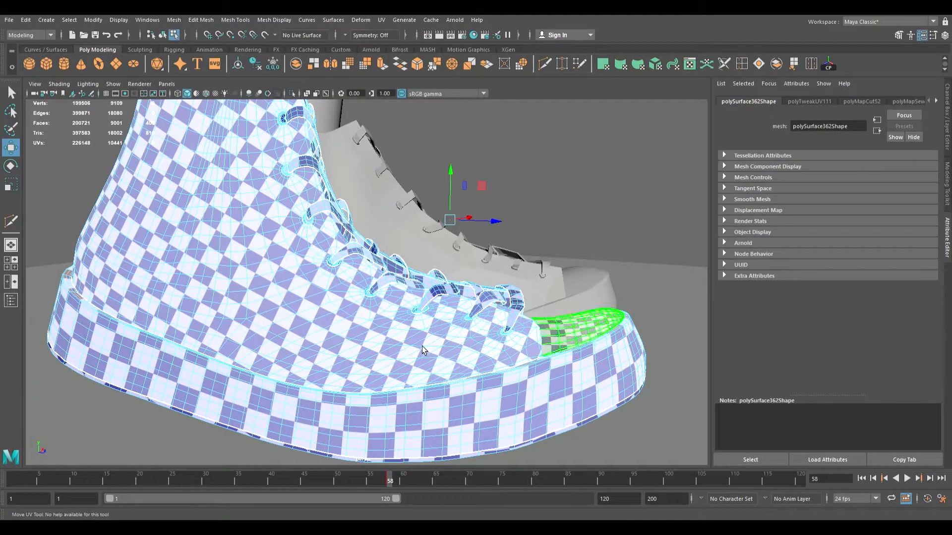
Step: Select the sole's UV shell, adjust its placement in the UV layout and undo the last move
{"action": "left_click", "coordinate": [449, 399]}
{"action": "left_click", "coordinate": [449, 398]}
{"action": "key", "text": "e"}
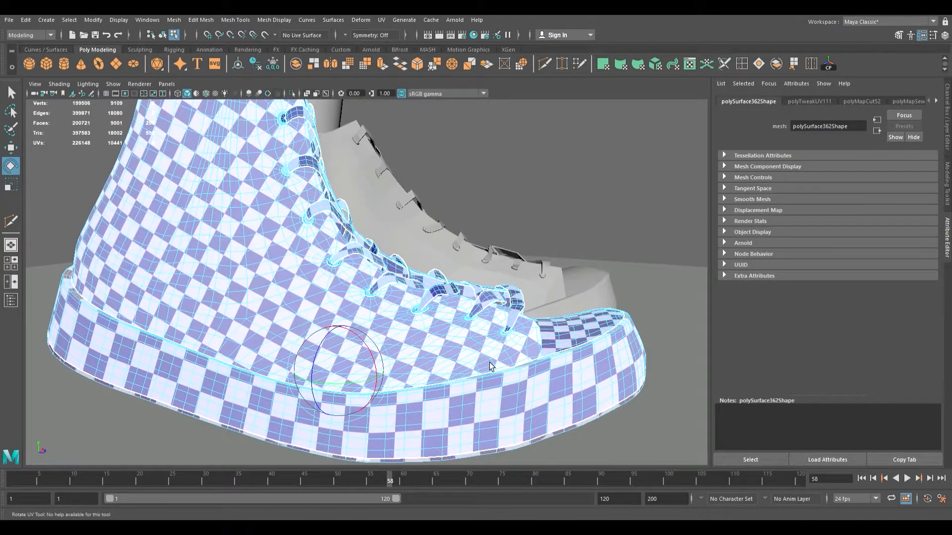
{"action": "key", "text": "w"}
{"action": "middle_click_drag", "start_coordinate": [449, 402], "coordinate": [571, 291]}
{"action": "key", "text": "ctrl+z"}
Step: Adjust the rotation and position of the tongue's UV shell in the UV layout
{"action": "key", "text": "e"}
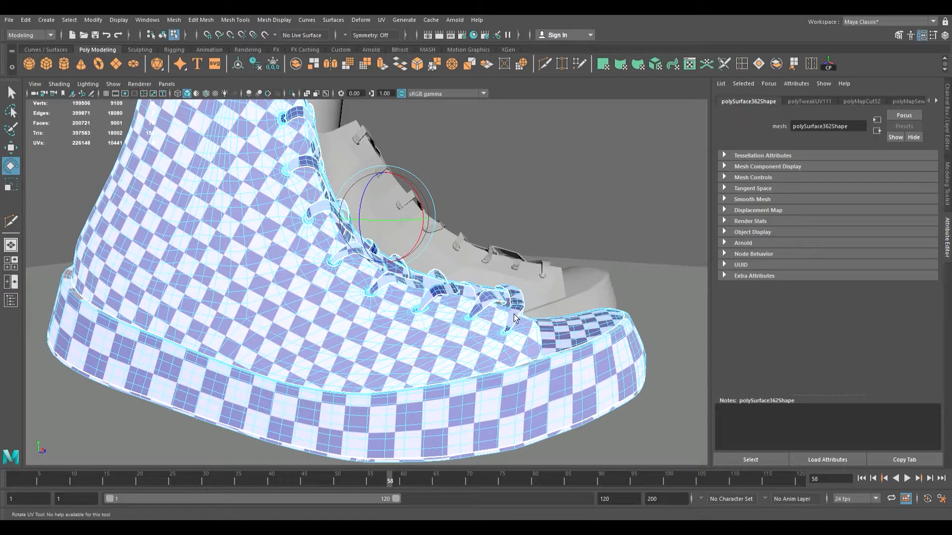
{"action": "key", "text": "w"}
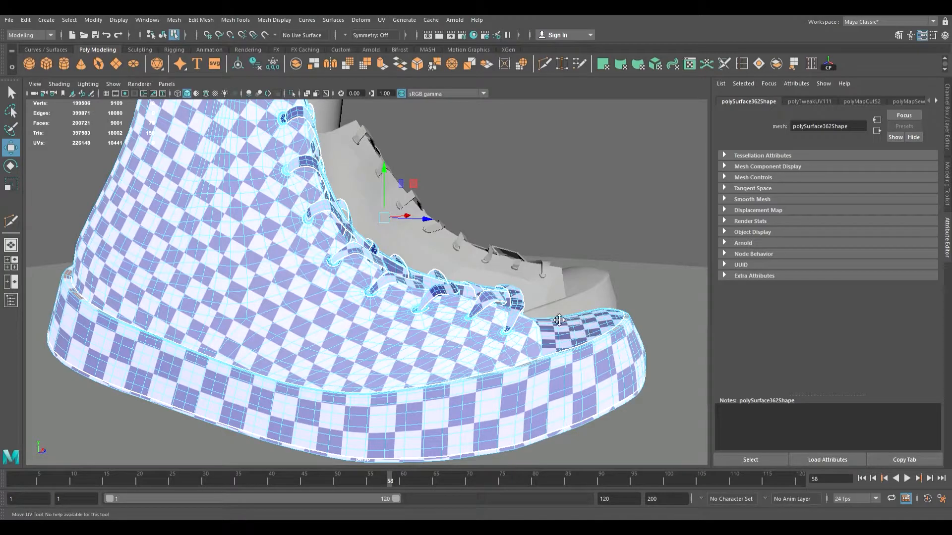
{"action": "key", "text": "e"}
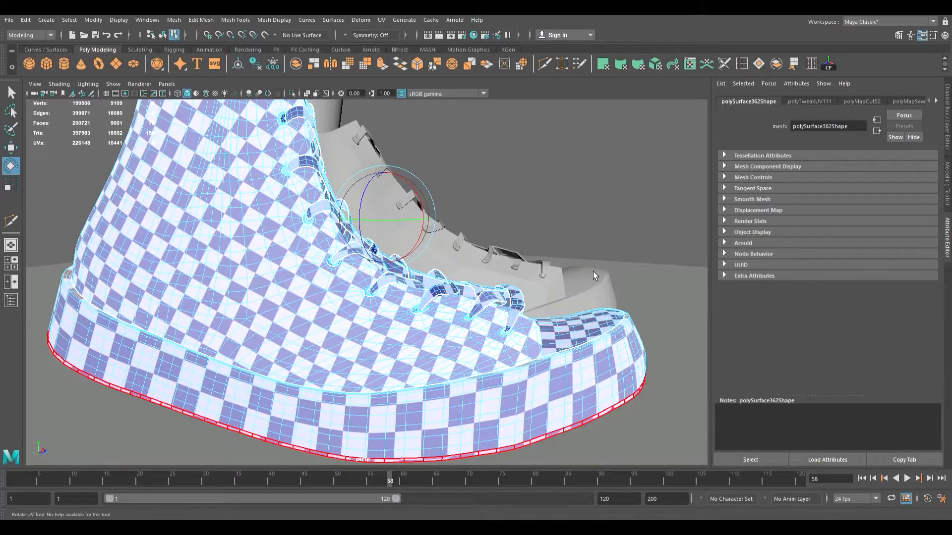
{"action": "left_click", "coordinate": [593, 272]}
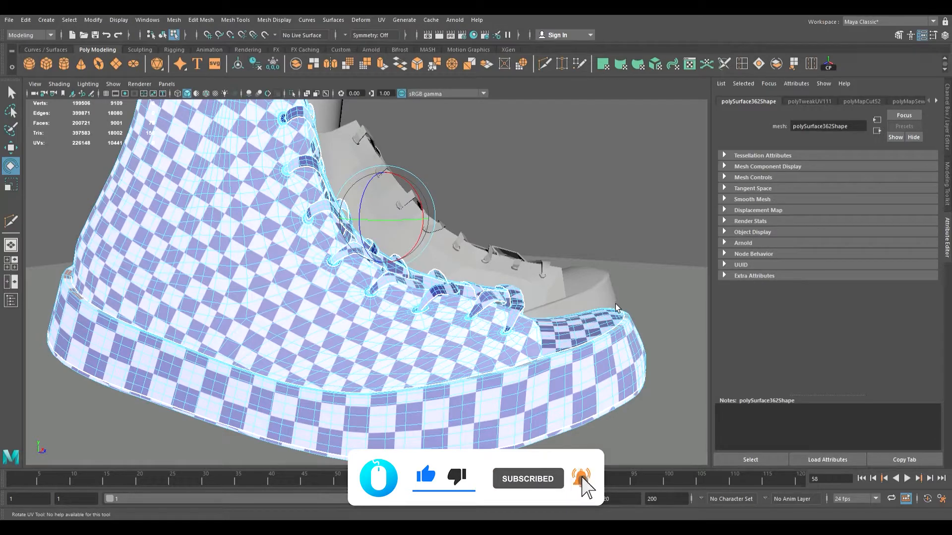
{"action": "key", "text": "q"}
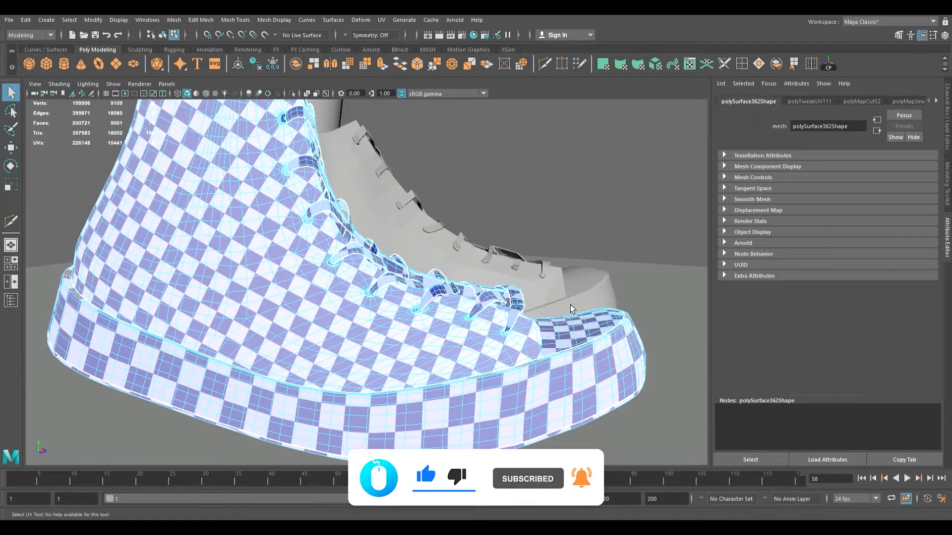
{"action": "key", "text": "w"}
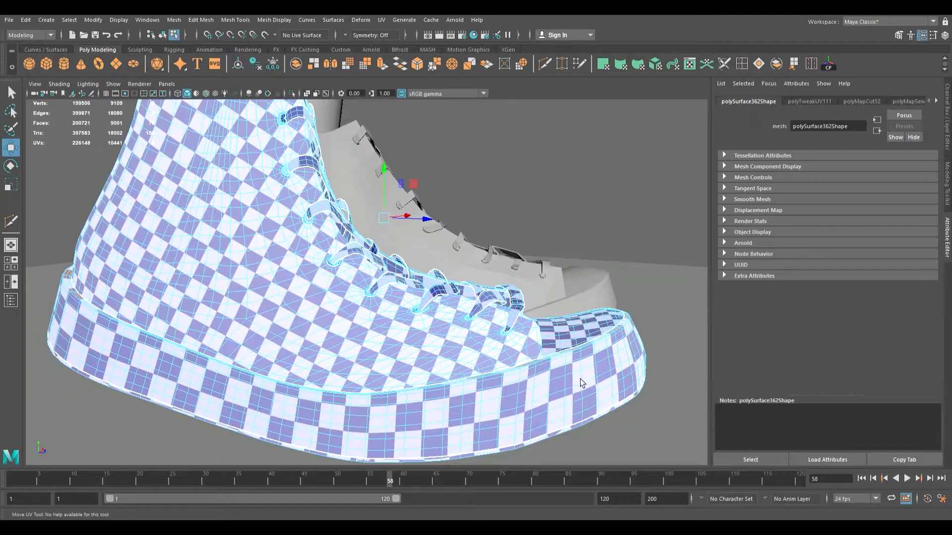
Step: Select the UV shell of the collar and lace-side strips and move it within the UV layout
{"action": "left_click", "coordinate": [479, 307]}
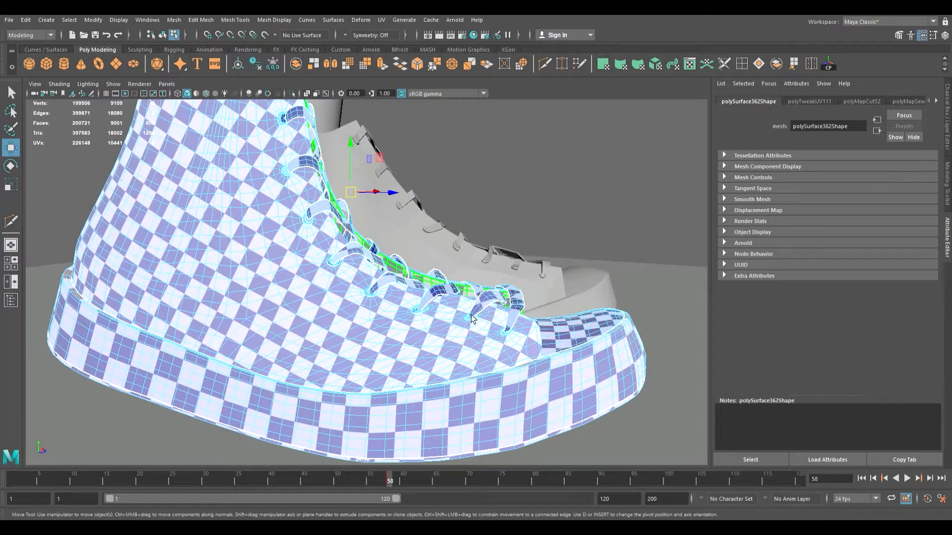
{"action": "key", "text": "w"}
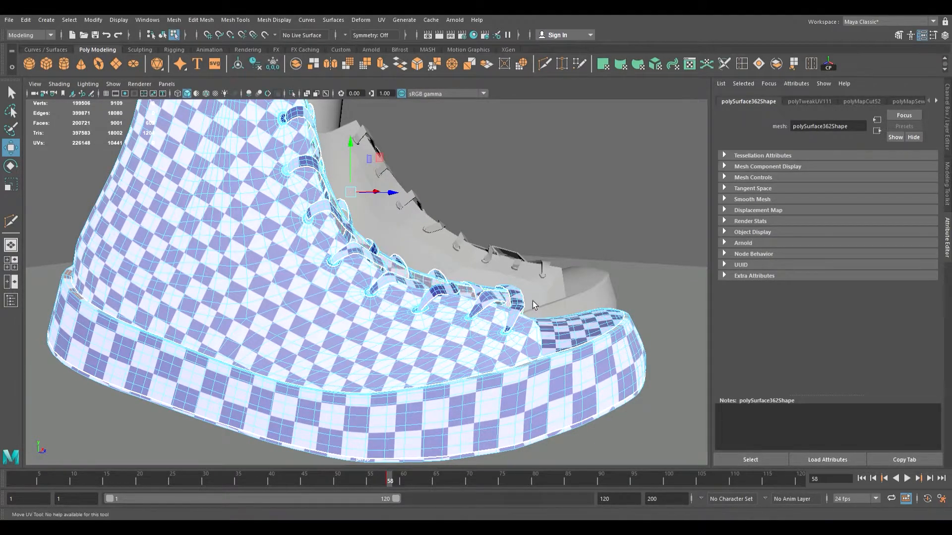
{"action": "left_click_drag", "start_coordinate": [519, 292], "coordinate": [521, 275]}
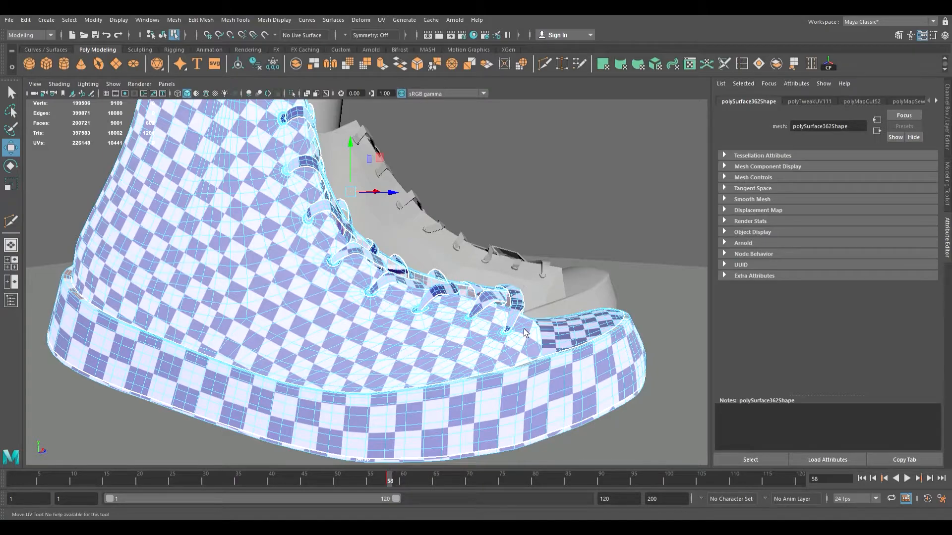
Step: Select individual lace UV shells near the front of the shoe and reposition them in the UV layout
{"action": "left_click", "coordinate": [486, 318]}
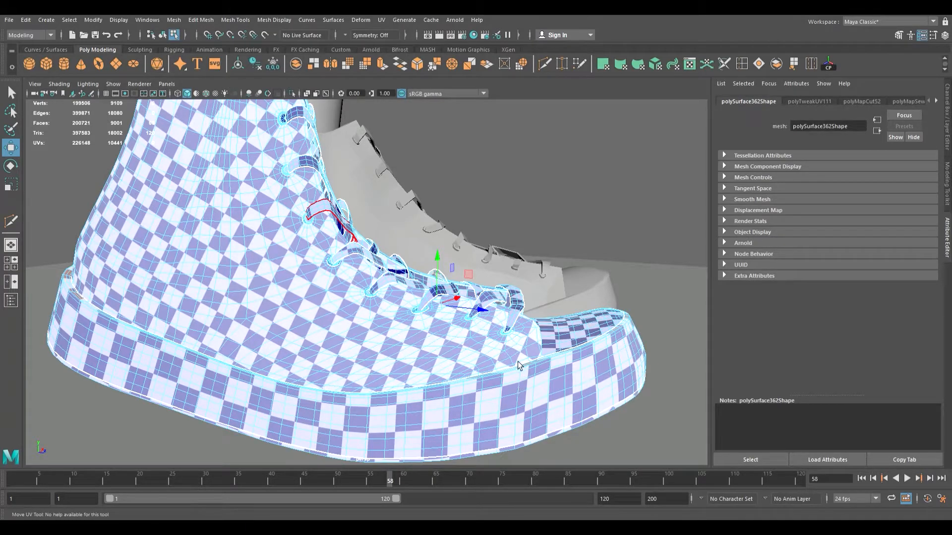
{"action": "left_click", "coordinate": [492, 386]}
{"action": "left_click", "coordinate": [492, 386]}
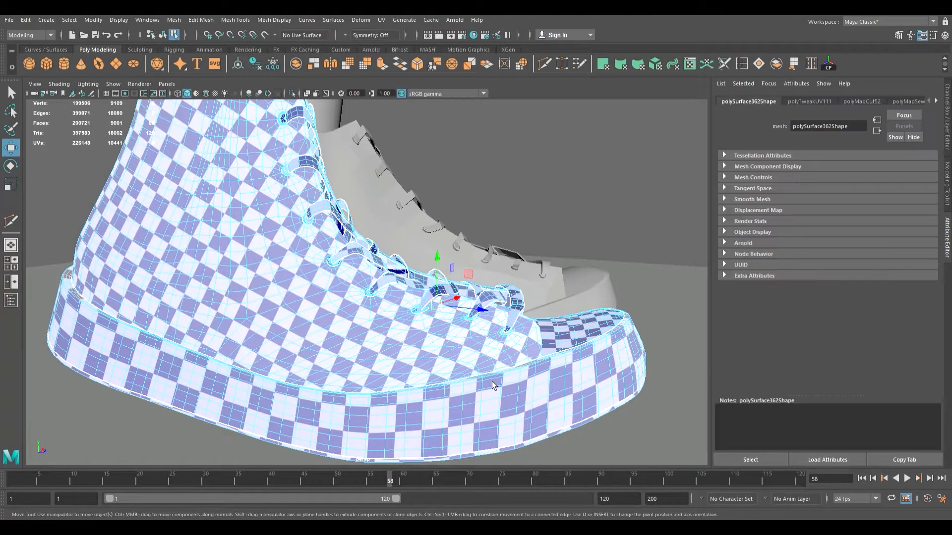
{"action": "key", "text": "F12"}
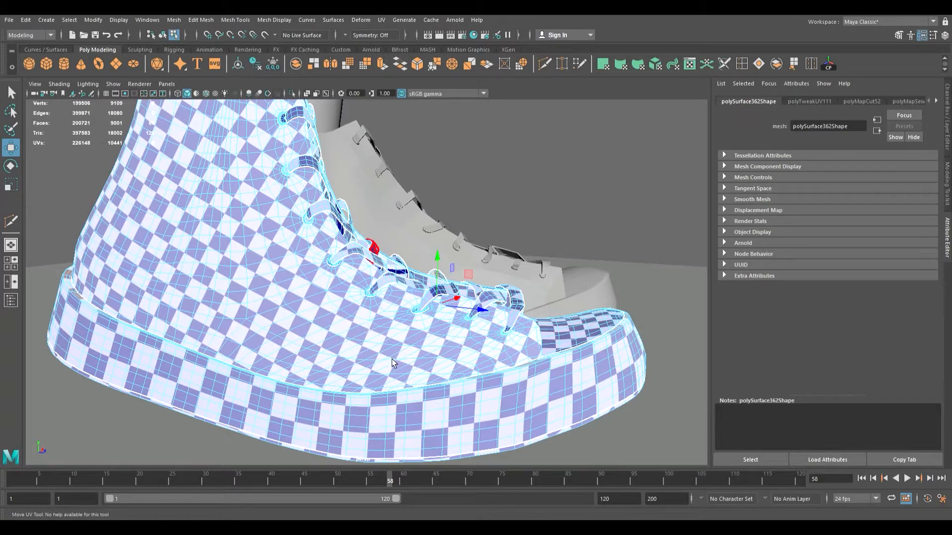
{"action": "key", "text": "e"}
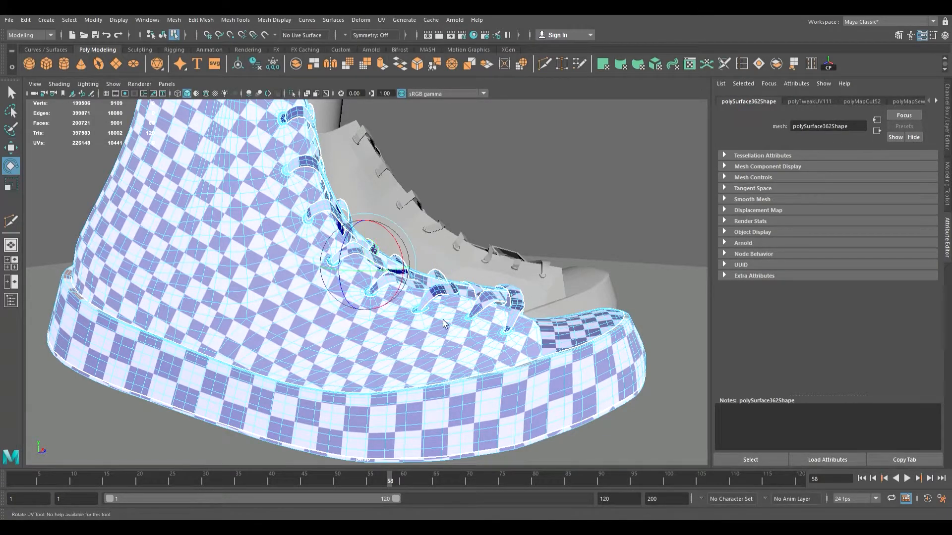
Step: Pick further lace UV shells one after another and arrange them with the Rotate tool in the UV layout
{"action": "left_click", "coordinate": [612, 401]}
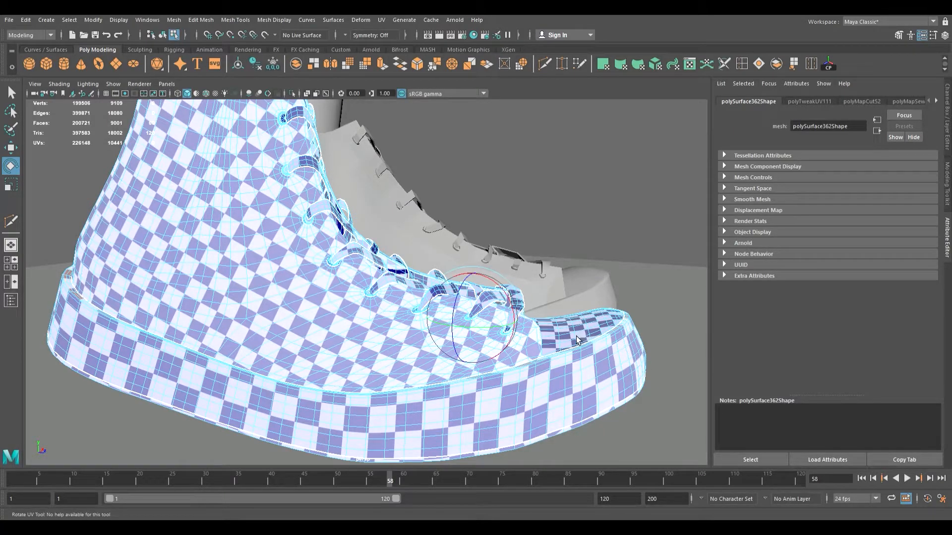
{"action": "left_click", "coordinate": [573, 401]}
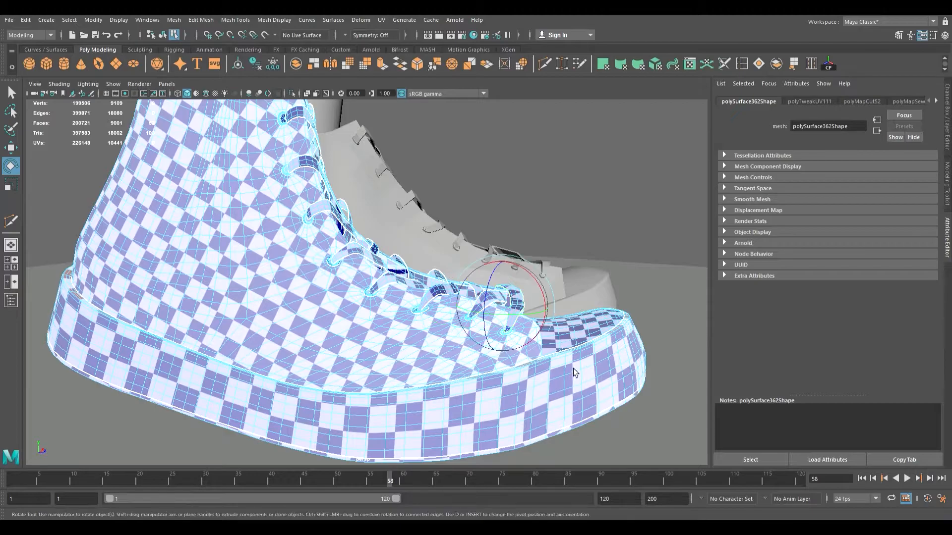
{"action": "left_click", "coordinate": [544, 402]}
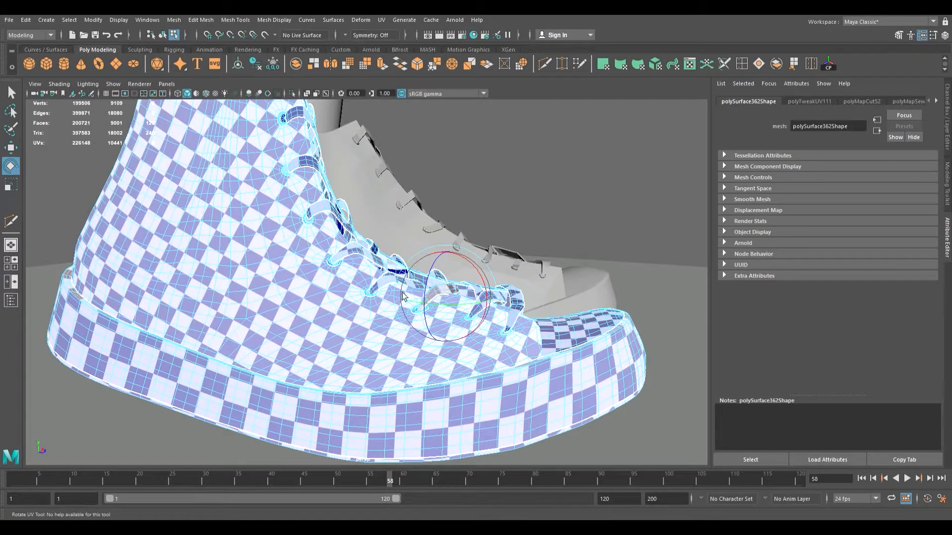
{"action": "left_click", "coordinate": [538, 373]}
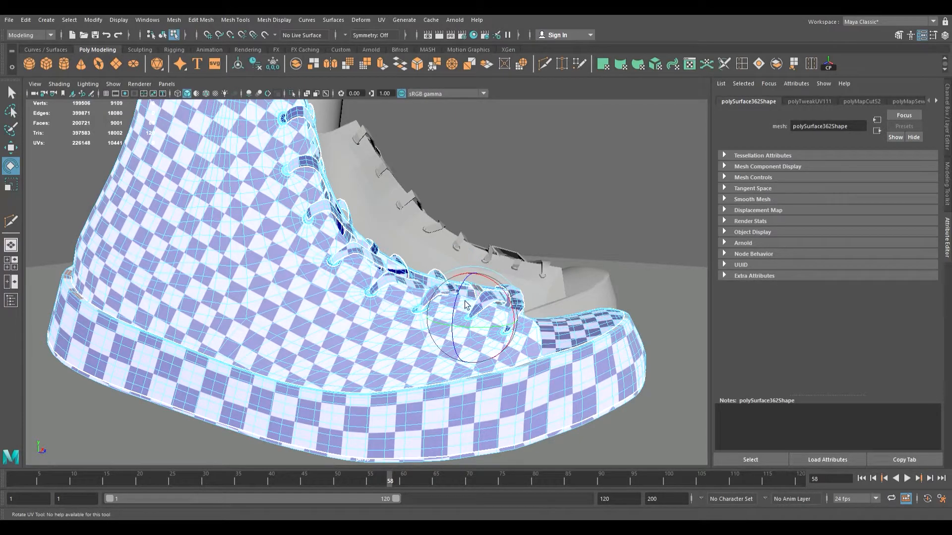
{"action": "left_click", "coordinate": [586, 368]}
{"action": "right_click_drag", "start_coordinate": [586, 368], "coordinate": [602, 329]}
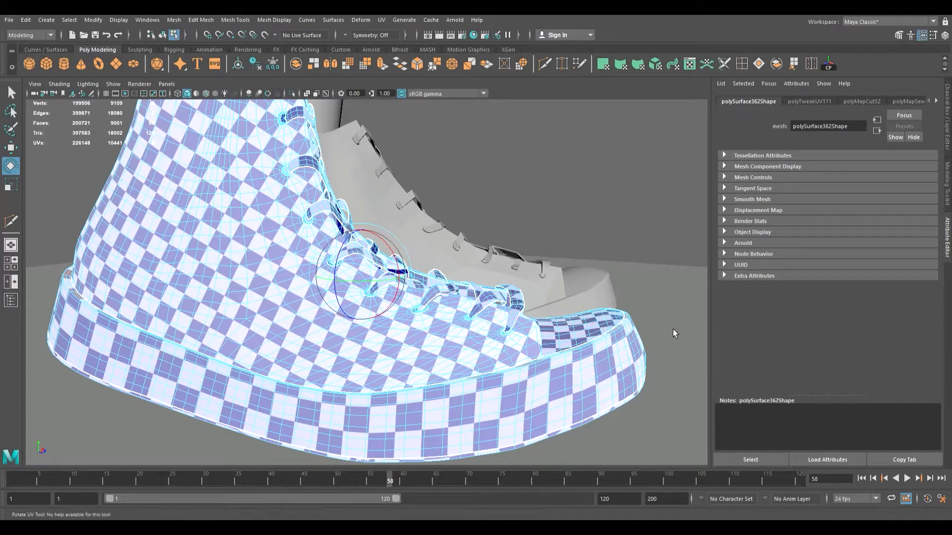
Step: Select the lace UV shells between the front and the ankle one by one and adjust their orientation with the Rotate tool
{"action": "right_click_drag", "start_coordinate": [551, 388], "coordinate": [572, 342]}
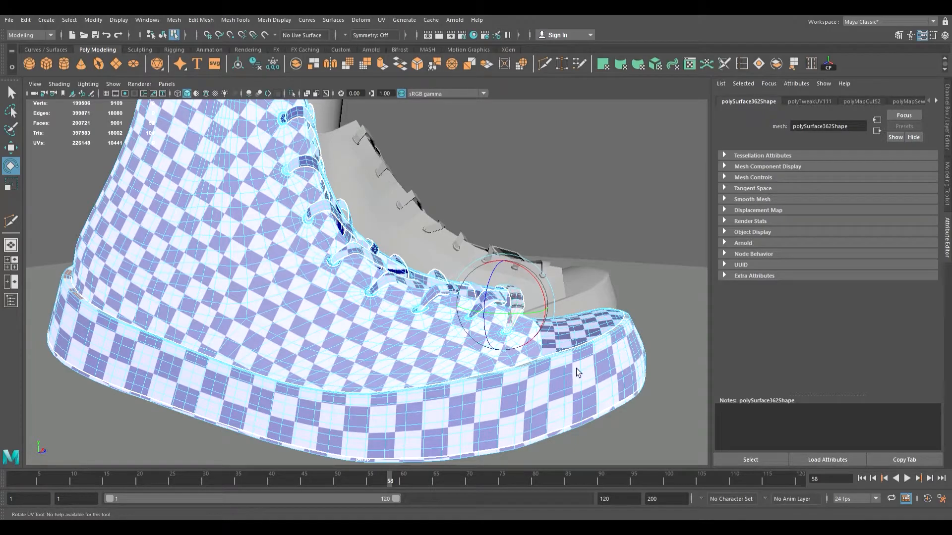
{"action": "left_click", "coordinate": [533, 374]}
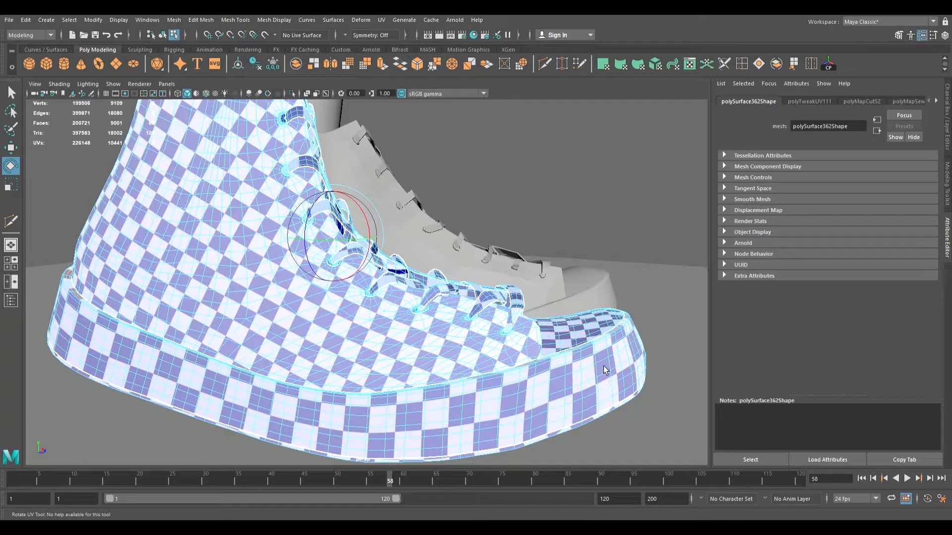
{"action": "key", "text": "w"}
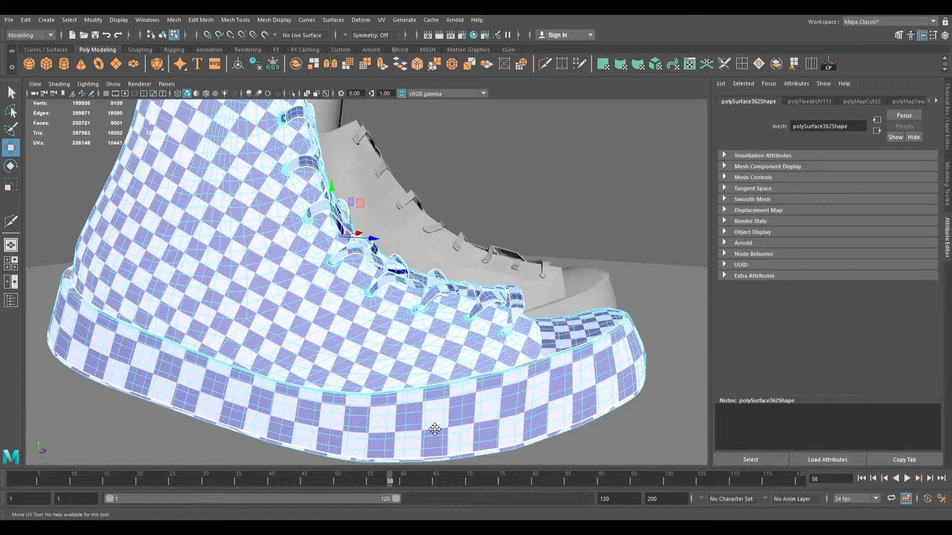
{"action": "key", "text": "e"}
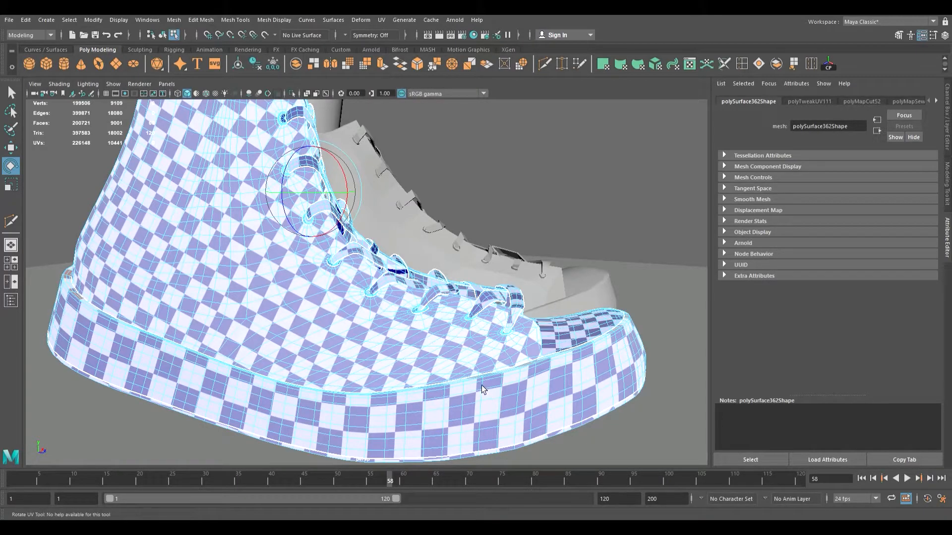
{"action": "left_click", "coordinate": [494, 430]}
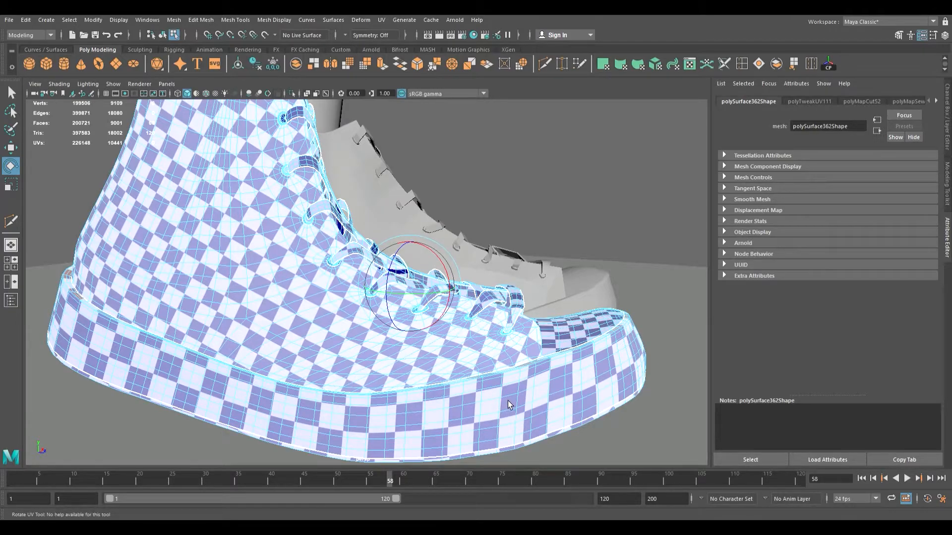
{"action": "left_click", "coordinate": [421, 346]}
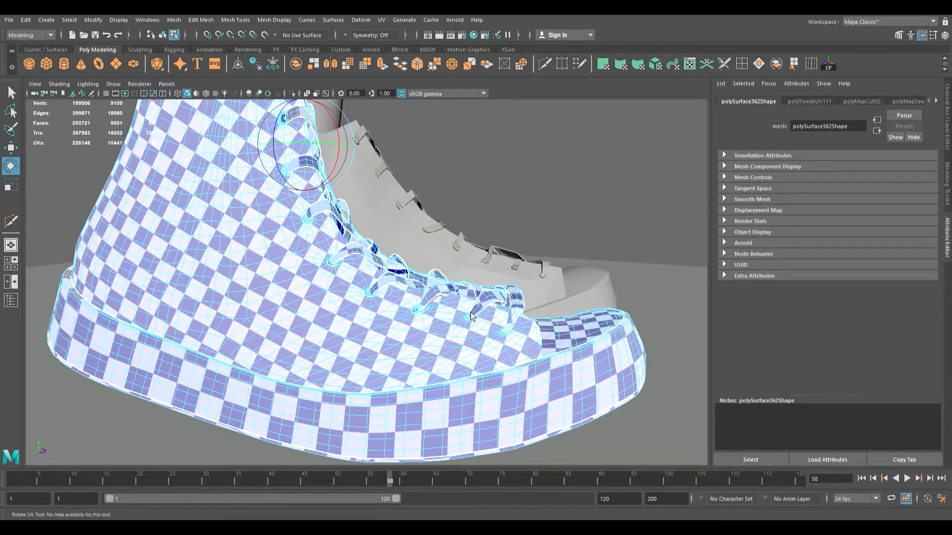
{"action": "left_click", "coordinate": [474, 361]}
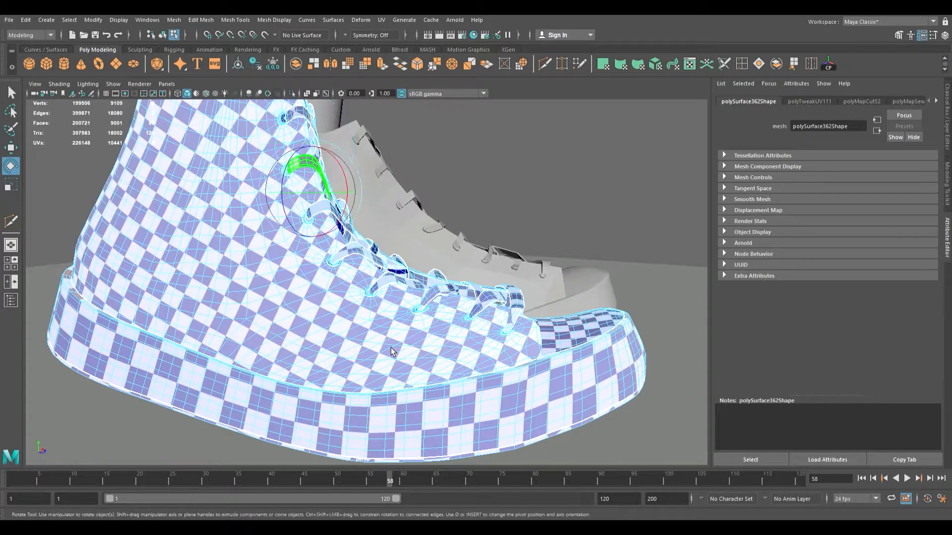
{"action": "left_click_drag", "start_coordinate": [475, 320], "coordinate": [482, 371]}
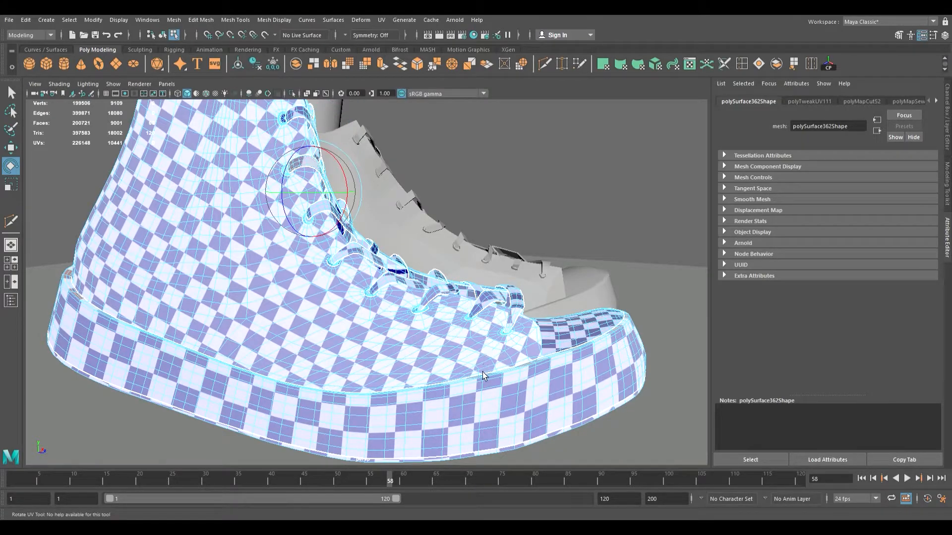
Step: Select further lace UV shells along the eyelet row and rotate each one in the UV layout
{"action": "left_click", "coordinate": [399, 357]}
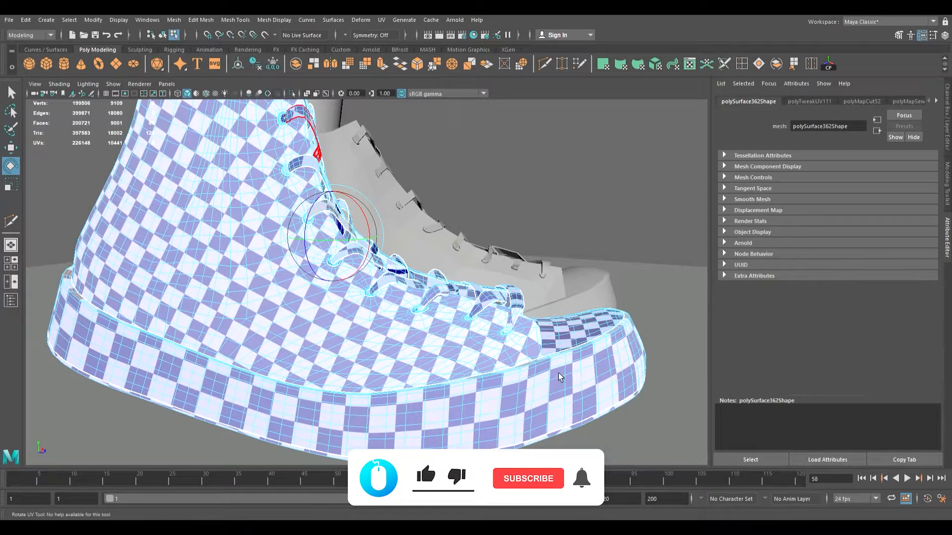
{"action": "left_click", "coordinate": [571, 353]}
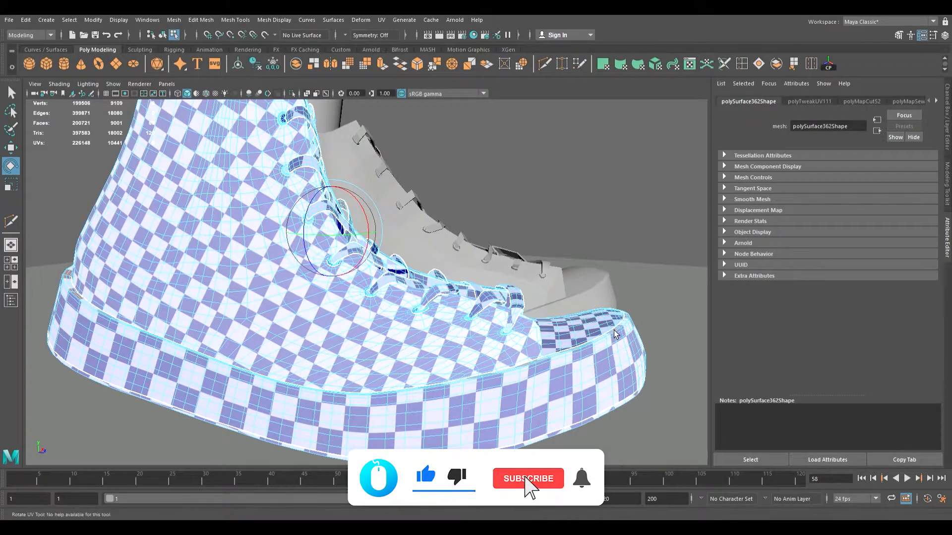
{"action": "left_click", "coordinate": [468, 386]}
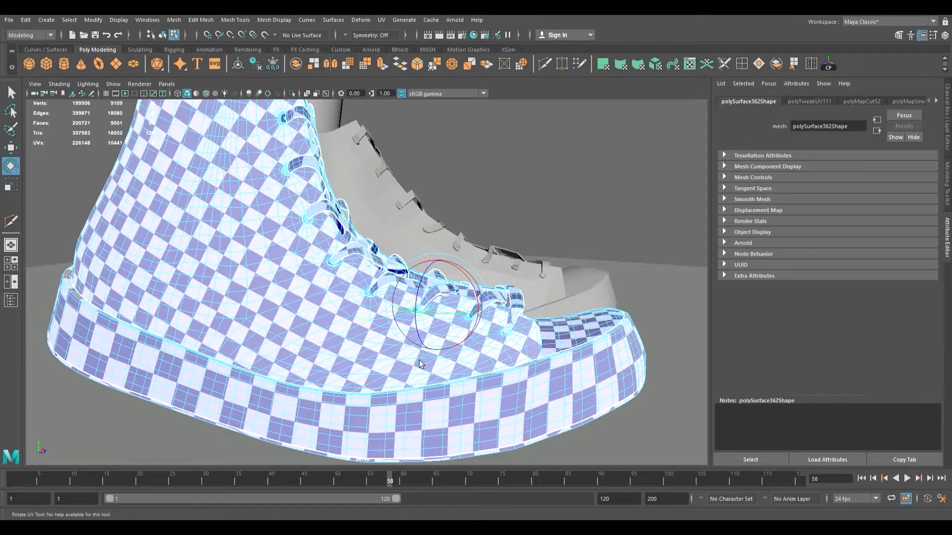
{"action": "left_click", "coordinate": [311, 124]}
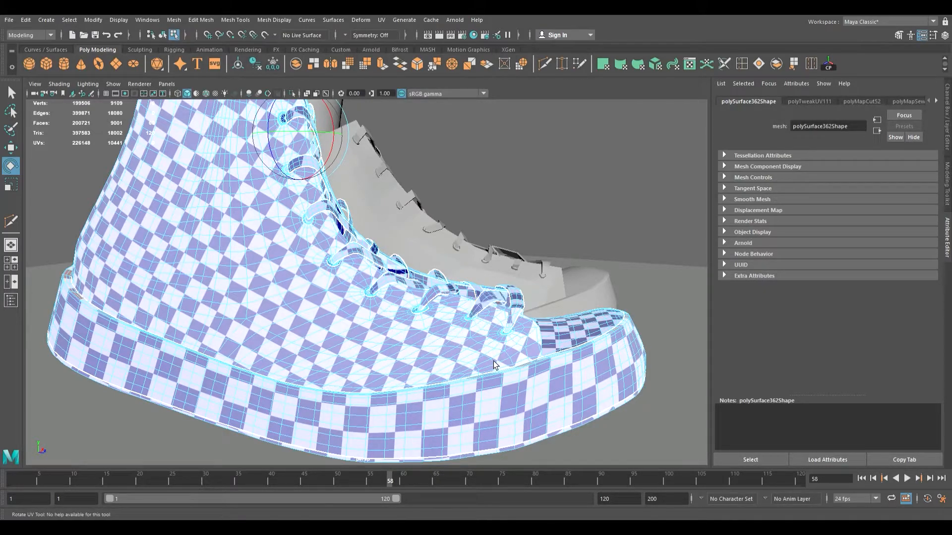
{"action": "left_click", "coordinate": [398, 278]}
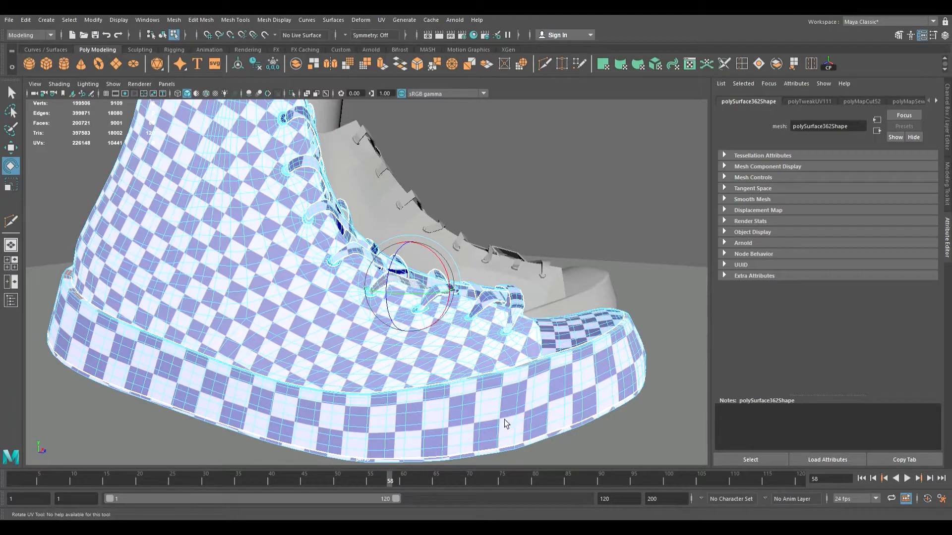
{"action": "left_click", "coordinate": [345, 216]}
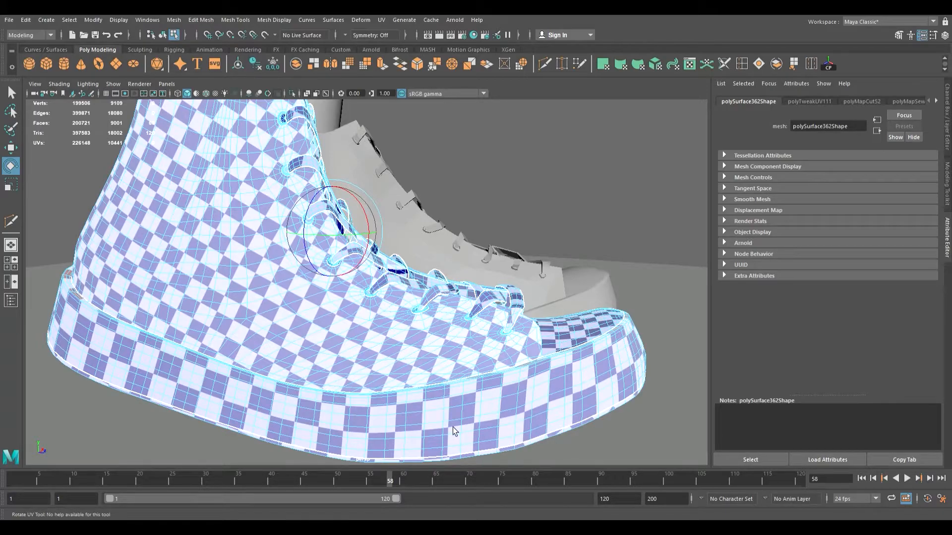
{"action": "left_click", "coordinate": [488, 302]}
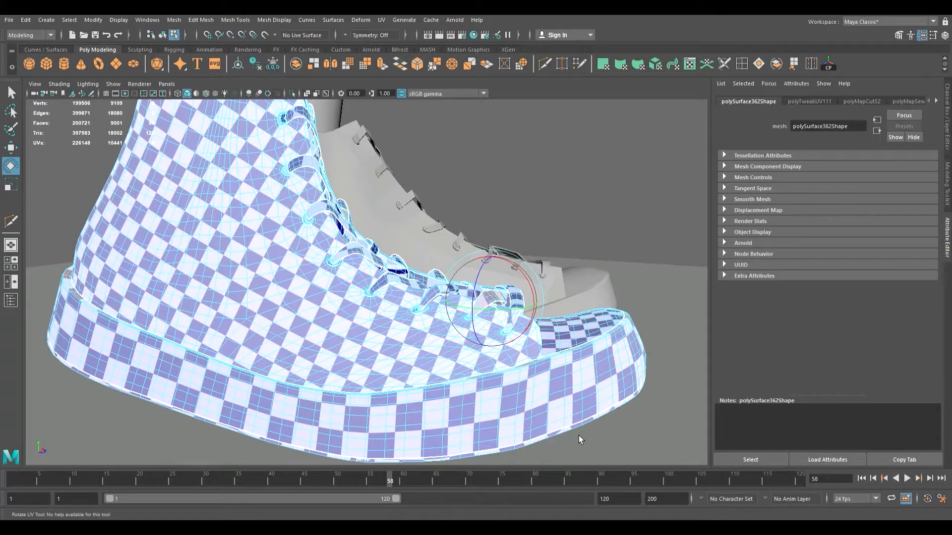
Step: Try rotating another series of lace UV shells, from the upper eyelets to the middle of the shoe
{"action": "left_click", "coordinate": [621, 364]}
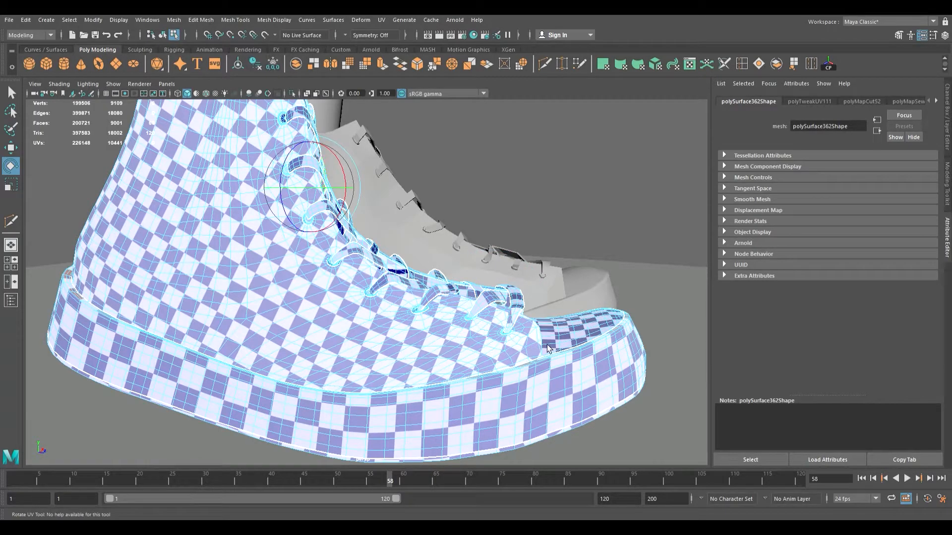
{"action": "left_click", "coordinate": [412, 417]}
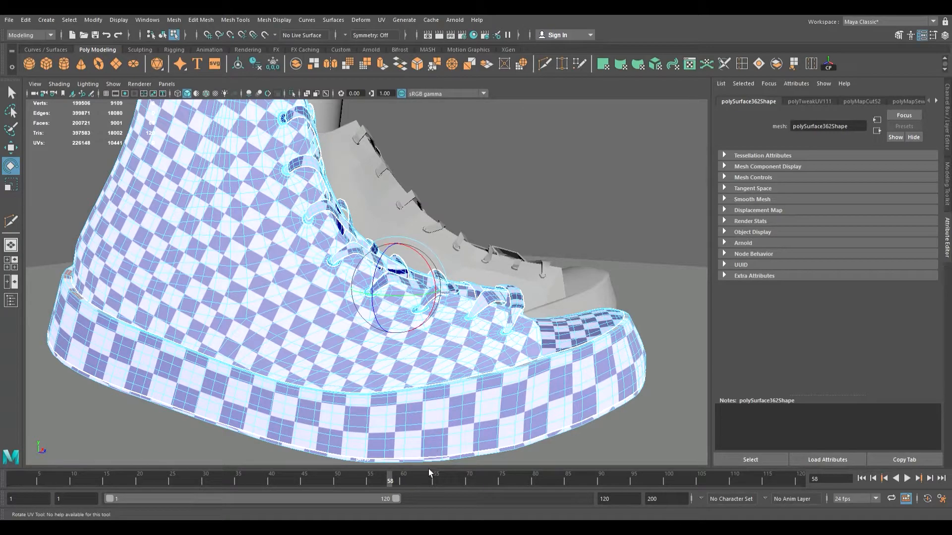
{"action": "left_click", "coordinate": [549, 417]}
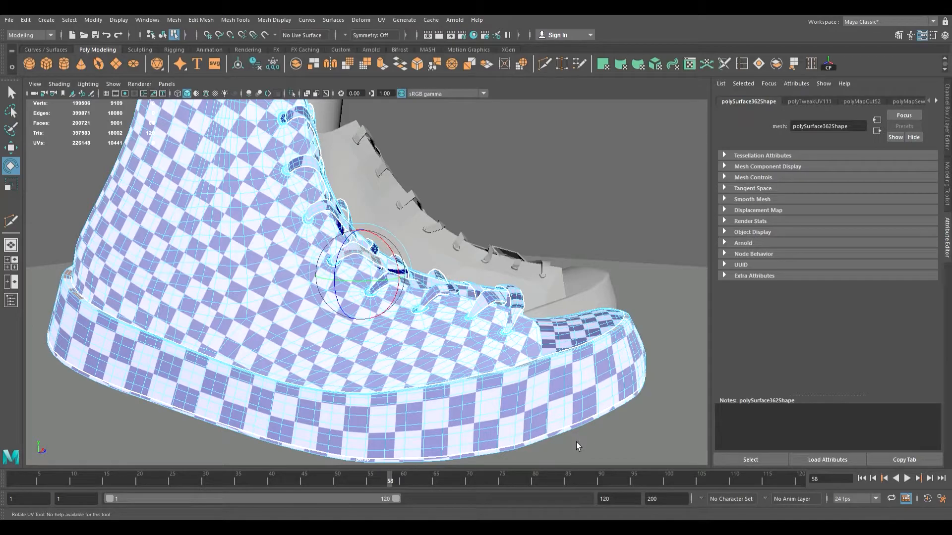
{"action": "left_click", "coordinate": [476, 430]}
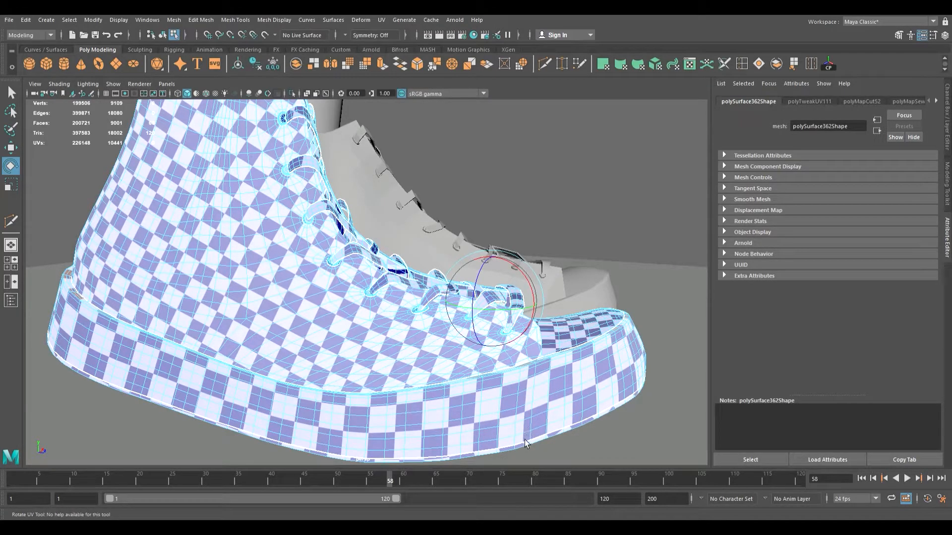
{"action": "left_click", "coordinate": [587, 375]}
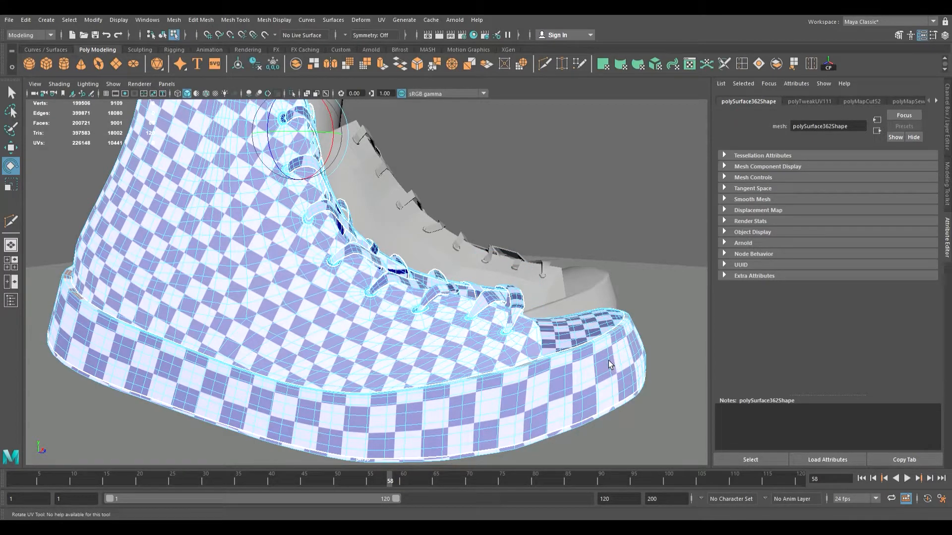
{"action": "left_click", "coordinate": [376, 419]}
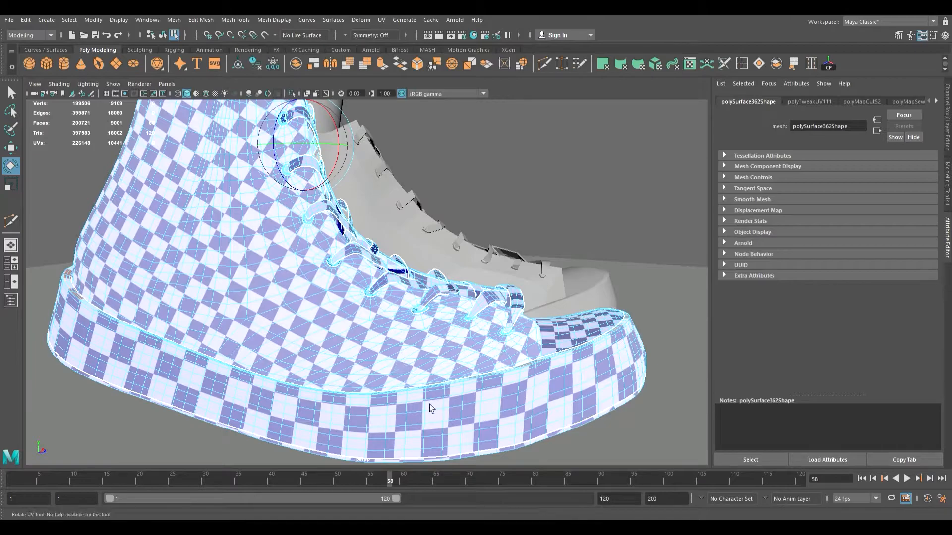
{"action": "left_click", "coordinate": [274, 424]}
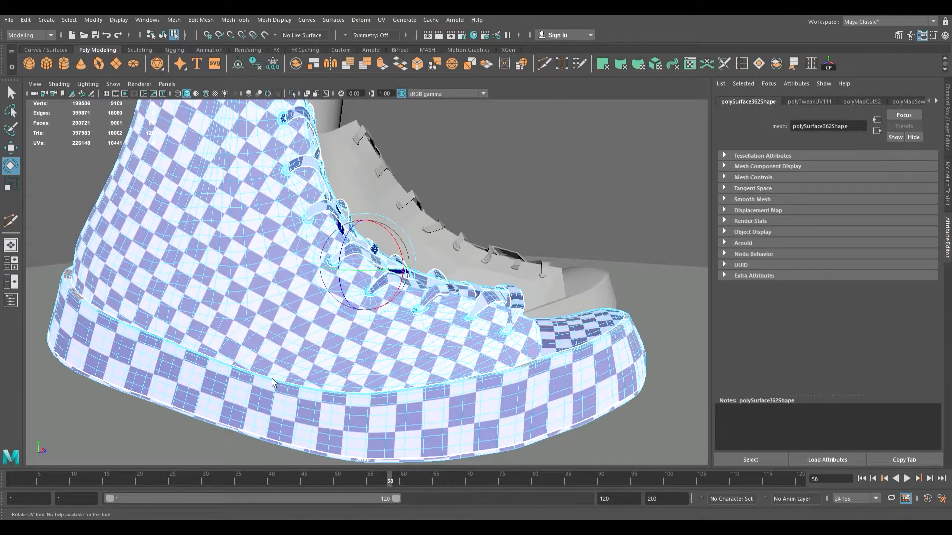
Step: Undo the latest rotations of the lace UV shells
{"action": "key", "text": "ctrl+z"}
{"action": "key", "text": "ctrl+z"}
{"action": "key", "text": "ctrl+z"}
{"action": "key", "text": "ctrl+z"}
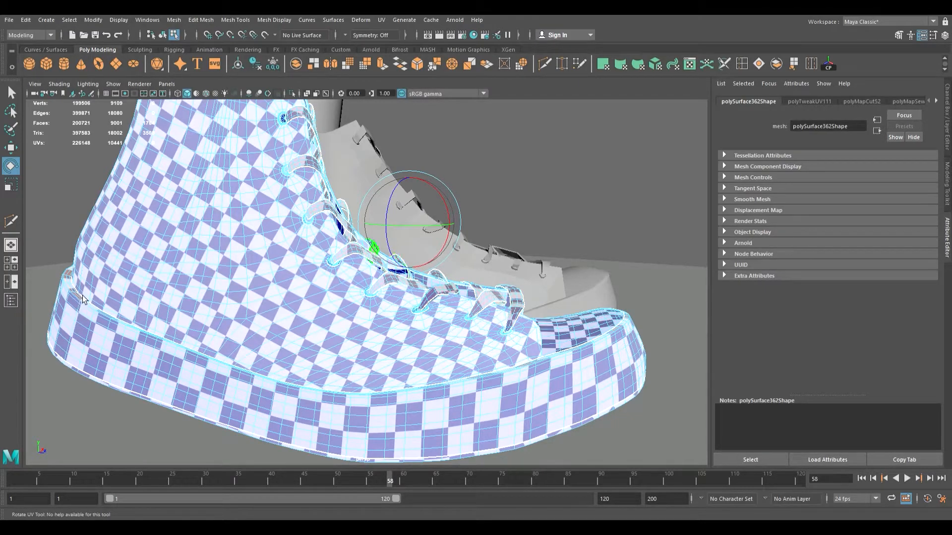
Step: Switch to the Move tool and reposition individual lace UV shells from the ankle and toe end in the UV layout
{"action": "key", "text": "w"}
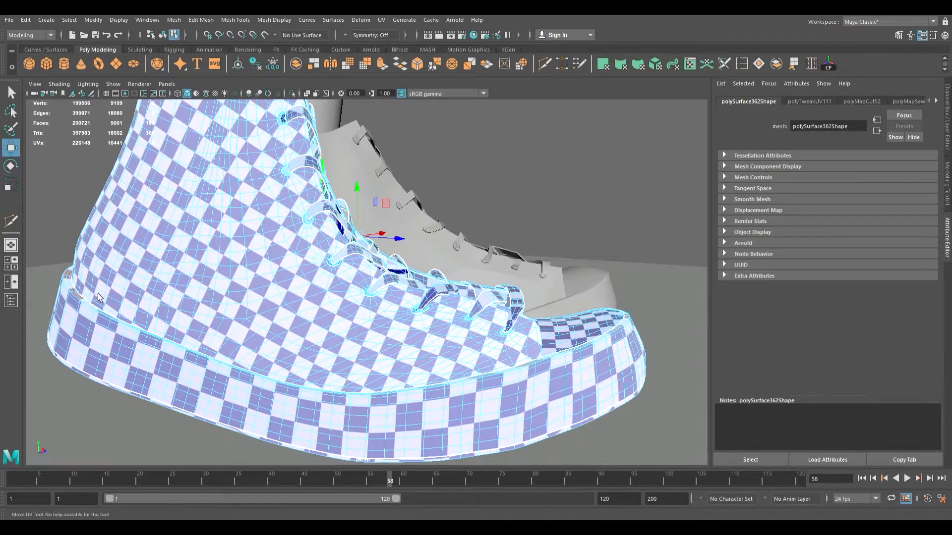
{"action": "key", "text": "ctrl+z"}
{"action": "key", "text": "ctrl+z"}
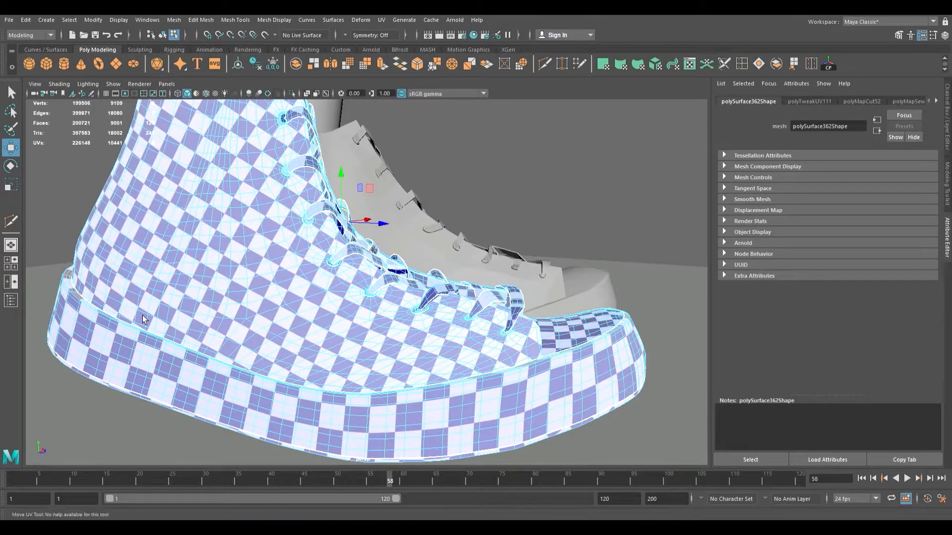
{"action": "key", "text": "ctrl+z"}
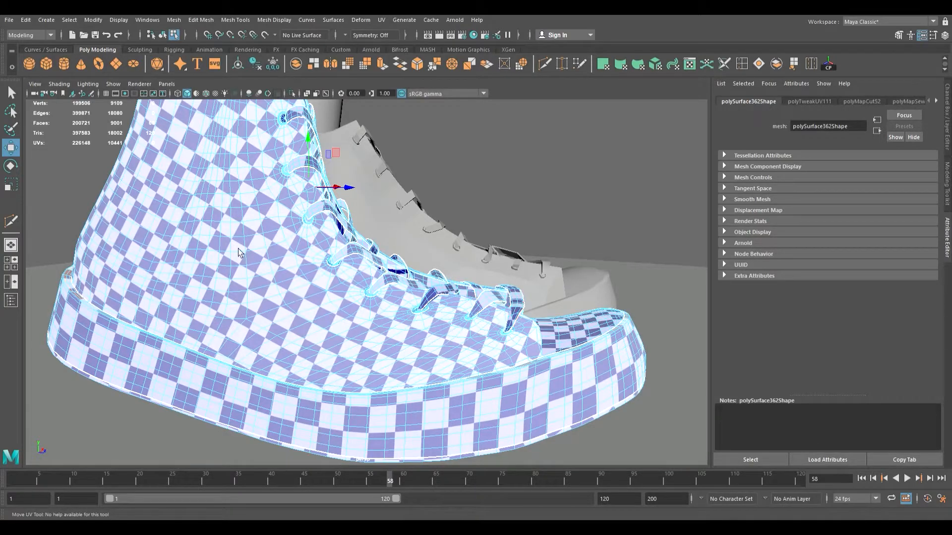
{"action": "key", "text": "ctrl+z"}
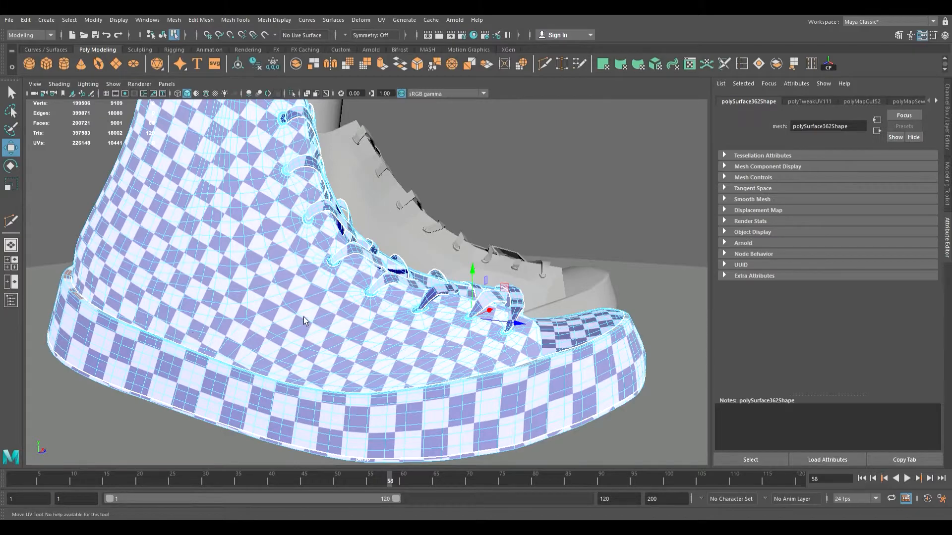
{"action": "key", "text": "ctrl+z"}
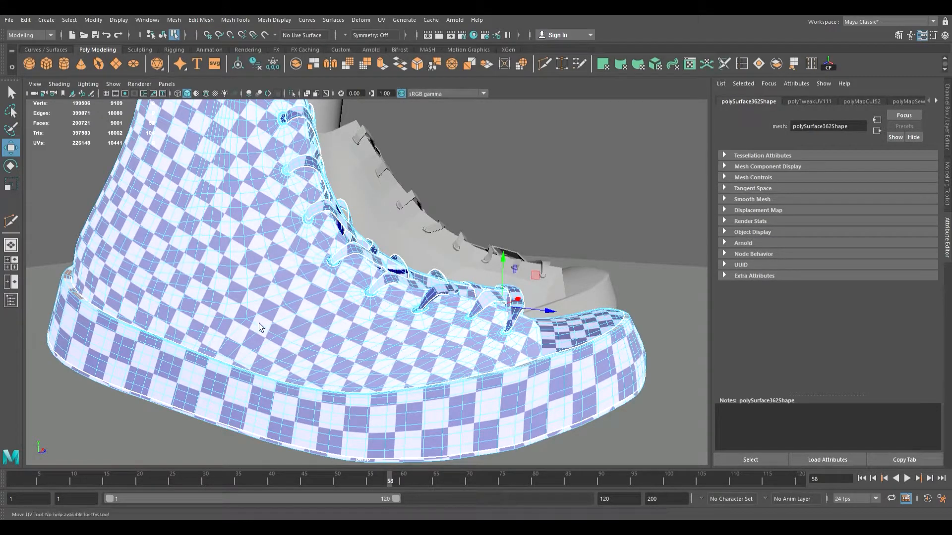
{"action": "key", "text": "ctrl+z"}
{"action": "key", "text": "ctrl+z"}
{"action": "key", "text": "ctrl+z"}
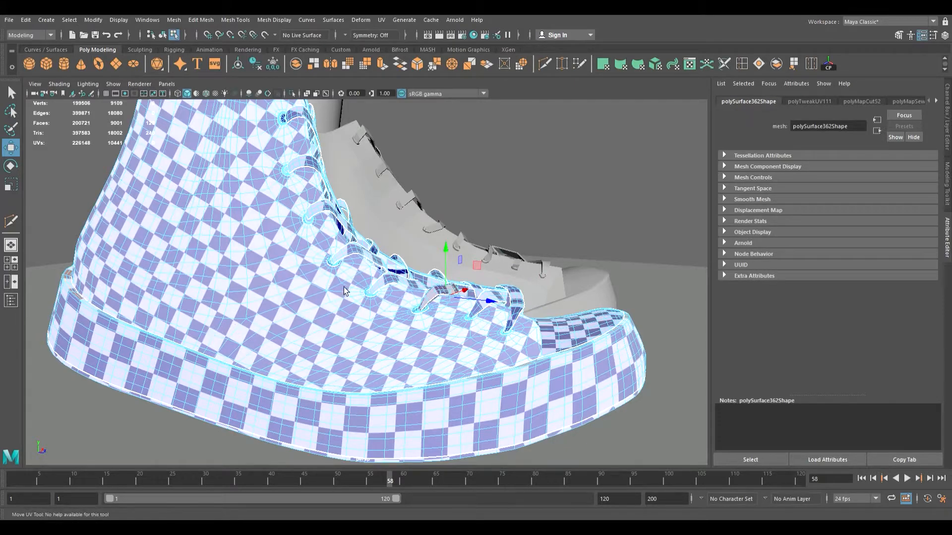
Step: Pick individual lace UV shells between the midfoot and the upper eyelets and reposition them in the UV layout
{"action": "key", "text": "ctrl+z"}
{"action": "key", "text": "ctrl+z"}
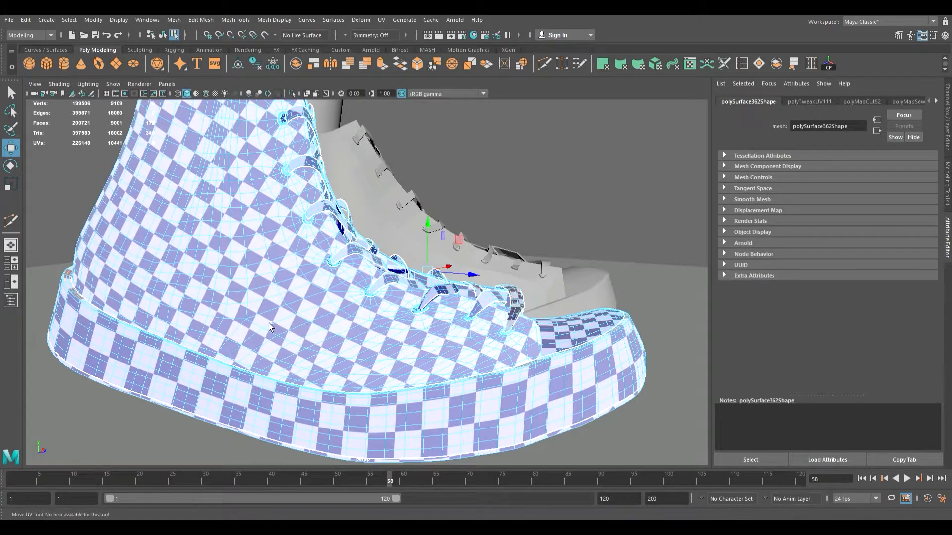
{"action": "key", "text": "ctrl+z"}
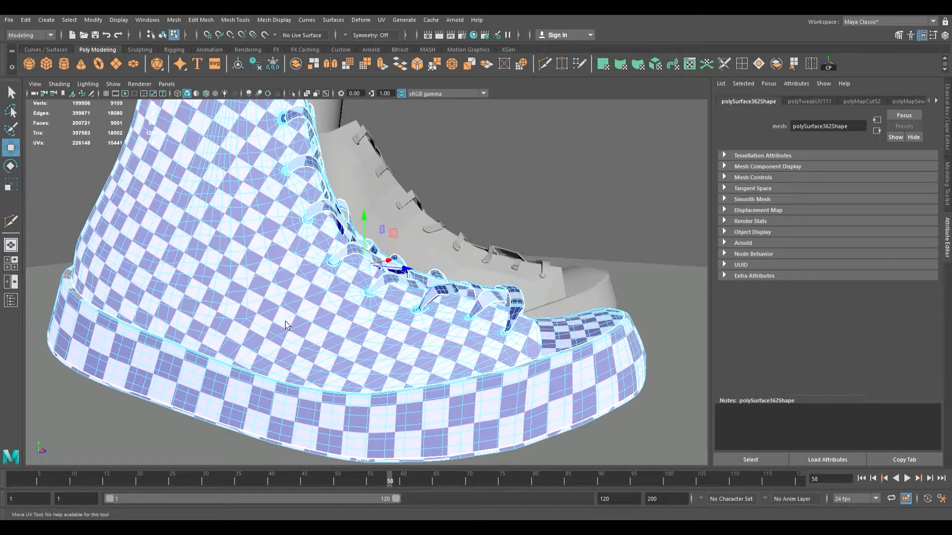
{"action": "key", "text": "ctrl+z"}
{"action": "key", "text": "ctrl+z"}
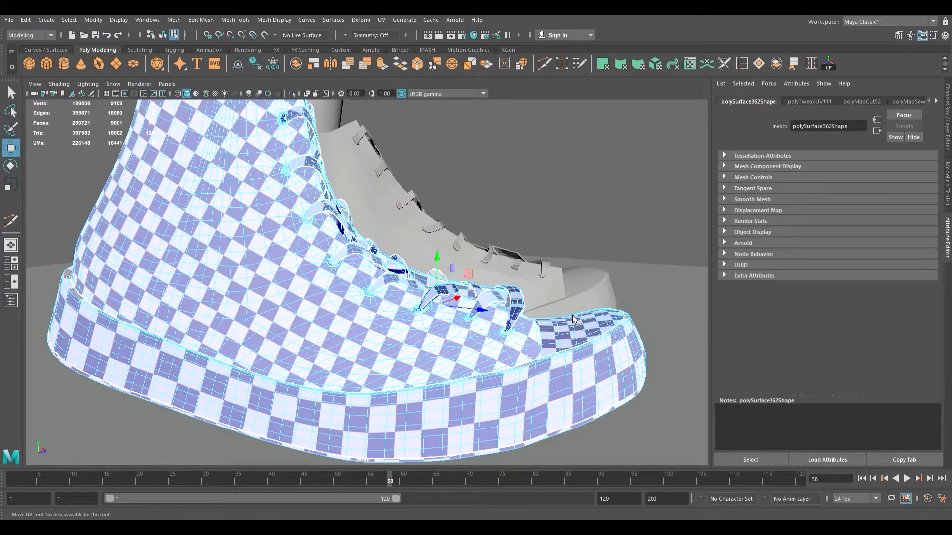
{"action": "key", "text": "ctrl+z"}
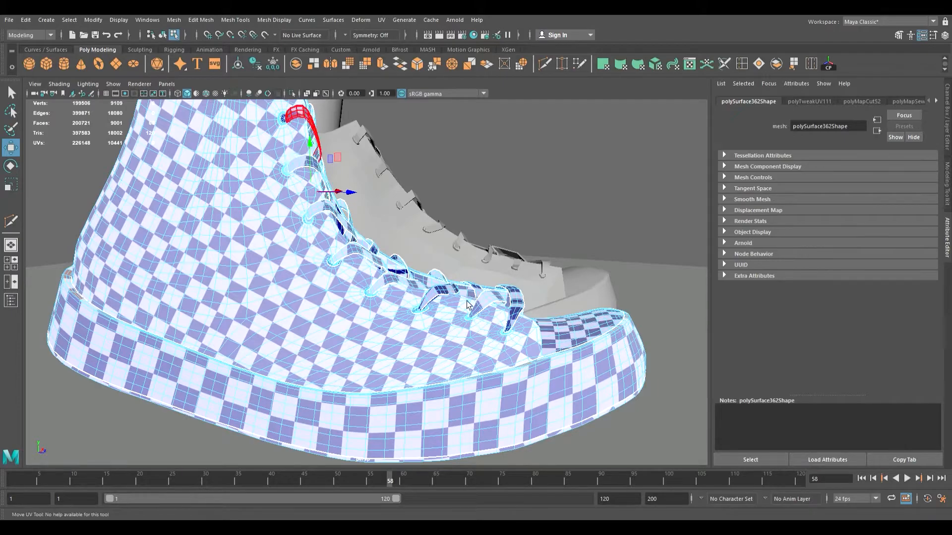
{"action": "key", "text": "ctrl+z"}
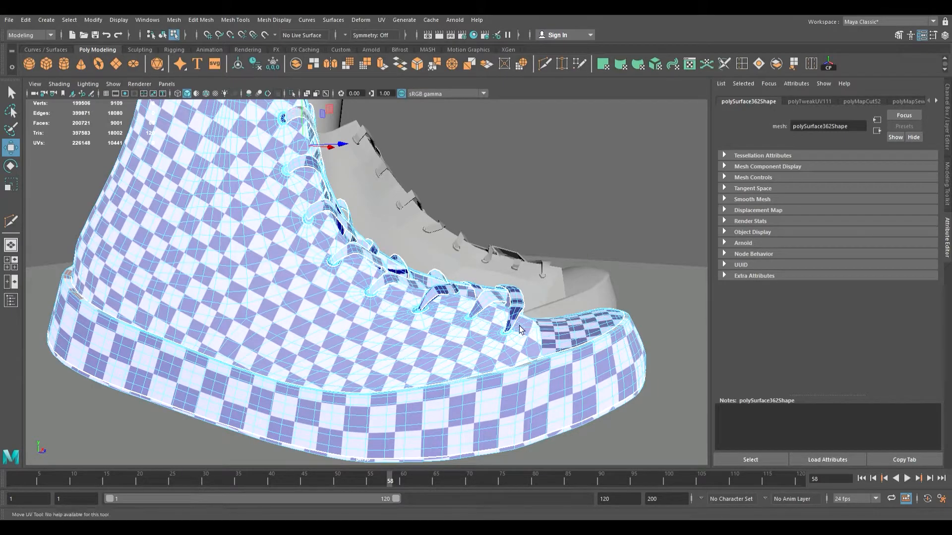
Step: Continue arranging single lace UV shells from the ankle bend, midfoot and top eyelet with the Move tool
{"action": "key", "text": "shift+z"}
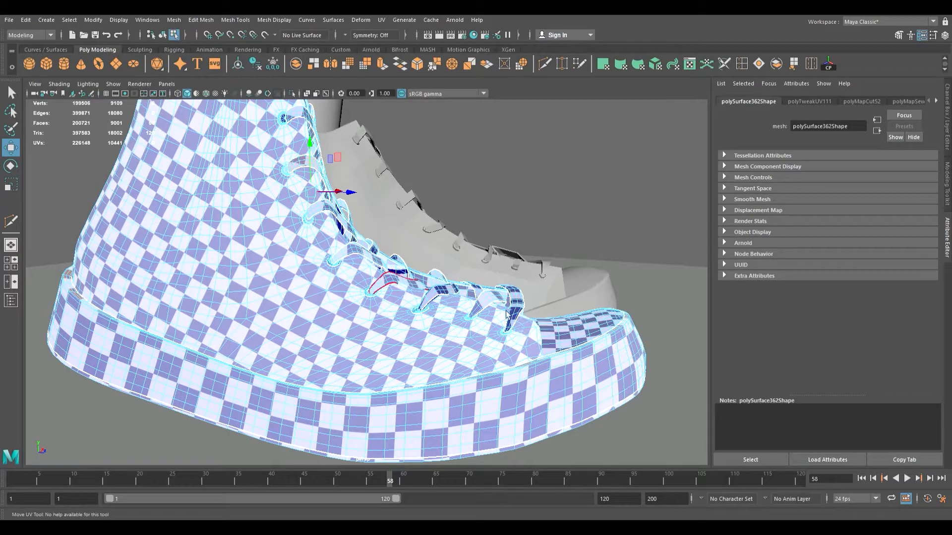
{"action": "key", "text": "ctrl+z"}
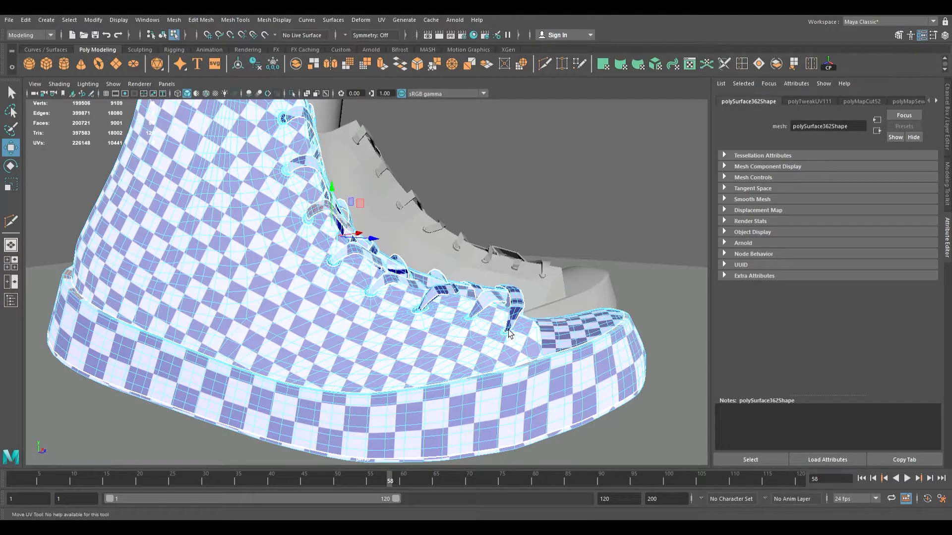
{"action": "key", "text": "ctrl+z"}
{"action": "key", "text": "ctrl+z"}
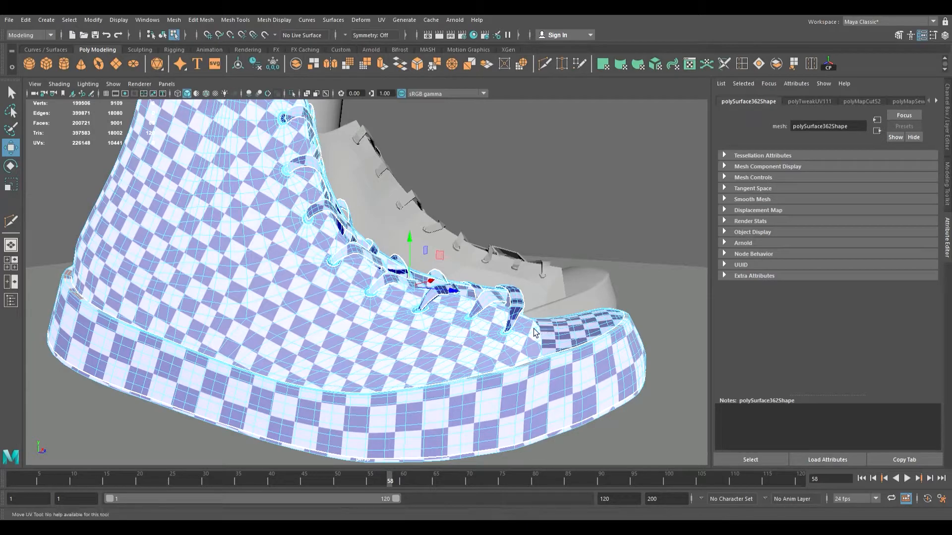
{"action": "key", "text": "ctrl+z"}
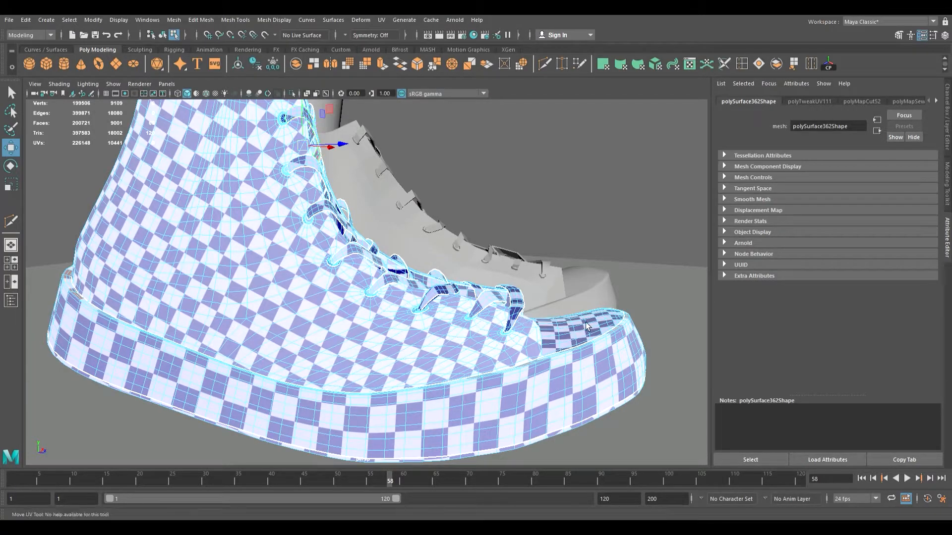
{"action": "key", "text": "ctrl+z"}
{"action": "key", "text": "ctrl+z"}
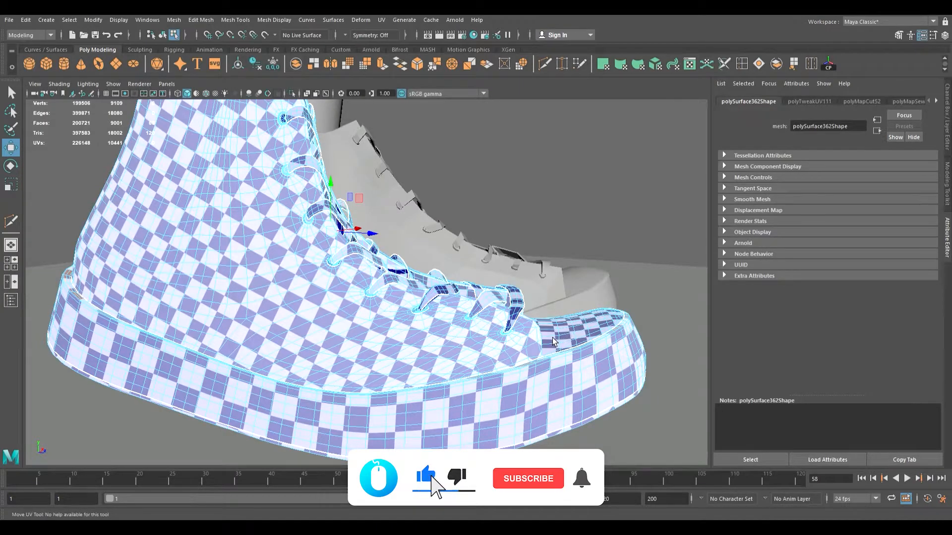
{"action": "key", "text": "ctrl+z"}
{"action": "key", "text": "ctrl+z"}
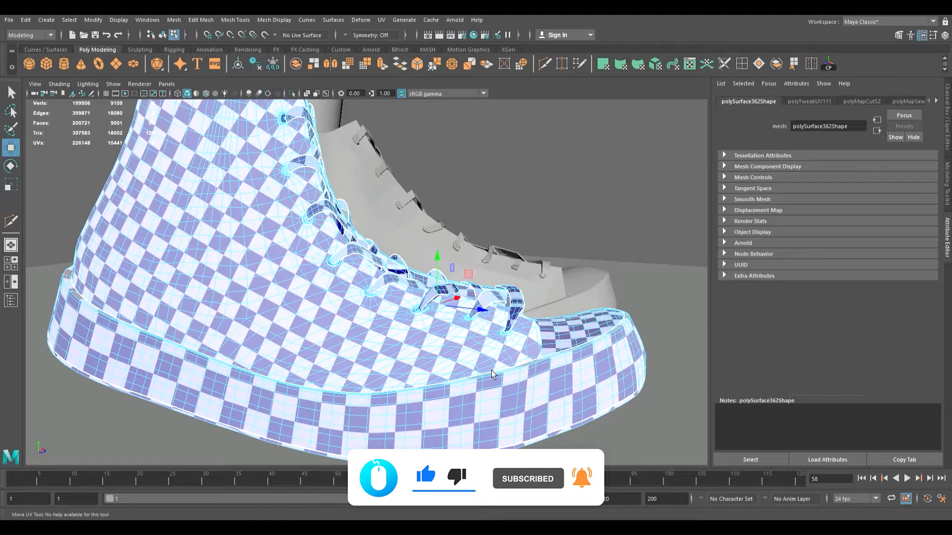
Step: Place more lace UV shells from the top eyelet, the midfoot and the ankle bend in the UV layout
{"action": "key", "text": "ctrl+z"}
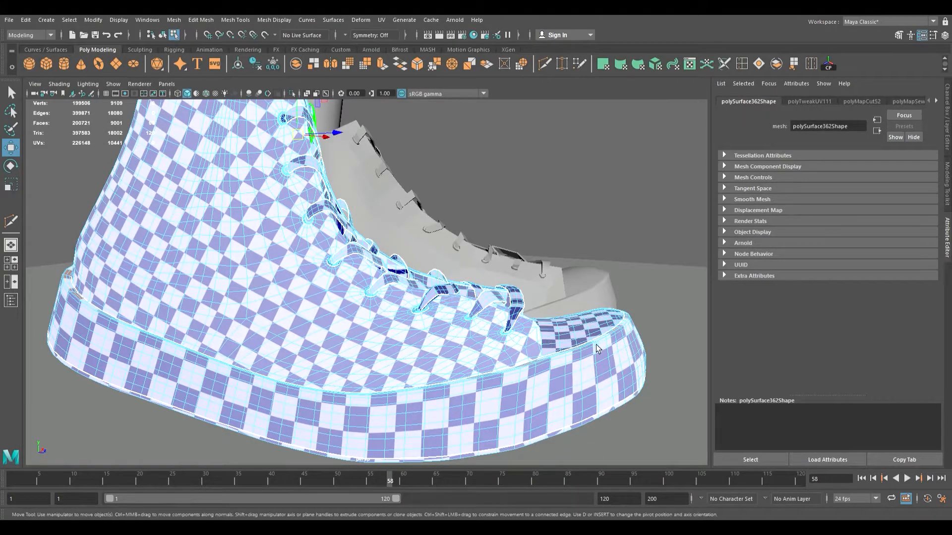
{"action": "key", "text": "ctrl+z"}
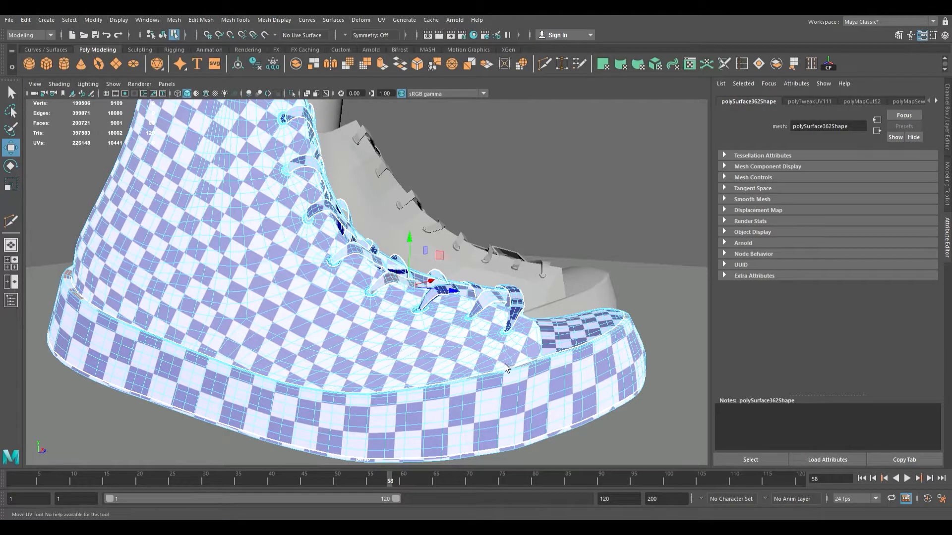
{"action": "key", "text": "ctrl+z"}
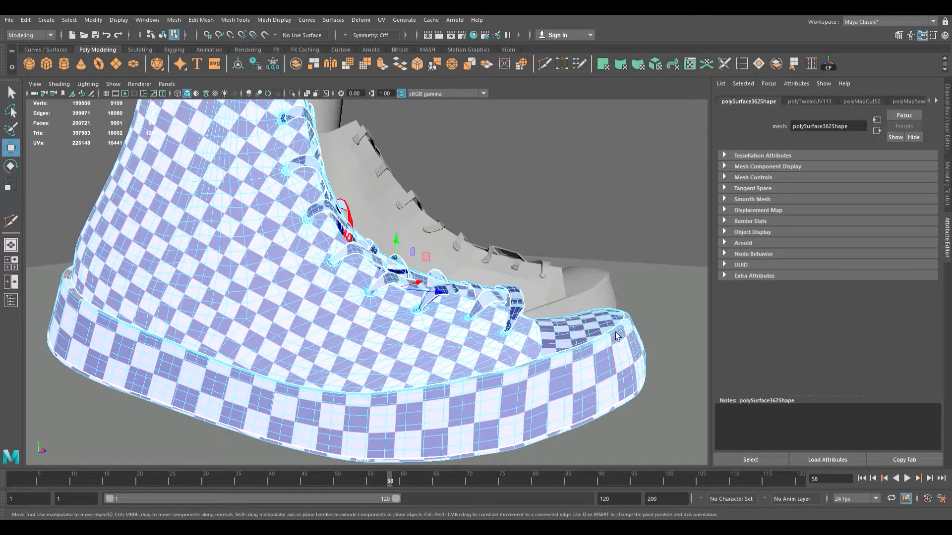
{"action": "key", "text": "ctrl+z"}
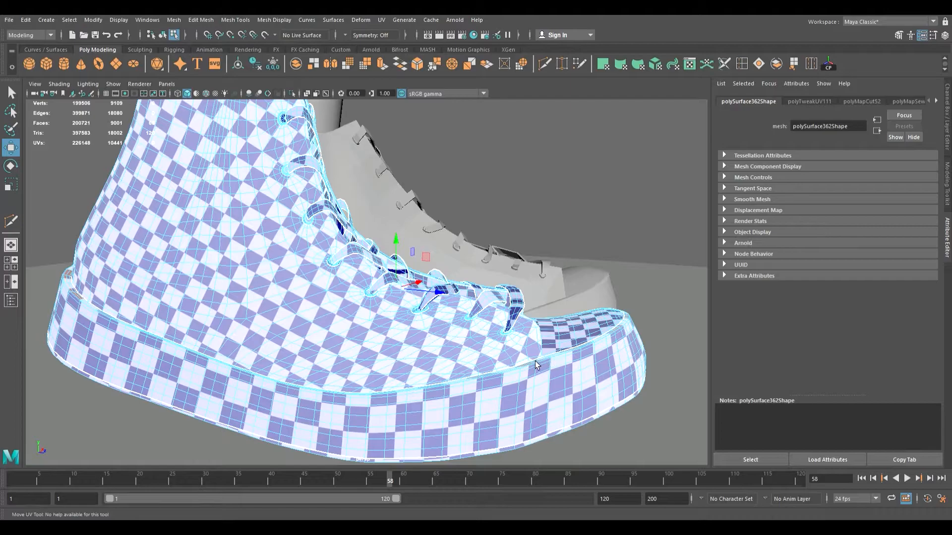
{"action": "key", "text": "ctrl+z"}
{"action": "key", "text": "ctrl+z"}
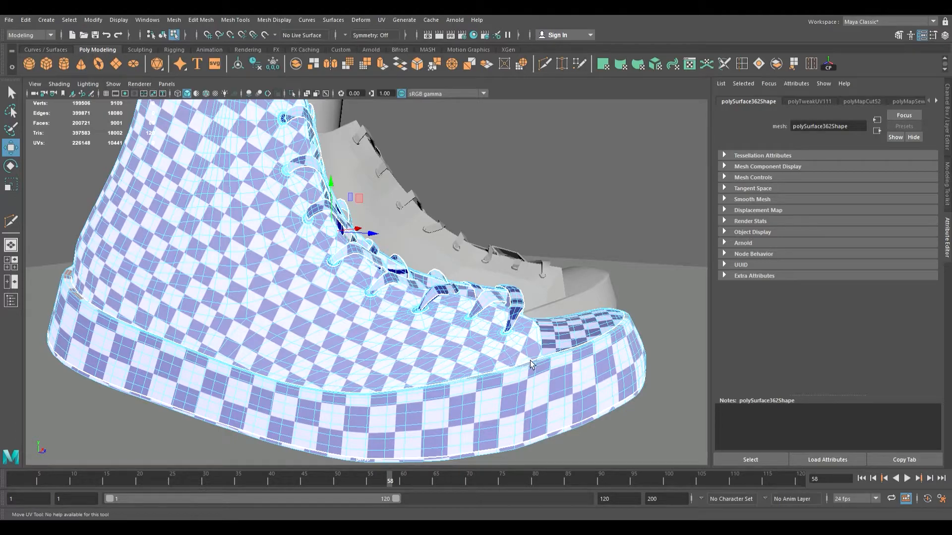
Step: Move the lace UV shells near the toe end and below the upper eyelets into the lace arrangement
{"action": "key", "text": "ctrl+z"}
{"action": "key", "text": "ctrl+z"}
{"action": "key", "text": "ctrl+z"}
{"action": "key", "text": "ctrl+z"}
{"action": "key", "text": "ctrl+z"}
{"action": "key", "text": "ctrl+z"}
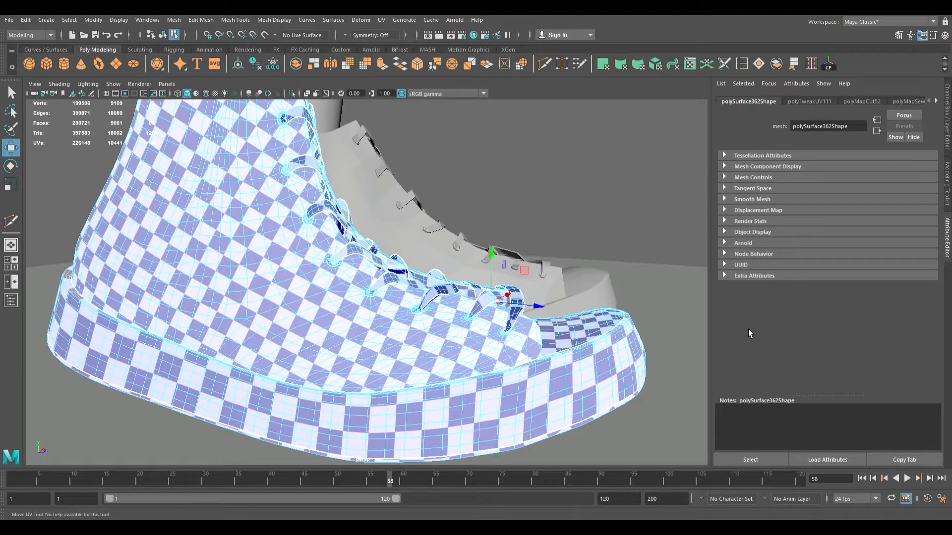
{"action": "key", "text": "ctrl+z"}
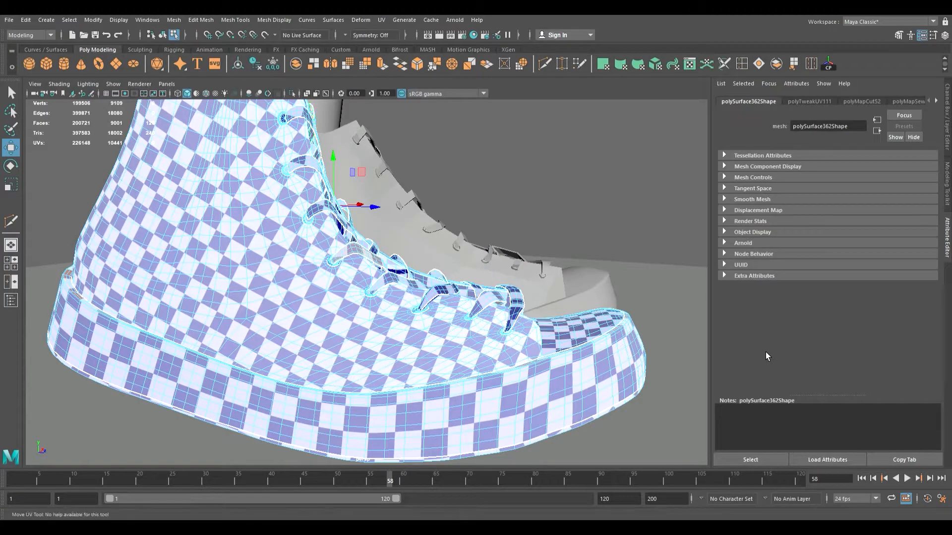
Step: Select several lace UV shells together as one group in the UV layout
{"action": "key", "text": "ctrl+z"}
{"action": "key", "text": "ctrl+z"}
{"action": "key", "text": "ctrl+z"}
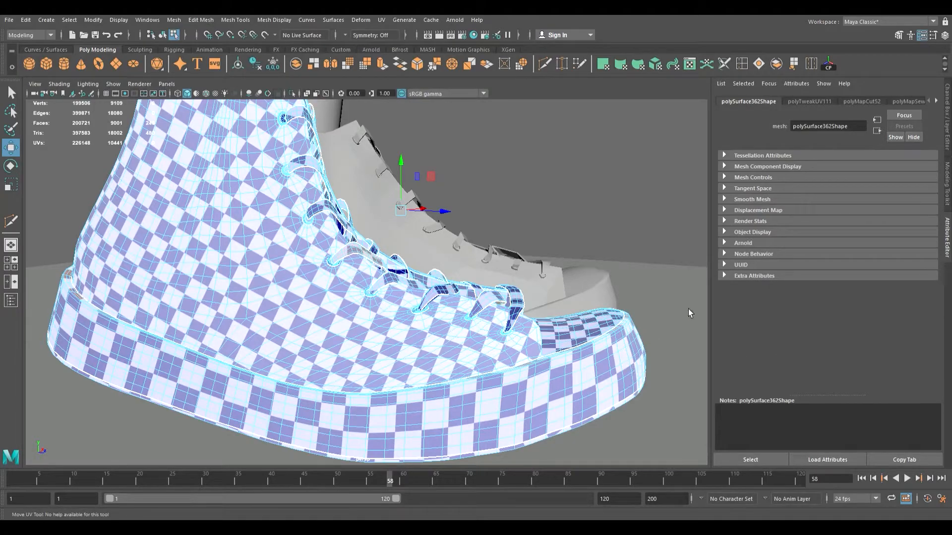
{"action": "key", "text": "ctrl+z"}
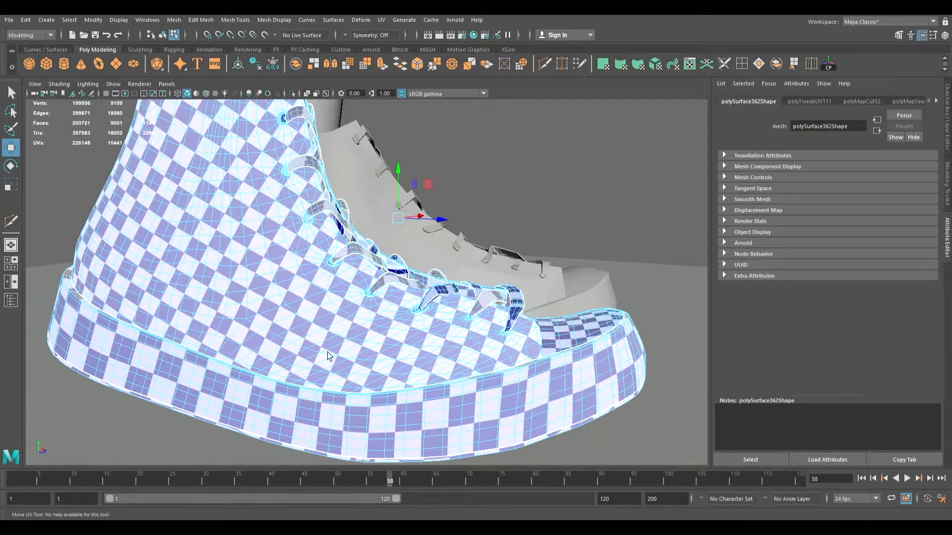
Step: Add more lace UV shells to the group selection and reposition them together with the Move tool
{"action": "key", "text": "ctrl+z"}
{"action": "key", "text": "ctrl+z"}
{"action": "key", "text": "ctrl+z"}
{"action": "key", "text": "ctrl+z"}
{"action": "key", "text": "ctrl+z"}
{"action": "key", "text": "ctrl+z"}
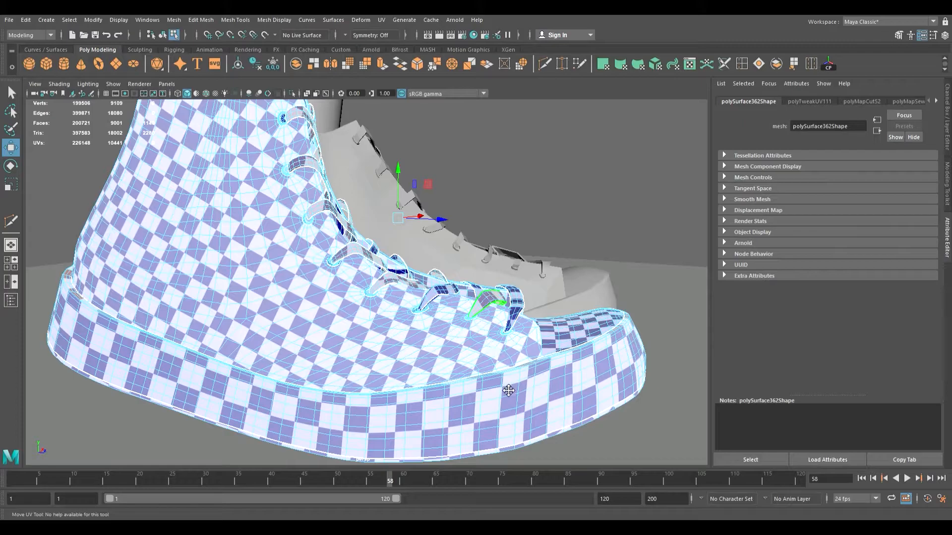
{"action": "key", "text": "ctrl+z"}
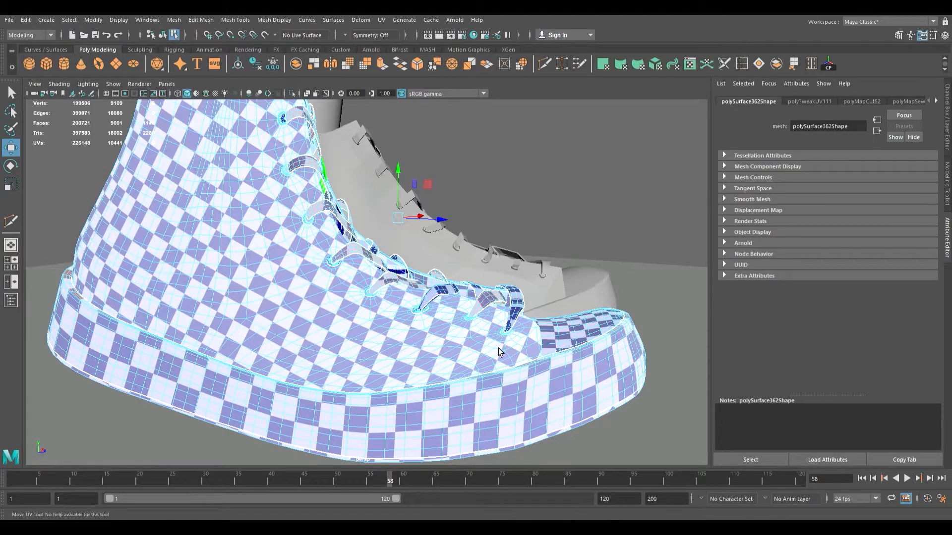
{"action": "key", "text": "ctrl+z"}
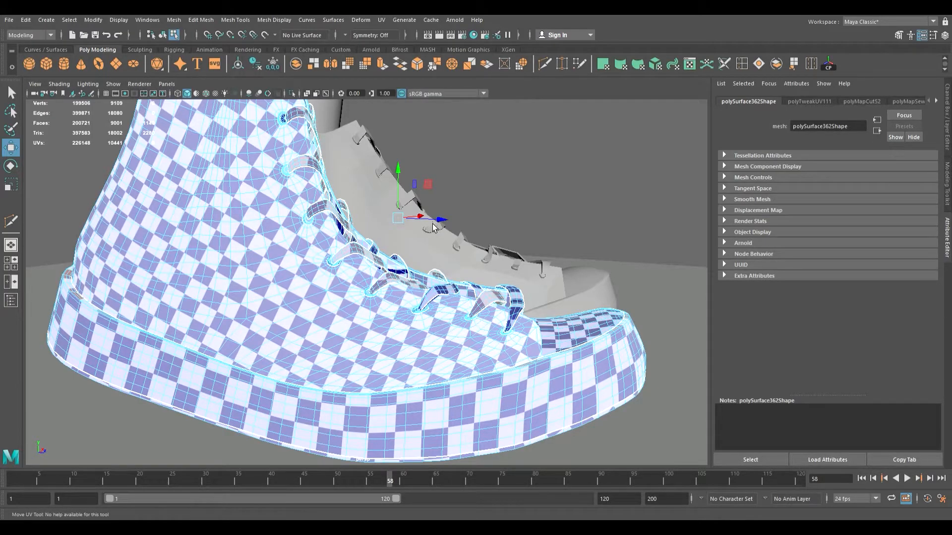
{"action": "key", "text": "ctrl+z"}
{"action": "key", "text": "w"}
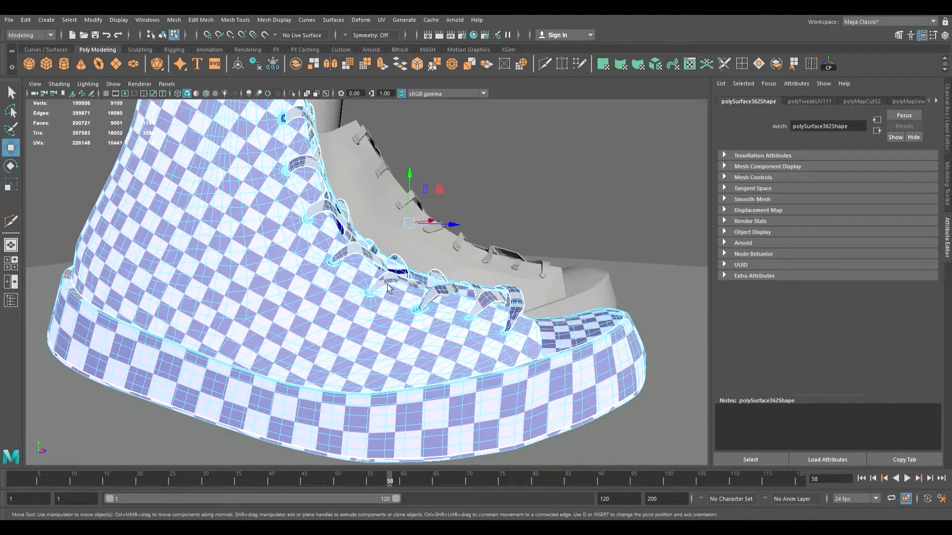
{"action": "left_click_drag", "start_coordinate": [387, 275], "coordinate": [385, 217]}
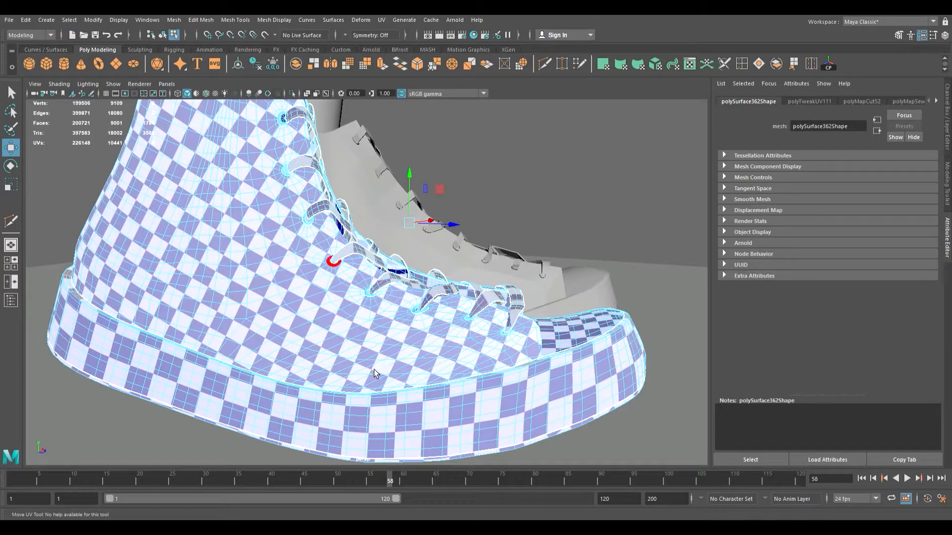
Step: Select the stray four-face UV shell, locate it on the lacing area and isolate it in the viewport
{"action": "left_click", "coordinate": [313, 372]}
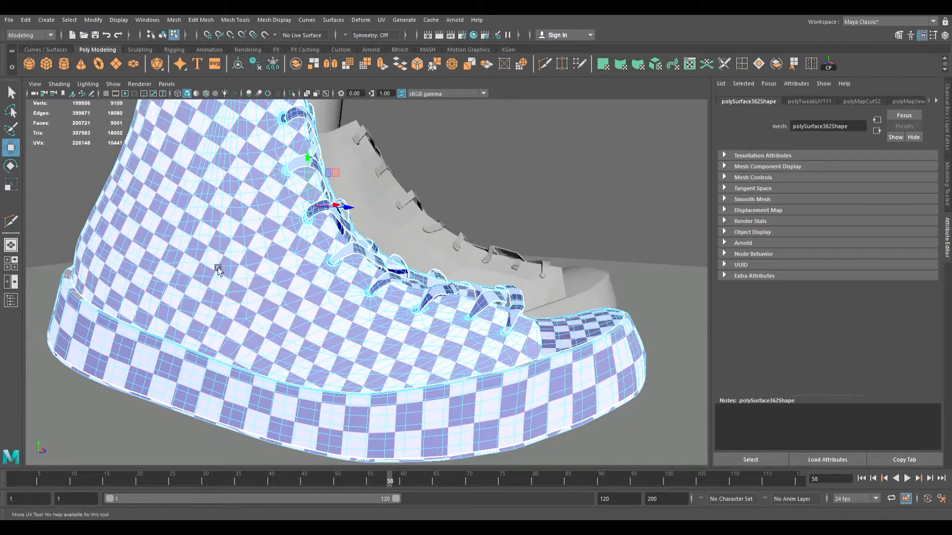
{"action": "scroll", "coordinate": [215, 270], "scroll_direction": "down", "scroll_amount": 10}
{"action": "middle_click_drag", "start_coordinate": [307, 280], "coordinate": [258, 309], "text": "alt"}
{"action": "scroll", "coordinate": [240, 313], "scroll_direction": "up", "scroll_amount": 8}
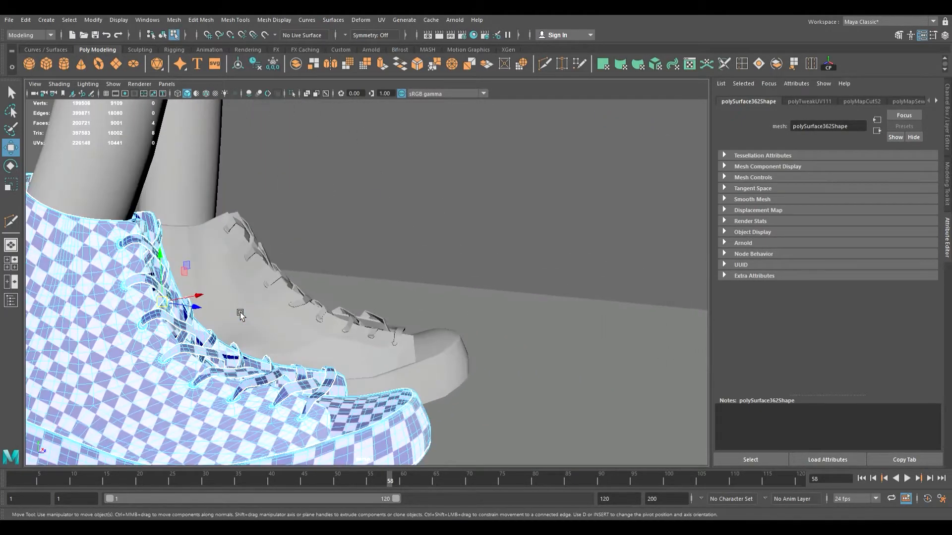
{"action": "left_click_drag", "start_coordinate": [231, 321], "coordinate": [121, 329], "text": "alt"}
{"action": "middle_click_drag", "start_coordinate": [121, 329], "coordinate": [291, 388], "text": "alt"}
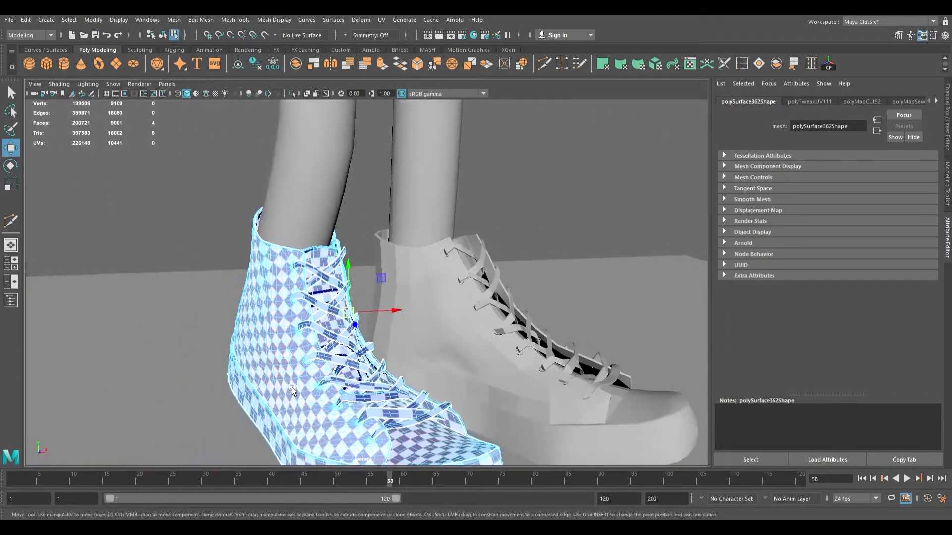
{"action": "scroll", "coordinate": [292, 387], "scroll_direction": "up", "scroll_amount": 4}
{"action": "left_click_drag", "start_coordinate": [291, 382], "coordinate": [263, 378], "text": "alt"}
{"action": "middle_click_drag", "start_coordinate": [264, 378], "coordinate": [91, 367], "text": "alt"}
{"action": "middle_click_drag", "start_coordinate": [346, 361], "coordinate": [295, 327], "text": "alt"}
{"action": "scroll", "coordinate": [296, 327], "scroll_direction": "up", "scroll_amount": 5}
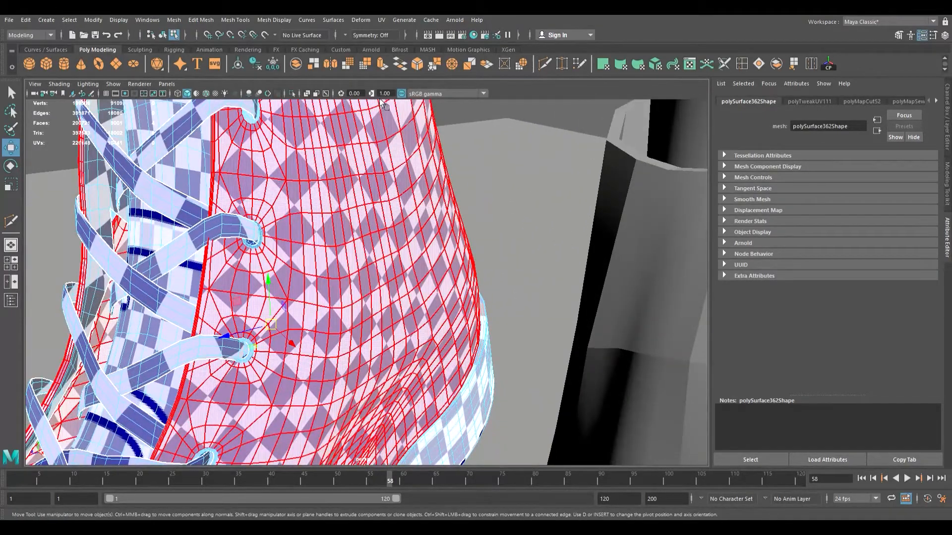
{"action": "left_click", "coordinate": [297, 97]}
{"action": "left_click", "coordinate": [296, 97]}
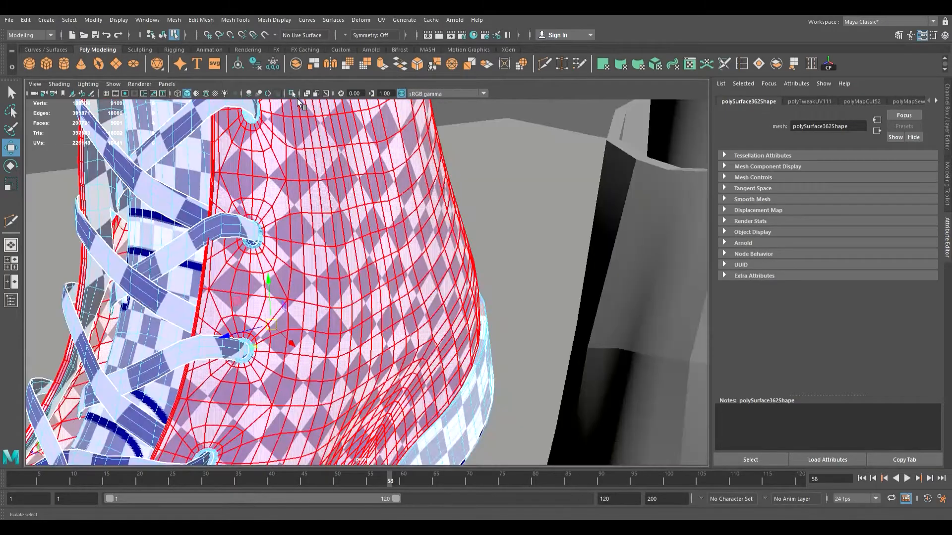
{"action": "left_click", "coordinate": [297, 98]}
Step: Examine the isolated four-face piece from several angles to see where it sits behind the laces
{"action": "middle_click_drag", "start_coordinate": [257, 242], "coordinate": [338, 110], "text": "alt"}
{"action": "left_click_drag", "start_coordinate": [278, 299], "coordinate": [290, 338], "text": "alt"}
{"action": "scroll", "coordinate": [277, 293], "scroll_direction": "up", "scroll_amount": 5}
{"action": "scroll", "coordinate": [276, 293], "scroll_direction": "up", "scroll_amount": 1}
{"action": "scroll", "coordinate": [277, 293], "scroll_direction": "down", "scroll_amount": 1}
{"action": "middle_click_drag", "start_coordinate": [248, 277], "coordinate": [274, 288], "text": "alt"}
{"action": "scroll", "coordinate": [274, 288], "scroll_direction": "down", "scroll_amount": 3}
{"action": "left_click_drag", "start_coordinate": [274, 288], "coordinate": [305, 304], "text": "alt"}
{"action": "middle_click_drag", "start_coordinate": [387, 309], "coordinate": [291, 310], "text": "alt"}
{"action": "left_click_drag", "start_coordinate": [291, 310], "coordinate": [217, 298], "text": "alt"}
{"action": "middle_click_drag", "start_coordinate": [411, 314], "coordinate": [204, 282], "text": "alt"}
{"action": "right_click_drag", "start_coordinate": [204, 284], "coordinate": [284, 325], "text": "alt"}
{"action": "left_click_drag", "start_coordinate": [284, 324], "coordinate": [291, 327], "text": "alt"}
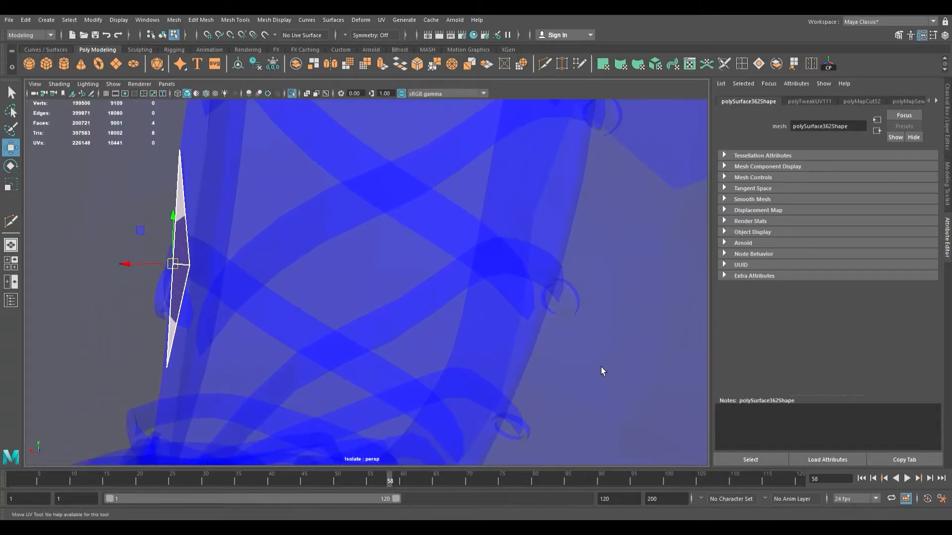
Step: Undo the last UV move and cut on the isolated four-face piece
{"action": "left_click", "coordinate": [571, 301]}
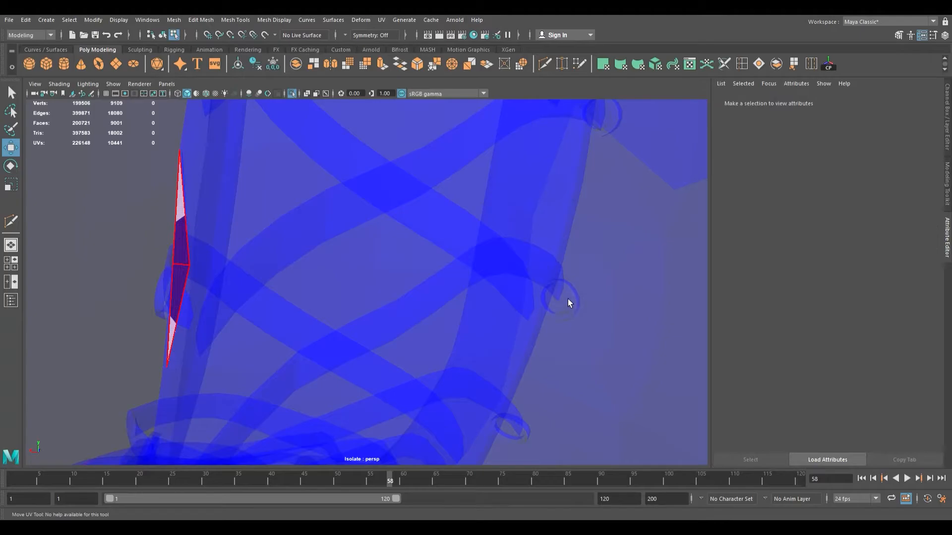
{"action": "key", "text": "ctrl+z"}
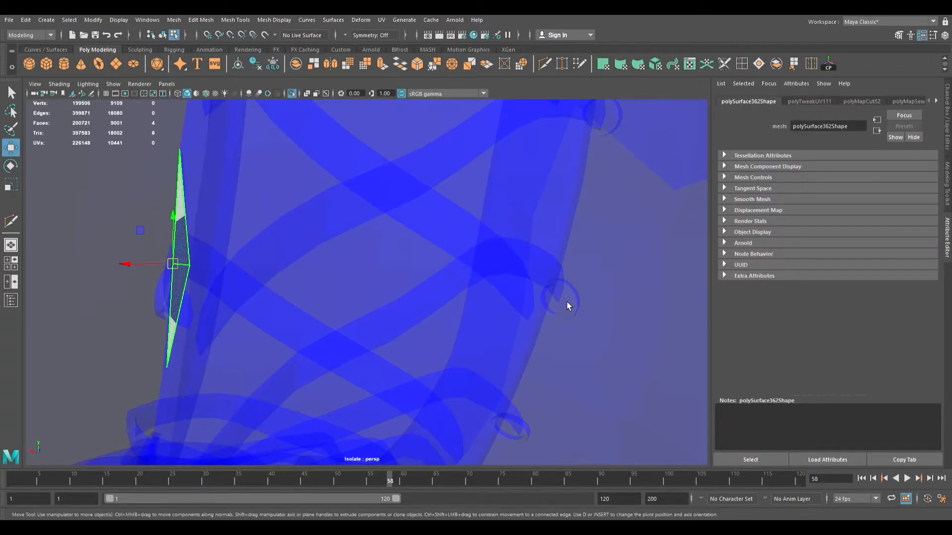
{"action": "key", "text": "ctrl+z"}
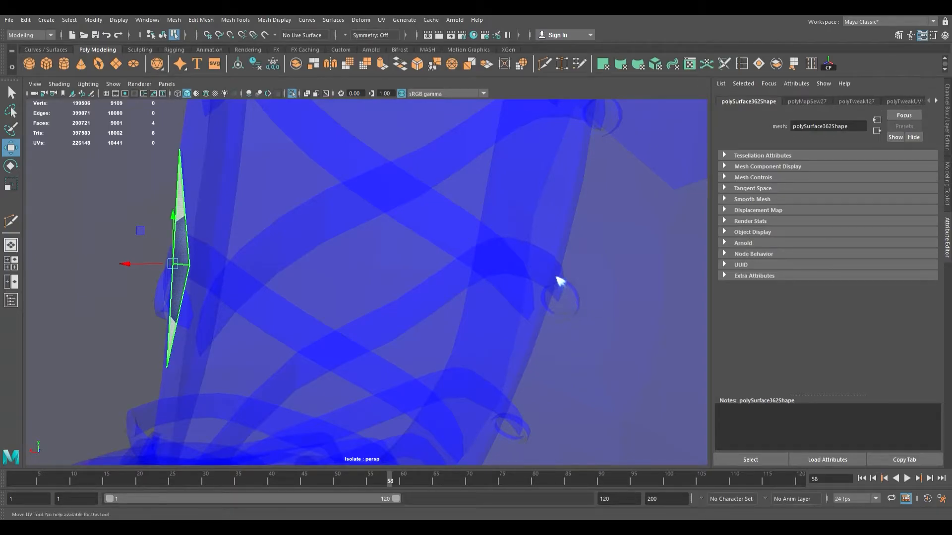
{"action": "key", "text": "ctrl+z"}
{"action": "key", "text": "ctrl+z"}
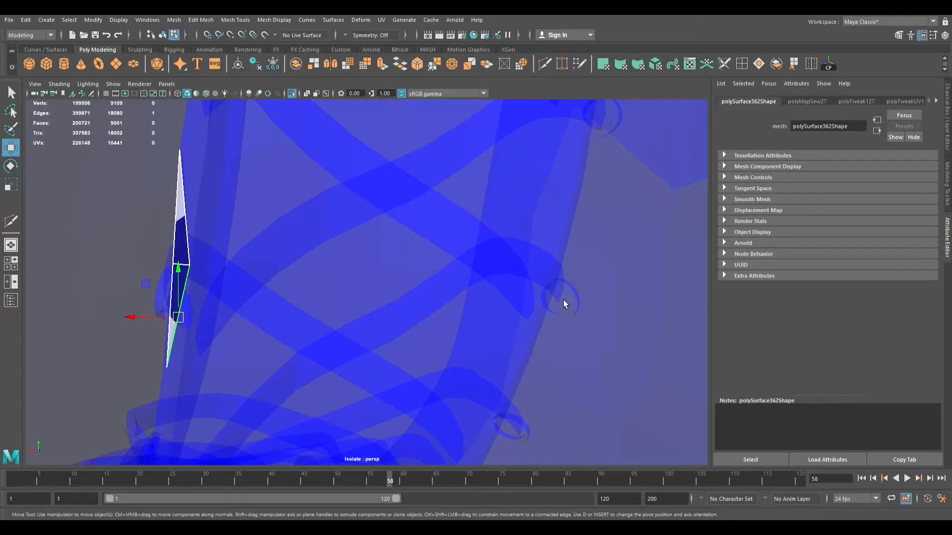
Step: Select the outer edges of the isolated four-face piece one by one and sew their UVs
{"action": "left_click", "coordinate": [541, 272]}
{"action": "key", "text": "shift+s"}
{"action": "left_click", "coordinate": [552, 272]}
{"action": "key", "text": "shift+s"}
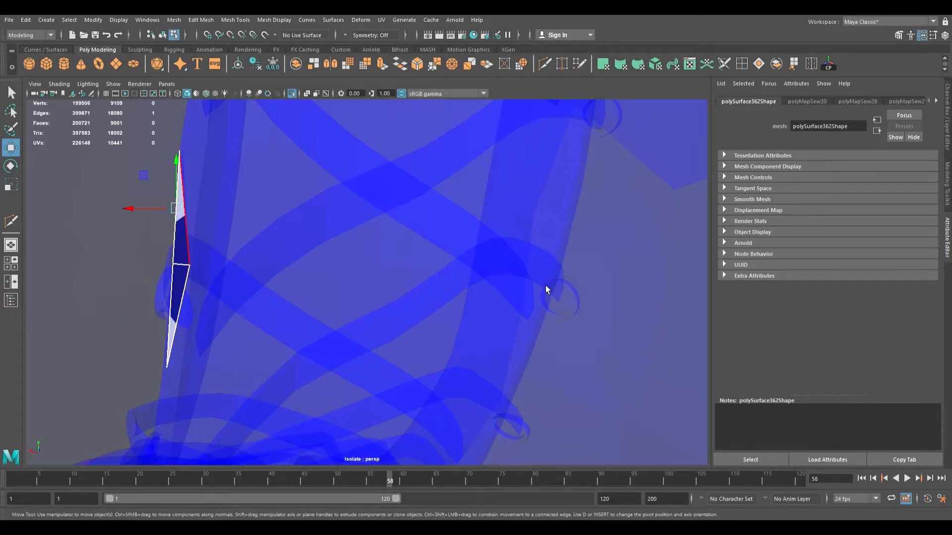
Step: End the isolation to show the whole shoe and sew further UV edges of the four-face piece
{"action": "left_click", "coordinate": [299, 95]}
{"action": "left_click_drag", "start_coordinate": [240, 183], "coordinate": [403, 219], "text": "alt"}
{"action": "scroll", "coordinate": [241, 185], "scroll_direction": "down", "scroll_amount": 5}
{"action": "left_click_drag", "start_coordinate": [377, 284], "coordinate": [403, 284], "text": "alt"}
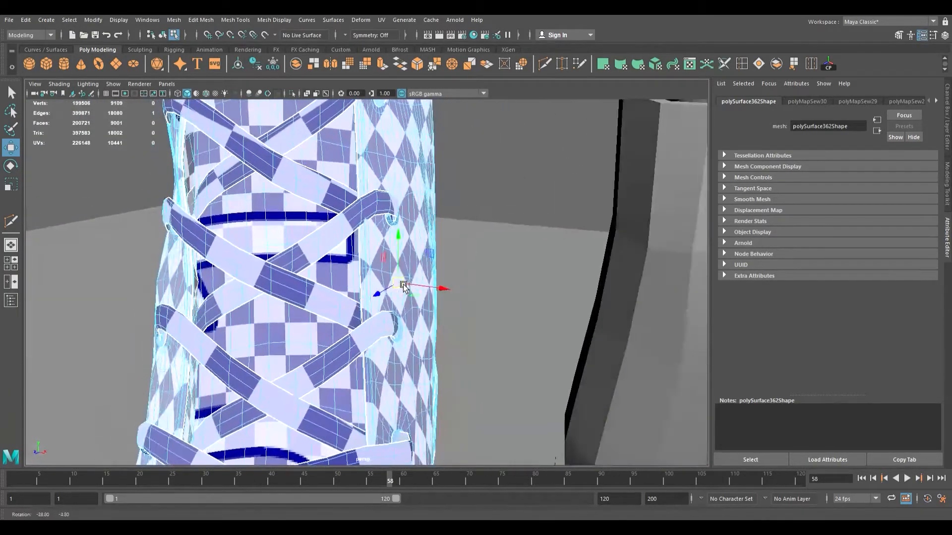
{"action": "middle_click_drag", "start_coordinate": [571, 264], "coordinate": [606, 364], "text": "alt"}
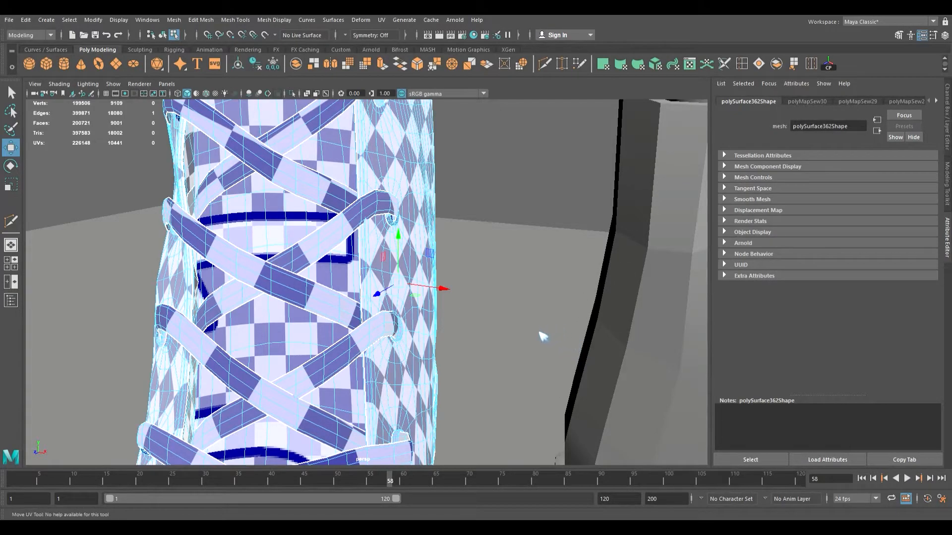
{"action": "key", "text": "ctrl+z"}
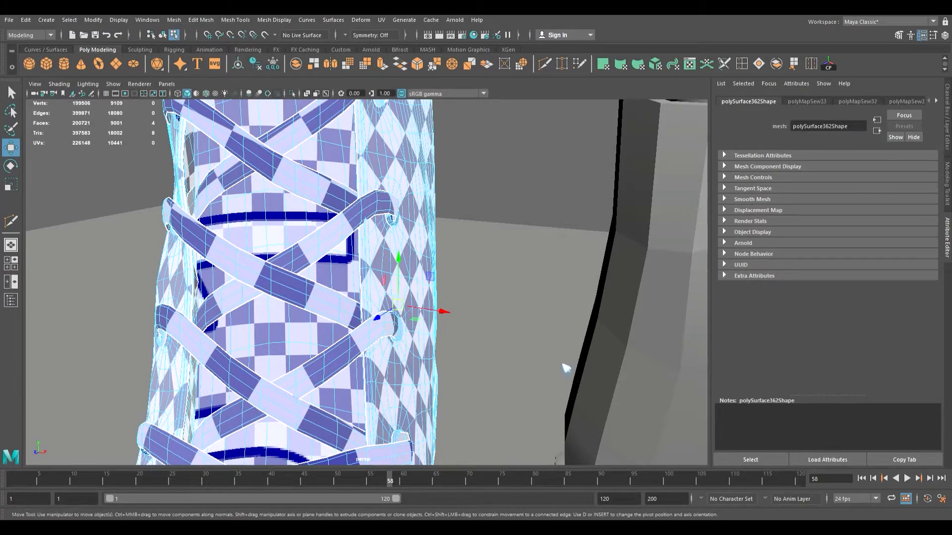
{"action": "key", "text": "ctrl+z"}
{"action": "key", "text": "ctrl+z"}
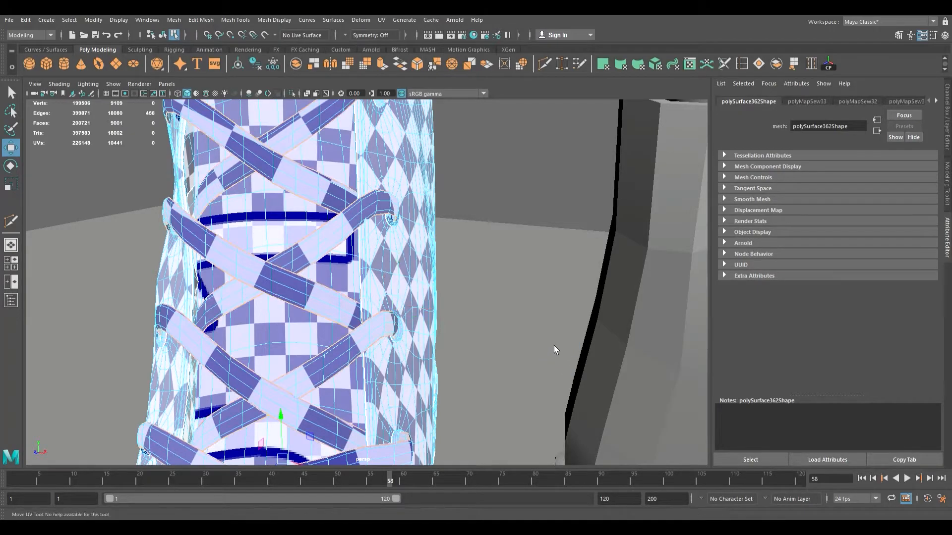
Step: Sew the remaining UV edges of the four-face piece and select its whole shell
{"action": "key", "text": "shift+z"}
{"action": "key", "text": "shift+z"}
{"action": "key", "text": "shift+z"}
{"action": "key", "text": "shift+z"}
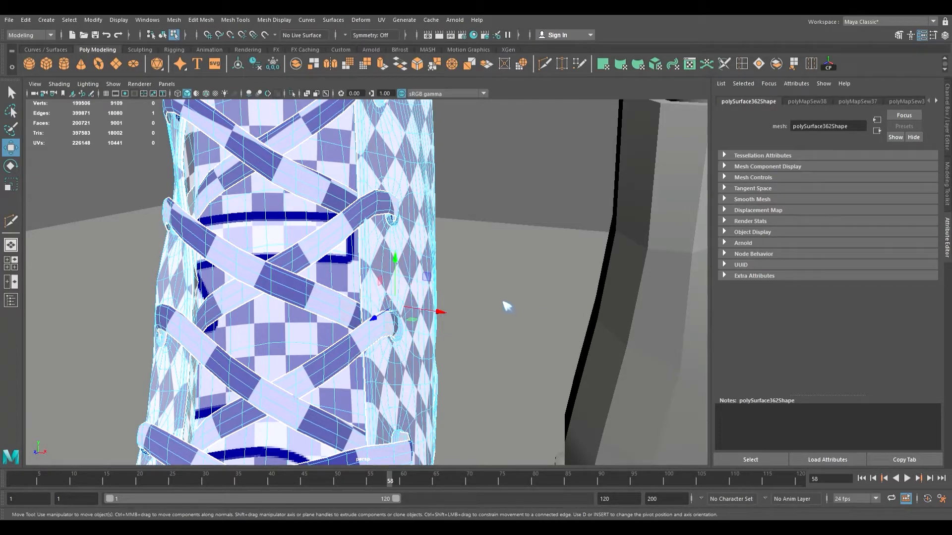
{"action": "key", "text": "shift+z"}
{"action": "key", "text": "shift+z"}
{"action": "key", "text": "shift+z"}
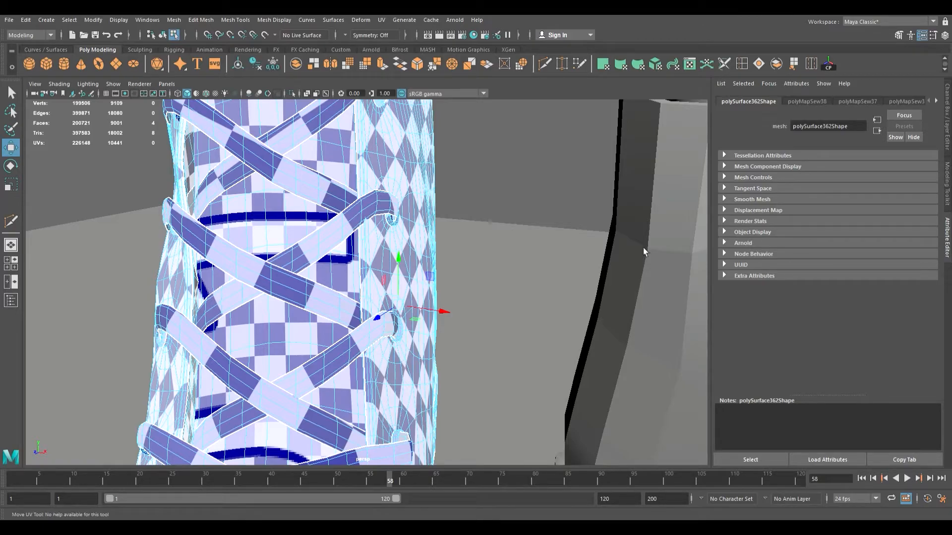
{"action": "key", "text": "shift+z"}
Step: Select the shoe's smaller UV shells in successive groups and arrange them in the UV layout with the Move tool
{"action": "key", "text": "shift+period"}
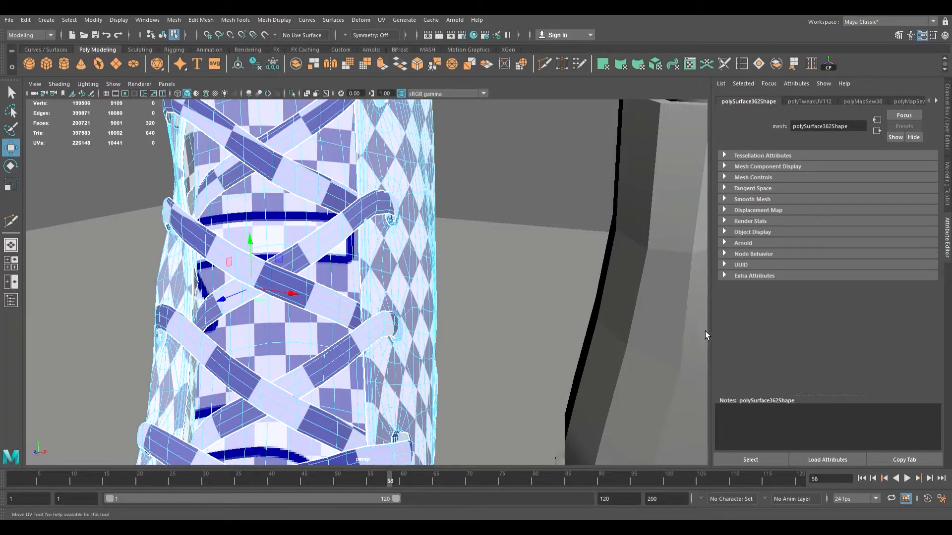
{"action": "key", "text": "ctrl+z"}
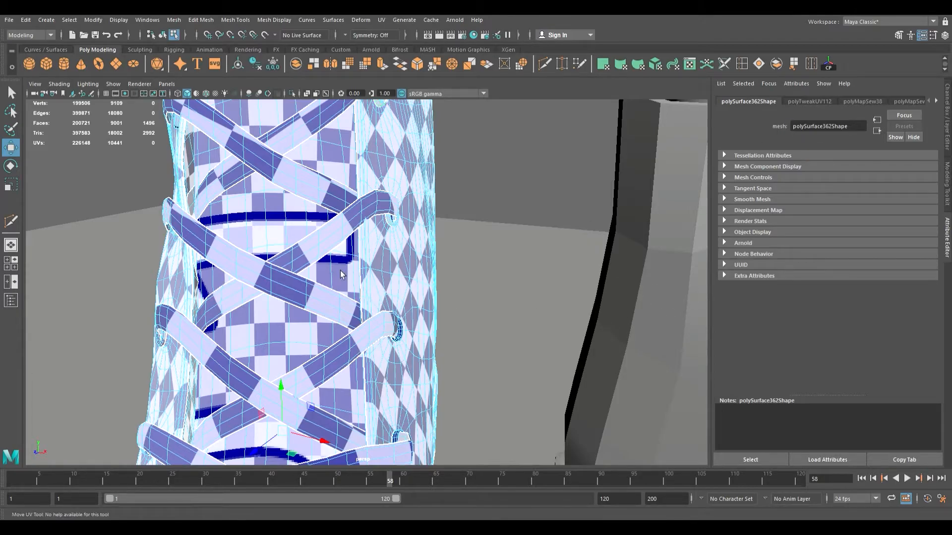
{"action": "key", "text": "ctrl+z"}
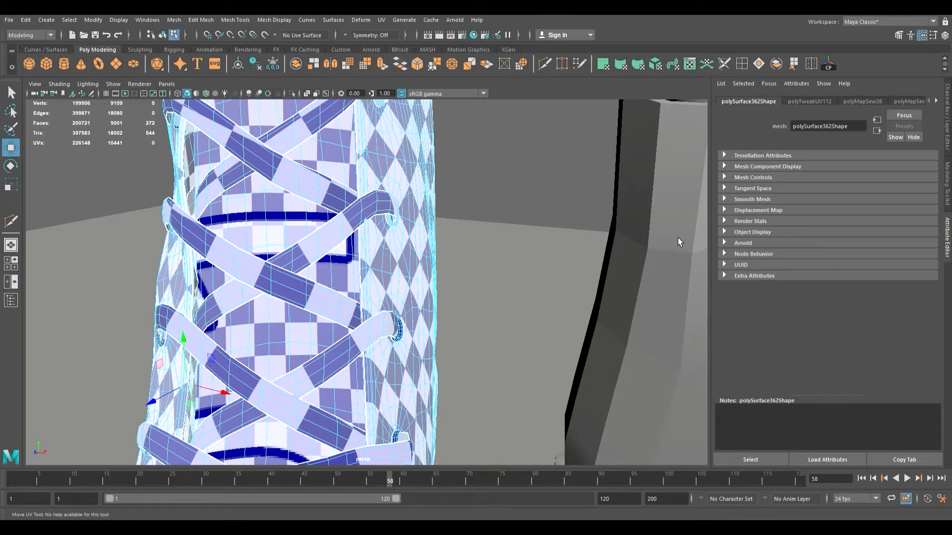
{"action": "key", "text": "ctrl+z"}
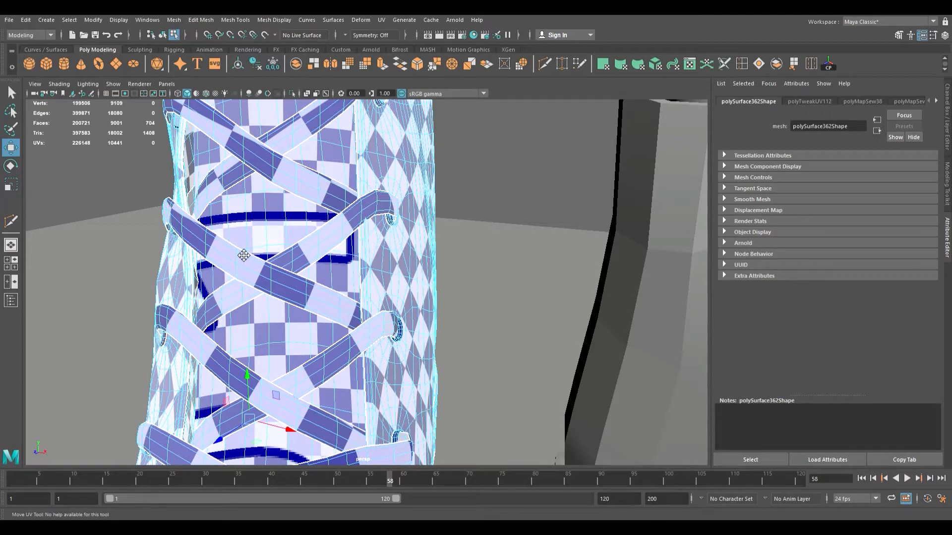
{"action": "key", "text": "ctrl+z"}
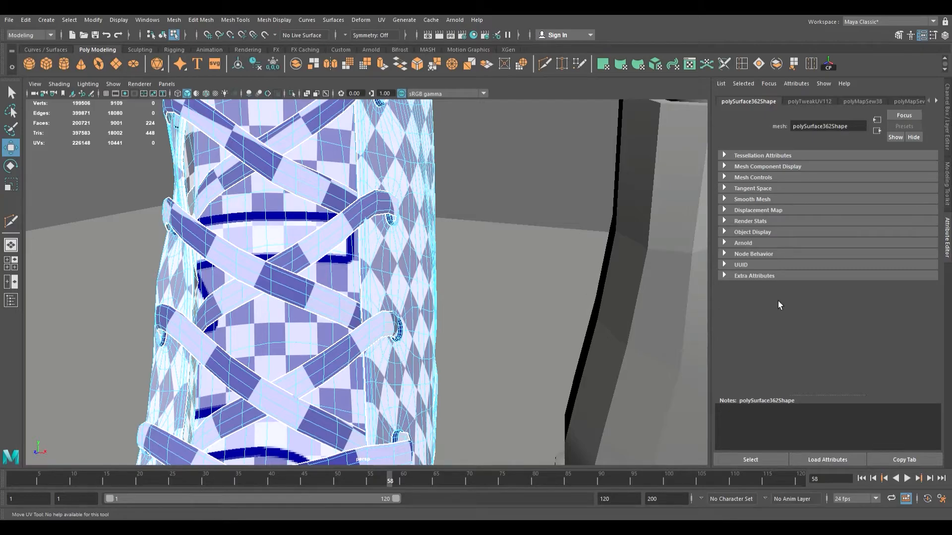
{"action": "key", "text": "ctrl+z"}
{"action": "key", "text": "ctrl+z"}
{"action": "key", "text": "ctrl+z"}
{"action": "key", "text": "ctrl+z"}
{"action": "key", "text": "ctrl+z"}
{"action": "key", "text": "ctrl+z"}
{"action": "key", "text": "ctrl+z"}
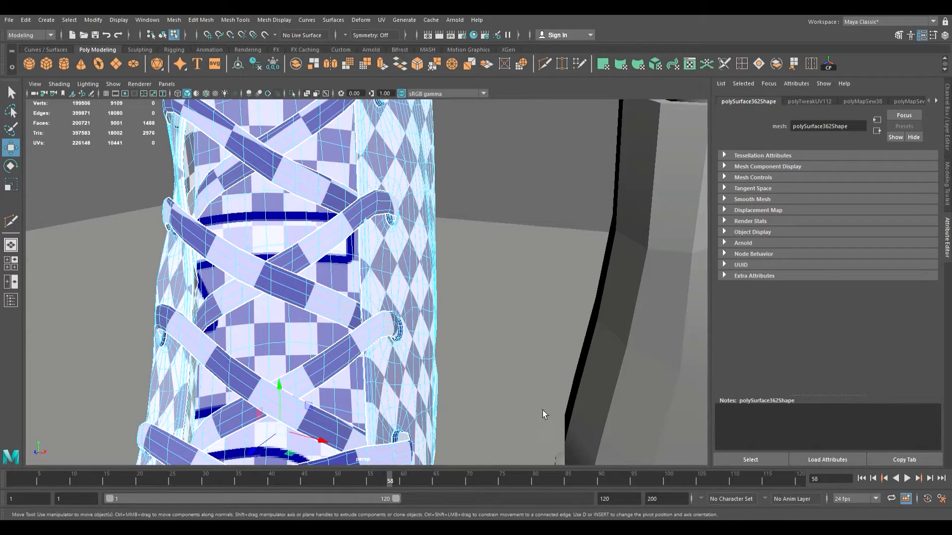
Step: Select the combined group of small UV shells and adjust its size and position with the Scale and Move tools
{"action": "key", "text": "r"}
{"action": "key", "text": "ctrl+z"}
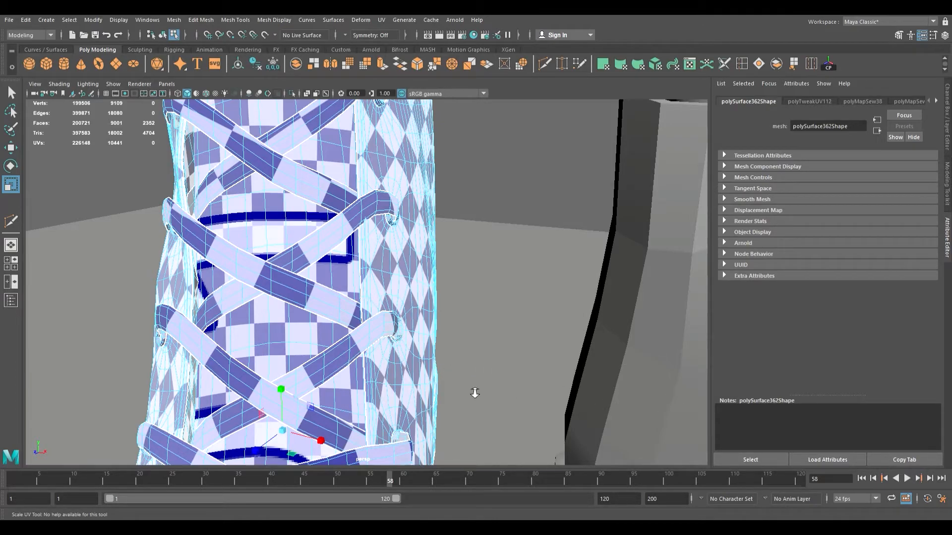
{"action": "key", "text": "w"}
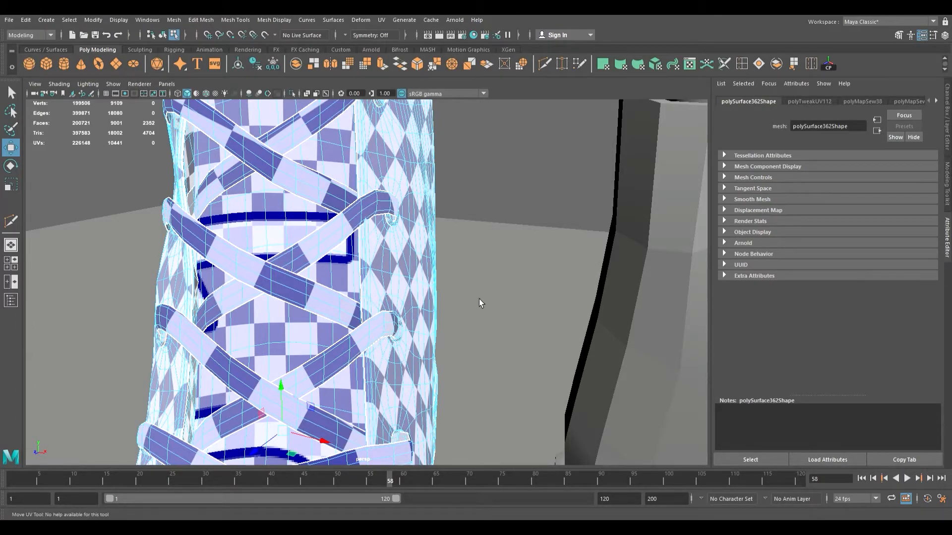
Step: Reselect the four-face UV shell, sew its leftover edge and check the shoe from the front
{"action": "key", "text": "ctrl+z"}
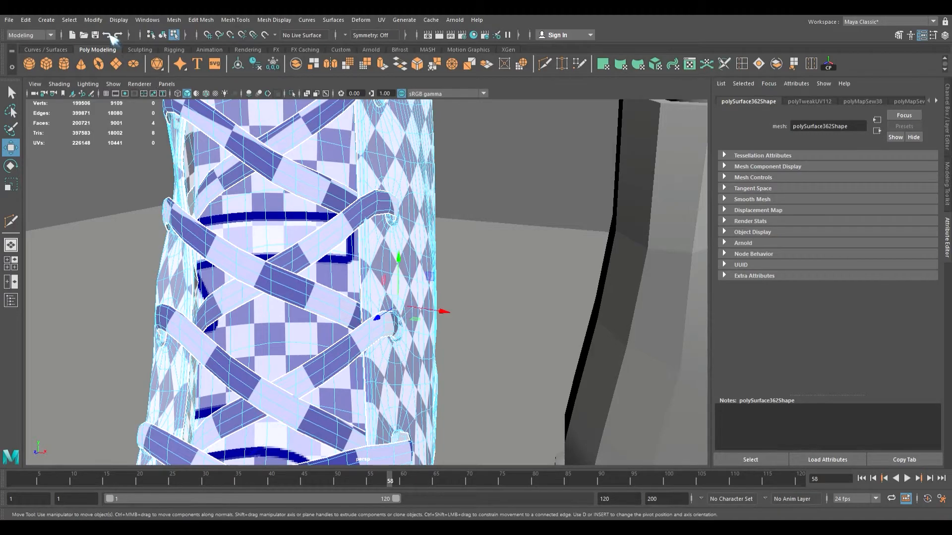
{"action": "left_click", "coordinate": [107, 85]}
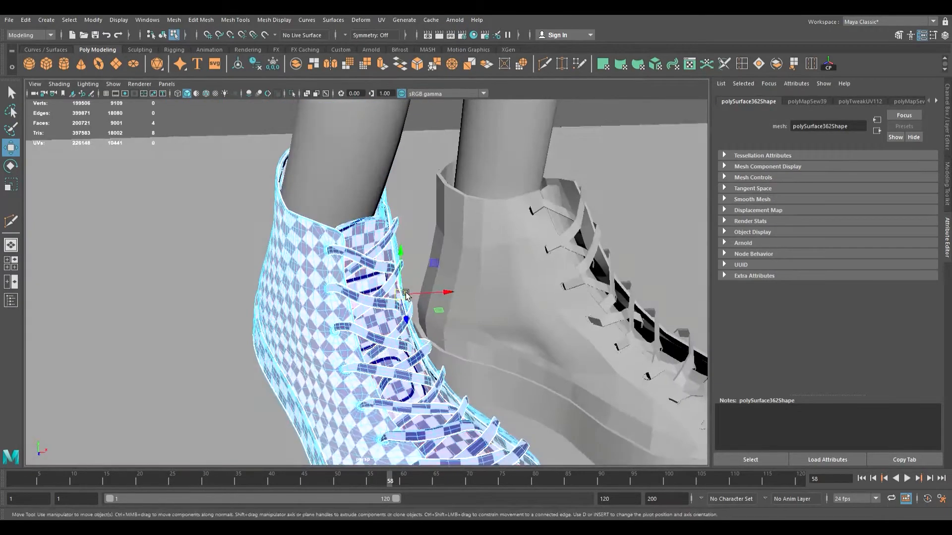
{"action": "middle_click_drag", "start_coordinate": [406, 293], "coordinate": [321, 147], "text": "alt"}
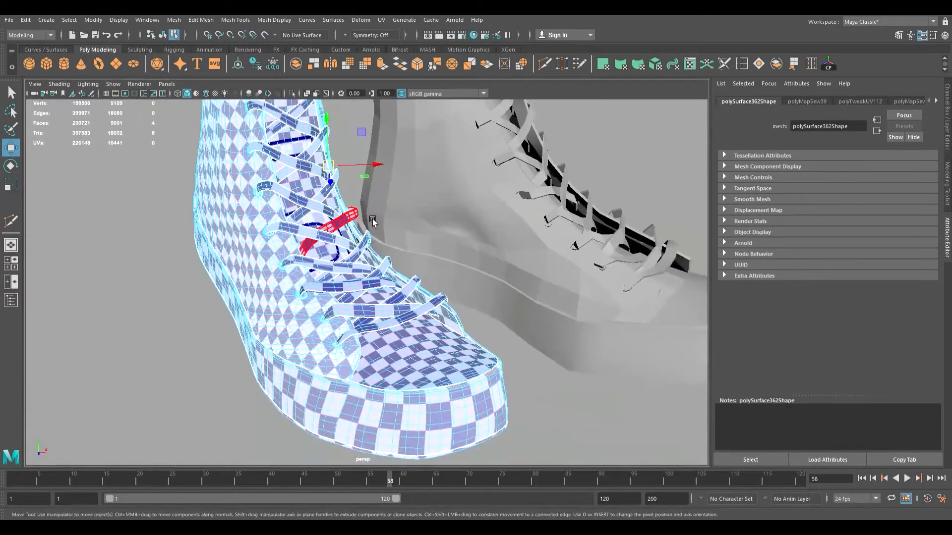
{"action": "left_click_drag", "start_coordinate": [360, 240], "coordinate": [317, 243], "text": "alt"}
{"action": "middle_click_drag", "start_coordinate": [317, 243], "coordinate": [384, 198], "text": "alt"}
{"action": "right_click_drag", "start_coordinate": [384, 297], "coordinate": [666, 354], "text": "alt"}
{"action": "scroll", "coordinate": [298, 278], "scroll_direction": "down", "scroll_amount": 10}
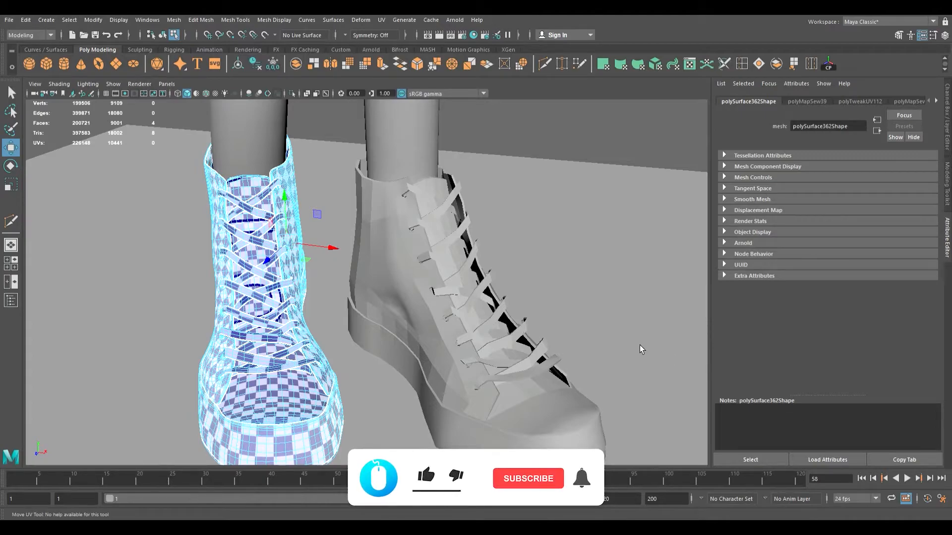
Step: Select all lace UV shells together, scale them as a group and position them in the UV layout
{"action": "key", "text": "r"}
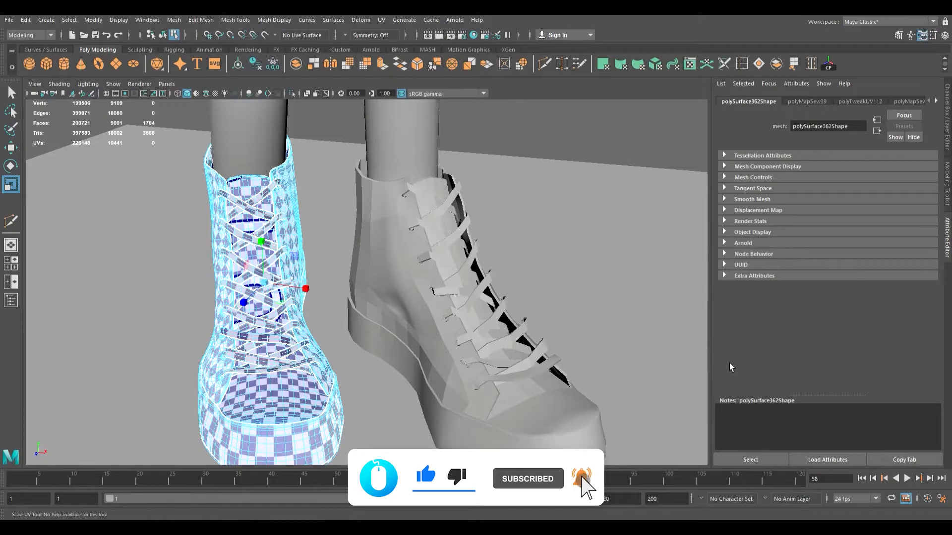
{"action": "key", "text": "w"}
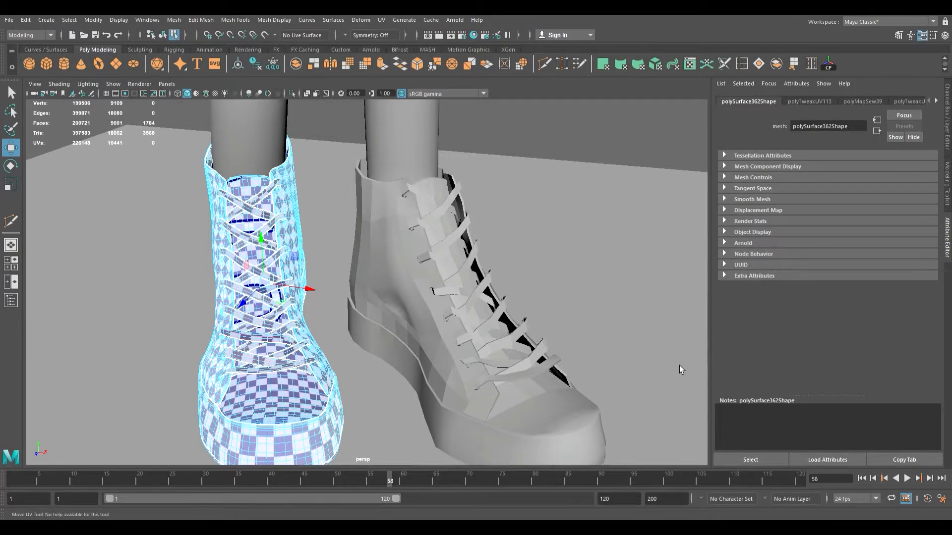
{"action": "key", "text": "r"}
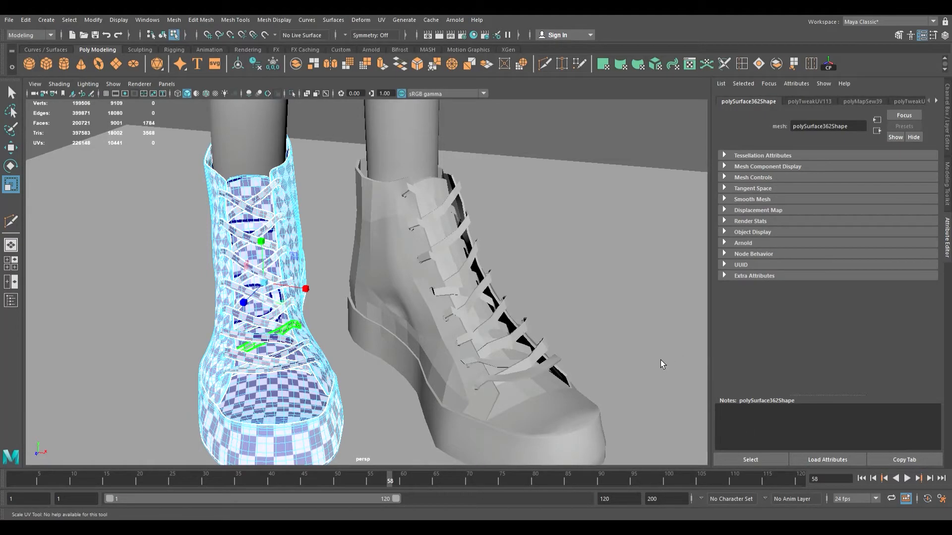
{"action": "key", "text": "w"}
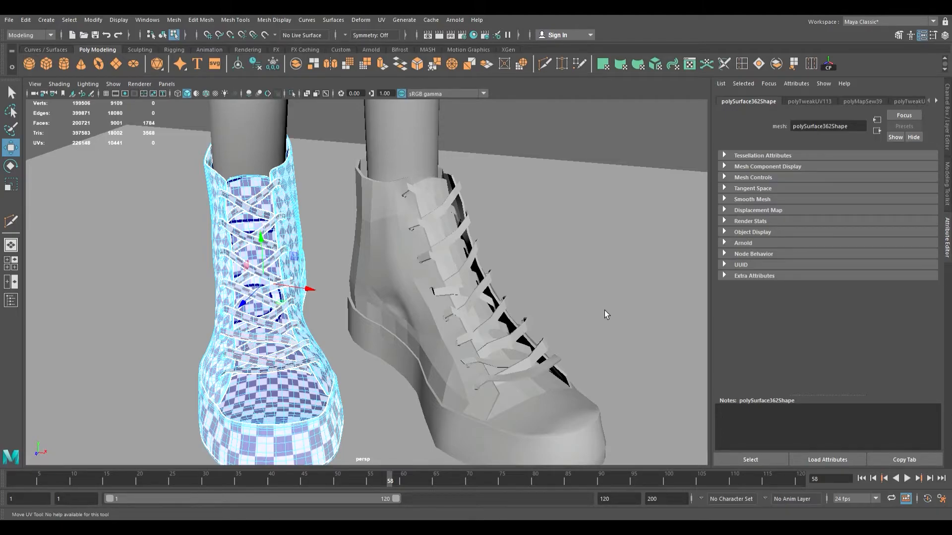
{"action": "key", "text": "r"}
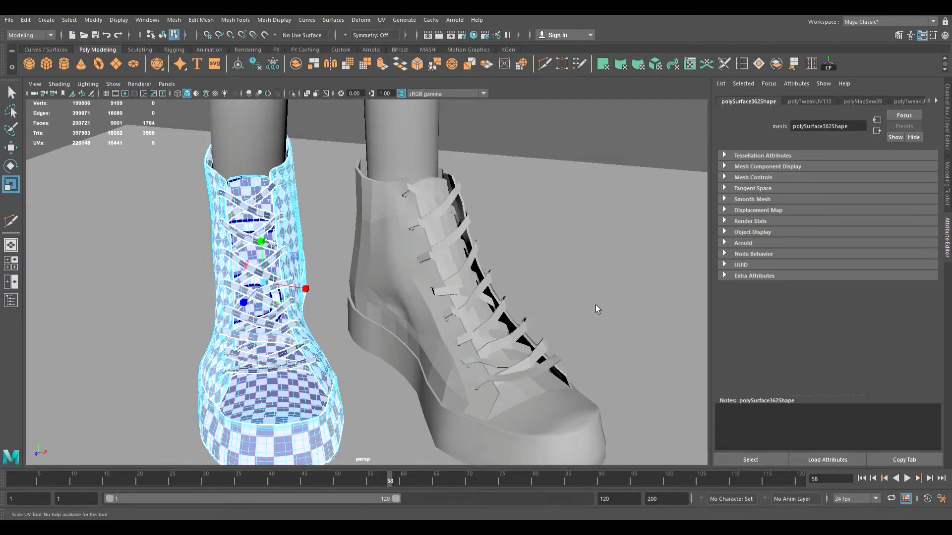
{"action": "key", "text": "w"}
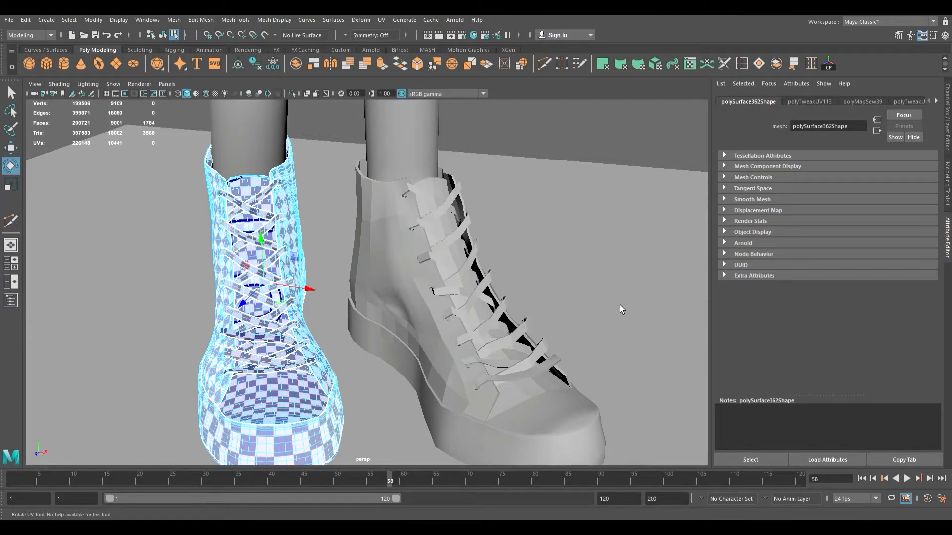
{"action": "key", "text": "r"}
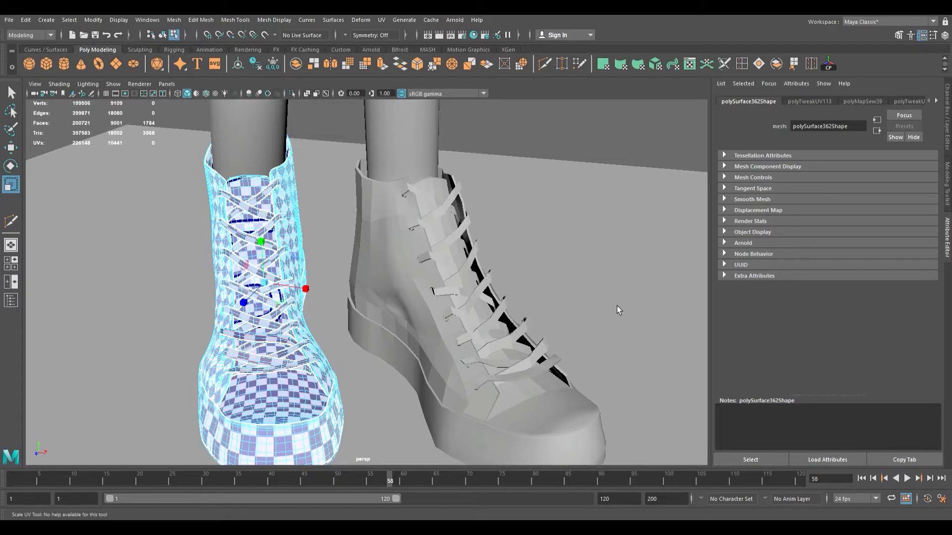
{"action": "key", "text": "w"}
{"action": "middle_click_drag", "start_coordinate": [620, 307], "coordinate": [637, 300]}
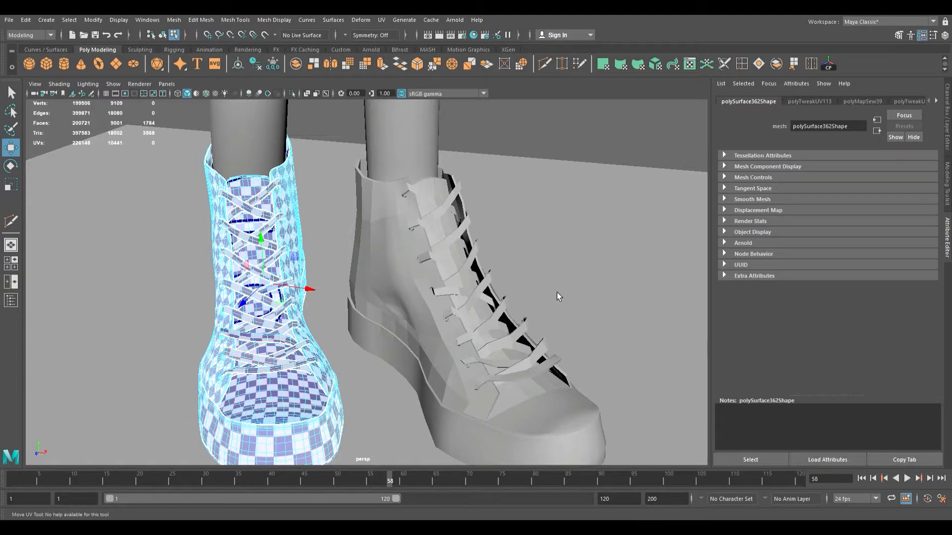
Step: Select a small UV shell group, followed by most of the shoe's UV shells together
{"action": "key", "text": "ctrl+z"}
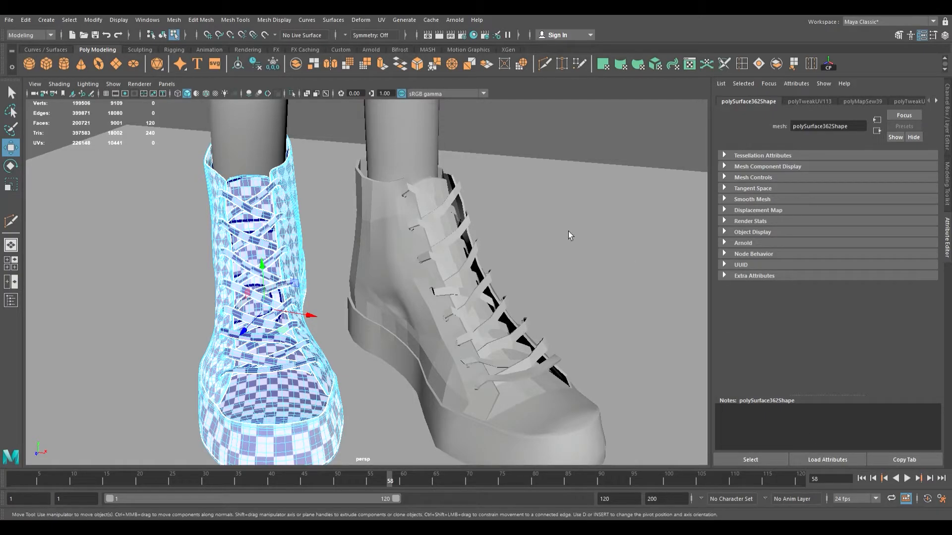
{"action": "key", "text": "ctrl+z"}
{"action": "left_click", "coordinate": [686, 254]}
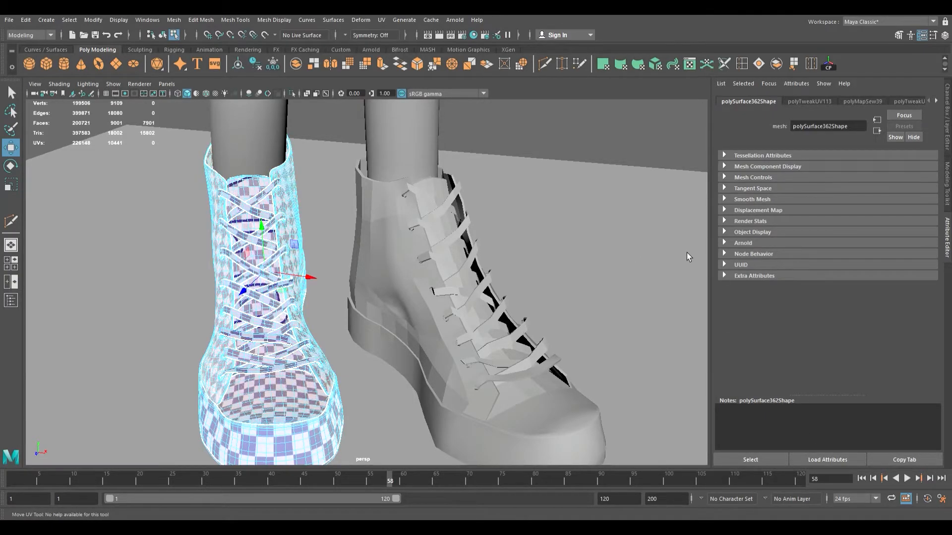
Step: Clear the selection and examine the checker pattern on the unwrapped shoe's laces, toe cap and sole
{"action": "scroll", "coordinate": [274, 230], "scroll_direction": "down", "scroll_amount": 6}
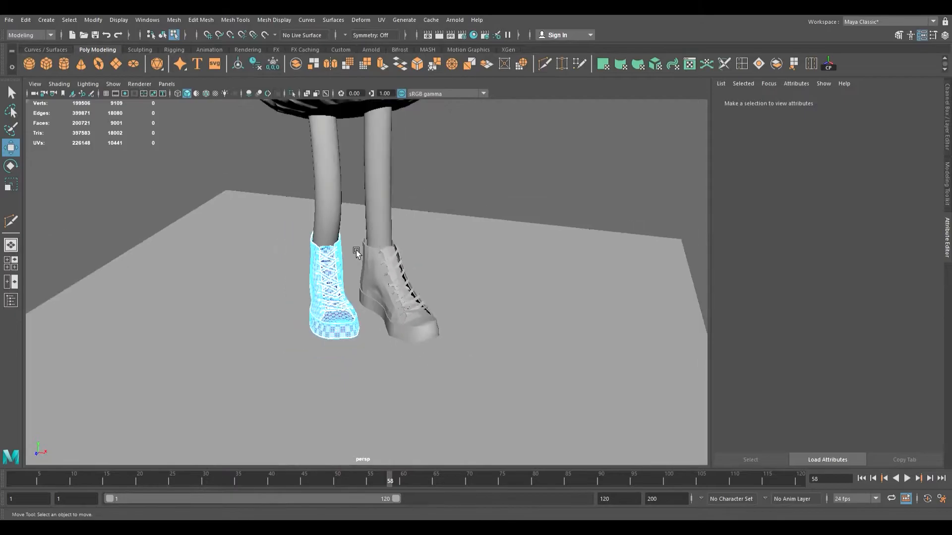
{"action": "middle_click_drag", "start_coordinate": [356, 250], "coordinate": [295, 203], "text": "alt"}
{"action": "left_click_drag", "start_coordinate": [295, 203], "coordinate": [341, 277], "text": "alt"}
{"action": "middle_click_drag", "start_coordinate": [341, 278], "coordinate": [347, 204], "text": "alt"}
{"action": "right_click_drag", "start_coordinate": [346, 203], "coordinate": [364, 283], "text": "alt"}
{"action": "scroll", "coordinate": [363, 282], "scroll_direction": "up", "scroll_amount": 5}
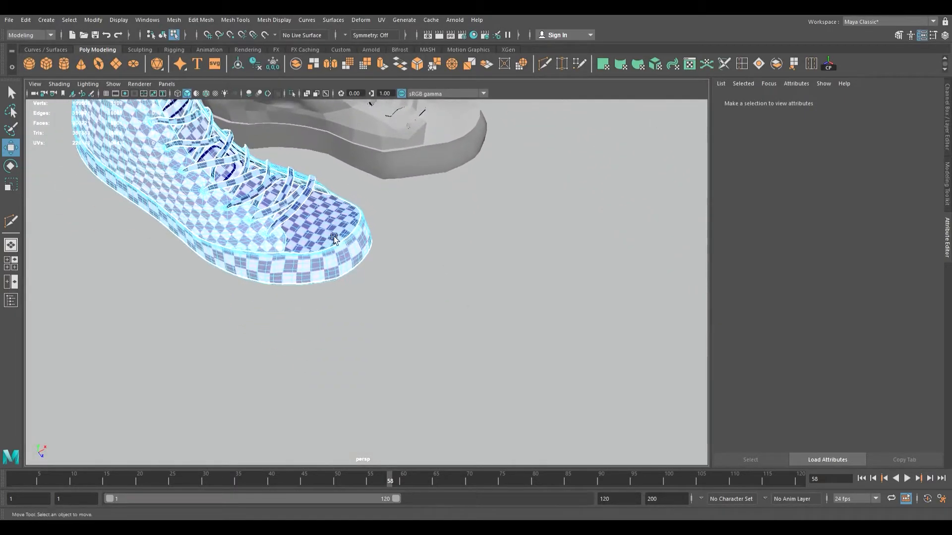
Step: Select the sole sidewall's UV shell, scale it to refine its checker size and reposition it in the UV layout
{"action": "left_click_drag", "start_coordinate": [334, 236], "coordinate": [288, 200], "text": "alt"}
{"action": "middle_click_drag", "start_coordinate": [288, 200], "coordinate": [342, 341], "text": "alt"}
{"action": "mouse_move", "coordinate": [354, 326]}
{"action": "left_mouse_down", "text": "alt"}
{"action": "mouse_move", "coordinate": [550, 321]}
{"action": "mouse_move", "coordinate": [440, 293]}
{"action": "mouse_move", "coordinate": [320, 319]}
{"action": "mouse_move", "coordinate": [359, 321]}
{"action": "left_mouse_up", "text": "alt"}
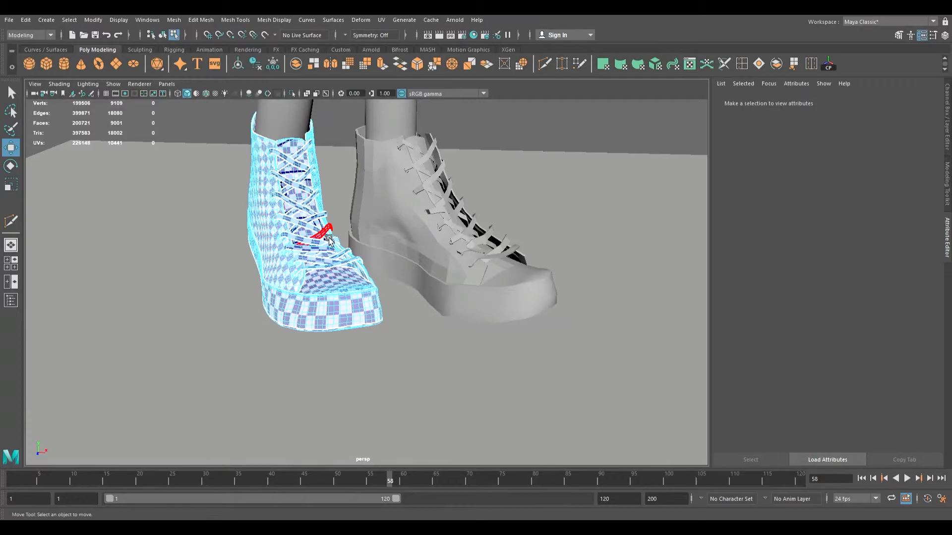
{"action": "scroll", "coordinate": [331, 275], "scroll_direction": "up", "scroll_amount": 6}
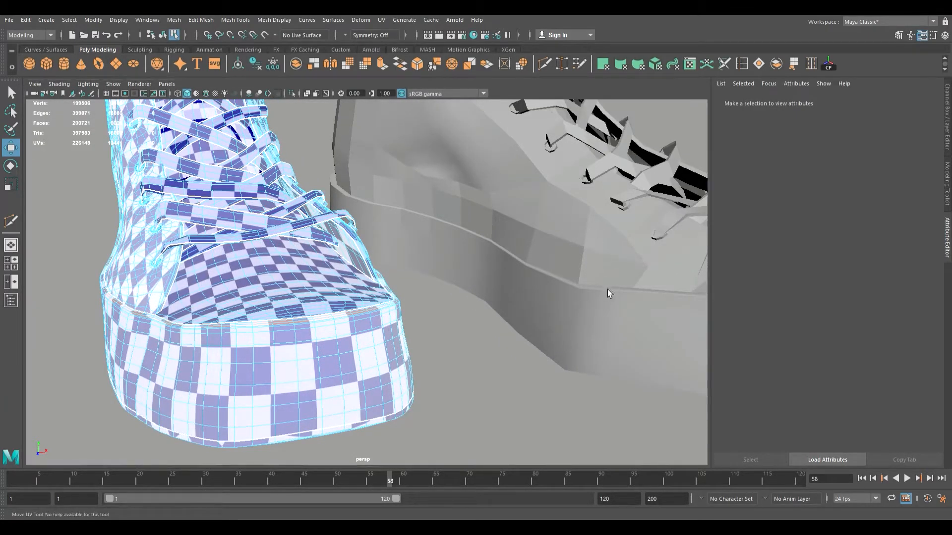
{"action": "left_click", "coordinate": [580, 251]}
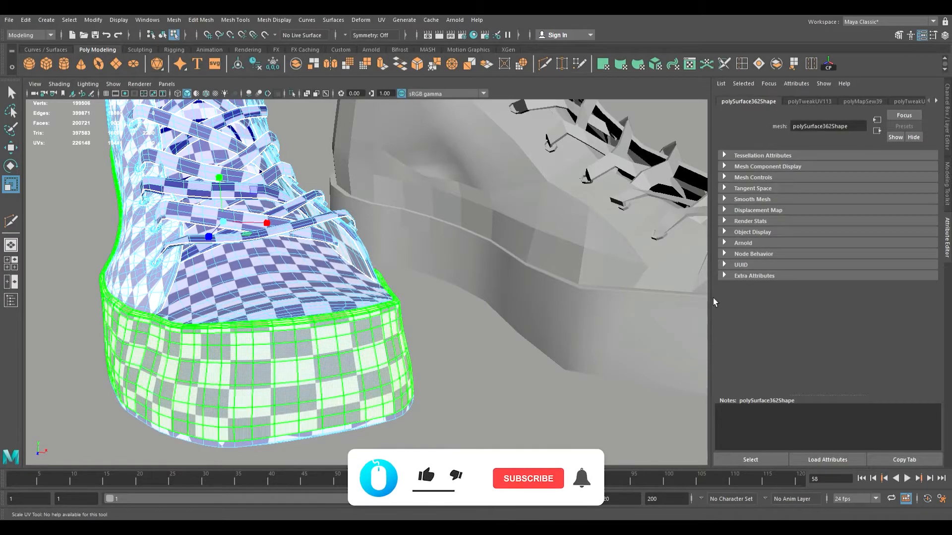
{"action": "key", "text": "w"}
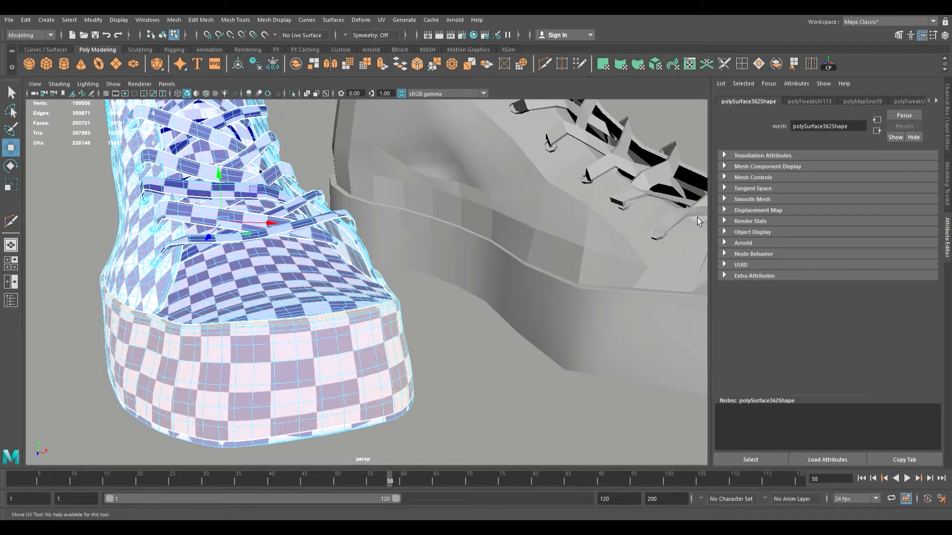
{"action": "key", "text": "r"}
{"action": "left_click_drag", "start_coordinate": [694, 209], "coordinate": [694, 200]}
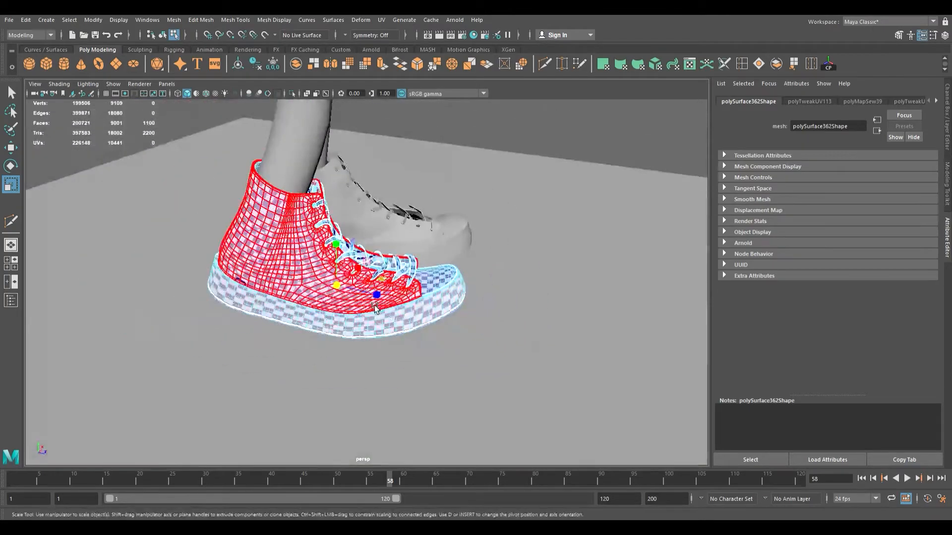
Step: Examine the checker pattern around the shoe's sides, toe and the heel area of the sole sidewall
{"action": "left_click_drag", "start_coordinate": [376, 308], "coordinate": [308, 241], "text": "alt"}
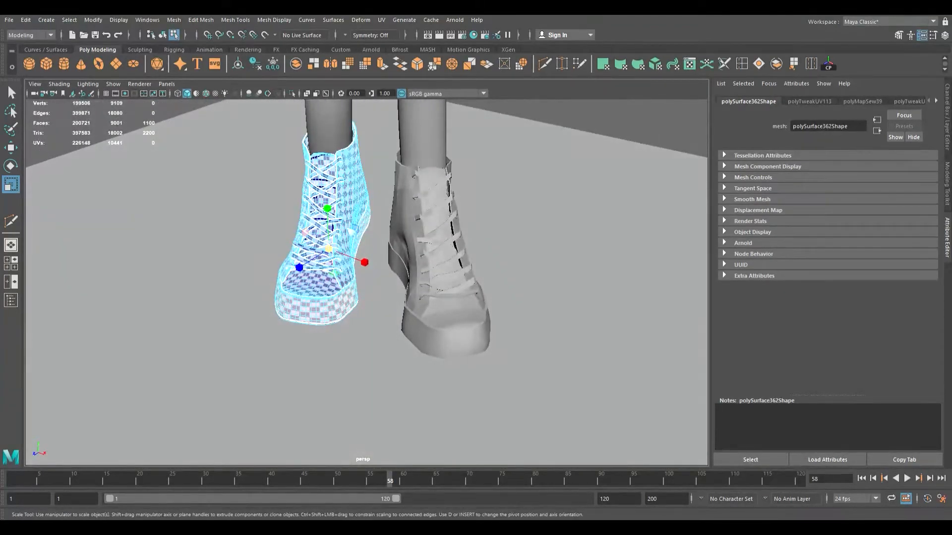
{"action": "left_click_drag", "start_coordinate": [364, 226], "coordinate": [263, 273], "text": "alt"}
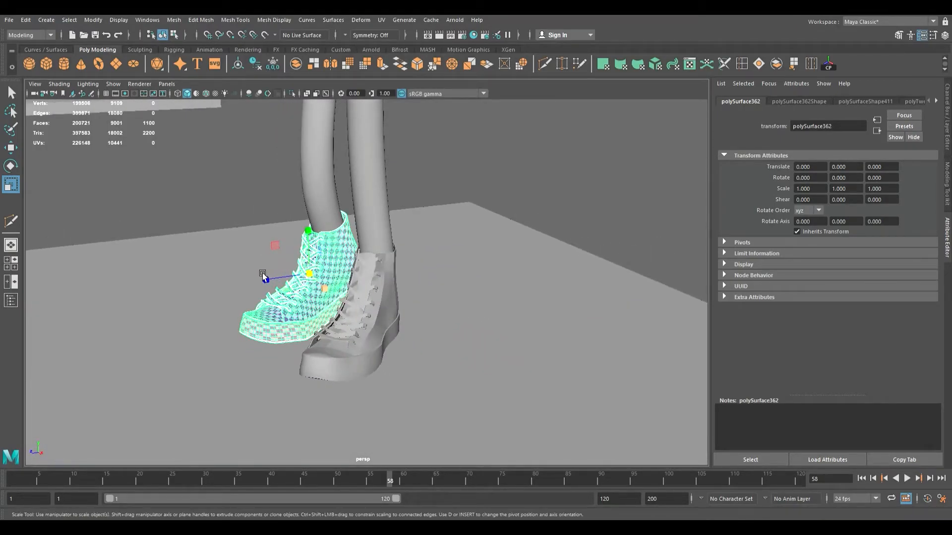
{"action": "left_click_drag", "start_coordinate": [239, 285], "coordinate": [375, 312], "text": "alt"}
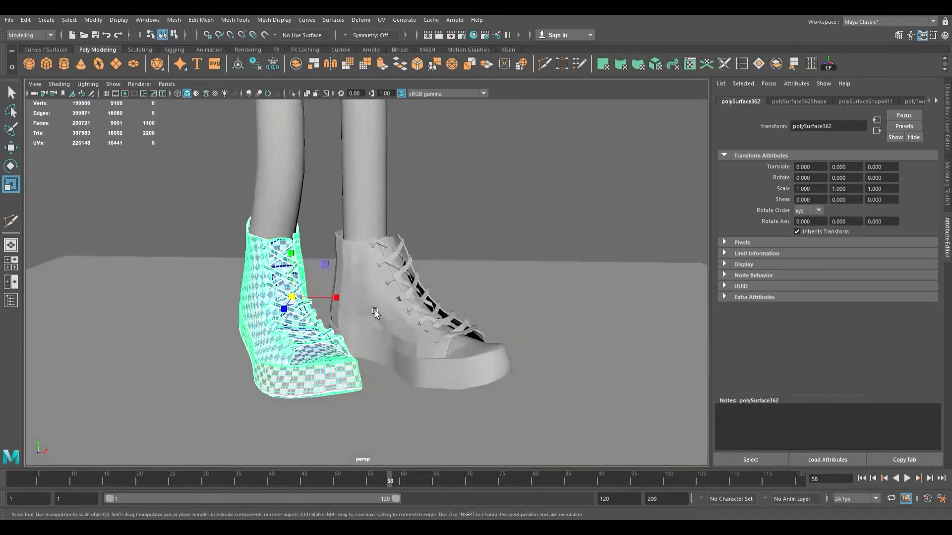
{"action": "left_click_drag", "start_coordinate": [495, 147], "coordinate": [331, 347], "text": "alt"}
{"action": "right_click_drag", "start_coordinate": [332, 347], "coordinate": [560, 427], "text": "alt"}
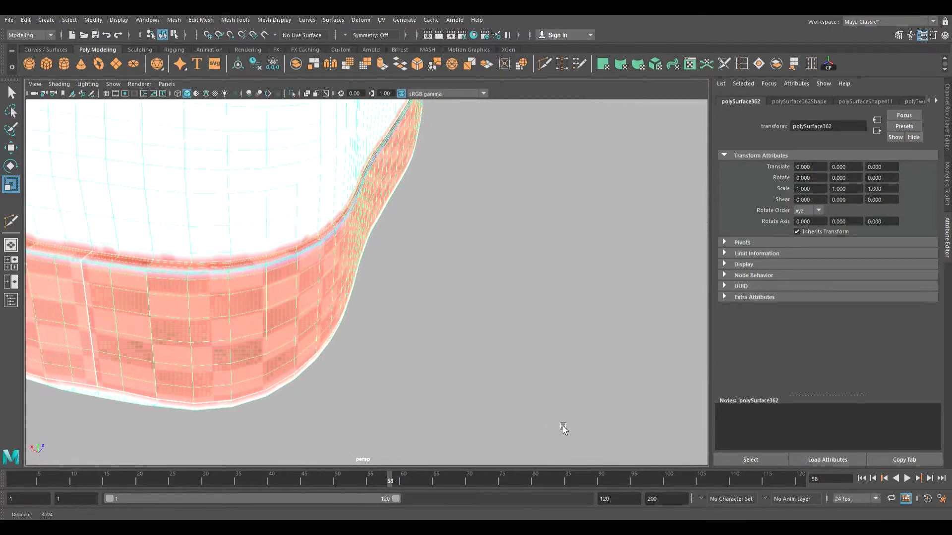
{"action": "left_click_drag", "start_coordinate": [327, 335], "coordinate": [386, 347], "text": "alt"}
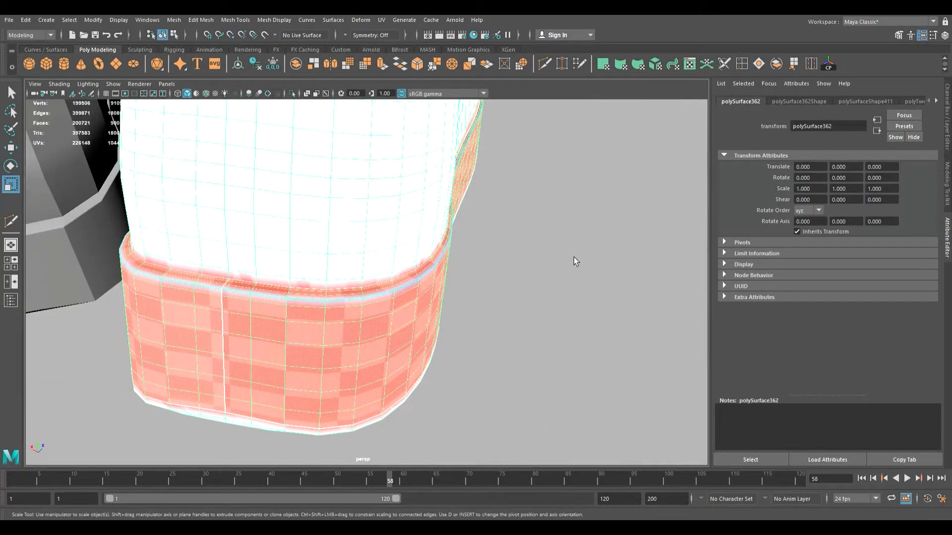
{"action": "right_click_drag", "start_coordinate": [268, 319], "coordinate": [341, 340], "text": "alt"}
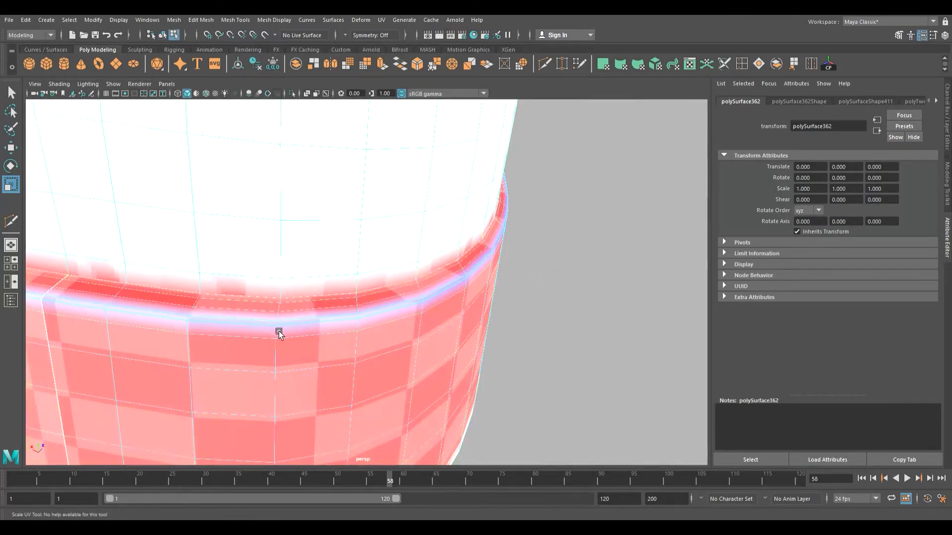
Step: Select the sole sidewall's UV shell and isolate it in the viewport
{"action": "key", "text": "F8"}
{"action": "right_click_drag", "start_coordinate": [278, 331], "coordinate": [289, 335], "text": "alt"}
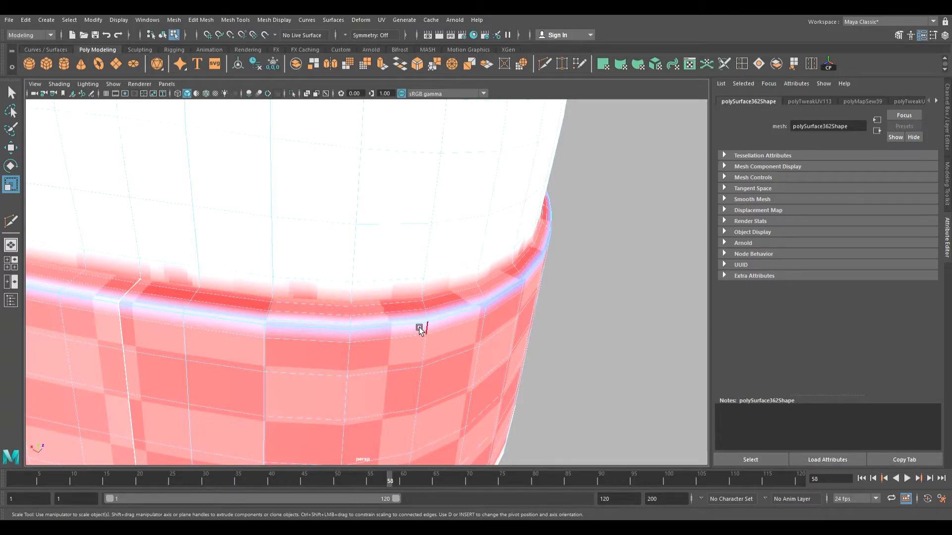
{"action": "left_click", "coordinate": [595, 329]}
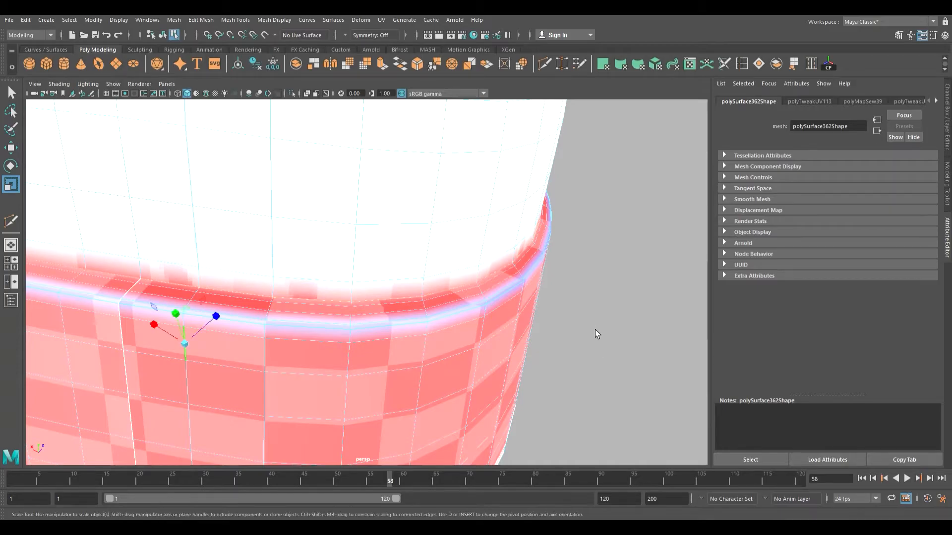
{"action": "right_click_drag", "start_coordinate": [618, 348], "coordinate": [664, 368]}
{"action": "left_click", "coordinate": [665, 368]}
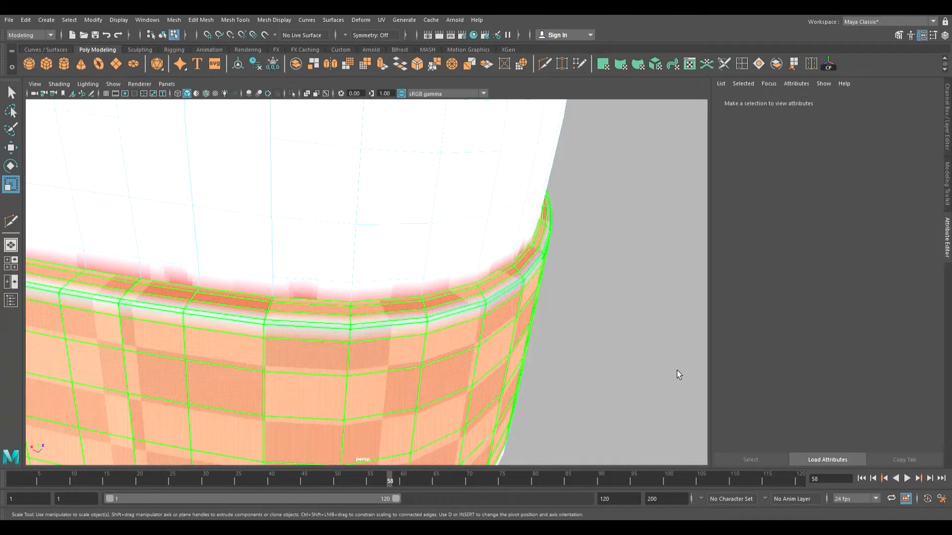
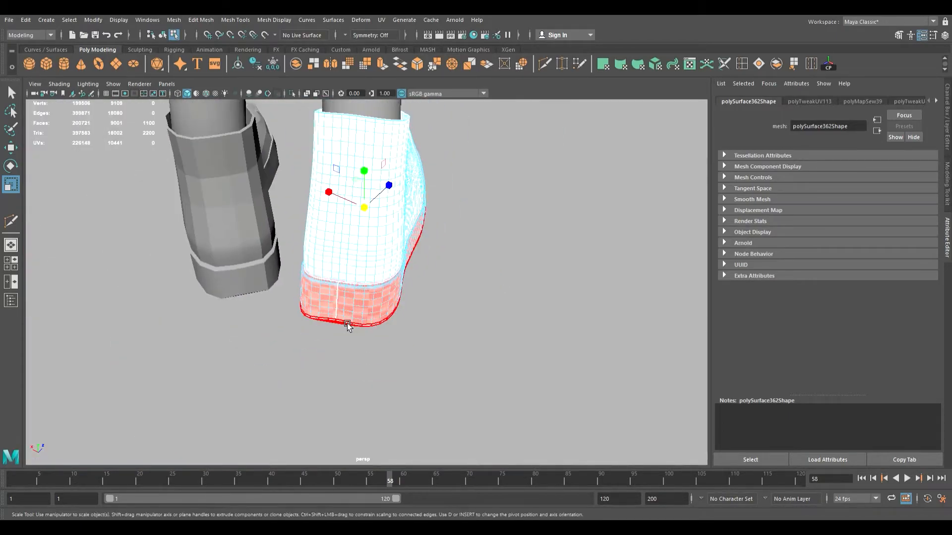
{"action": "left_click_drag", "start_coordinate": [347, 323], "coordinate": [130, 288], "text": "alt"}
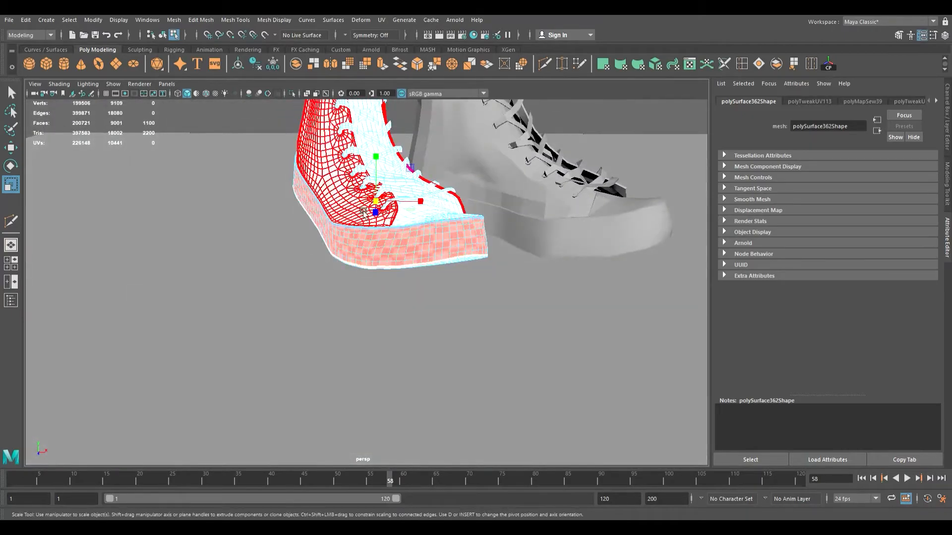
{"action": "left_click", "coordinate": [292, 93]}
Step: Examine the isolated sole sidewall's checker pattern, upper rim and vertical seam from several sides
{"action": "left_click_drag", "start_coordinate": [413, 275], "coordinate": [339, 278], "text": "alt"}
{"action": "scroll", "coordinate": [340, 278], "scroll_direction": "up", "scroll_amount": 8}
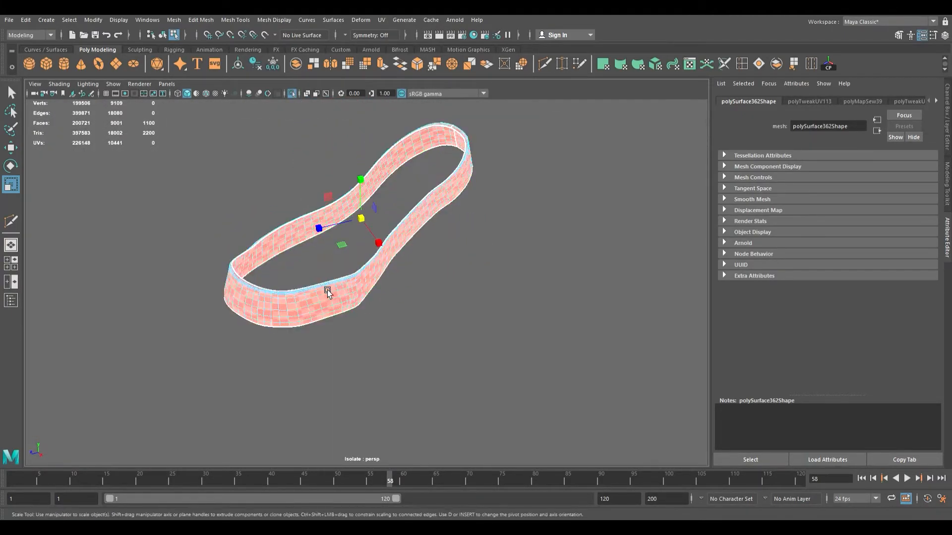
{"action": "left_click_drag", "start_coordinate": [276, 294], "coordinate": [327, 302], "text": "alt"}
{"action": "right_click_drag", "start_coordinate": [327, 303], "coordinate": [399, 335], "text": "alt"}
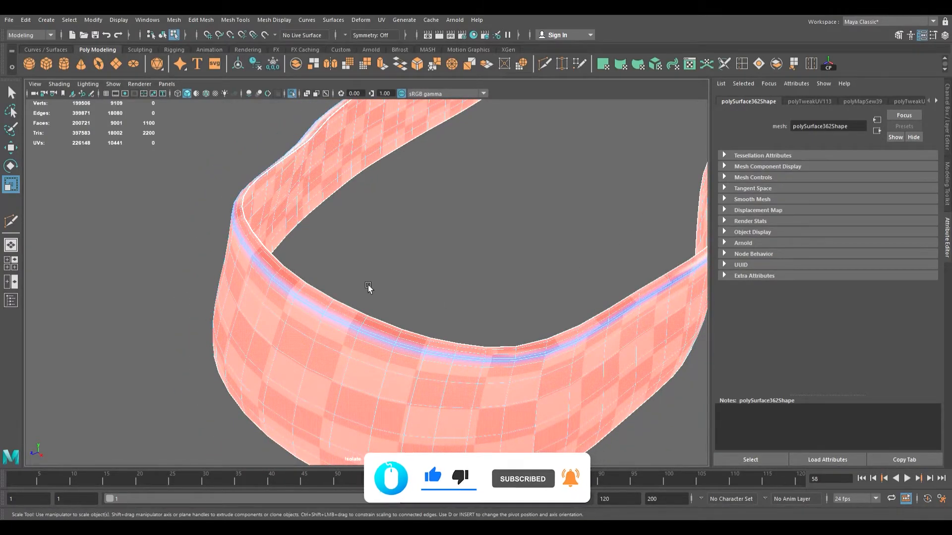
{"action": "scroll", "coordinate": [368, 289], "scroll_direction": "down", "scroll_amount": 5}
{"action": "mouse_move", "coordinate": [389, 276]}
{"action": "left_mouse_down", "text": "alt"}
{"action": "mouse_move", "coordinate": [248, 365]}
{"action": "mouse_move", "coordinate": [354, 275]}
{"action": "mouse_move", "coordinate": [389, 272]}
{"action": "left_mouse_up", "text": "alt"}
{"action": "middle_click_drag", "start_coordinate": [389, 273], "coordinate": [327, 228], "text": "alt"}
{"action": "scroll", "coordinate": [344, 341], "scroll_direction": "up", "scroll_amount": 6}
{"action": "right_click_drag", "start_coordinate": [328, 227], "coordinate": [391, 283], "text": "alt"}
{"action": "middle_click_drag", "start_coordinate": [389, 284], "coordinate": [335, 328], "text": "alt"}
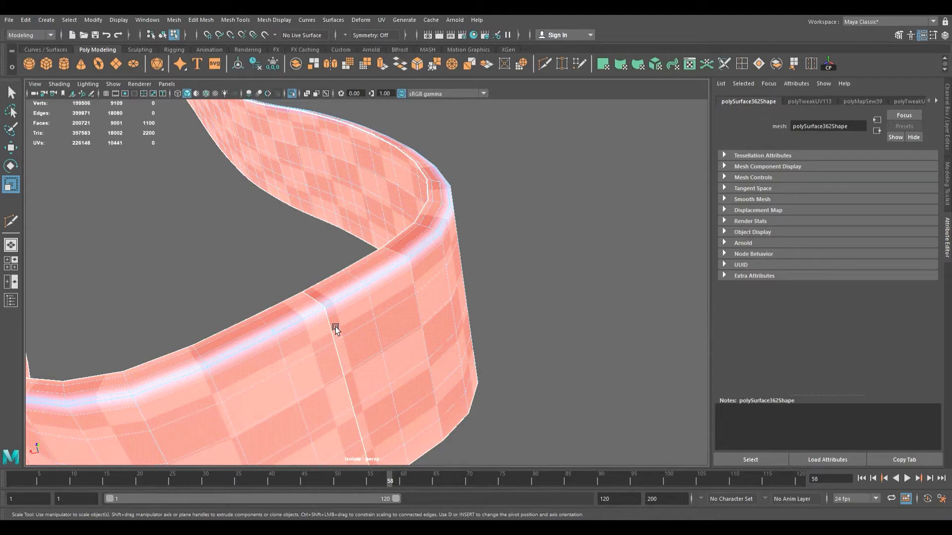
{"action": "left_click", "coordinate": [335, 326]}
{"action": "left_click_drag", "start_coordinate": [371, 290], "coordinate": [306, 279], "text": "alt"}
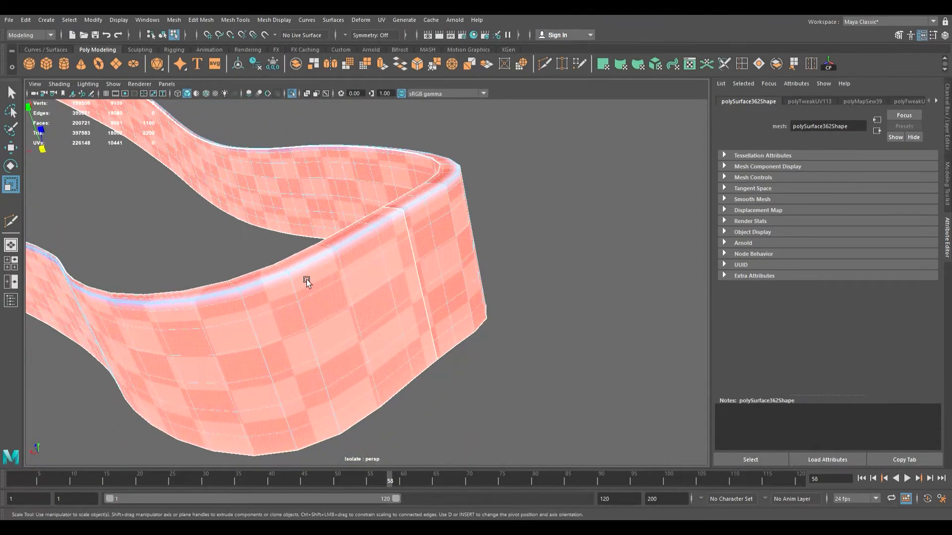
{"action": "left_click", "coordinate": [307, 279]}
{"action": "scroll", "coordinate": [310, 280], "scroll_direction": "down", "scroll_amount": 5}
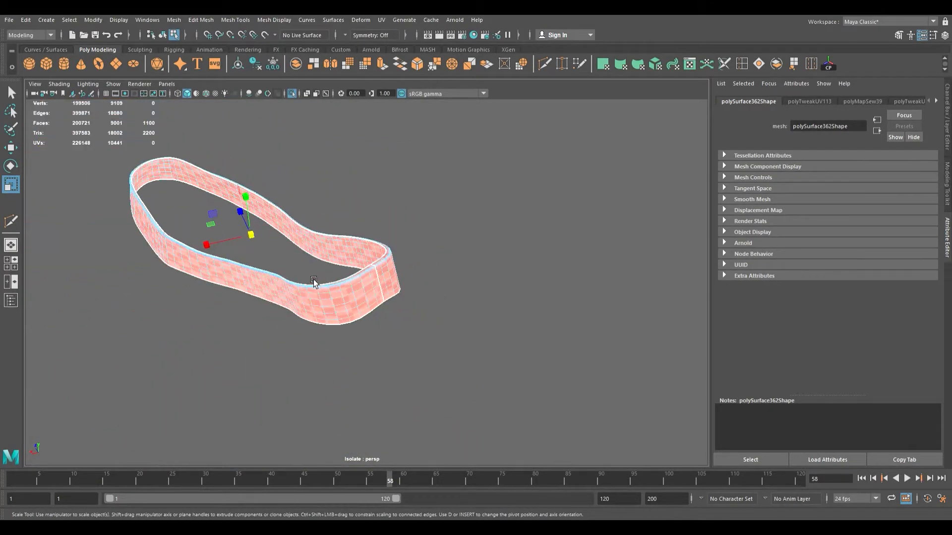
Step: Select the edge loop just below the sole sidewall's upper rim and cut the UVs along it
{"action": "left_click_drag", "start_coordinate": [313, 280], "coordinate": [316, 238], "text": "alt"}
{"action": "right_click_drag", "start_coordinate": [343, 262], "coordinate": [422, 280], "text": "alt"}
{"action": "left_click_drag", "start_coordinate": [423, 280], "coordinate": [409, 325], "text": "alt"}
{"action": "right_click_drag", "start_coordinate": [408, 324], "coordinate": [545, 365], "text": "alt"}
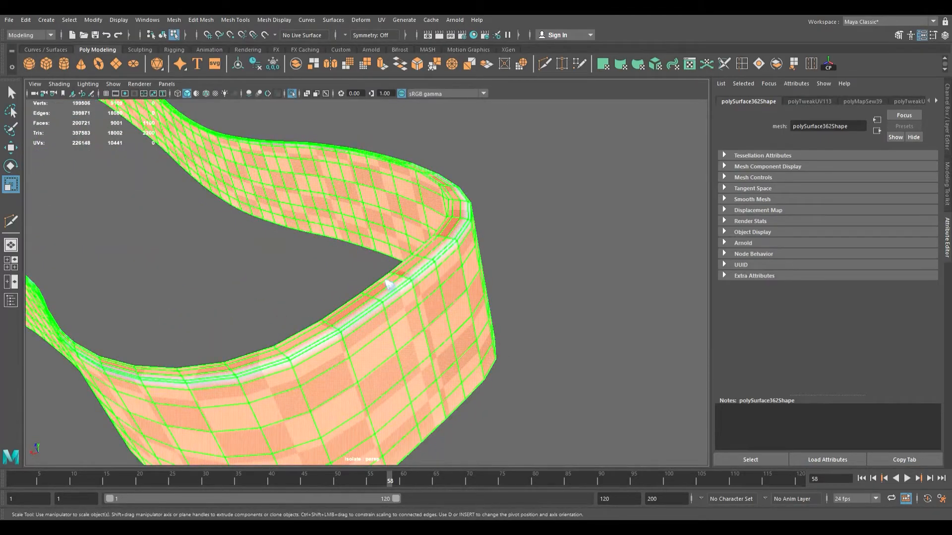
{"action": "key", "text": "F10"}
{"action": "right_click_drag", "start_coordinate": [367, 305], "coordinate": [430, 326], "text": "alt"}
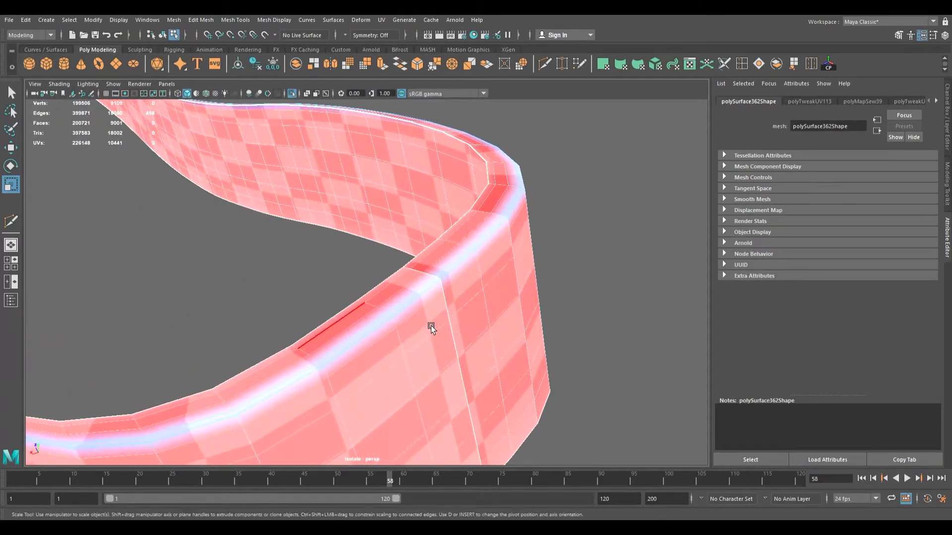
{"action": "double_click", "coordinate": [384, 333]}
{"action": "key", "text": "shift+x"}
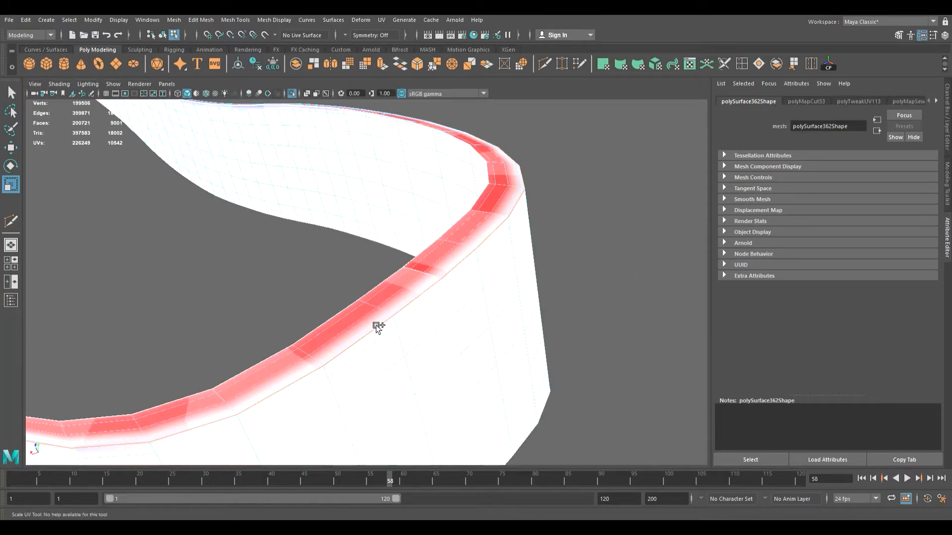
Step: Inspect the new UV cut along the sole sidewall's upper rim at the heel and toe ends
{"action": "scroll", "coordinate": [377, 327], "scroll_direction": "down", "scroll_amount": 5}
{"action": "left_click_drag", "start_coordinate": [365, 329], "coordinate": [319, 304], "text": "alt"}
{"action": "scroll", "coordinate": [321, 316], "scroll_direction": "up", "scroll_amount": 2}
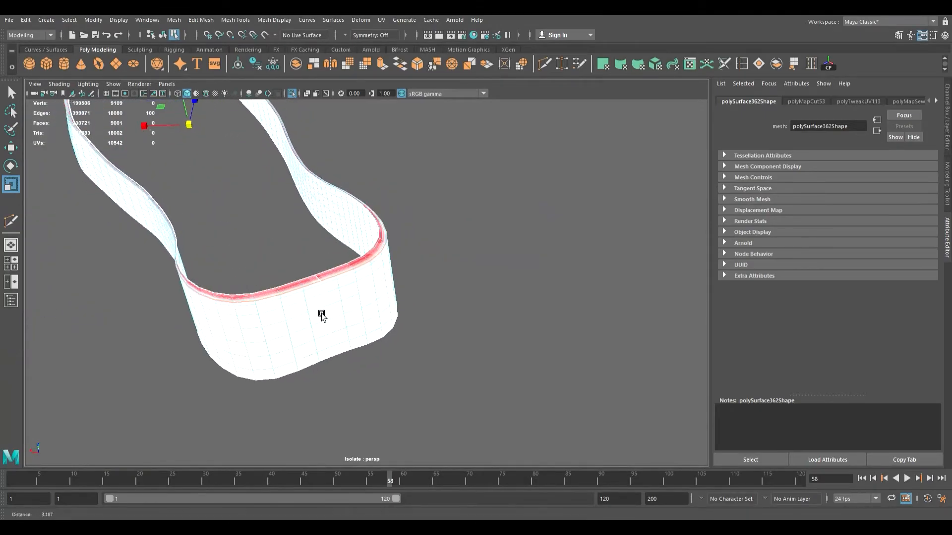
{"action": "right_click_drag", "start_coordinate": [322, 316], "coordinate": [527, 376], "text": "alt"}
{"action": "right_click_drag", "start_coordinate": [276, 304], "coordinate": [368, 321], "text": "alt"}
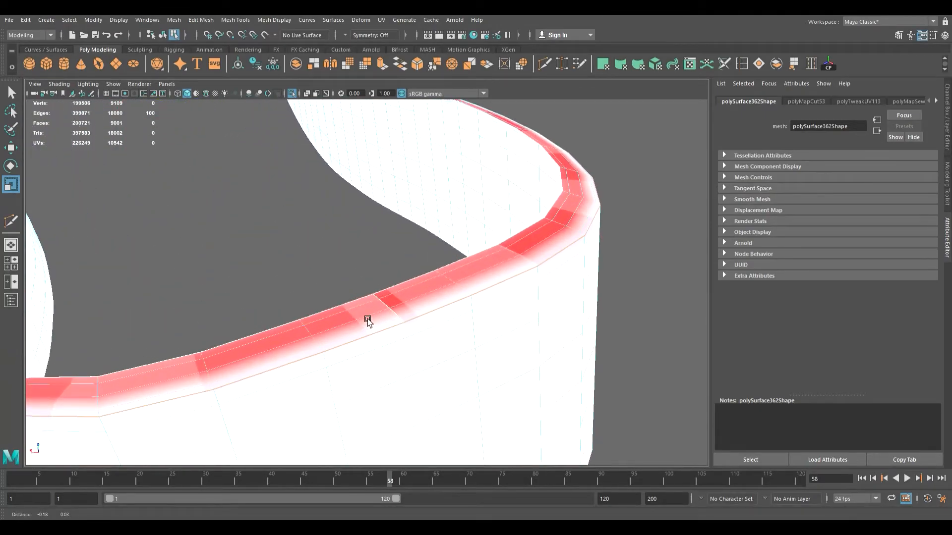
{"action": "scroll", "coordinate": [368, 319], "scroll_direction": "down", "scroll_amount": 7}
{"action": "left_click_drag", "start_coordinate": [259, 298], "coordinate": [430, 266], "text": "alt"}
{"action": "middle_click_drag", "start_coordinate": [331, 276], "coordinate": [340, 206], "text": "alt"}
{"action": "left_click_drag", "start_coordinate": [340, 205], "coordinate": [300, 236], "text": "alt"}
{"action": "middle_click_drag", "start_coordinate": [300, 237], "coordinate": [327, 93], "text": "alt"}
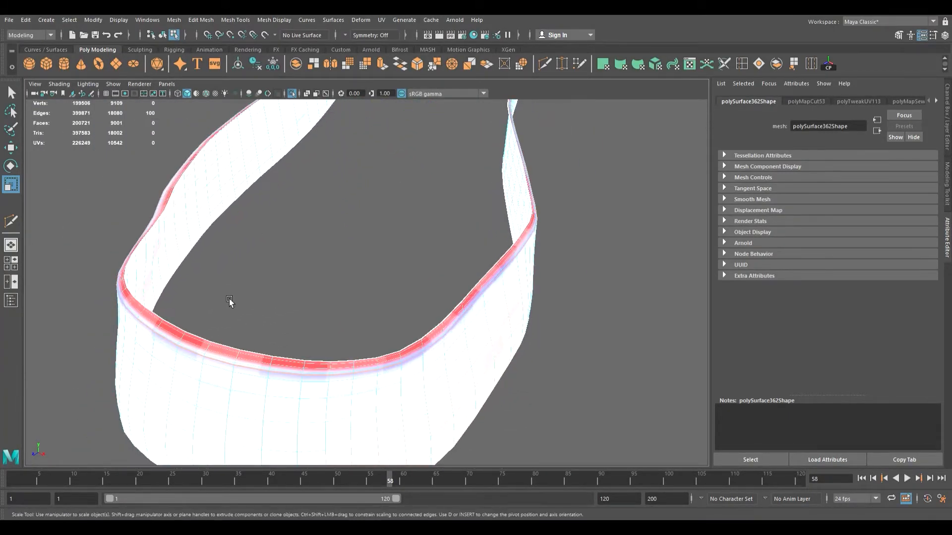
{"action": "right_click_drag", "start_coordinate": [229, 299], "coordinate": [305, 320], "text": "alt"}
{"action": "left_click_drag", "start_coordinate": [305, 320], "coordinate": [320, 293], "text": "alt"}
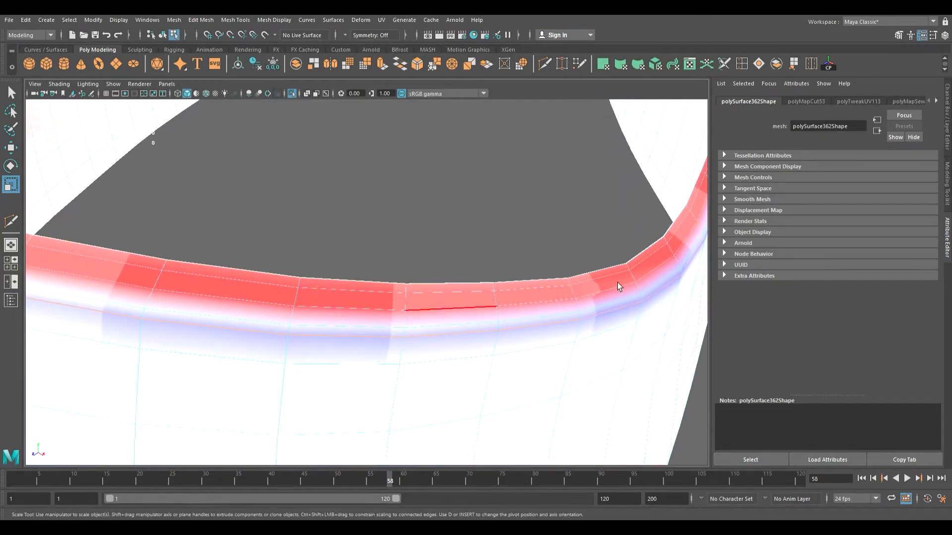
Step: Select the separated upper rim strip's UV shell and switch to edge selection on a close part of the rim
{"action": "left_click", "coordinate": [616, 247]}
{"action": "key", "text": "ctrl+z"}
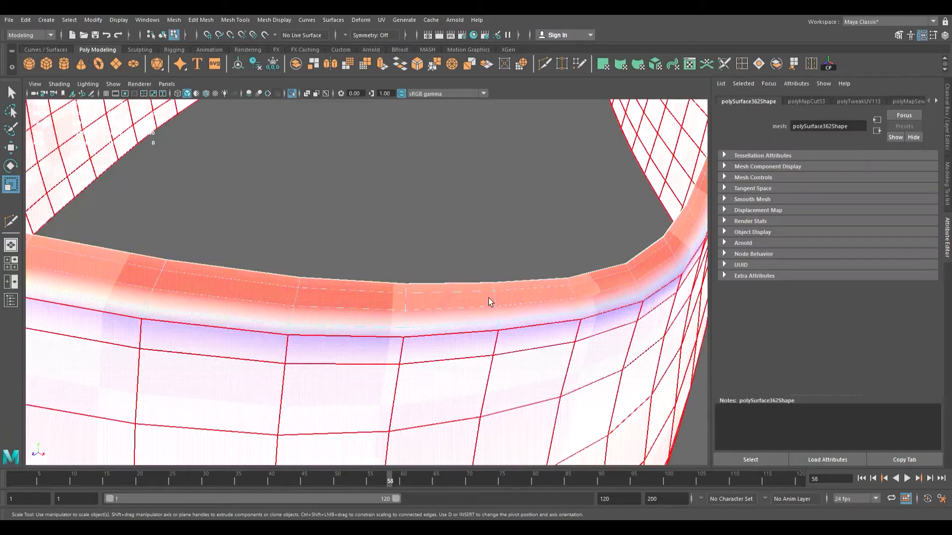
{"action": "right_click_drag", "start_coordinate": [489, 298], "coordinate": [191, 348], "text": "alt"}
{"action": "left_click_drag", "start_coordinate": [251, 336], "coordinate": [204, 353], "text": "alt"}
{"action": "middle_click_drag", "start_coordinate": [204, 353], "coordinate": [347, 307], "text": "alt"}
{"action": "right_click_drag", "start_coordinate": [280, 345], "coordinate": [305, 345], "text": "alt"}
{"action": "scroll", "coordinate": [305, 345], "scroll_direction": "up", "scroll_amount": 5}
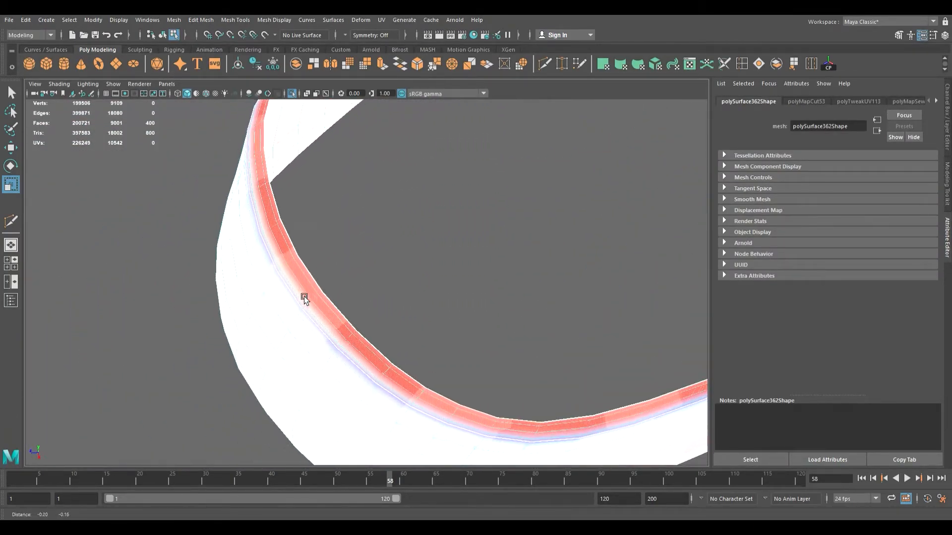
{"action": "key", "text": "F10"}
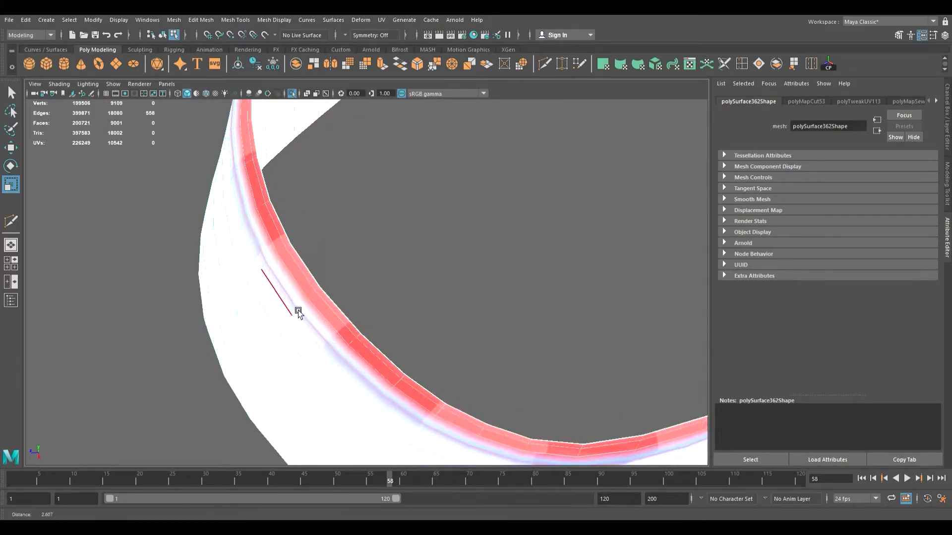
{"action": "right_click_drag", "start_coordinate": [298, 311], "coordinate": [349, 323], "text": "alt"}
{"action": "middle_click_drag", "start_coordinate": [248, 377], "coordinate": [359, 318], "text": "alt"}
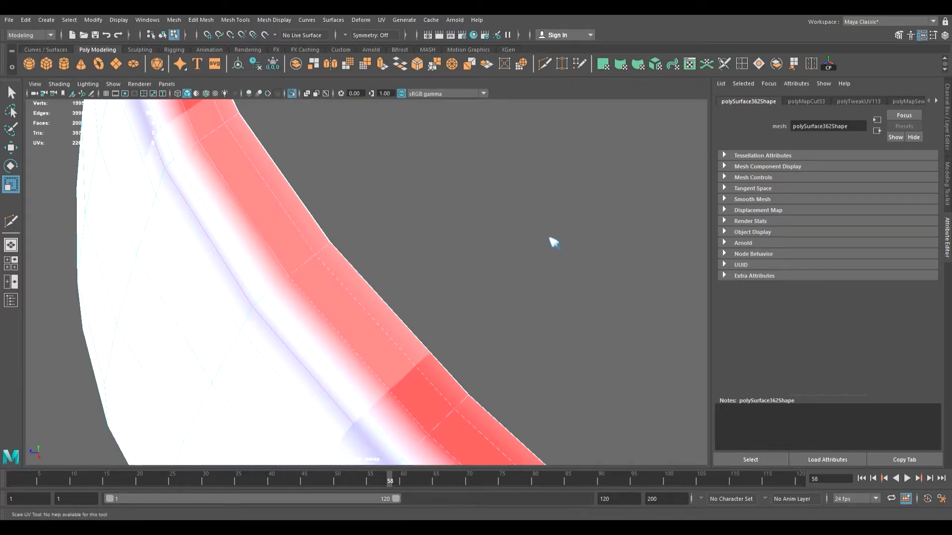
Step: Clear the selection, select the edges crossing the rim strip and cut the UVs along them
{"action": "left_click", "coordinate": [566, 247]}
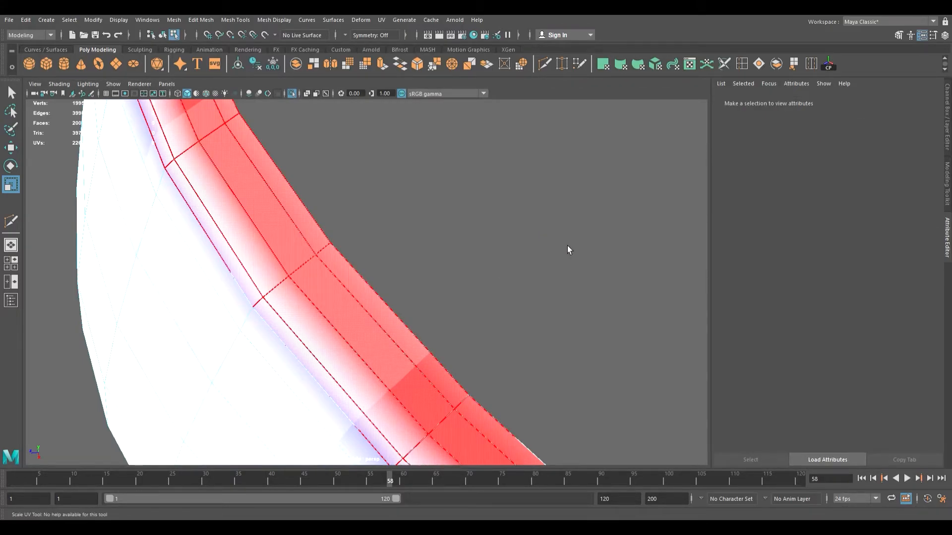
{"action": "left_click", "coordinate": [270, 299]}
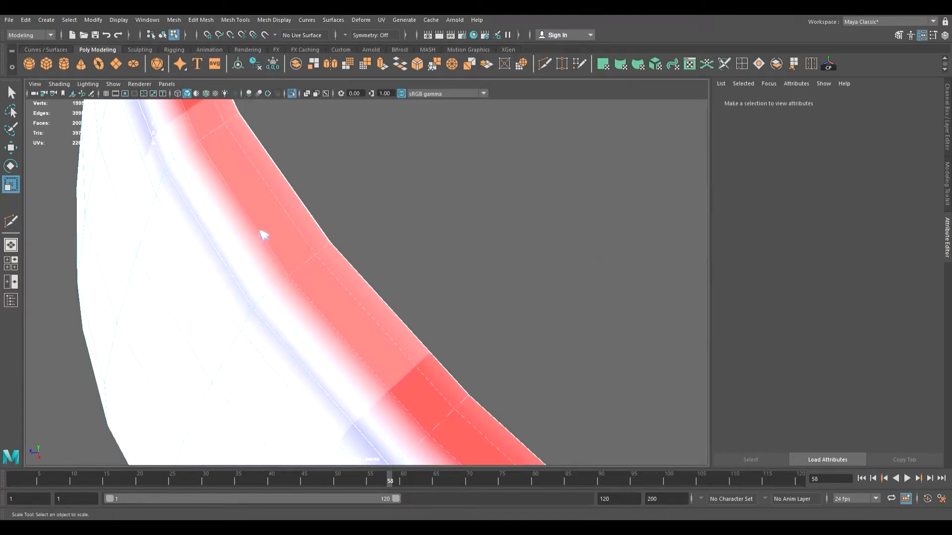
{"action": "left_click", "coordinate": [258, 303]}
{"action": "left_click", "coordinate": [333, 252], "text": "shift"}
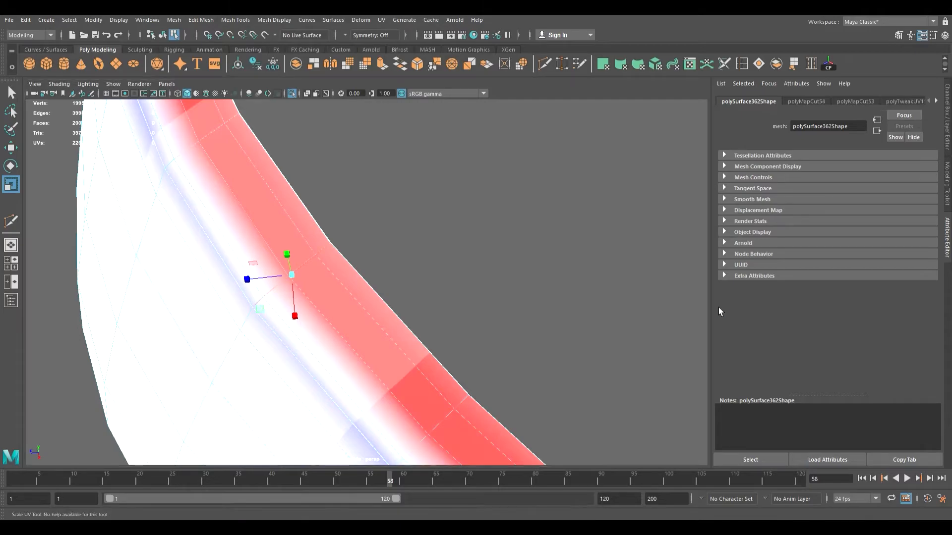
Step: Undo the last UV cut across the sole's upper rim strip
{"action": "scroll", "coordinate": [347, 311], "scroll_direction": "down", "scroll_amount": 10}
{"action": "left_click_drag", "start_coordinate": [346, 311], "coordinate": [330, 329], "text": "alt"}
{"action": "scroll", "coordinate": [312, 319], "scroll_direction": "down", "scroll_amount": 5}
{"action": "key", "text": "ctrl+z"}
{"action": "right_click_drag", "start_coordinate": [329, 329], "coordinate": [450, 359], "text": "alt"}
{"action": "middle_click_drag", "start_coordinate": [450, 359], "coordinate": [328, 311], "text": "alt"}
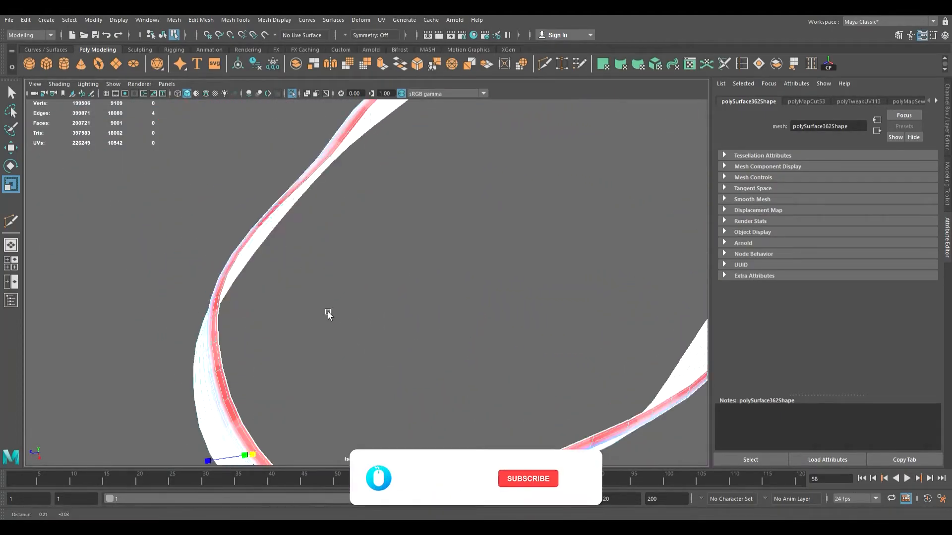
Step: Examine the isolated sole sidewall and its separated upper rim from several sides
{"action": "left_click_drag", "start_coordinate": [328, 312], "coordinate": [424, 301], "text": "alt"}
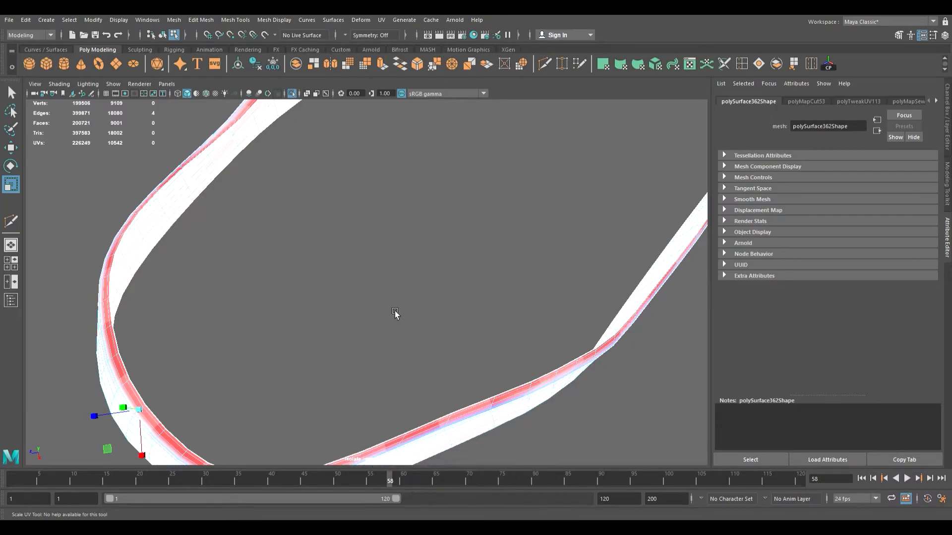
{"action": "scroll", "coordinate": [394, 312], "scroll_direction": "down", "scroll_amount": 8}
{"action": "left_click_drag", "start_coordinate": [395, 312], "coordinate": [325, 311], "text": "alt"}
{"action": "right_click_drag", "start_coordinate": [324, 310], "coordinate": [462, 348], "text": "alt"}
{"action": "left_click_drag", "start_coordinate": [462, 348], "coordinate": [436, 318], "text": "alt"}
{"action": "right_click_drag", "start_coordinate": [435, 319], "coordinate": [552, 350], "text": "alt"}
{"action": "left_click_drag", "start_coordinate": [553, 350], "coordinate": [395, 340], "text": "alt"}
{"action": "right_click_drag", "start_coordinate": [395, 340], "coordinate": [341, 386], "text": "alt"}
{"action": "left_click_drag", "start_coordinate": [341, 386], "coordinate": [202, 339], "text": "alt"}
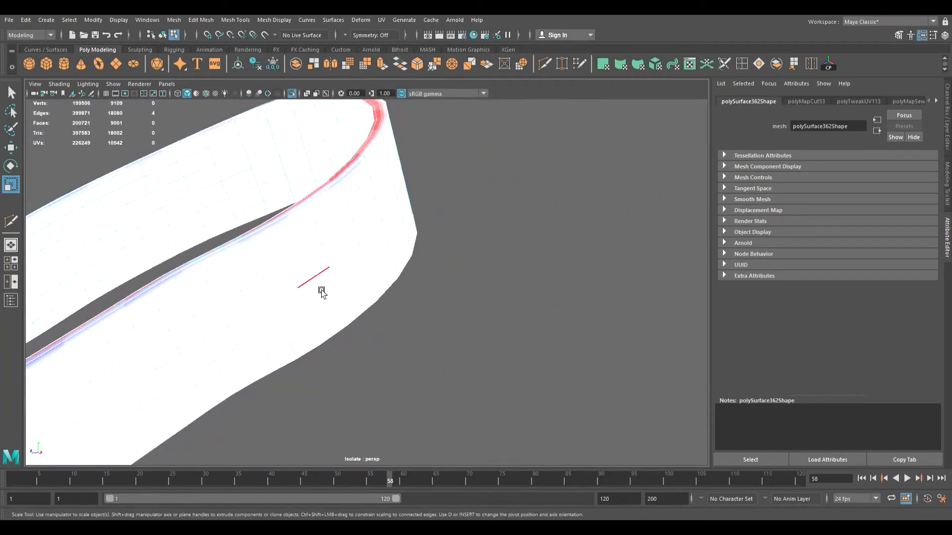
Step: Return the sneaker to object mode and turn off isolation so the rest of the scene is shown
{"action": "key", "text": "F8"}
{"action": "scroll", "coordinate": [369, 247], "scroll_direction": "down", "scroll_amount": 6}
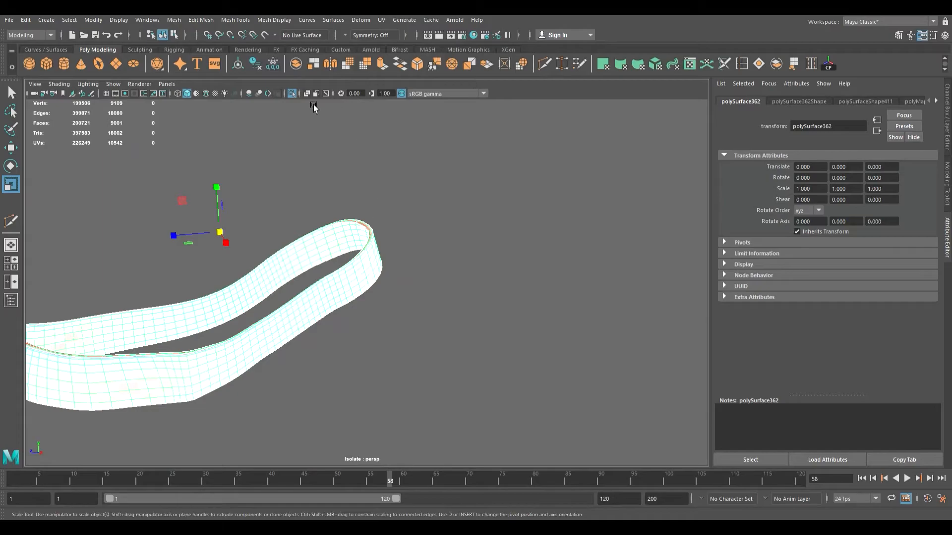
{"action": "left_click", "coordinate": [292, 94]}
{"action": "left_click_drag", "start_coordinate": [311, 239], "coordinate": [375, 237], "text": "alt"}
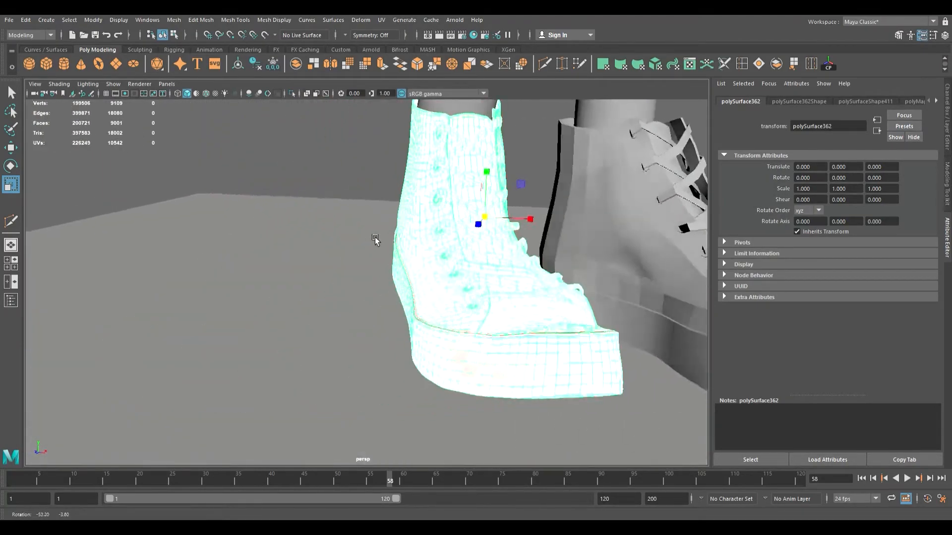
{"action": "middle_click_drag", "start_coordinate": [376, 237], "coordinate": [255, 237], "text": "alt"}
{"action": "left_click_drag", "start_coordinate": [255, 237], "coordinate": [335, 247], "text": "alt"}
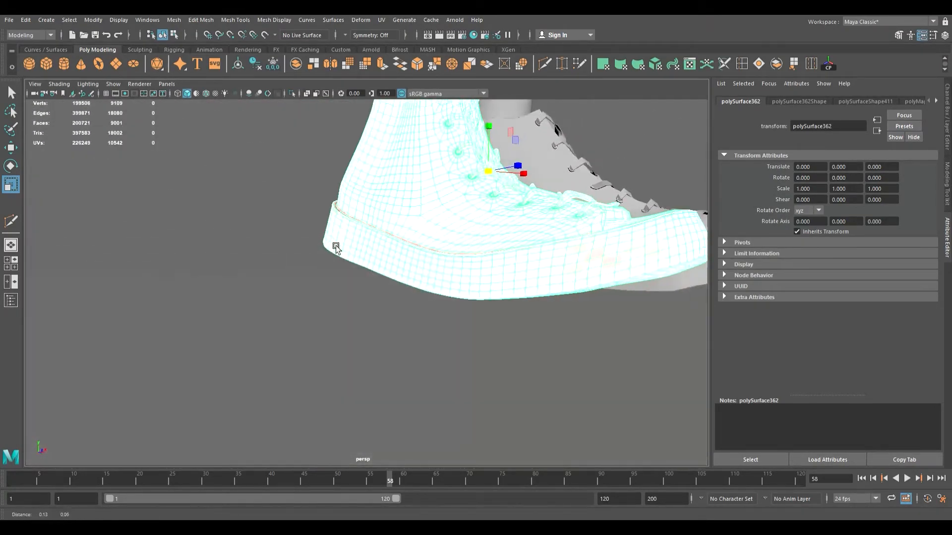
{"action": "middle_click_drag", "start_coordinate": [335, 248], "coordinate": [202, 283], "text": "alt"}
{"action": "left_click_drag", "start_coordinate": [202, 286], "coordinate": [242, 295], "text": "alt"}
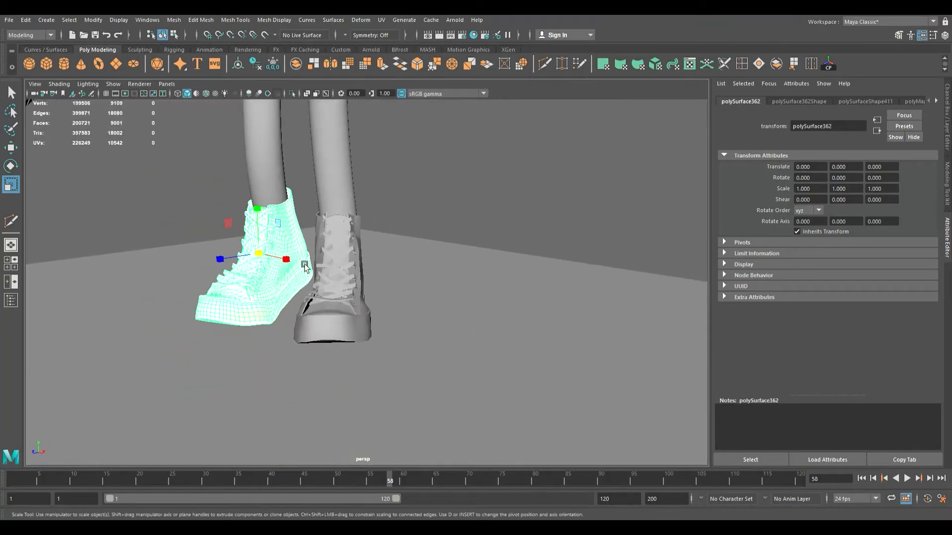
Step: Clear the sneaker selection and look over the pineapple character's body and headphones
{"action": "left_click", "coordinate": [409, 186]}
{"action": "left_click_drag", "start_coordinate": [410, 186], "coordinate": [298, 311], "text": "alt"}
{"action": "left_click", "coordinate": [253, 311]}
{"action": "left_click_drag", "start_coordinate": [316, 263], "coordinate": [313, 404], "text": "alt"}
{"action": "scroll", "coordinate": [316, 354], "scroll_direction": "down", "scroll_amount": 5}
{"action": "right_click_drag", "start_coordinate": [313, 403], "coordinate": [652, 439], "text": "alt"}
{"action": "left_click", "coordinate": [329, 326]}
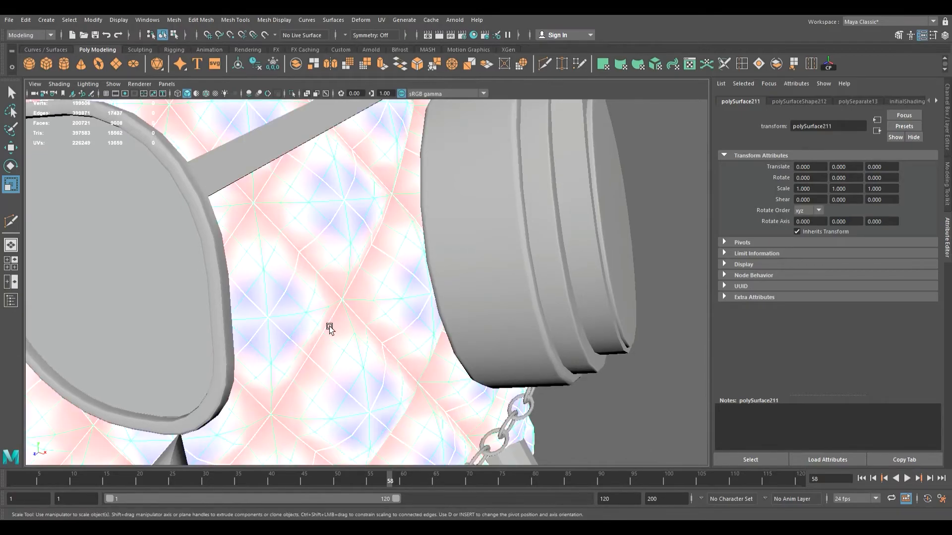
{"action": "scroll", "coordinate": [329, 327], "scroll_direction": "down", "scroll_amount": 4}
{"action": "scroll", "coordinate": [329, 326], "scroll_direction": "down", "scroll_amount": 5}
Step: Return to the character's feet and select the unwrapped sneaker again
{"action": "left_click_drag", "start_coordinate": [311, 332], "coordinate": [368, 342], "text": "alt"}
{"action": "middle_click_drag", "start_coordinate": [367, 342], "coordinate": [322, 308], "text": "alt"}
{"action": "right_click_drag", "start_coordinate": [323, 308], "coordinate": [484, 377], "text": "alt"}
{"action": "middle_click_drag", "start_coordinate": [357, 382], "coordinate": [299, 283], "text": "alt"}
{"action": "right_click_drag", "start_coordinate": [300, 283], "coordinate": [427, 332], "text": "alt"}
{"action": "middle_click_drag", "start_coordinate": [213, 290], "coordinate": [341, 320], "text": "alt"}
{"action": "scroll", "coordinate": [341, 320], "scroll_direction": "up", "scroll_amount": 5}
{"action": "left_click_drag", "start_coordinate": [289, 316], "coordinate": [367, 278], "text": "alt"}
{"action": "left_click", "coordinate": [214, 311]}
{"action": "left_click_drag", "start_coordinate": [215, 311], "coordinate": [118, 326], "text": "alt"}
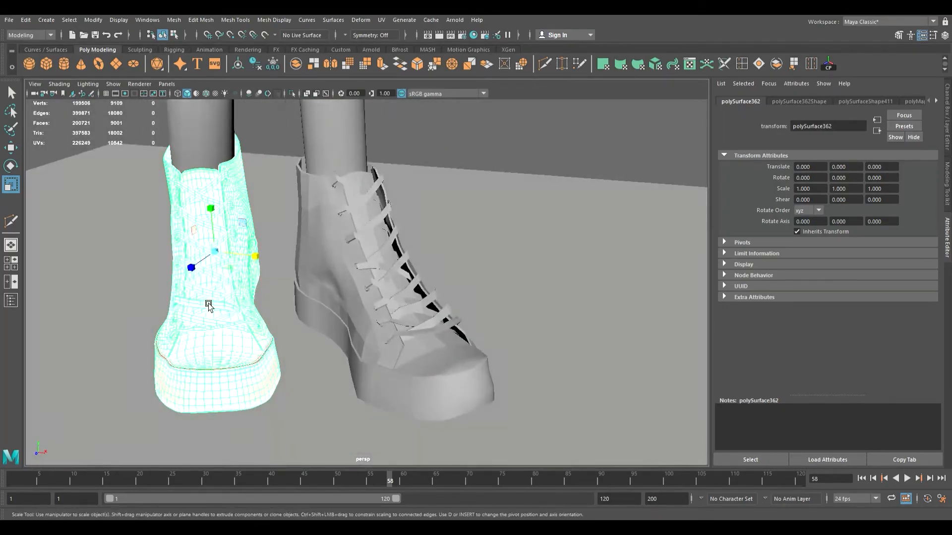
Step: Examine the other foot's sneaker, its lacing and its upper opening from the front and the side
{"action": "middle_click_drag", "start_coordinate": [239, 287], "coordinate": [196, 358], "text": "alt"}
{"action": "right_click_drag", "start_coordinate": [197, 358], "coordinate": [294, 319], "text": "alt"}
{"action": "middle_click_drag", "start_coordinate": [295, 319], "coordinate": [404, 386], "text": "alt"}
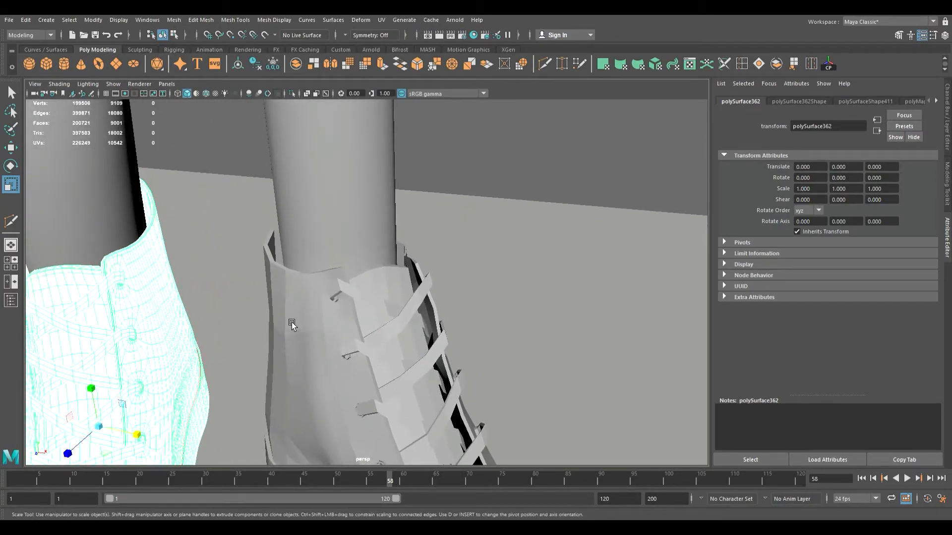
{"action": "right_click_drag", "start_coordinate": [292, 322], "coordinate": [284, 317], "text": "alt"}
{"action": "left_click_drag", "start_coordinate": [284, 318], "coordinate": [221, 313], "text": "alt"}
{"action": "right_click_drag", "start_coordinate": [222, 313], "coordinate": [385, 385], "text": "alt"}
{"action": "middle_click_drag", "start_coordinate": [385, 385], "coordinate": [365, 347], "text": "alt"}
{"action": "left_click_drag", "start_coordinate": [366, 346], "coordinate": [325, 337], "text": "alt"}
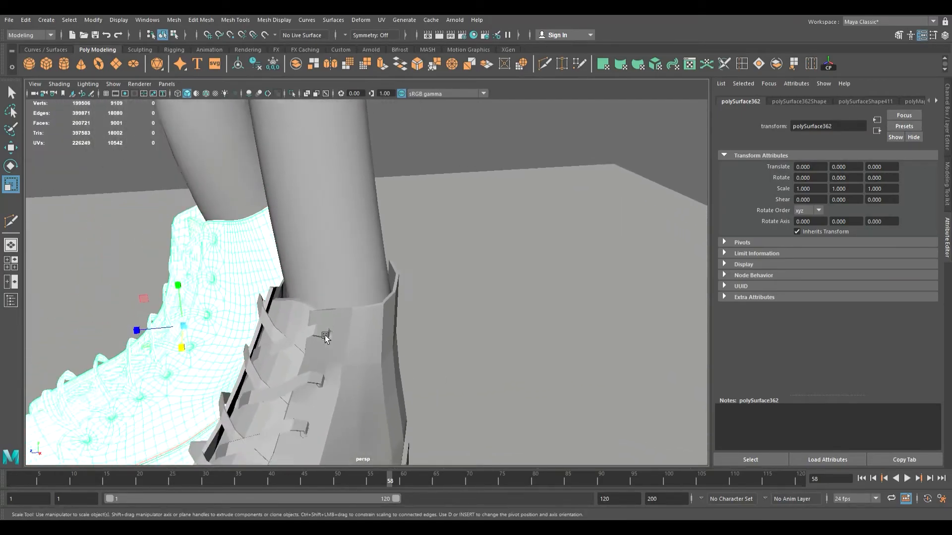
Step: Select the other foot's sneaker together with the unwrapped sneaker
{"action": "scroll", "coordinate": [326, 337], "scroll_direction": "down", "scroll_amount": 3}
{"action": "left_click", "coordinate": [366, 355]}
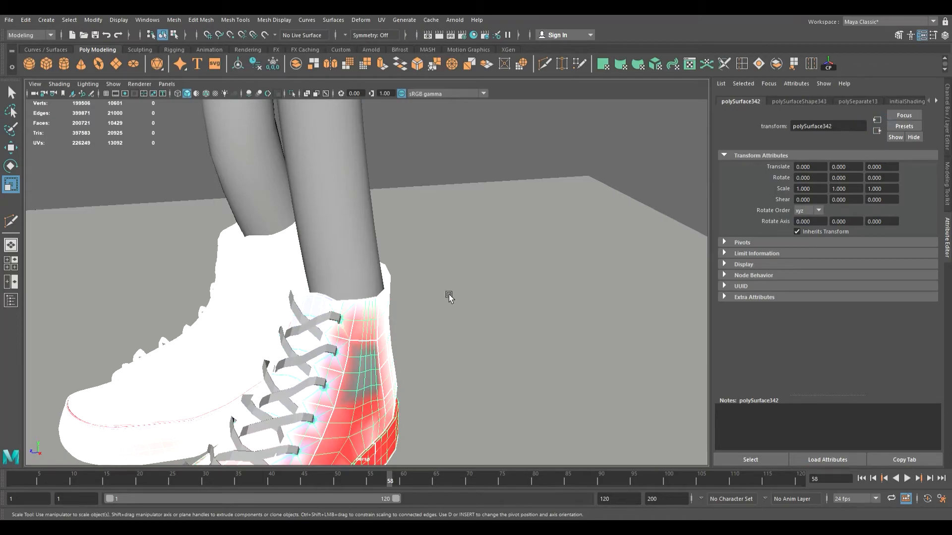
{"action": "left_click", "coordinate": [382, 329]}
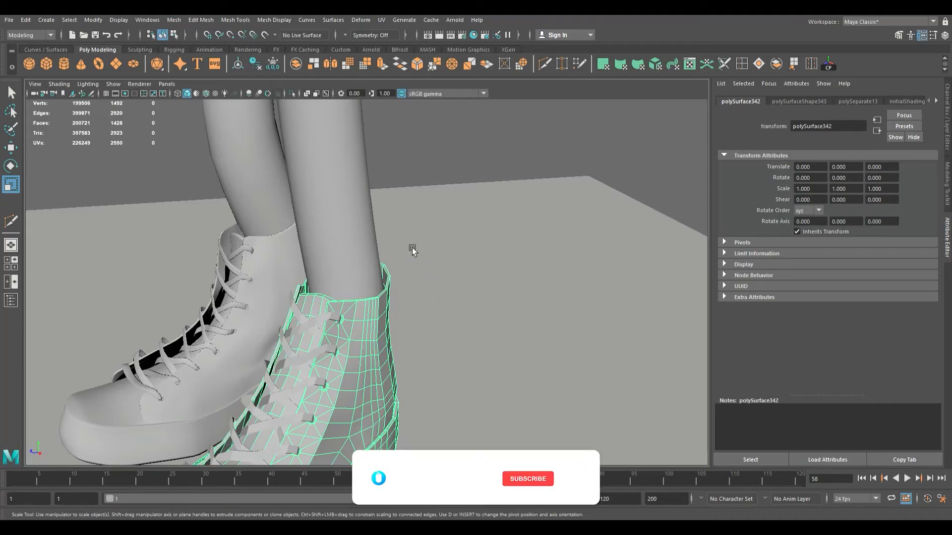
{"action": "left_click", "coordinate": [268, 306]}
{"action": "scroll", "coordinate": [335, 328], "scroll_direction": "down", "scroll_amount": 6}
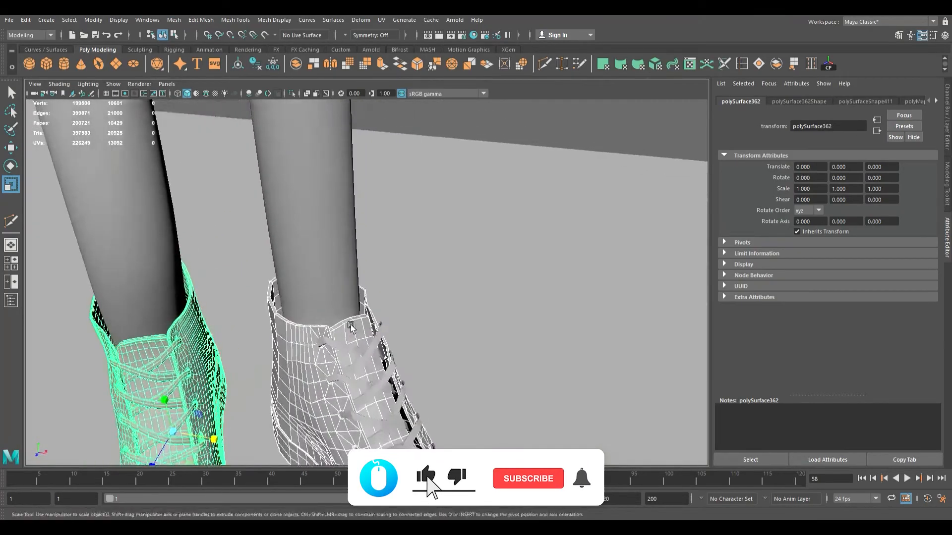
{"action": "left_click_drag", "start_coordinate": [335, 329], "coordinate": [351, 307], "text": "alt"}
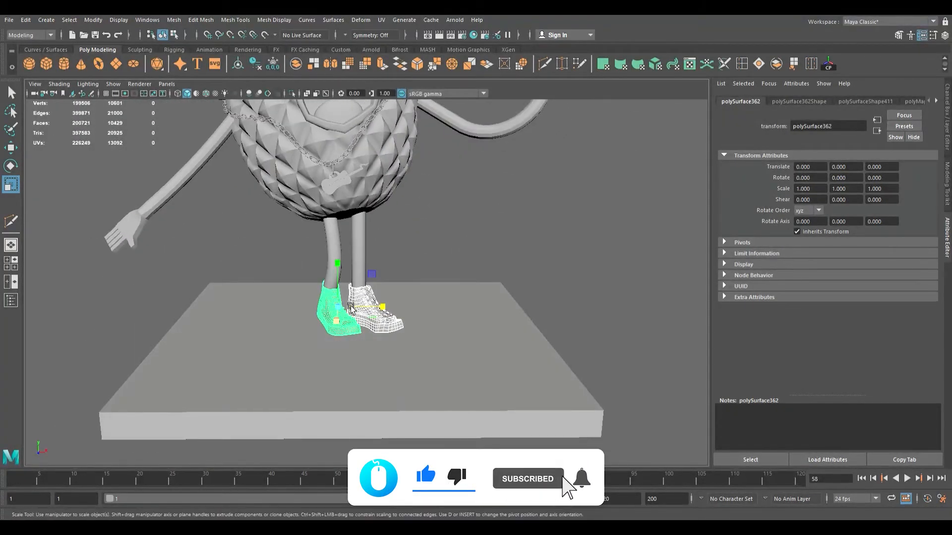
Step: In the front view, duplicate both sneakers and move the copies along X by about -48.16 towards the second character
{"action": "key", "text": "q"}
{"action": "key", "text": "space"}
{"action": "scroll", "coordinate": [253, 360], "scroll_direction": "down", "scroll_amount": 10}
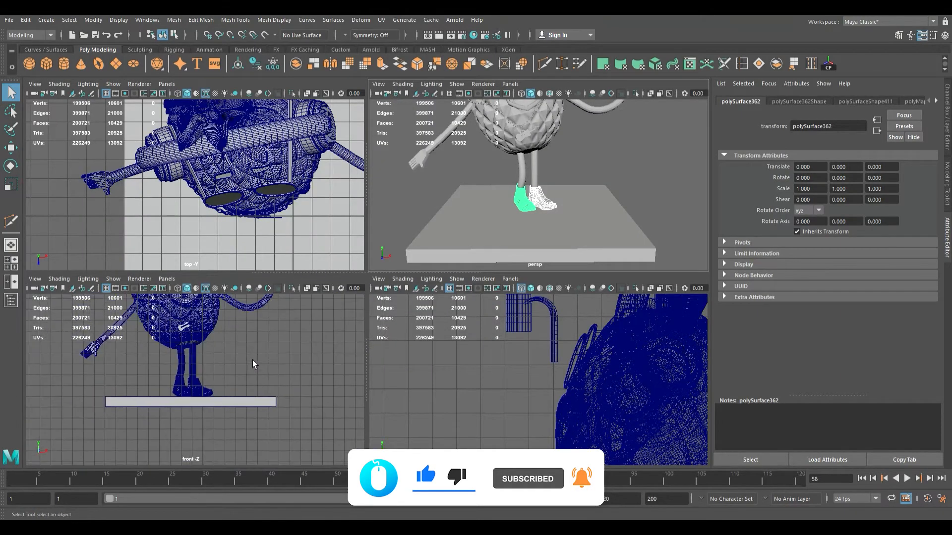
{"action": "key", "text": "space"}
{"action": "scroll", "coordinate": [290, 341], "scroll_direction": "down", "scroll_amount": 3}
{"action": "middle_click_drag", "start_coordinate": [431, 316], "coordinate": [298, 412], "text": "alt"}
{"action": "middle_click_drag", "start_coordinate": [411, 358], "coordinate": [341, 330], "text": "alt"}
{"action": "scroll", "coordinate": [307, 340], "scroll_direction": "down", "scroll_amount": 3}
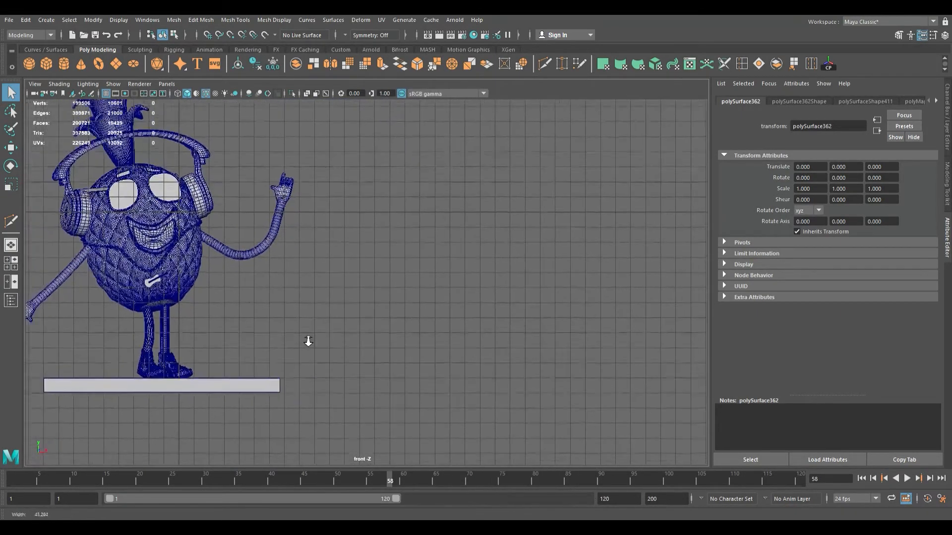
{"action": "middle_click_drag", "start_coordinate": [472, 336], "coordinate": [323, 332], "text": "alt"}
{"action": "scroll", "coordinate": [339, 325], "scroll_direction": "down", "scroll_amount": 3}
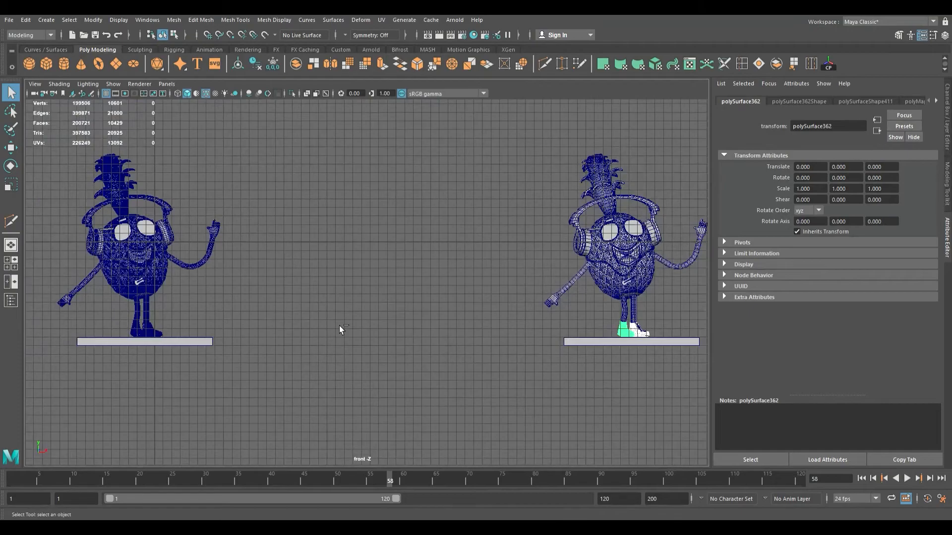
{"action": "key", "text": "ctrl+d"}
{"action": "key", "text": "w"}
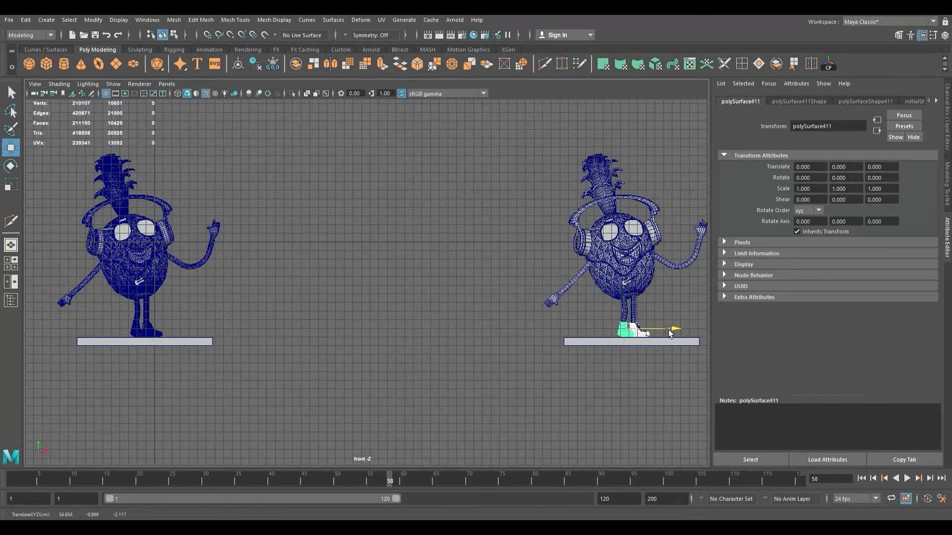
{"action": "middle_click_drag", "start_coordinate": [237, 337], "coordinate": [542, 338], "text": "alt"}
{"action": "scroll", "coordinate": [541, 337], "scroll_direction": "up", "scroll_amount": 6}
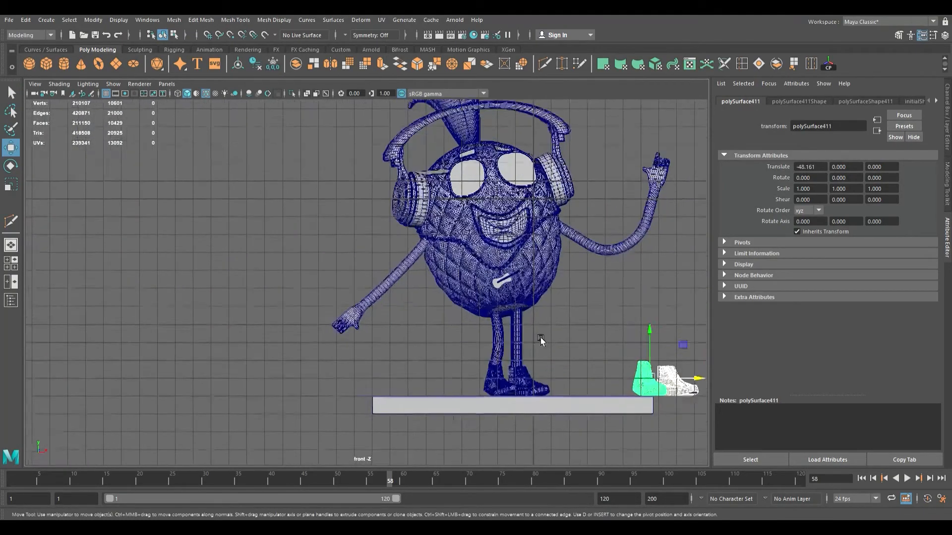
Step: Delete the old pair of shoes on the second character's feet
{"action": "middle_click_drag", "start_coordinate": [358, 275], "coordinate": [482, 293], "text": "alt"}
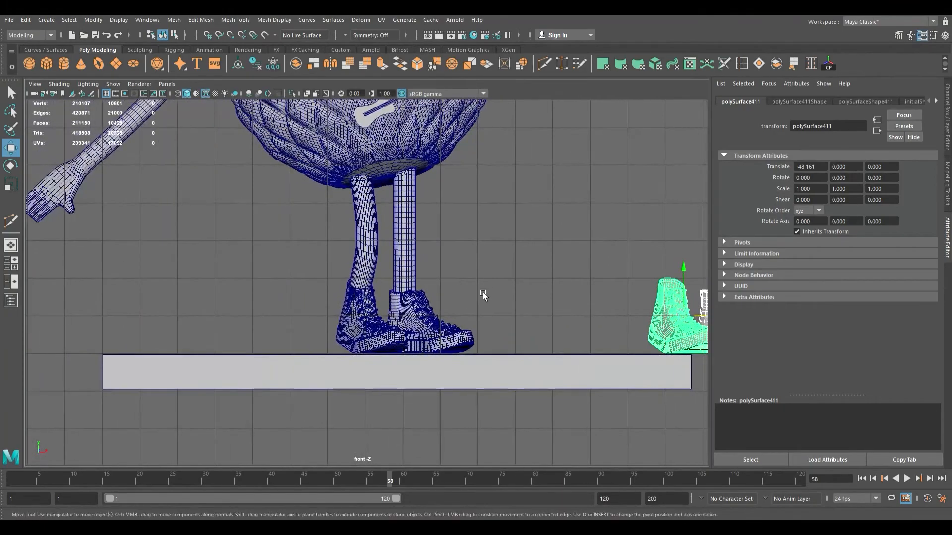
{"action": "scroll", "coordinate": [477, 293], "scroll_direction": "up", "scroll_amount": 5}
{"action": "left_click", "coordinate": [495, 365]}
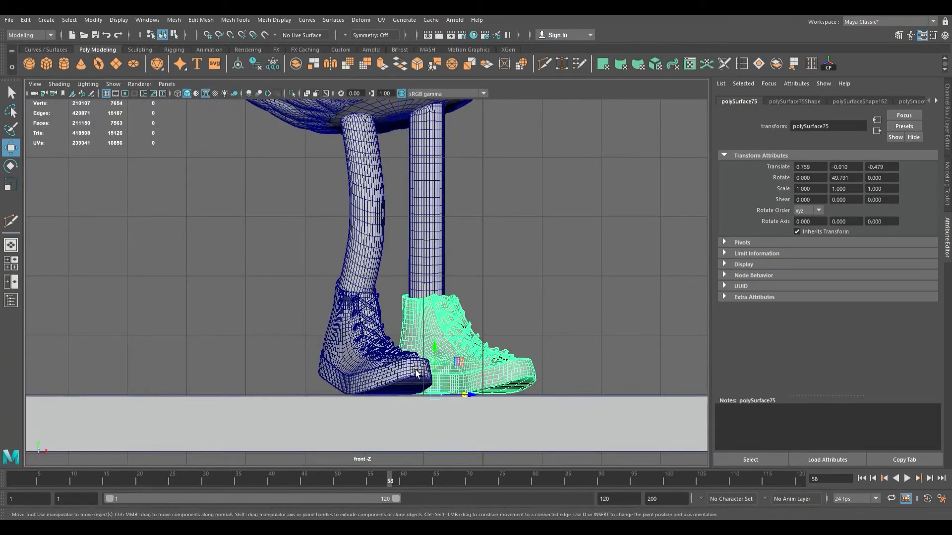
{"action": "left_click", "coordinate": [378, 371]}
{"action": "key", "text": "Delete"}
Step: Select both duplicated sneakers beside the platform and center their pivots
{"action": "middle_click_drag", "start_coordinate": [391, 353], "coordinate": [337, 320], "text": "alt"}
{"action": "left_click", "coordinate": [569, 320]}
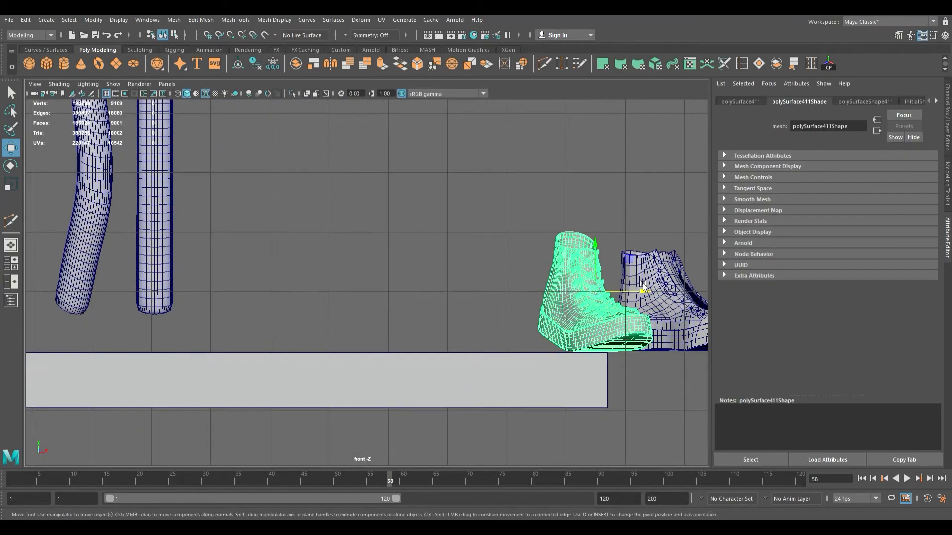
{"action": "left_click", "coordinate": [651, 276]}
{"action": "middle_click_drag", "start_coordinate": [614, 301], "coordinate": [452, 310], "text": "alt"}
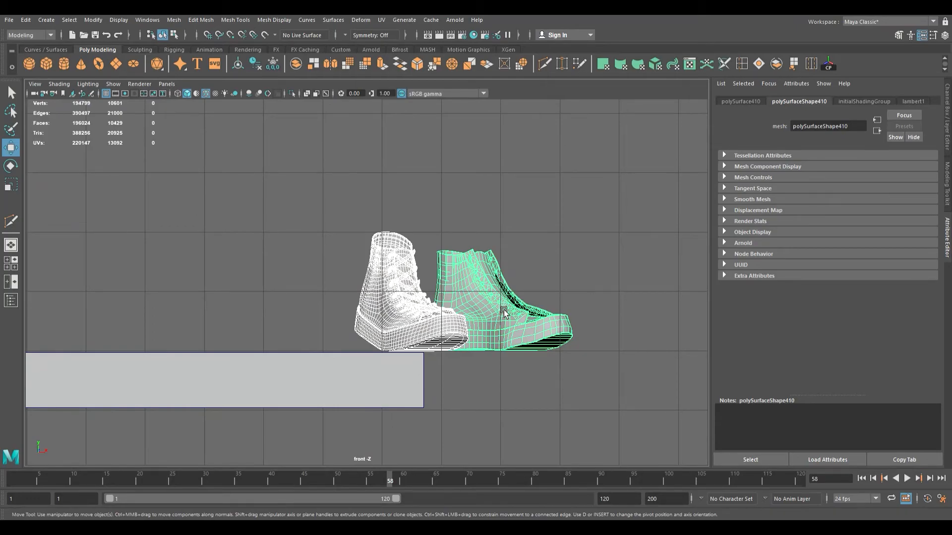
{"action": "scroll", "coordinate": [499, 311], "scroll_direction": "down", "scroll_amount": 8}
{"action": "scroll", "coordinate": [455, 276], "scroll_direction": "up", "scroll_amount": 4}
{"action": "middle_click_drag", "start_coordinate": [454, 275], "coordinate": [507, 364], "text": "alt"}
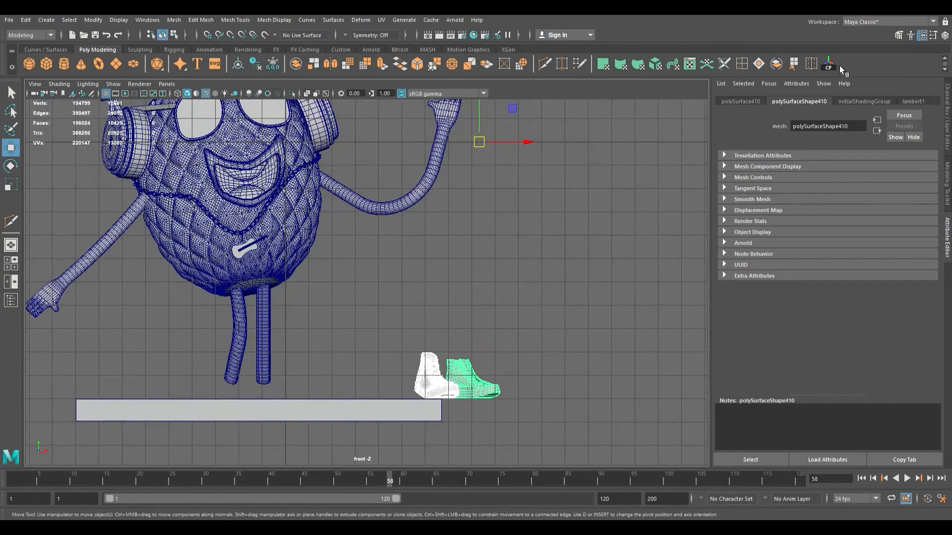
Step: Move the duplicated sneakers along X until they line up under the second character's legs
{"action": "left_click_drag", "start_coordinate": [527, 378], "coordinate": [332, 394]}
{"action": "middle_click_drag", "start_coordinate": [332, 394], "coordinate": [403, 341], "text": "alt"}
{"action": "scroll", "coordinate": [455, 263], "scroll_direction": "up", "scroll_amount": 8}
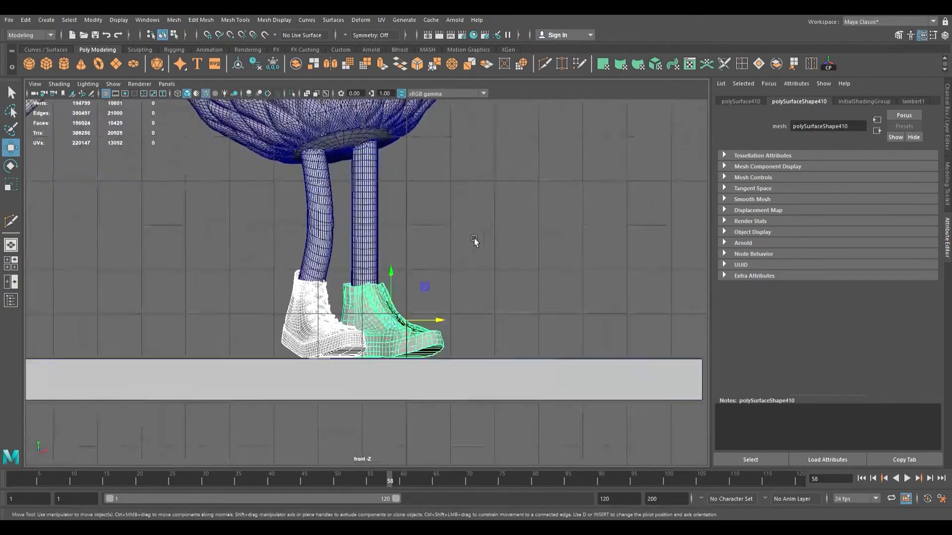
{"action": "left_click_drag", "start_coordinate": [521, 331], "coordinate": [538, 335]}
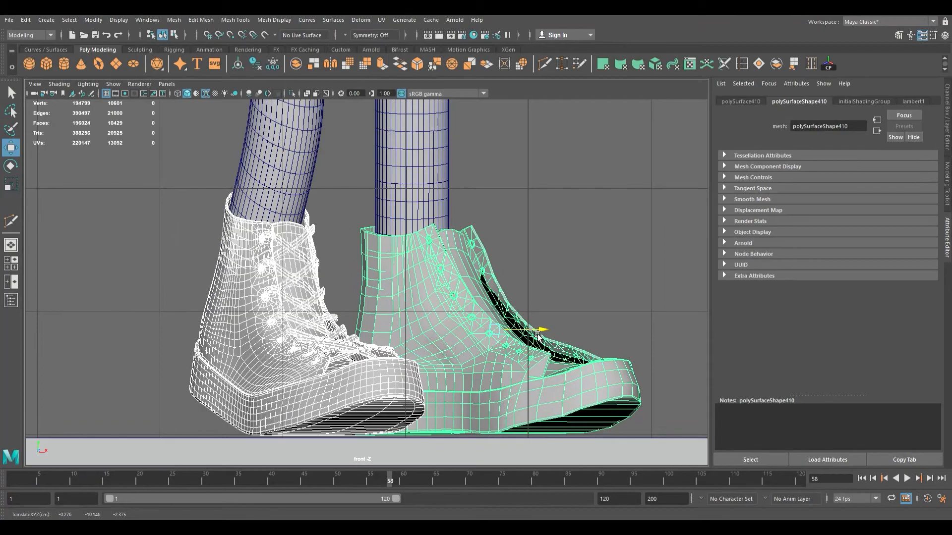
Step: Return to the perspective view and check the placement of the moved sneakers under the legs
{"action": "key", "text": "space"}
{"action": "key", "text": "space"}
{"action": "left_click_drag", "start_coordinate": [463, 246], "coordinate": [440, 266], "text": "alt"}
{"action": "right_click_drag", "start_coordinate": [439, 266], "coordinate": [305, 234], "text": "alt"}
{"action": "middle_click_drag", "start_coordinate": [589, 251], "coordinate": [557, 291], "text": "alt"}
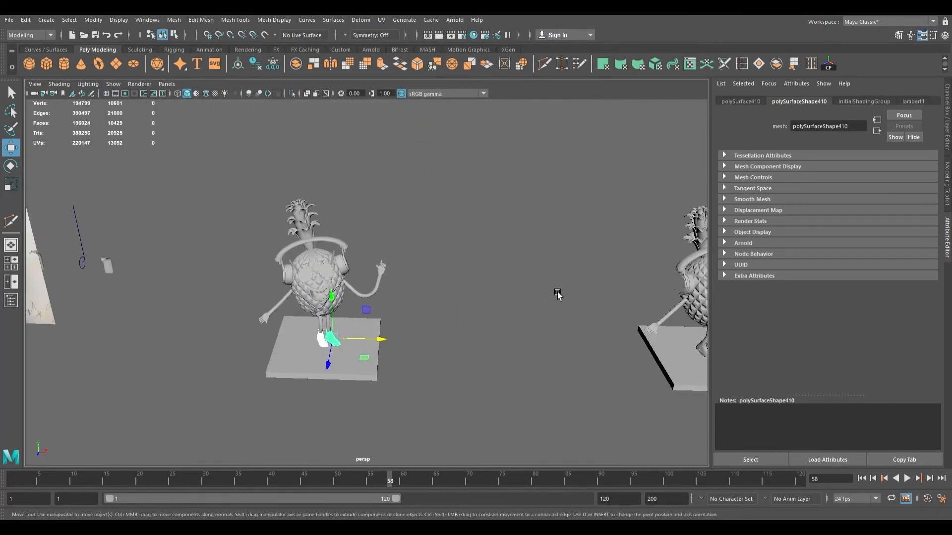
{"action": "middle_click_drag", "start_coordinate": [387, 284], "coordinate": [477, 244], "text": "alt"}
{"action": "right_click_drag", "start_coordinate": [327, 262], "coordinate": [510, 265], "text": "alt"}
{"action": "middle_click_drag", "start_coordinate": [511, 265], "coordinate": [289, 338], "text": "alt"}
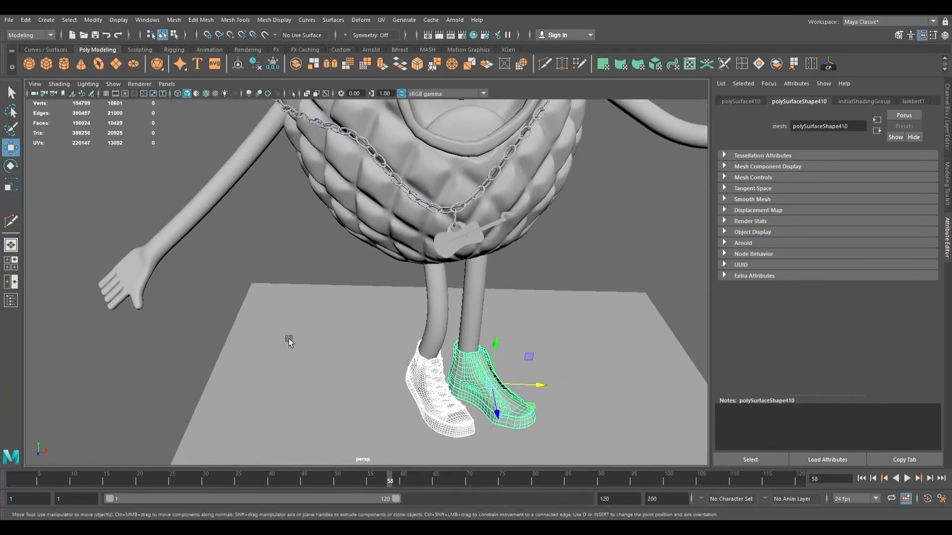
{"action": "left_click_drag", "start_coordinate": [438, 308], "coordinate": [281, 312], "text": "alt"}
{"action": "scroll", "coordinate": [355, 319], "scroll_direction": "down", "scroll_amount": 5}
{"action": "left_click_drag", "start_coordinate": [355, 319], "coordinate": [395, 317], "text": "alt"}
{"action": "scroll", "coordinate": [406, 283], "scroll_direction": "up", "scroll_amount": 8}
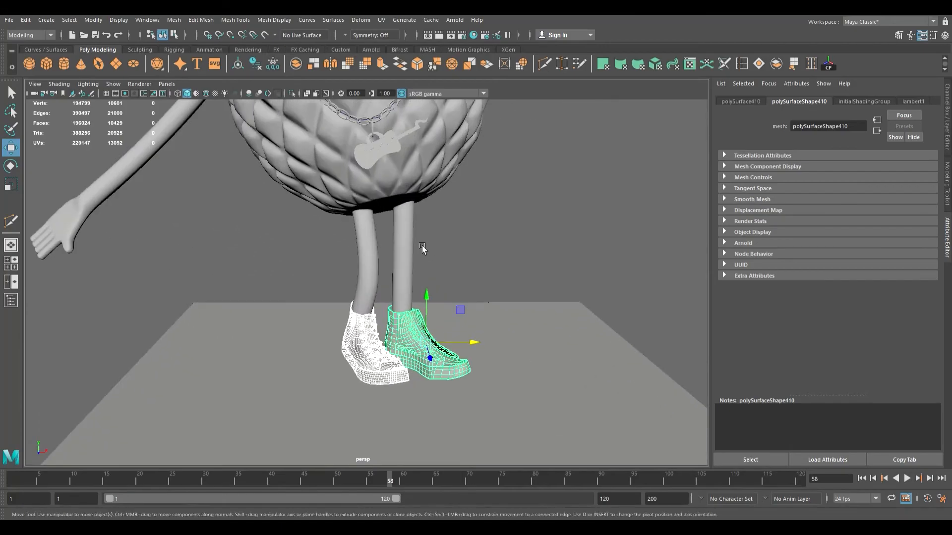
Step: Select the character's body and legs mesh and examine how the legs fit into the two sneakers
{"action": "left_click_drag", "start_coordinate": [422, 245], "coordinate": [456, 264], "text": "alt"}
{"action": "scroll", "coordinate": [409, 259], "scroll_direction": "up", "scroll_amount": 6}
{"action": "left_click", "coordinate": [424, 233]}
{"action": "middle_click_drag", "start_coordinate": [456, 264], "coordinate": [393, 161], "text": "alt"}
{"action": "left_click_drag", "start_coordinate": [393, 161], "coordinate": [382, 228], "text": "alt"}
{"action": "scroll", "coordinate": [479, 244], "scroll_direction": "up", "scroll_amount": 6}
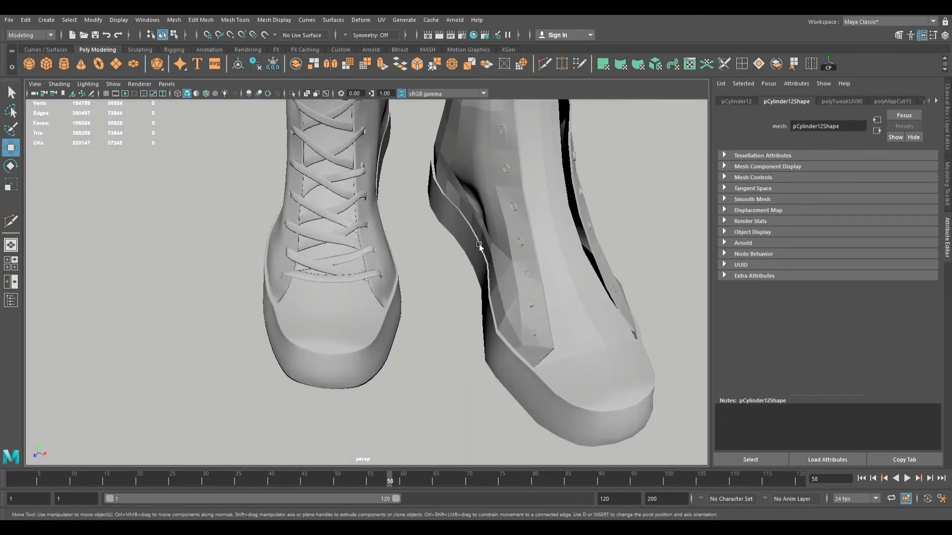
{"action": "left_click_drag", "start_coordinate": [479, 244], "coordinate": [528, 231], "text": "alt"}
{"action": "middle_click_drag", "start_coordinate": [528, 230], "coordinate": [447, 227], "text": "alt"}
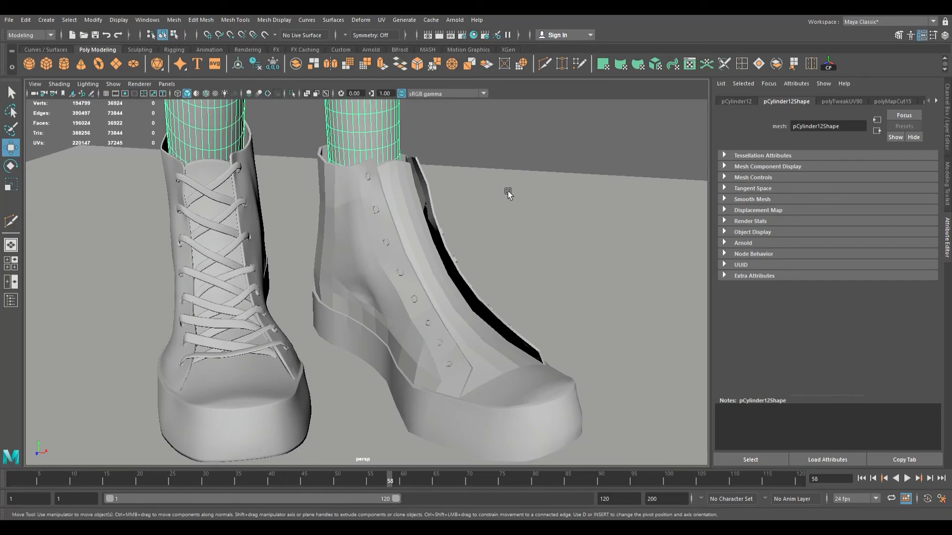
{"action": "scroll", "coordinate": [508, 191], "scroll_direction": "down", "scroll_amount": 3}
{"action": "left_click_drag", "start_coordinate": [510, 187], "coordinate": [543, 177], "text": "alt"}
{"action": "scroll", "coordinate": [530, 181], "scroll_direction": "down", "scroll_amount": 2}
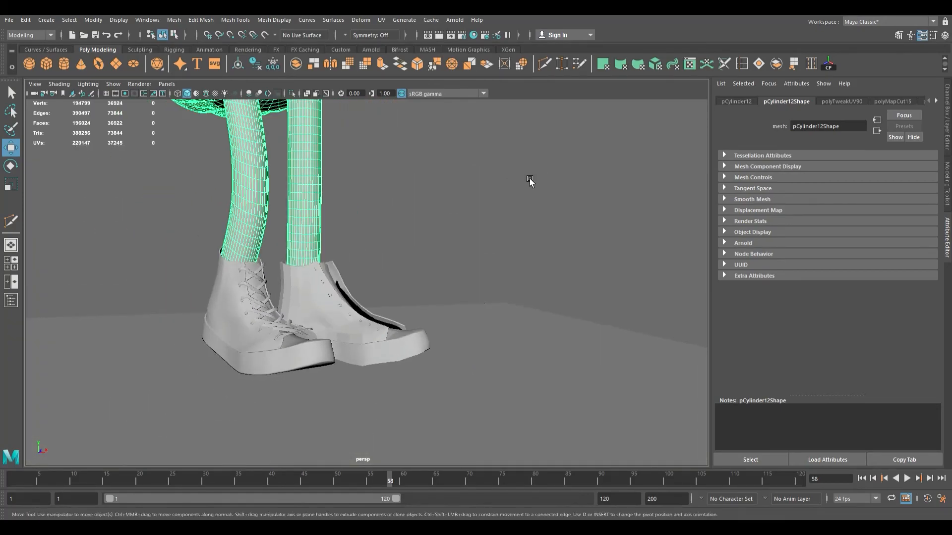